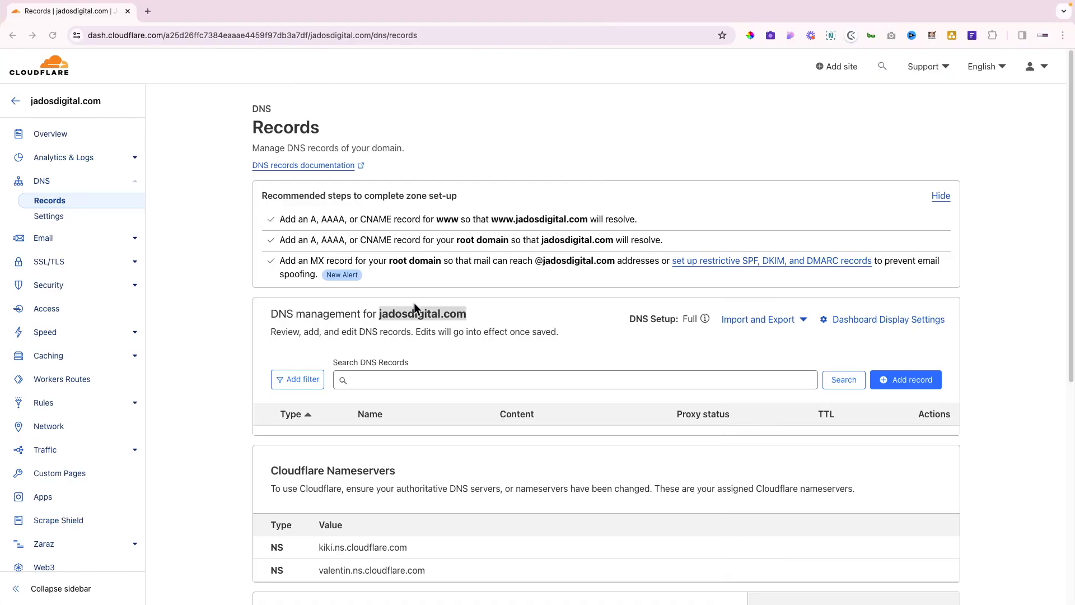
Leave the jadosdigital.com Cloudflare DNS records and open the HighLevel sub-account's Settings
{"action": "left_click", "coordinate": [388, 322]}
{"action": "left_click", "coordinate": [392, 322]}
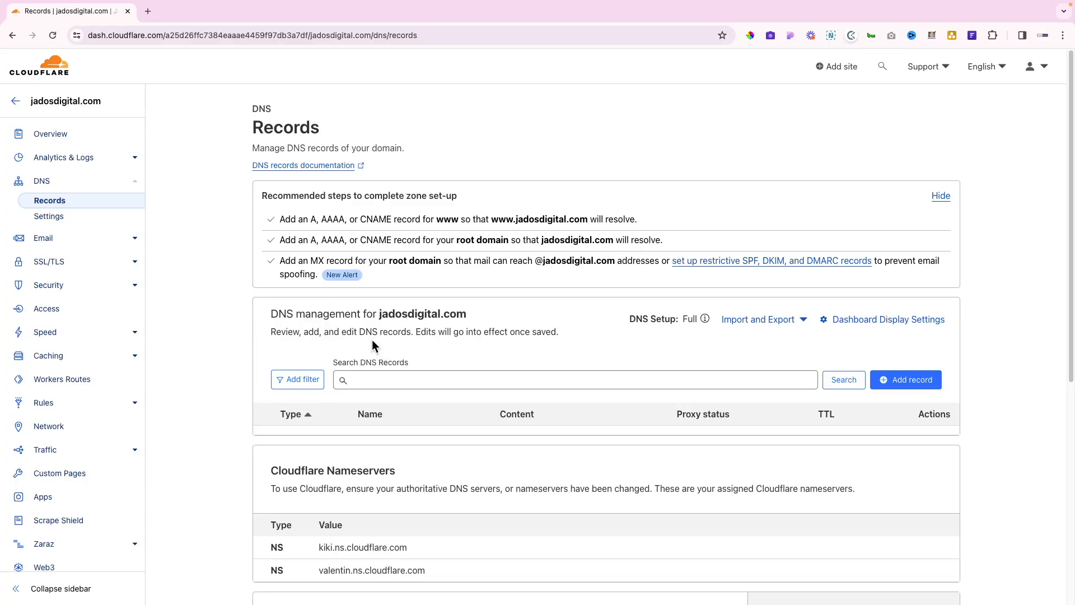
{"action": "key", "text": "ctrl+Left"}
{"action": "key", "text": "ctrl+Left"}
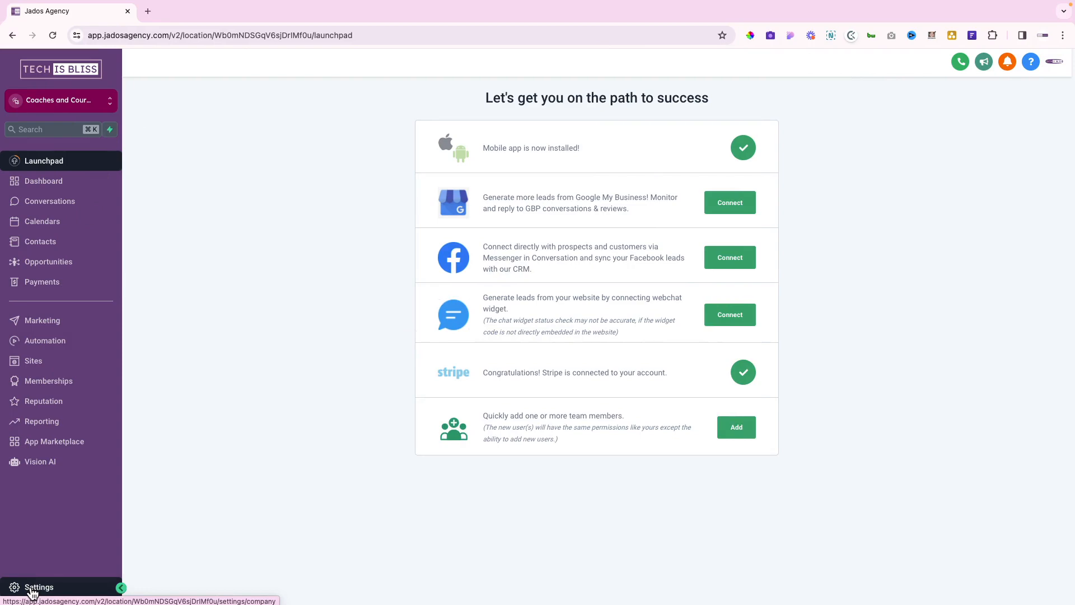
{"action": "key", "text": "ctrl+Right"}
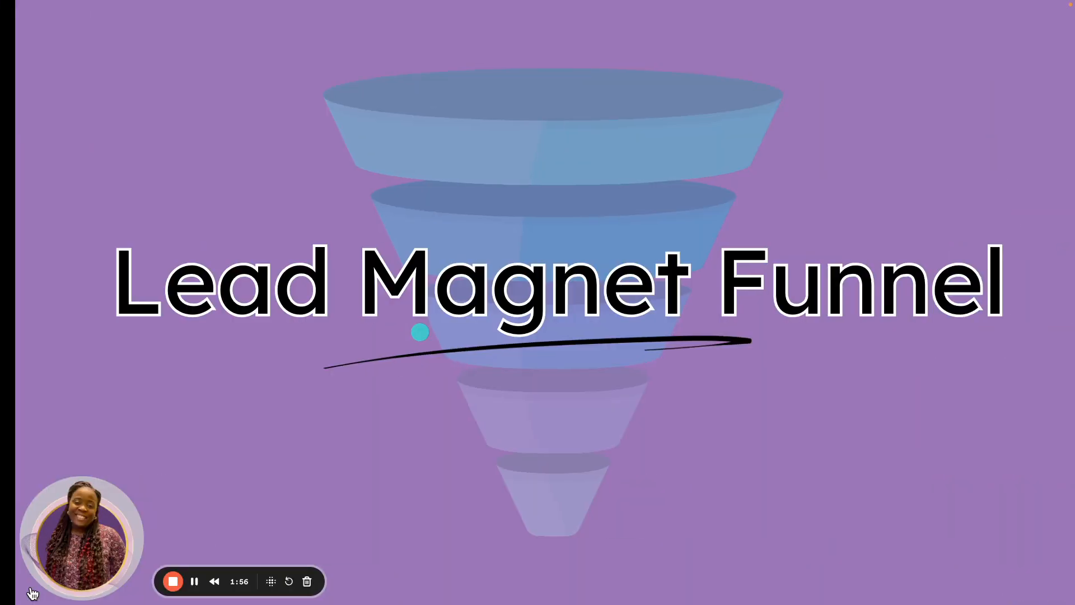
{"action": "key", "text": "ctrl+Right"}
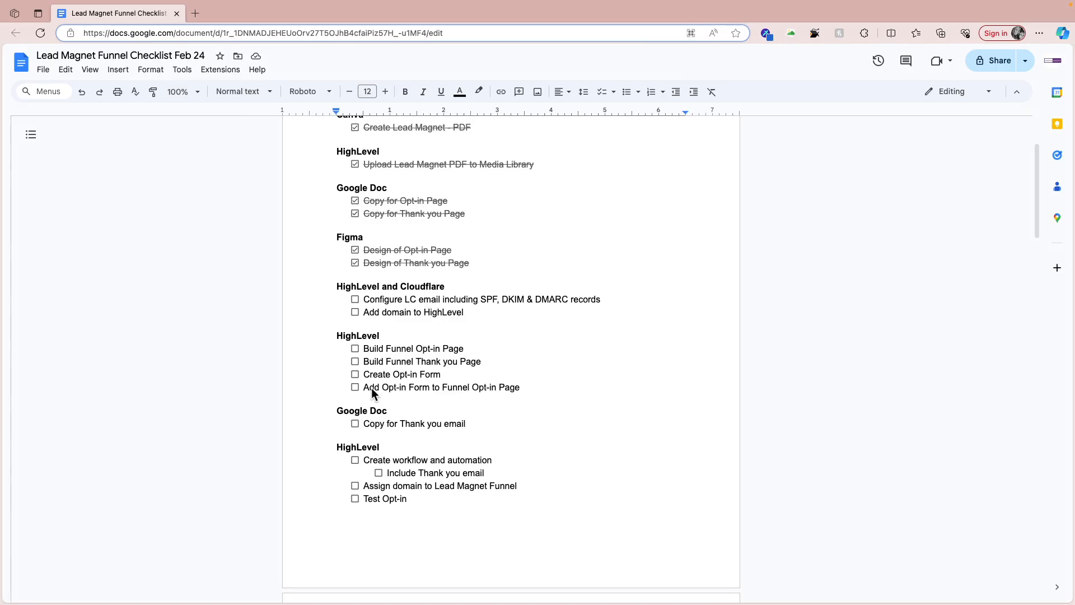
{"action": "key", "text": "ctrl+Left"}
{"action": "key", "text": "ctrl+Left"}
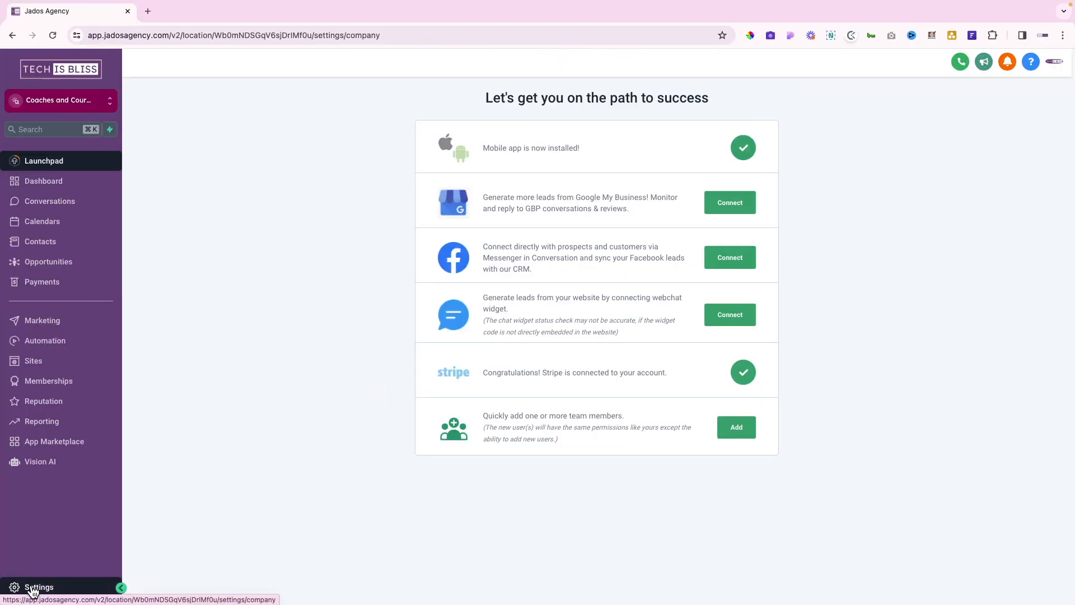
{"action": "left_click", "coordinate": [33, 588]}
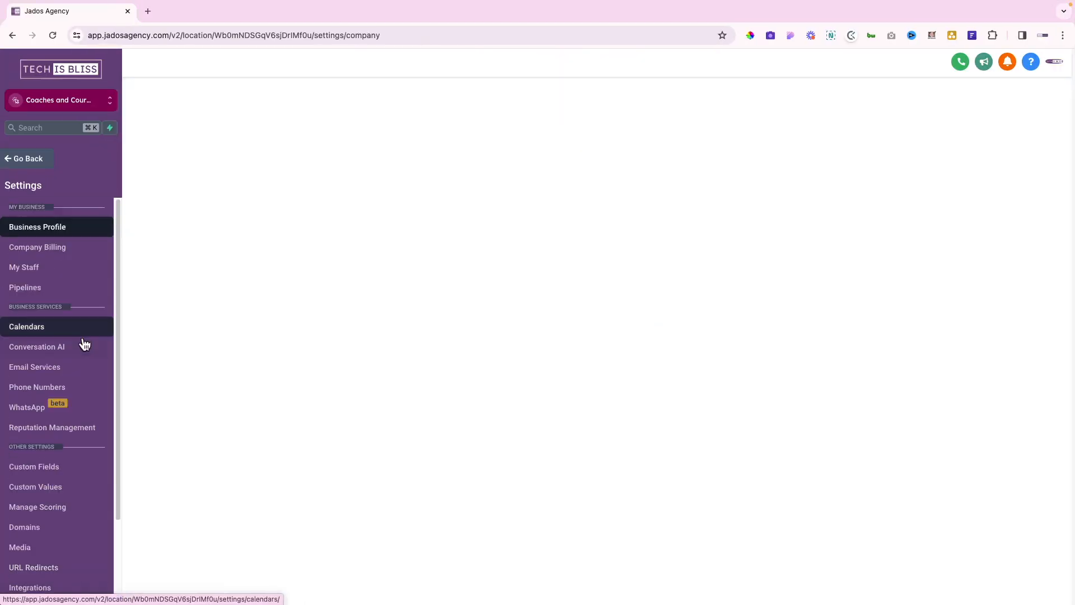
Create a dedicated sending domain in Email Services named mail.jadosdigital.com and add it
{"action": "left_click", "coordinate": [53, 374]}
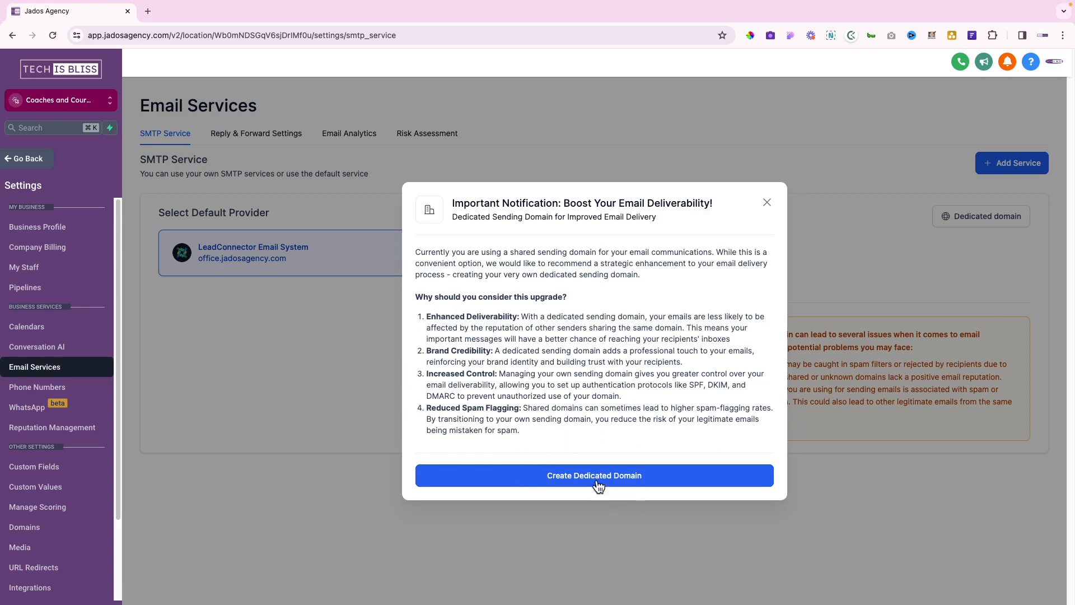
{"action": "left_click_drag", "start_coordinate": [619, 202], "coordinate": [713, 197]}
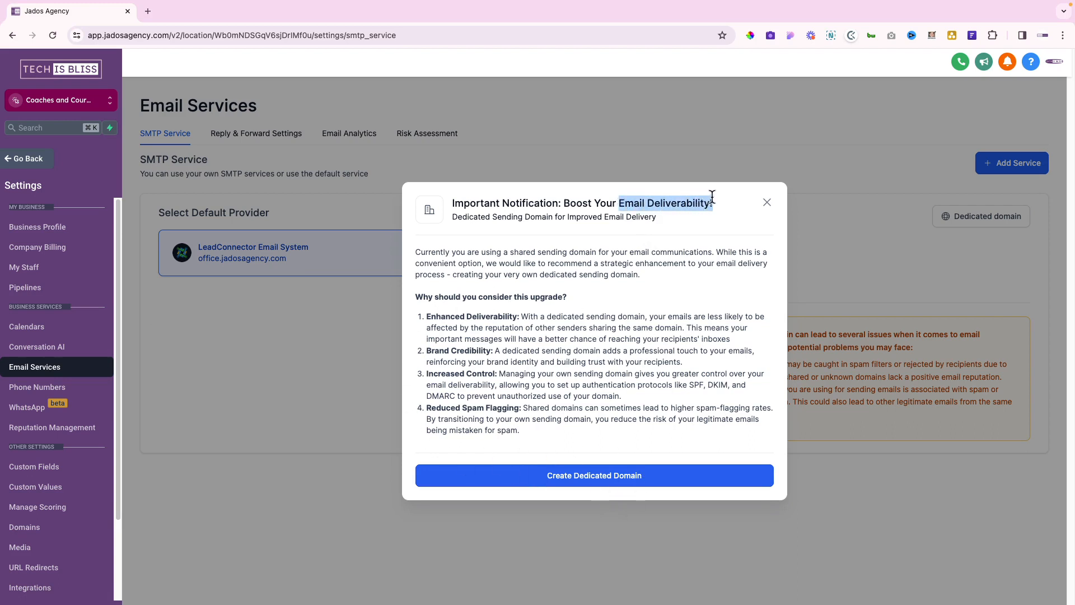
{"action": "left_click", "coordinate": [552, 485]}
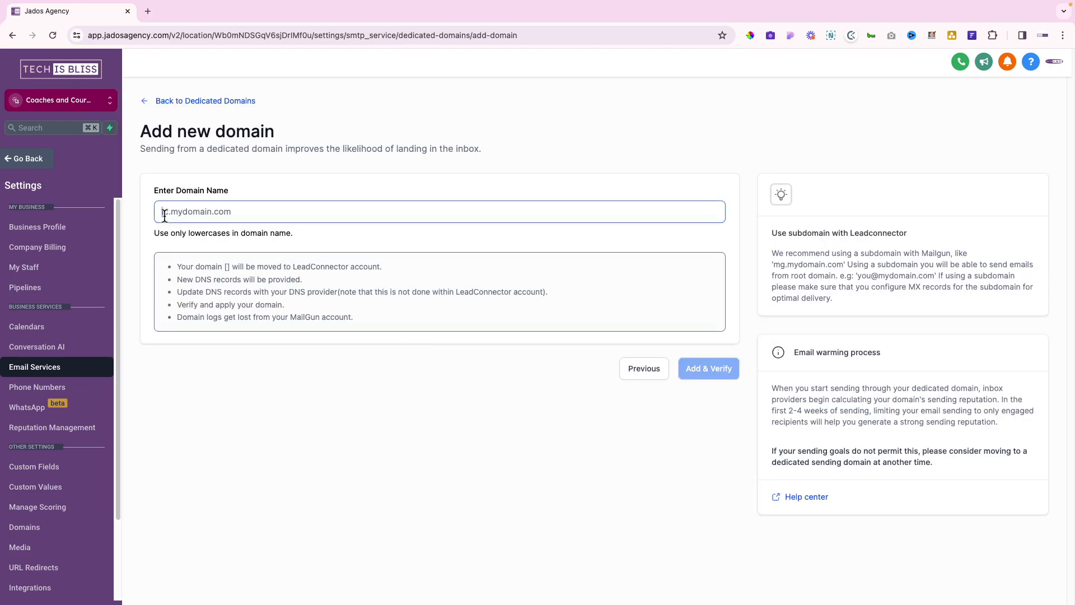
{"action": "left_click", "coordinate": [164, 216]}
{"action": "type", "text": "mail."}
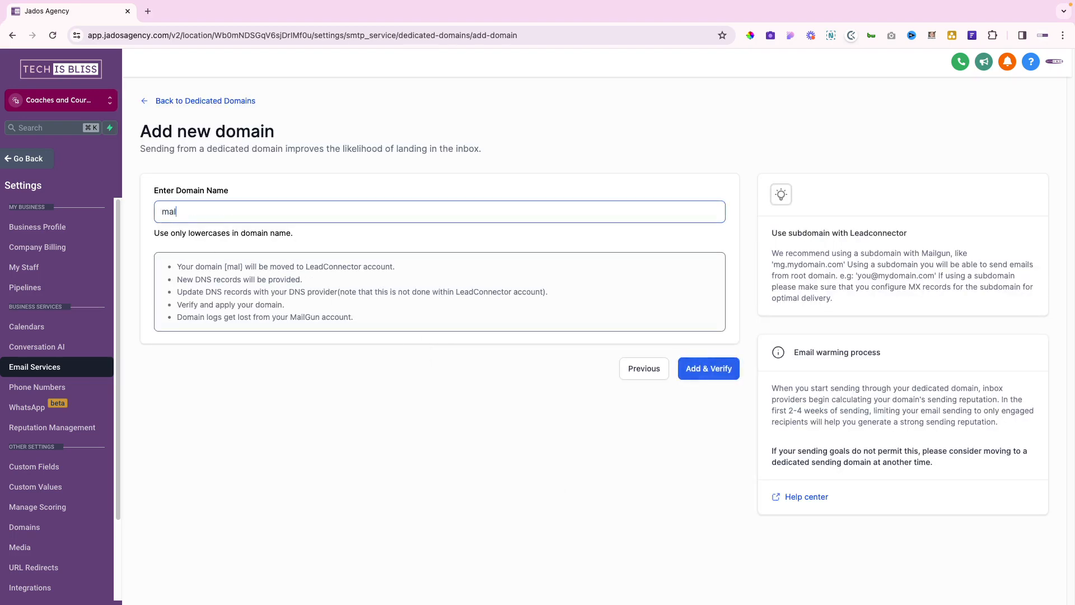
{"action": "type", "text": "j"}
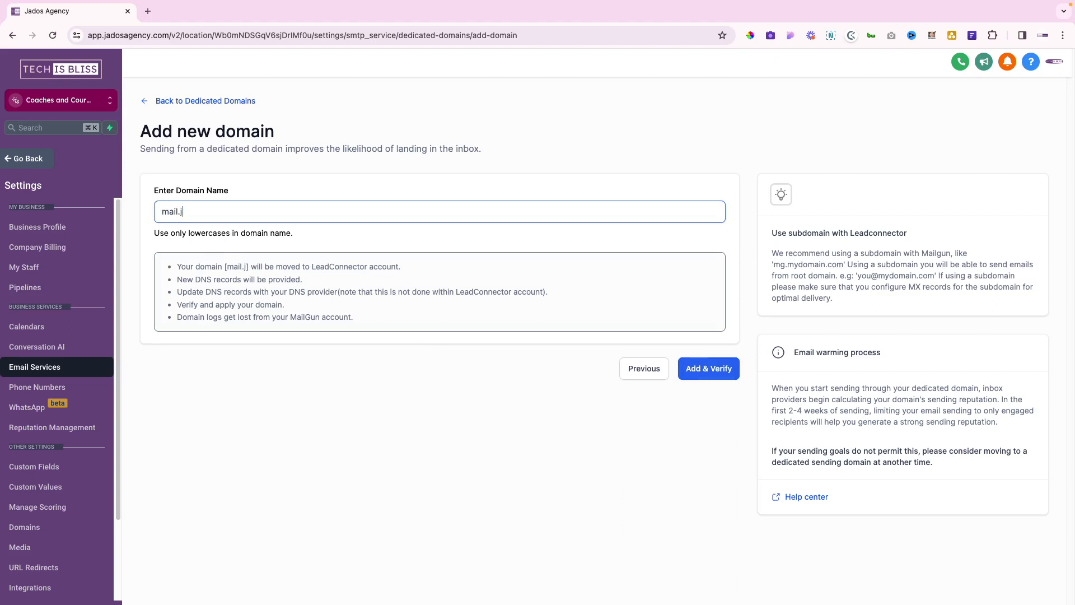
{"action": "type", "text": "adosa"}
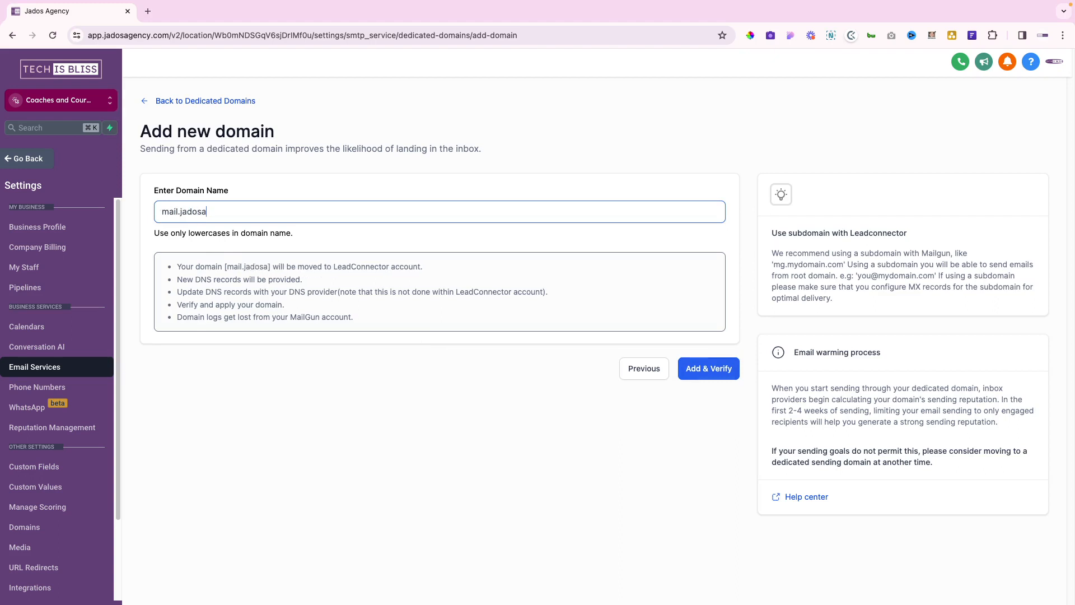
{"action": "type", "text": "gency"}
{"action": "key", "text": "BackSpace"}
{"action": "key", "text": "BackSpace"}
{"action": "key", "text": "BackSpace"}
{"action": "key", "text": "BackSpace"}
{"action": "key", "text": "BackSpace"}
{"action": "key", "text": "BackSpace"}
{"action": "key", "text": "BackSpace"}
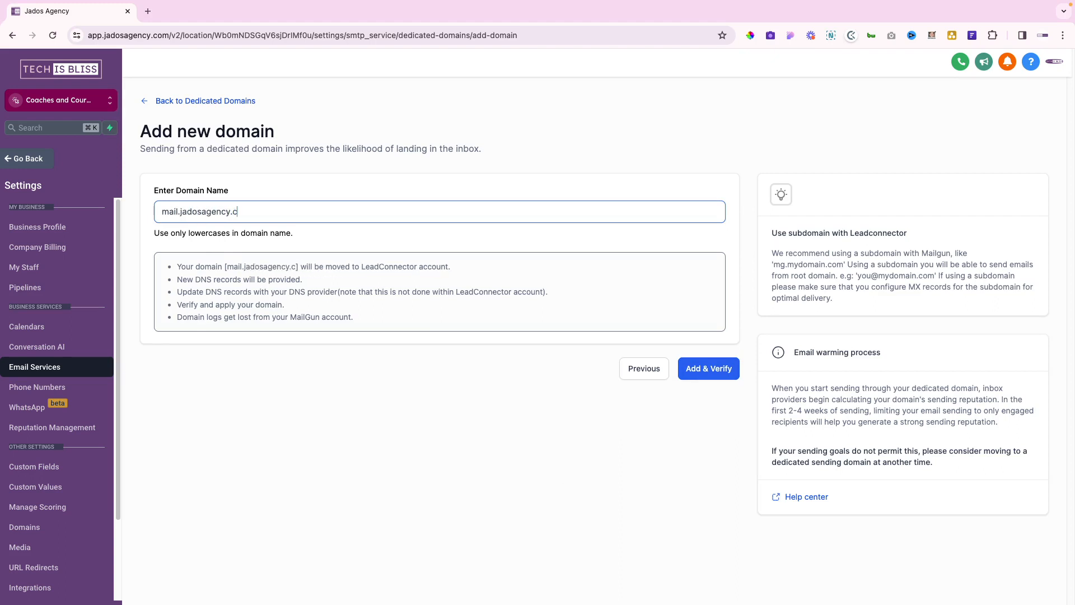
{"action": "type", "text": "s"}
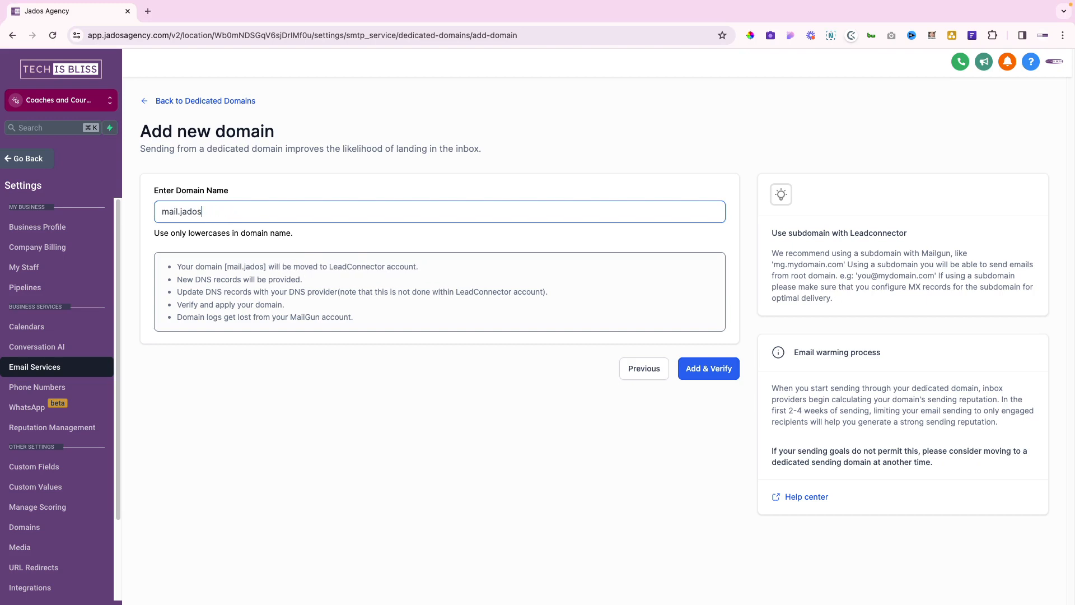
{"action": "type", "text": "digital.com"}
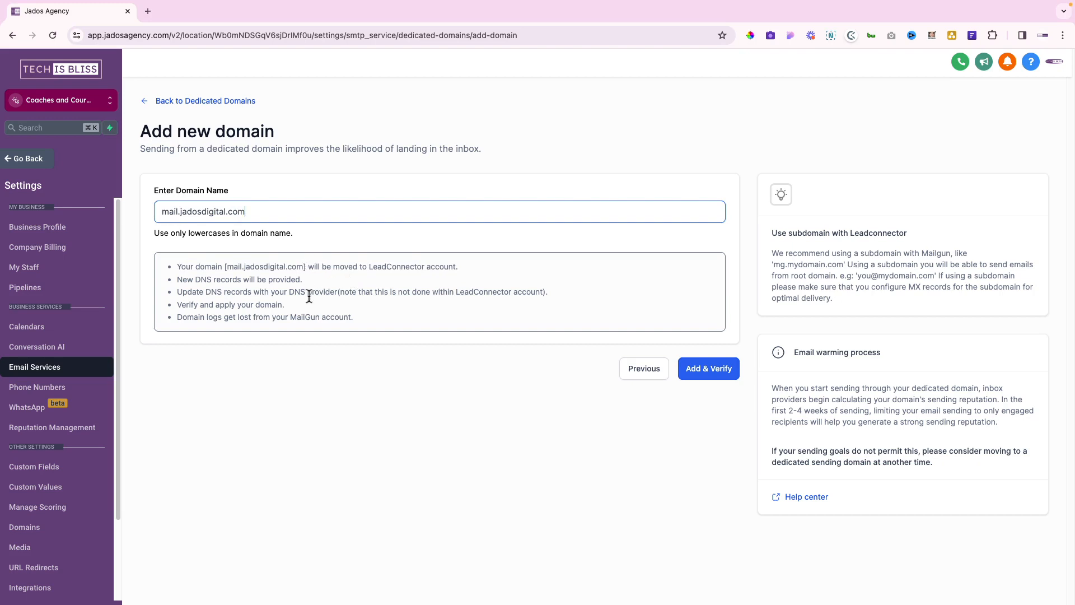
{"action": "left_click", "coordinate": [713, 374]}
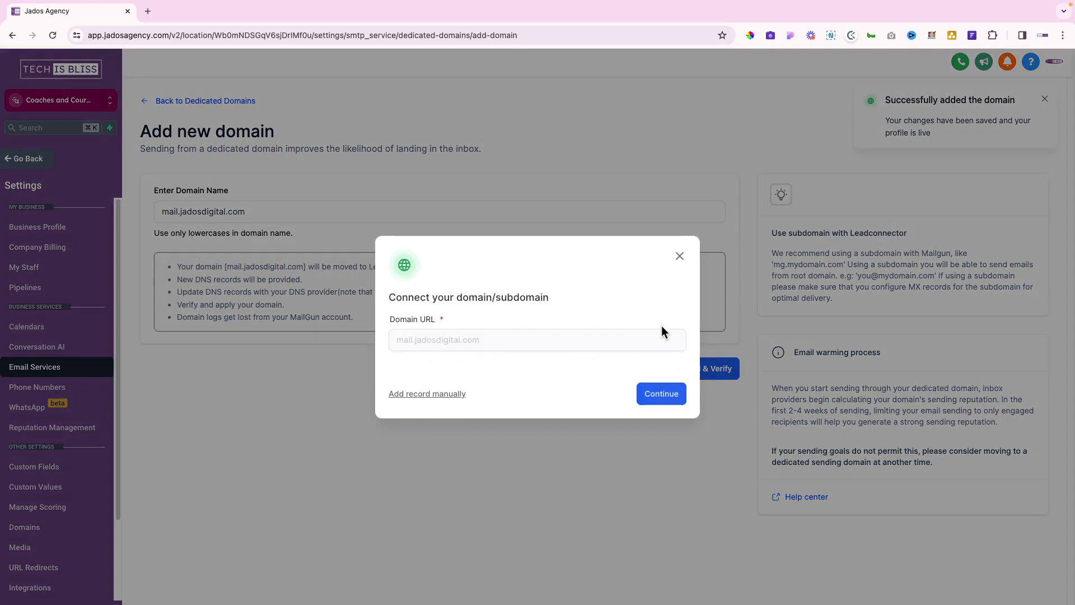
Continue connecting mail.jadosdigital.com and authorize it through the detected Cloudflare provider
{"action": "left_click", "coordinate": [657, 395]}
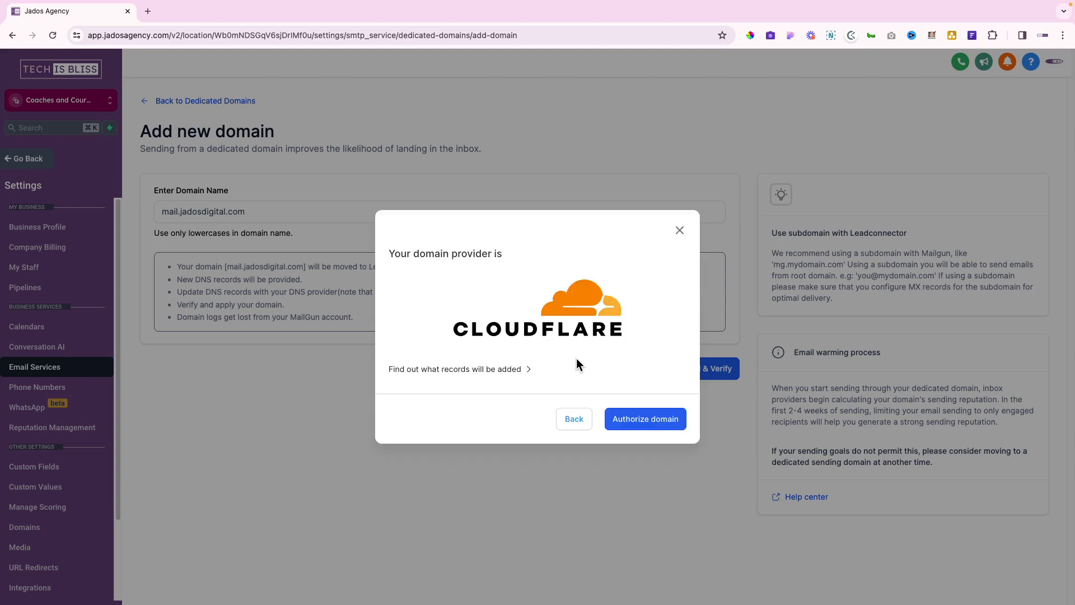
{"action": "left_click", "coordinate": [637, 424]}
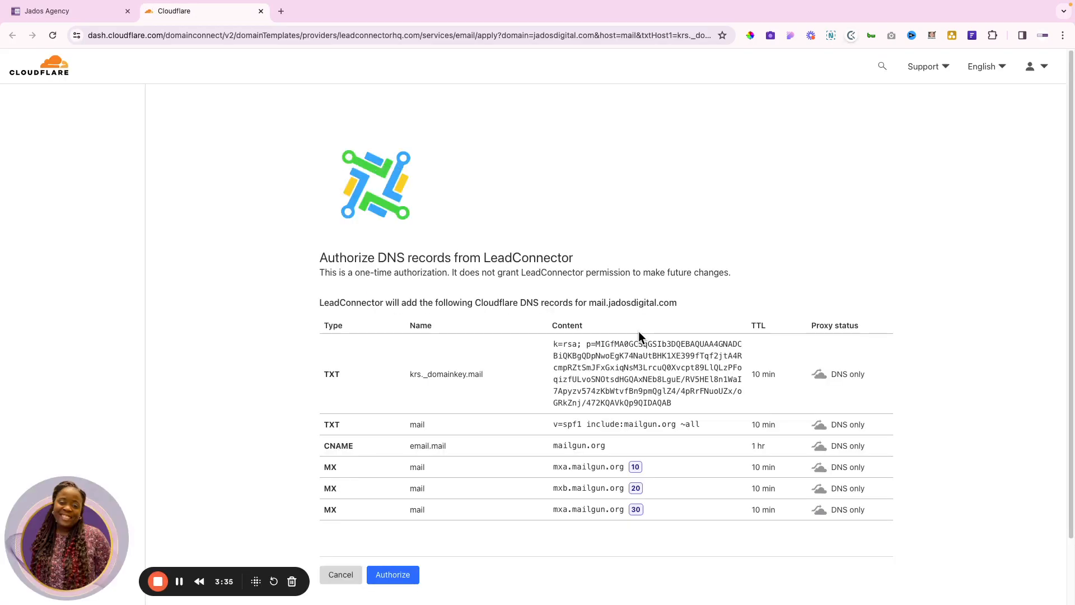
Review LeadConnector's TXT, CNAME and MX records on Cloudflare and authorize them
{"action": "scroll", "coordinate": [546, 334], "scroll_direction": "down", "scroll_amount": 3}
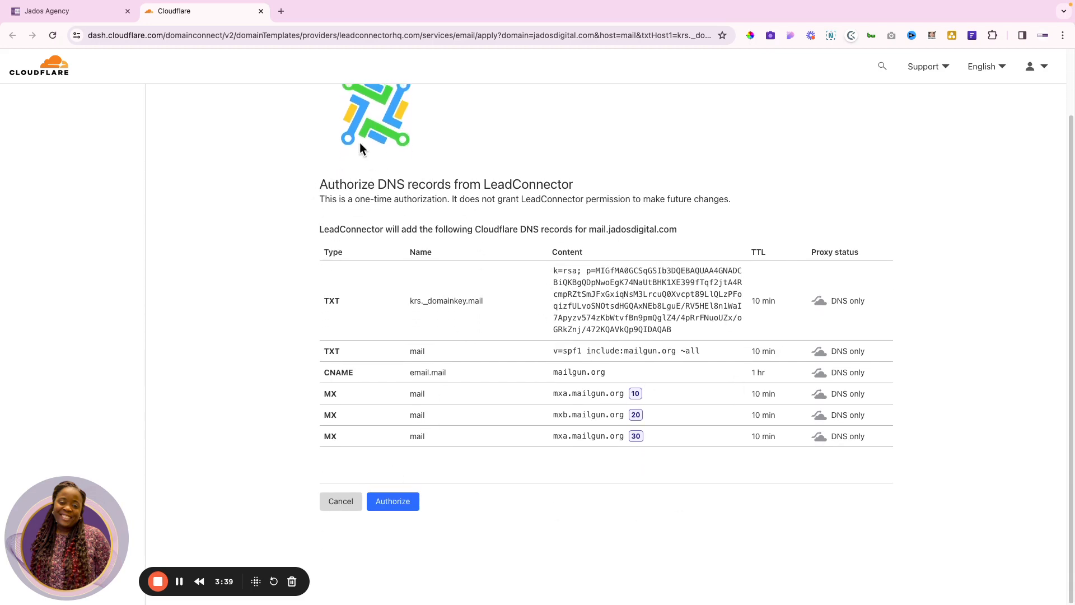
{"action": "scroll", "coordinate": [378, 143], "scroll_direction": "up", "scroll_amount": 1}
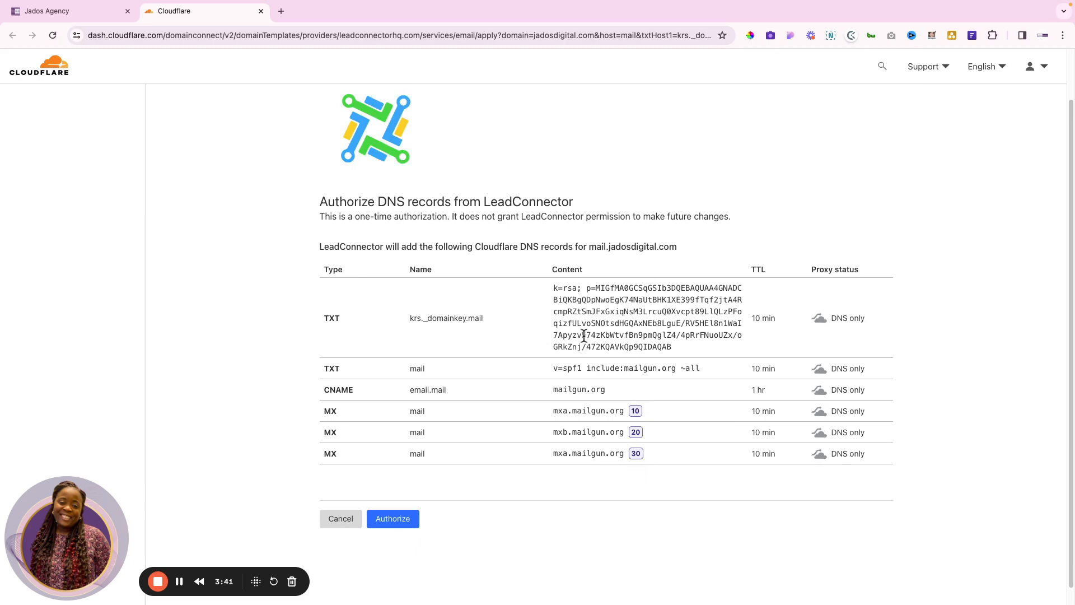
{"action": "left_click", "coordinate": [400, 518]}
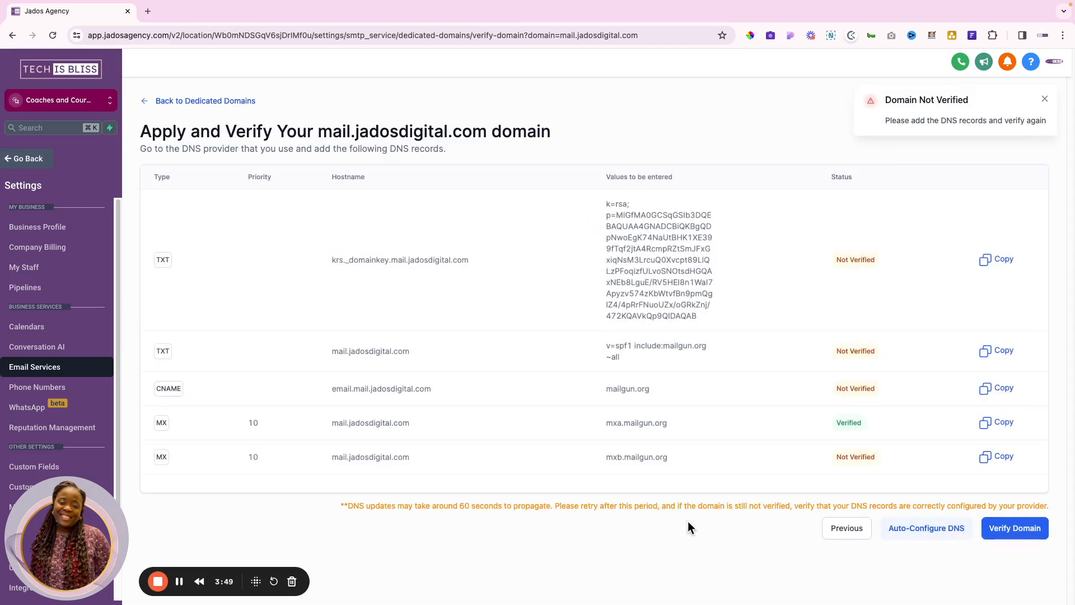
Verify mail.jadosdigital.com's DNS records twice and return to the Dedicated Domains list
{"action": "left_click", "coordinate": [1019, 530]}
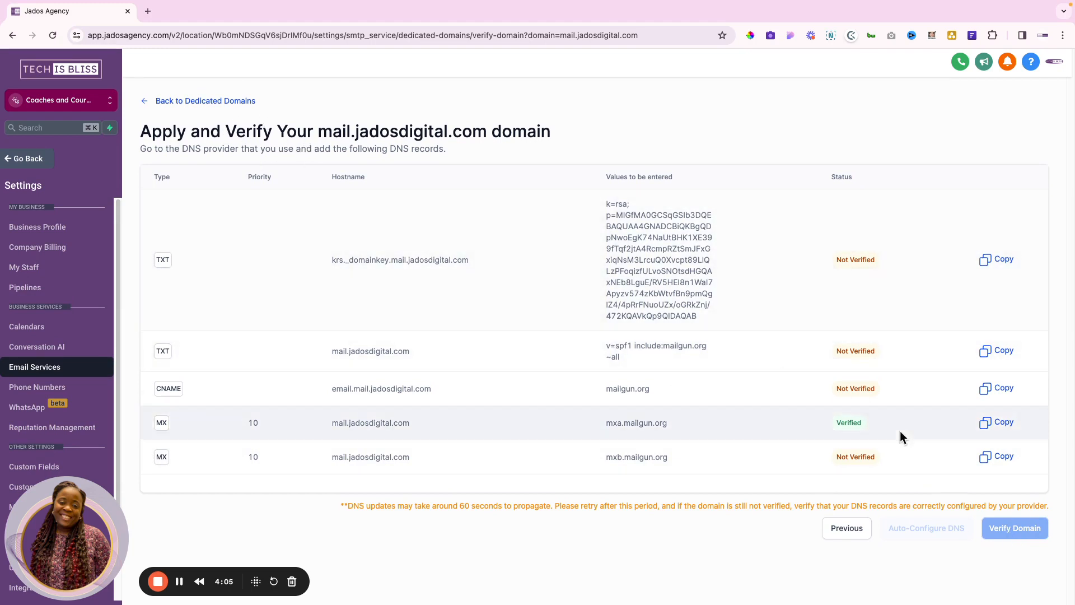
{"action": "left_click", "coordinate": [194, 101]}
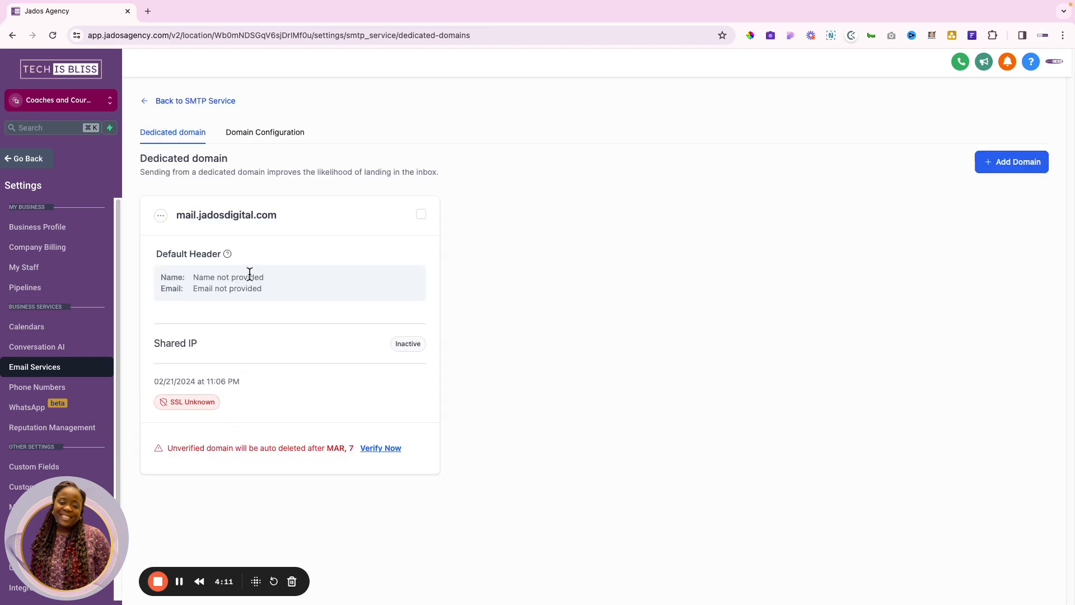
{"action": "left_click", "coordinate": [161, 215]}
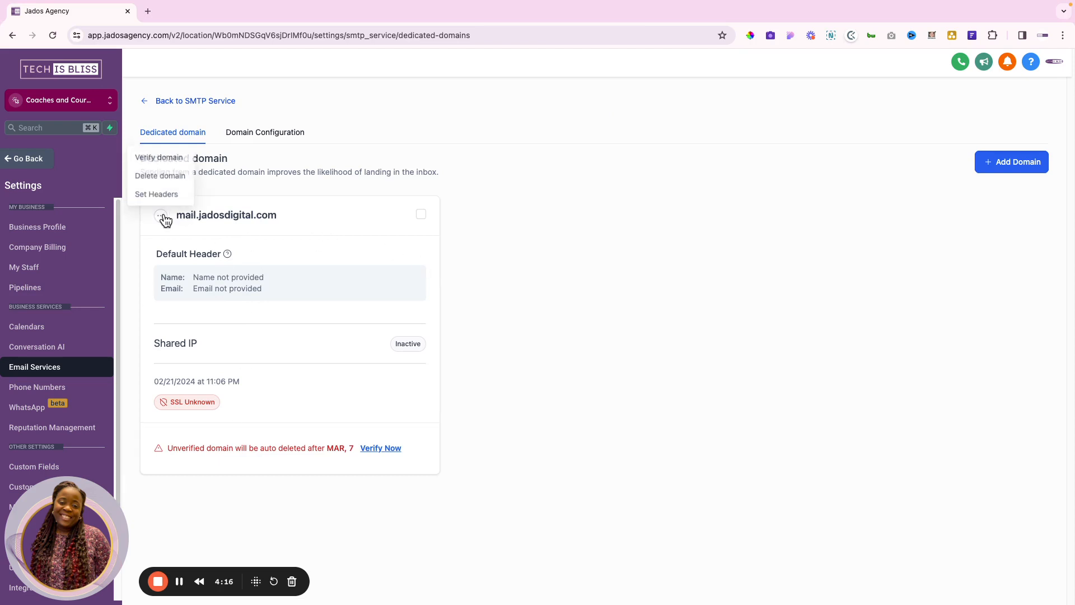
{"action": "left_click", "coordinate": [175, 160]}
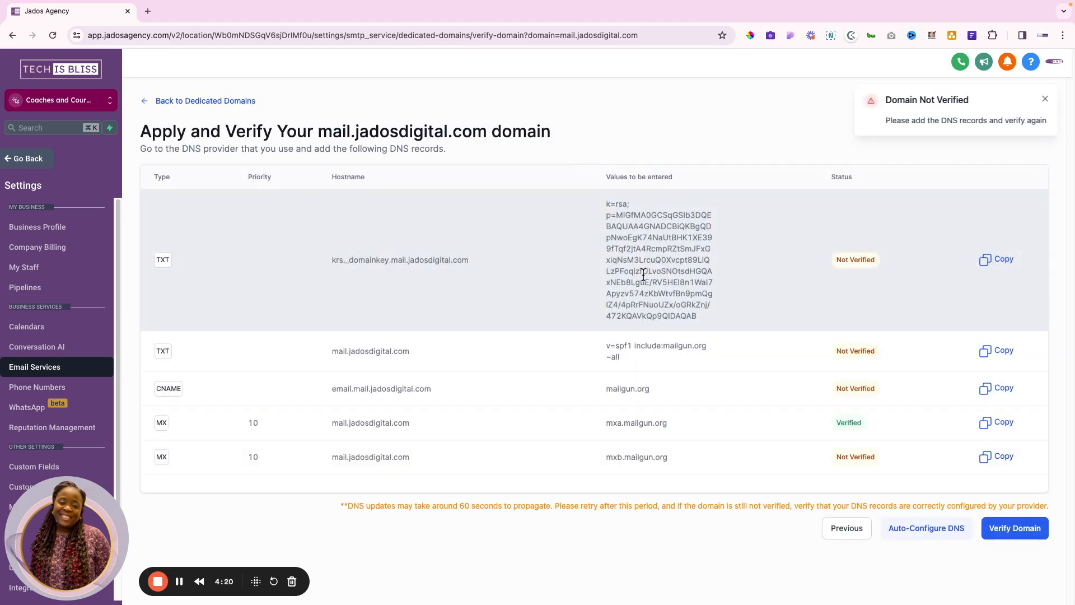
{"action": "left_click", "coordinate": [1027, 535]}
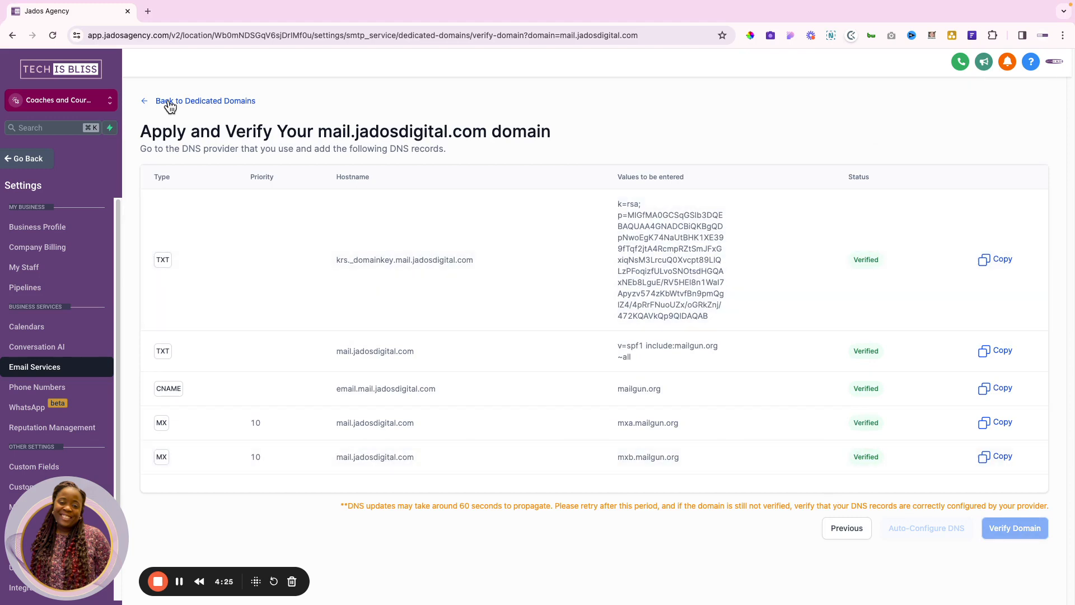
{"action": "left_click", "coordinate": [169, 102]}
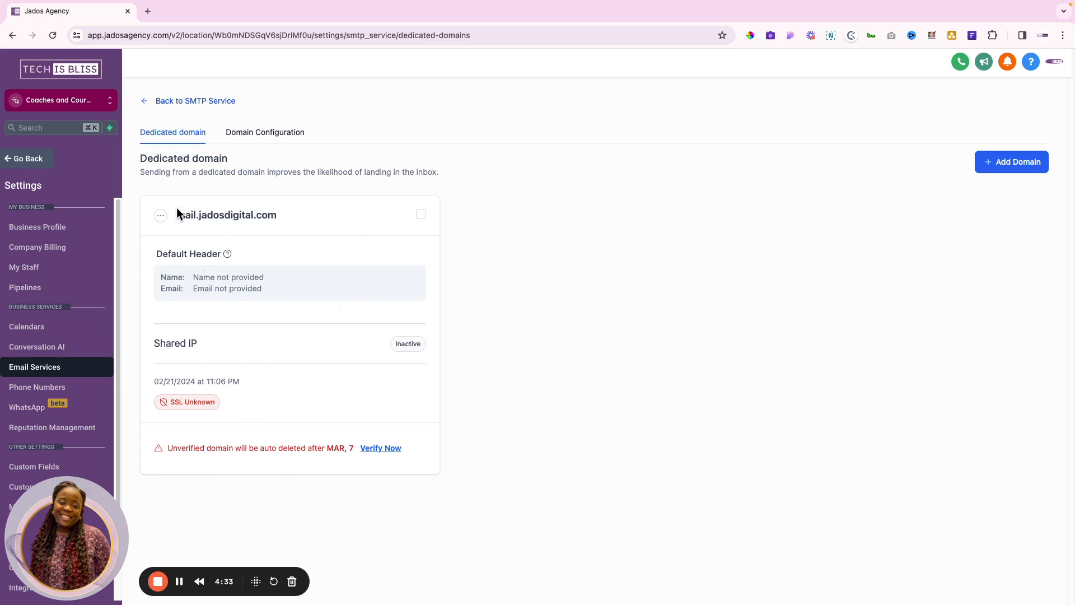
{"action": "left_click", "coordinate": [162, 215]}
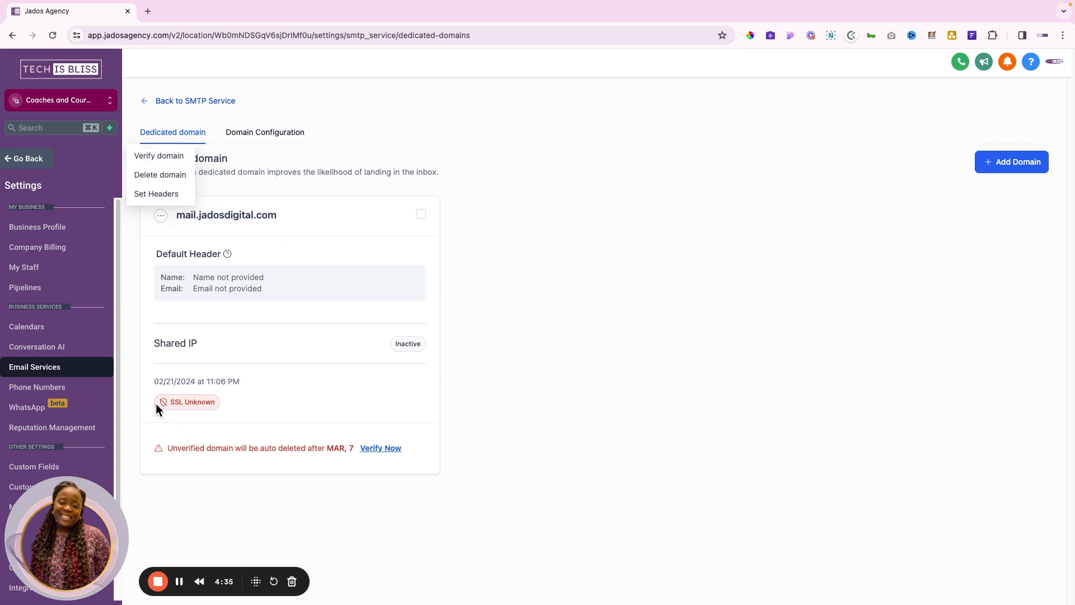
{"action": "left_click", "coordinate": [483, 218]}
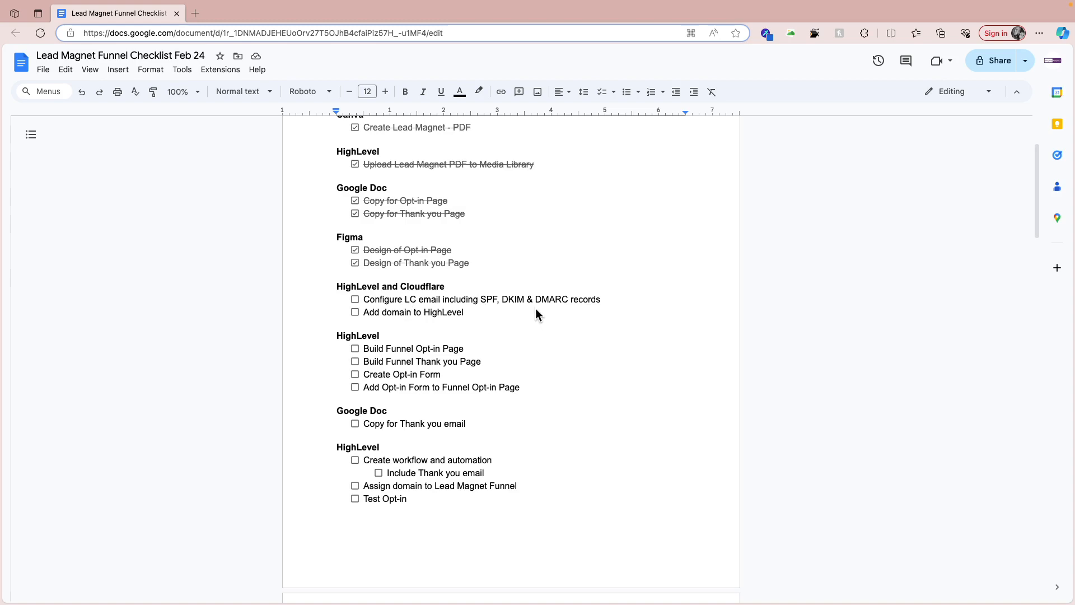
Tick 'Configure LC email including SPF, DKIM & DMARC records' in the checklist
{"action": "left_click", "coordinate": [355, 299]}
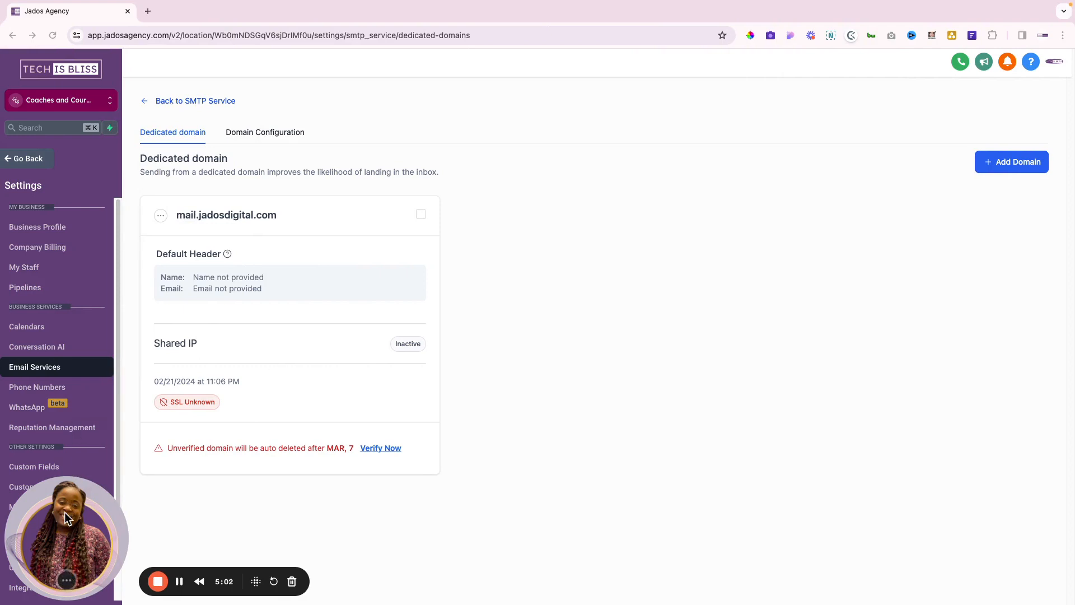
Add jadosdigital.com under Settings > Domains and authorize it with Cloudflare
{"action": "left_click_drag", "start_coordinate": [65, 512], "coordinate": [575, 524]}
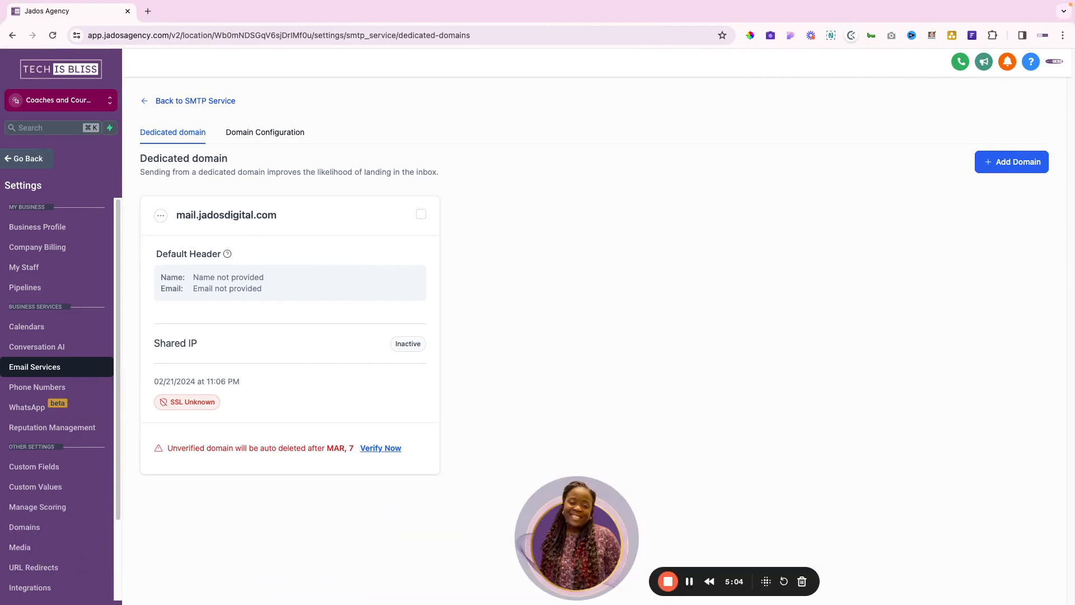
{"action": "left_click", "coordinate": [24, 529]}
{"action": "left_click_drag", "start_coordinate": [526, 543], "coordinate": [83, 532]}
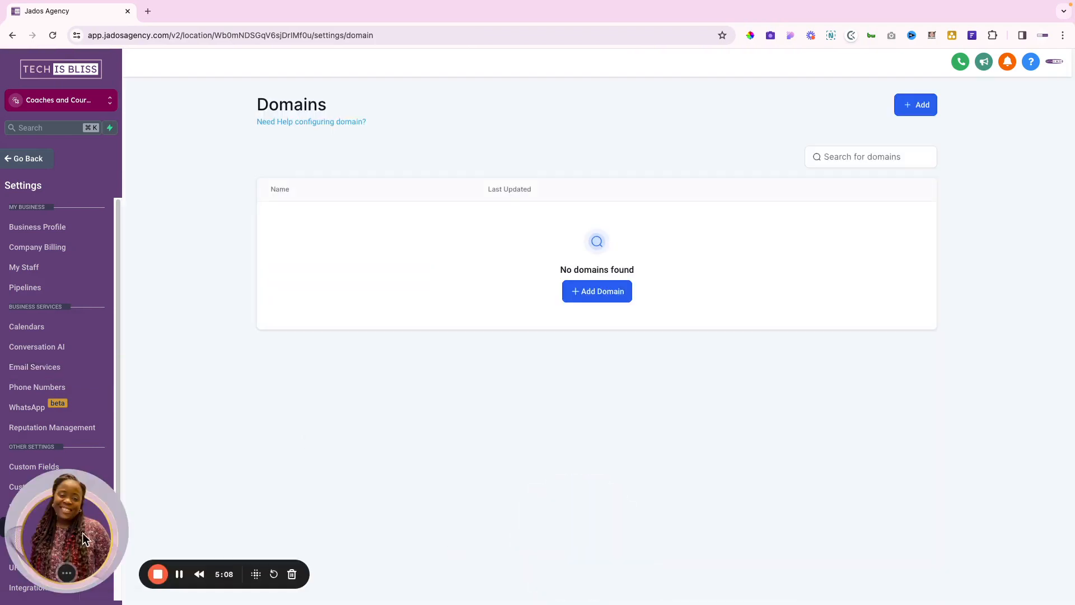
{"action": "left_click", "coordinate": [610, 295]}
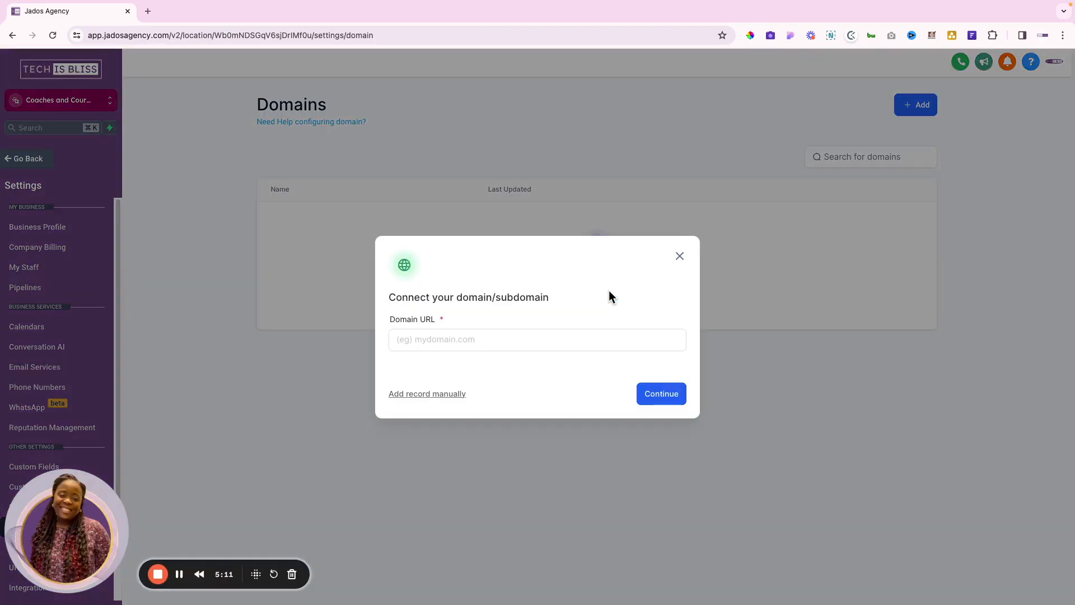
{"action": "left_click", "coordinate": [423, 342]}
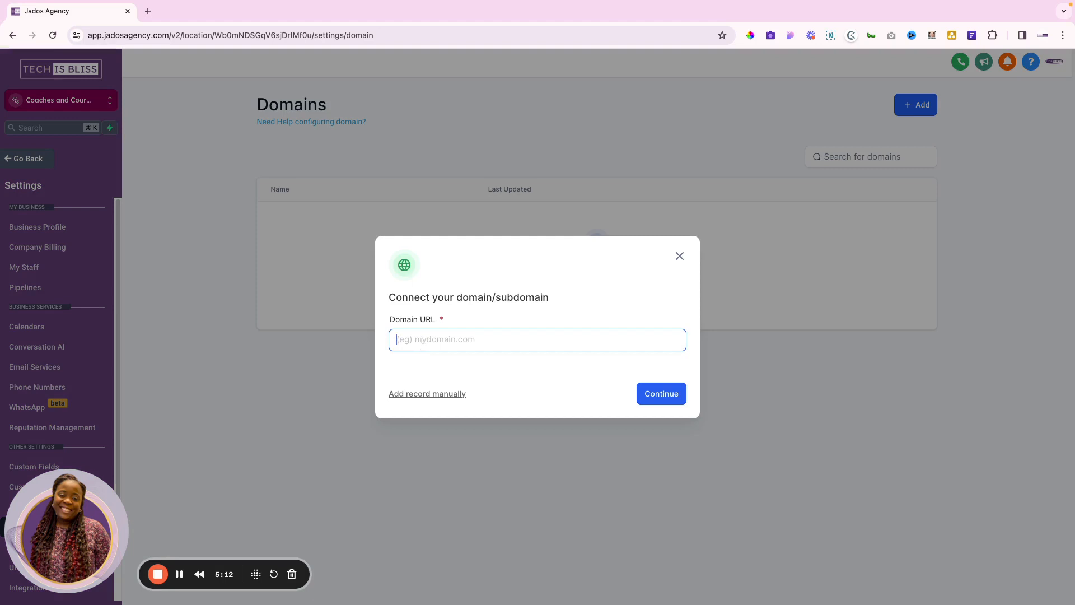
{"action": "type", "text": "jadosa"}
{"action": "key", "text": "BackSpace"}
{"action": "type", "text": "d"}
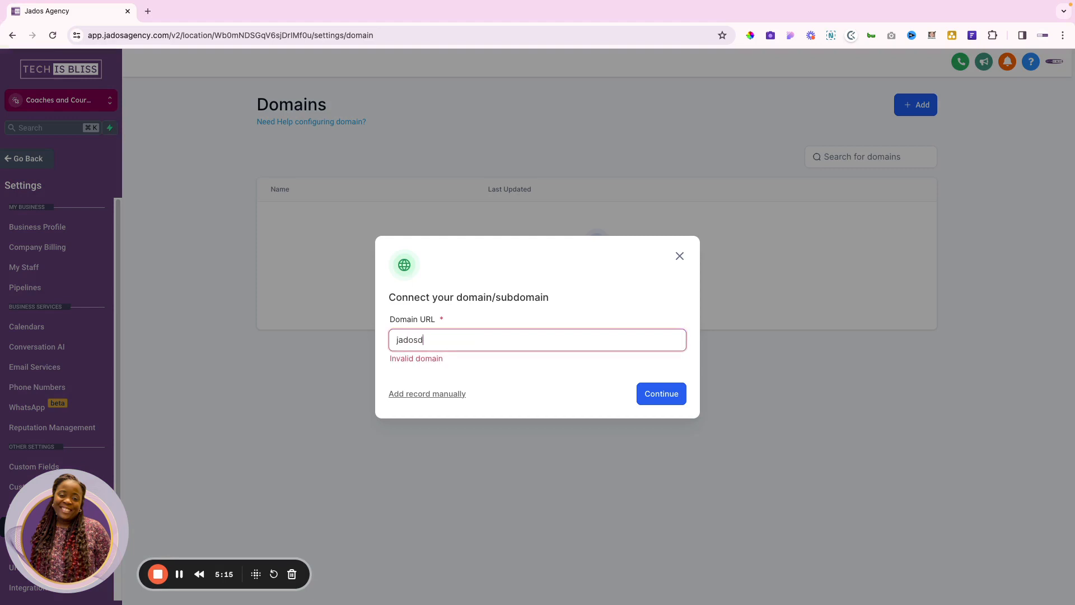
{"action": "type", "text": "igital.com"}
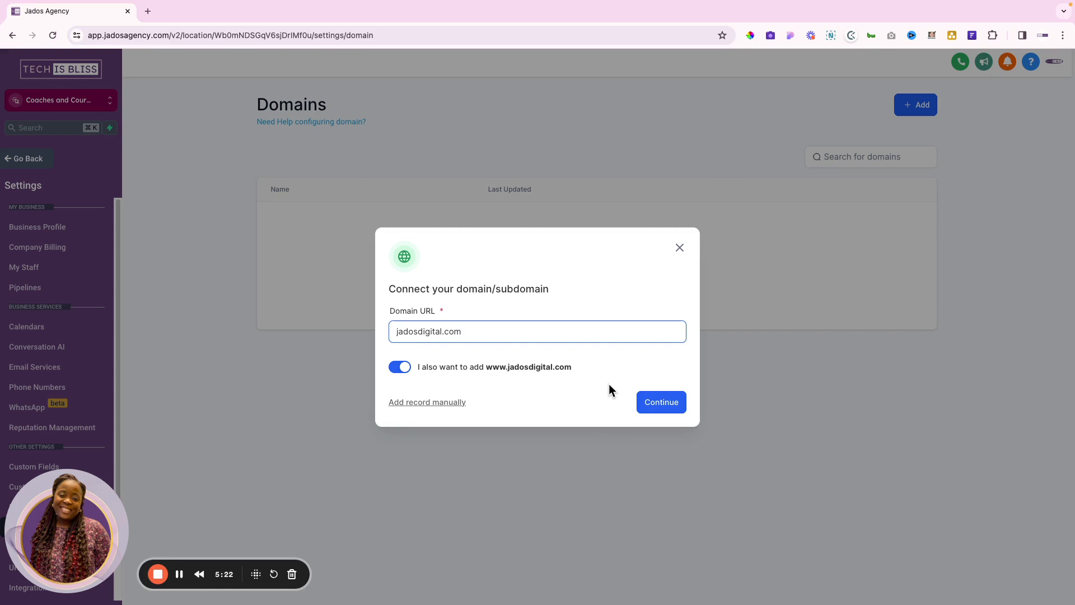
{"action": "left_click", "coordinate": [659, 414]}
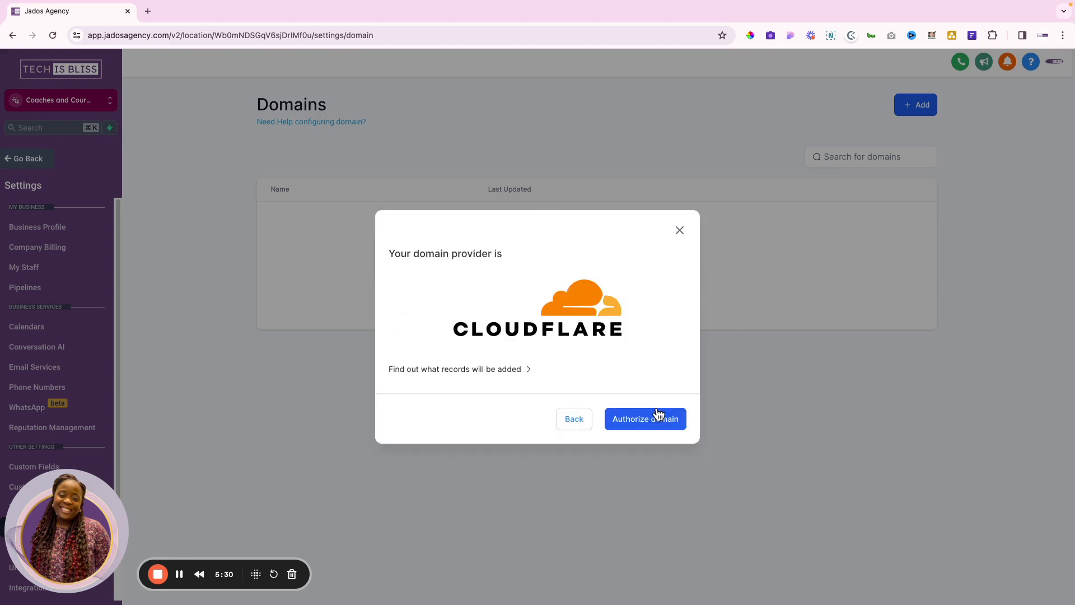
{"action": "left_click", "coordinate": [656, 418]}
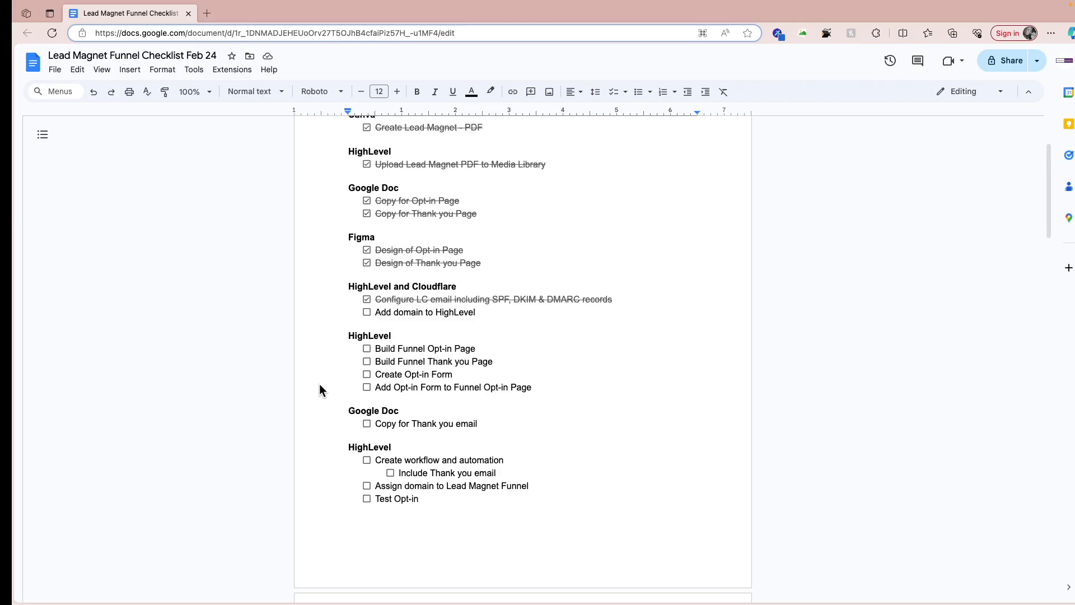
Tick the 'Add domain to HighLevel' checklist item
{"action": "left_click", "coordinate": [367, 311]}
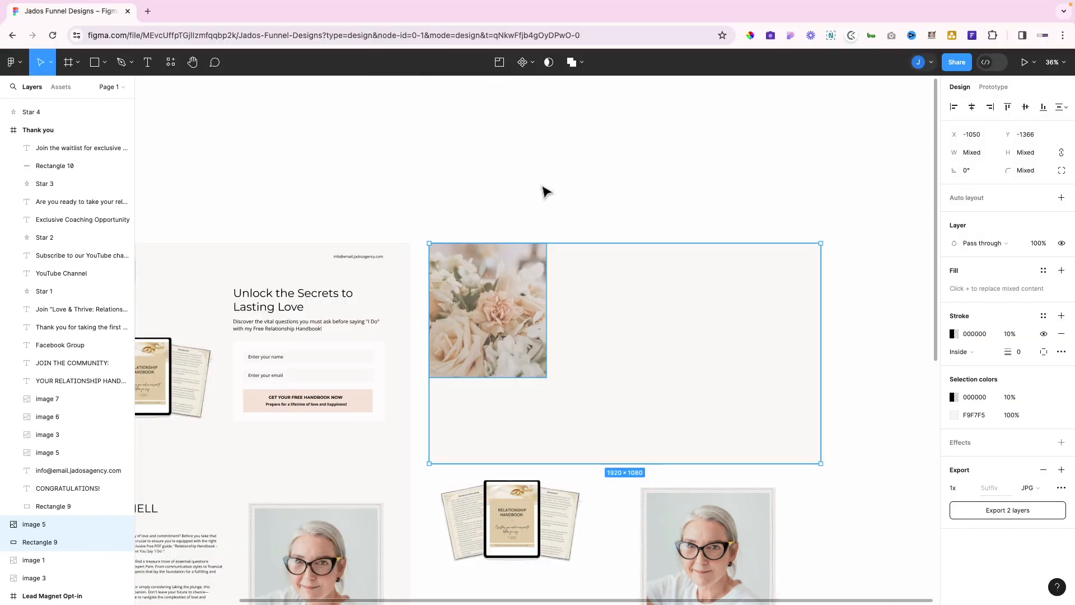
Set the JPG export suffix optin_back on the two background layers and export them
{"action": "scroll", "coordinate": [542, 188], "scroll_direction": "left", "scroll_amount": 4}
{"action": "scroll", "coordinate": [542, 188], "scroll_direction": "down", "scroll_amount": 1}
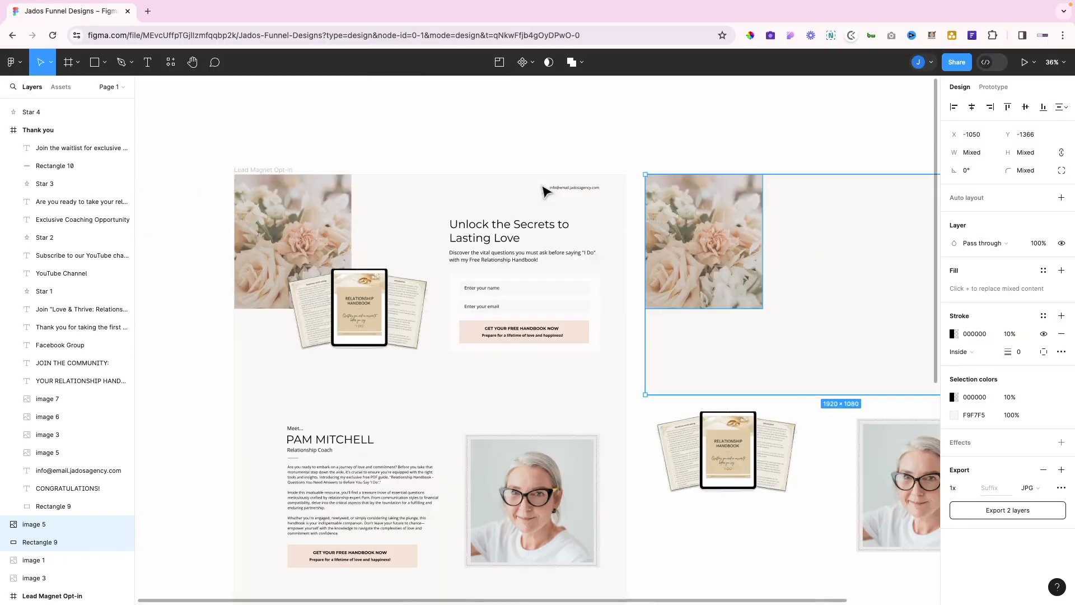
{"action": "scroll", "coordinate": [546, 191], "scroll_direction": "down", "scroll_amount": 3}
{"action": "scroll", "coordinate": [545, 192], "scroll_direction": "right", "scroll_amount": 2}
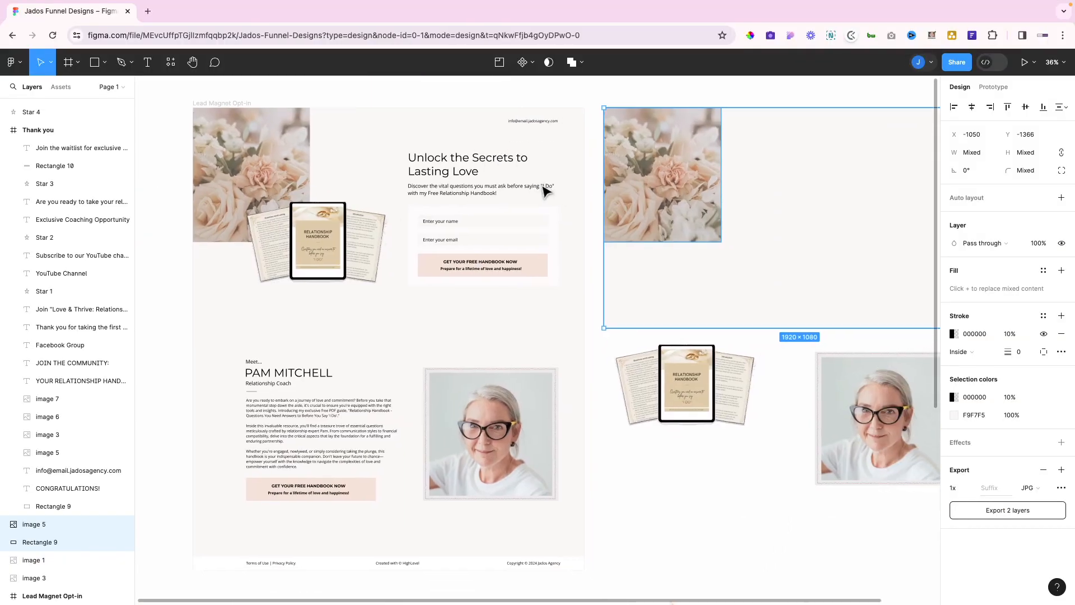
{"action": "scroll", "coordinate": [546, 191], "scroll_direction": "up", "scroll_amount": 1}
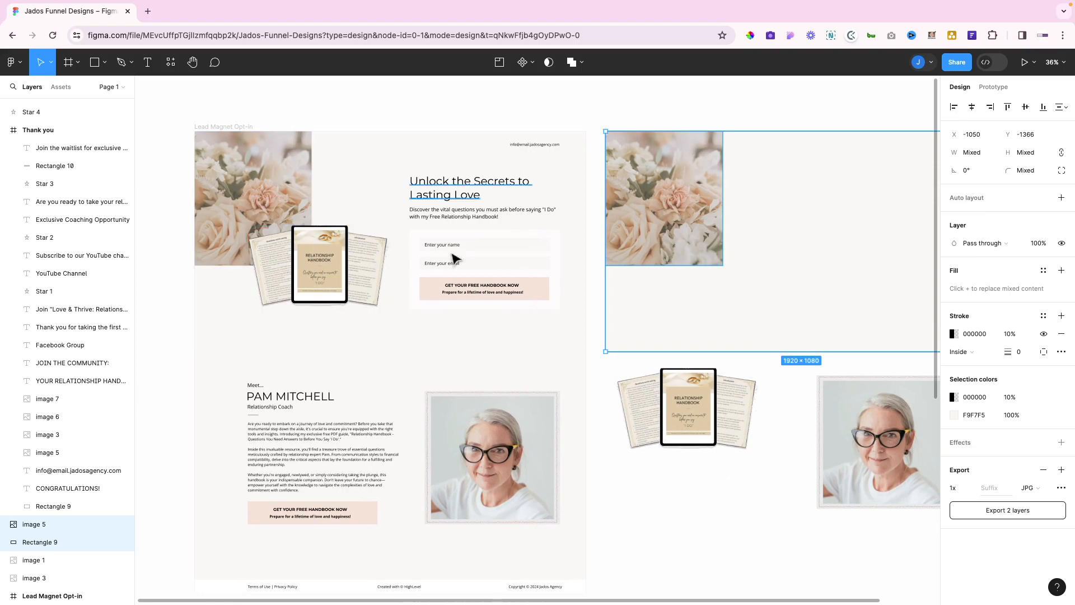
{"action": "scroll", "coordinate": [353, 488], "scroll_direction": "down", "scroll_amount": 12}
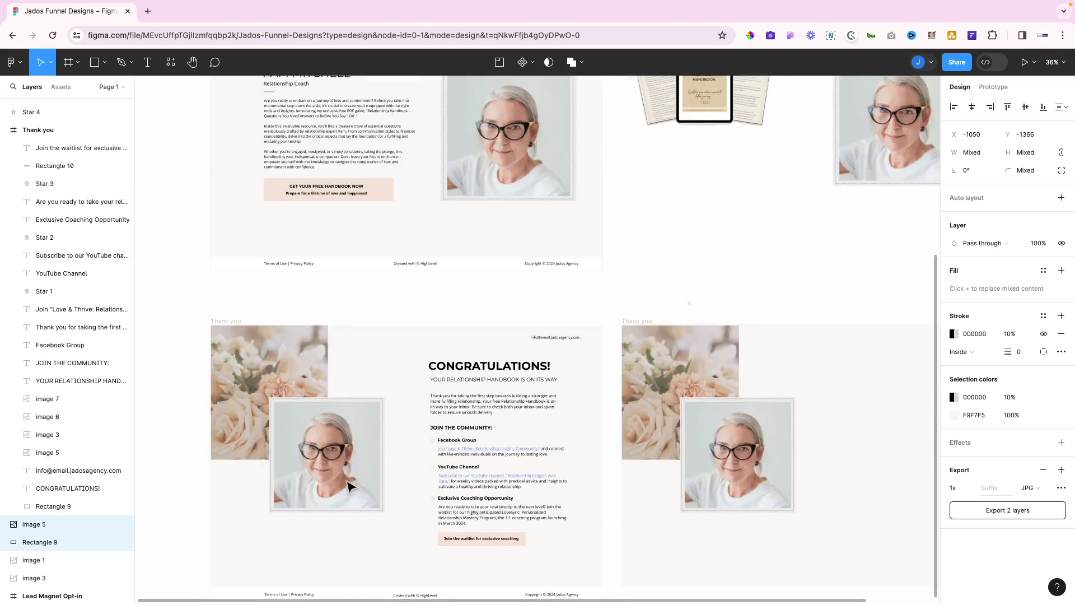
{"action": "scroll", "coordinate": [347, 486], "scroll_direction": "down", "scroll_amount": 8}
{"action": "scroll", "coordinate": [547, 319], "scroll_direction": "up", "scroll_amount": 7}
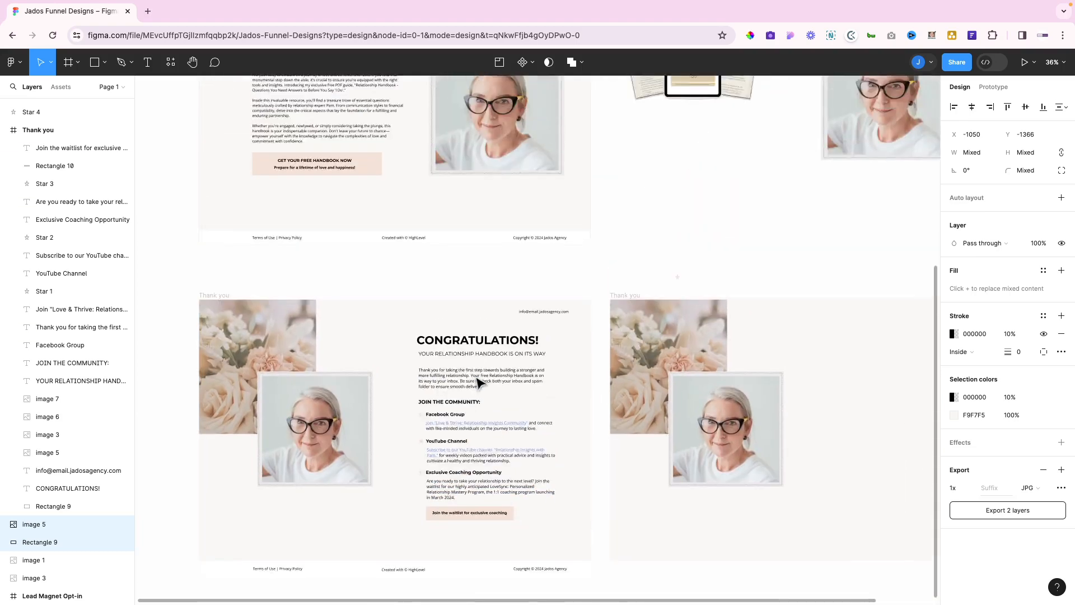
{"action": "scroll", "coordinate": [480, 383], "scroll_direction": "up", "scroll_amount": 11}
{"action": "scroll", "coordinate": [479, 383], "scroll_direction": "right", "scroll_amount": 5}
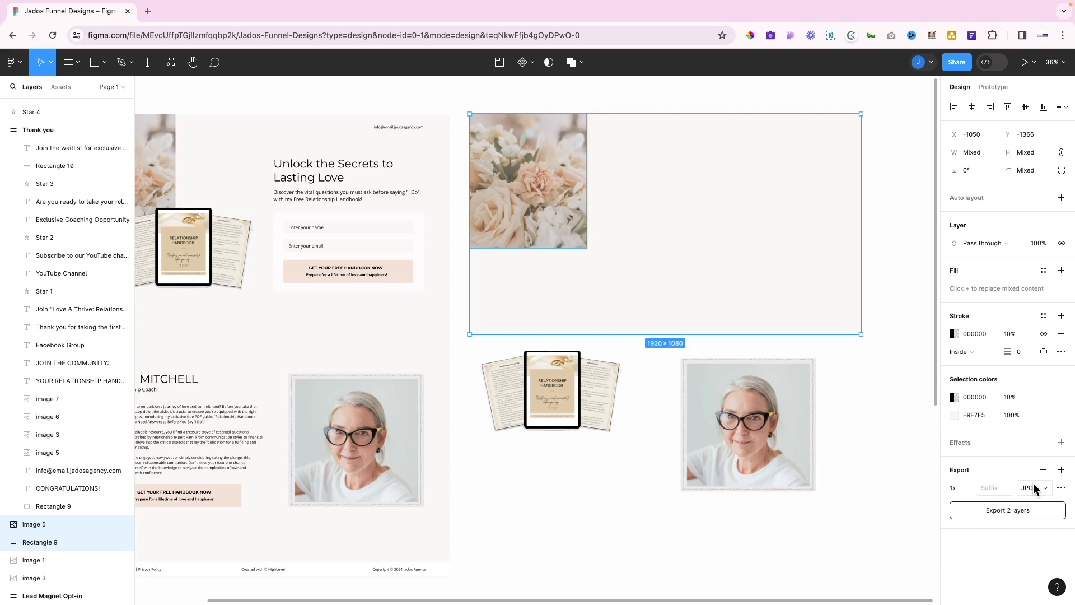
{"action": "left_click", "coordinate": [990, 491]}
{"action": "type", "text": "op"}
{"action": "type", "text": "tin"}
{"action": "type", "text": "_b"}
{"action": "type", "text": "ack"}
{"action": "left_click", "coordinate": [1002, 515]}
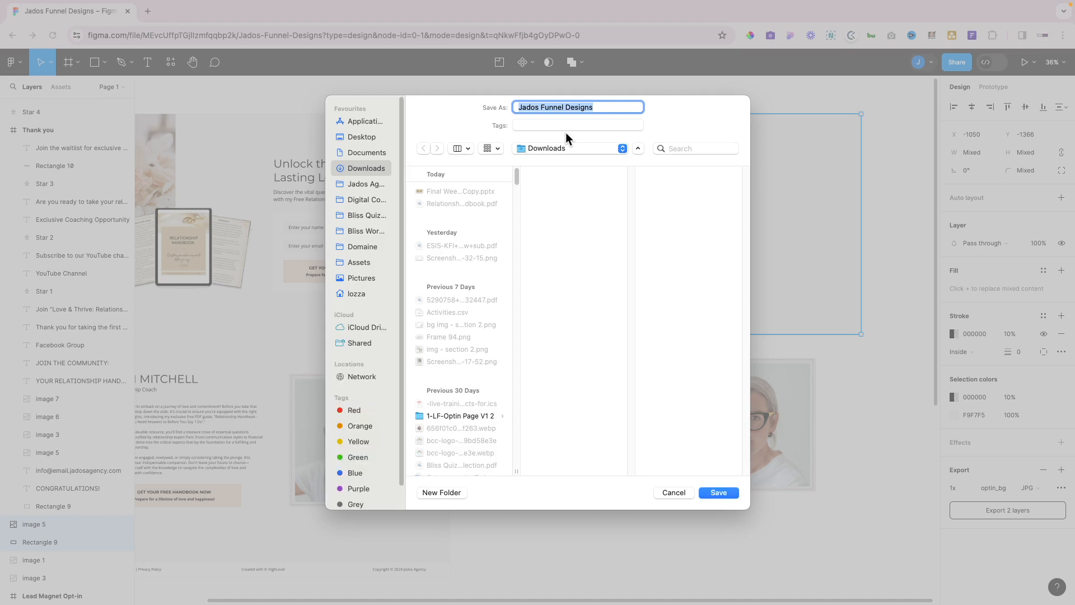
Save the export as optin_bg in a new Downloads folder named Lead Magnet Pam
{"action": "left_click", "coordinate": [441, 493]}
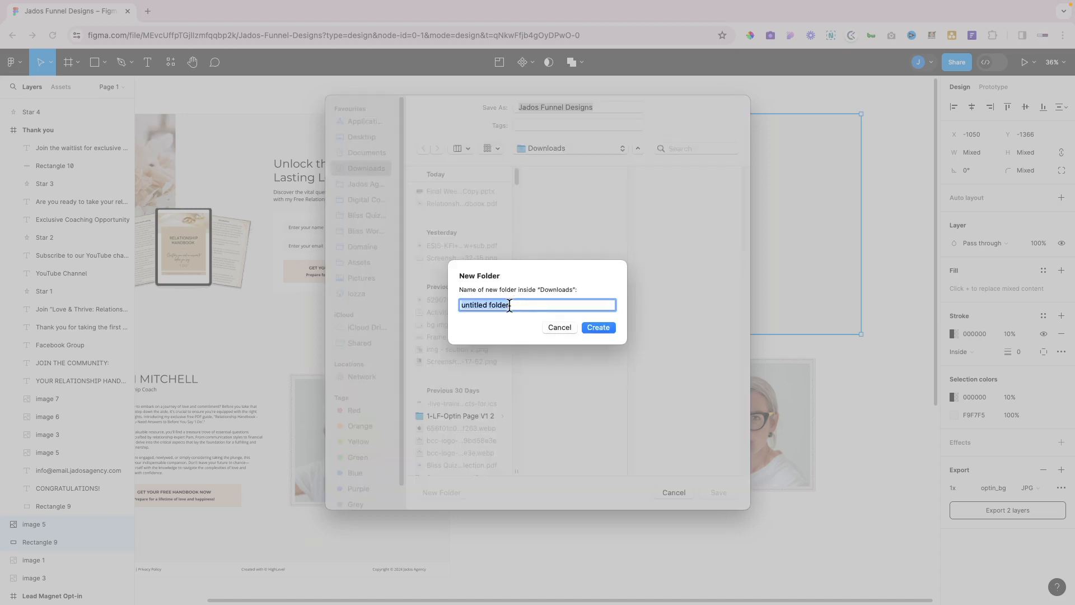
{"action": "type", "text": "Lead MAgent"}
{"action": "key", "text": "BackSpace"}
{"action": "key", "text": "BackSpace"}
{"action": "key", "text": "BackSpace"}
{"action": "key", "text": "BackSpace"}
{"action": "key", "text": "BackSpace"}
{"action": "type", "text": "agnet Pam"}
{"action": "left_click", "coordinate": [596, 328]}
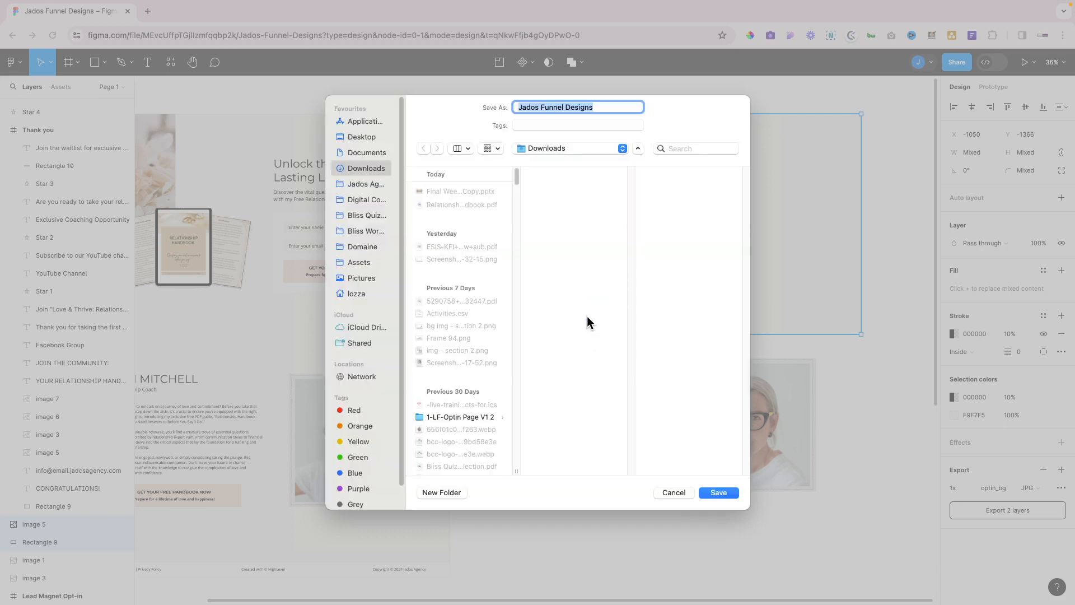
{"action": "triple_click", "coordinate": [602, 105]}
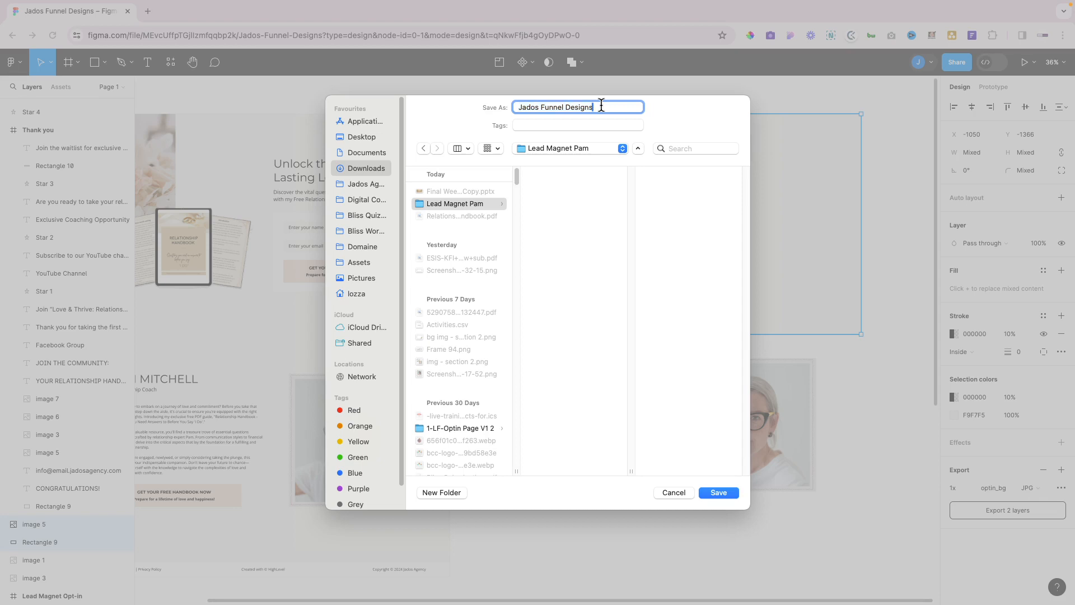
{"action": "type", "text": "optin_bg"}
{"action": "left_click", "coordinate": [727, 495]}
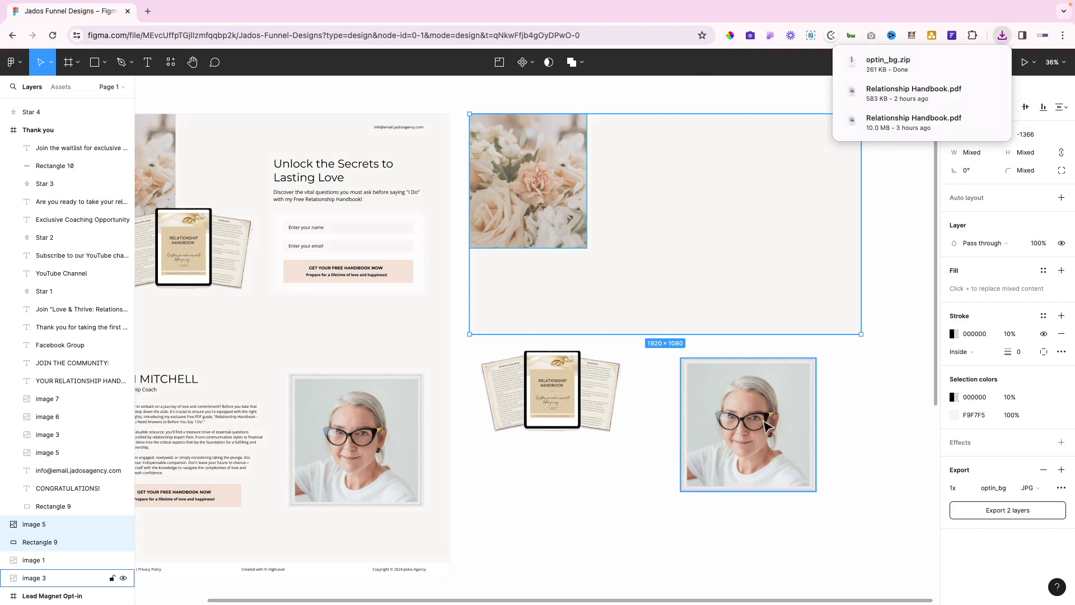
Export the portrait photo (image 3) as JPG named pam_section1
{"action": "left_click", "coordinate": [768, 427]}
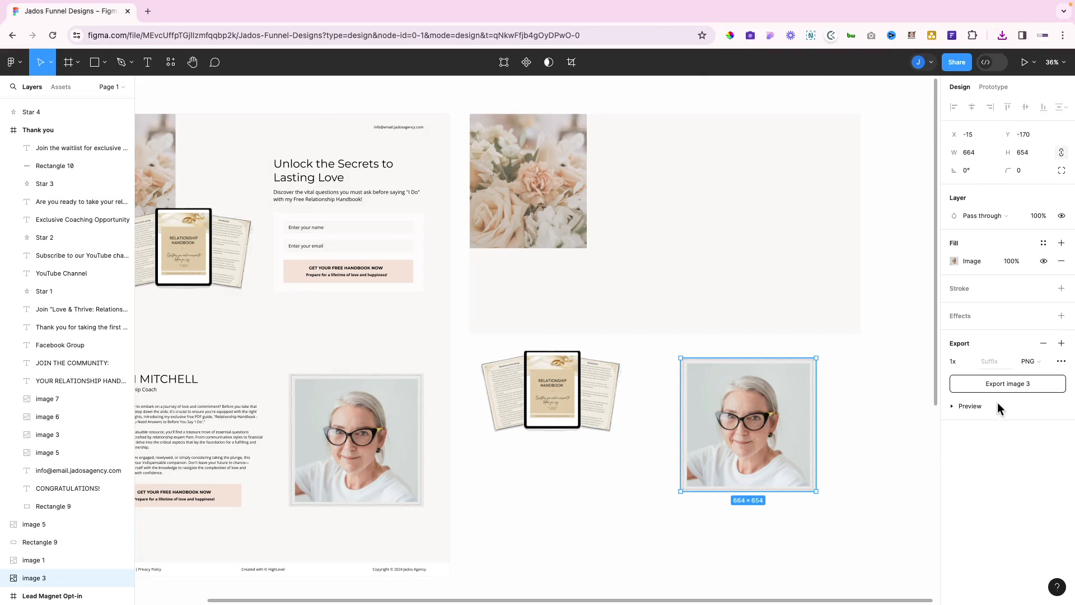
{"action": "left_click", "coordinate": [1031, 361]}
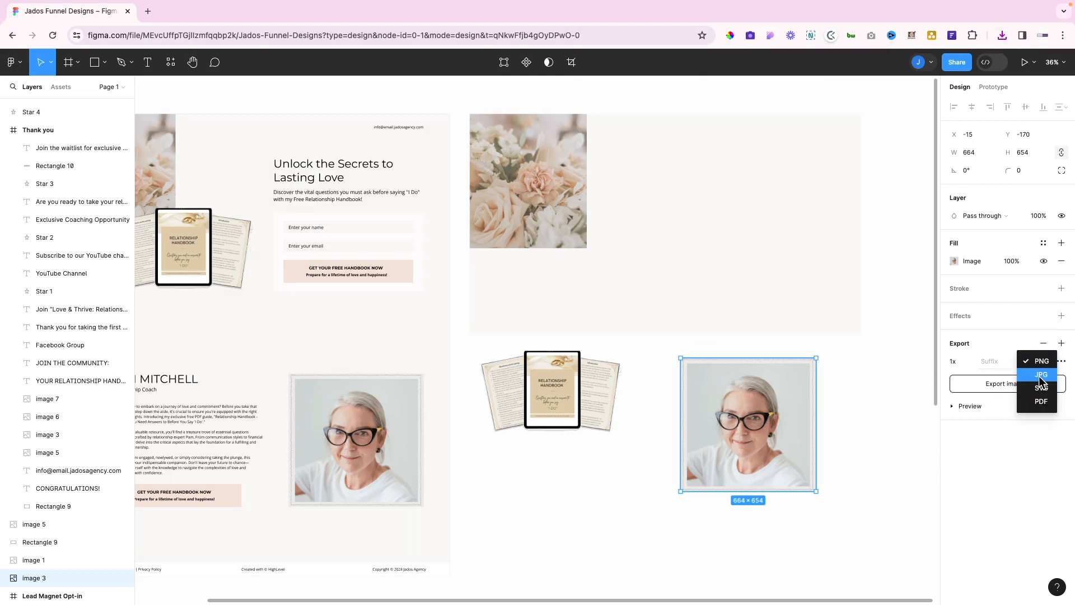
{"action": "left_click", "coordinate": [1040, 376]}
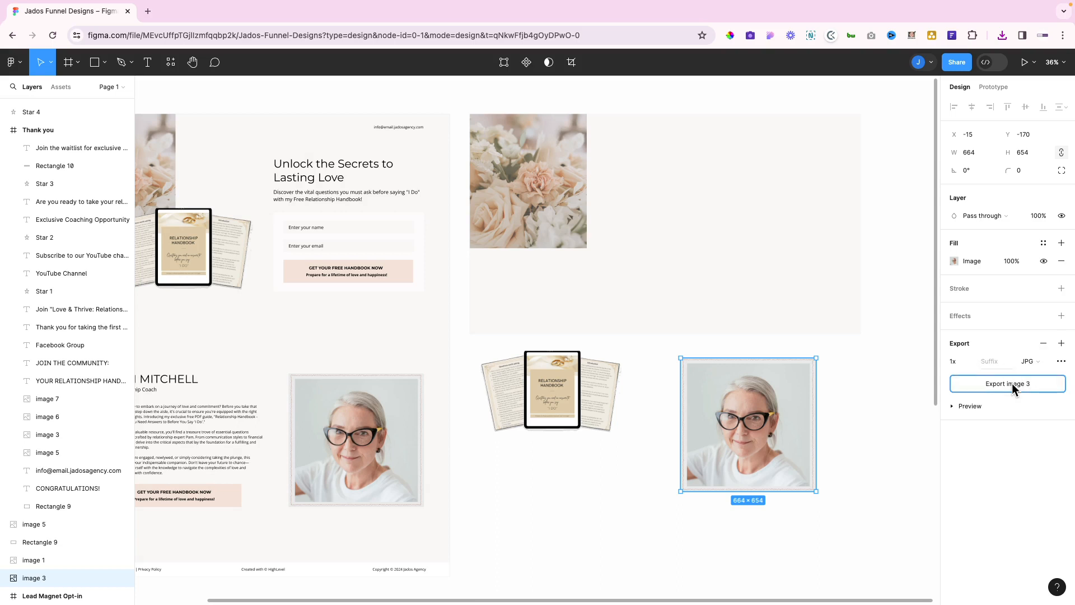
{"action": "left_click", "coordinate": [1008, 383]}
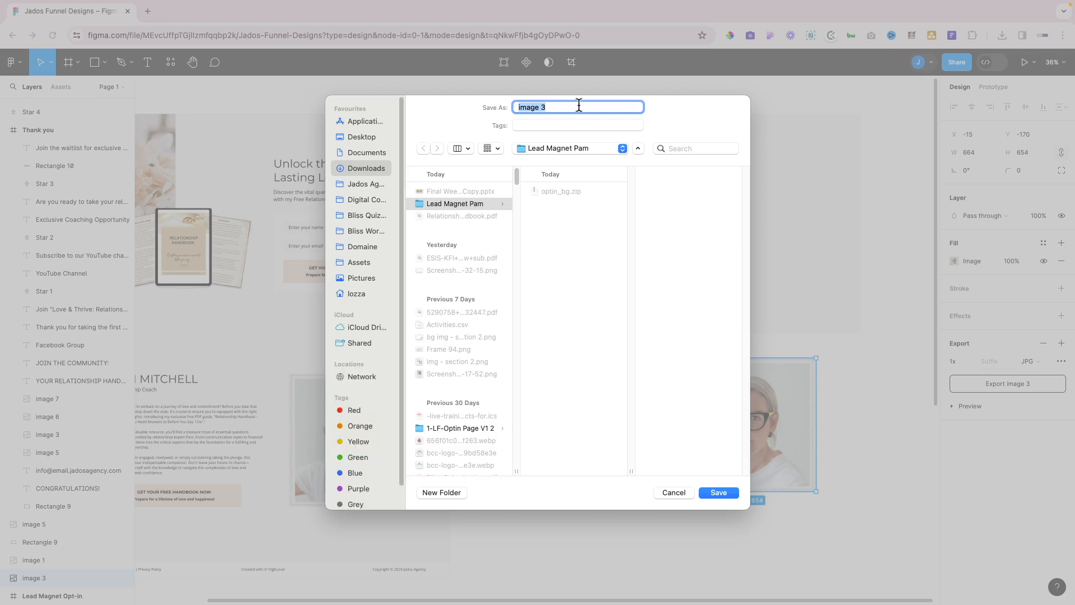
{"action": "type", "text": "pam"}
{"action": "type", "text": "section1"}
{"action": "left_click", "coordinate": [720, 493]}
Export the handbook tablet mockup (image 1) as JPG named lead magnet
{"action": "left_click", "coordinate": [534, 370]}
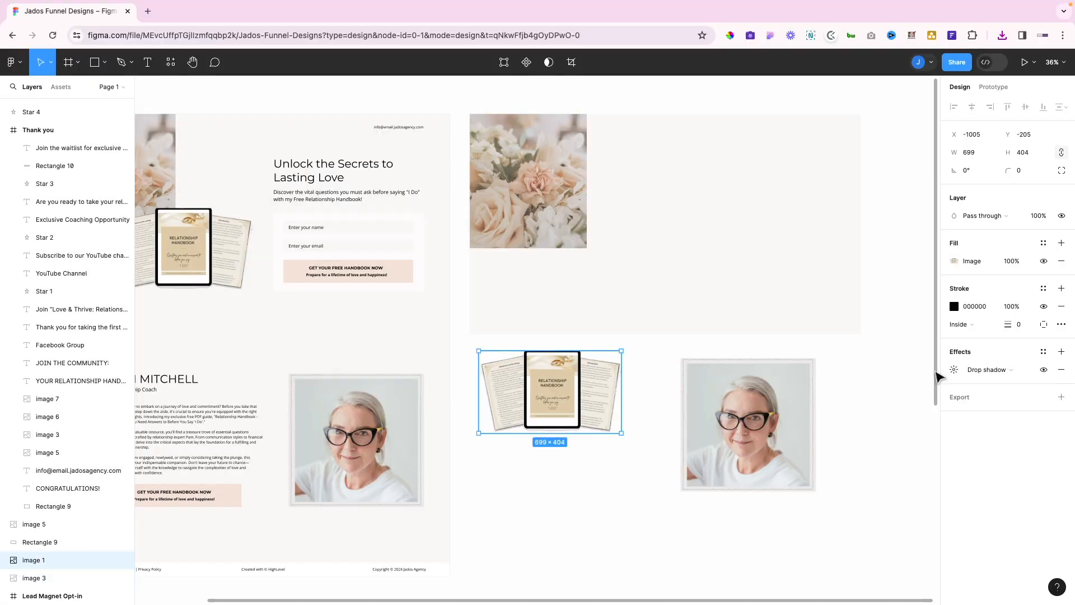
{"action": "left_click", "coordinate": [1061, 397]}
{"action": "left_click", "coordinate": [1040, 417]}
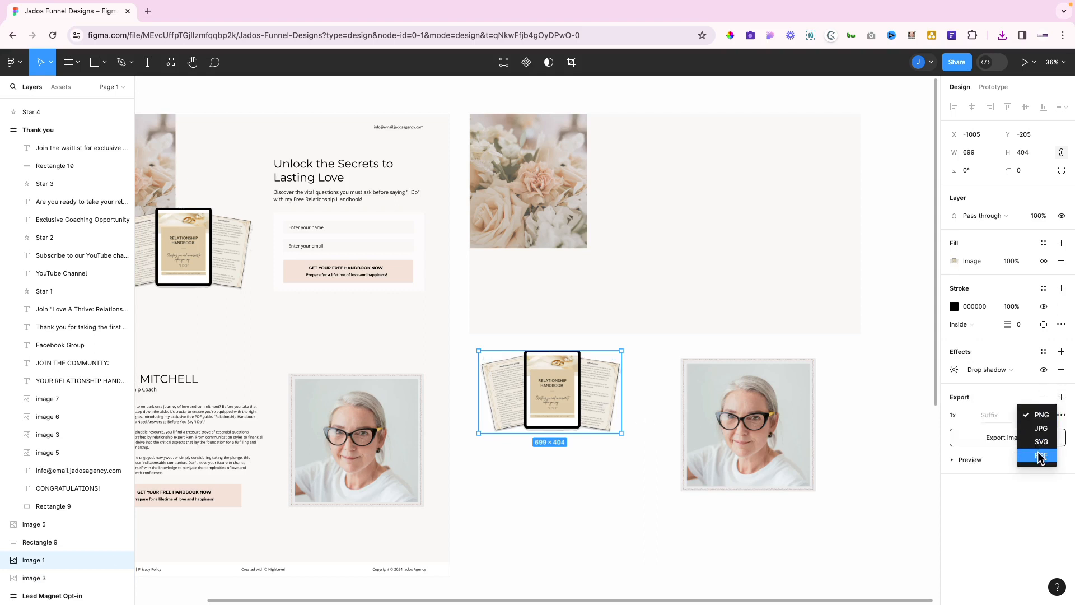
{"action": "left_click", "coordinate": [1039, 429]}
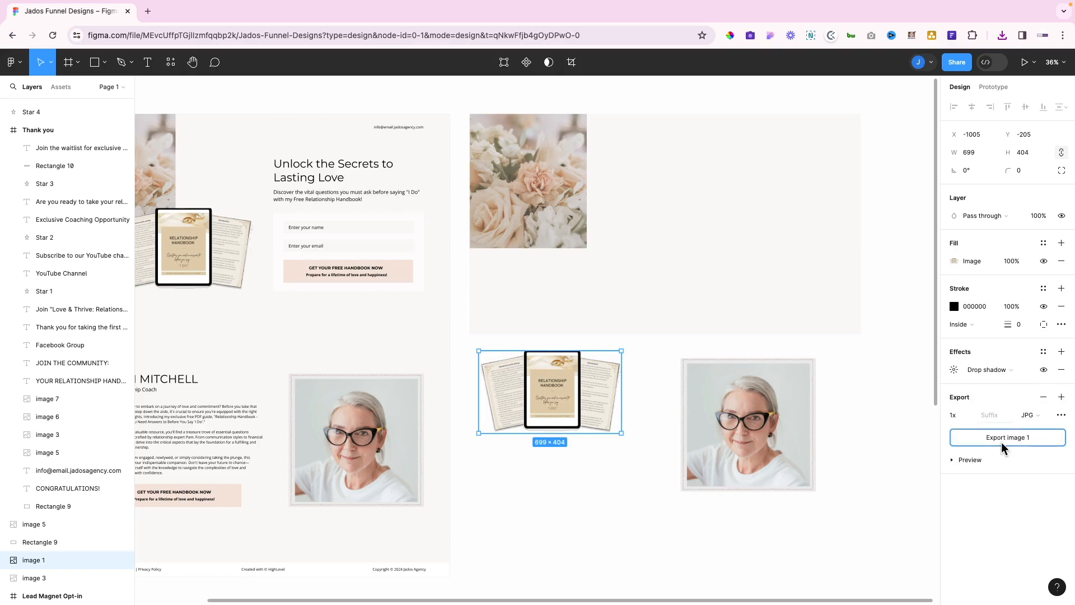
{"action": "left_click", "coordinate": [1002, 443]}
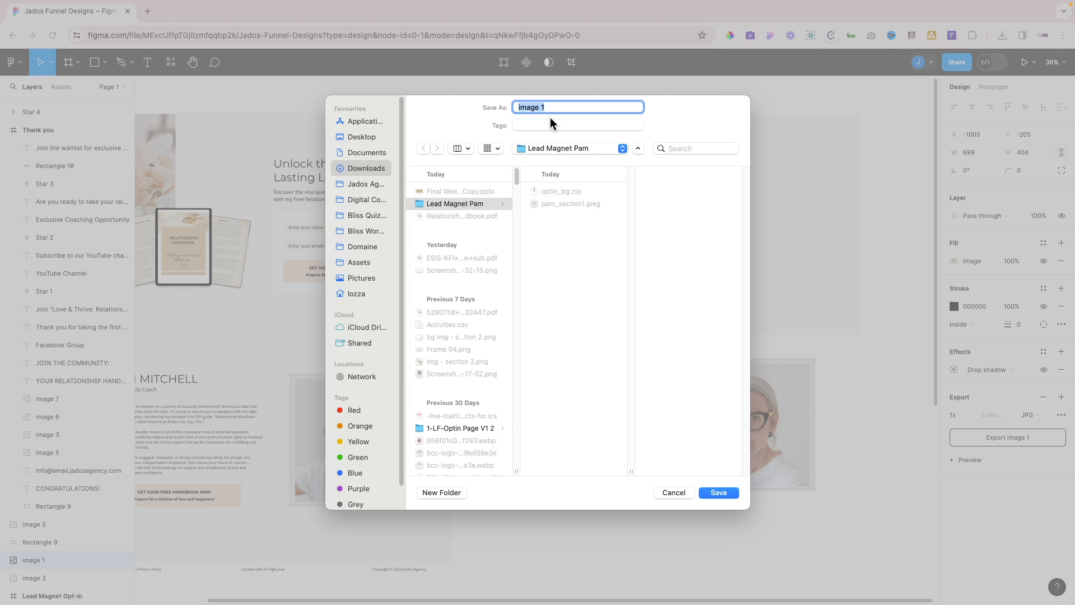
{"action": "key", "text": "BackSpace"}
{"action": "type", "text": "lead magnet"}
{"action": "key", "text": "BackSpace"}
{"action": "key", "text": "BackSpace"}
{"action": "key", "text": "BackSpace"}
{"action": "type", "text": "net"}
{"action": "left_click", "coordinate": [707, 495]}
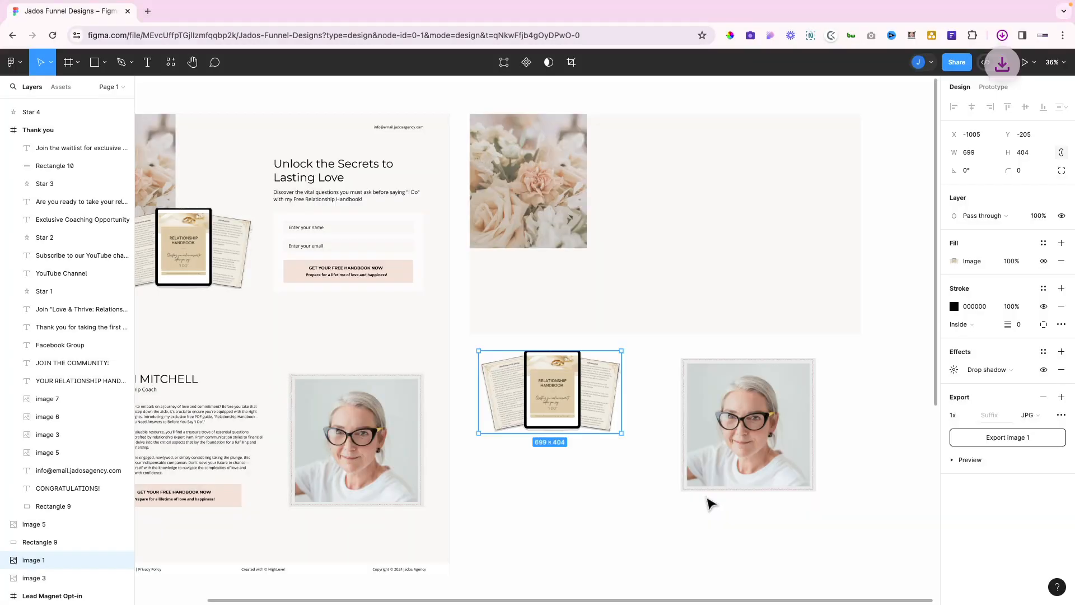
{"action": "scroll", "coordinate": [599, 462], "scroll_direction": "left", "scroll_amount": 3}
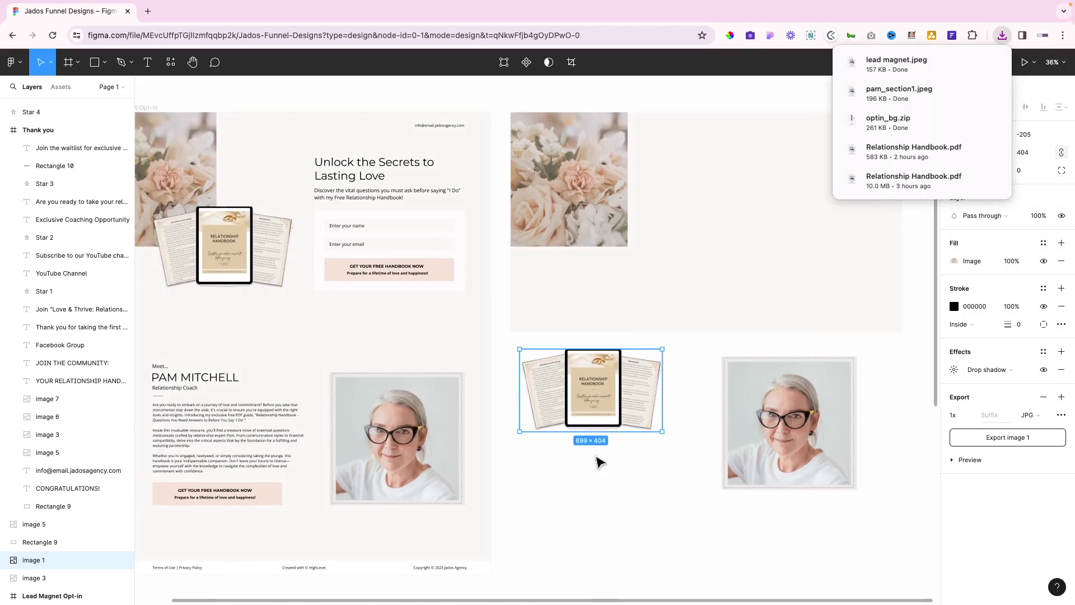
Group the flower image with its background rectangle into Group 6
{"action": "left_click", "coordinate": [565, 190]}
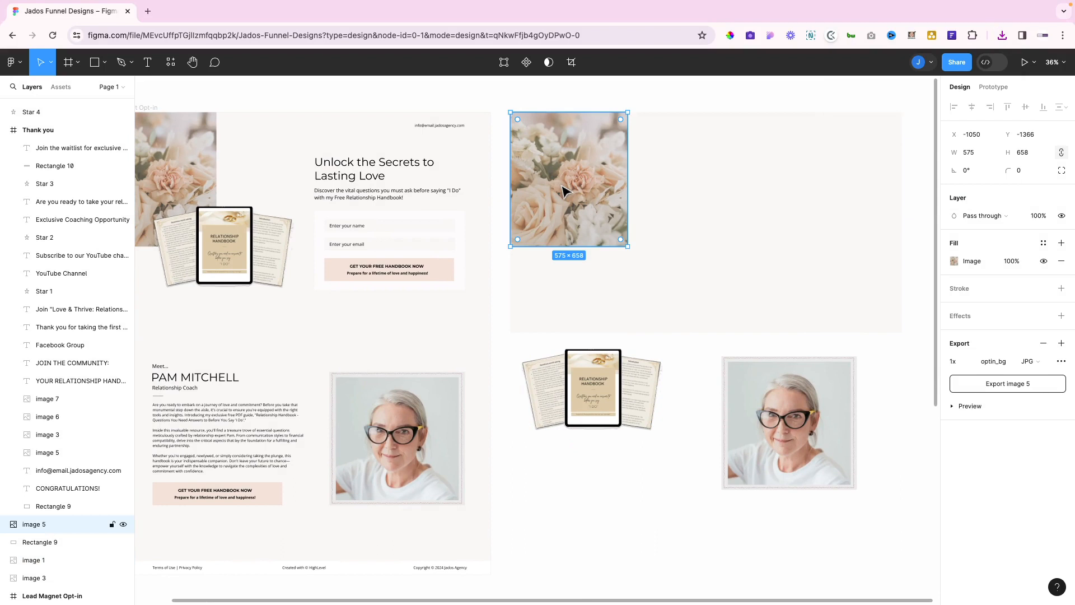
{"action": "left_click", "coordinate": [674, 201], "text": "shift"}
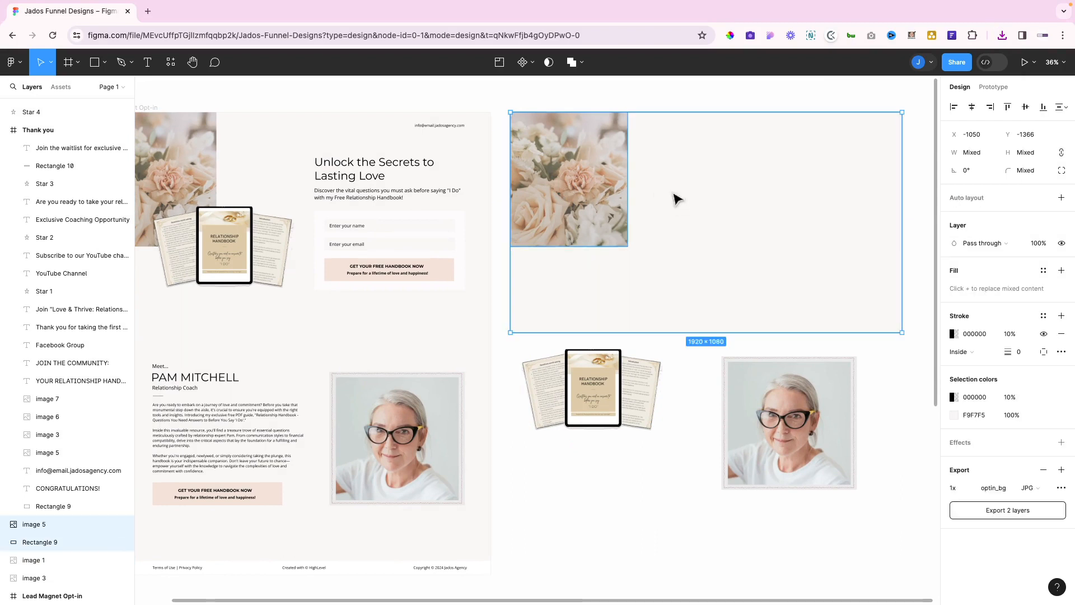
{"action": "right_click", "coordinate": [675, 198]}
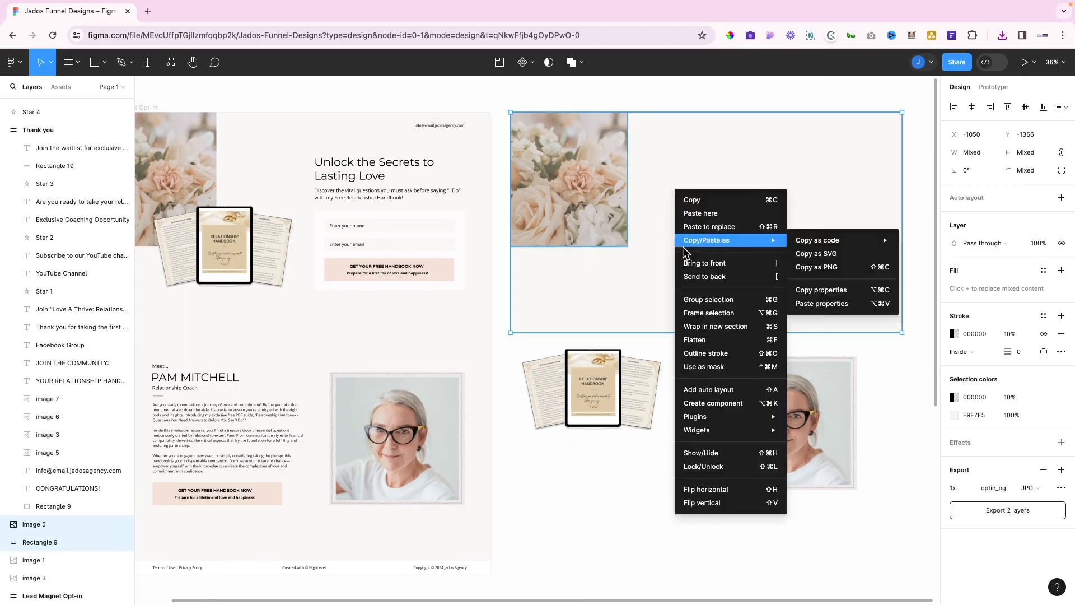
{"action": "left_click", "coordinate": [680, 299]}
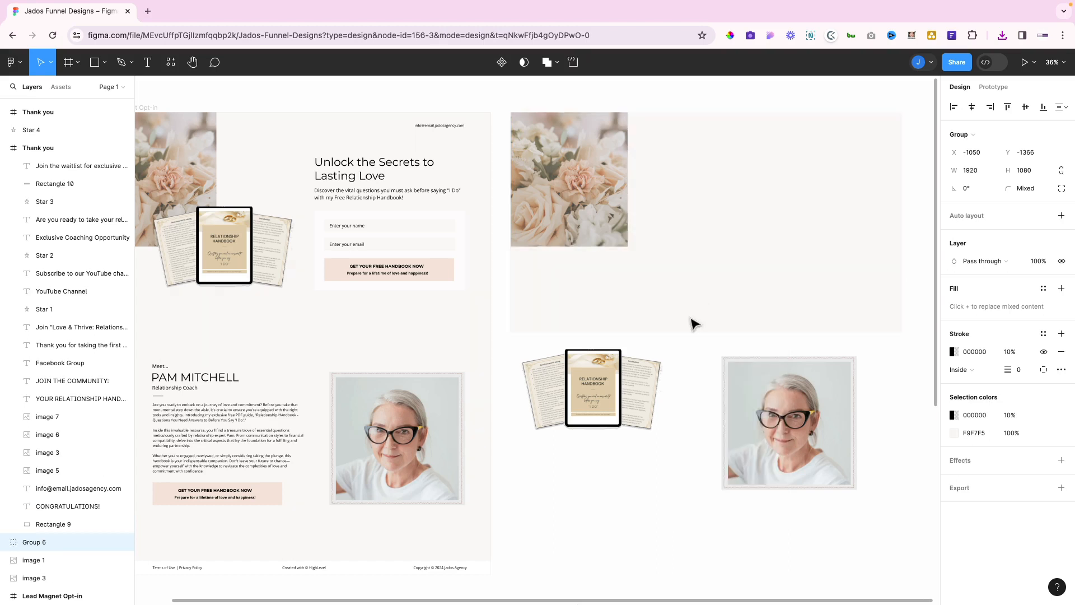
Export Group 6 as a PNG saved as 'bg section1.png'
{"action": "left_click", "coordinate": [1061, 487]}
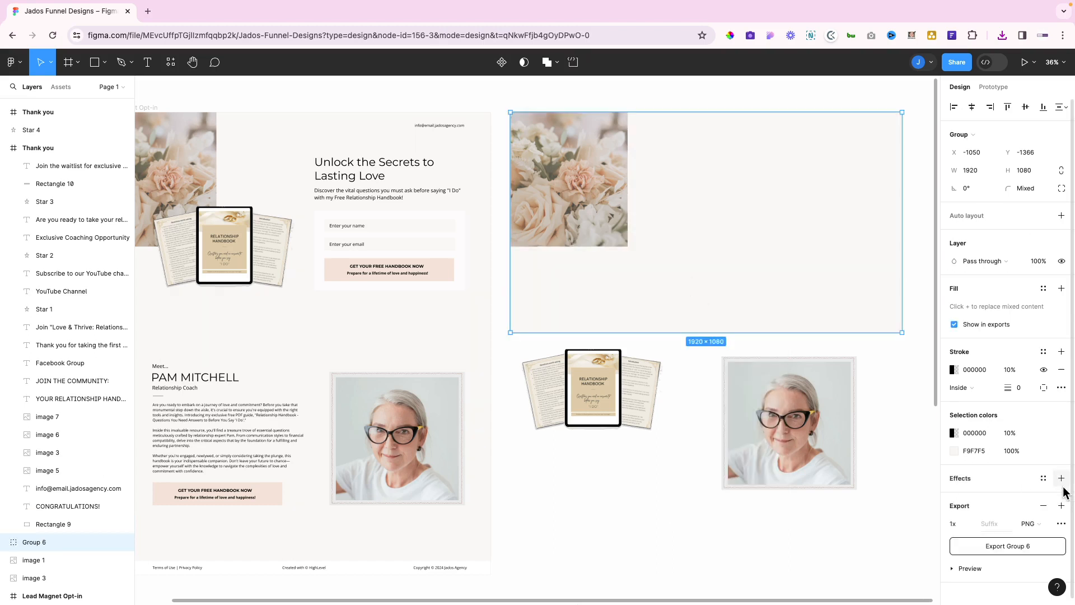
{"action": "scroll", "coordinate": [1017, 441], "scroll_direction": "down", "scroll_amount": 1}
{"action": "left_click", "coordinate": [1006, 542]}
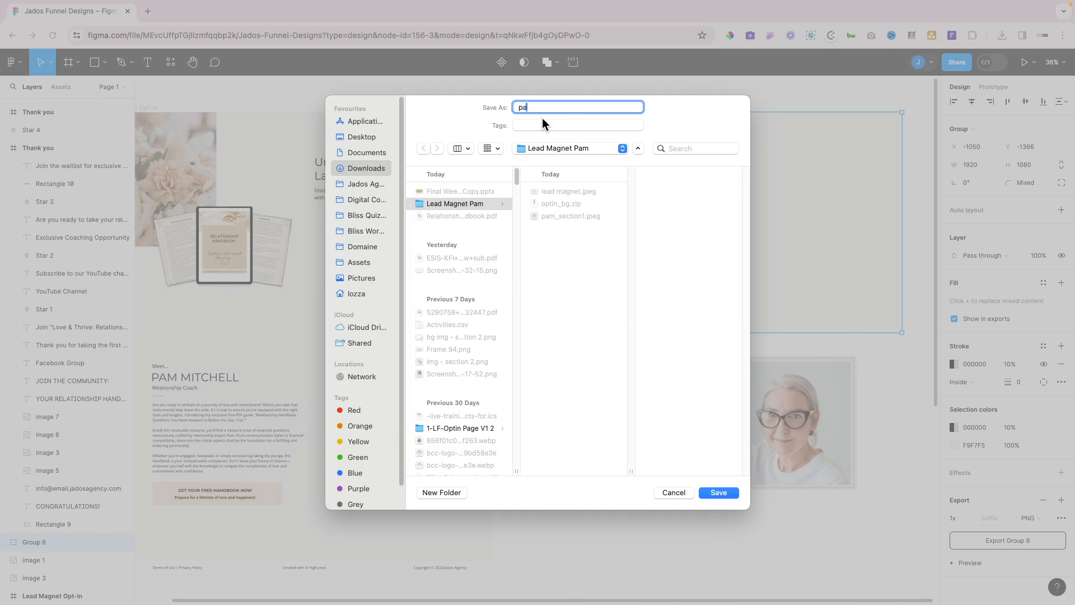
{"action": "key", "text": "BackSpace"}
{"action": "type", "text": "bg section1"}
{"action": "left_click", "coordinate": [713, 495]}
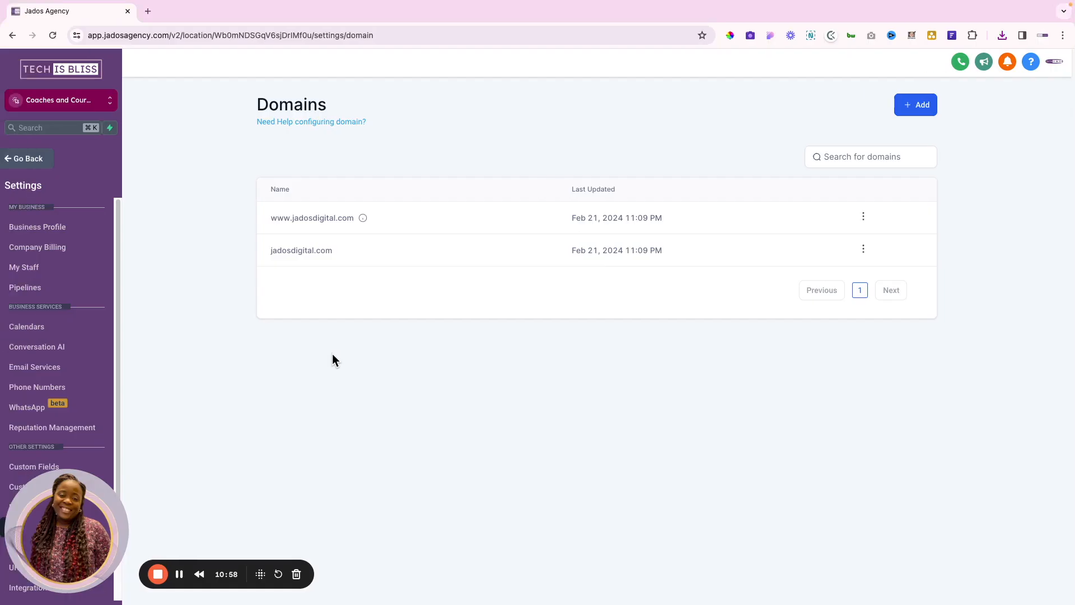
Return to the Jados Agency window and go from Settings to the Sites Funnels list
{"action": "key", "text": "ctrl+Up"}
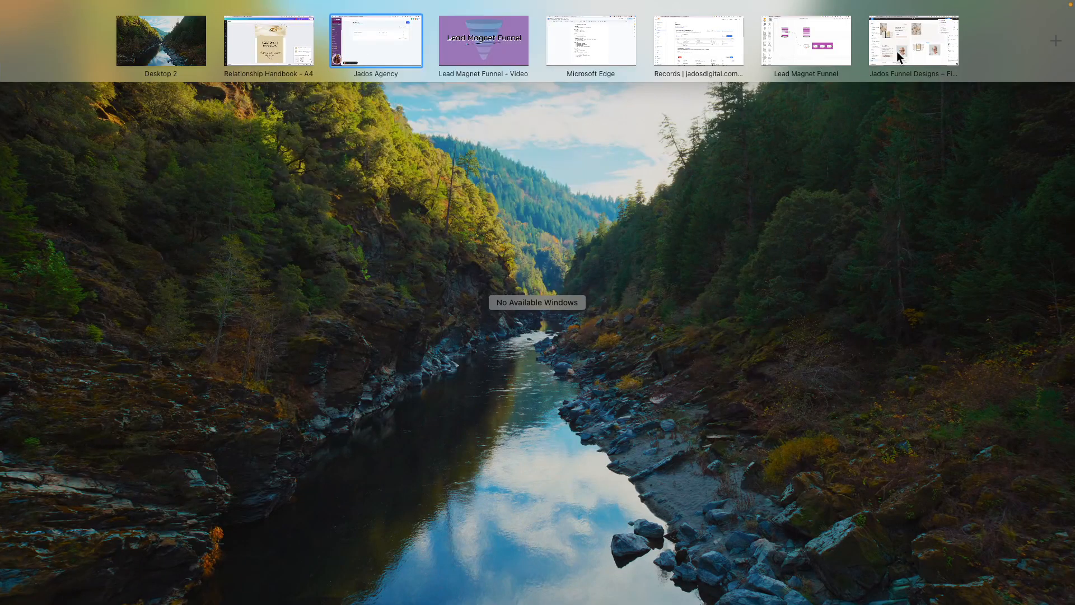
{"action": "left_click_drag", "start_coordinate": [899, 56], "coordinate": [431, 58]}
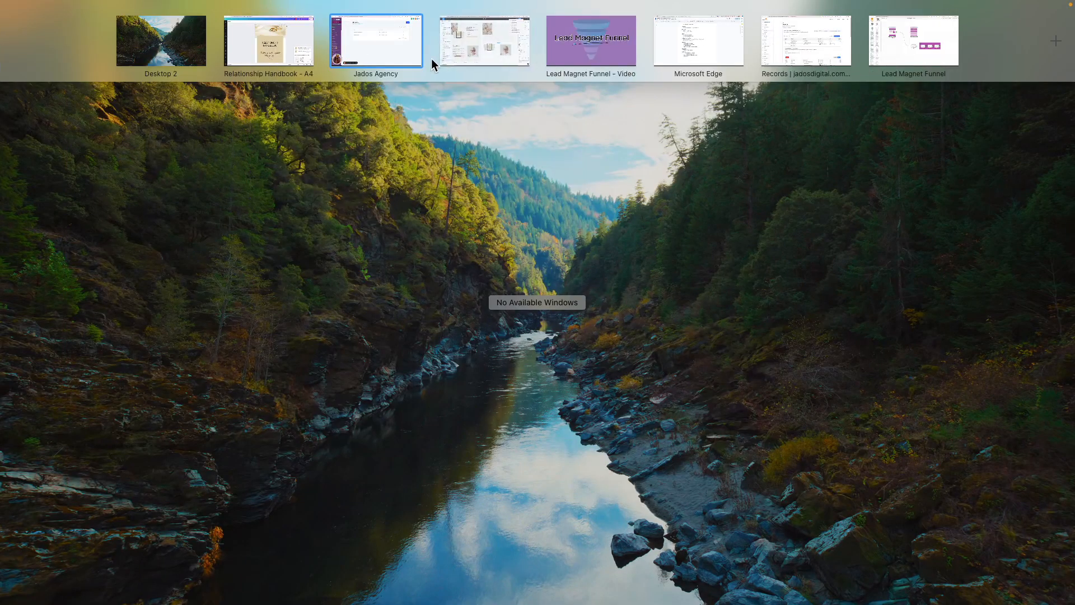
{"action": "left_click", "coordinate": [403, 48]}
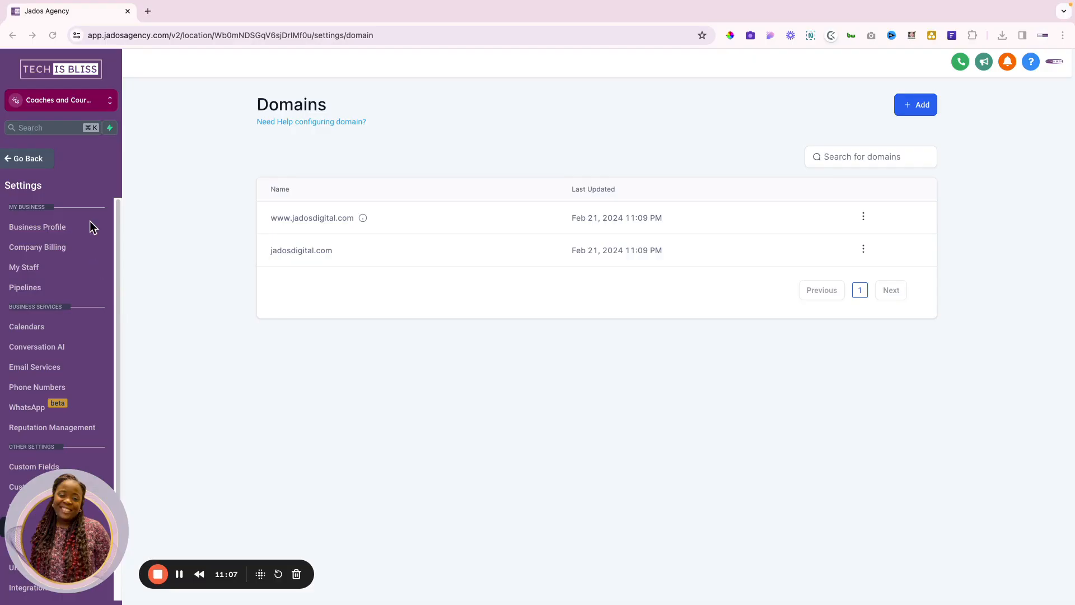
{"action": "left_click", "coordinate": [24, 162]}
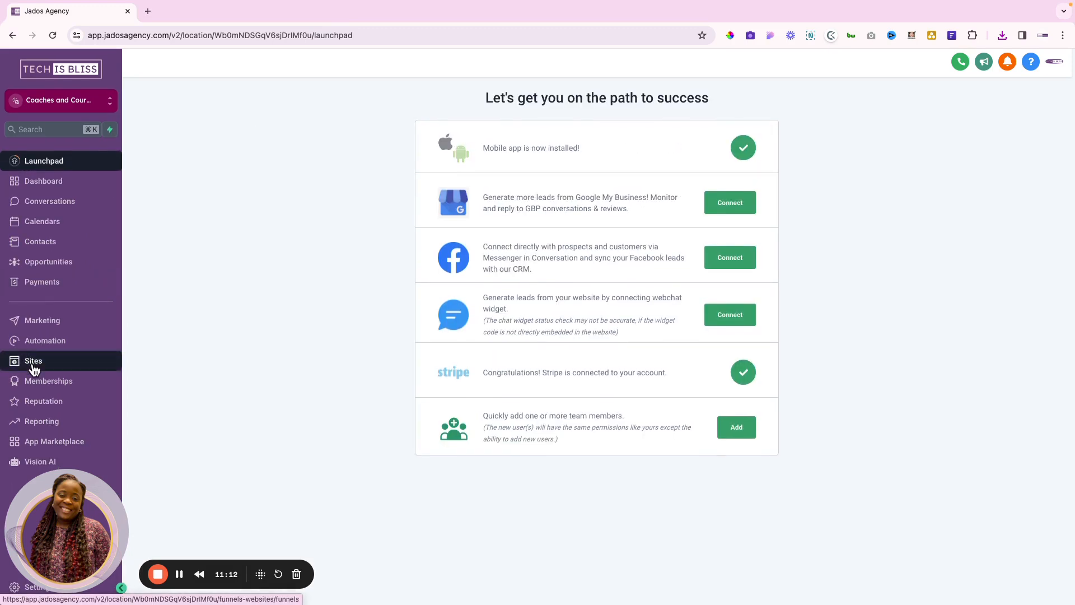
{"action": "left_click", "coordinate": [34, 363]}
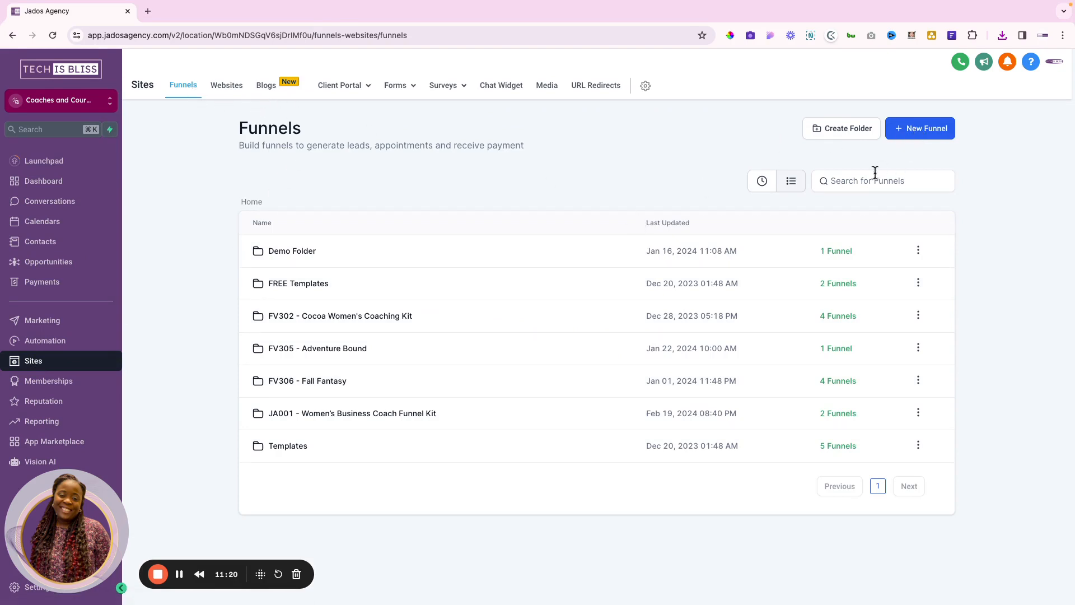
Create a funnel folder named 'Pam Lead Magnet' and open the new folder
{"action": "left_click", "coordinate": [829, 129]}
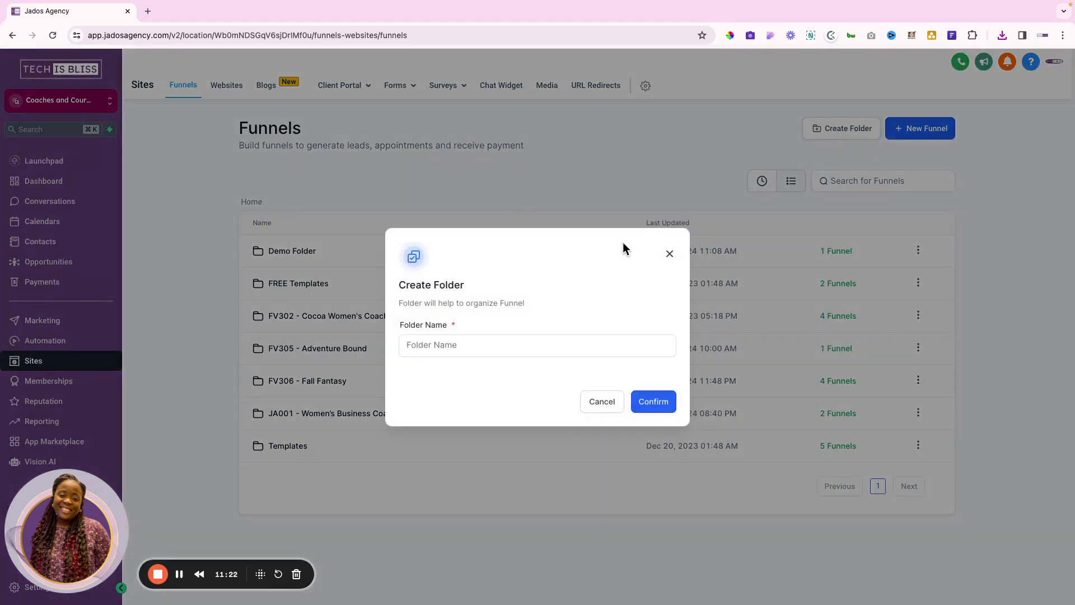
{"action": "left_click", "coordinate": [460, 350]}
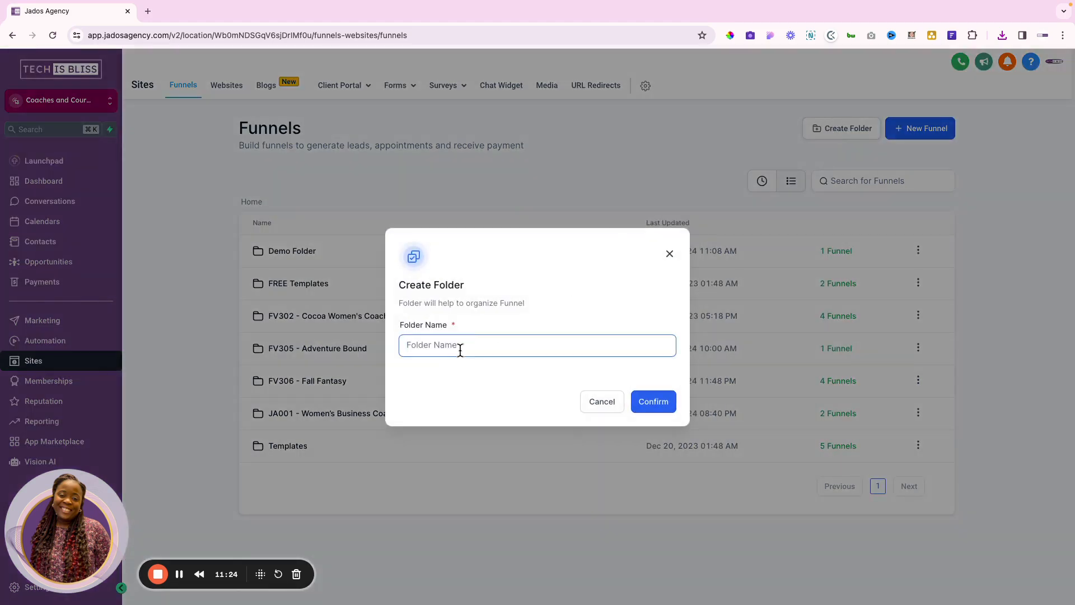
{"action": "type", "text": "Lead Magent"}
{"action": "key", "text": "BackSpace"}
{"action": "key", "text": "BackSpace"}
{"action": "key", "text": "BackSpace"}
{"action": "type", "text": "net"}
{"action": "key", "text": "Left"}
{"action": "key", "text": "Left"}
{"action": "key", "text": "Left"}
{"action": "type", "text": "Pam"}
{"action": "left_click", "coordinate": [666, 401]}
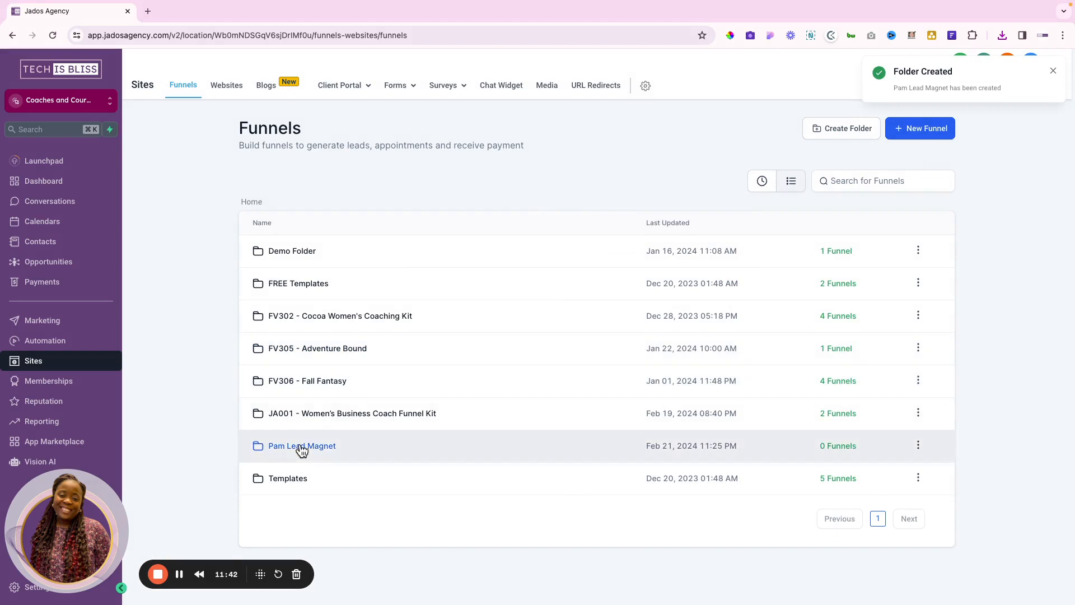
{"action": "left_click", "coordinate": [280, 446]}
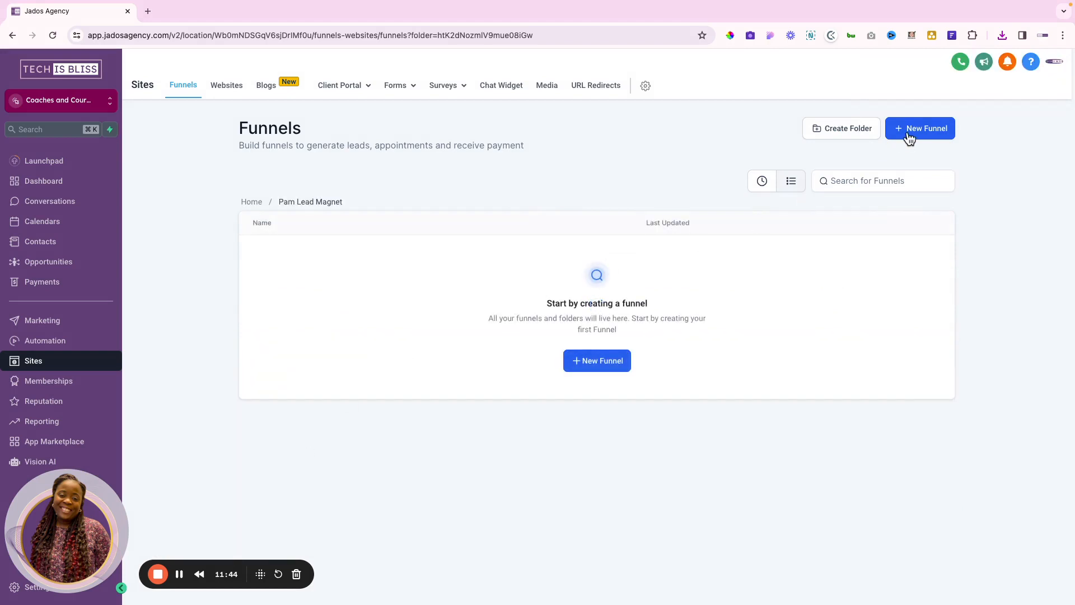
Create a new funnel from blank named 'Lead Magnet'
{"action": "left_click", "coordinate": [909, 133]}
{"action": "left_click", "coordinate": [391, 335]}
{"action": "type", "text": "Lead Ma"}
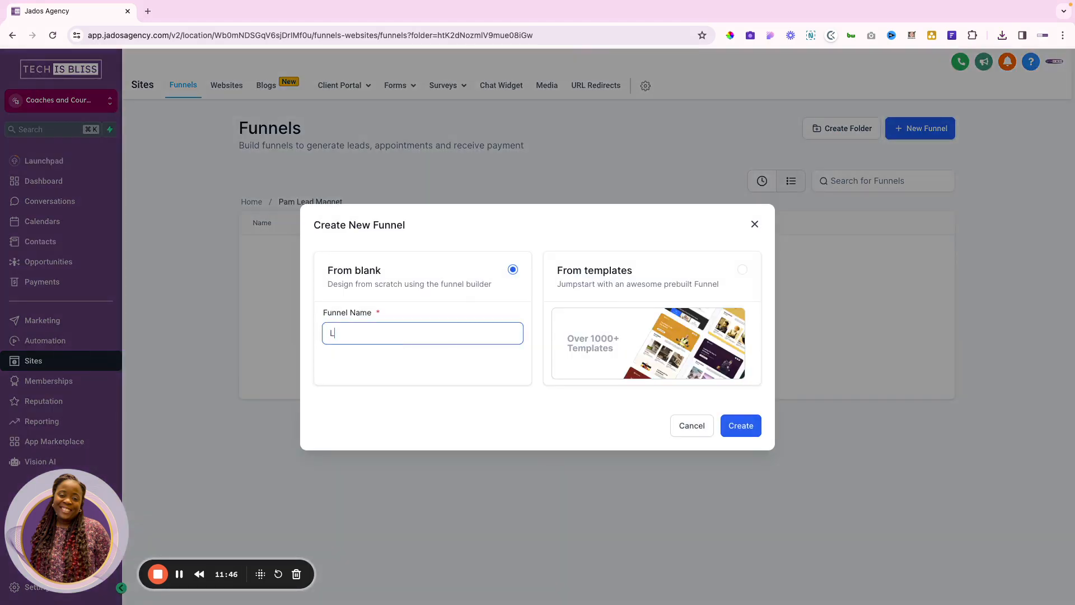
{"action": "type", "text": "gnet"}
{"action": "left_click", "coordinate": [737, 428]}
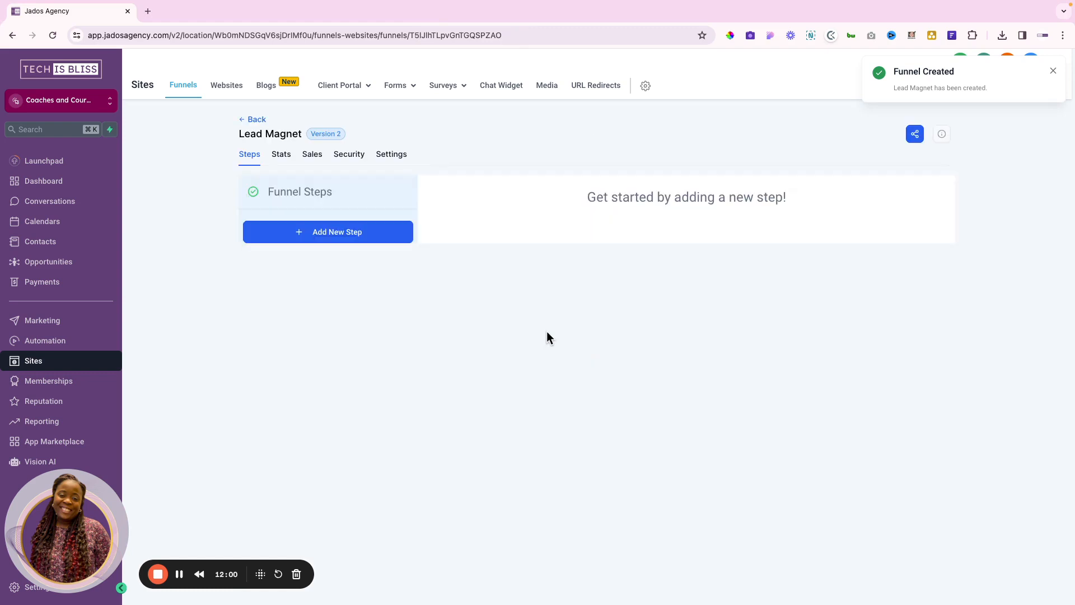
Add a new funnel step and name its page 'Optin'
{"action": "left_click", "coordinate": [338, 232]}
{"action": "left_click", "coordinate": [432, 274]}
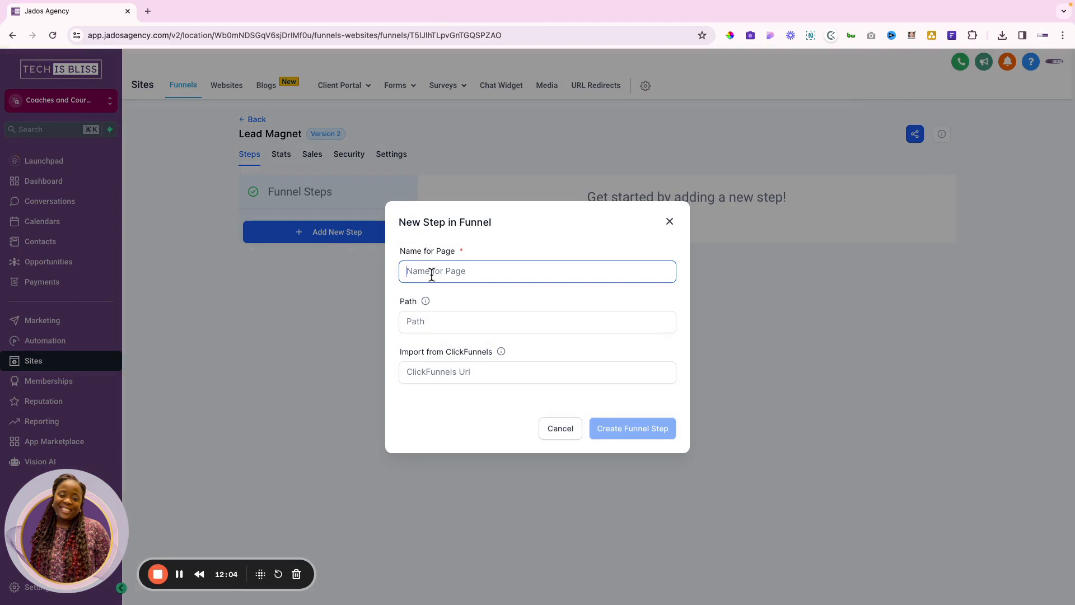
{"action": "type", "text": "OPtin"}
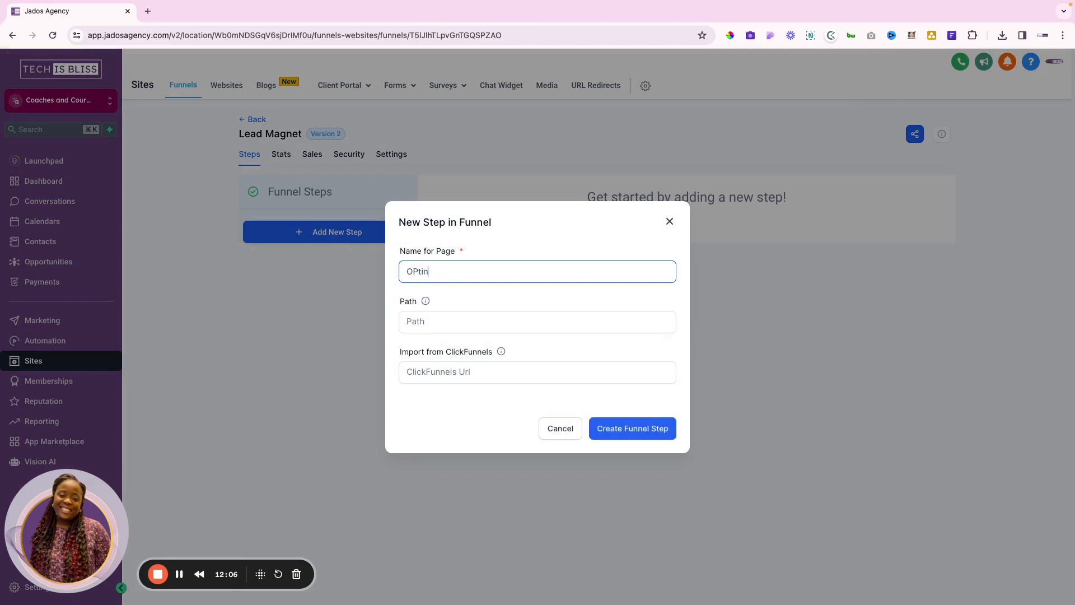
{"action": "key", "text": "BackSpace"}
{"action": "key", "text": "BackSpace"}
{"action": "key", "text": "BackSpace"}
{"action": "key", "text": "BackSpace"}
{"action": "type", "text": "ptin"}
Set the step's path to 'relationshiphandbook' and create the funnel step
{"action": "left_click", "coordinate": [424, 318]}
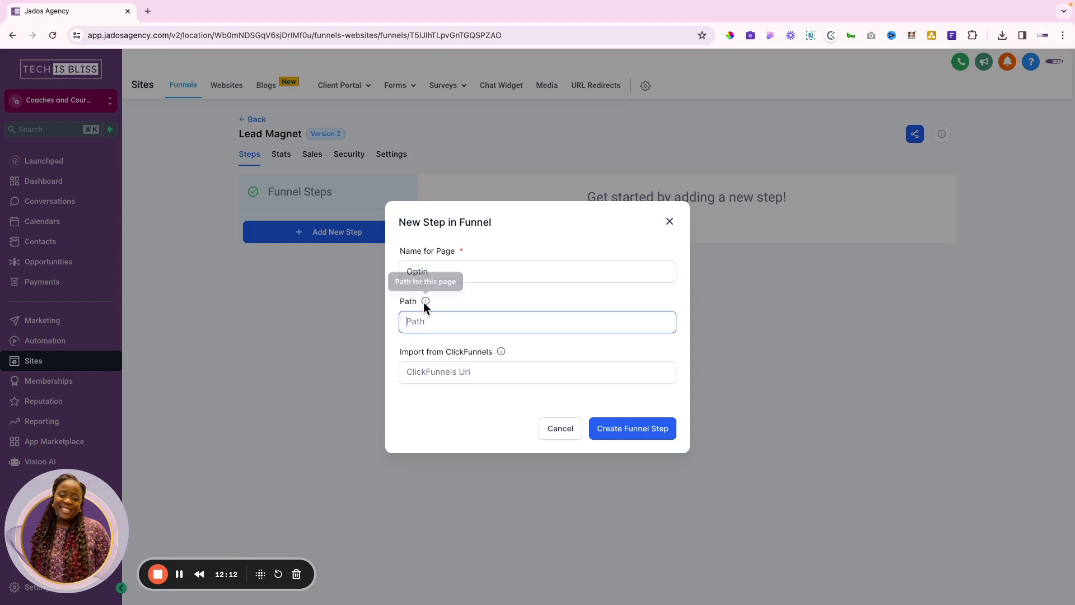
{"action": "left_click", "coordinate": [424, 301]}
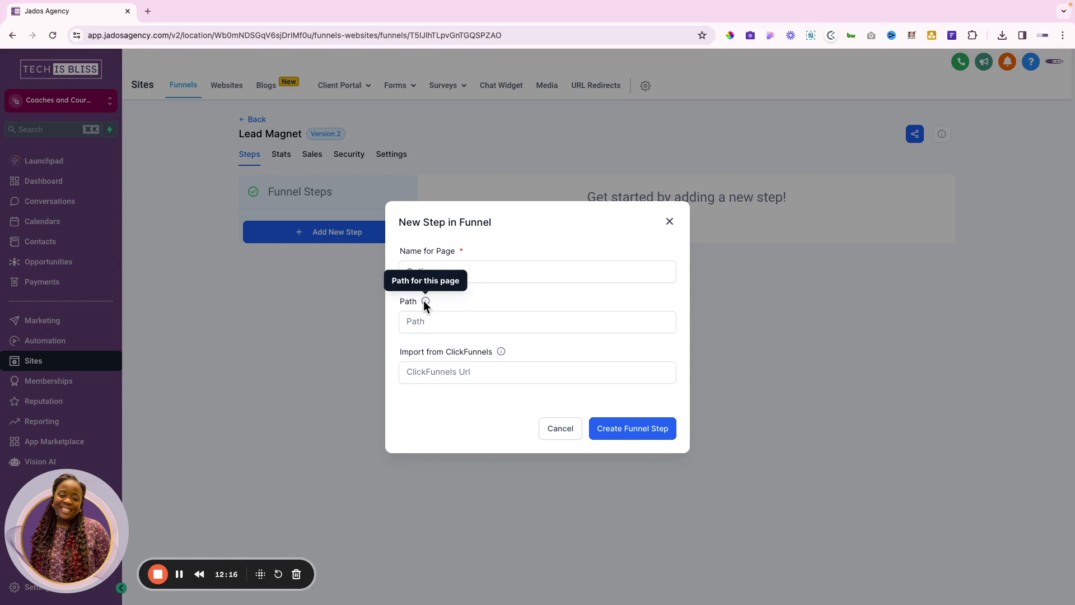
{"action": "left_click", "coordinate": [413, 323]}
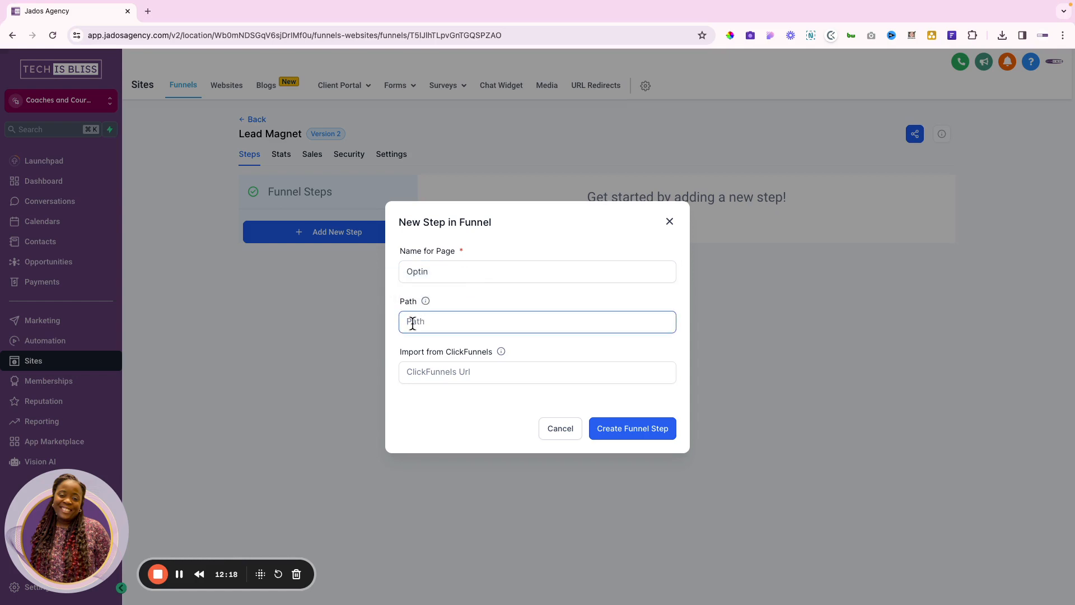
{"action": "type", "text": "freerelationship"}
{"action": "left_click_drag", "start_coordinate": [422, 323], "coordinate": [350, 326]}
{"action": "key", "text": "BackSpace"}
{"action": "left_click", "coordinate": [470, 327]}
{"action": "type", "text": "handbook"}
{"action": "left_click", "coordinate": [634, 432]}
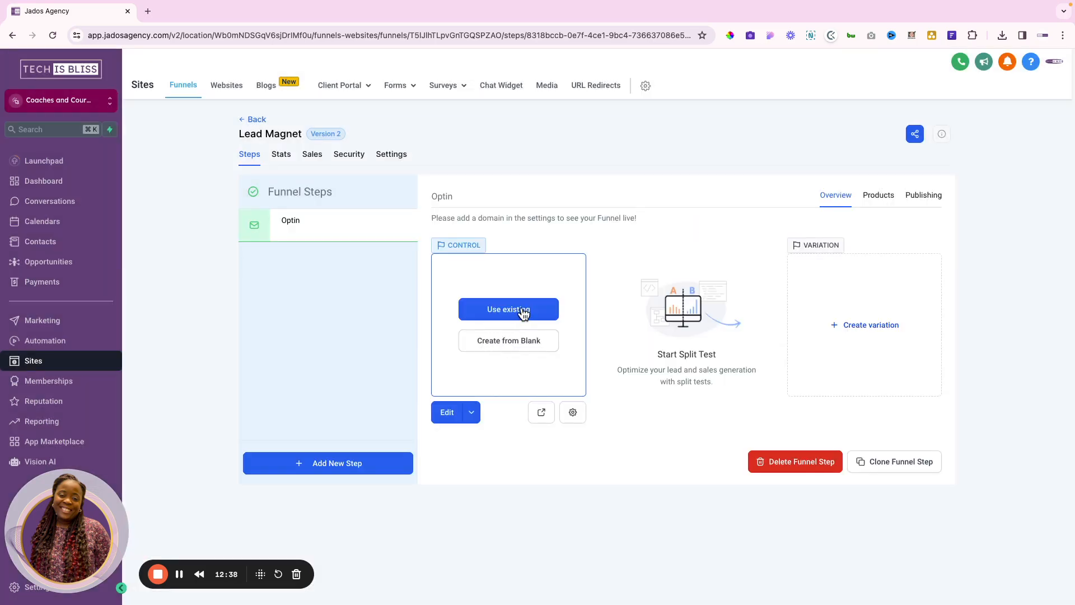
Create the Optin page from blank and add a Full Width section
{"action": "left_click", "coordinate": [510, 342]}
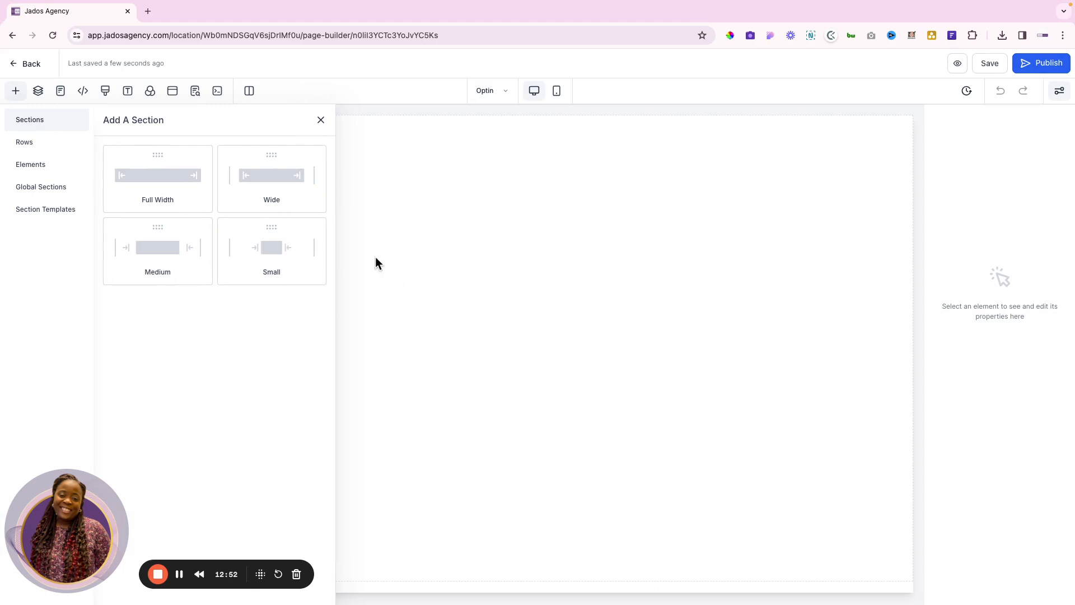
{"action": "left_click", "coordinate": [172, 179]}
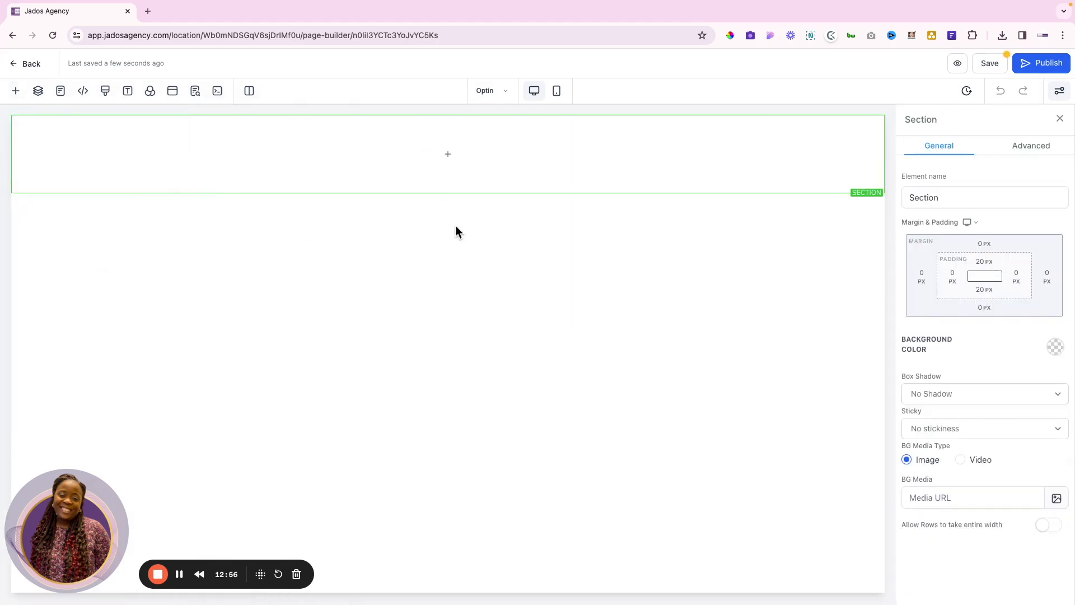
Compare with the Figma layout and add a two-column row to the section
{"action": "key", "text": "ctrl+Right"}
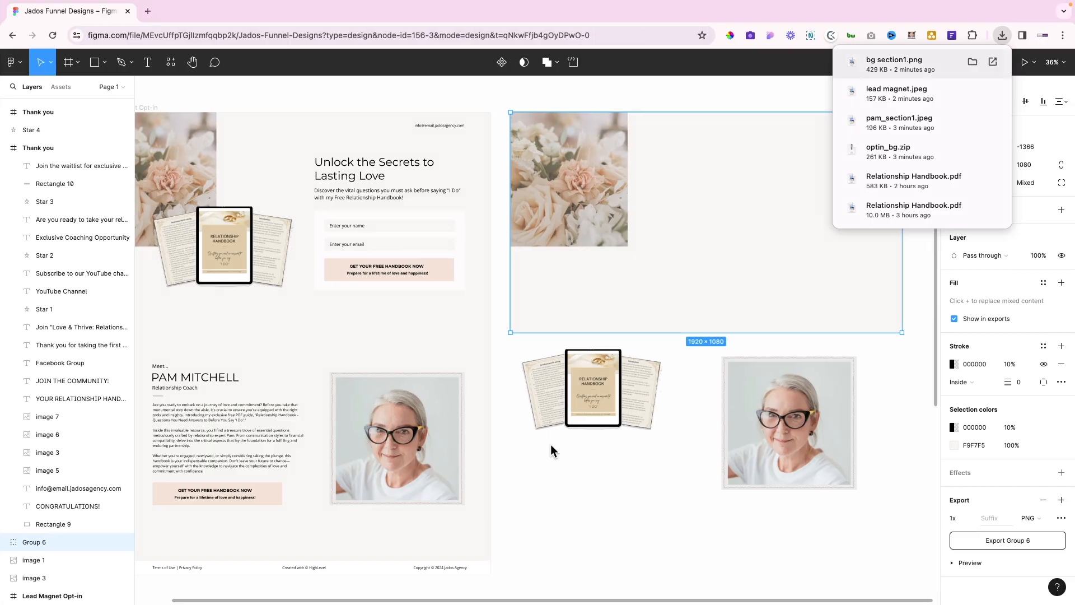
{"action": "scroll", "coordinate": [550, 445], "scroll_direction": "left", "scroll_amount": 3}
{"action": "scroll", "coordinate": [551, 446], "scroll_direction": "left", "scroll_amount": 2}
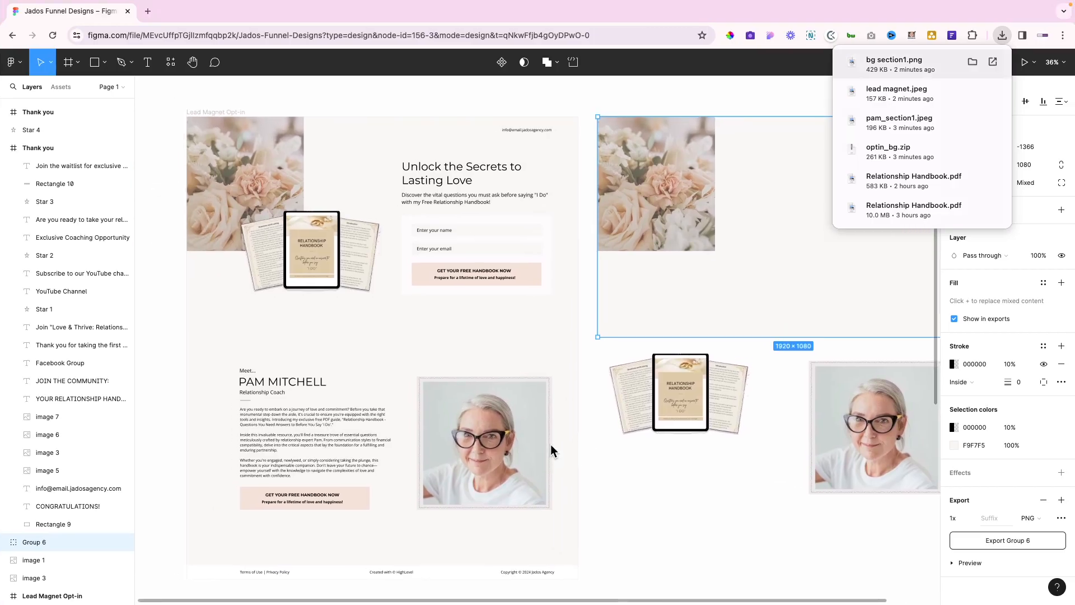
{"action": "key", "text": "ctrl+Left"}
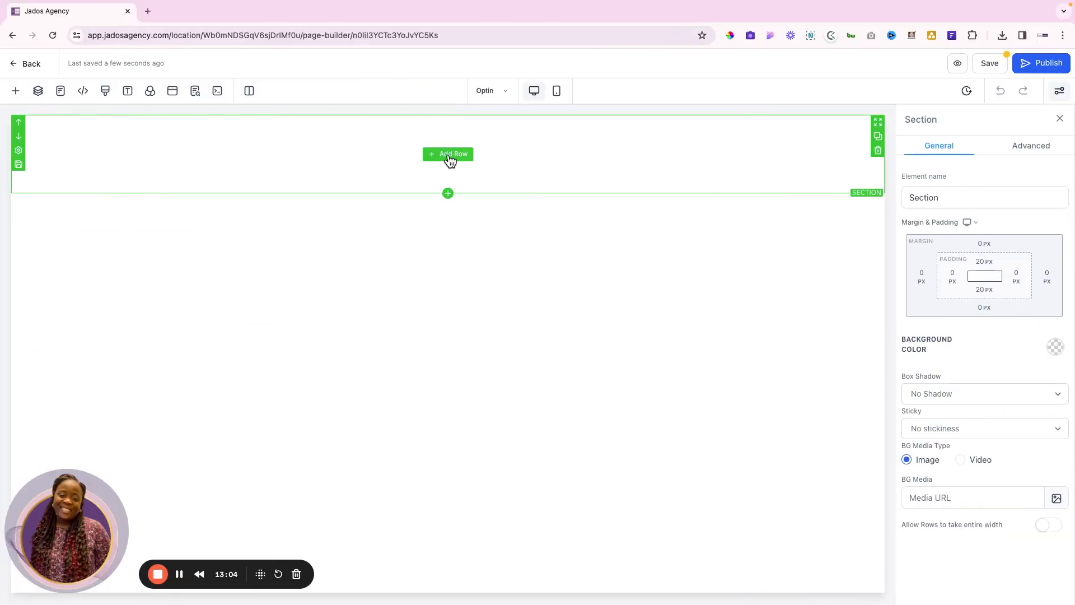
{"action": "key", "text": "ctrl+Right"}
{"action": "left_click", "coordinate": [447, 154]}
{"action": "left_click", "coordinate": [254, 187]}
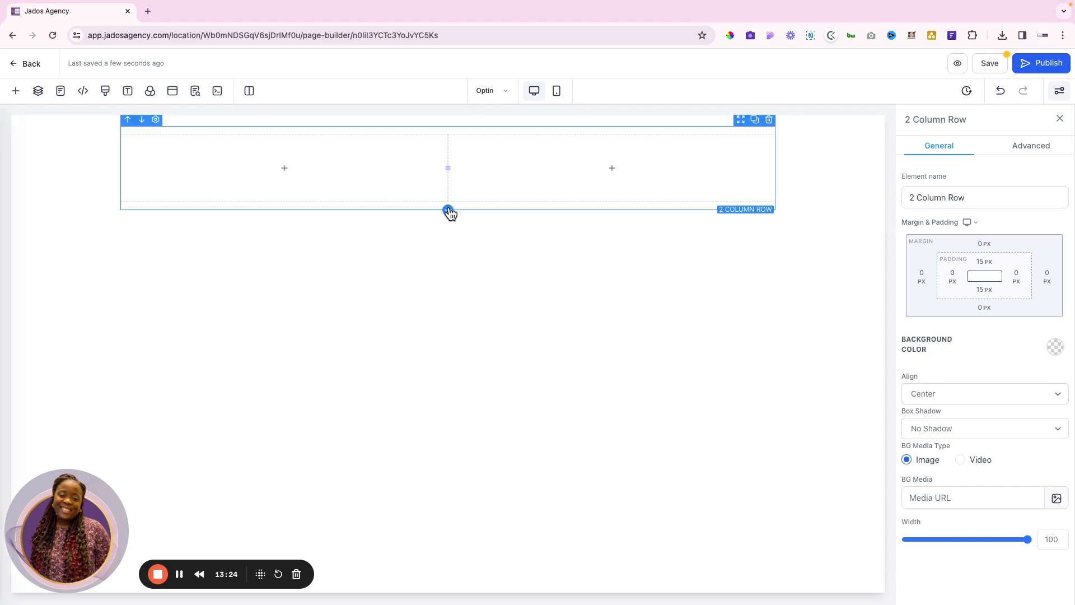
Add a one-column row and move it above the two-column row
{"action": "left_click", "coordinate": [448, 220]}
{"action": "left_click_drag", "start_coordinate": [199, 173], "coordinate": [124, 220]}
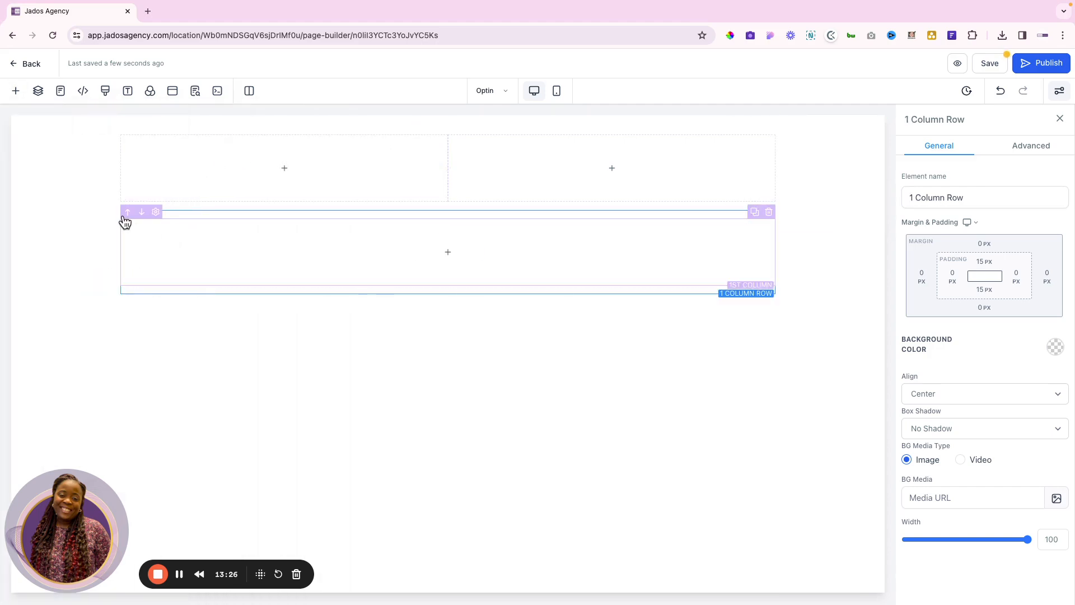
{"action": "left_click", "coordinate": [129, 214]}
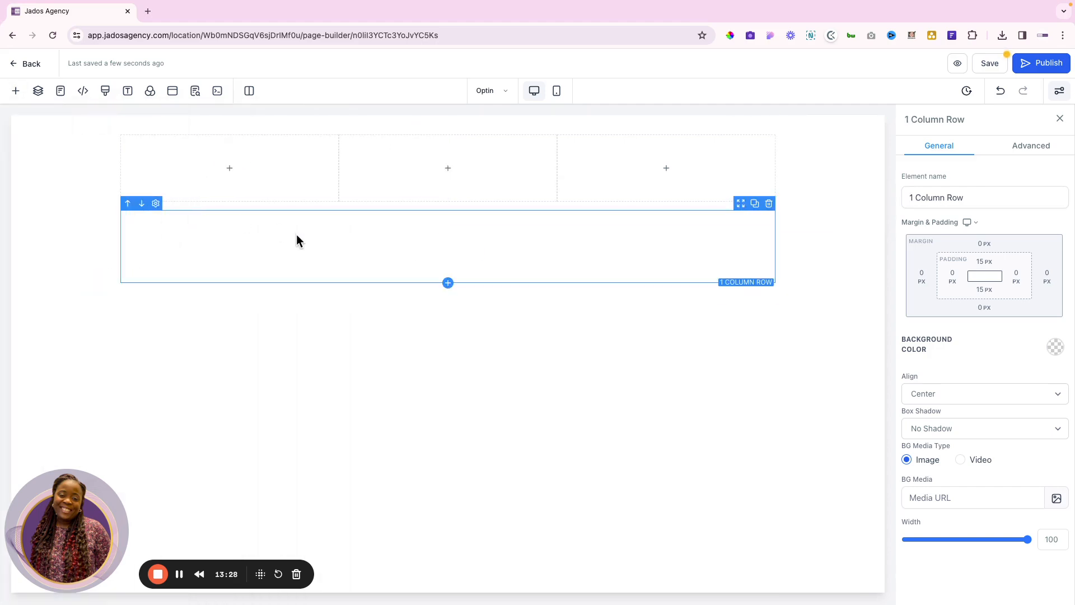
{"action": "left_click", "coordinate": [334, 133]}
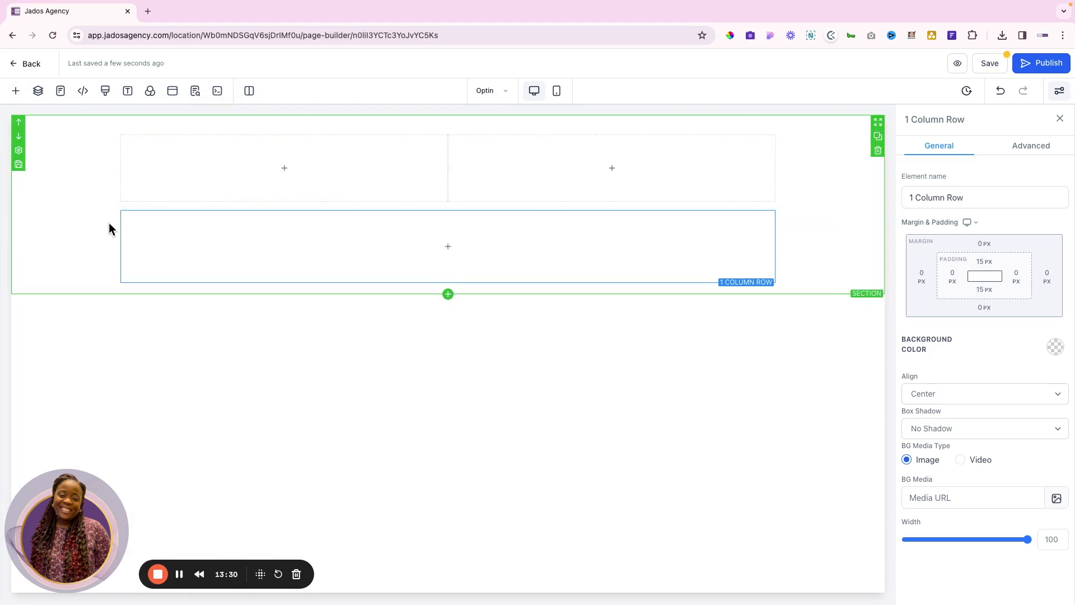
{"action": "left_click", "coordinate": [127, 203]}
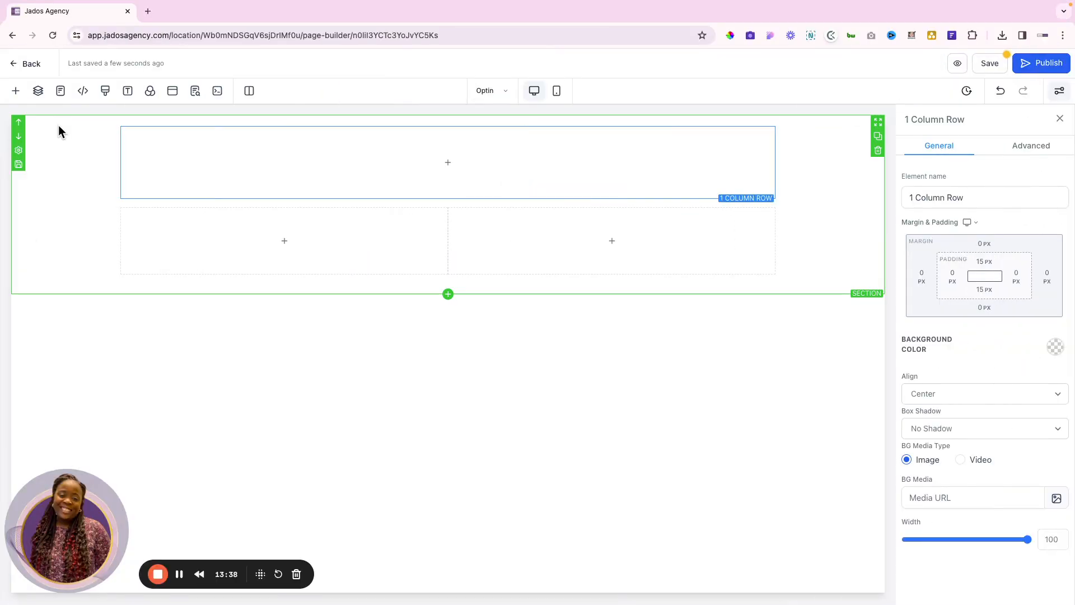
{"action": "left_click", "coordinate": [58, 126]}
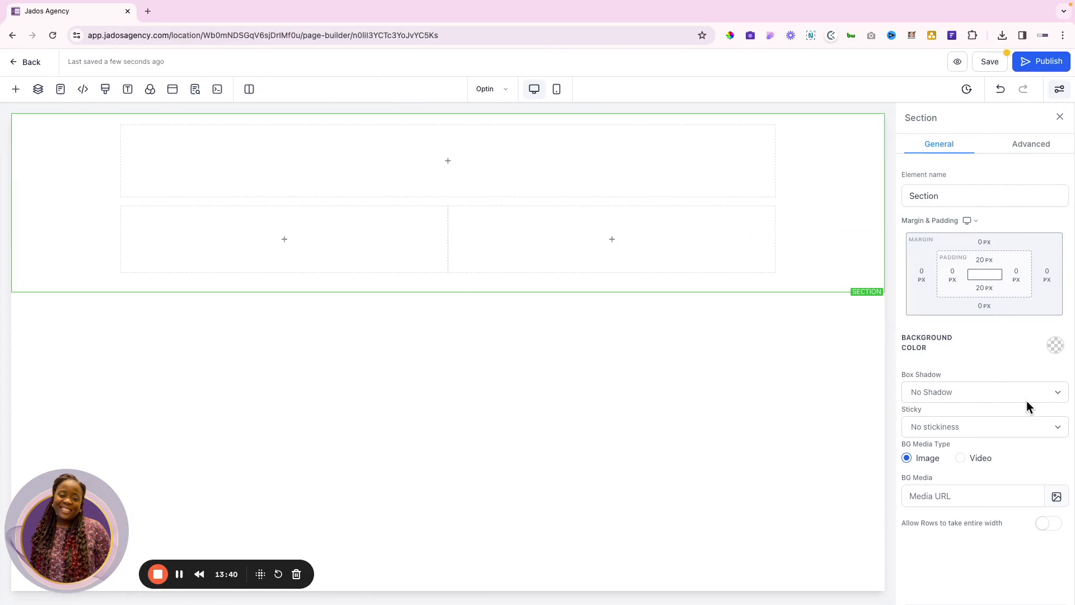
Upload bg section1.png, lead magnet.jpeg and pam_section1.jpeg into the Lead Magnet - Pam media folder
{"action": "left_click", "coordinate": [1056, 500]}
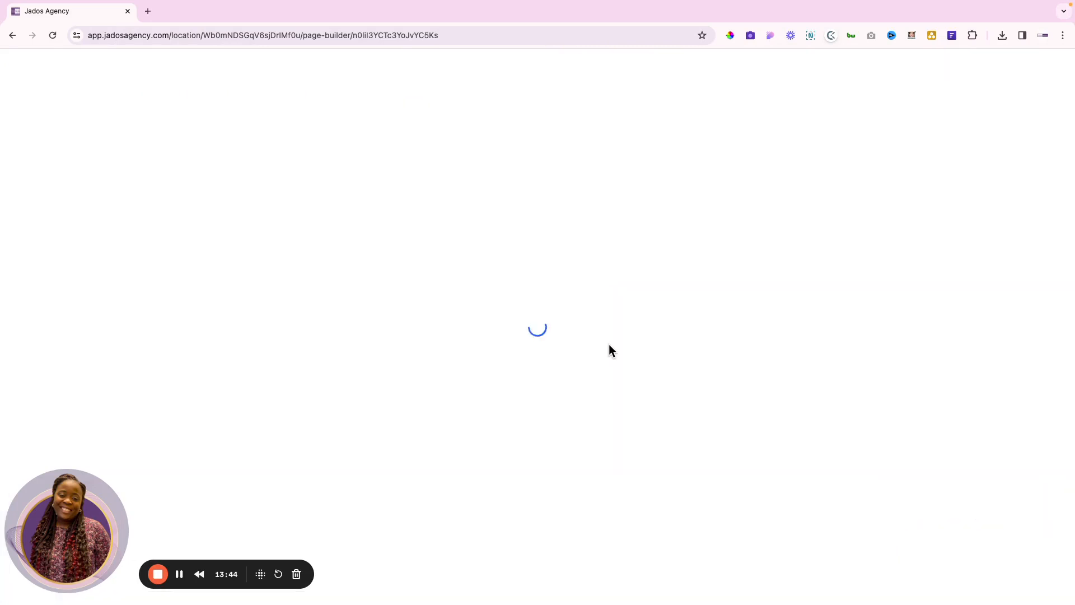
{"action": "double_click", "coordinate": [108, 168]}
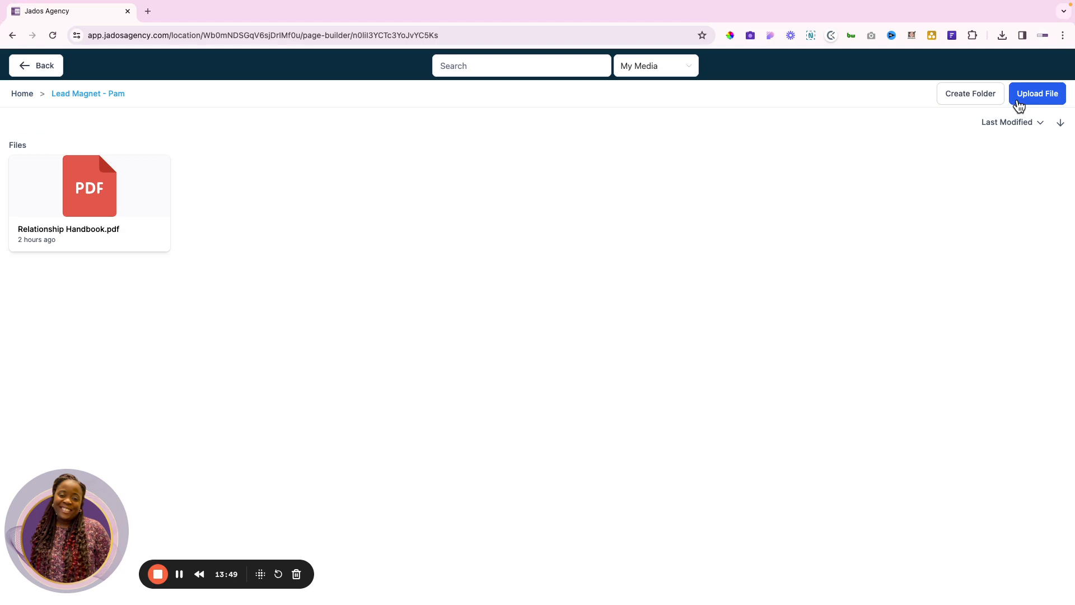
{"action": "left_click", "coordinate": [1018, 102]}
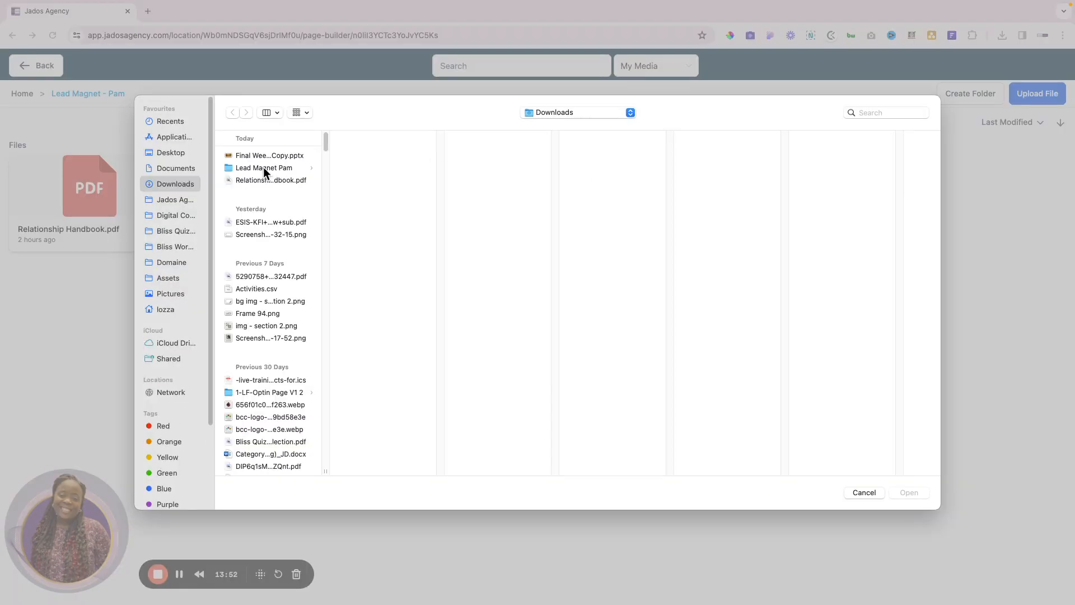
{"action": "left_click", "coordinate": [269, 169]}
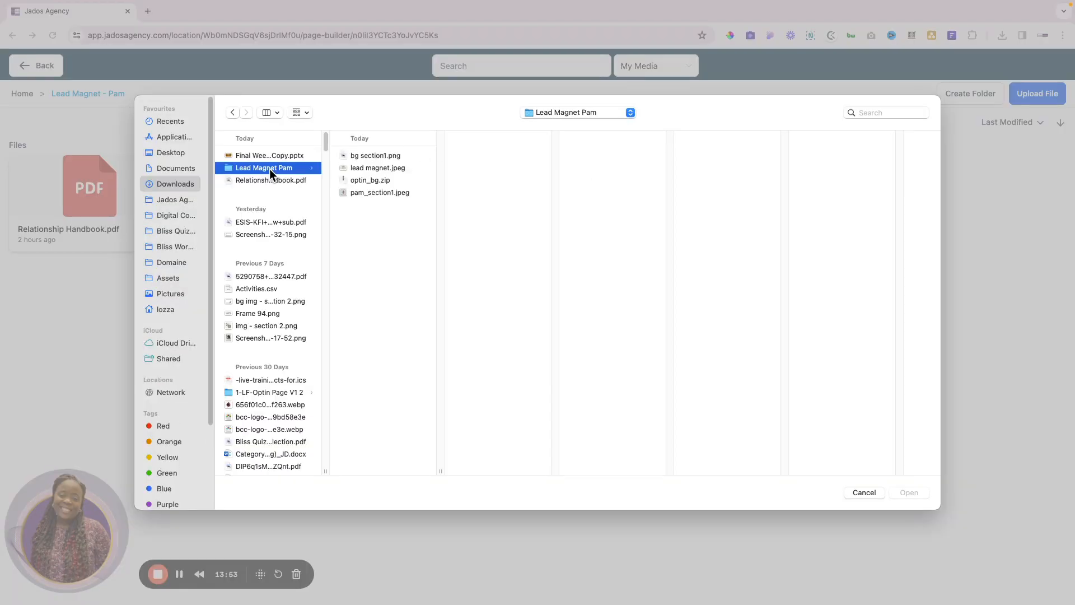
{"action": "left_click", "coordinate": [382, 155]}
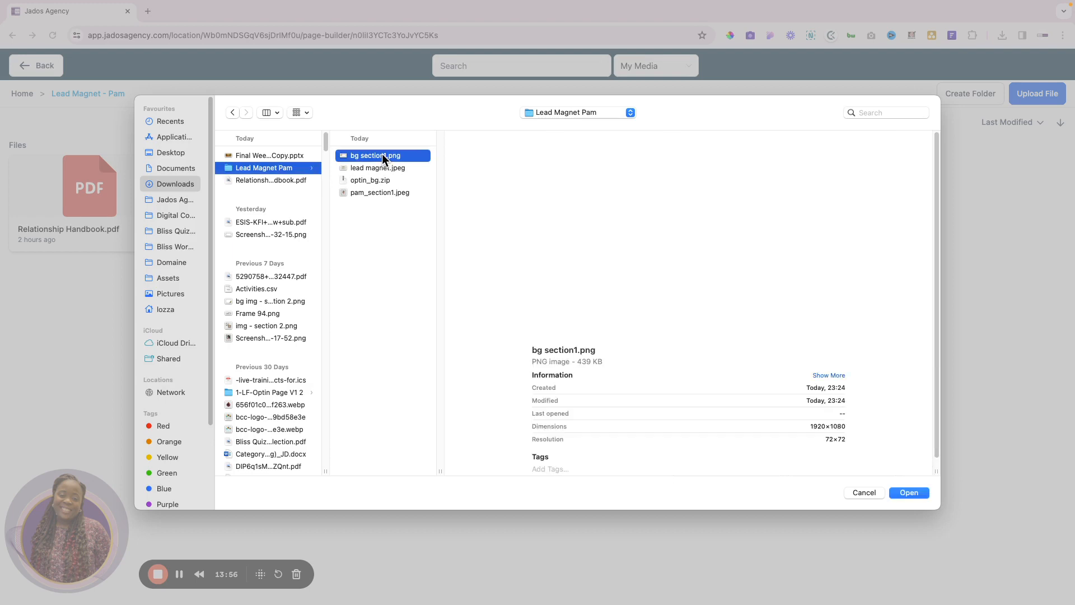
{"action": "left_click", "coordinate": [377, 167], "text": "shift"}
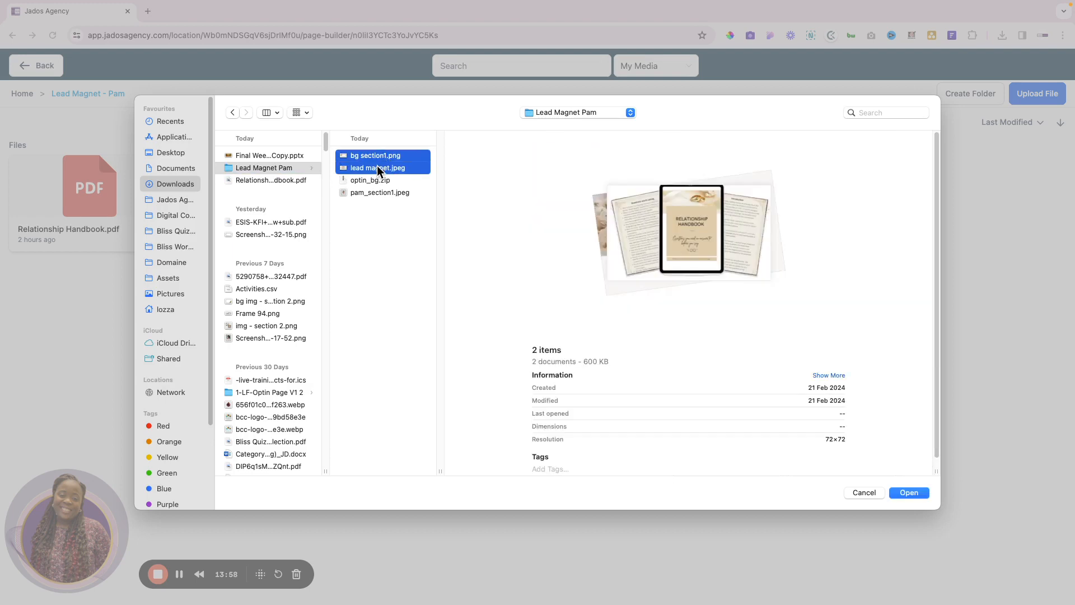
{"action": "left_click", "coordinate": [372, 192], "text": "super"}
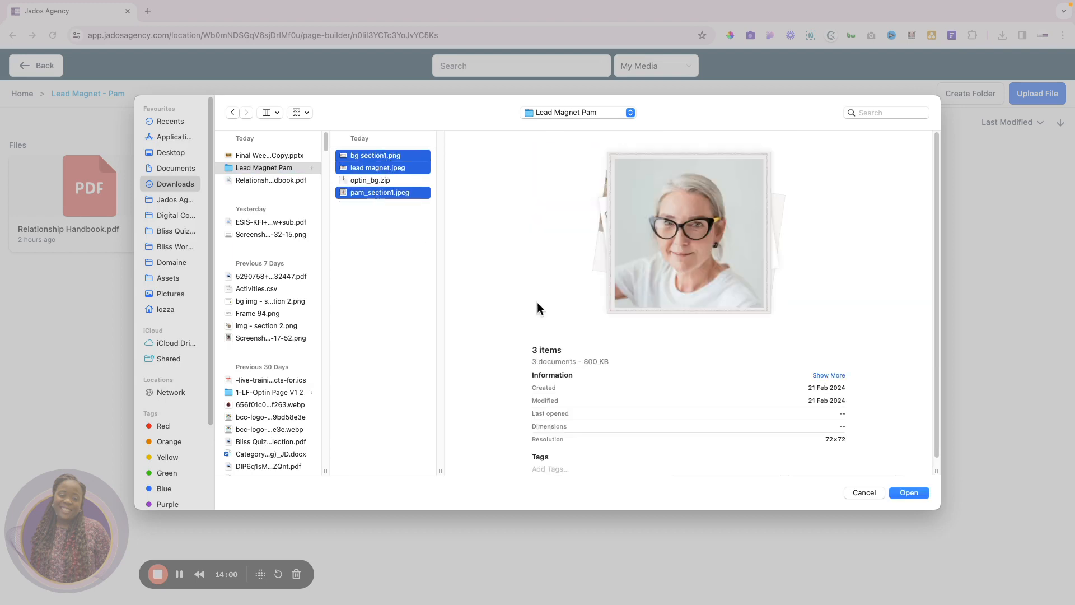
{"action": "left_click", "coordinate": [908, 493]}
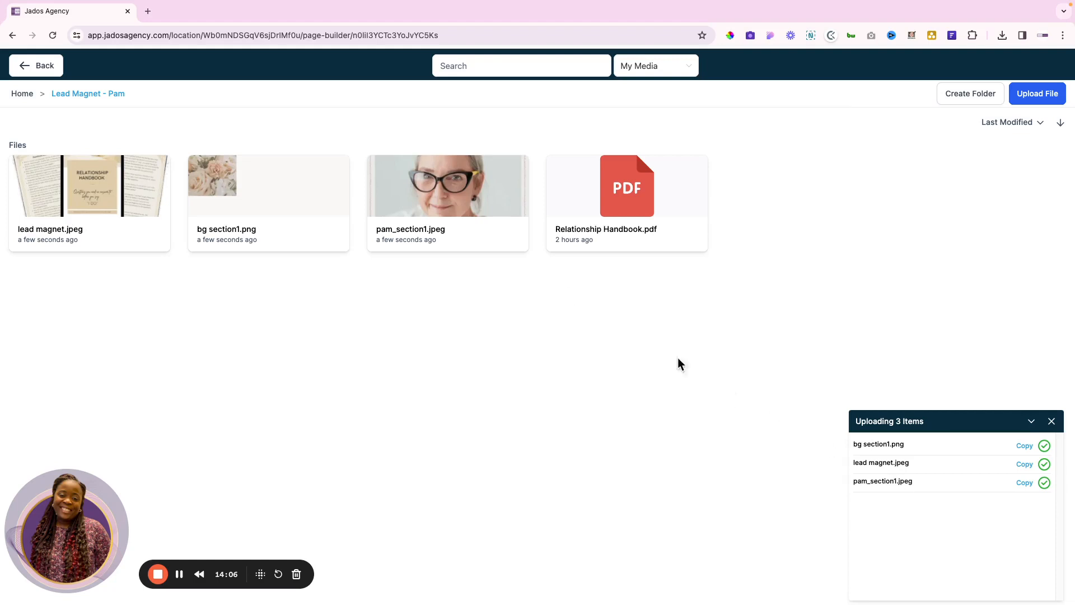
Use bg section1.png as the section background, set to Fill 100% Width & Height
{"action": "left_click", "coordinate": [263, 173]}
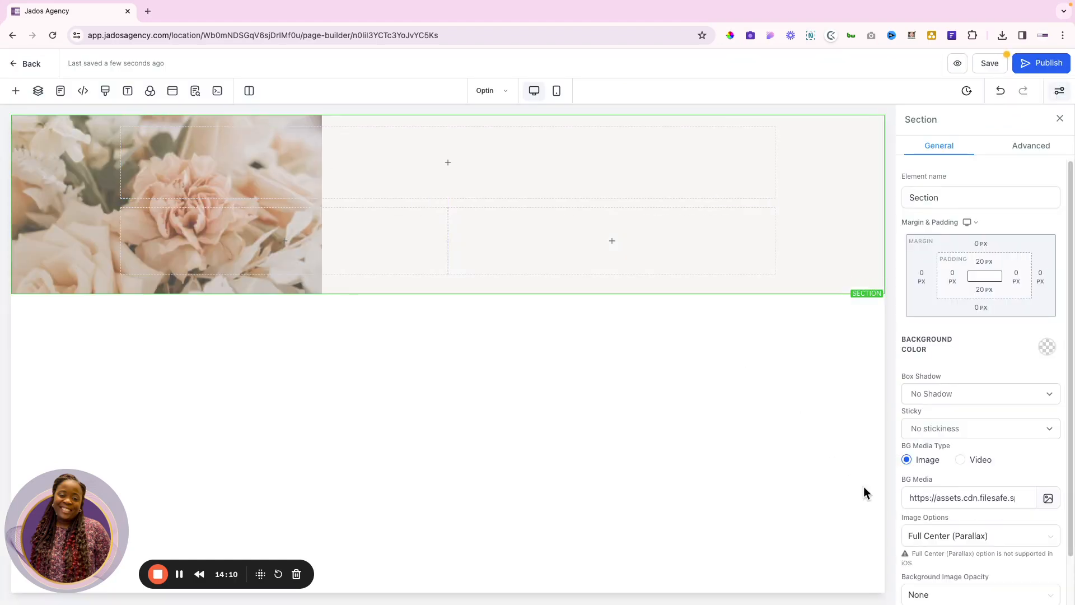
{"action": "scroll", "coordinate": [1000, 477], "scroll_direction": "down", "scroll_amount": 1}
{"action": "left_click", "coordinate": [981, 478]}
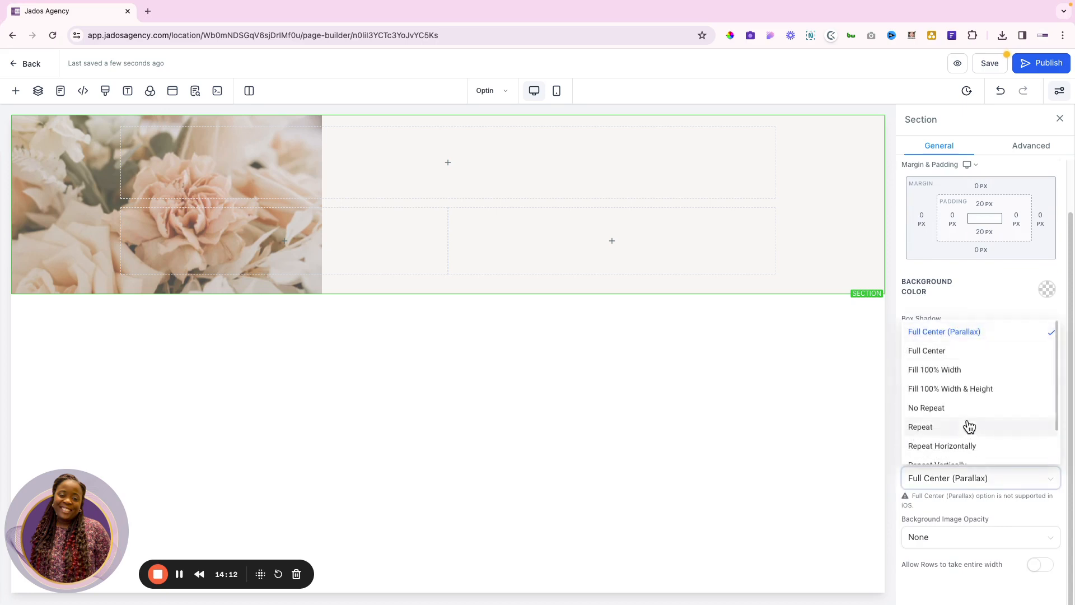
{"action": "left_click", "coordinate": [969, 389]}
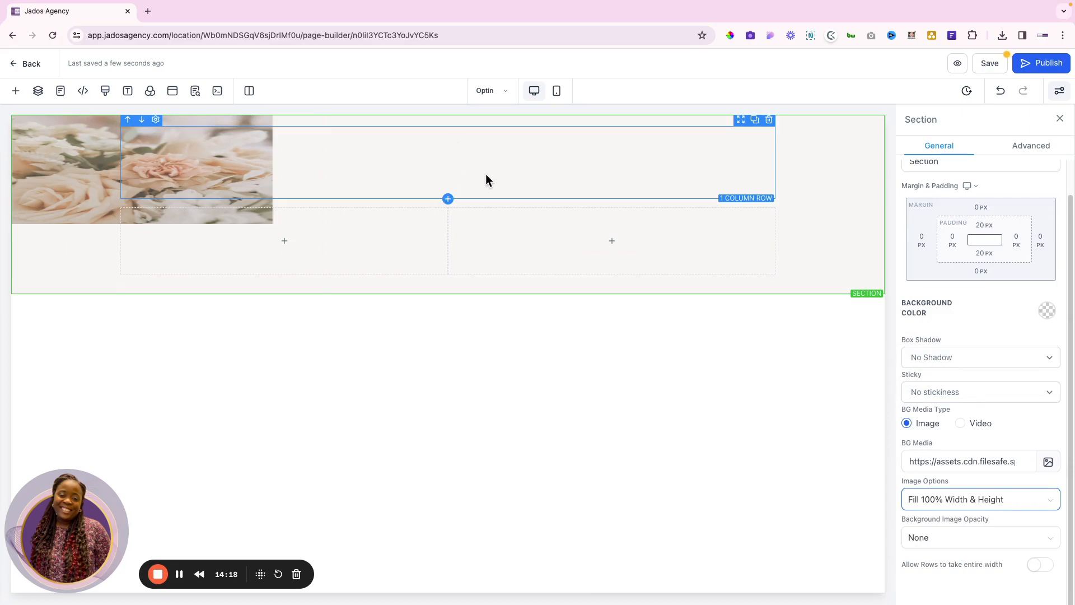
{"action": "key", "text": "ctrl+Right"}
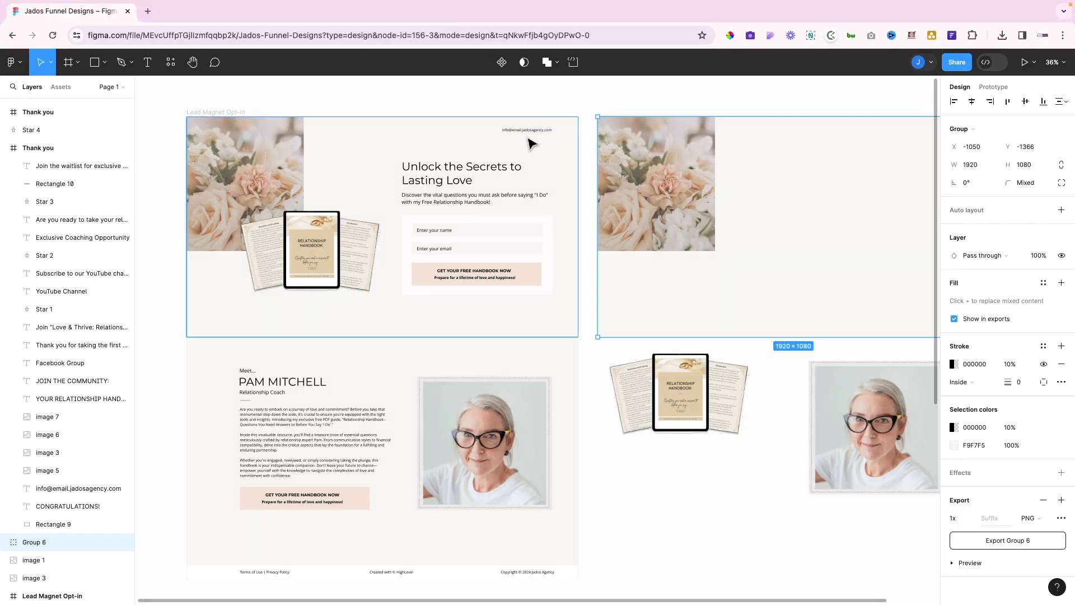
Read the Figma headline font (Montserrat Regular 55) and paragraph font (Open Sans 25)
{"action": "scroll", "coordinate": [538, 151], "scroll_direction": "up", "scroll_amount": 5}
{"action": "scroll", "coordinate": [571, 192], "scroll_direction": "down", "scroll_amount": 2}
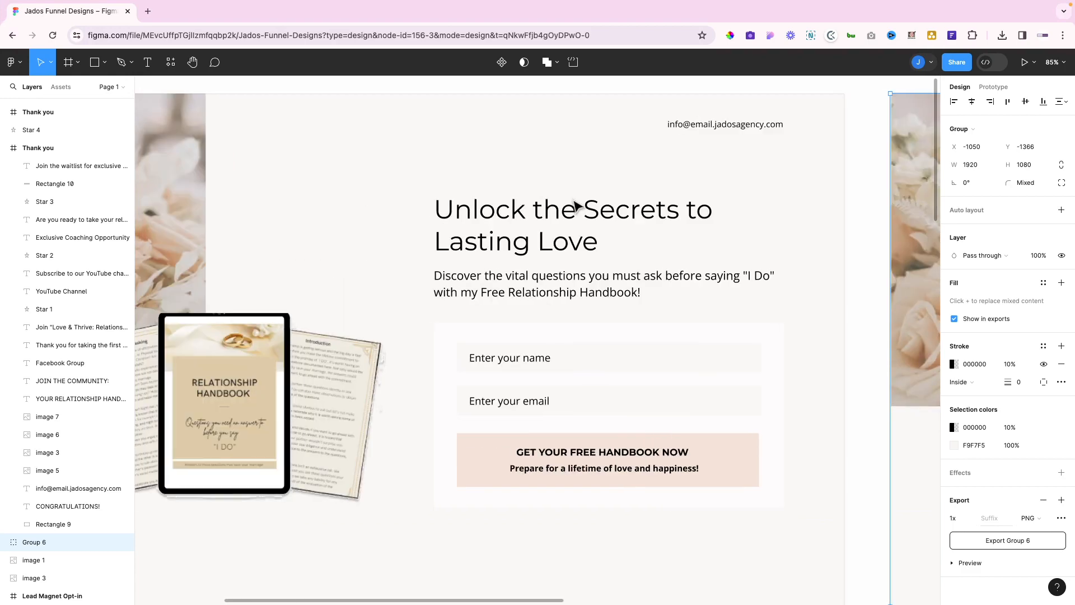
{"action": "scroll", "coordinate": [576, 208], "scroll_direction": "down", "scroll_amount": 3}
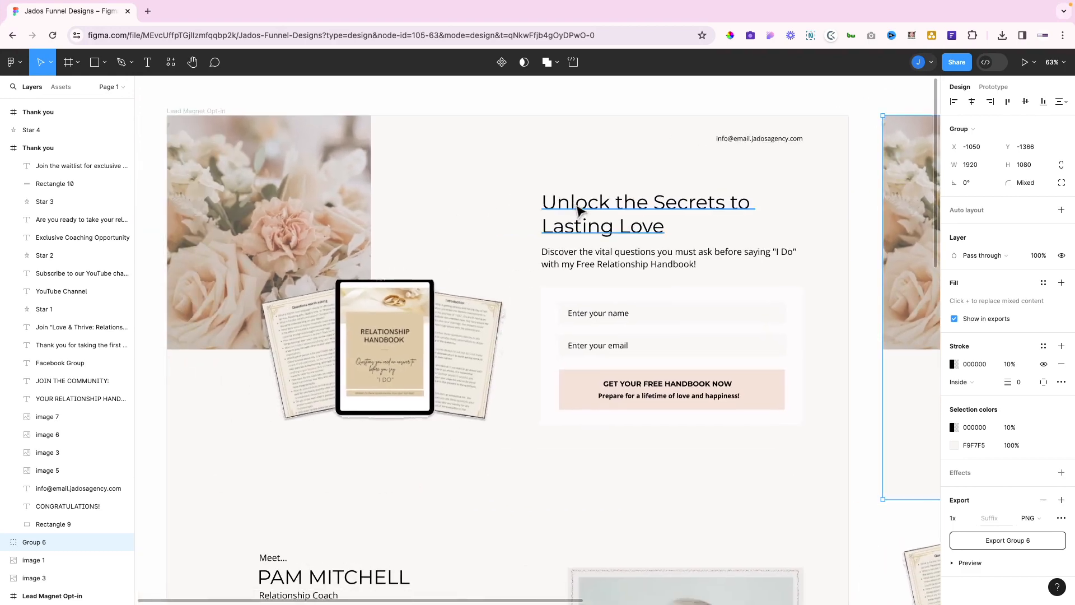
{"action": "left_click", "coordinate": [577, 215]}
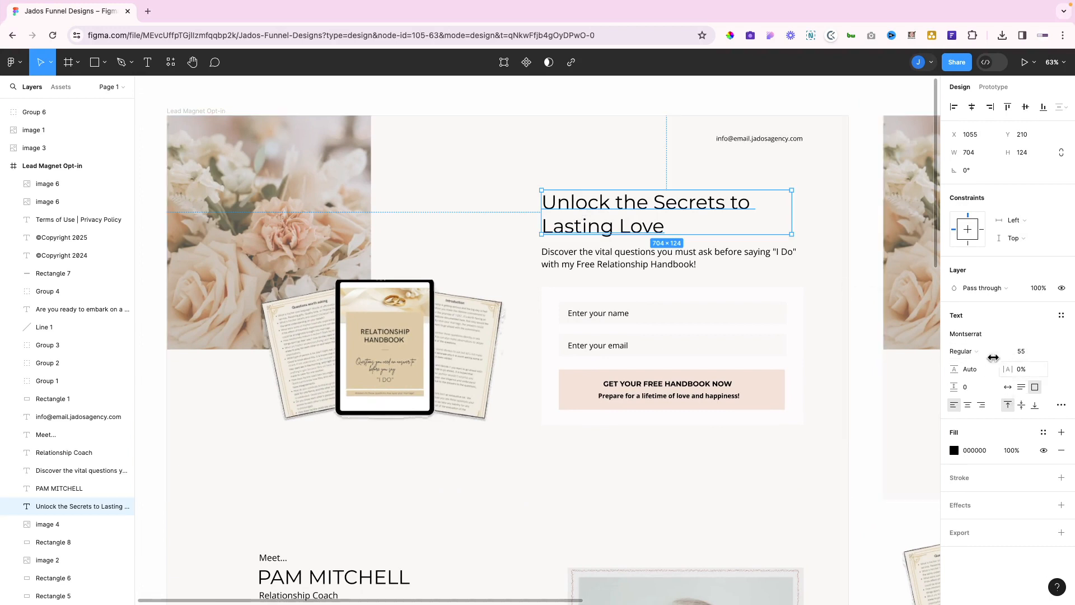
{"action": "left_click", "coordinate": [644, 264]}
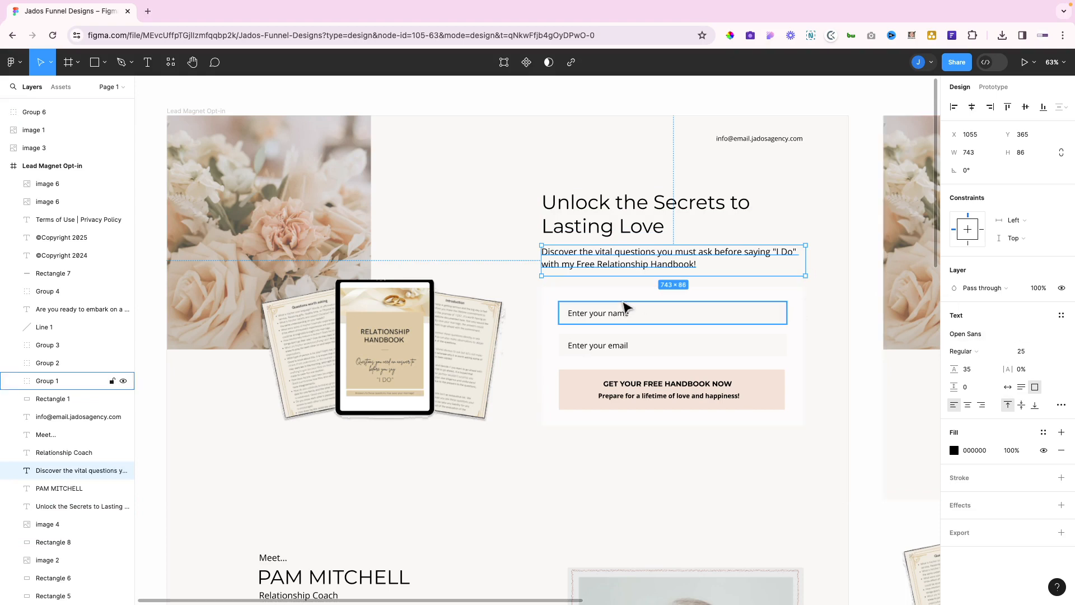
{"action": "key", "text": "ctrl+Left"}
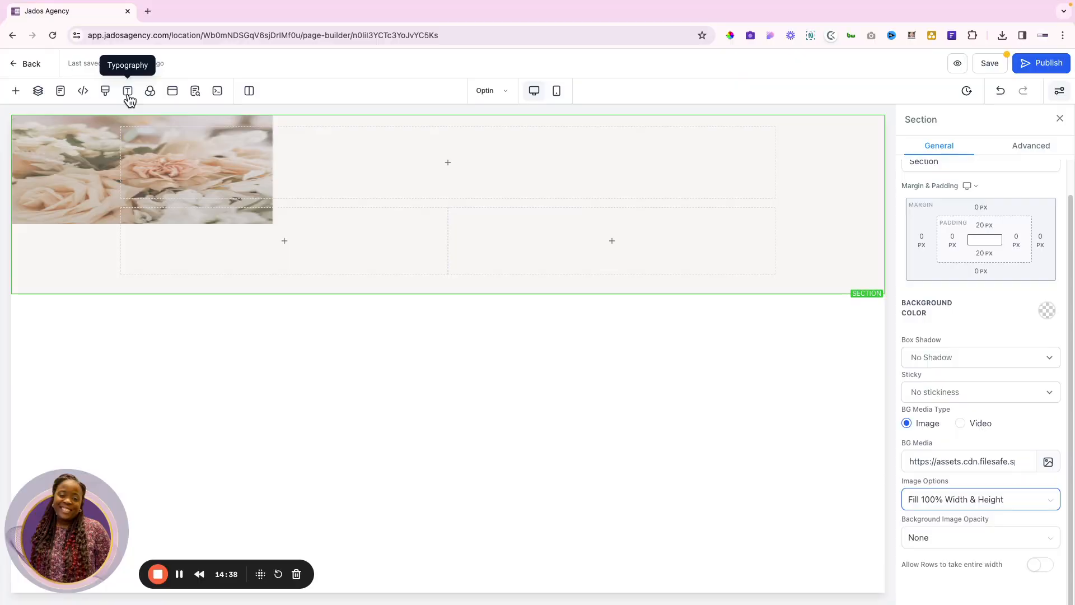
Set the Typography content font to Open Sans, leaving Montserrat as the headline font
{"action": "left_click", "coordinate": [127, 93]}
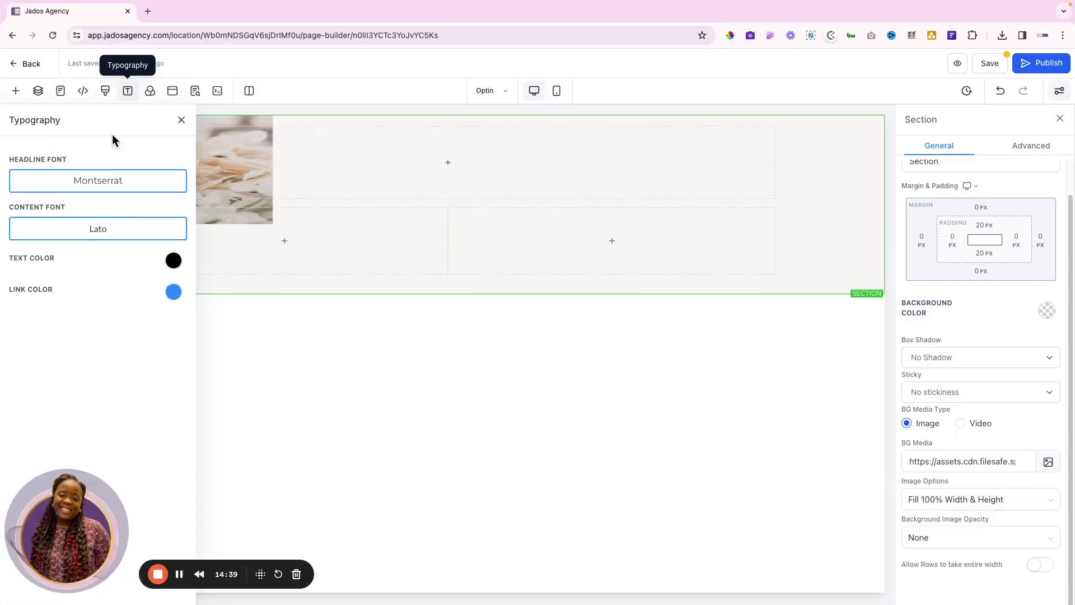
{"action": "left_click", "coordinate": [100, 230]}
{"action": "left_click", "coordinate": [432, 308]}
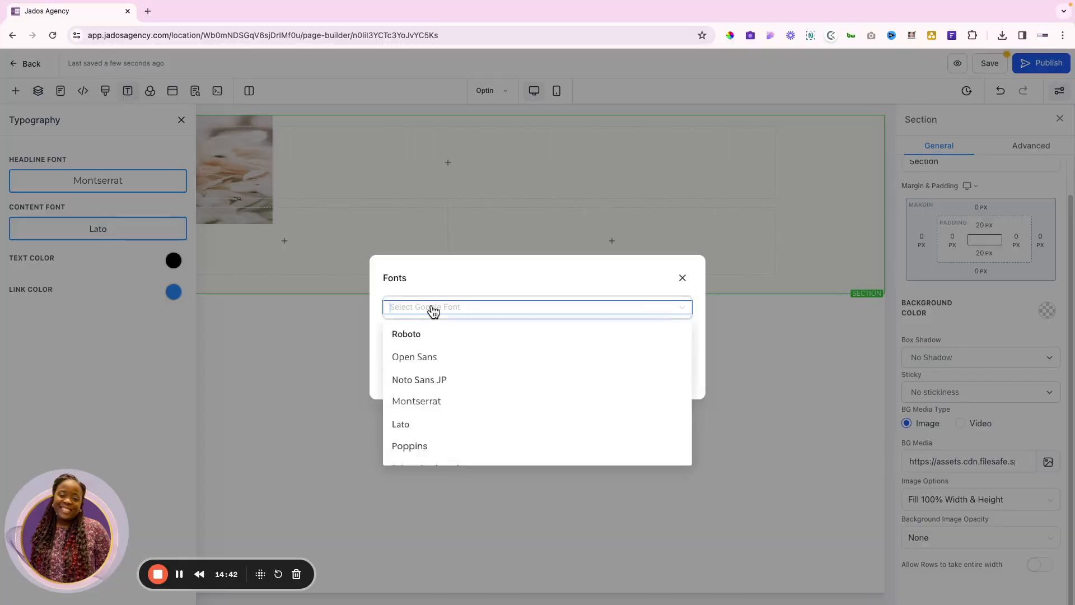
{"action": "left_click", "coordinate": [414, 357]}
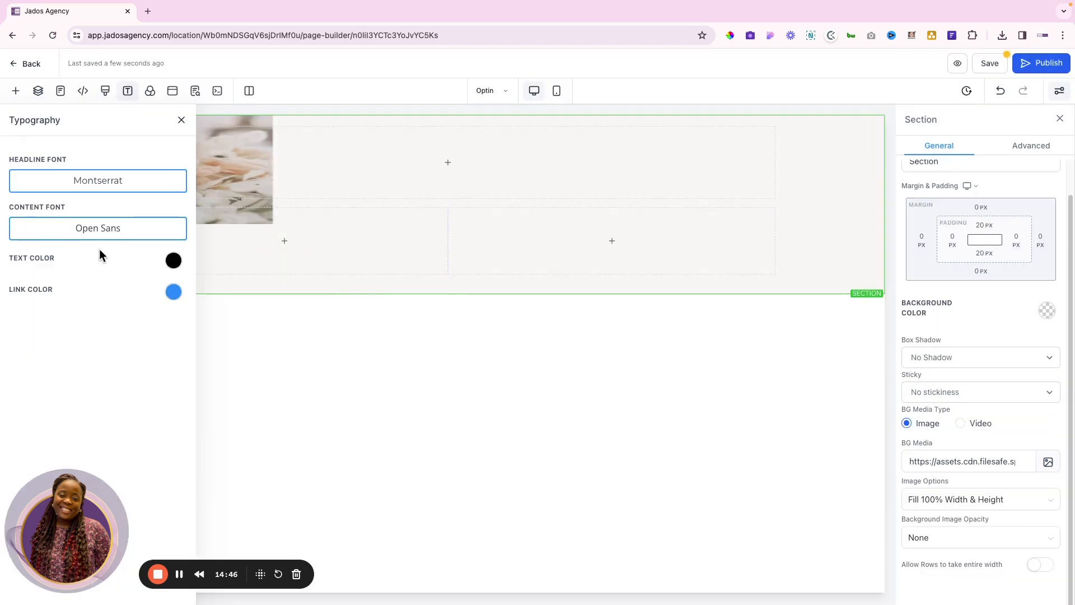
{"action": "key", "text": "ctrl+Right"}
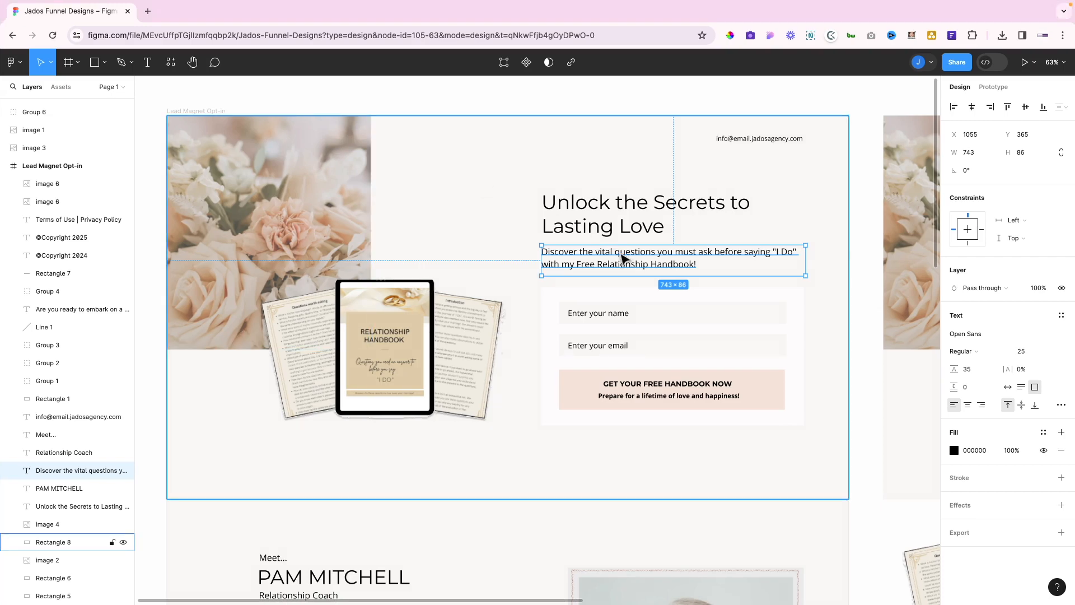
{"action": "left_click", "coordinate": [609, 222]}
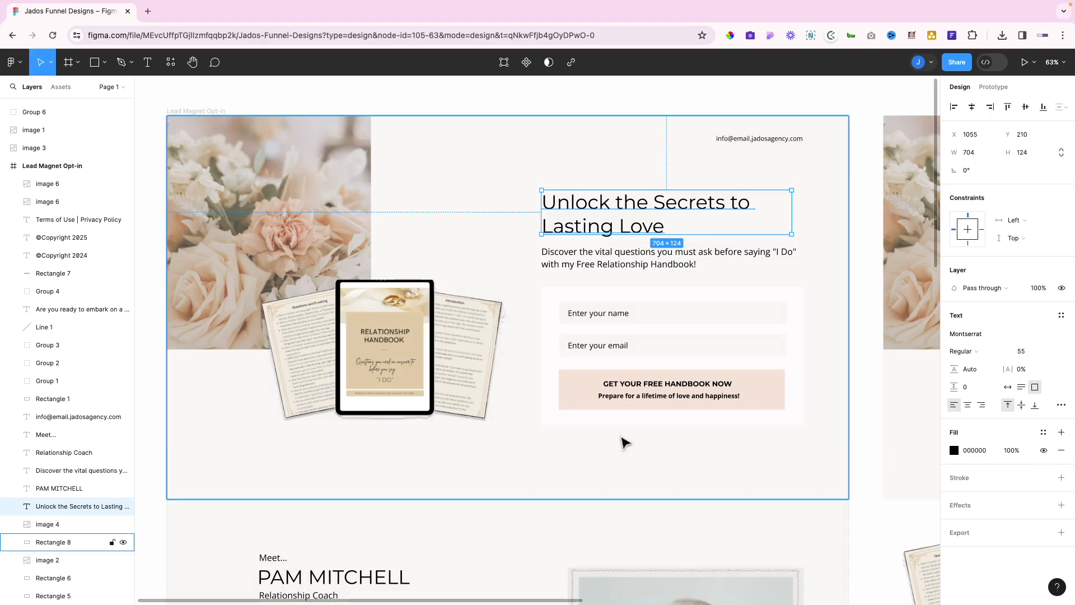
{"action": "key", "text": "ctrl+Left"}
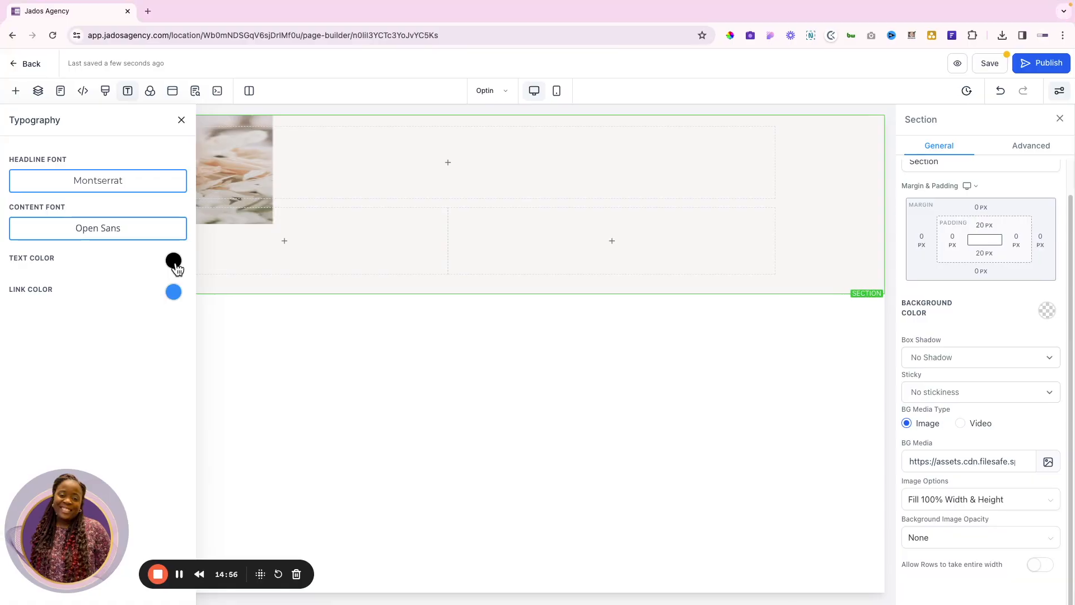
{"action": "left_click", "coordinate": [128, 90]}
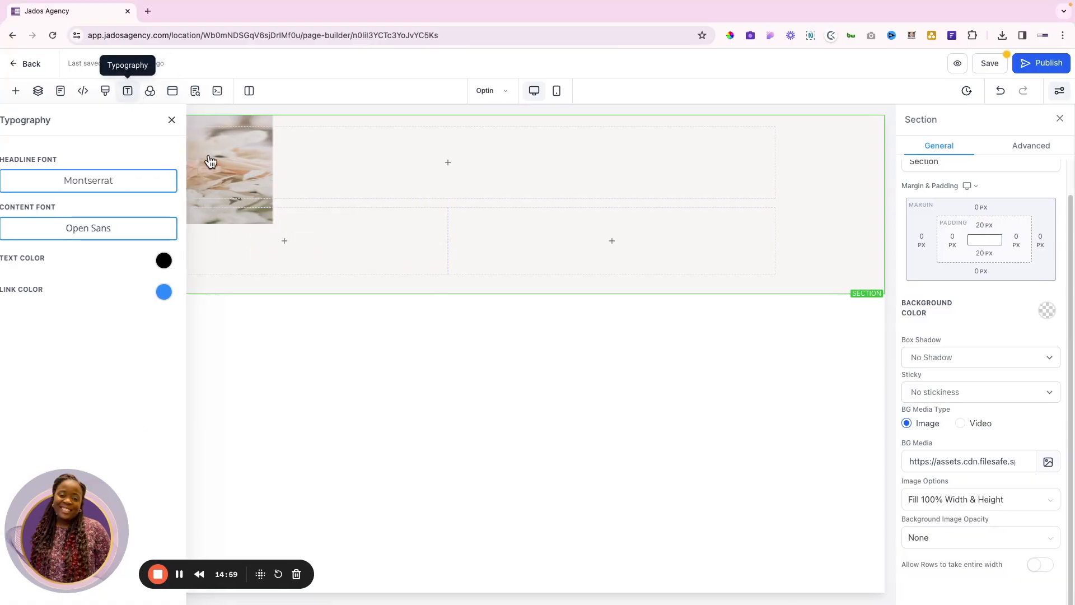
Reduce the top row to a single column and add a paragraph element to it
{"action": "left_click", "coordinate": [448, 162]}
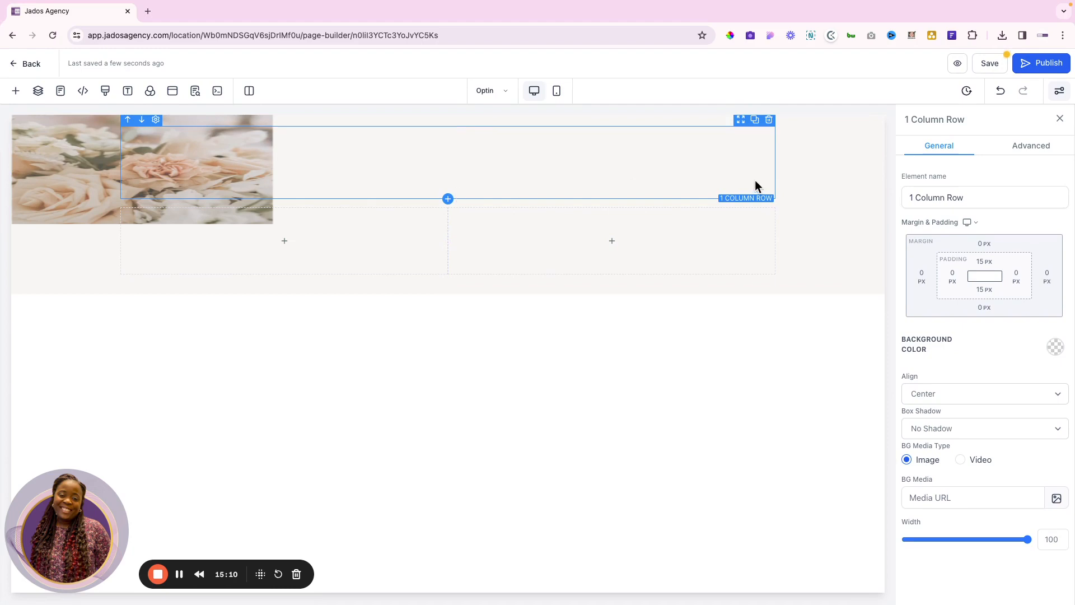
{"action": "left_click", "coordinate": [768, 120]}
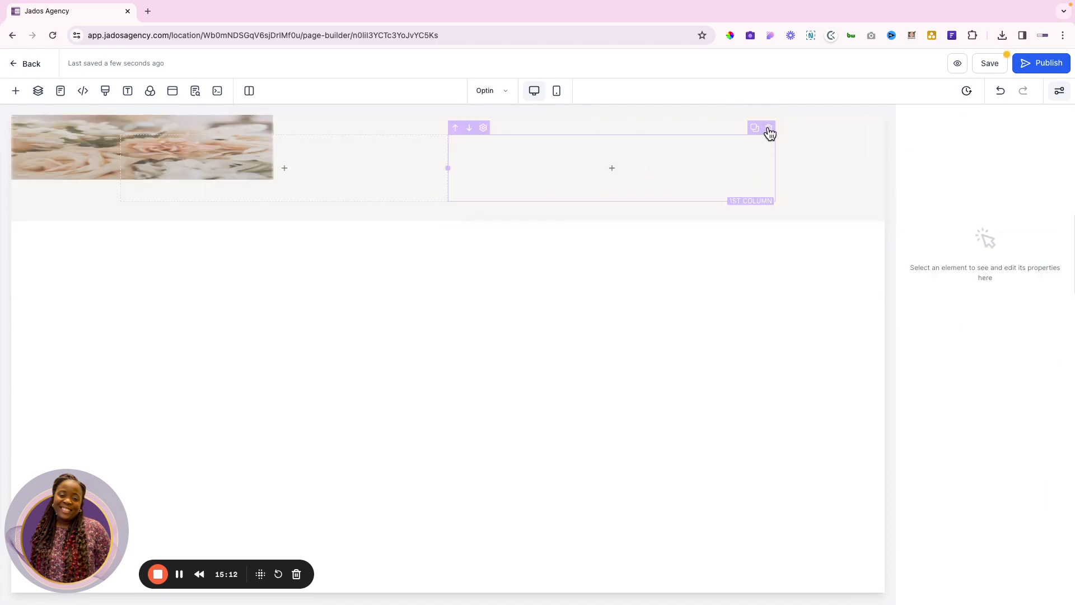
{"action": "left_click", "coordinate": [769, 128]}
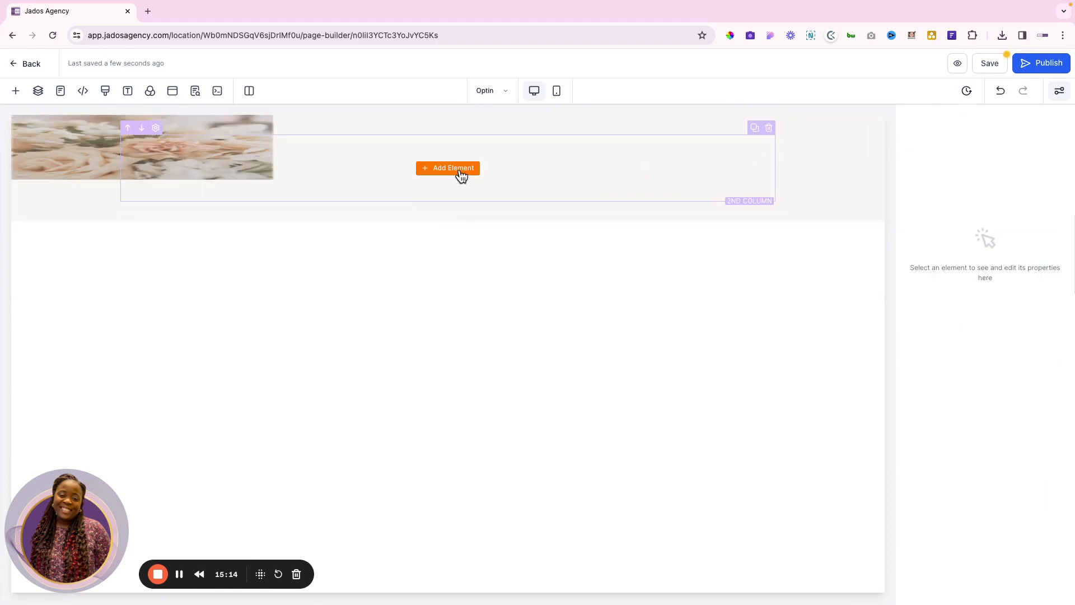
{"action": "left_click", "coordinate": [453, 168]}
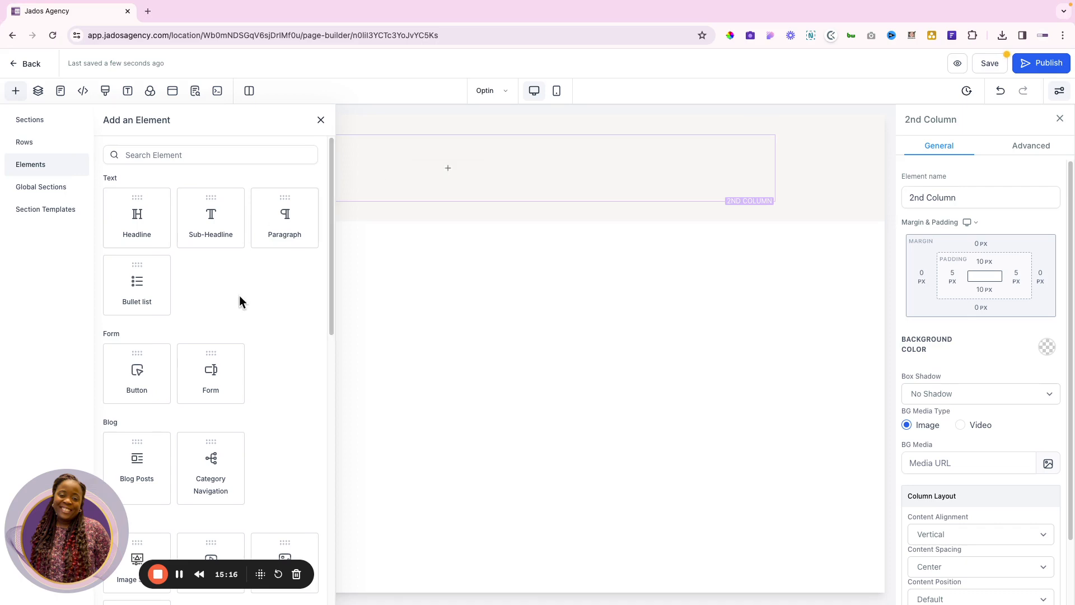
{"action": "left_click", "coordinate": [284, 215]}
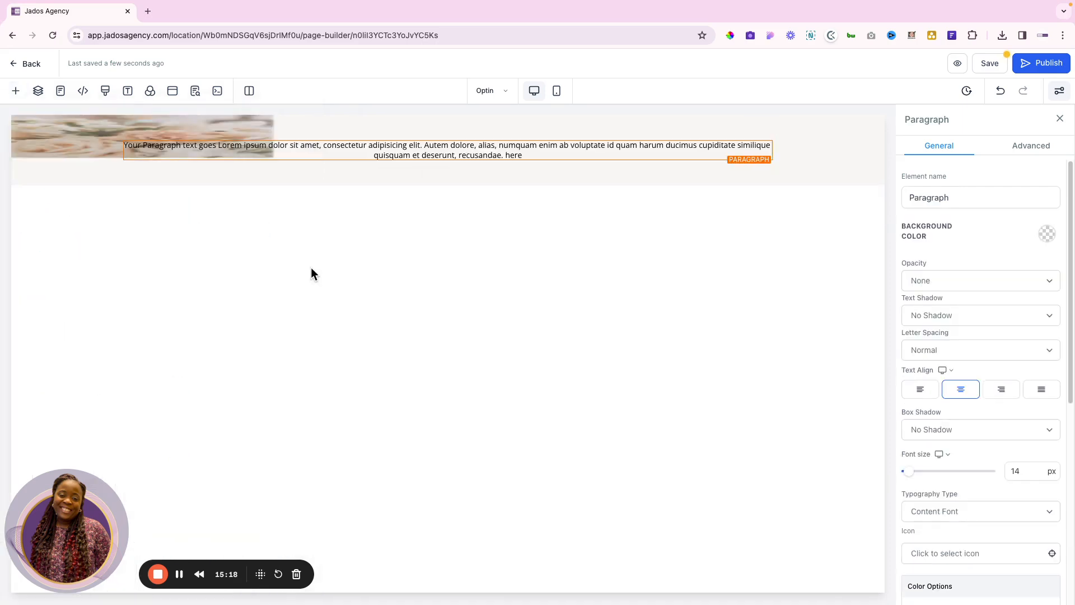
Replace the placeholder paragraph text with the agency's contact e-mail address, right-aligned
{"action": "left_click", "coordinate": [470, 152]}
{"action": "triple_click", "coordinate": [471, 152]}
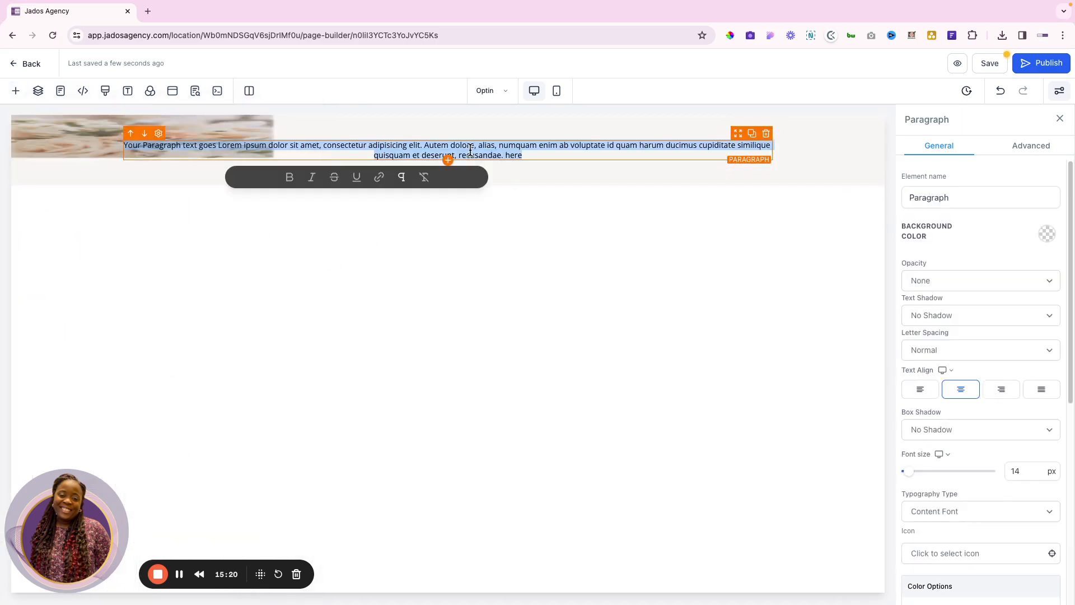
{"action": "key", "text": "ctrl+Right"}
{"action": "double_click", "coordinate": [761, 138]}
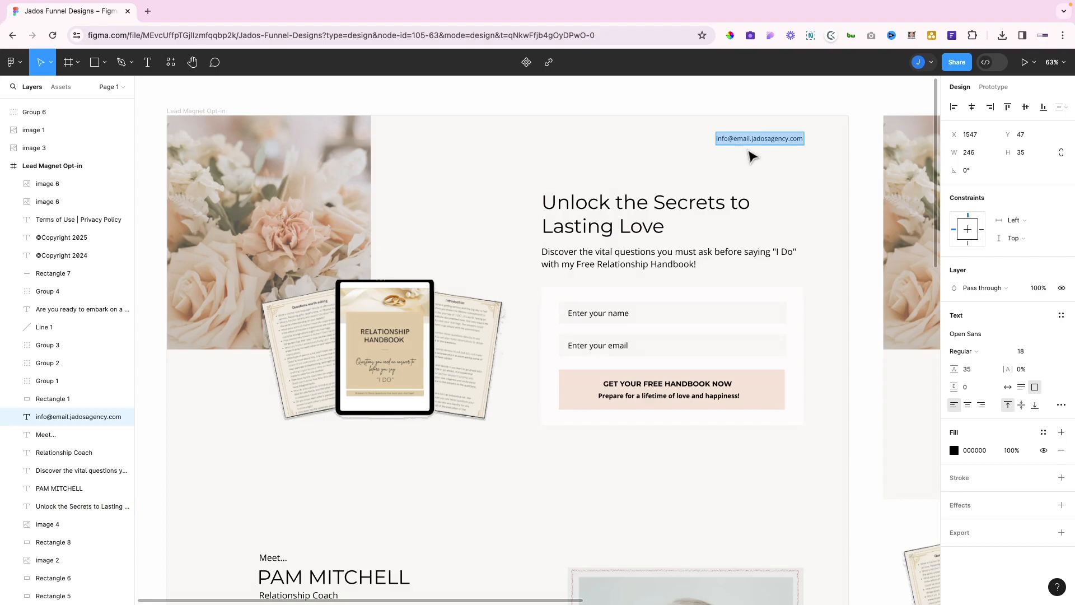
{"action": "key", "text": "ctrl+Left"}
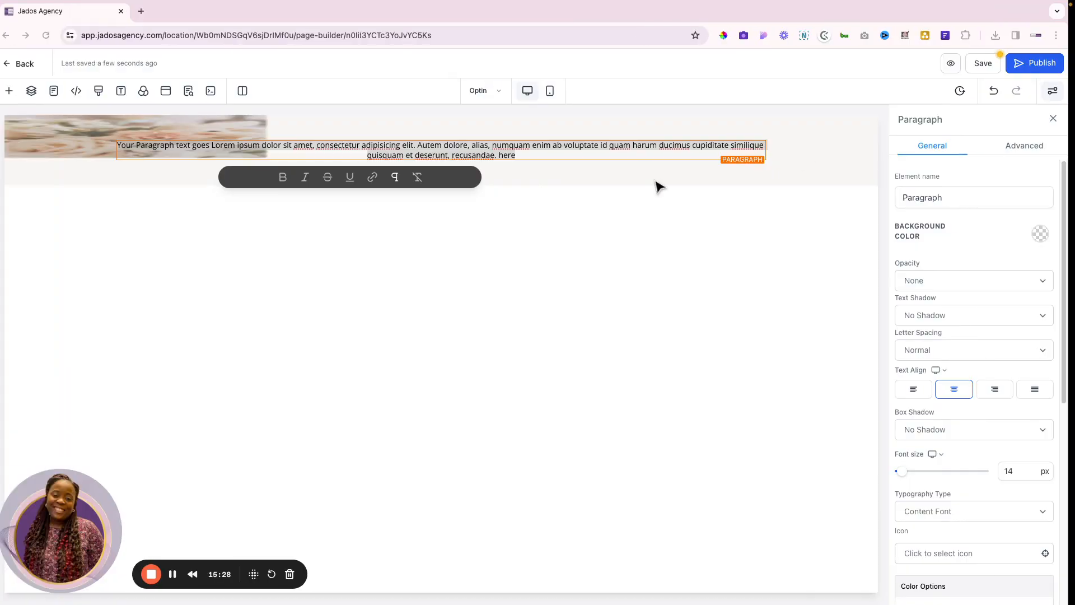
{"action": "key", "text": "ctrl+v"}
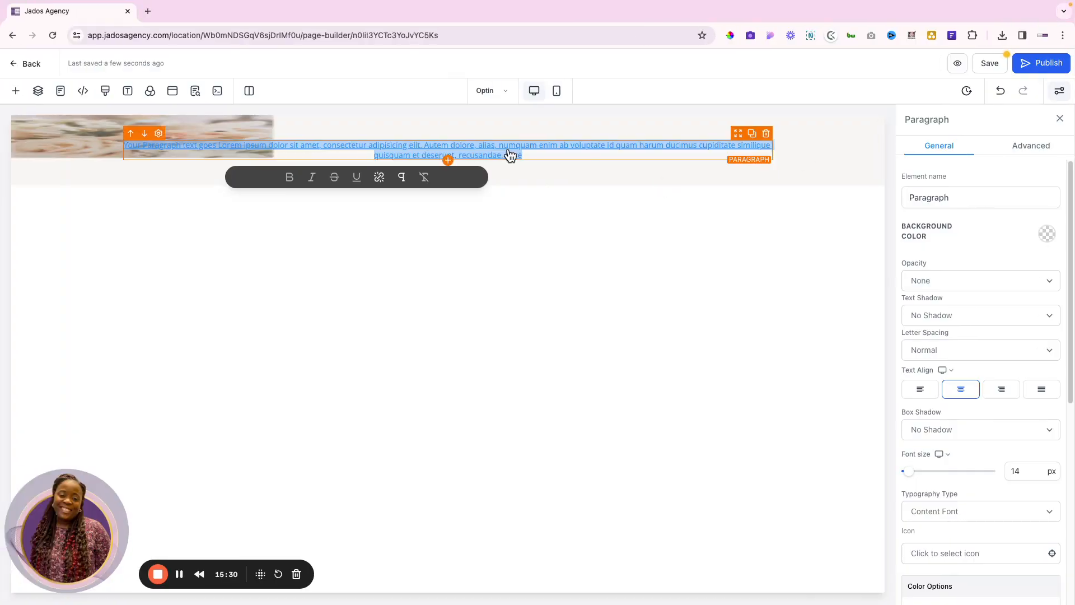
{"action": "key", "text": "ctrl+z"}
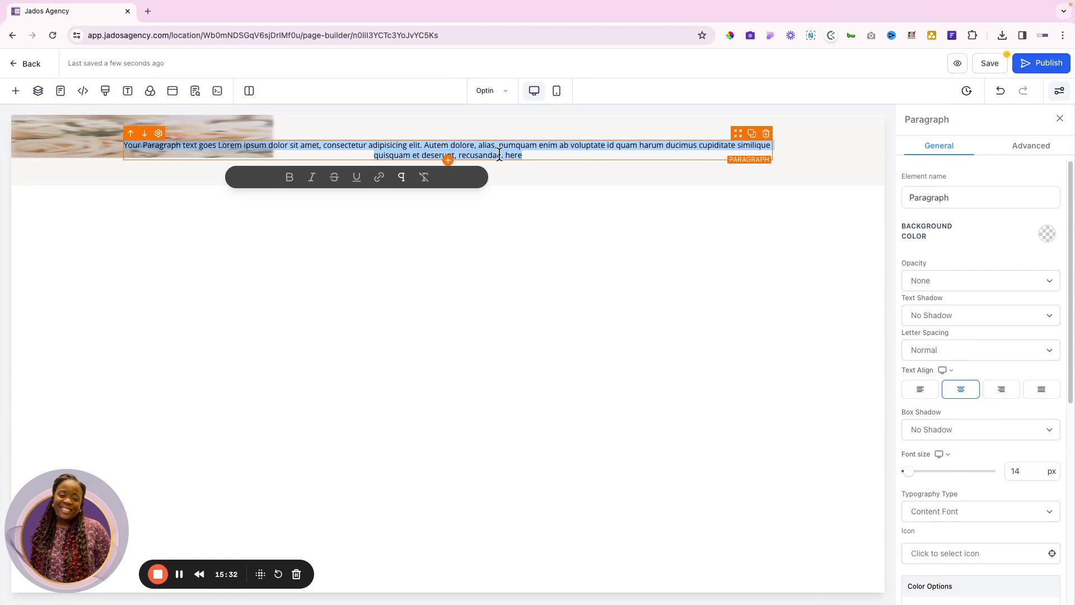
{"action": "key", "text": "BackSpace"}
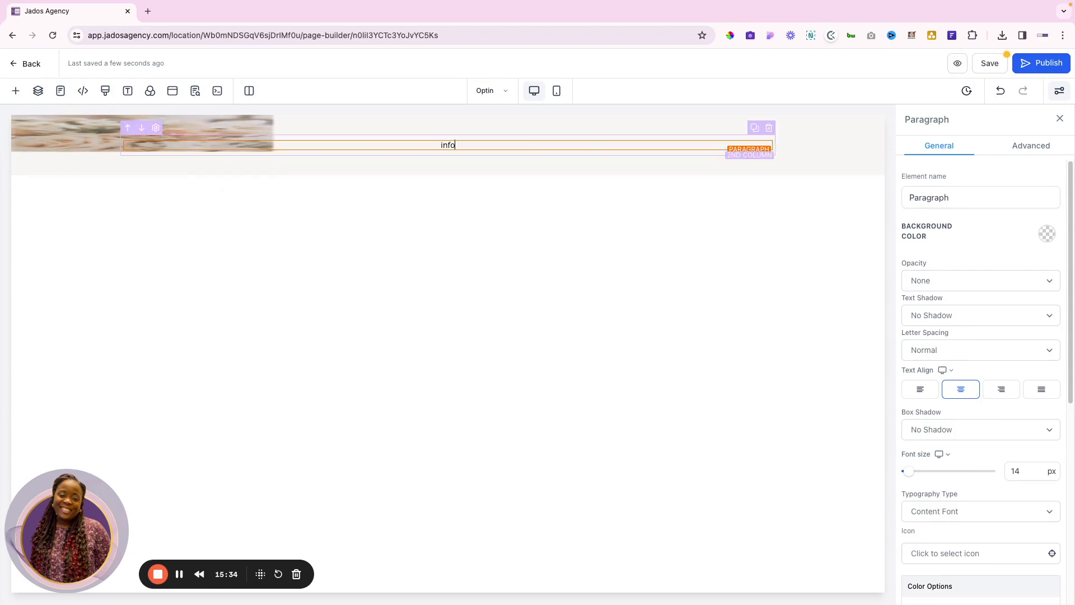
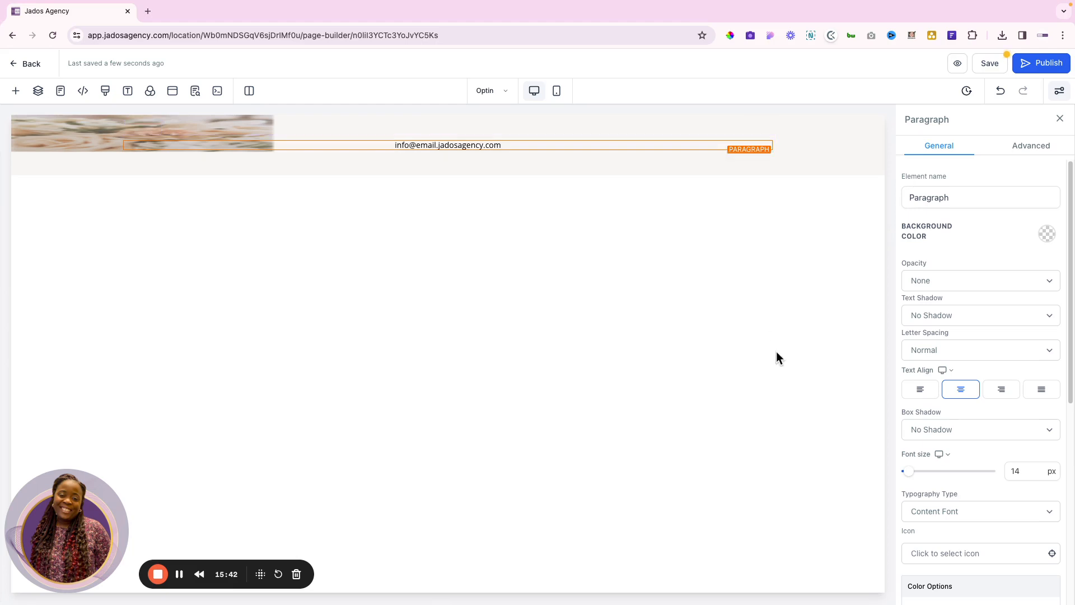
{"action": "left_click", "coordinate": [1001, 390]}
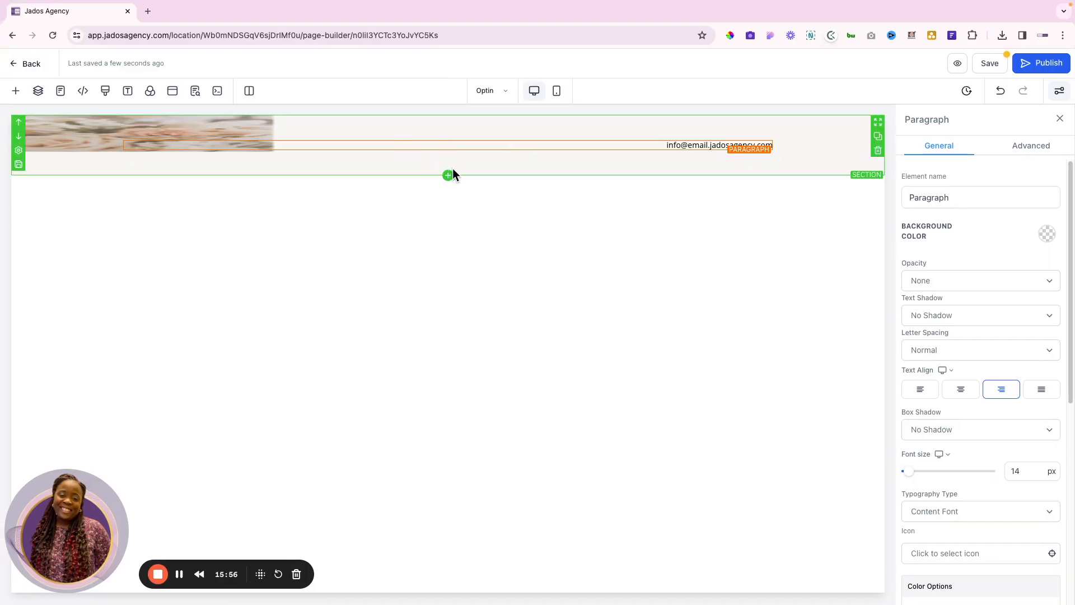
Insert a two-column row below the header with an Image element in its first column
{"action": "left_click", "coordinate": [447, 166]}
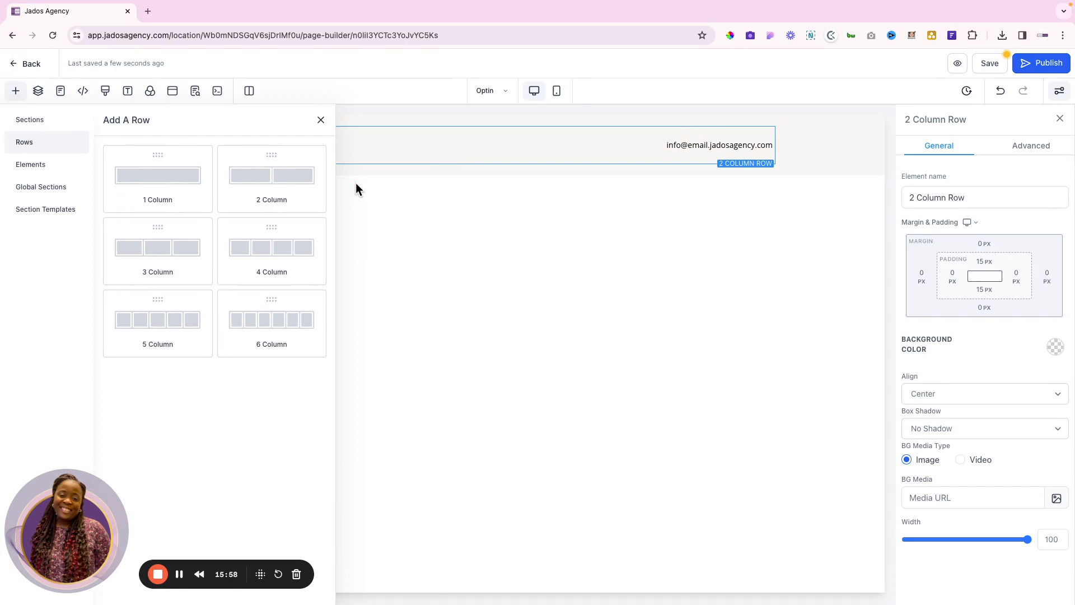
{"action": "left_click", "coordinate": [265, 171]}
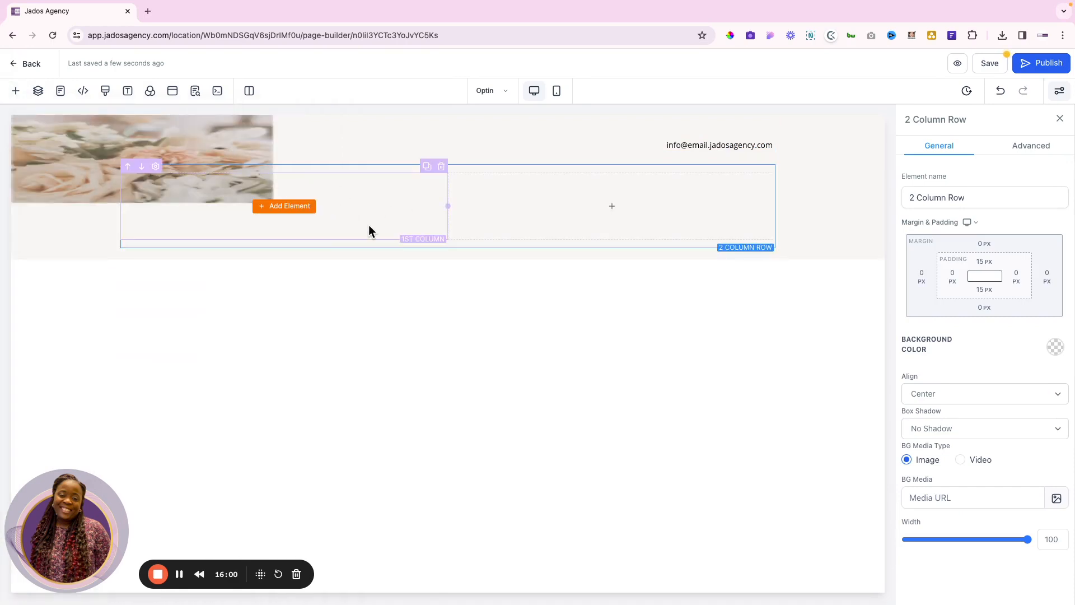
{"action": "left_click", "coordinate": [286, 207]}
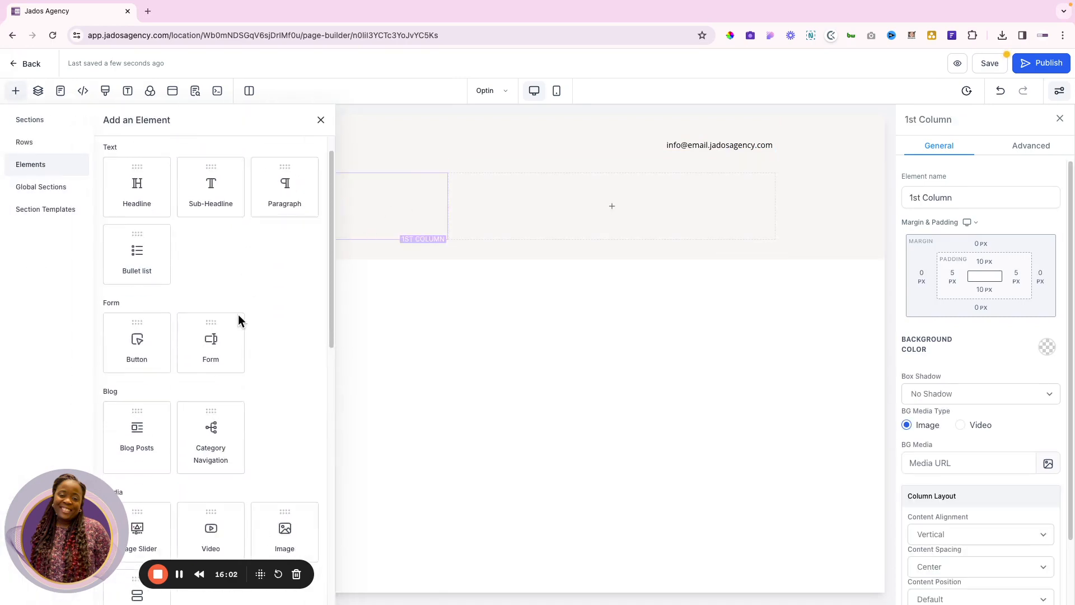
{"action": "scroll", "coordinate": [237, 320], "scroll_direction": "down", "scroll_amount": 3}
{"action": "left_click", "coordinate": [285, 362]}
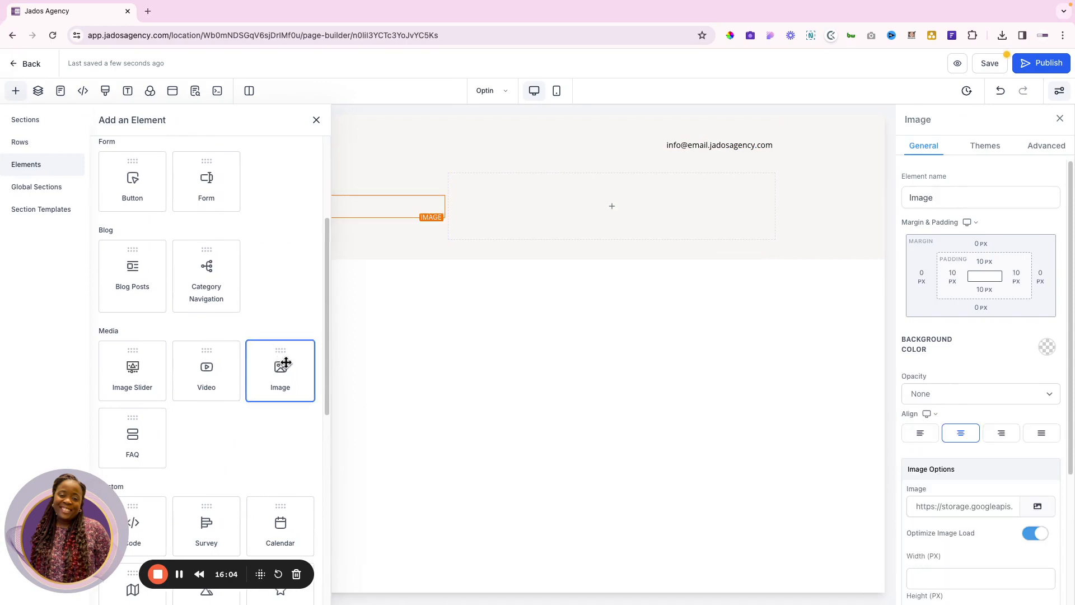
Fill the image element with the handbook mockup image 1.png from the Lead Magnet - Pam folder
{"action": "left_click", "coordinate": [1042, 508]}
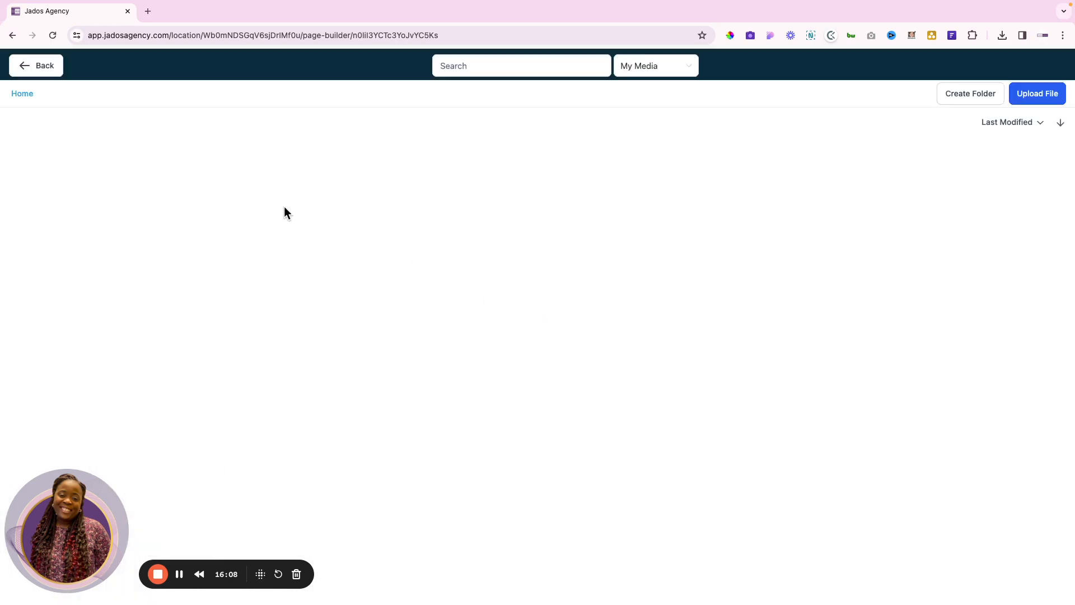
{"action": "left_click", "coordinate": [105, 160]}
{"action": "left_click", "coordinate": [100, 184]}
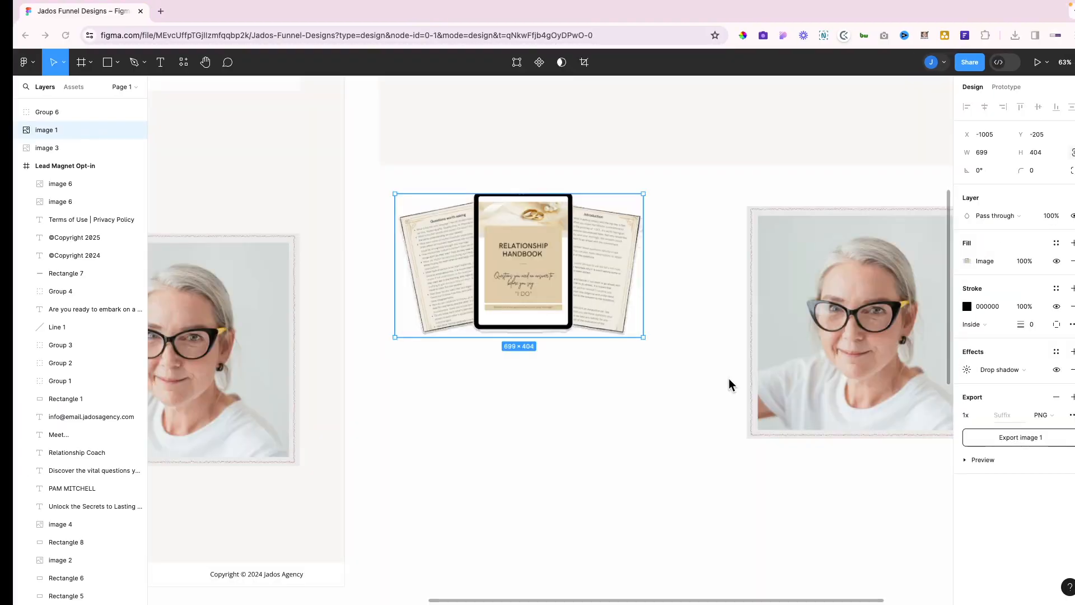
{"action": "scroll", "coordinate": [726, 380], "scroll_direction": "right", "scroll_amount": 1}
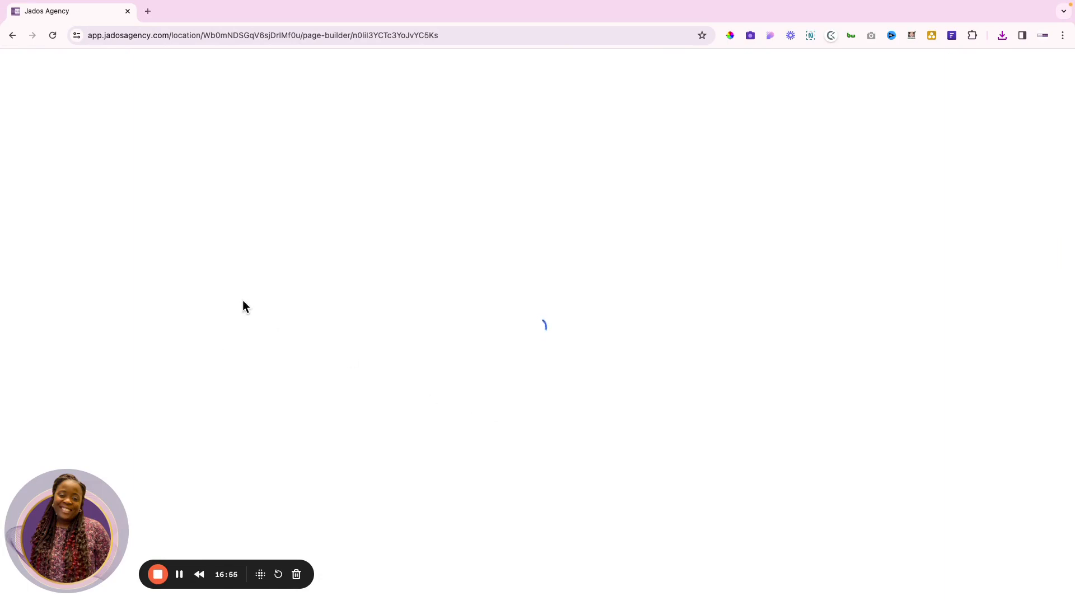
{"action": "left_click", "coordinate": [75, 160]}
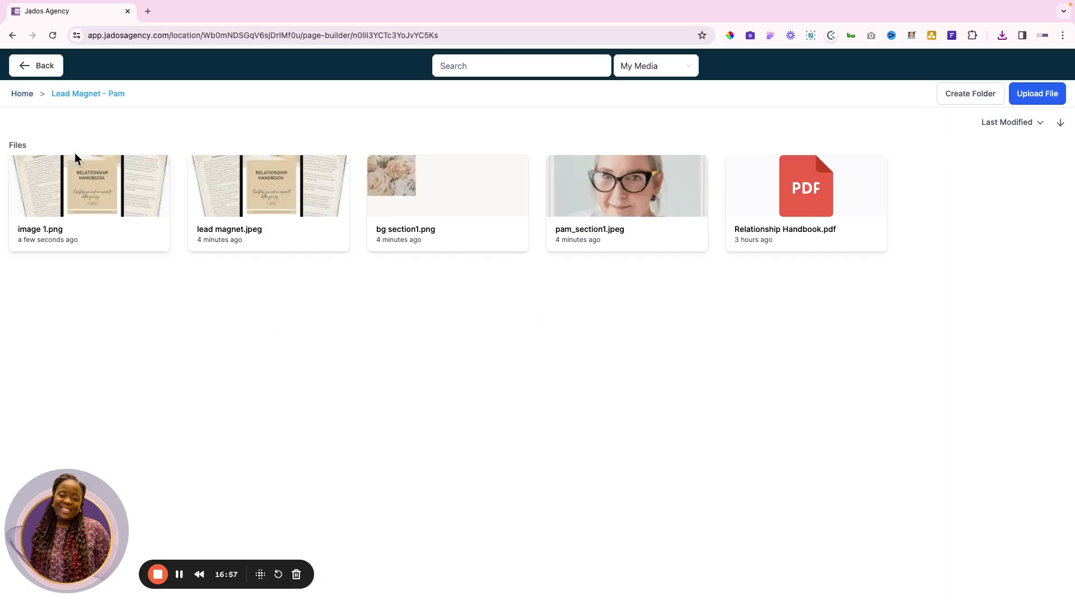
{"action": "left_click", "coordinate": [115, 210]}
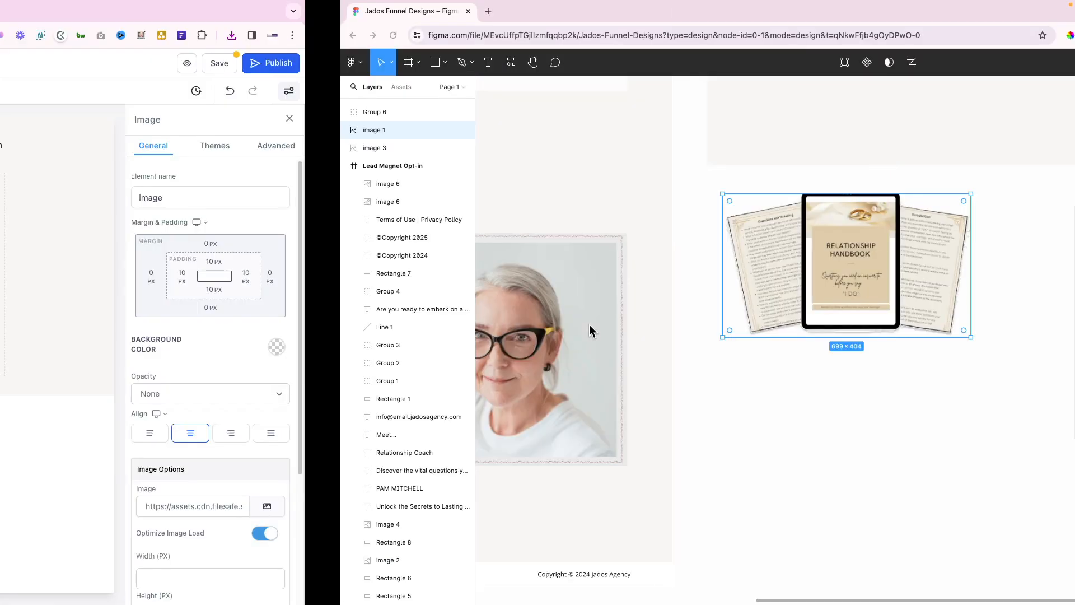
Inspect the Figma headline 'Unlock the Secrets to Lasting Love' styling: Montserrat Regular 55
{"action": "scroll", "coordinate": [457, 355], "scroll_direction": "left", "scroll_amount": 7}
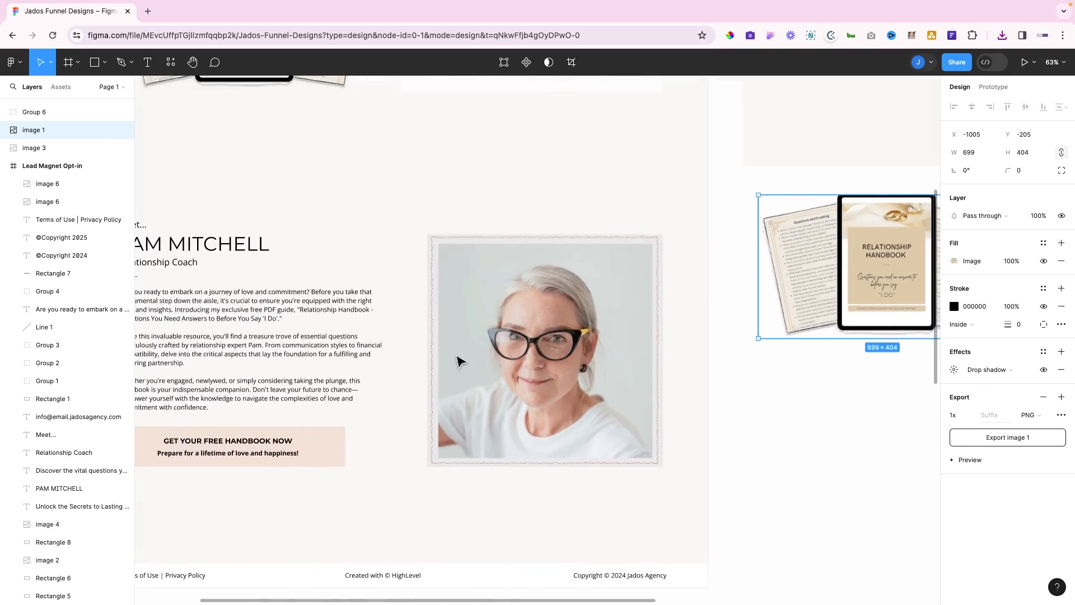
{"action": "scroll", "coordinate": [457, 361], "scroll_direction": "up", "scroll_amount": 6}
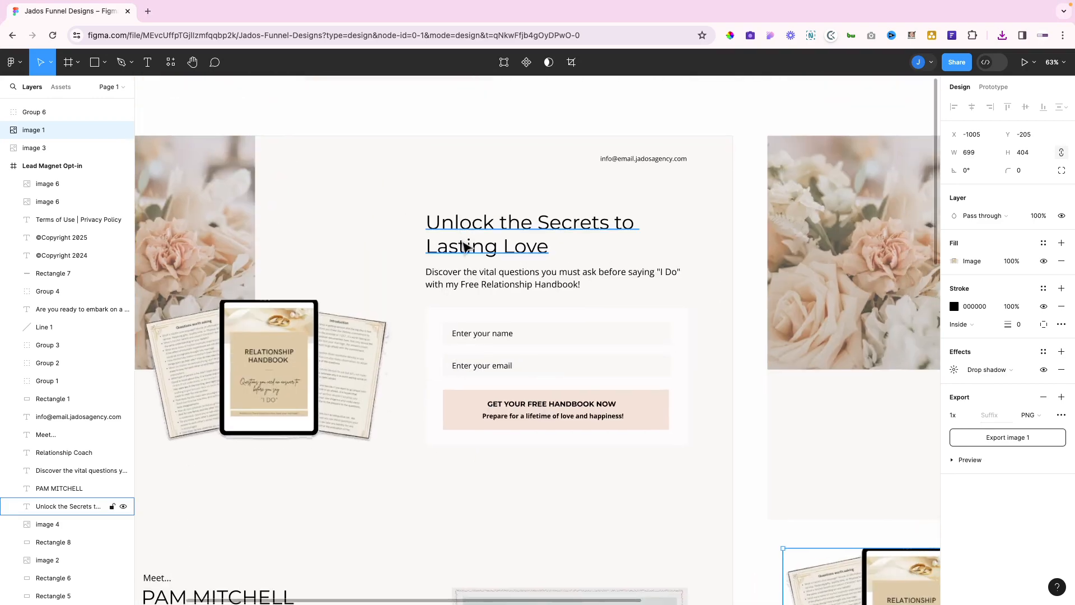
{"action": "left_click", "coordinate": [471, 234]}
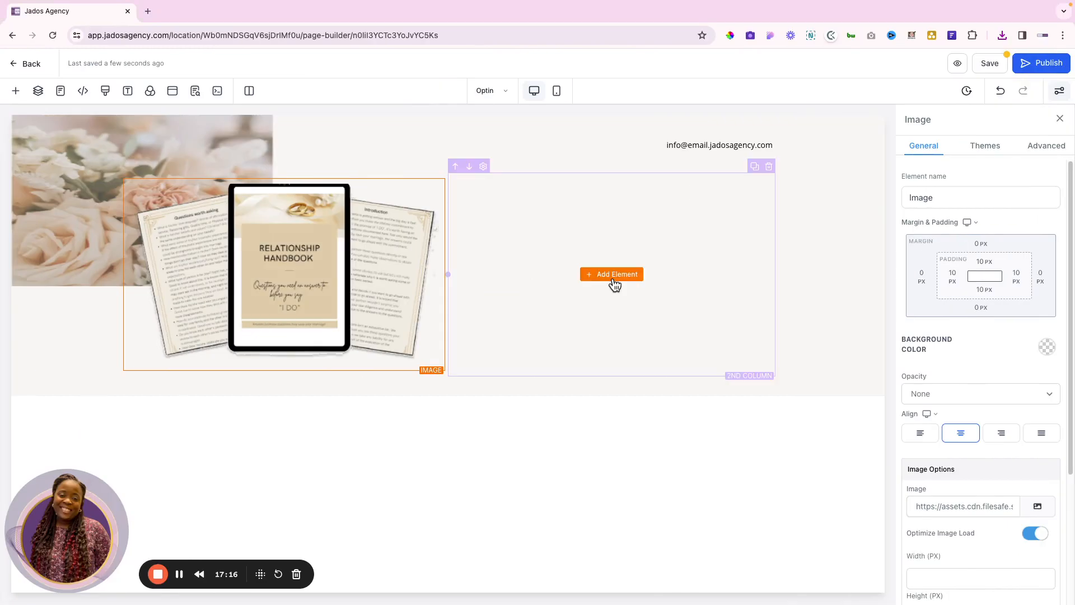
{"action": "left_click", "coordinate": [613, 274]}
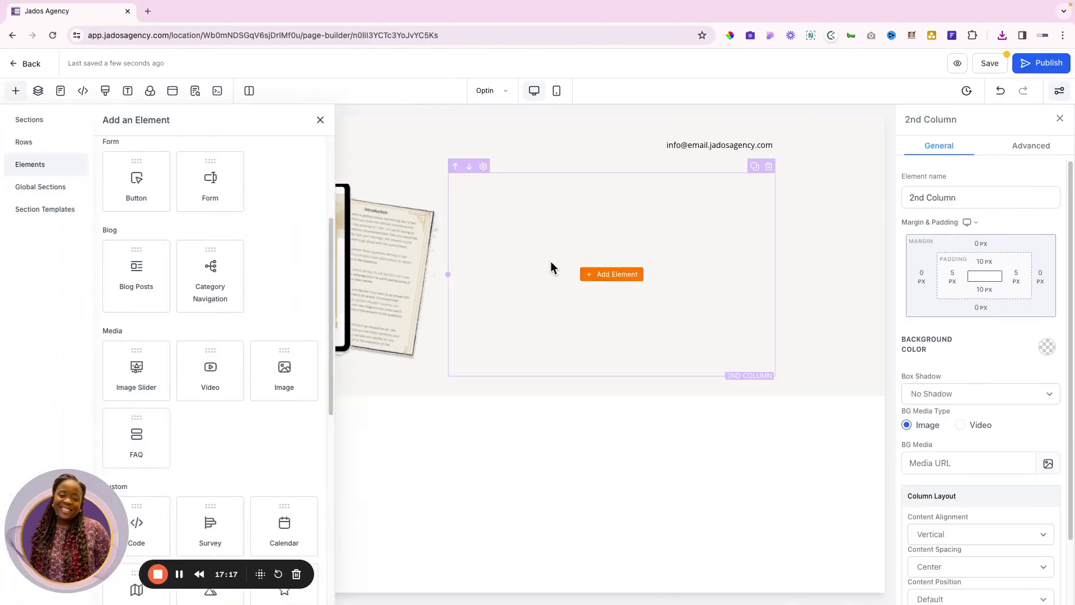
Add a left-aligned headline to the second column reading 'Unlock the Secrets to Lasting Love'
{"action": "scroll", "coordinate": [182, 233], "scroll_direction": "up", "scroll_amount": 4}
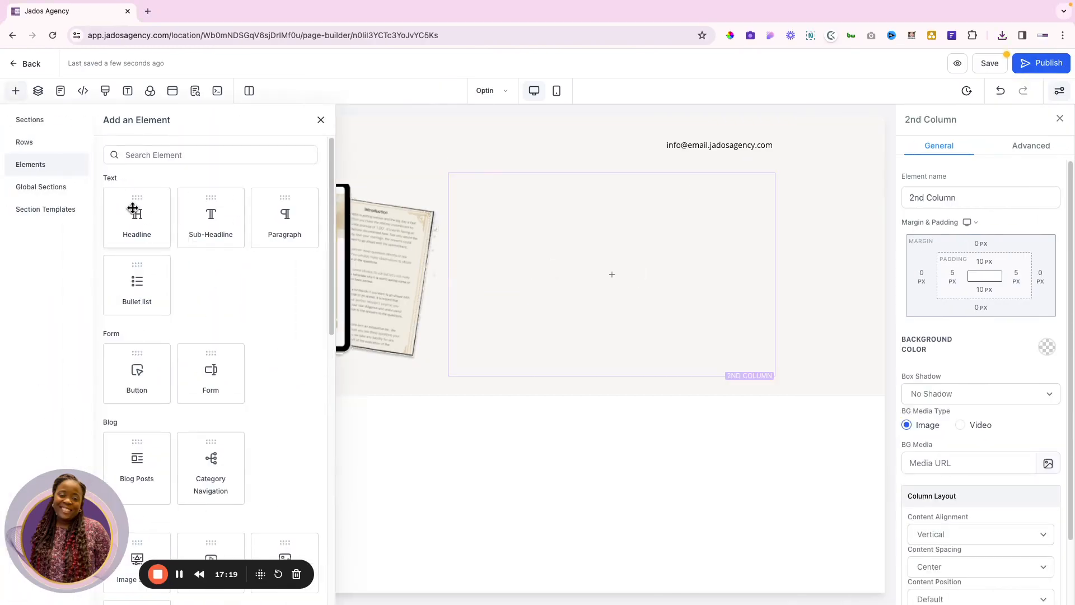
{"action": "left_click", "coordinate": [132, 208]}
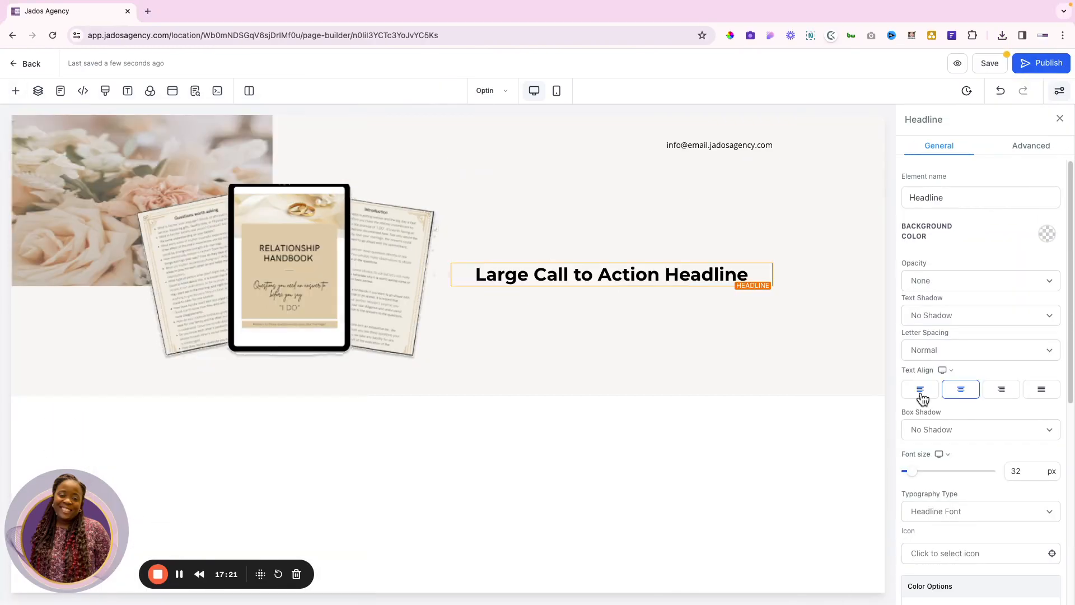
{"action": "left_click", "coordinate": [921, 395]}
{"action": "left_click", "coordinate": [633, 278]}
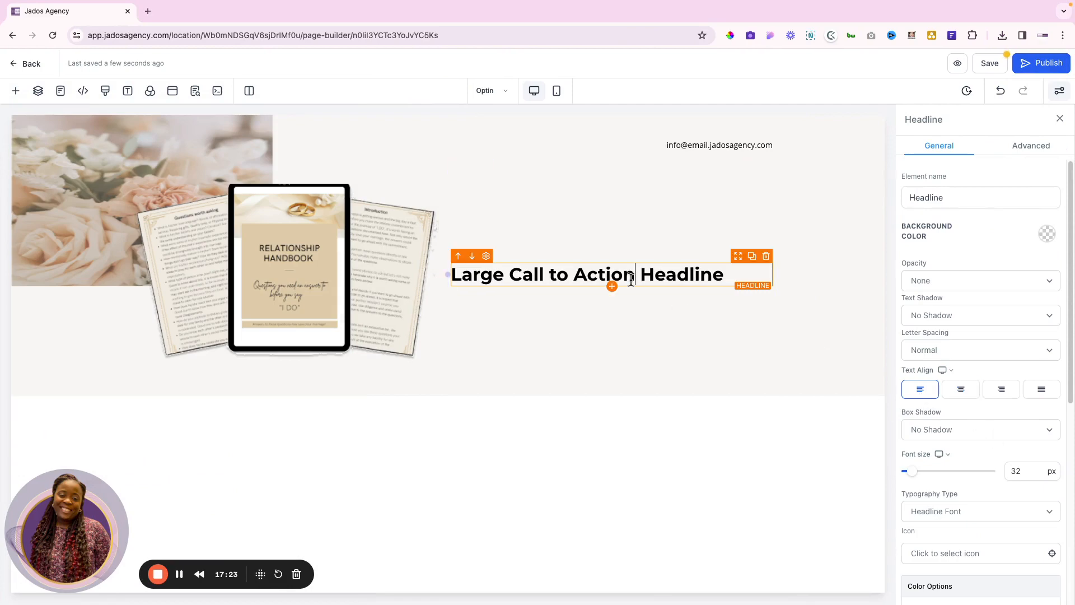
{"action": "triple_click", "coordinate": [632, 278]}
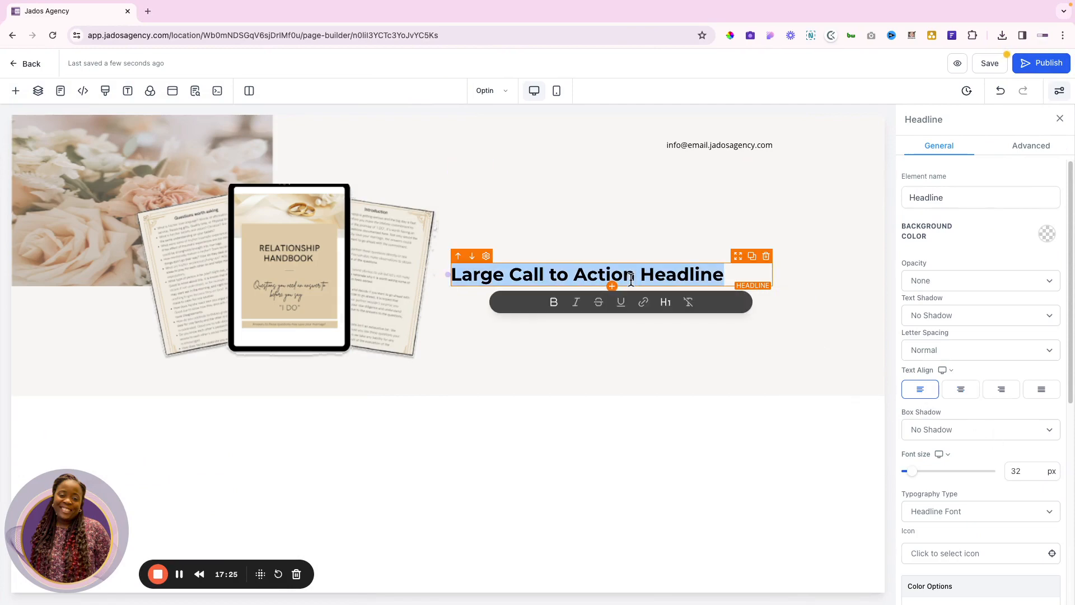
{"action": "key", "text": "ctrl+Right"}
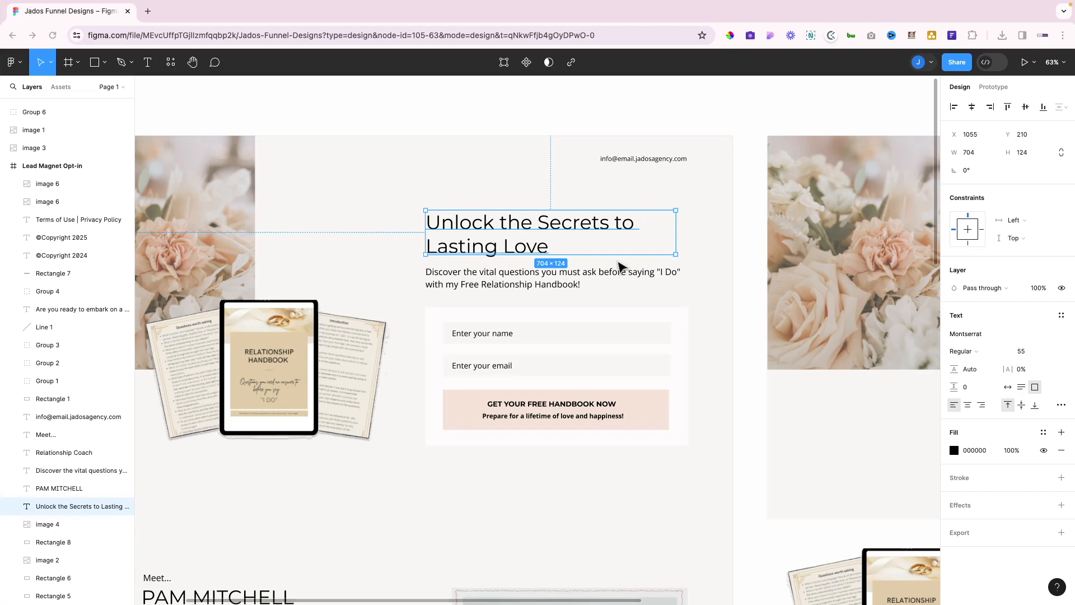
{"action": "double_click", "coordinate": [526, 250]}
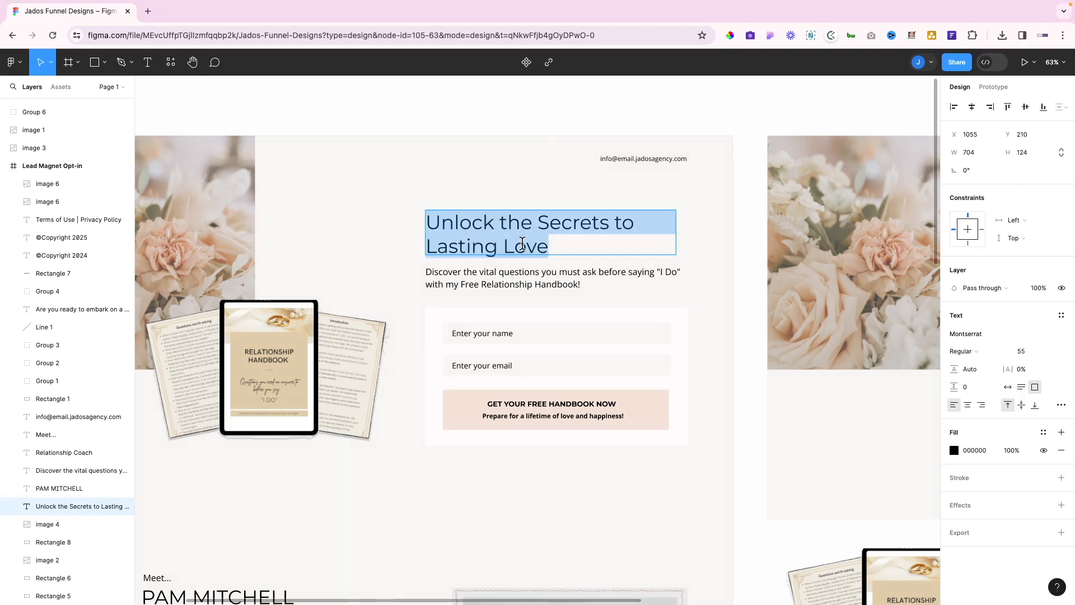
{"action": "key", "text": "ctrl+Left"}
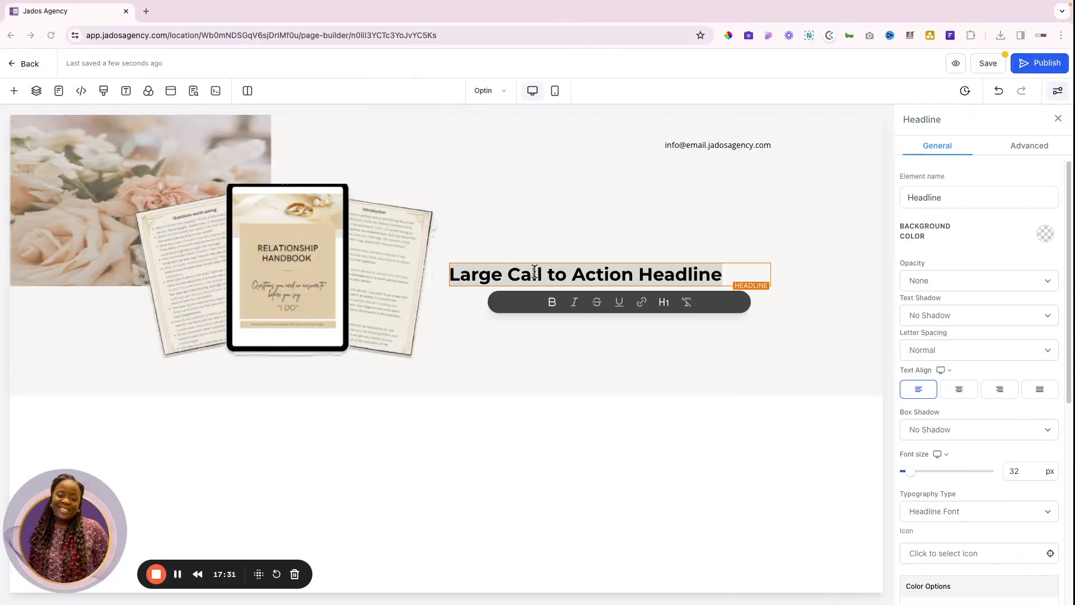
{"action": "triple_click", "coordinate": [528, 277]}
{"action": "type", "text": "Unlock the Secrets to Lasting Love"}
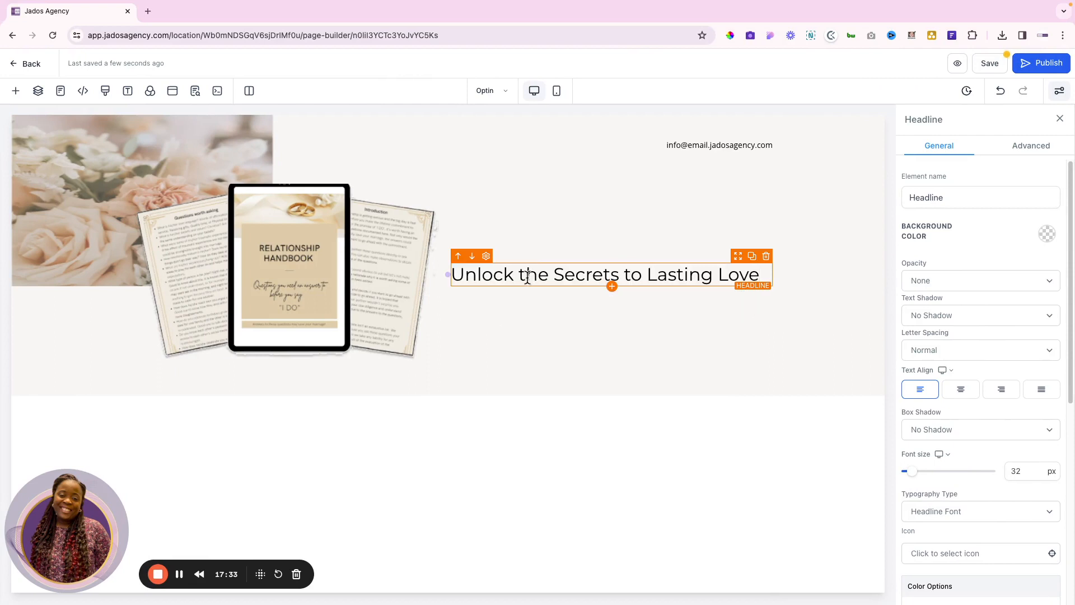
Set the headline's font size to 50 px
{"action": "double_click", "coordinate": [1012, 470]}
{"action": "type", "text": "55"}
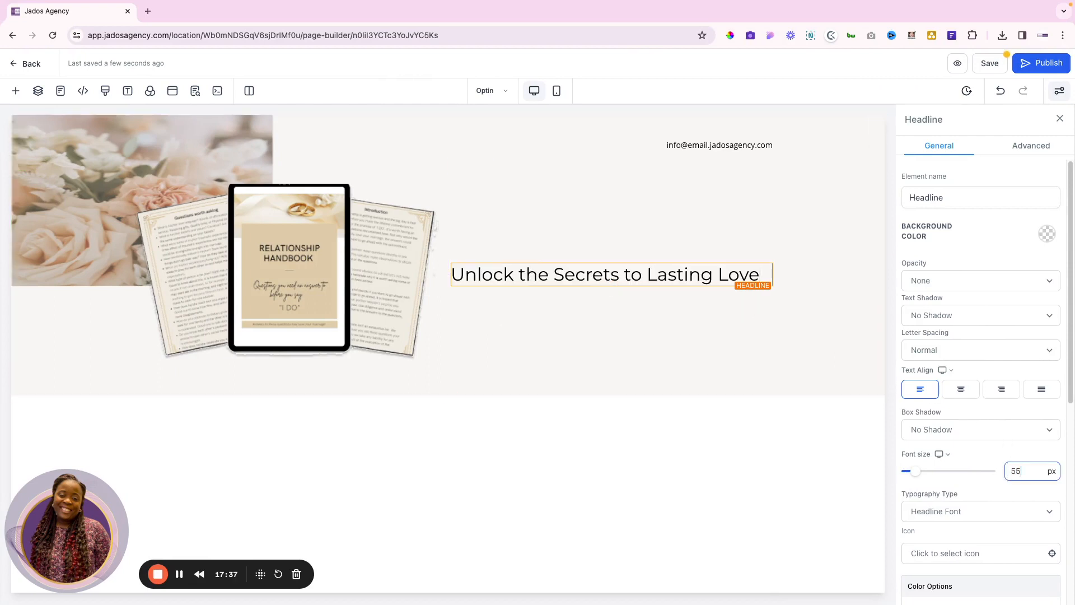
{"action": "key", "text": "ctrl+Right"}
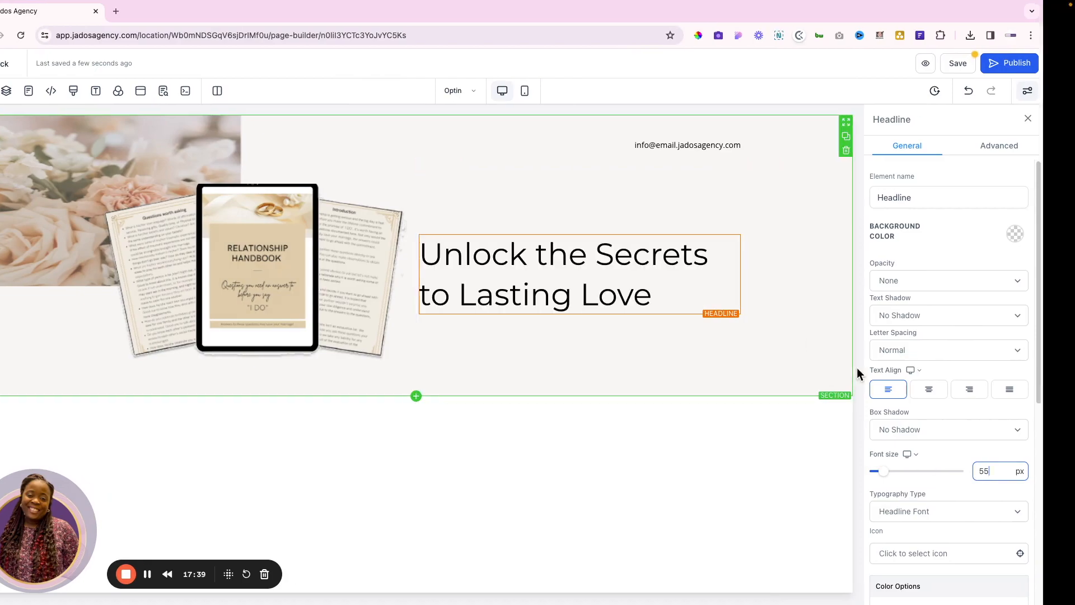
{"action": "key", "text": "ctrl+Left"}
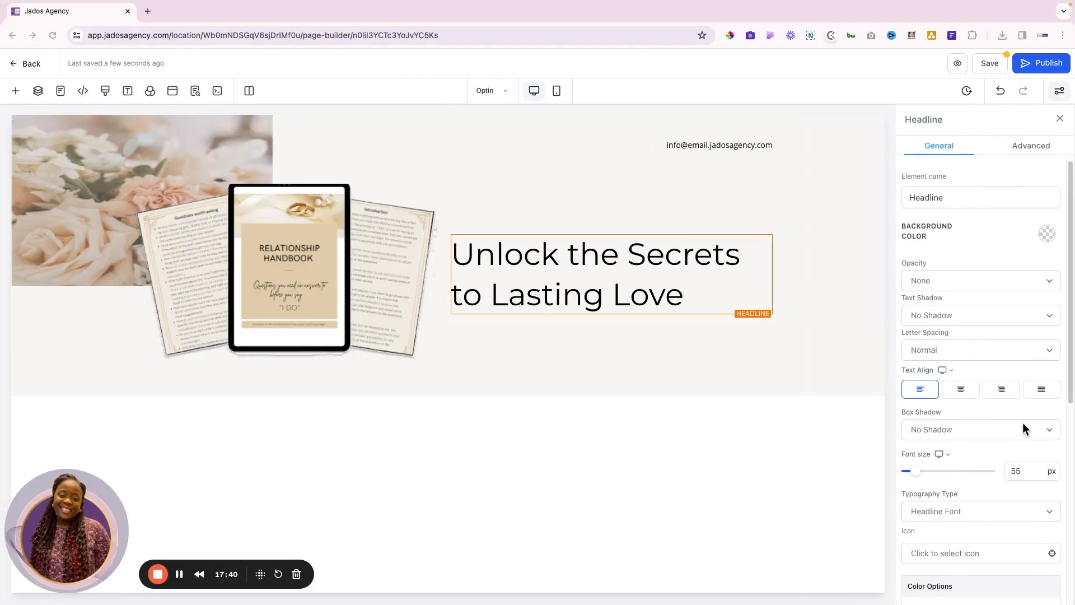
{"action": "double_click", "coordinate": [1018, 471]}
{"action": "type", "text": "50"}
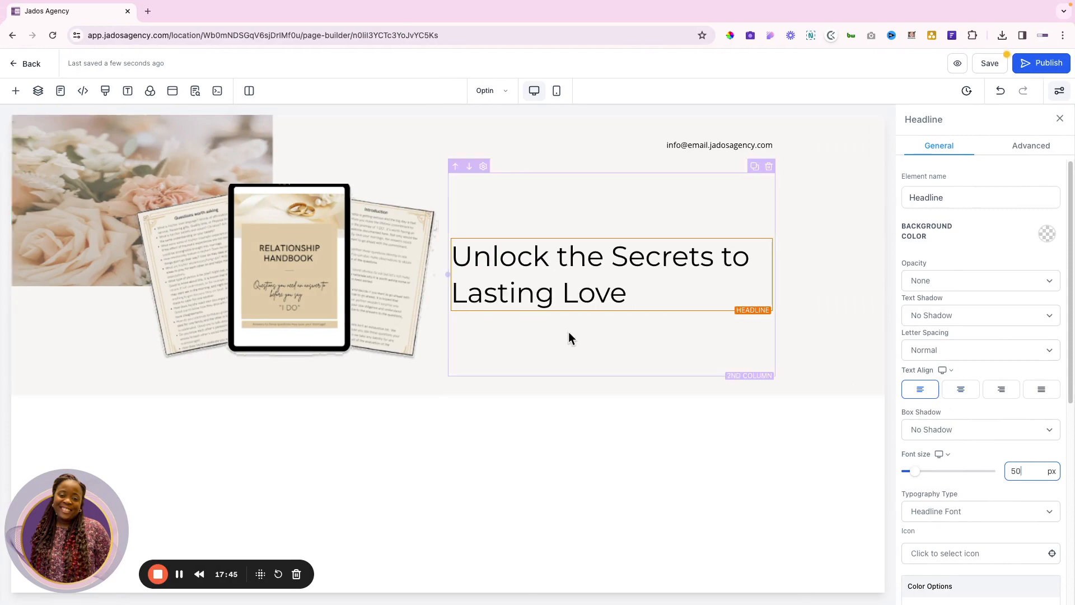
{"action": "left_click", "coordinate": [15, 90]}
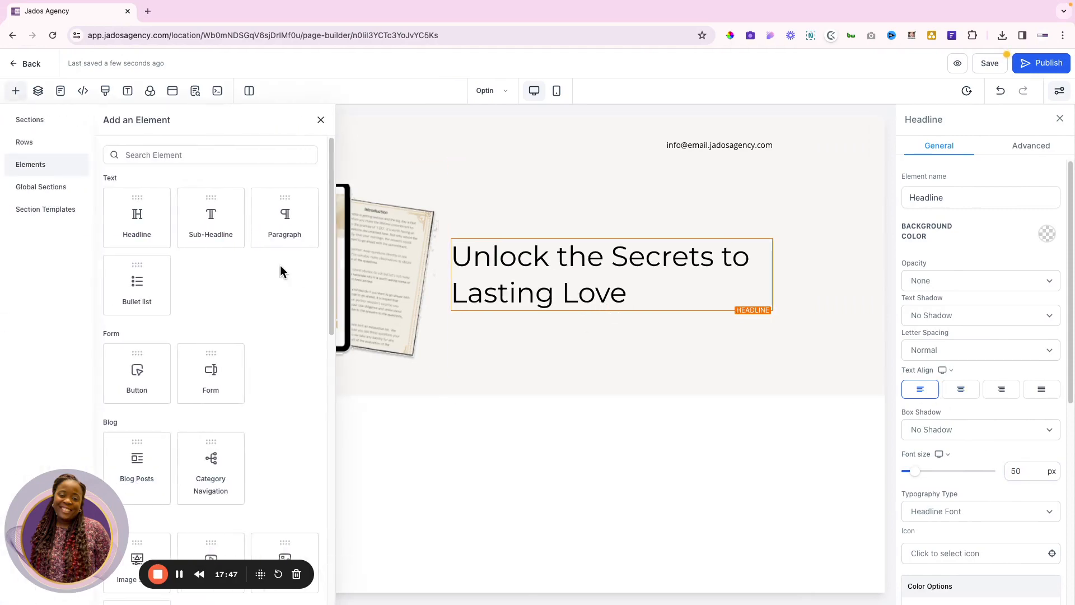
Add a paragraph under the headline with the Figma text 'Discover the vital questions…'
{"action": "left_click", "coordinate": [291, 228]}
{"action": "key", "text": "ctrl+Right"}
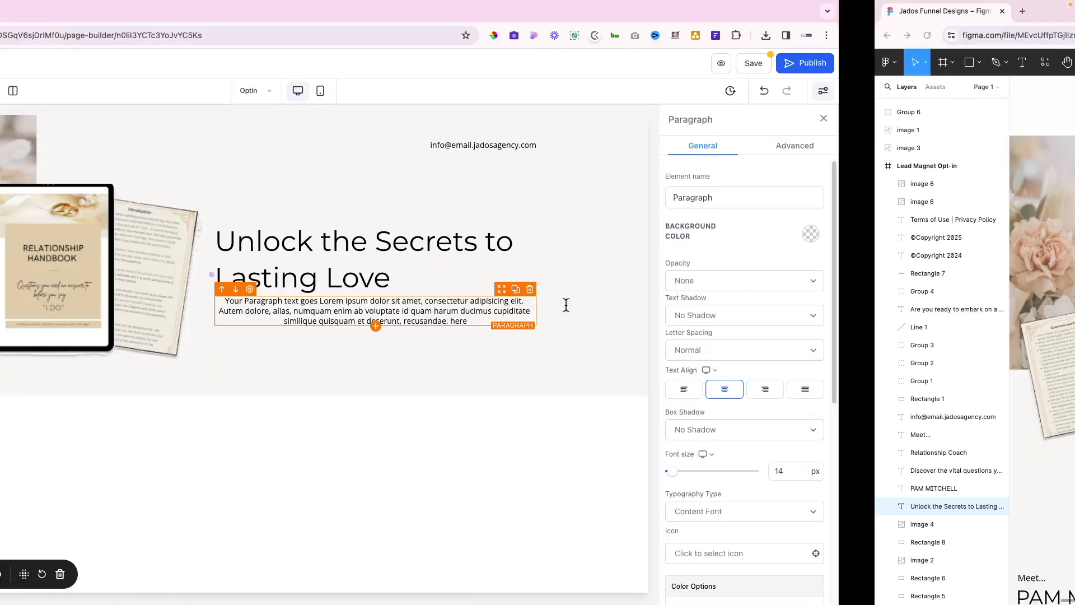
{"action": "triple_click", "coordinate": [499, 278]}
{"action": "key", "text": "ctrl+c"}
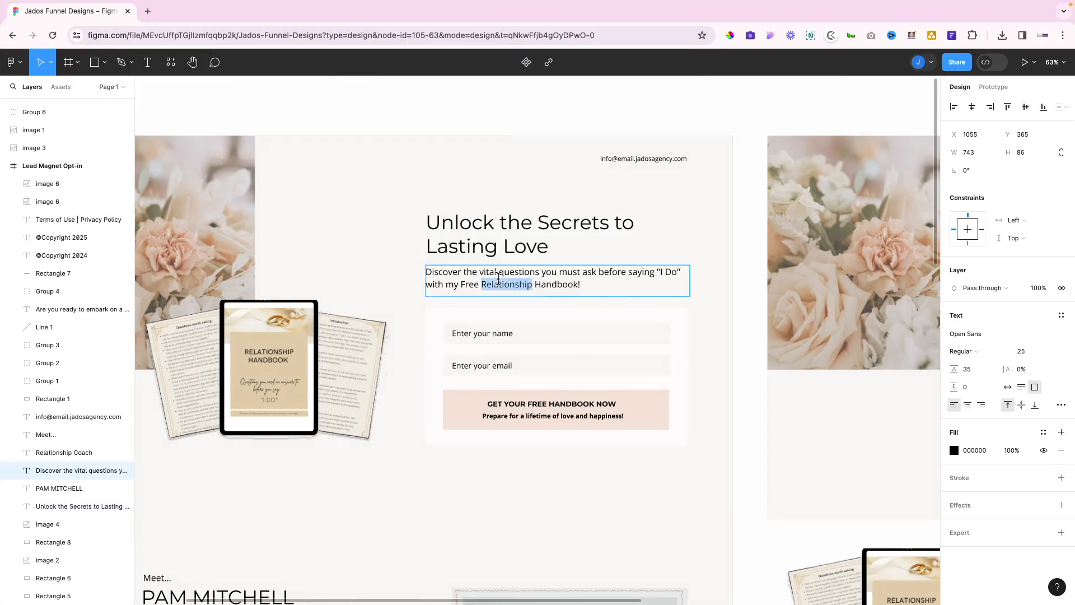
{"action": "key", "text": "ctrl+Left"}
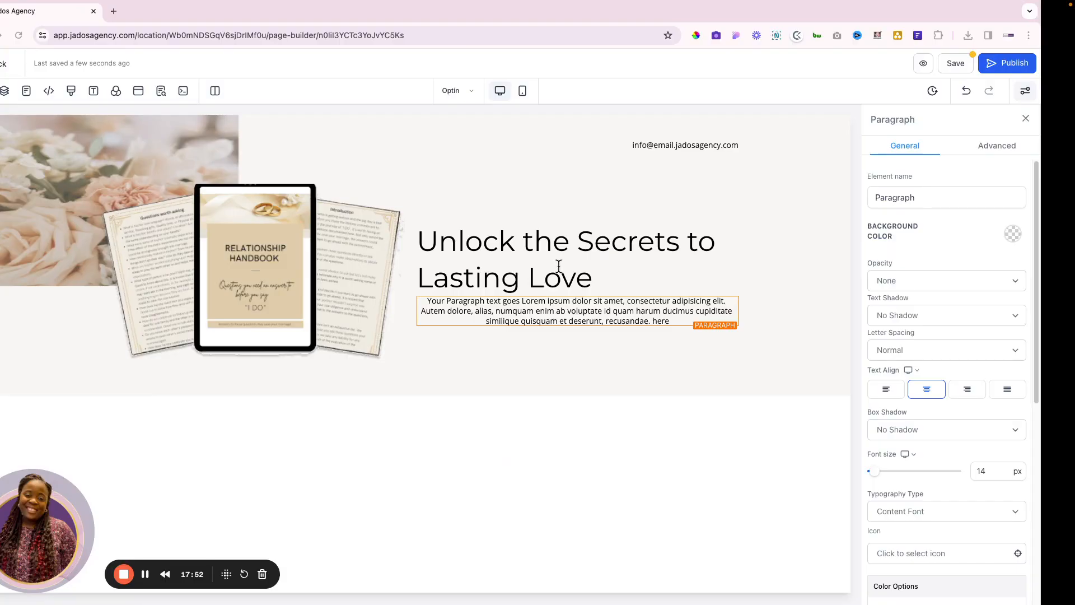
{"action": "triple_click", "coordinate": [530, 316]}
{"action": "key", "text": "ctrl+v"}
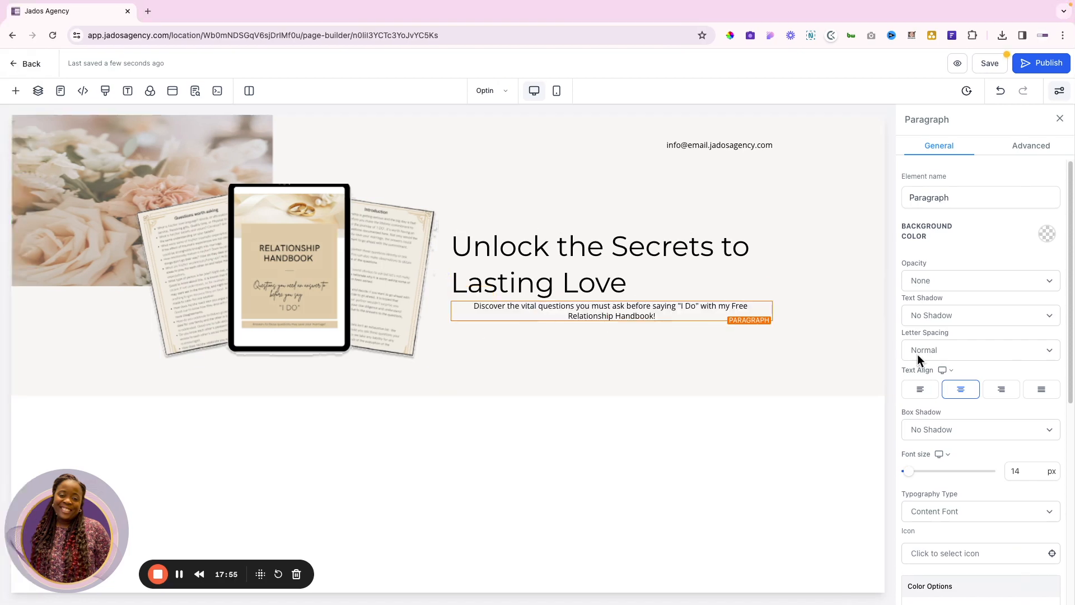
Left-align the paragraph, set its font size to 22 px and top margin to 10 px
{"action": "left_click", "coordinate": [920, 391]}
{"action": "left_click", "coordinate": [1021, 478]}
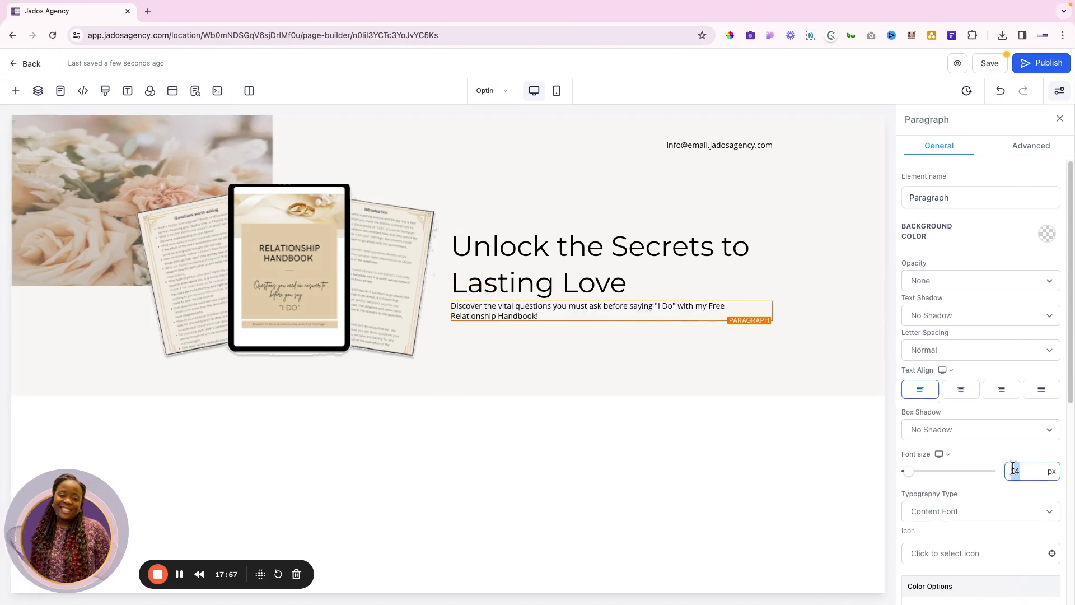
{"action": "type", "text": "22"}
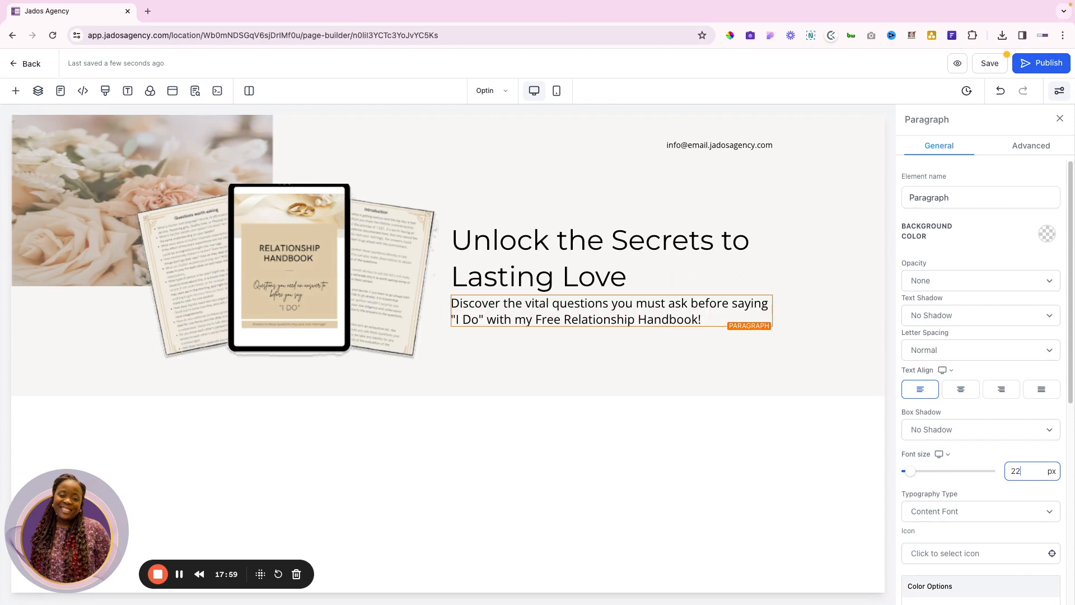
{"action": "scroll", "coordinate": [989, 466], "scroll_direction": "down", "scroll_amount": 7}
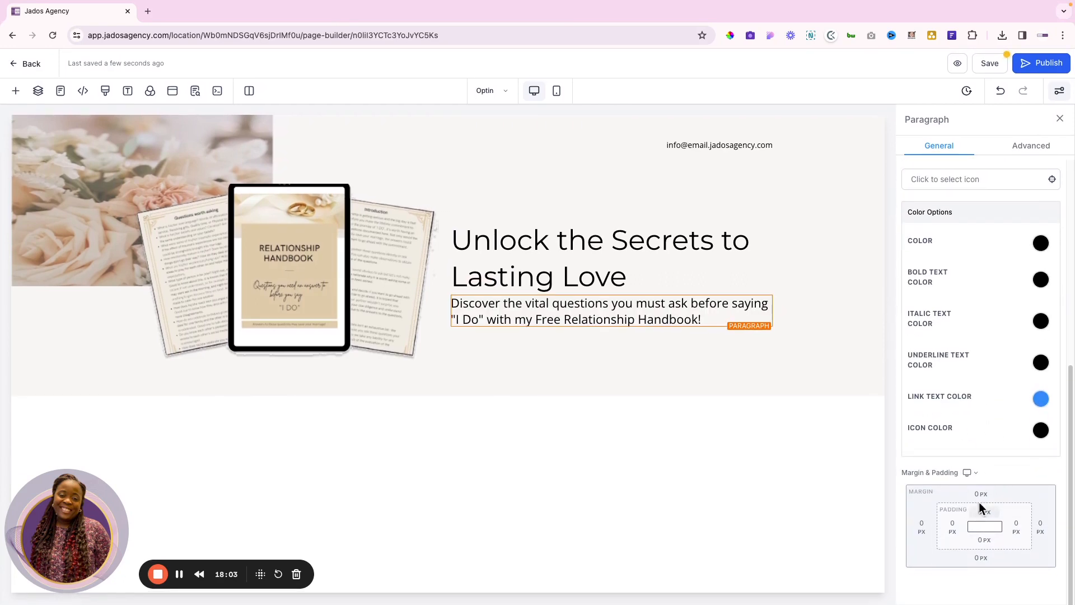
{"action": "left_click", "coordinate": [981, 506]}
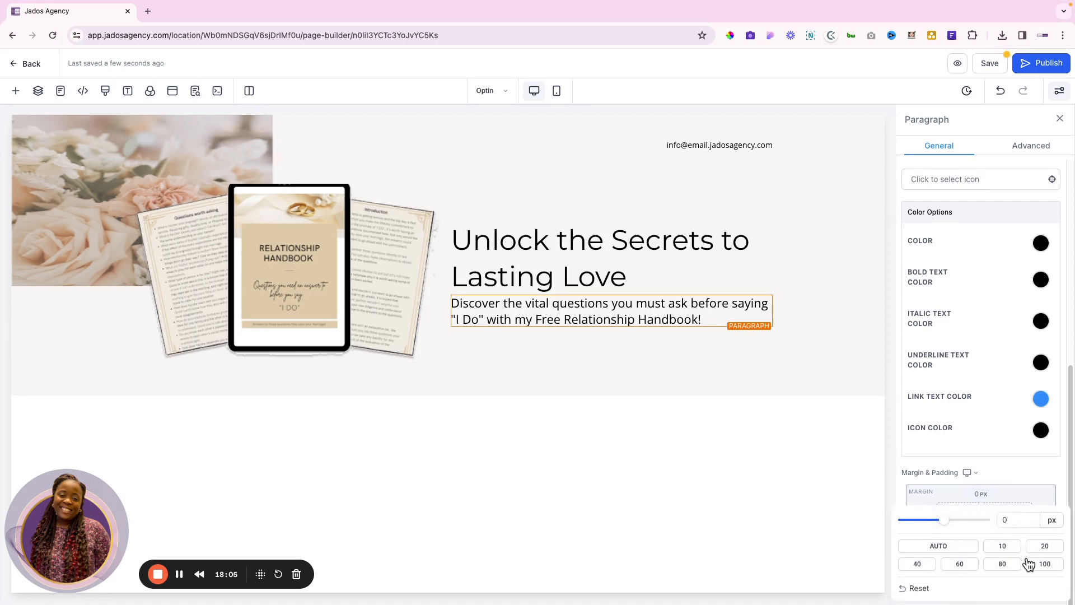
{"action": "left_click", "coordinate": [1044, 547]}
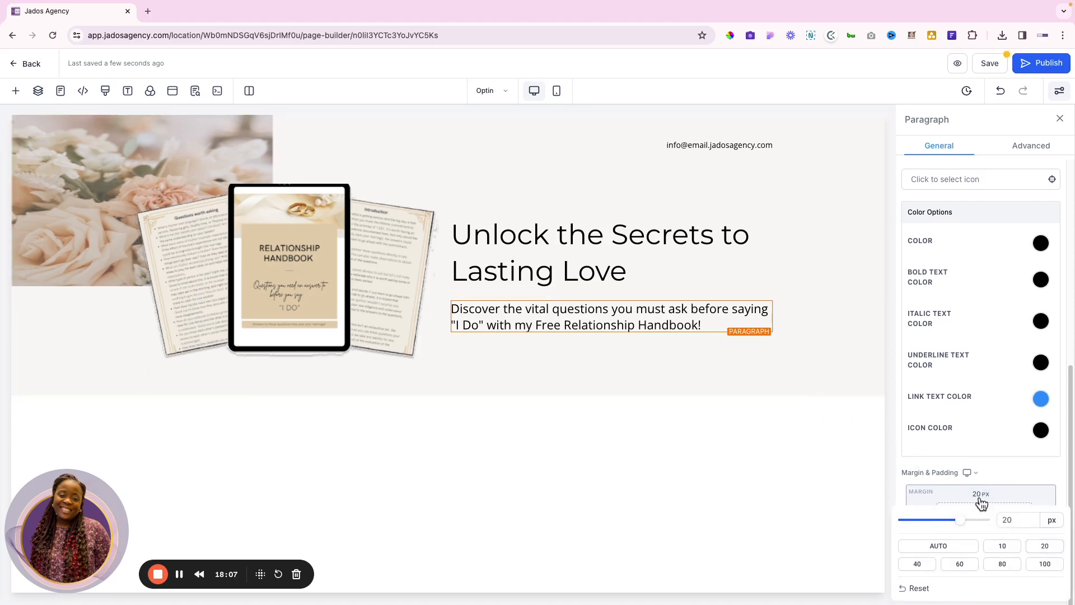
{"action": "left_click", "coordinate": [1002, 546]}
{"action": "key", "text": "ctrl+Right"}
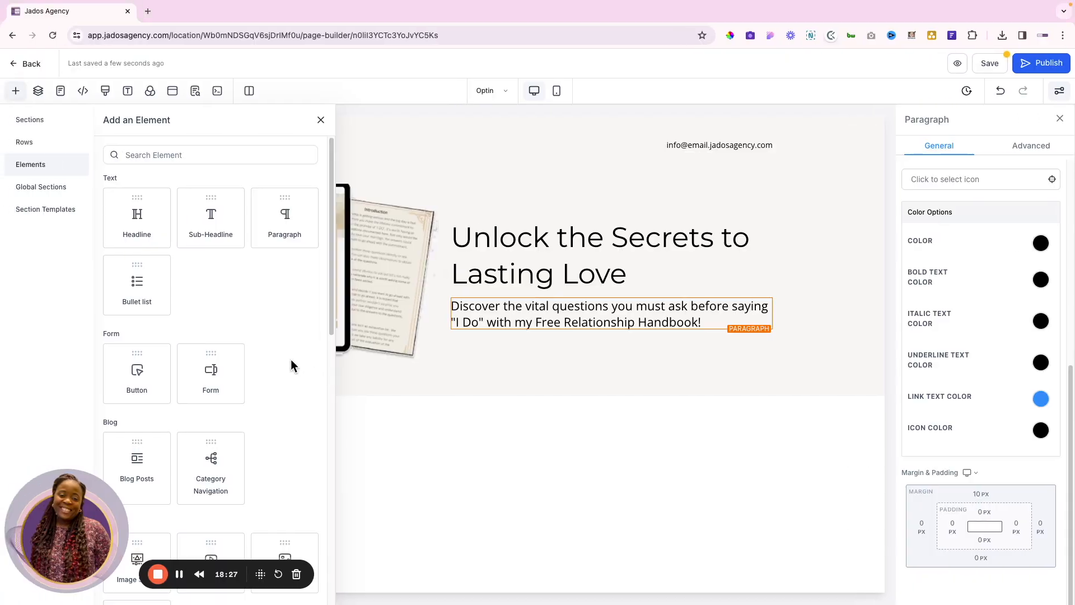
Insert a Form element below the hero paragraph, skip the Form Picker, and add 20 px top margin
{"action": "left_click", "coordinate": [201, 374]}
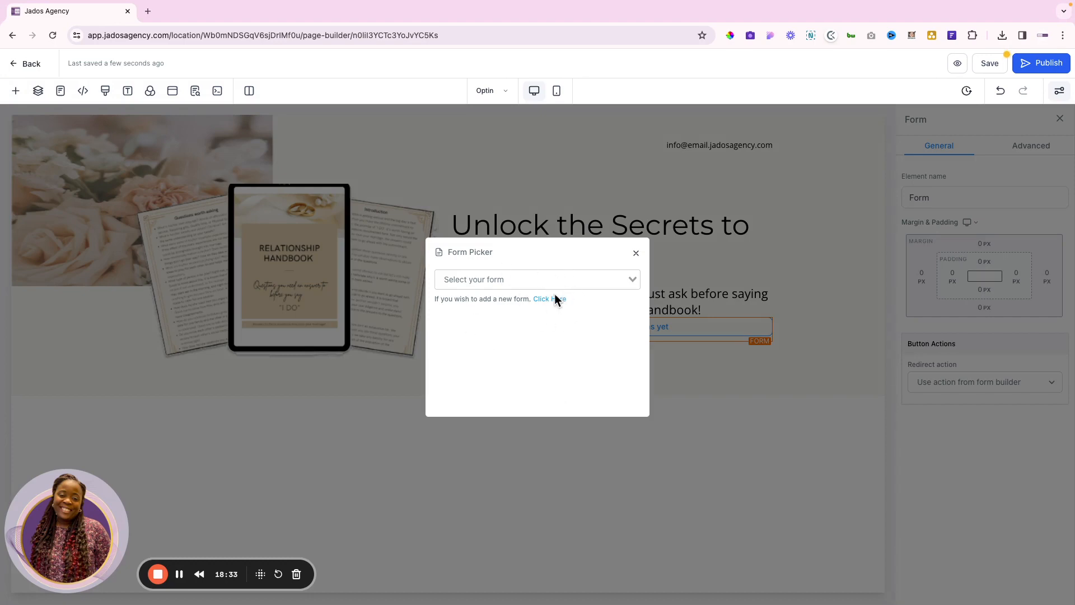
{"action": "left_click", "coordinate": [636, 256]}
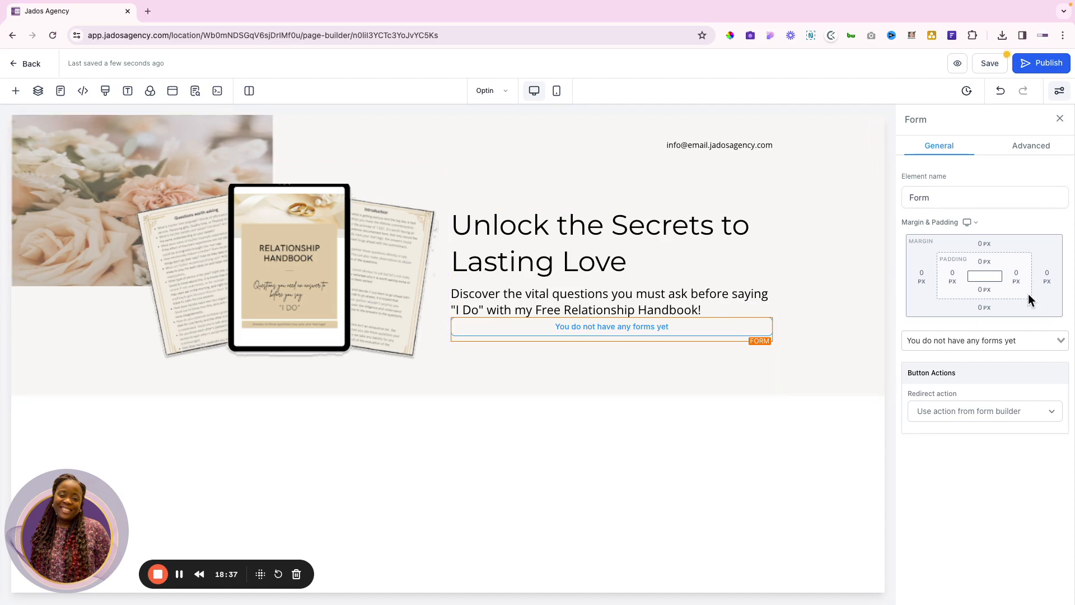
{"action": "left_click", "coordinate": [984, 258]}
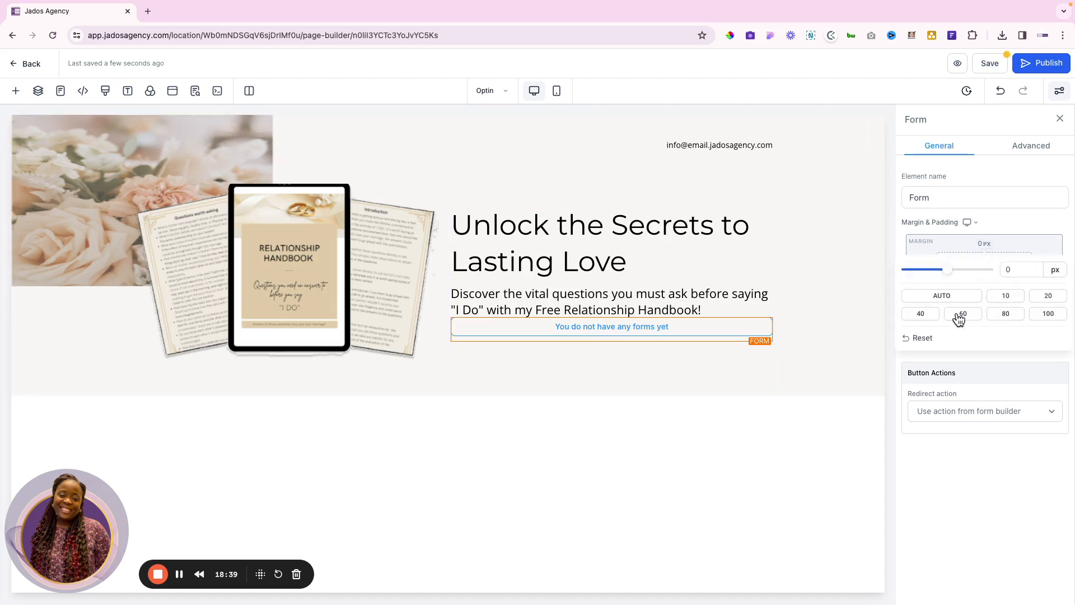
{"action": "left_click", "coordinate": [921, 315]}
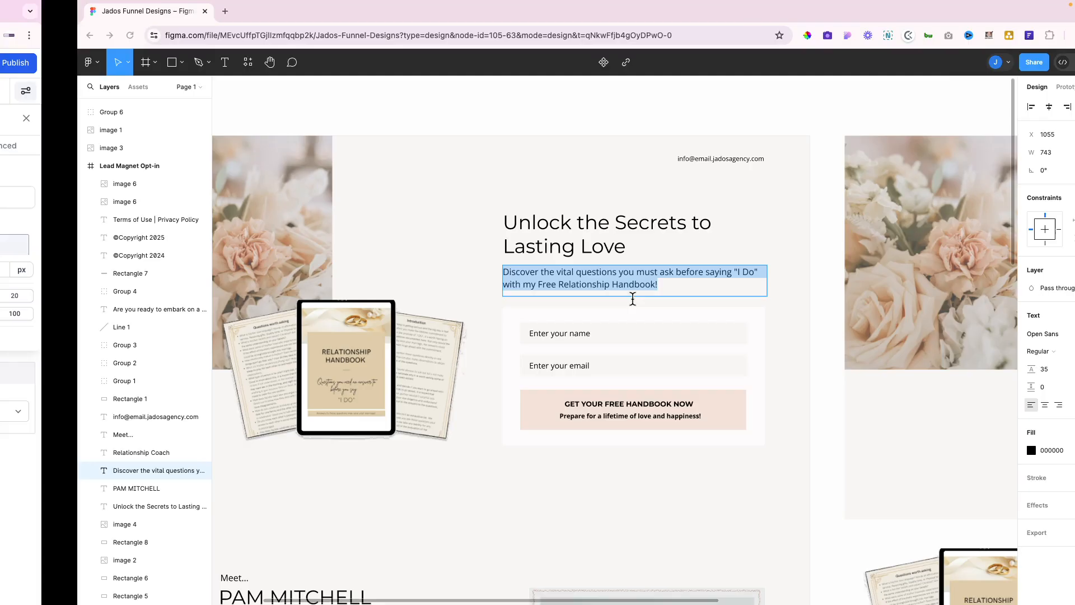
{"action": "scroll", "coordinate": [606, 374], "scroll_direction": "down", "scroll_amount": 5}
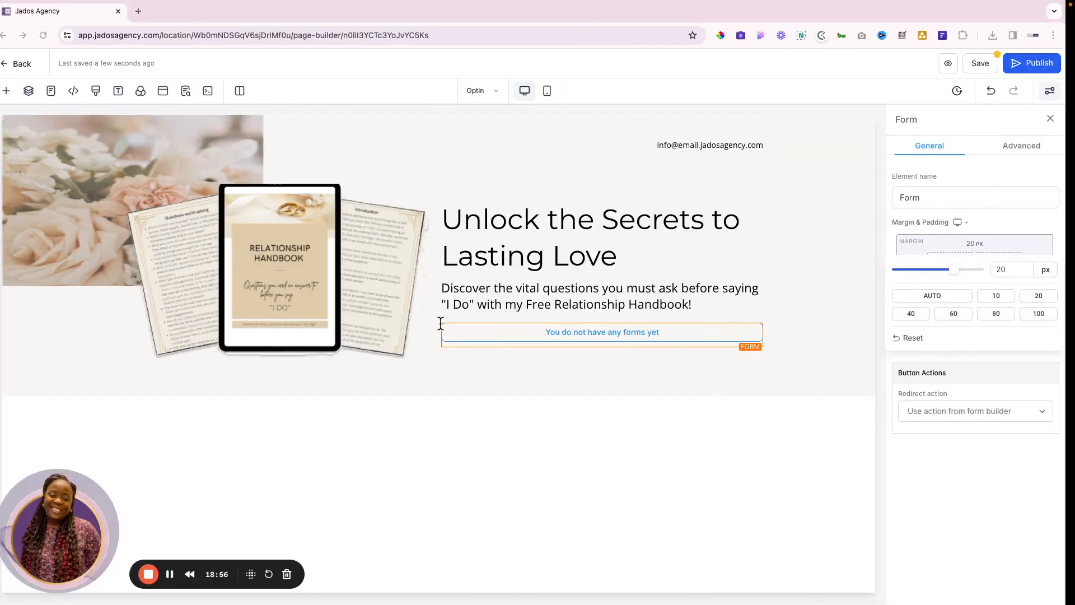
Add a full-width section below the hero containing an empty two-column row, then select that section
{"action": "left_click", "coordinate": [438, 396]}
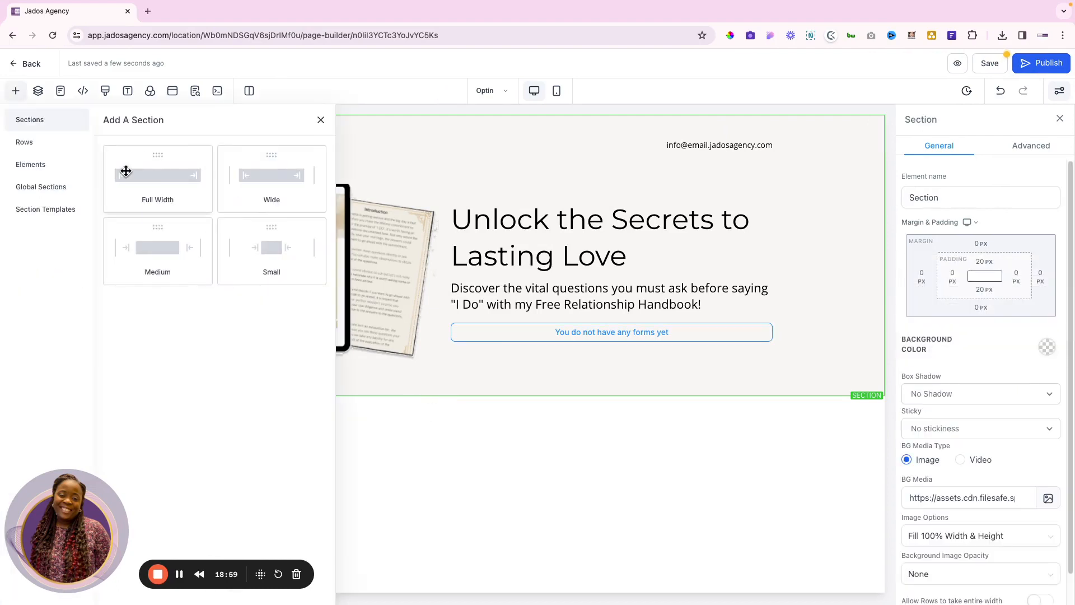
{"action": "left_click", "coordinate": [125, 168]}
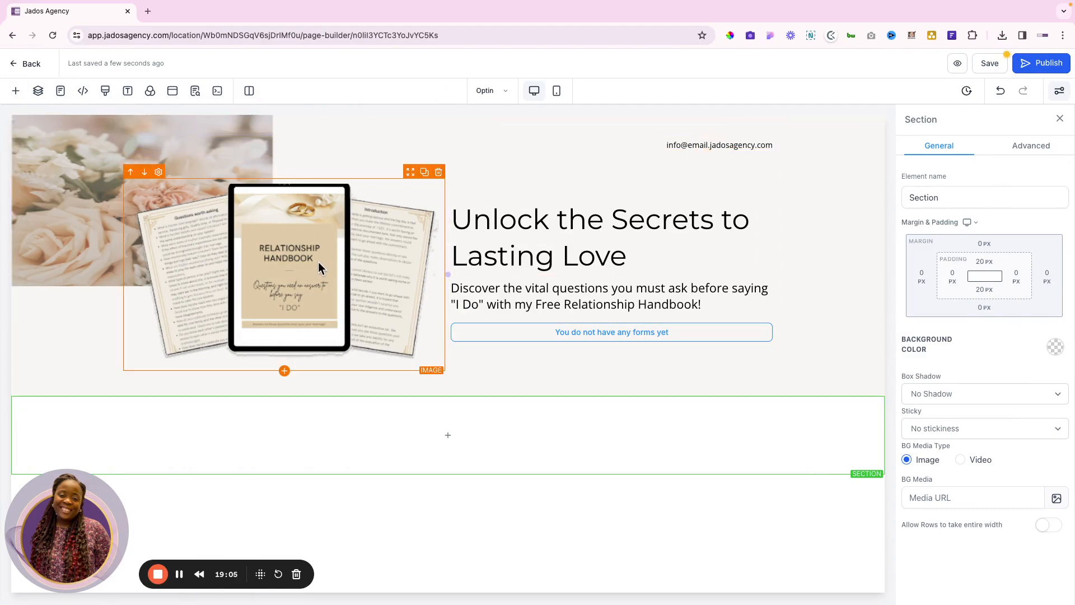
{"action": "key", "text": "ctrl+Right"}
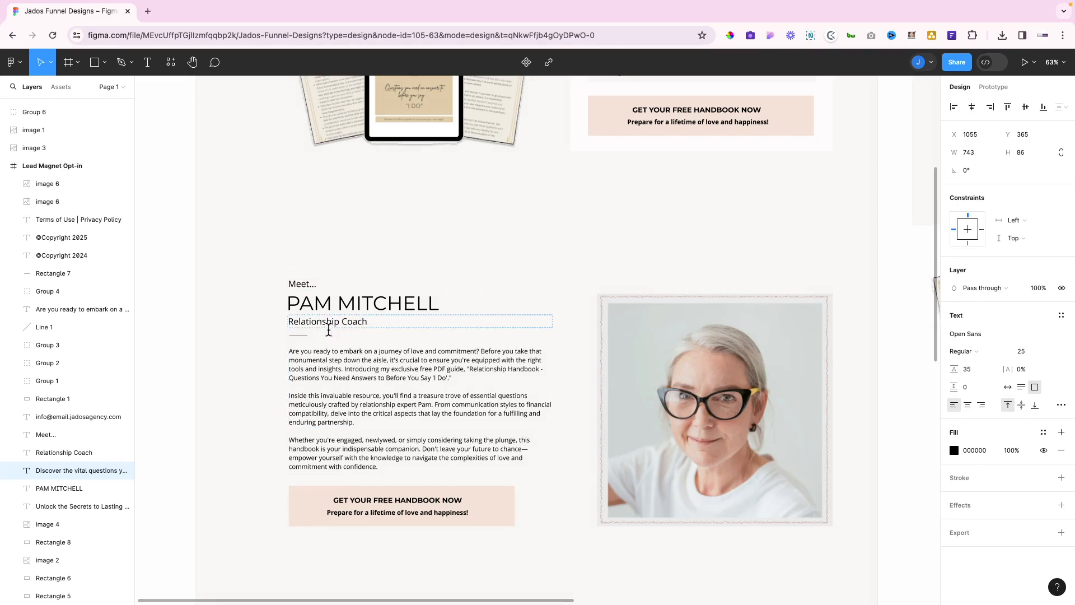
{"action": "key", "text": "ctrl+Left"}
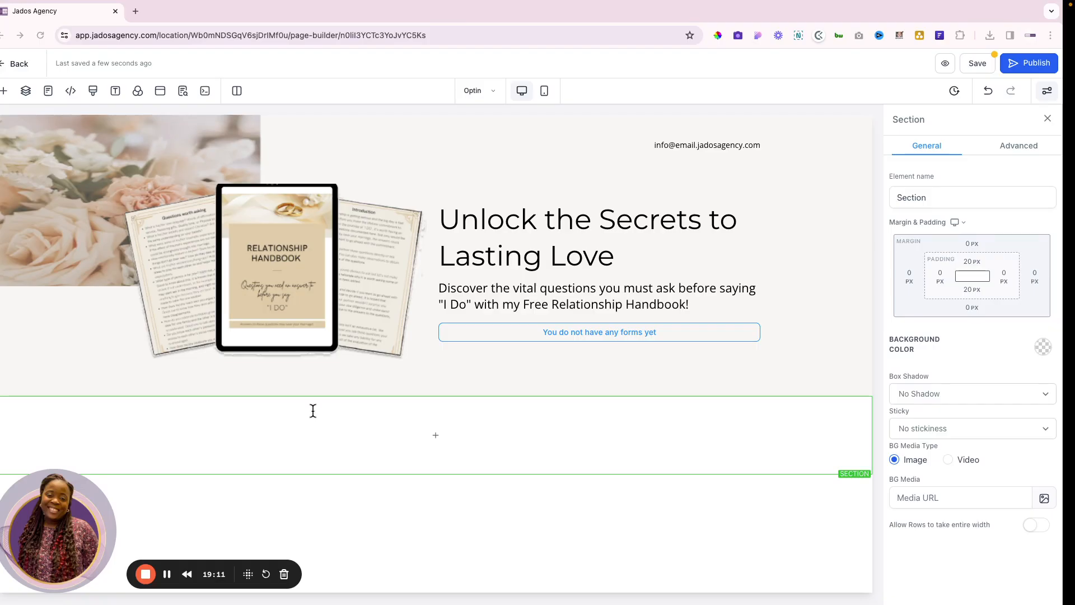
{"action": "left_click", "coordinate": [454, 436]}
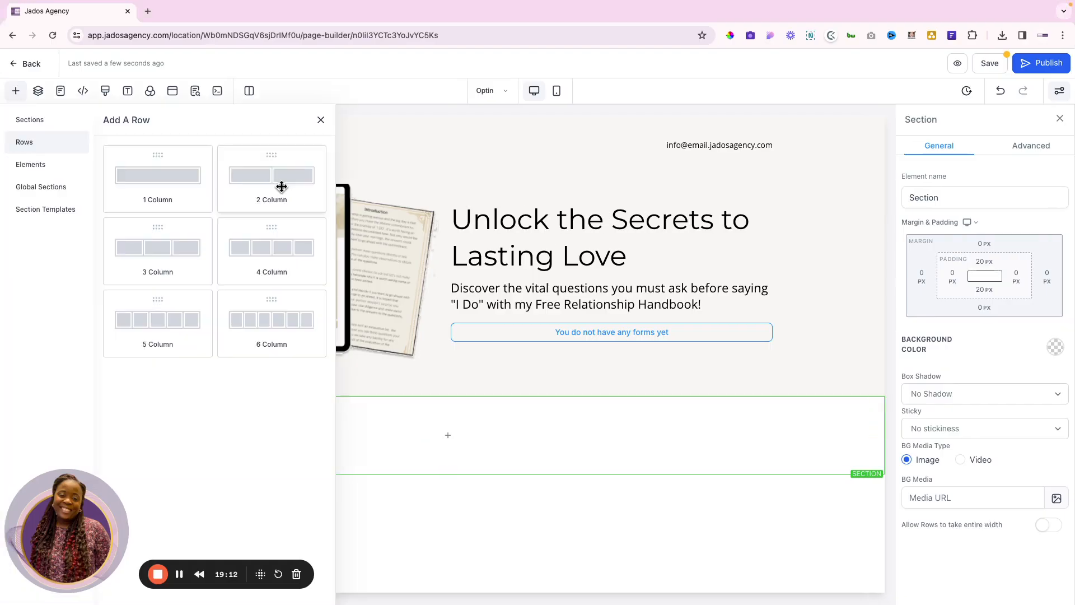
{"action": "left_click", "coordinate": [281, 183]}
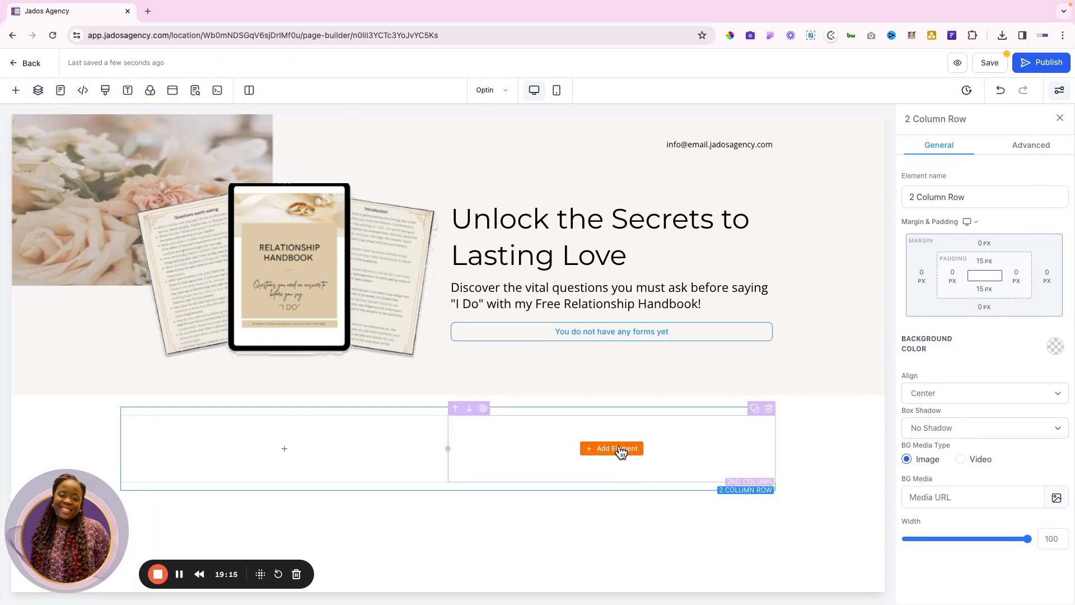
{"action": "left_click", "coordinate": [825, 412]}
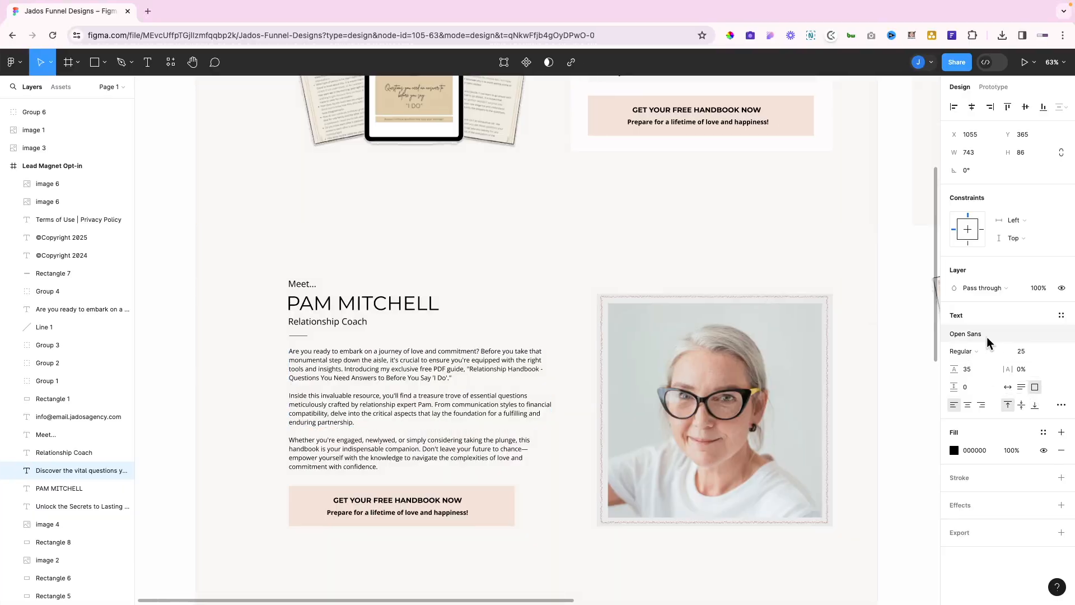
Give the new section a custom light background using Rectangle 6's hex colour from Figma
{"action": "left_click", "coordinate": [859, 325]}
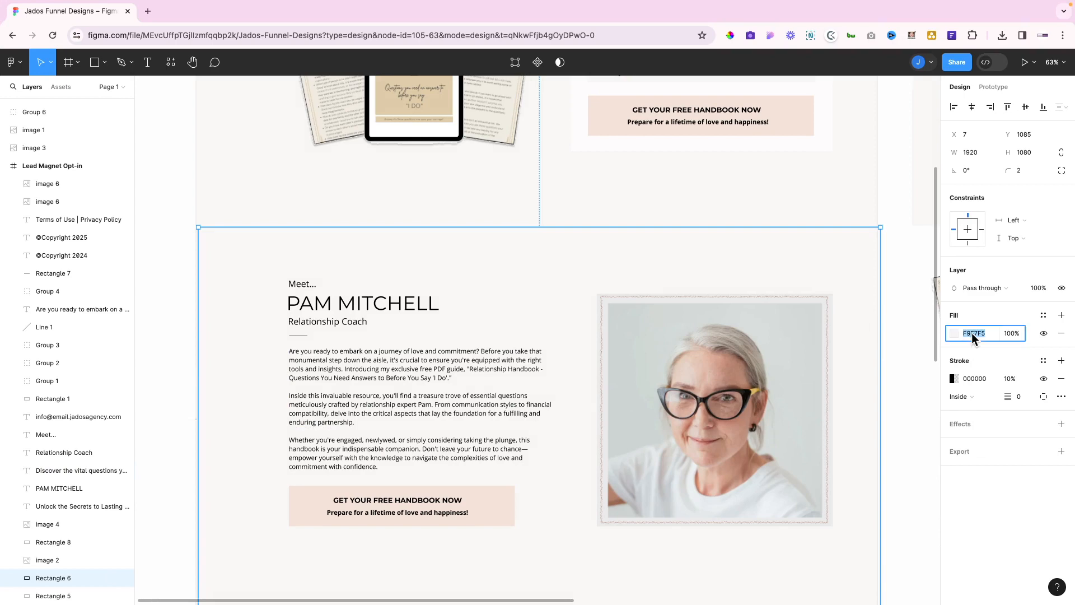
{"action": "key", "text": "ctrl+Left"}
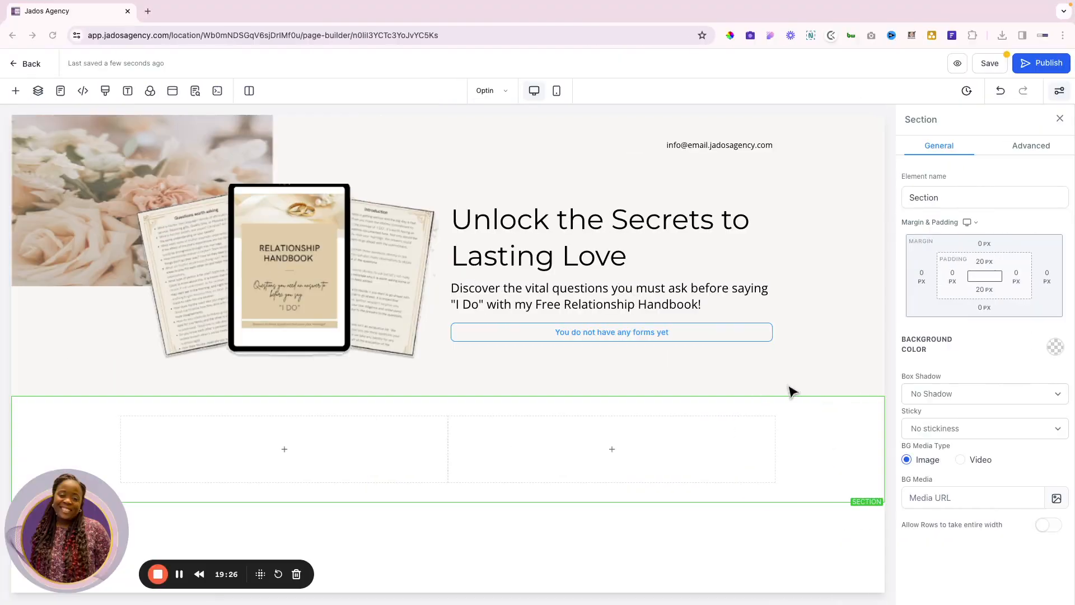
{"action": "left_click", "coordinate": [1055, 347]}
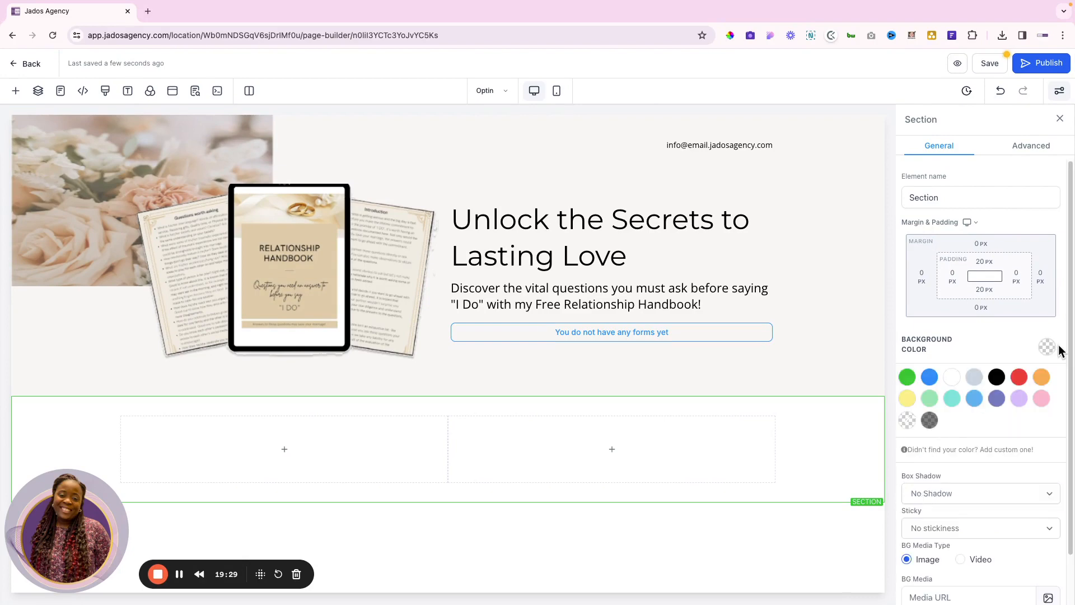
{"action": "left_click", "coordinate": [994, 449]}
{"action": "double_click", "coordinate": [921, 493]}
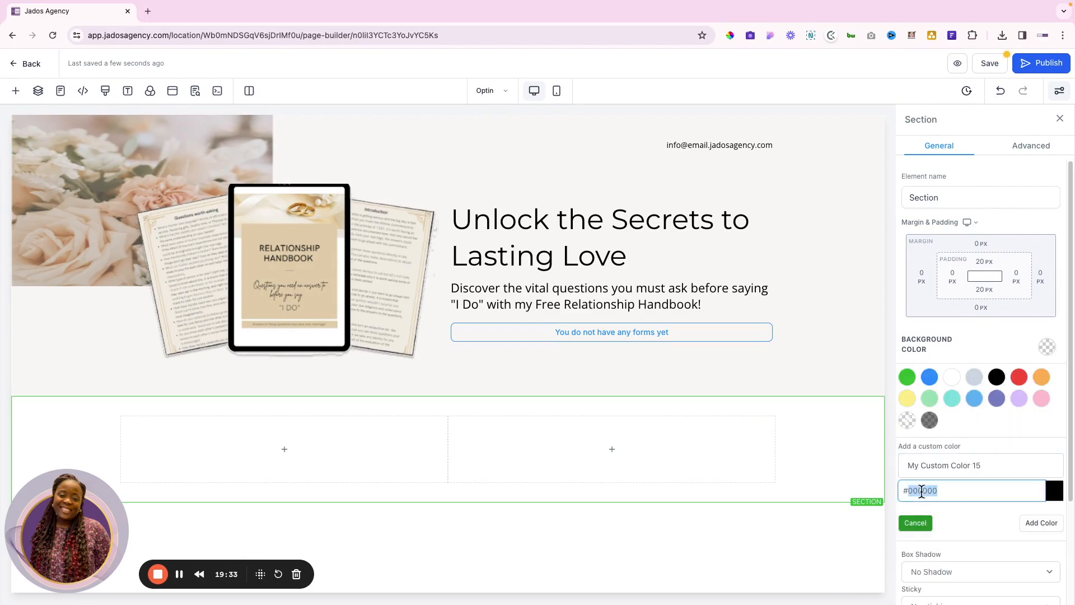
{"action": "key", "text": "ctrl+v"}
{"action": "left_click", "coordinate": [1041, 522]}
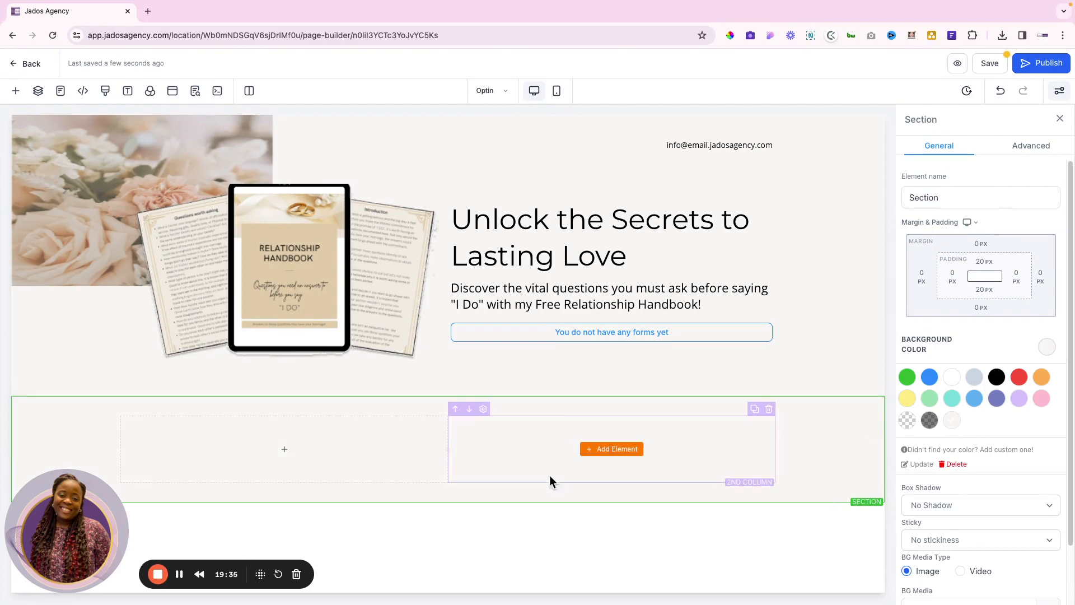
Add an Image element to the section's right column
{"action": "left_click", "coordinate": [611, 450]}
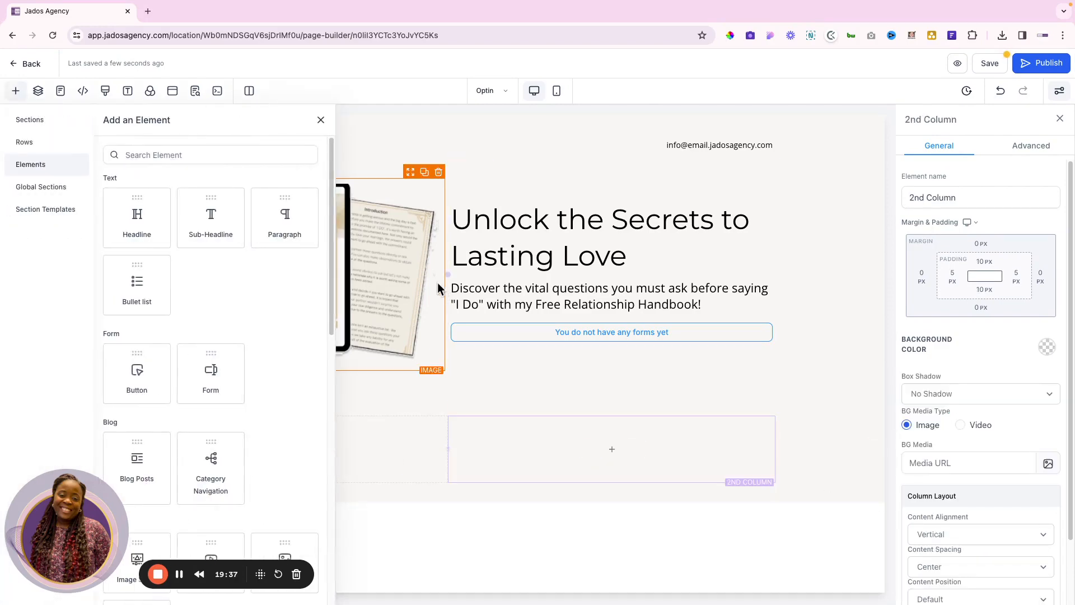
{"action": "scroll", "coordinate": [204, 340], "scroll_direction": "down", "scroll_amount": 2}
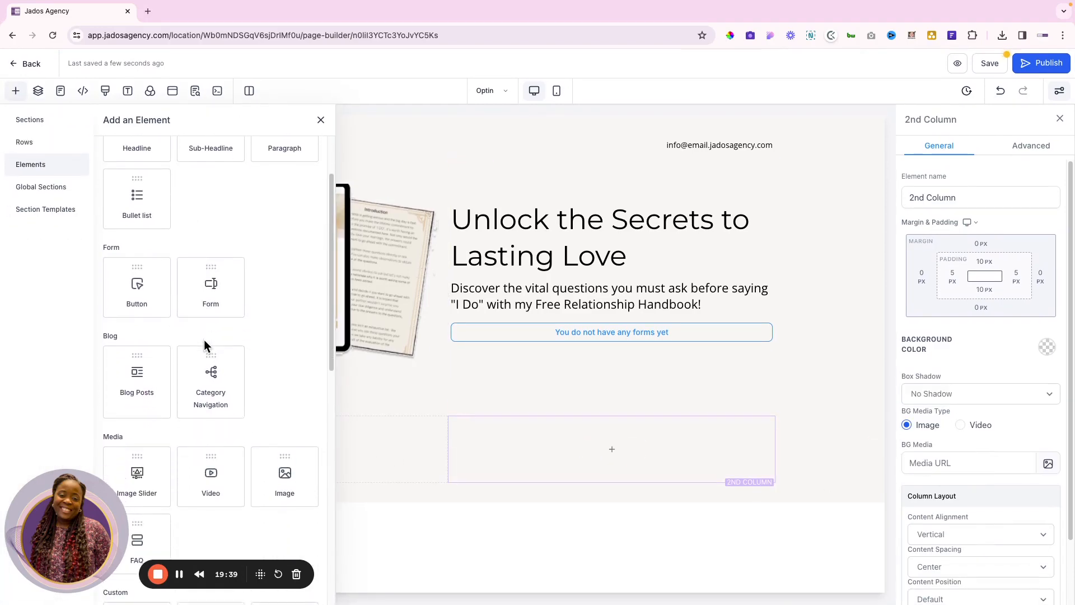
{"action": "left_click", "coordinate": [284, 474]}
Place the portrait pam_section1.jpeg from the Lead Magnet - Pam folder into the right-column image
{"action": "left_click", "coordinate": [1052, 502]}
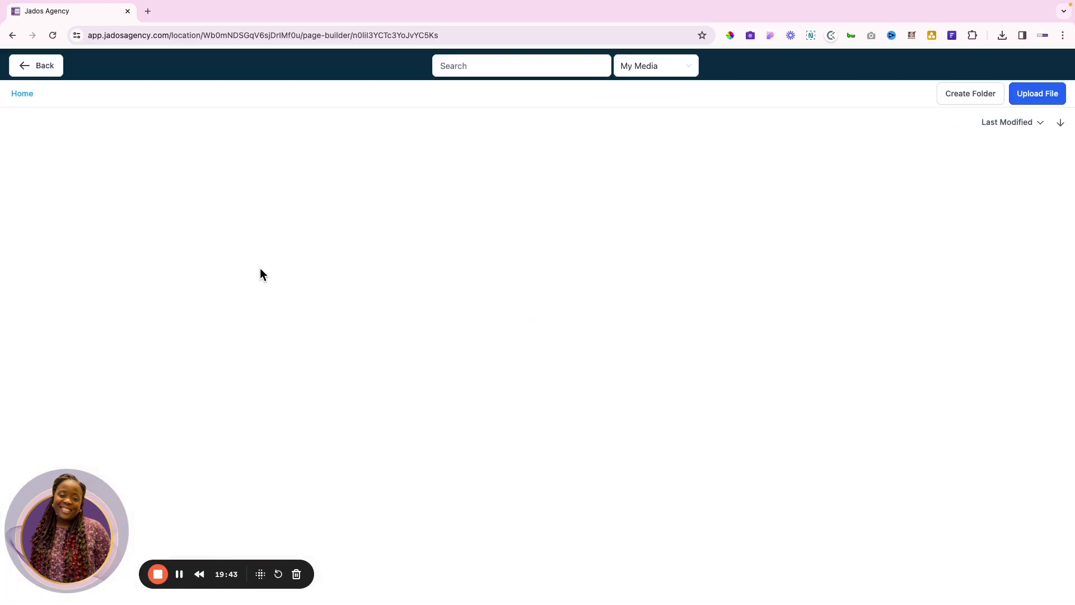
{"action": "left_click", "coordinate": [142, 179]}
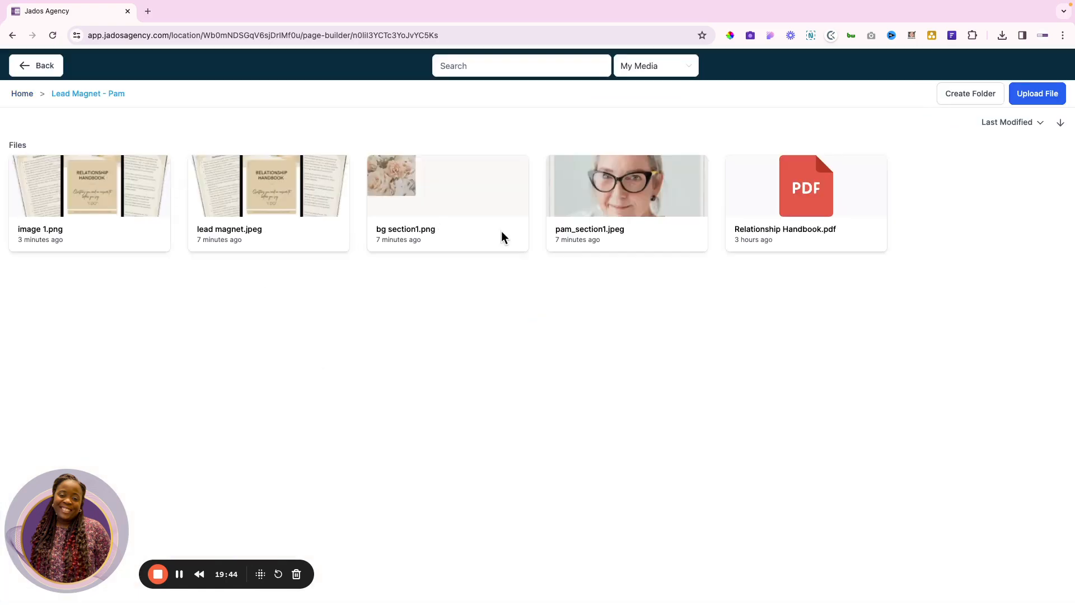
{"action": "left_click", "coordinate": [610, 203]}
{"action": "scroll", "coordinate": [506, 392], "scroll_direction": "down", "scroll_amount": 3}
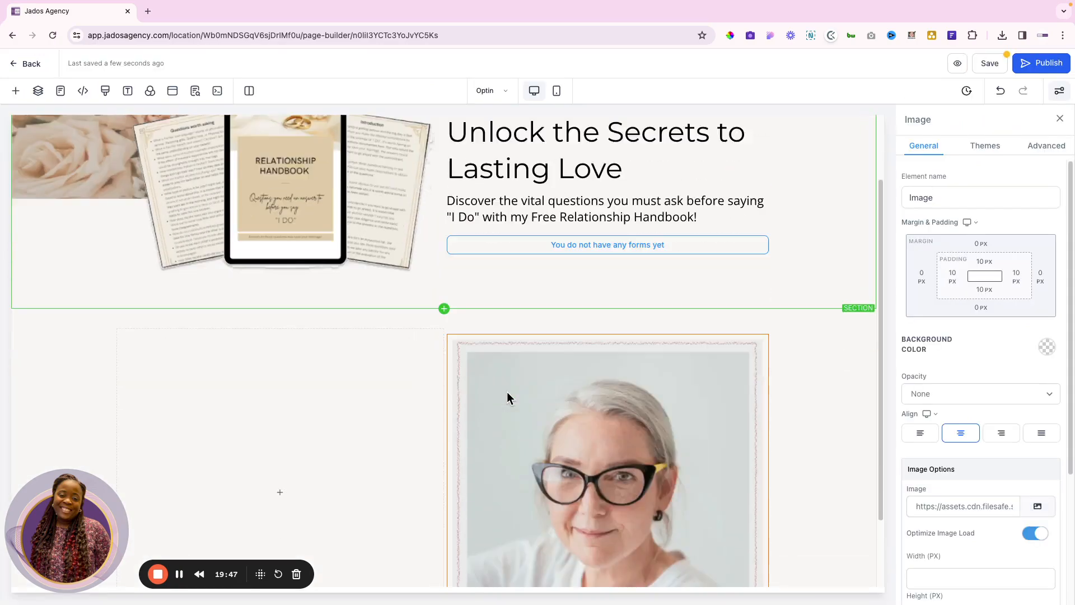
{"action": "key", "text": "ctrl+Right"}
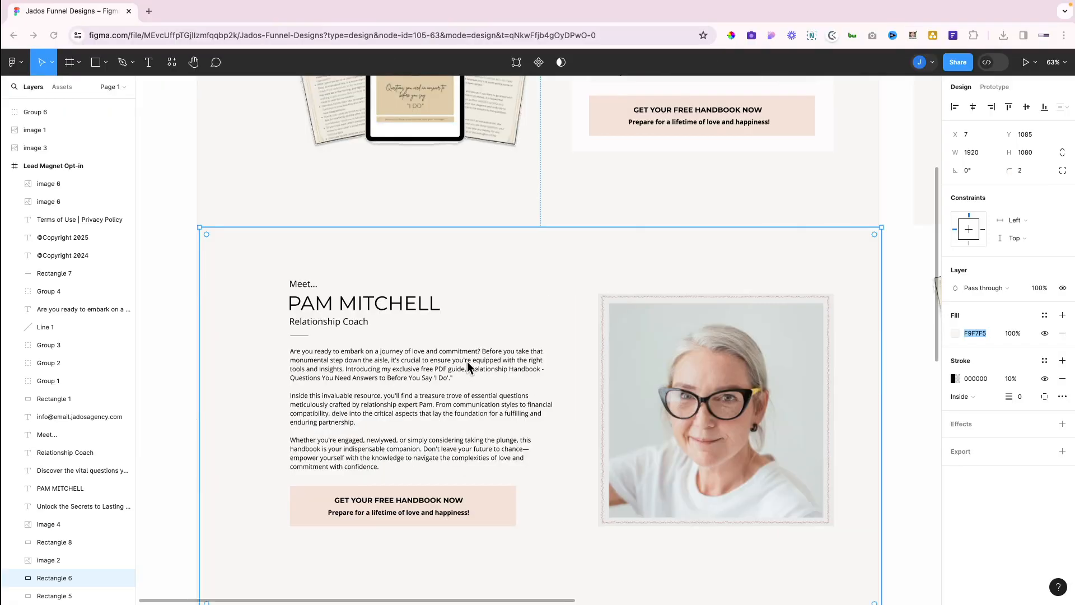
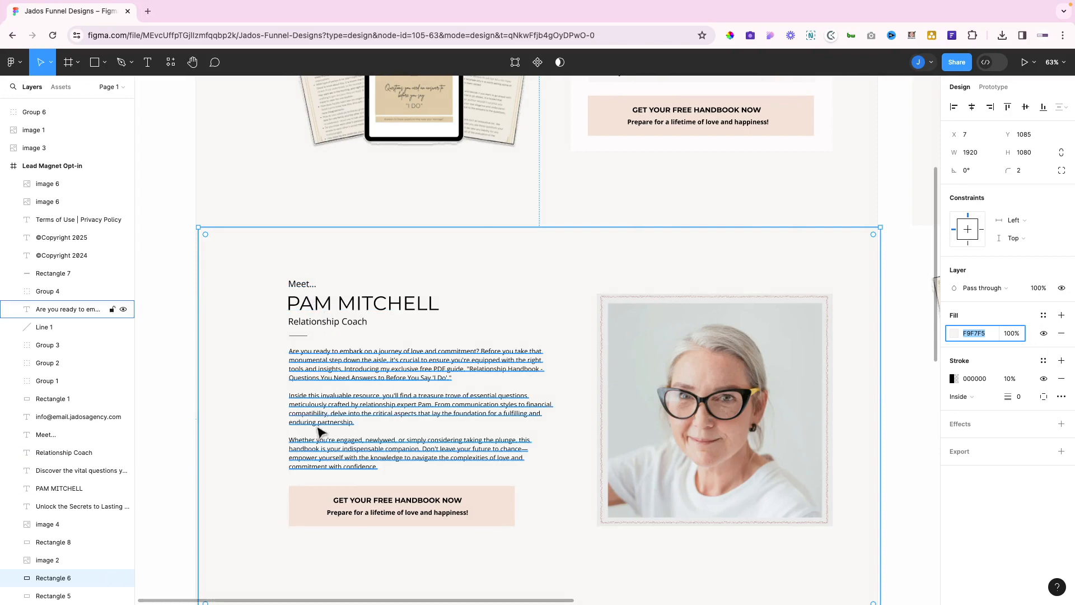
Add a paragraph reading 'Meet...' to the empty left column beside the portrait
{"action": "key", "text": "ctrl+Left"}
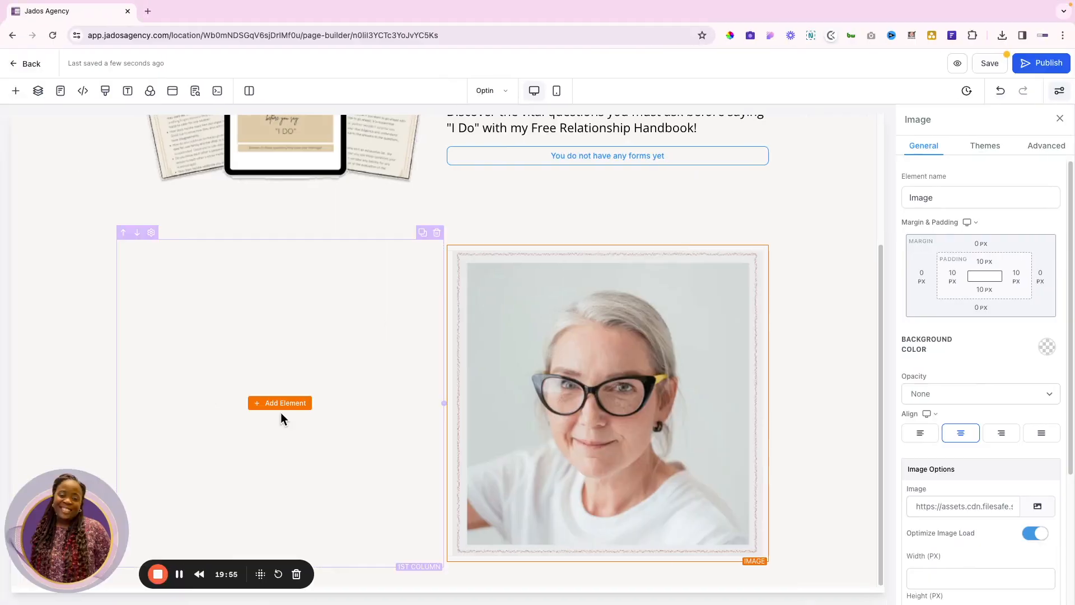
{"action": "left_click", "coordinate": [281, 407]}
{"action": "scroll", "coordinate": [219, 263], "scroll_direction": "up", "scroll_amount": 2}
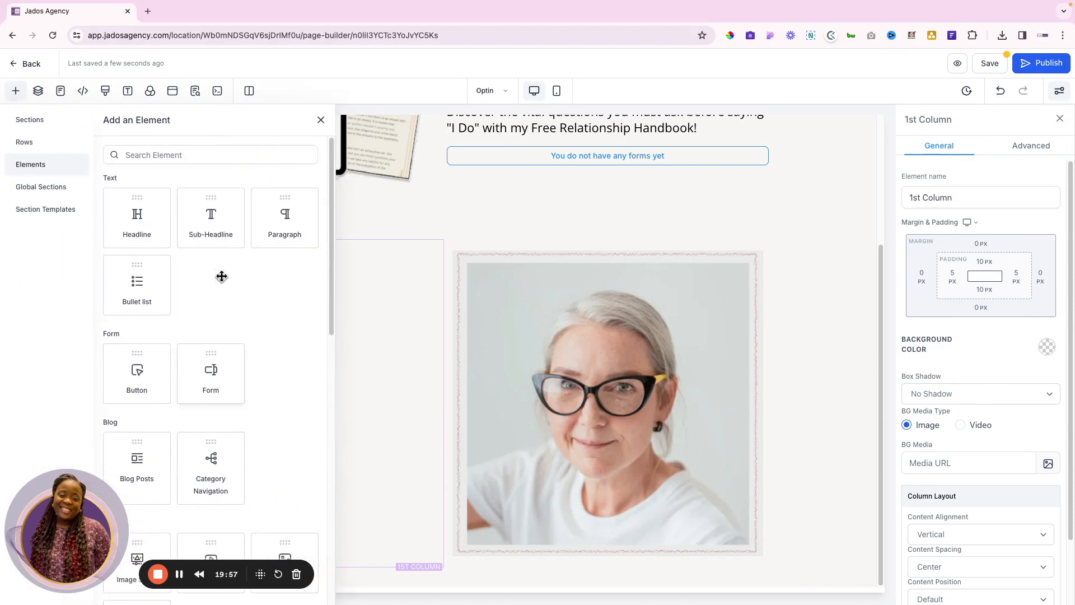
{"action": "left_click", "coordinate": [283, 225]}
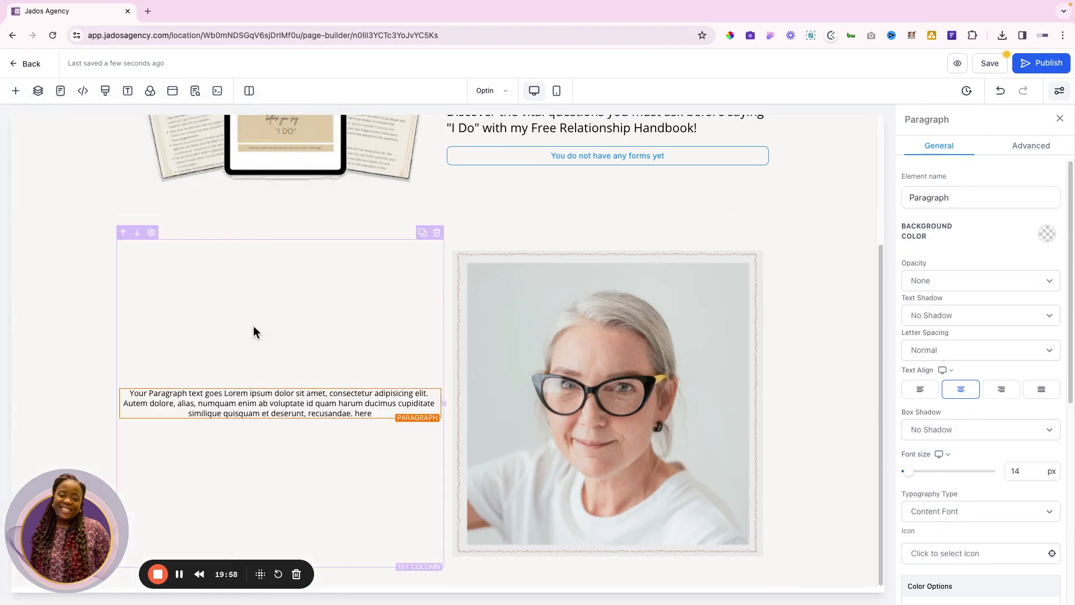
{"action": "triple_click", "coordinate": [240, 405]}
{"action": "type", "text": "Me"}
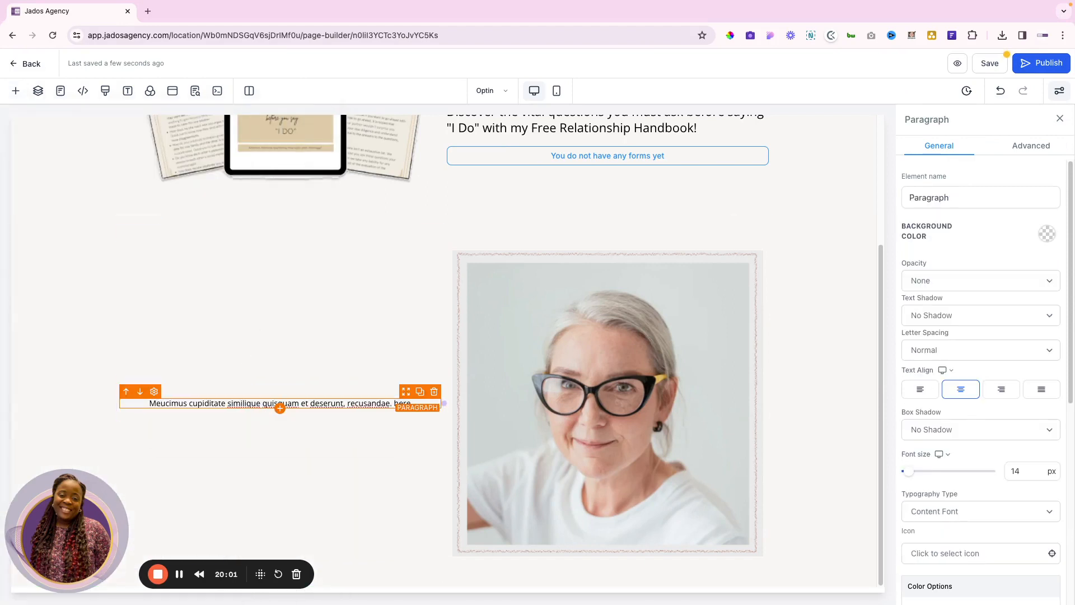
{"action": "triple_click", "coordinate": [226, 405]}
{"action": "type", "text": "Meet"}
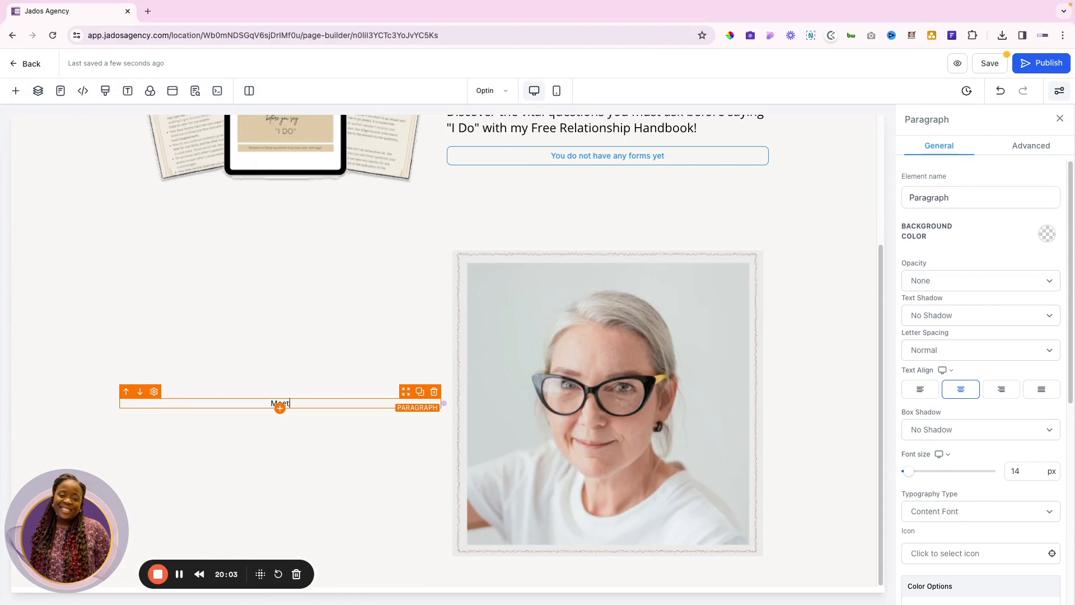
Left-align the Meet... paragraph and set its font size to 22
{"action": "left_click", "coordinate": [920, 389]}
{"action": "left_click", "coordinate": [1016, 472]}
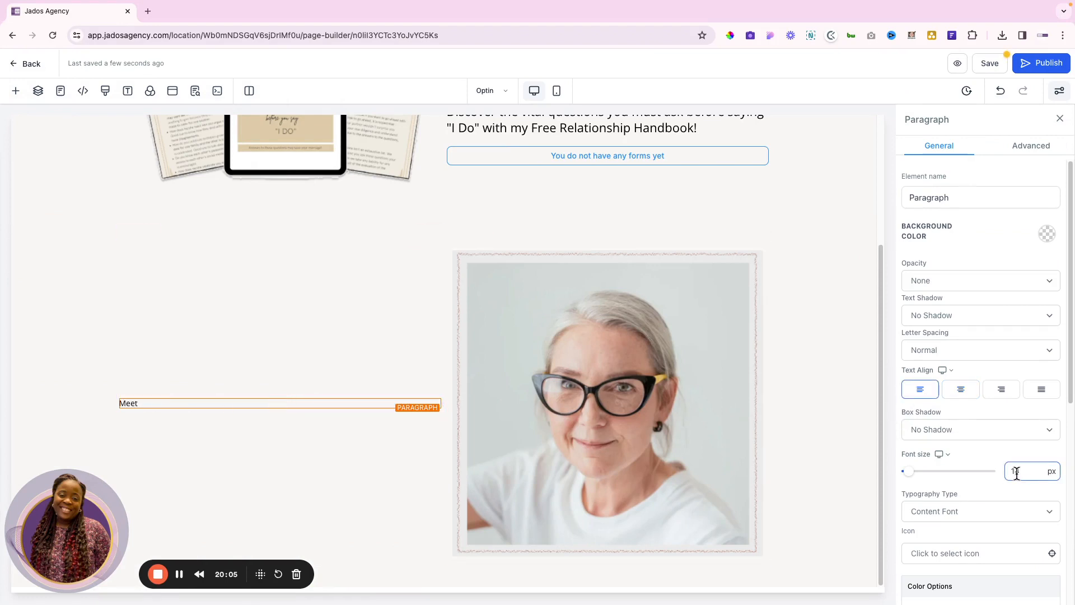
{"action": "type", "text": "22"}
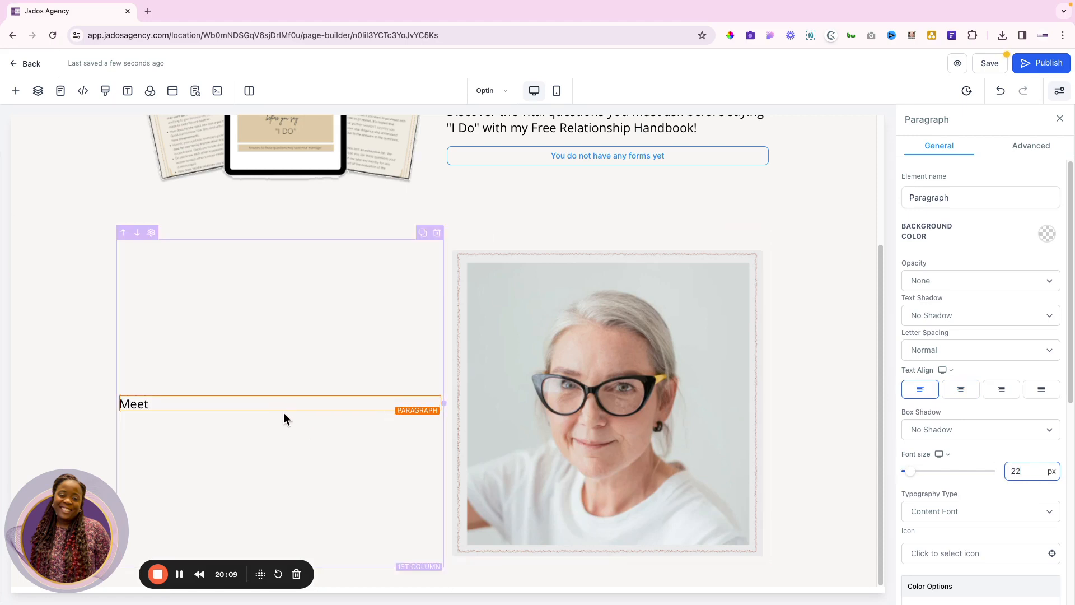
{"action": "left_click", "coordinate": [209, 401]}
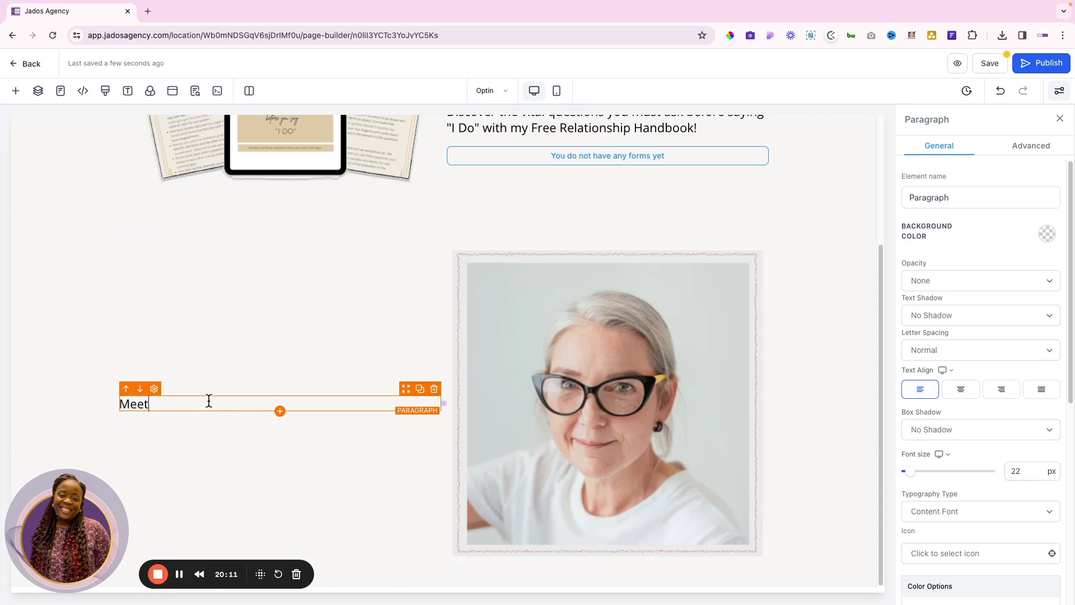
{"action": "left_click", "coordinate": [280, 411]}
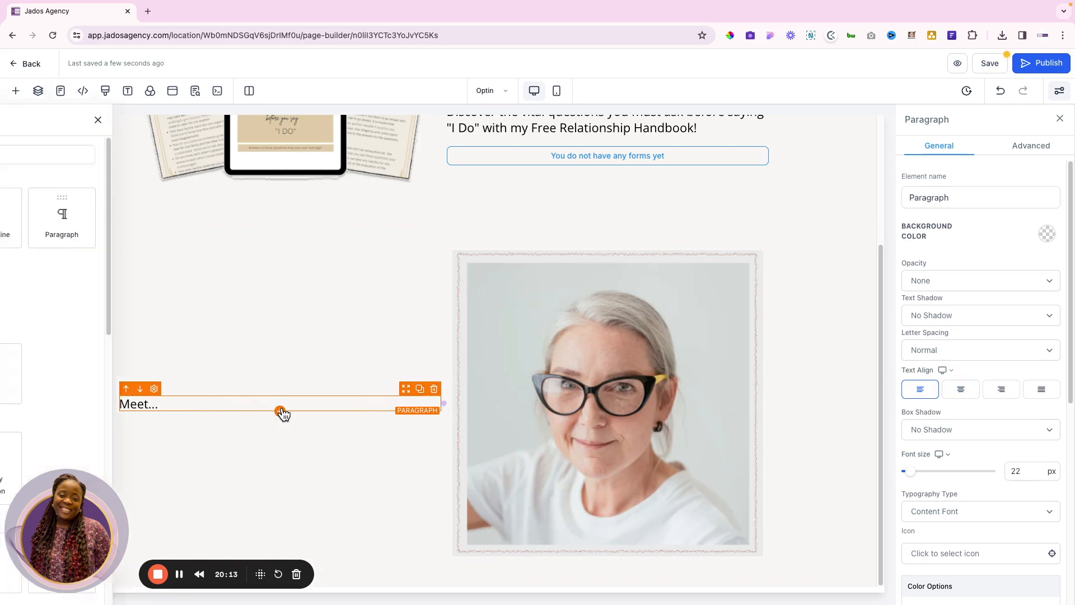
Add a Headline element below Meet... and check the existing headline and paragraph styling
{"action": "left_click", "coordinate": [142, 220]}
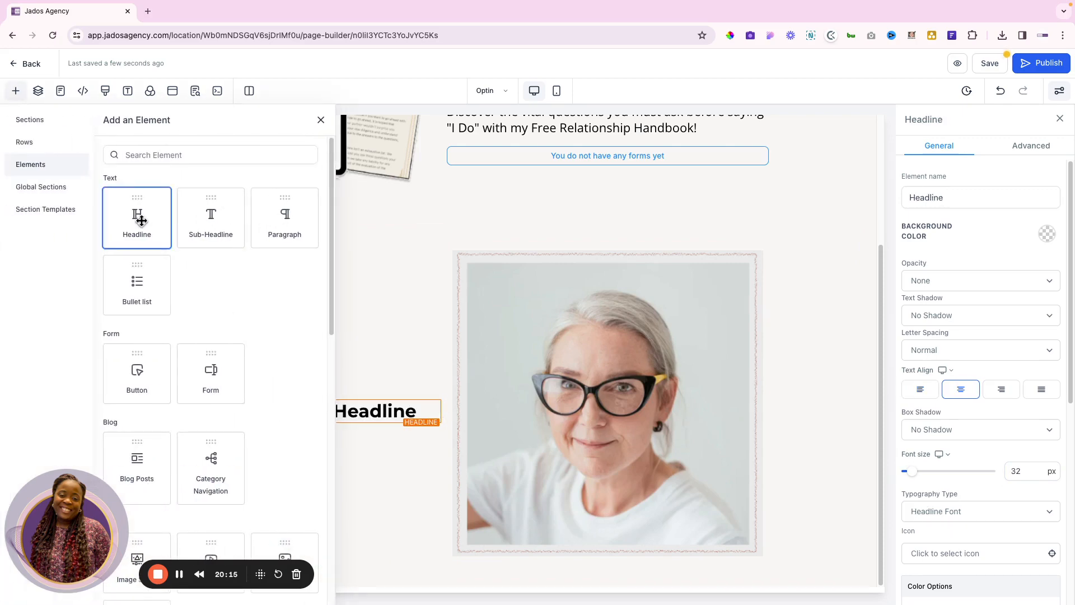
{"action": "scroll", "coordinate": [413, 271], "scroll_direction": "up", "scroll_amount": 3}
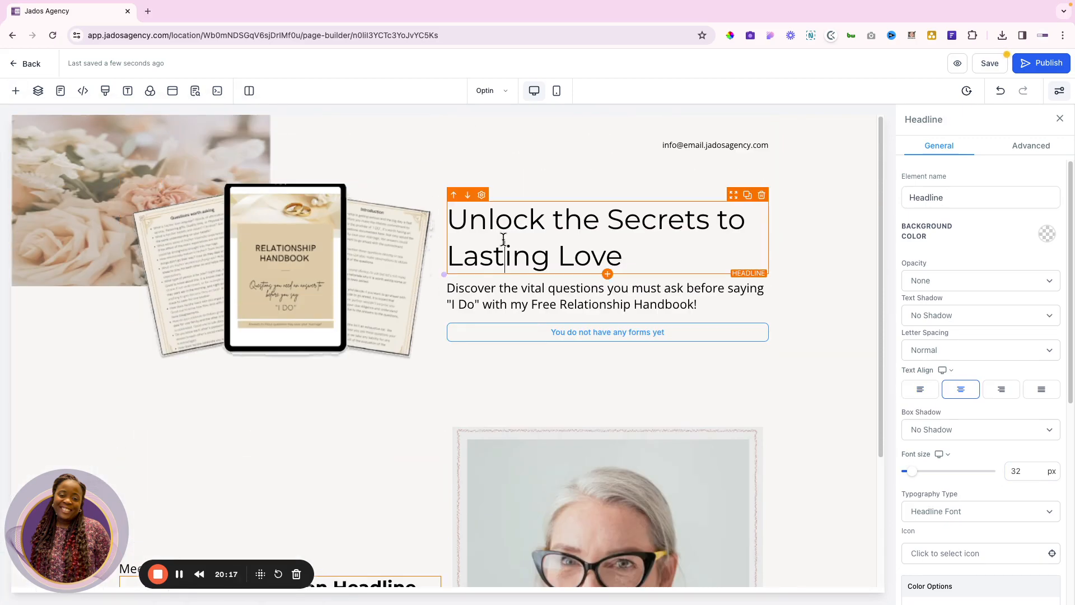
{"action": "triple_click", "coordinate": [590, 226]}
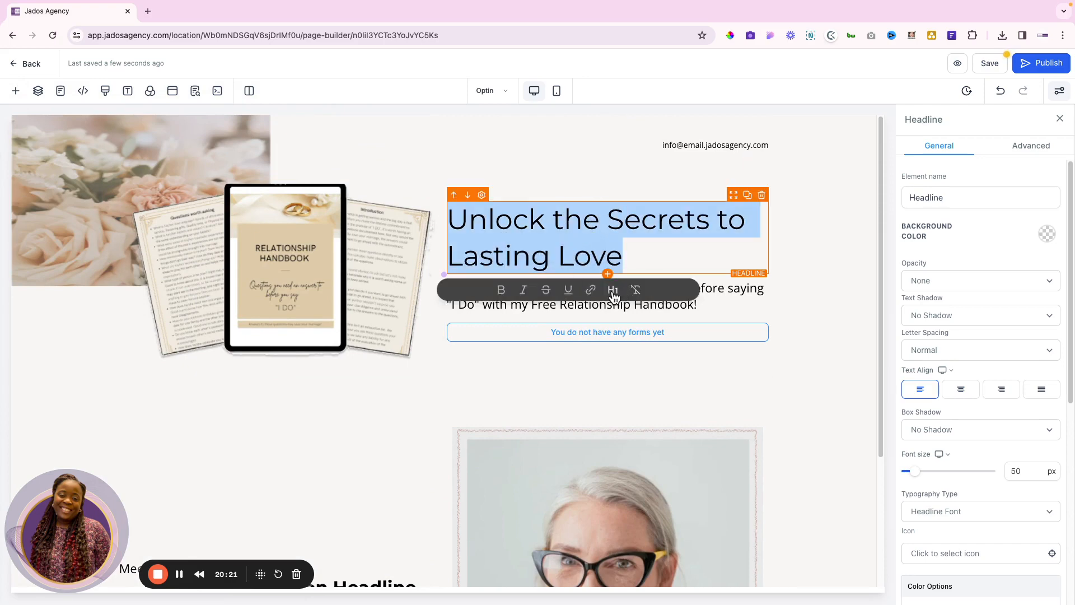
{"action": "left_click", "coordinate": [745, 290]}
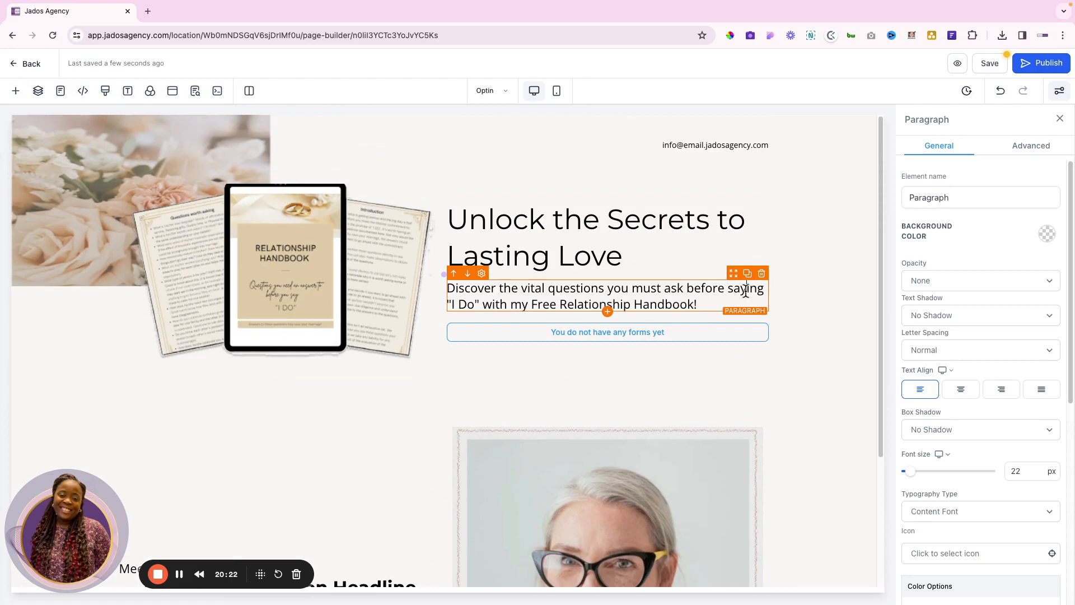
{"action": "triple_click", "coordinate": [629, 290]}
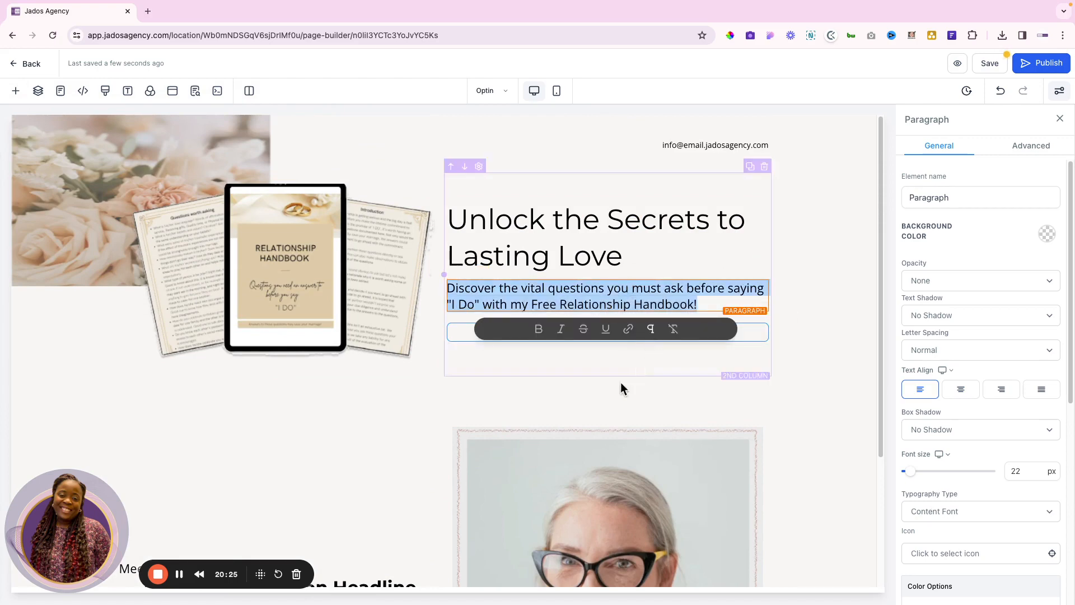
{"action": "scroll", "coordinate": [607, 394], "scroll_direction": "down", "scroll_amount": 3}
Make the new headline non-bold, left-aligned and a Heading 2
{"action": "left_click", "coordinate": [279, 412]}
{"action": "double_click", "coordinate": [279, 412]}
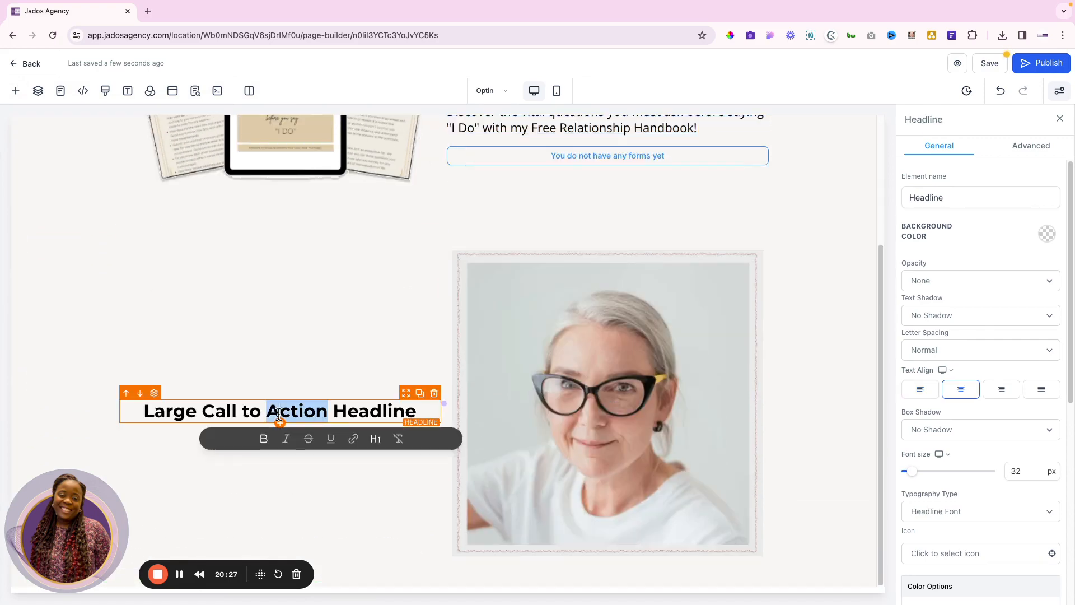
{"action": "triple_click", "coordinate": [279, 412]}
{"action": "left_click", "coordinate": [247, 440]}
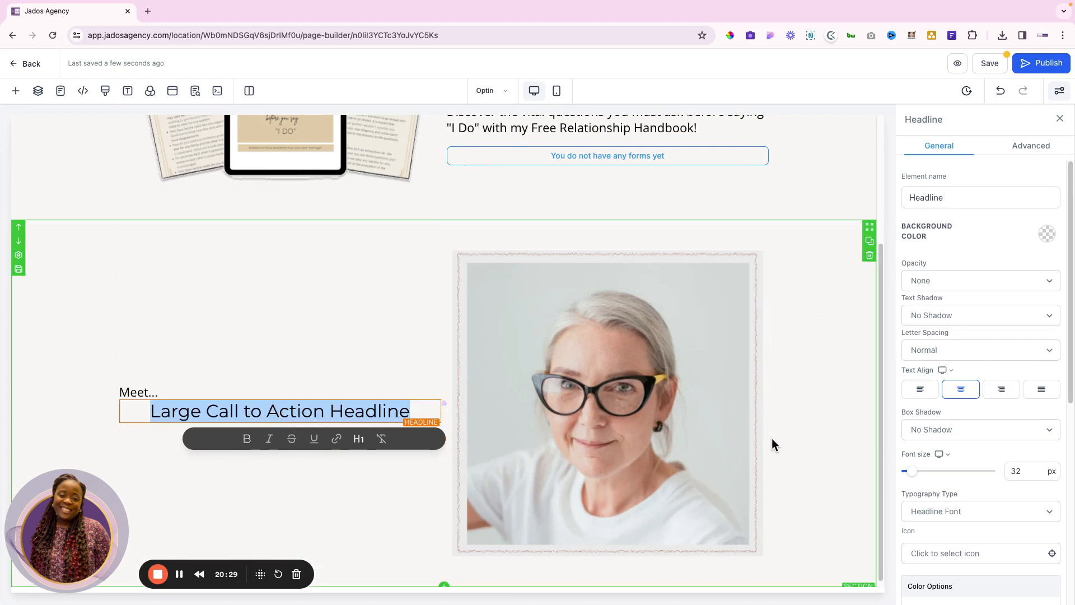
{"action": "left_click", "coordinate": [921, 390]}
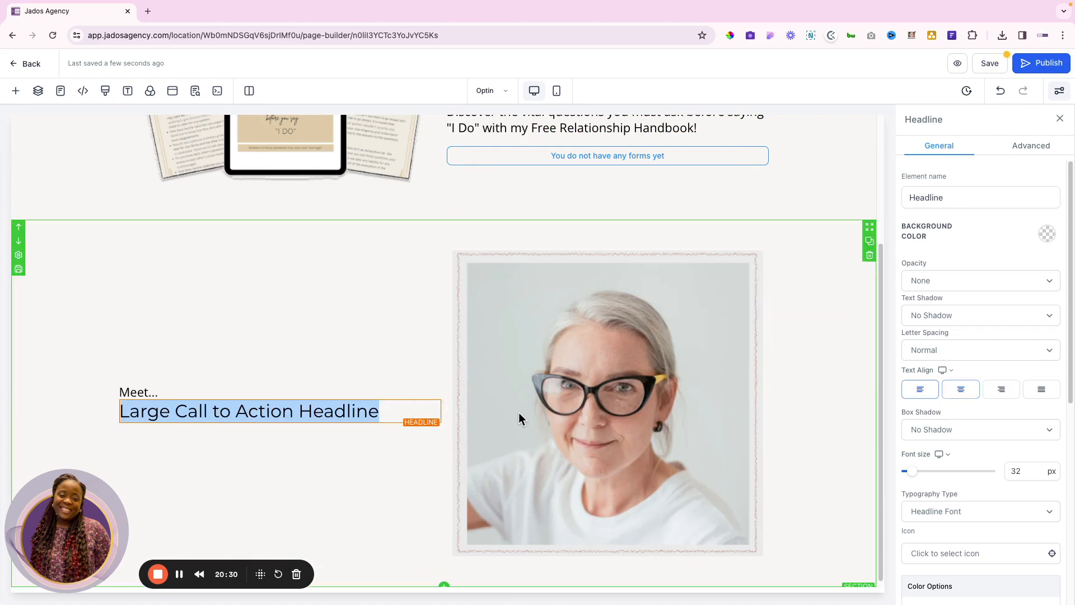
{"action": "left_click", "coordinate": [258, 410]}
{"action": "triple_click", "coordinate": [257, 411]}
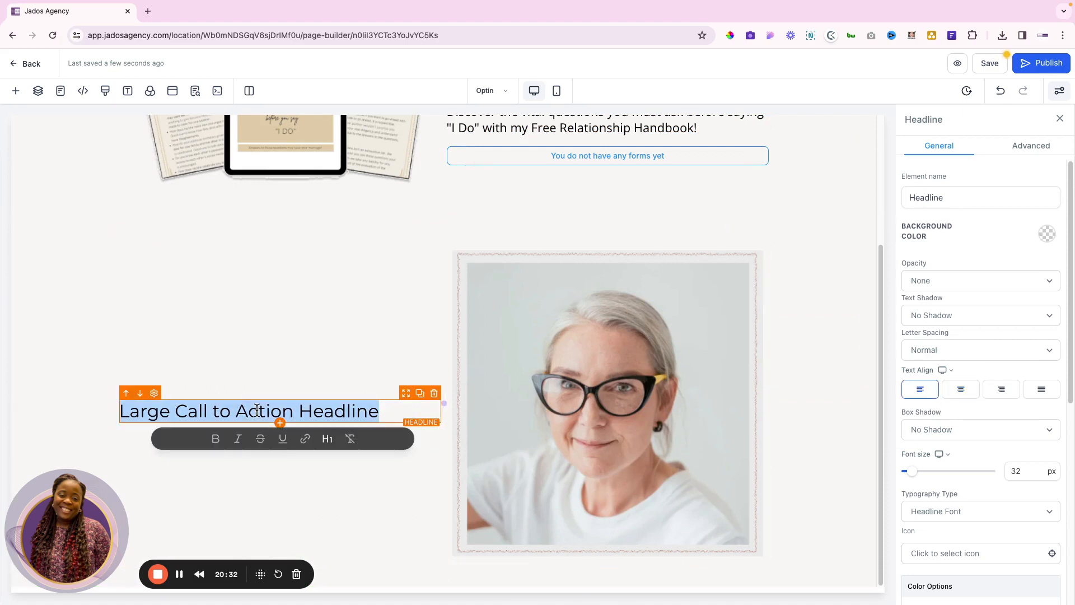
{"action": "left_click", "coordinate": [327, 438]}
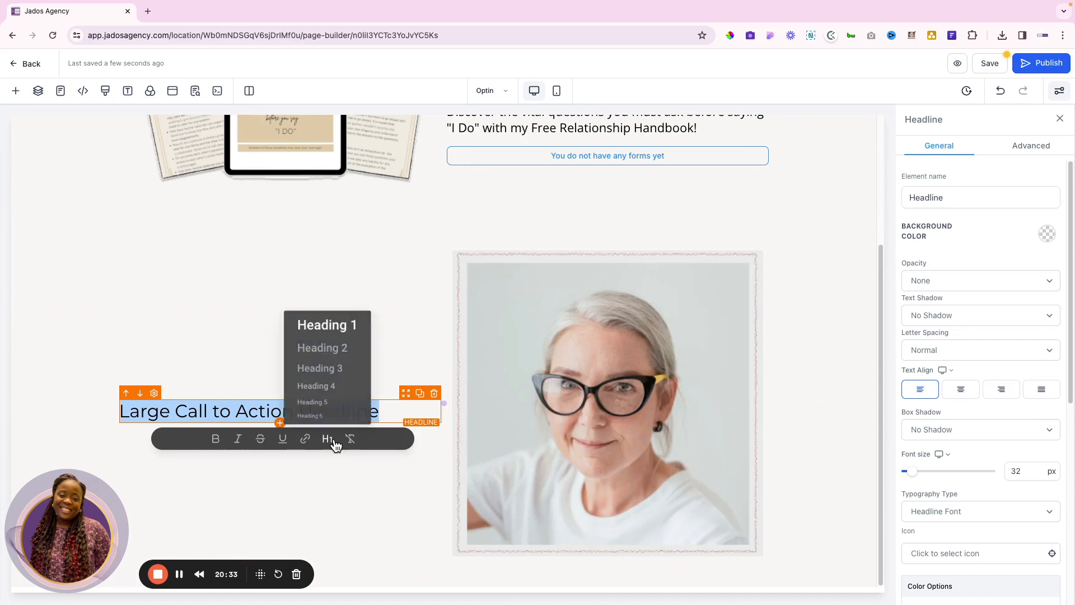
{"action": "left_click", "coordinate": [322, 347]}
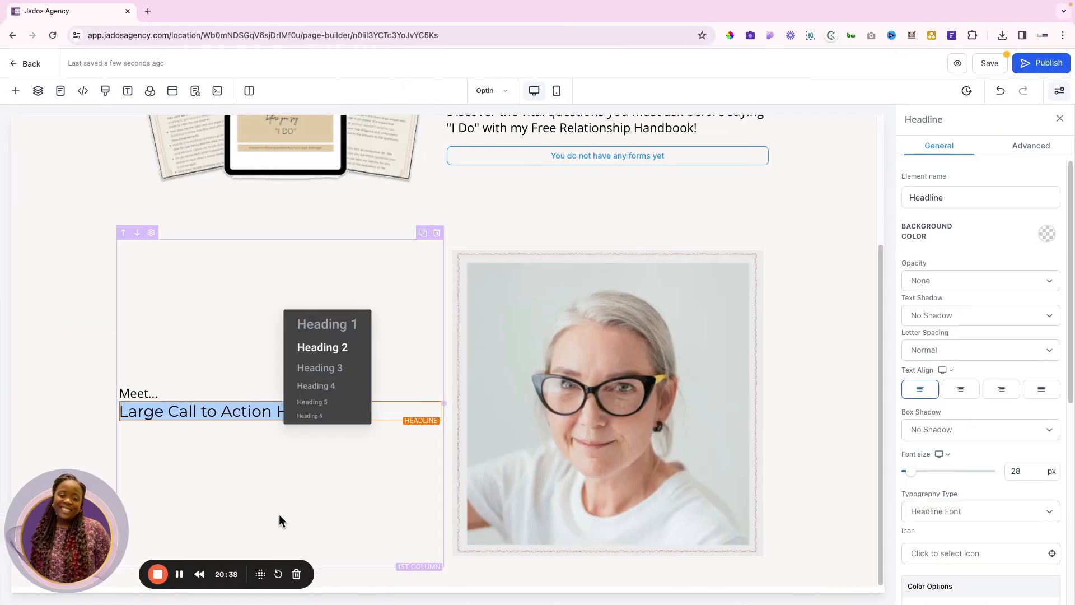
Replace the placeholder headline with the coach's name copied from the Figma design
{"action": "left_click", "coordinate": [320, 486]}
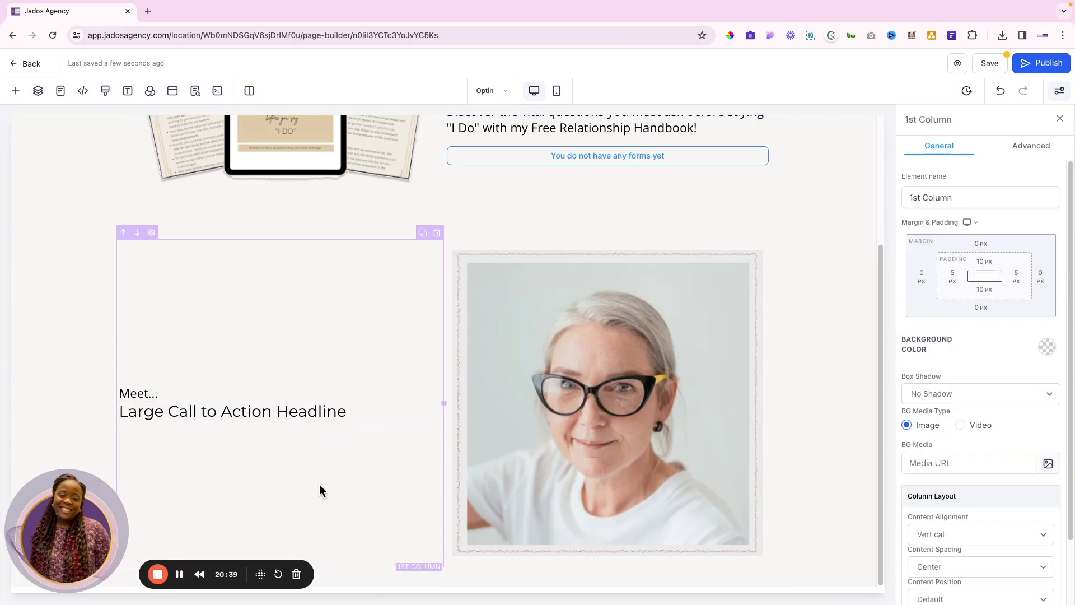
{"action": "key", "text": "ctrl+Right"}
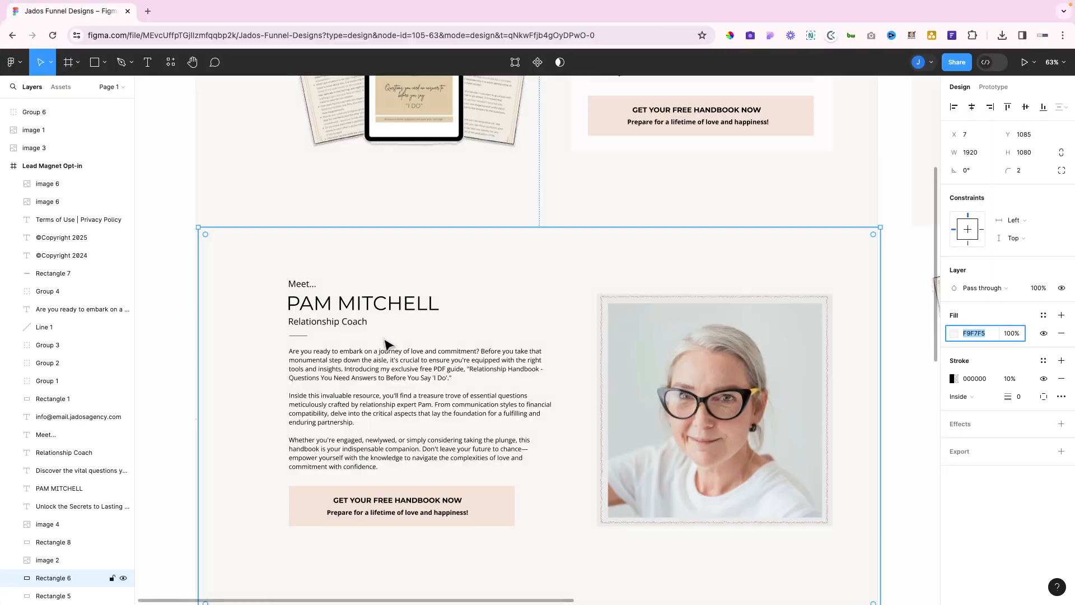
{"action": "double_click", "coordinate": [389, 296]}
{"action": "key", "text": "ctrl+c"}
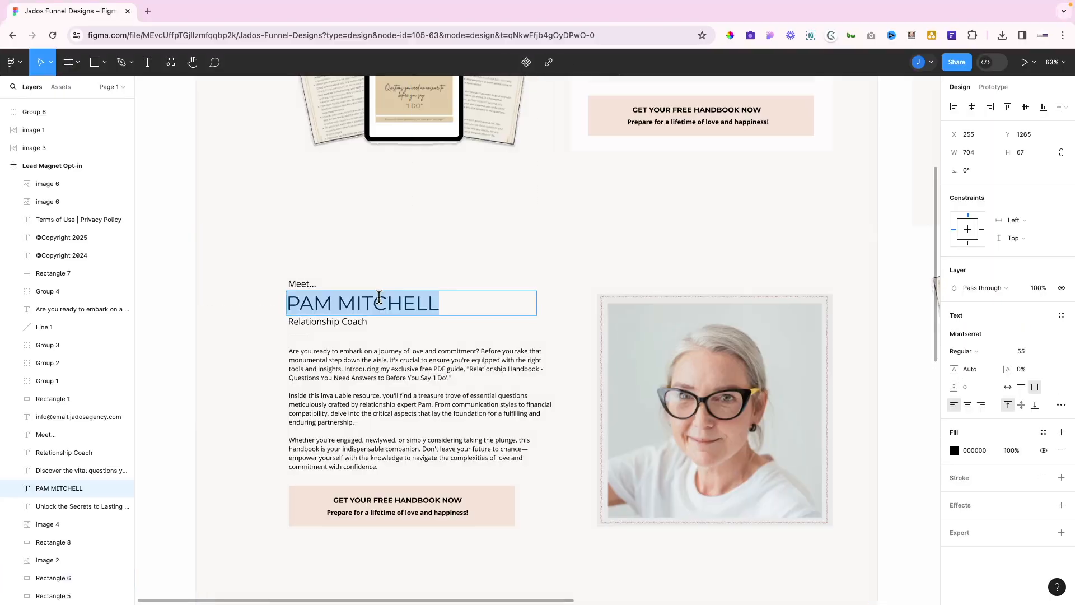
{"action": "key", "text": "ctrl+Left"}
{"action": "triple_click", "coordinate": [218, 414]}
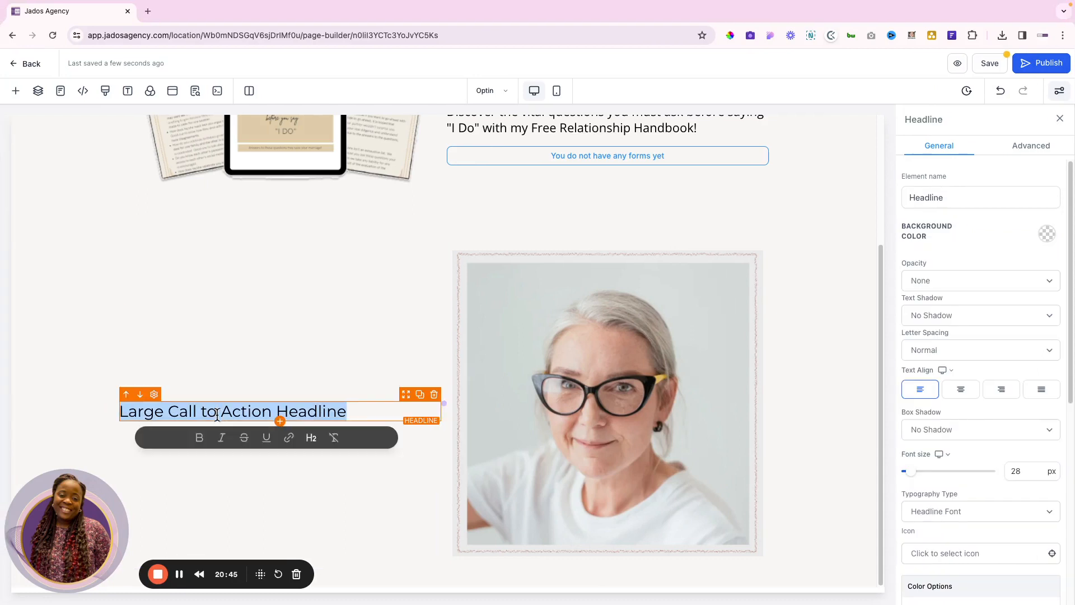
{"action": "key", "text": "ctrl+v"}
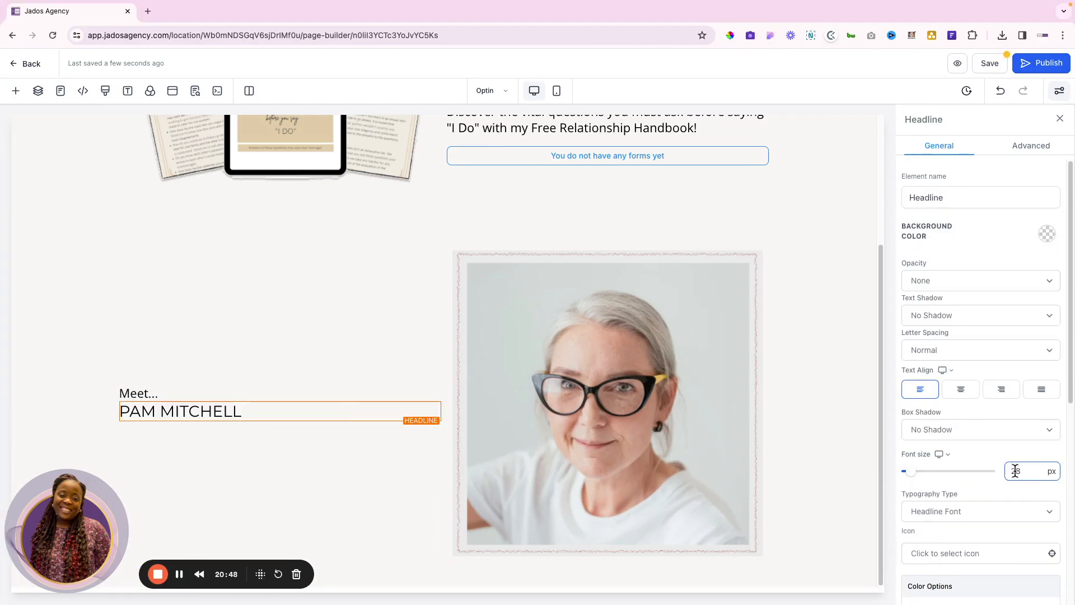
{"action": "type", "text": "3"}
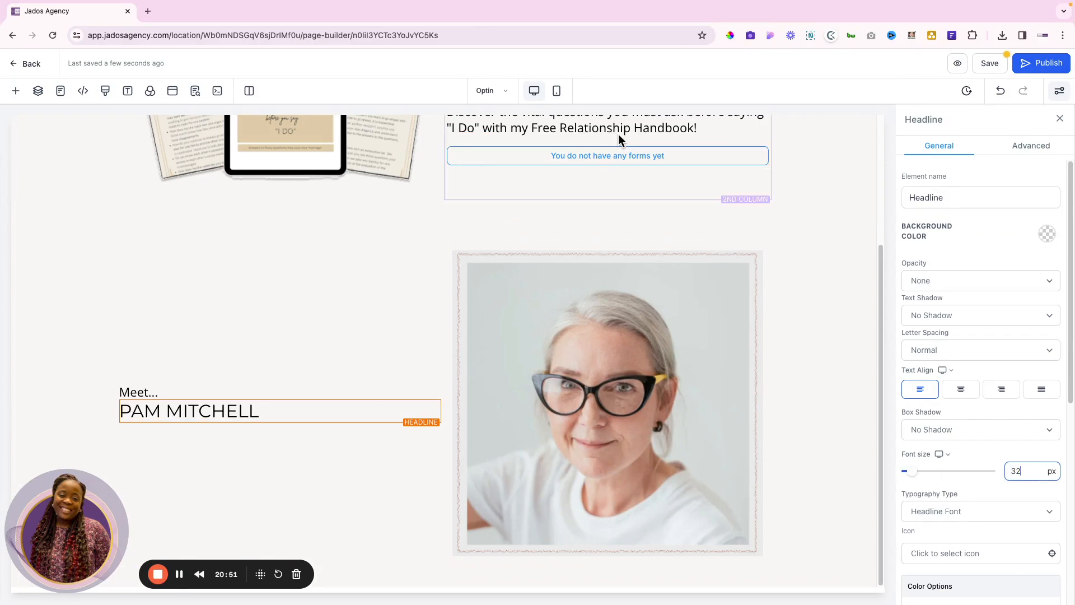
Enlarge the coach-name headline to 50 px, comparing it against Figma
{"action": "scroll", "coordinate": [616, 200], "scroll_direction": "up", "scroll_amount": 3}
{"action": "left_click", "coordinate": [572, 148]}
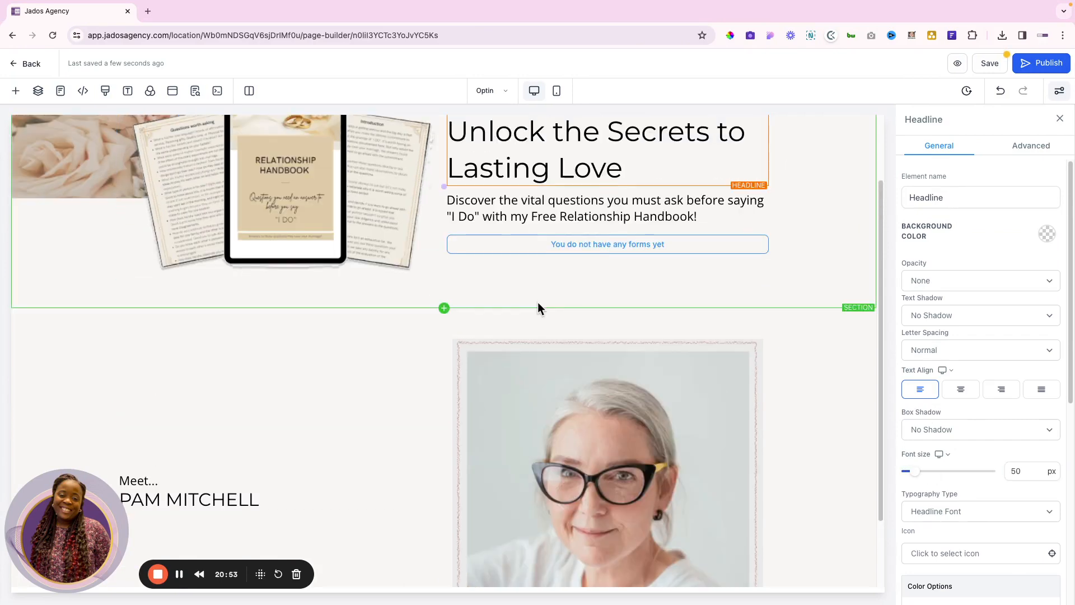
{"action": "scroll", "coordinate": [537, 307], "scroll_direction": "down", "scroll_amount": 2}
{"action": "left_click", "coordinate": [227, 410]}
{"action": "key", "text": "ctrl+Right"}
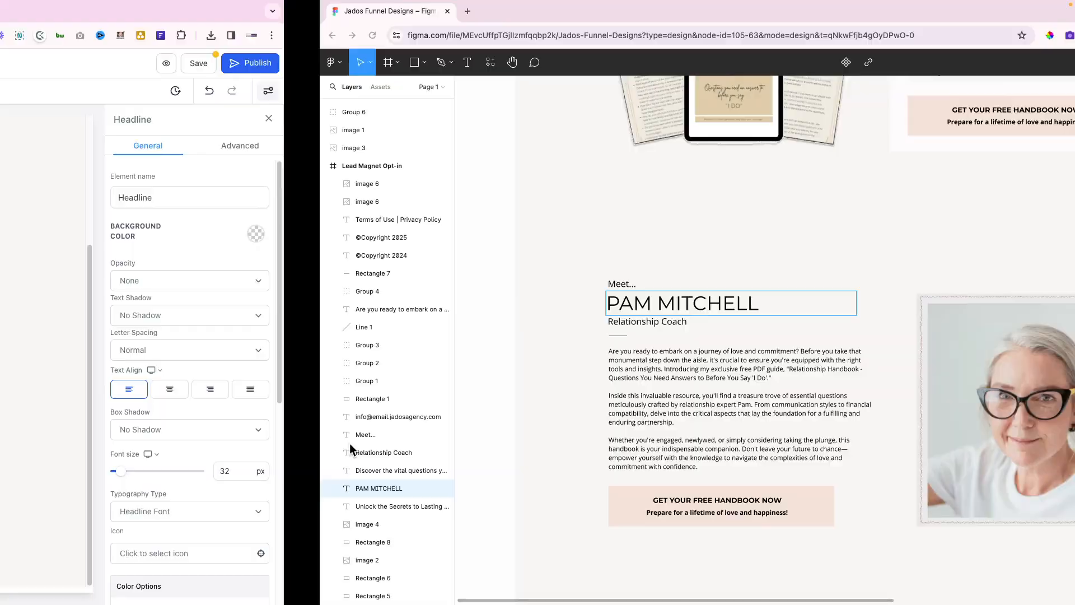
{"action": "key", "text": "ctrl+Left"}
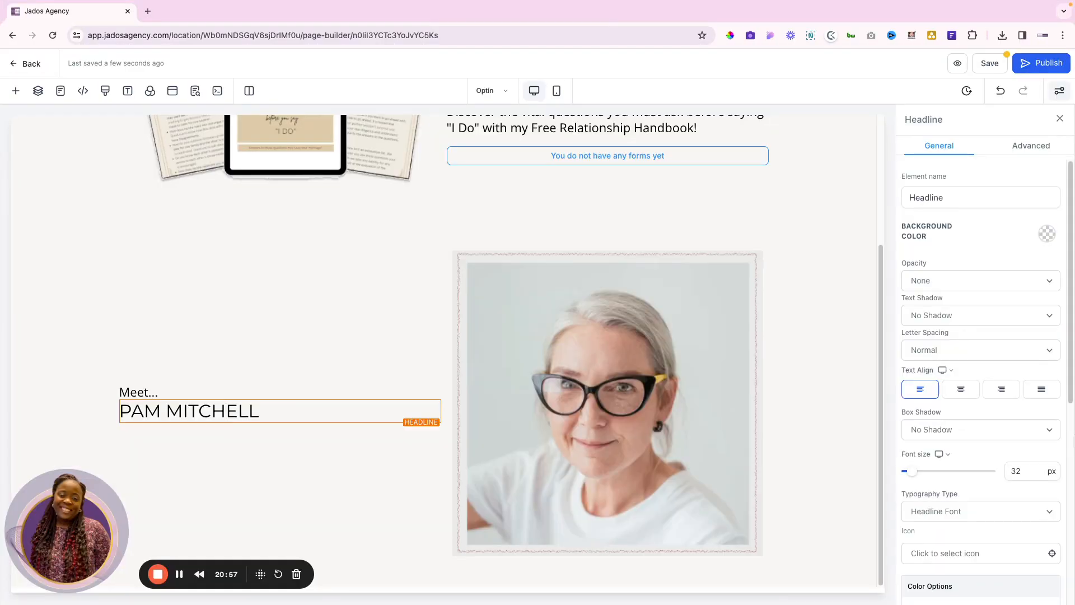
{"action": "left_click", "coordinate": [1015, 472]}
{"action": "type", "text": "50"}
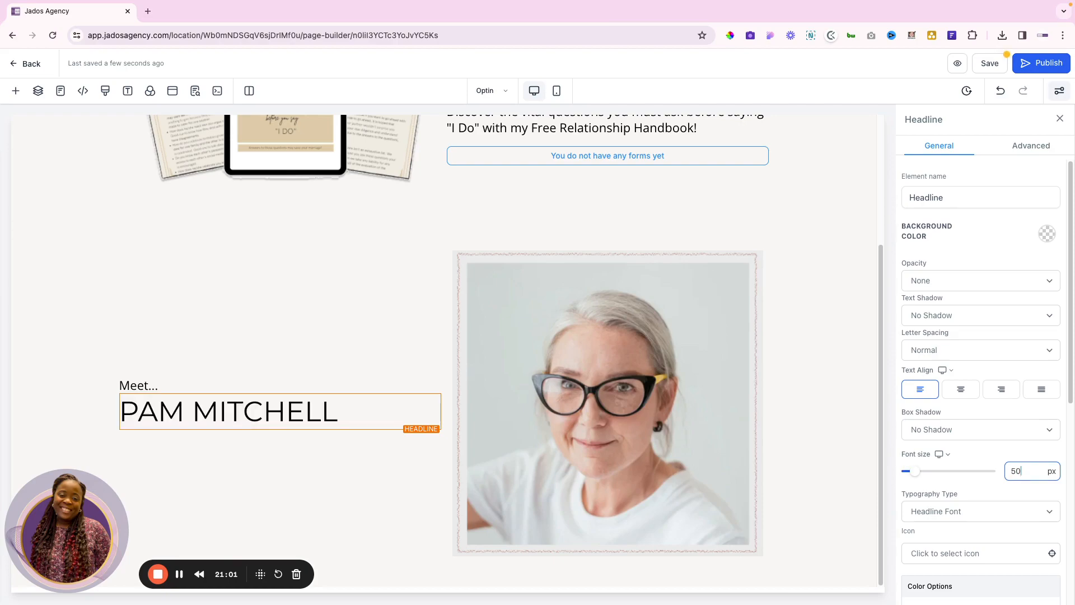
{"action": "key", "text": "ctrl+Right"}
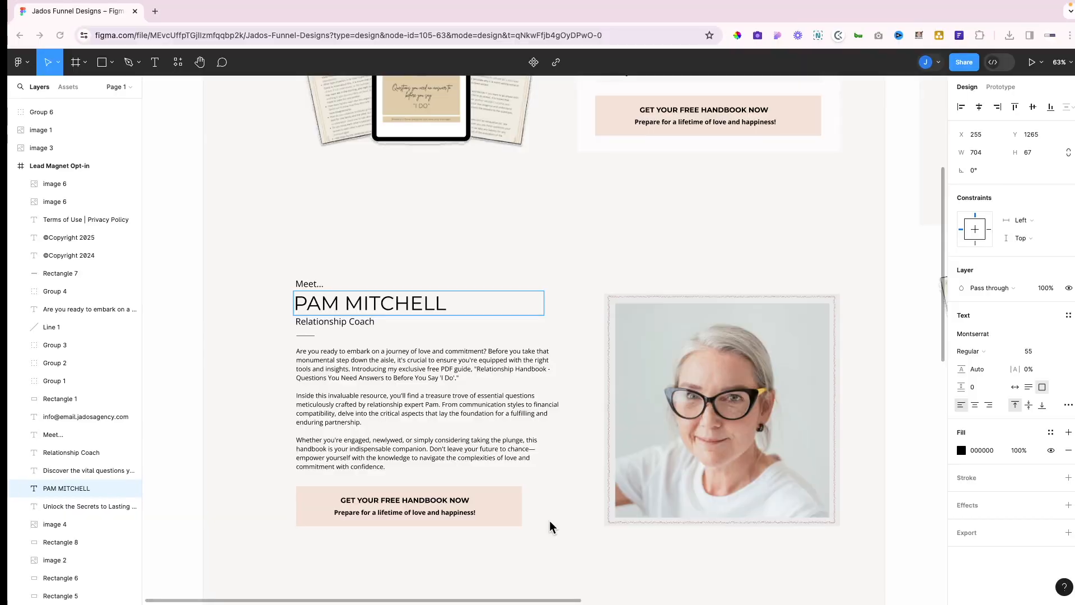
{"action": "key", "text": "ctrl+Left"}
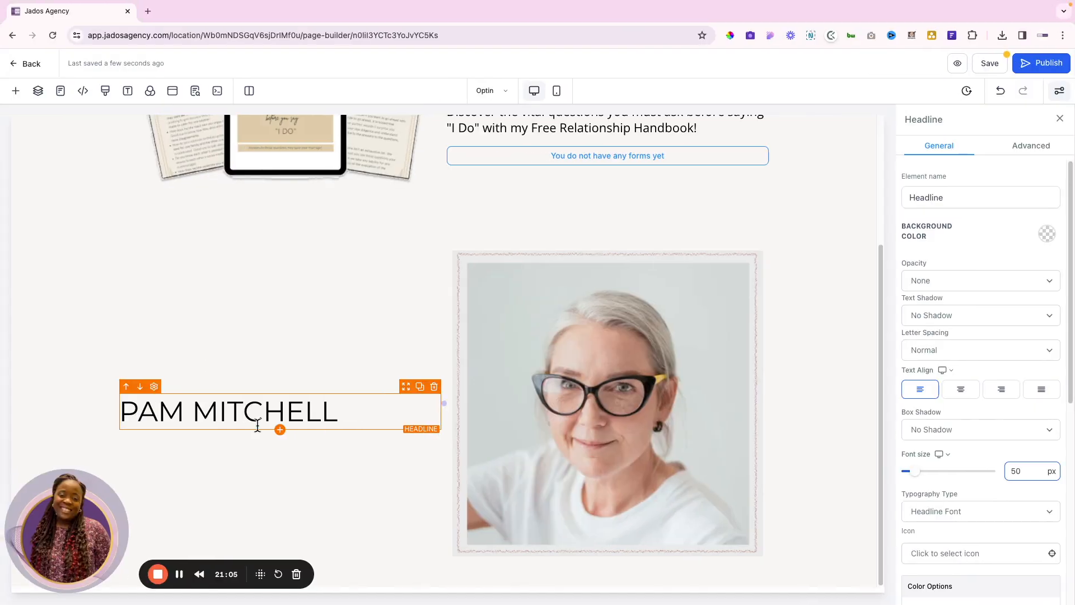
Add a paragraph under the name containing 'Relationship Coach' copied from Figma
{"action": "left_click", "coordinate": [280, 430]}
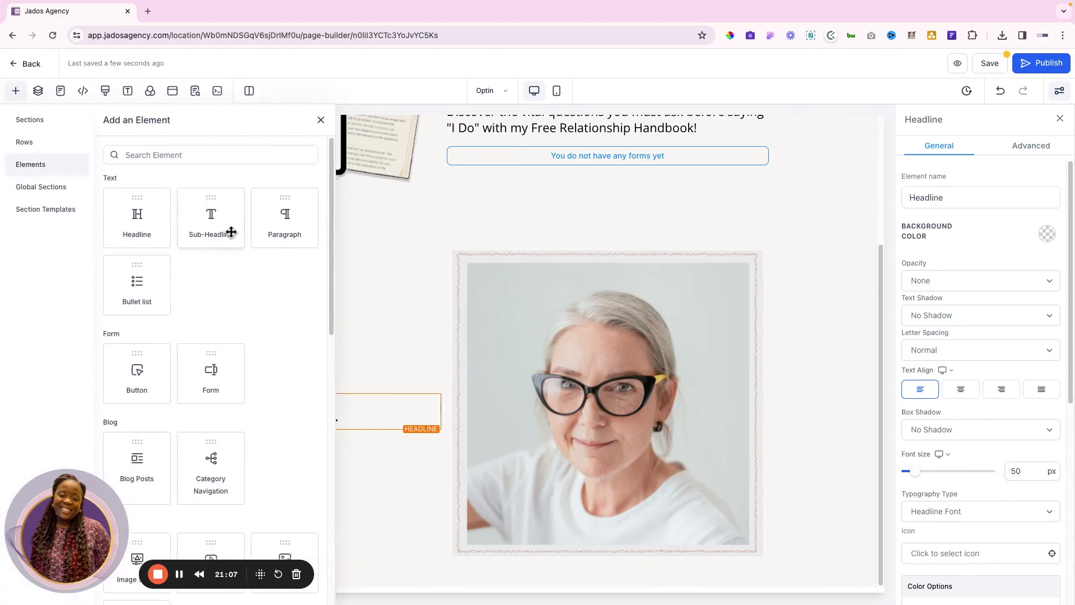
{"action": "left_click", "coordinate": [286, 216]}
{"action": "double_click", "coordinate": [283, 434]}
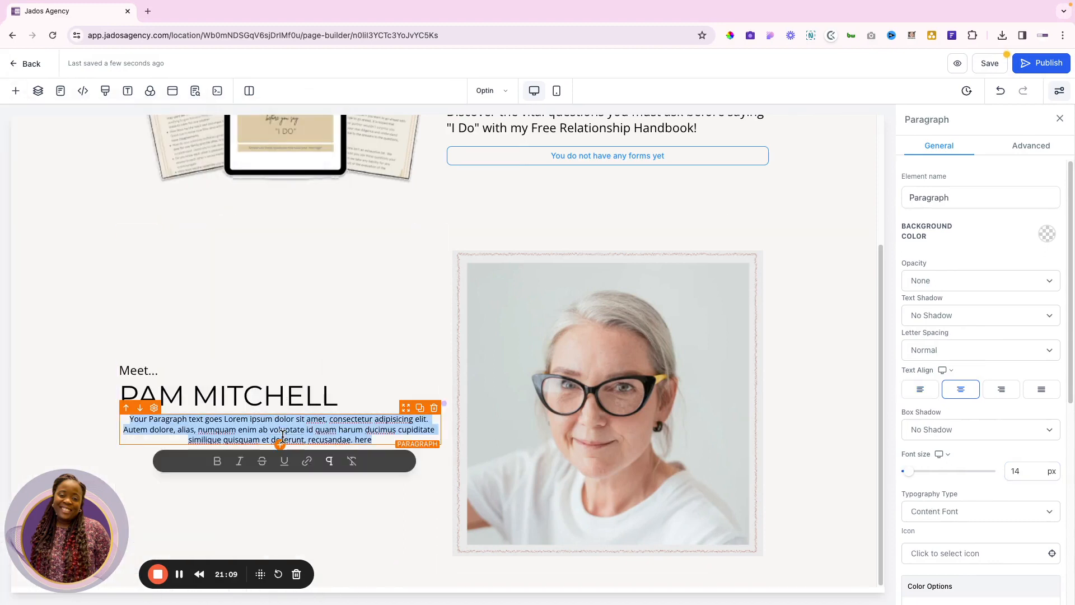
{"action": "key", "text": "ctrl+Right"}
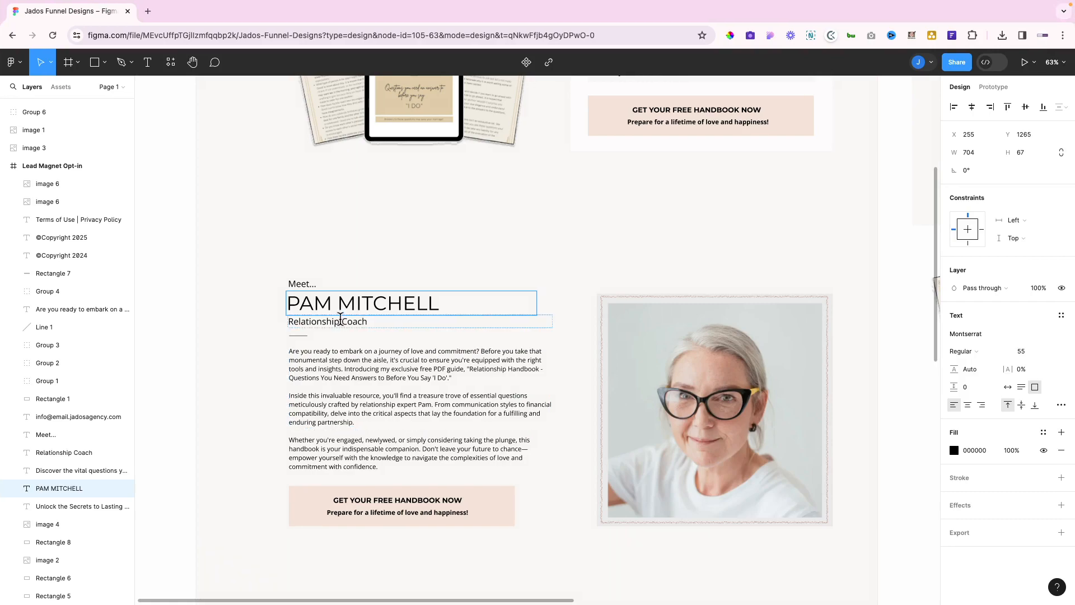
{"action": "left_click", "coordinate": [339, 320]}
{"action": "double_click", "coordinate": [340, 320]}
{"action": "key", "text": "ctrl+c"}
{"action": "key", "text": "ctrl+Left"}
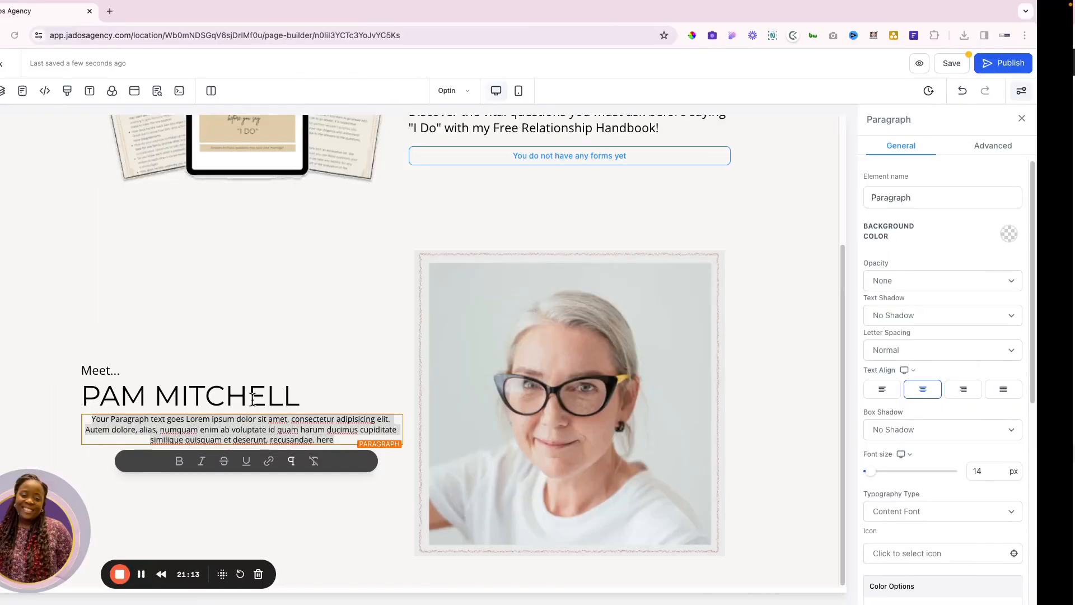
{"action": "key", "text": "ctrl+v"}
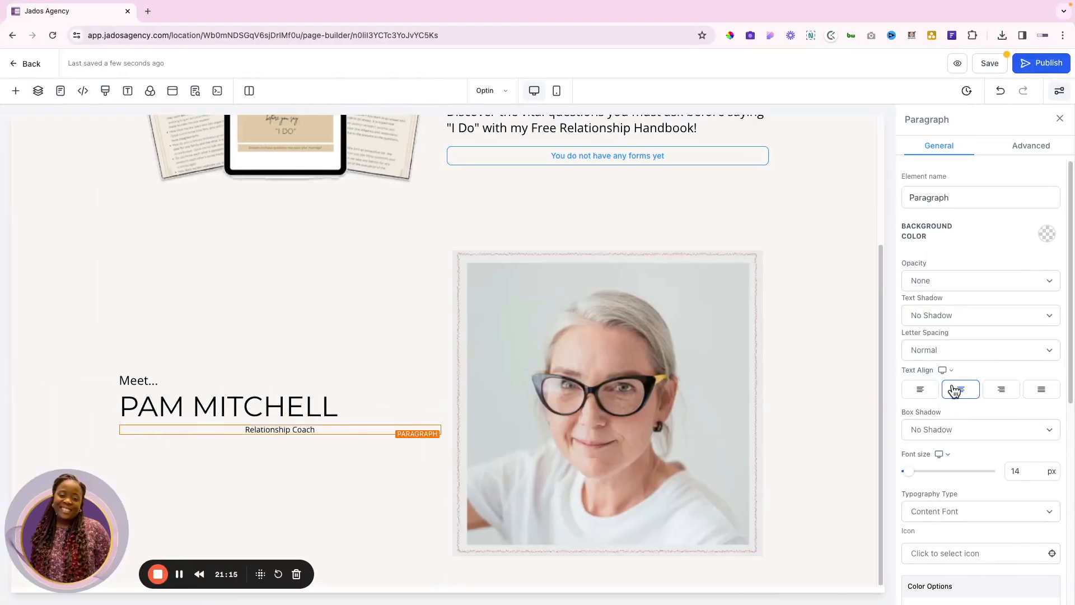
Left-align the Relationship Coach line and set its font size to 22
{"action": "left_click", "coordinate": [920, 389]}
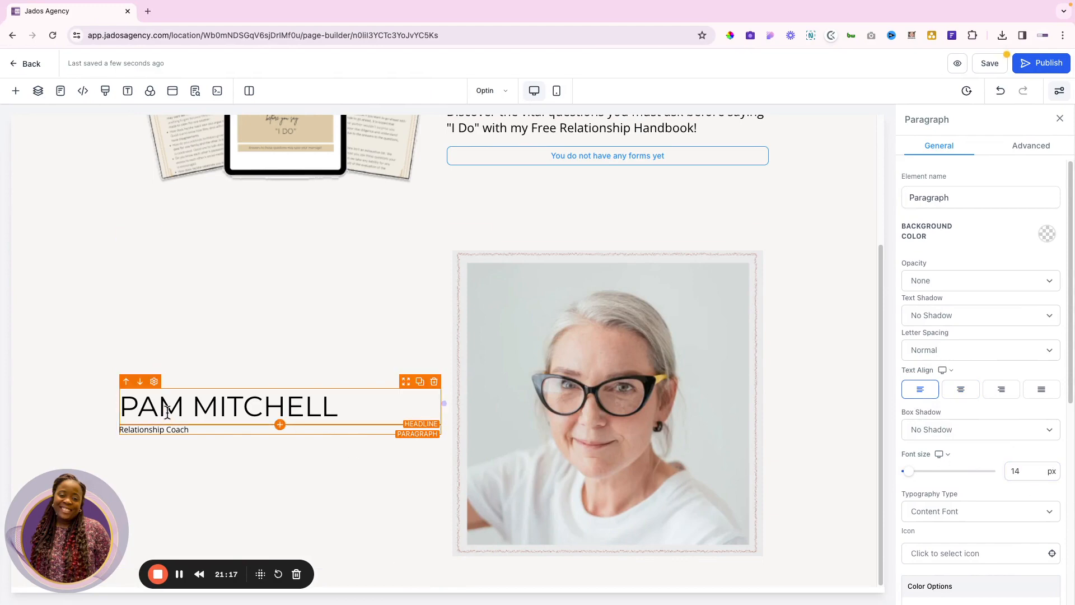
{"action": "key", "text": "ctrl+Right"}
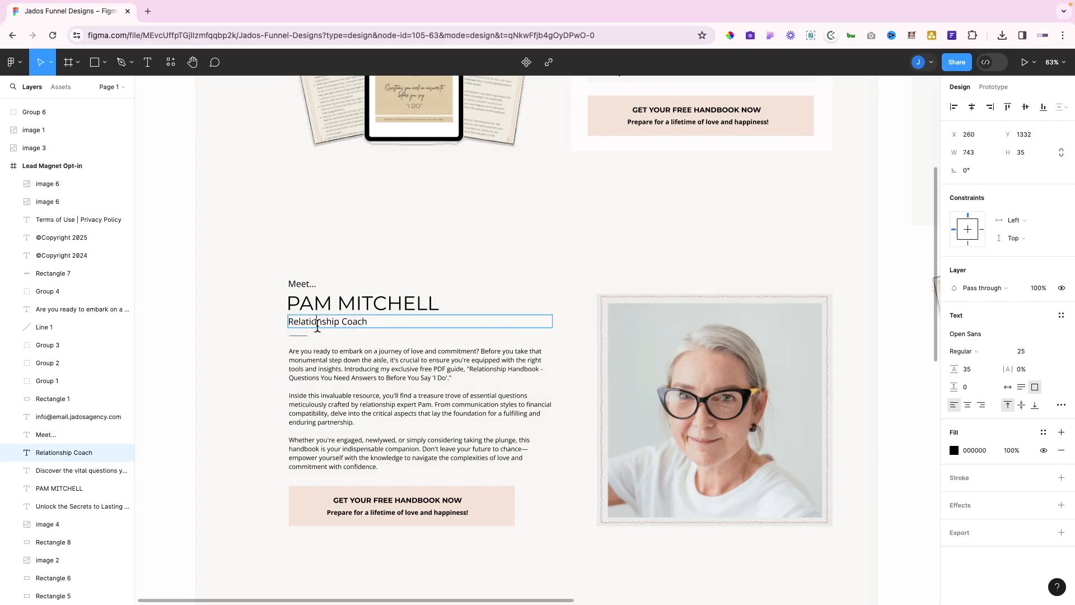
{"action": "key", "text": "ctrl+Left"}
{"action": "double_click", "coordinate": [176, 429]}
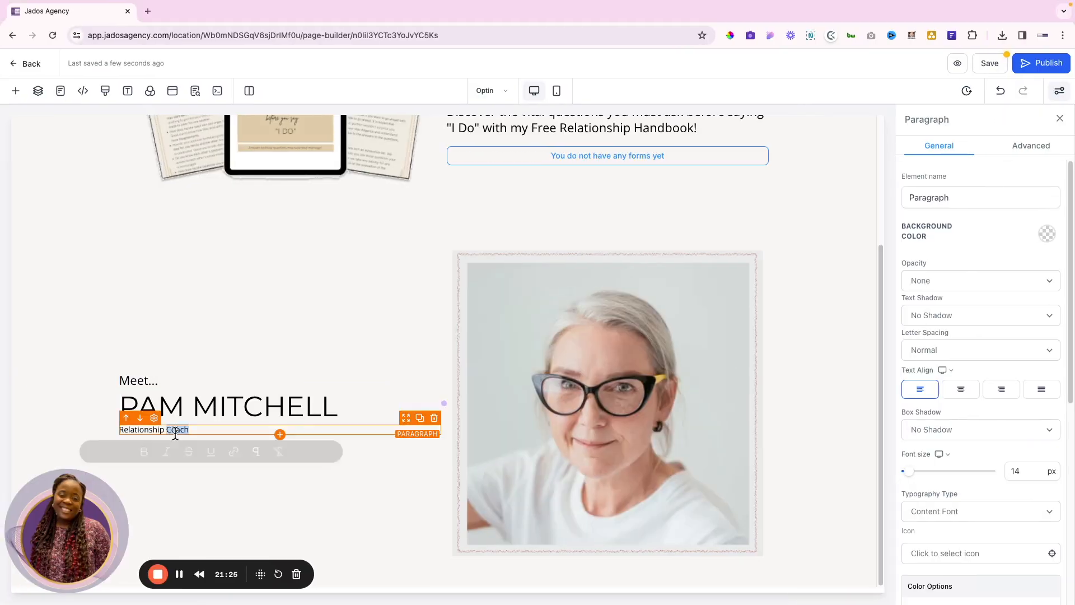
{"action": "triple_click", "coordinate": [175, 434]}
{"action": "double_click", "coordinate": [1014, 472]}
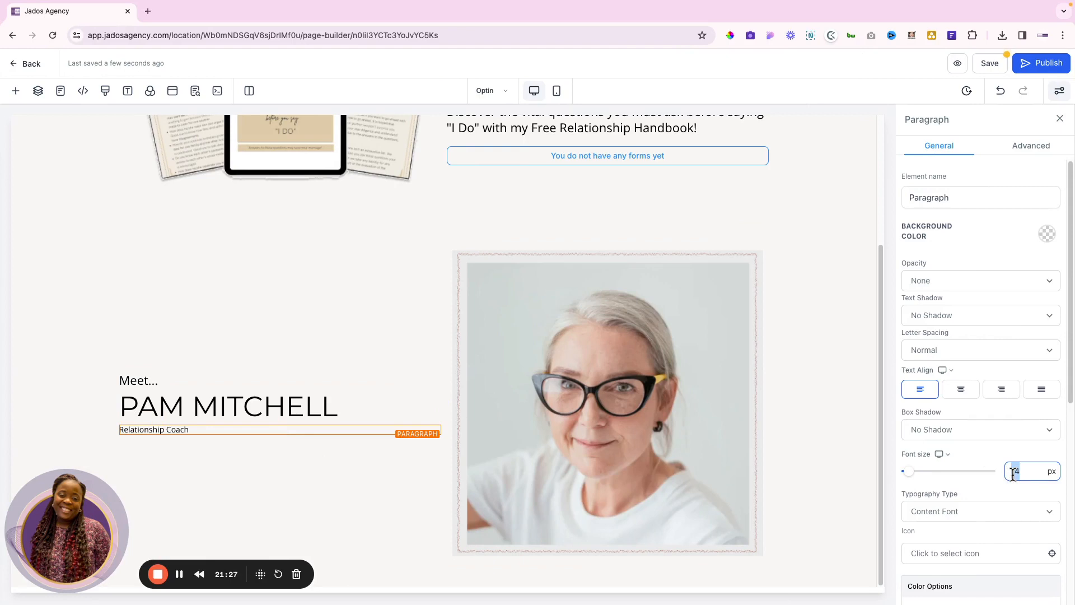
{"action": "left_click", "coordinate": [280, 437]}
Add a left-aligned divider under Relationship Coach at 10 percent width
{"action": "scroll", "coordinate": [218, 395], "scroll_direction": "down", "scroll_amount": 6}
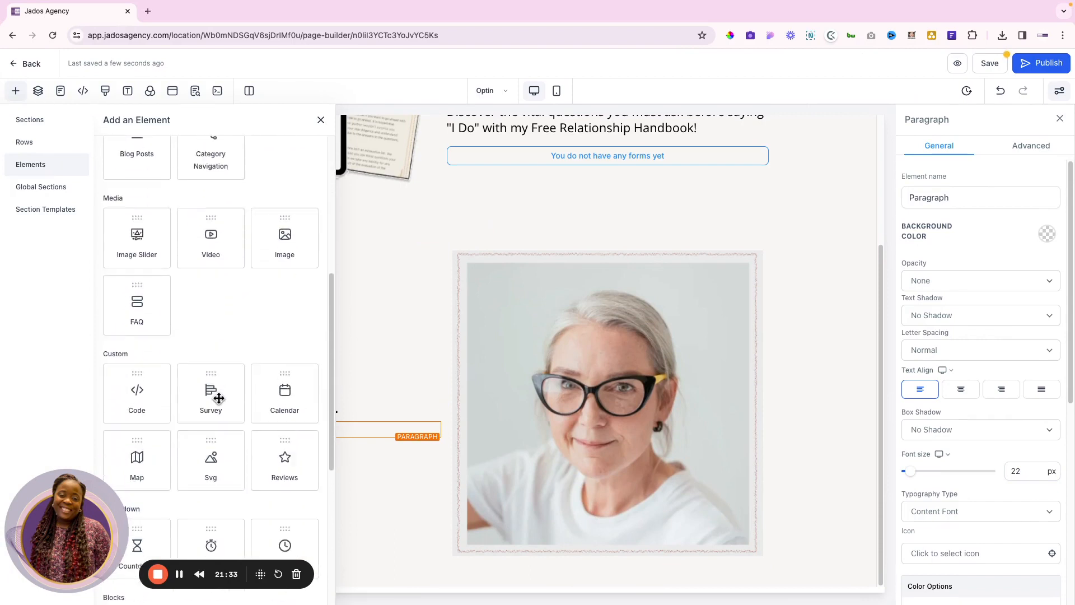
{"action": "scroll", "coordinate": [218, 398], "scroll_direction": "down", "scroll_amount": 6}
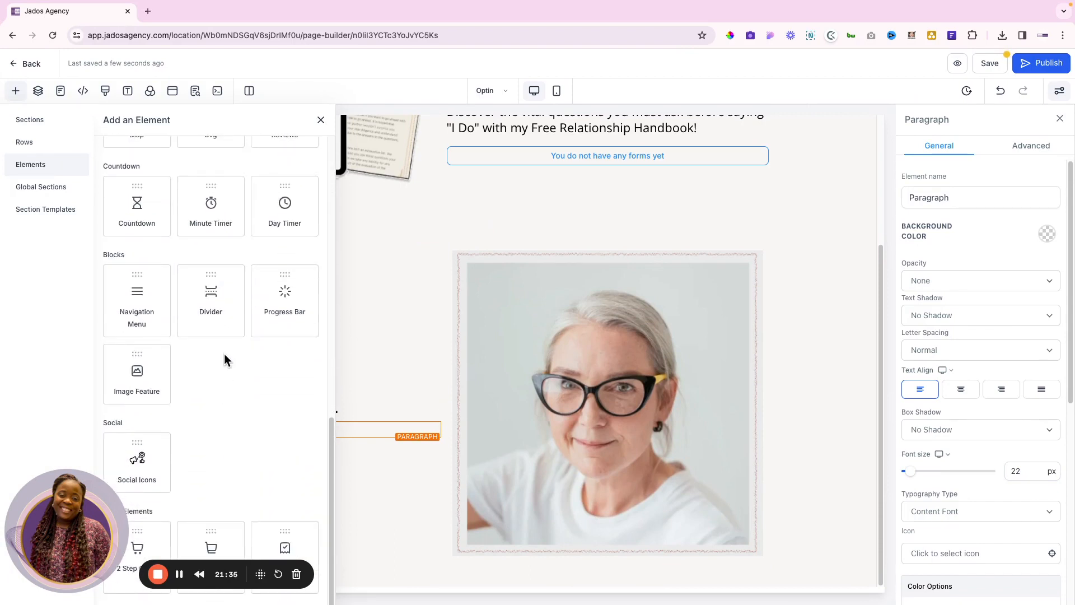
{"action": "left_click", "coordinate": [218, 290]}
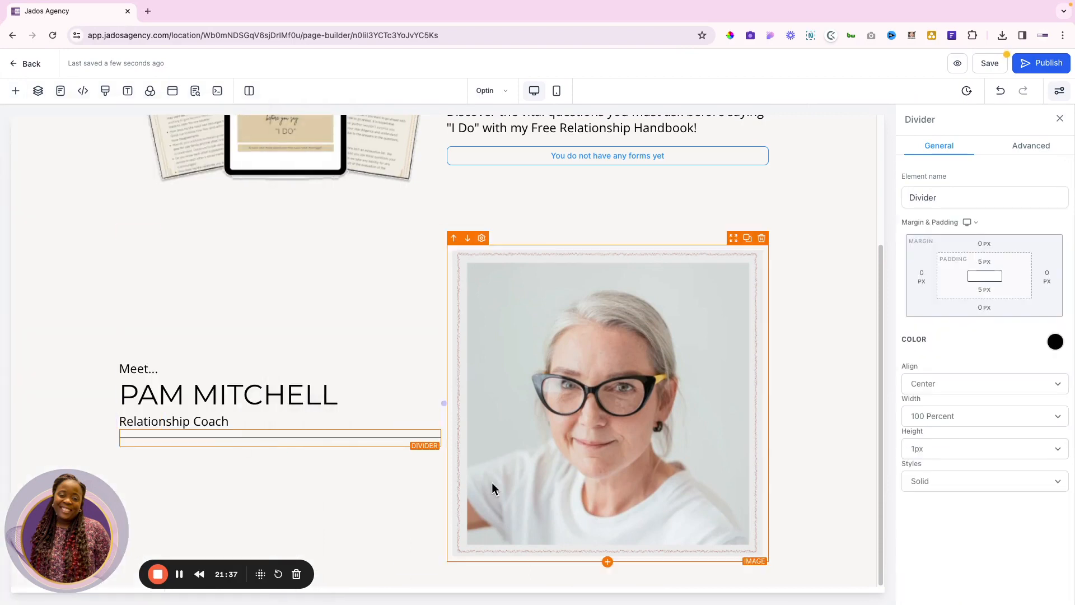
{"action": "left_click", "coordinate": [965, 415]}
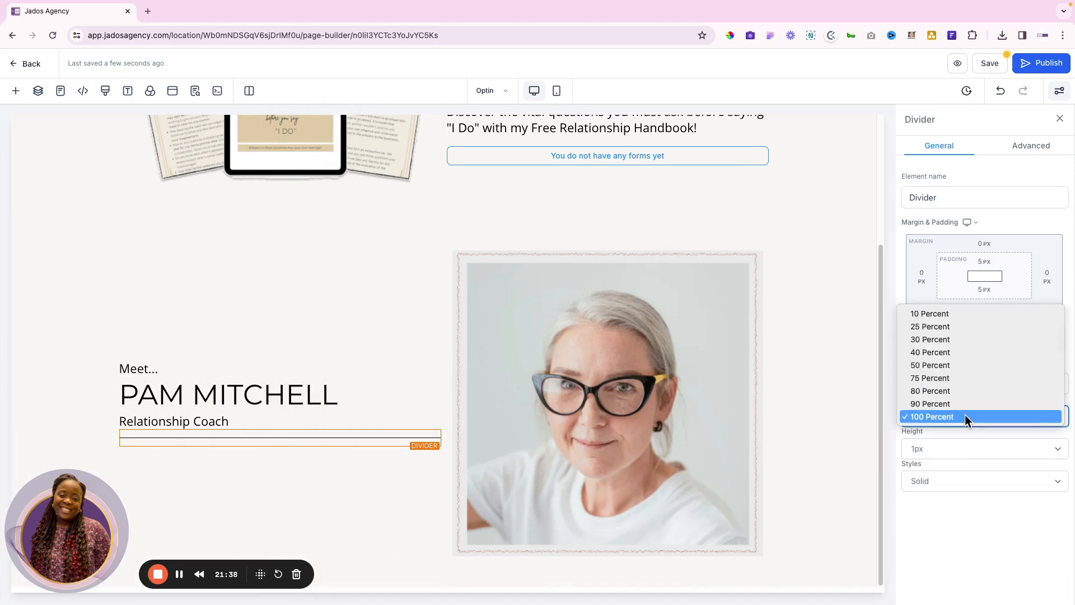
{"action": "left_click", "coordinate": [948, 337]}
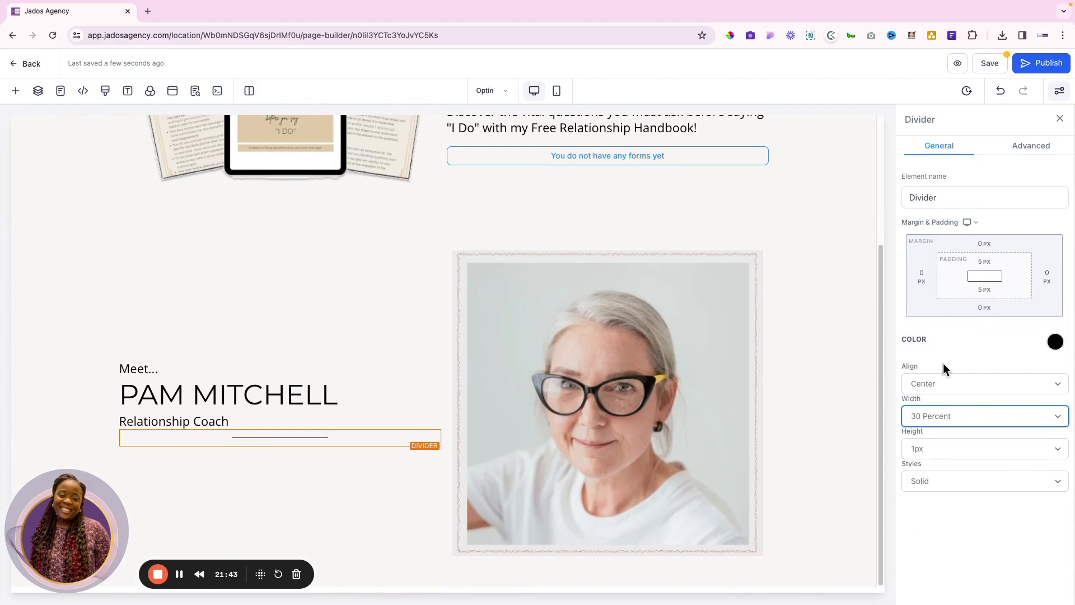
{"action": "left_click", "coordinate": [939, 382]}
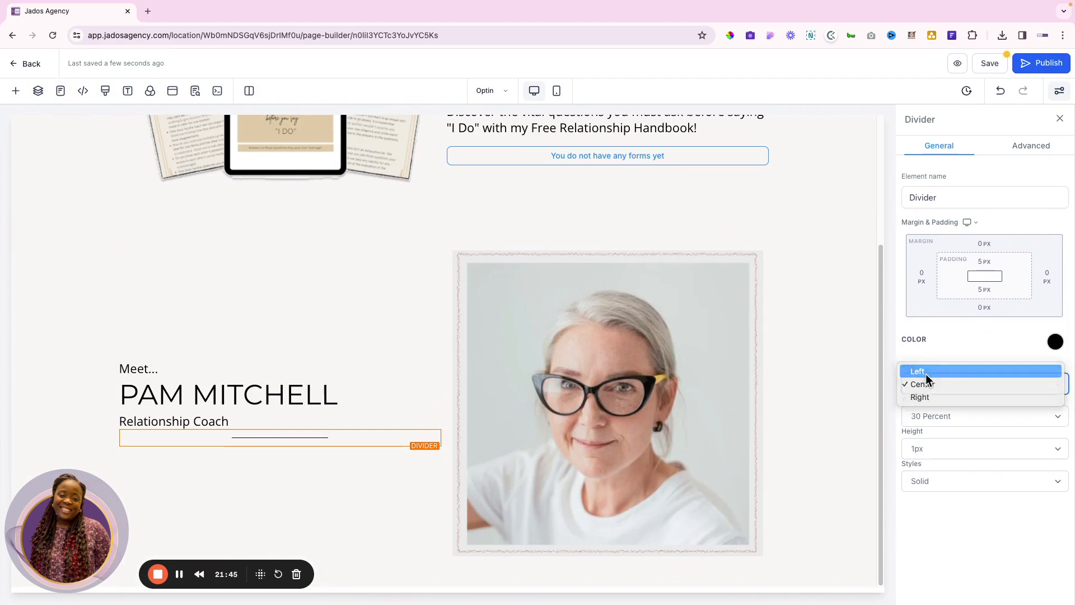
{"action": "left_click", "coordinate": [925, 373]}
{"action": "key", "text": "ctrl+Right"}
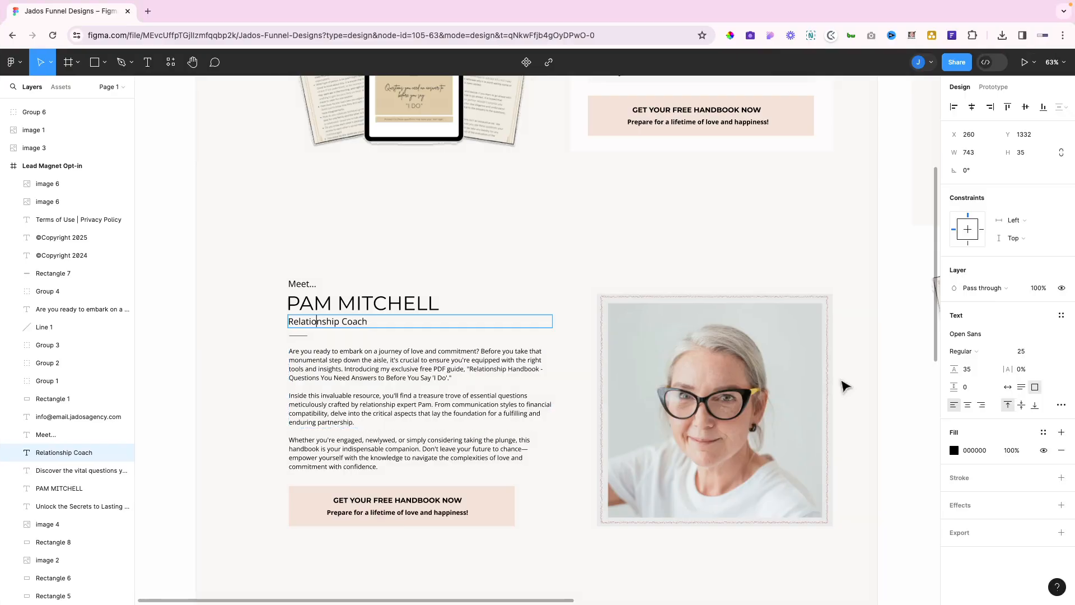
{"action": "key", "text": "ctrl+Left"}
{"action": "left_click", "coordinate": [953, 415]}
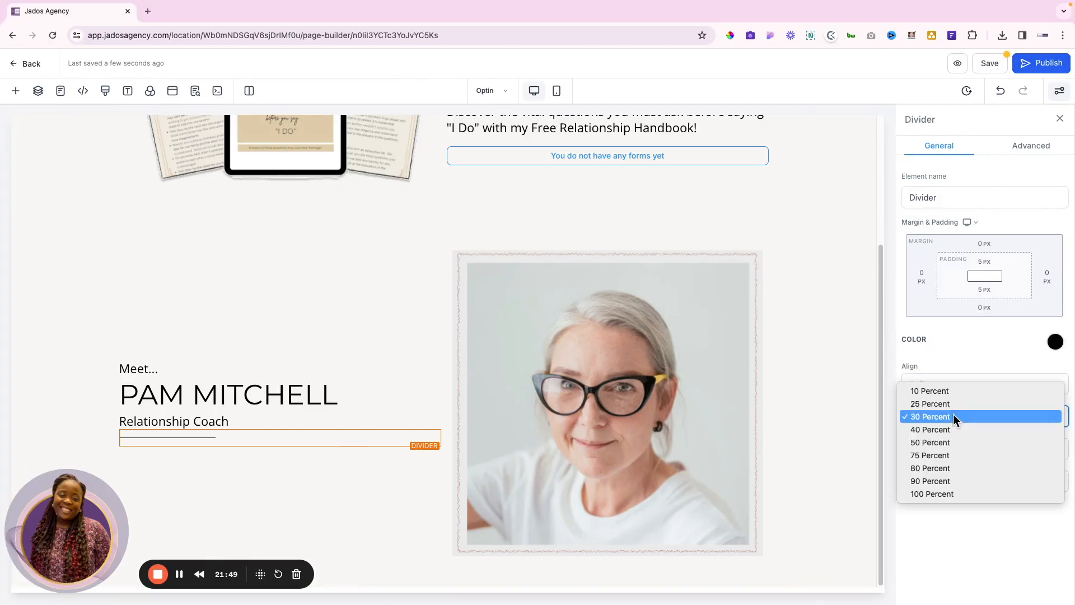
{"action": "left_click", "coordinate": [949, 395]}
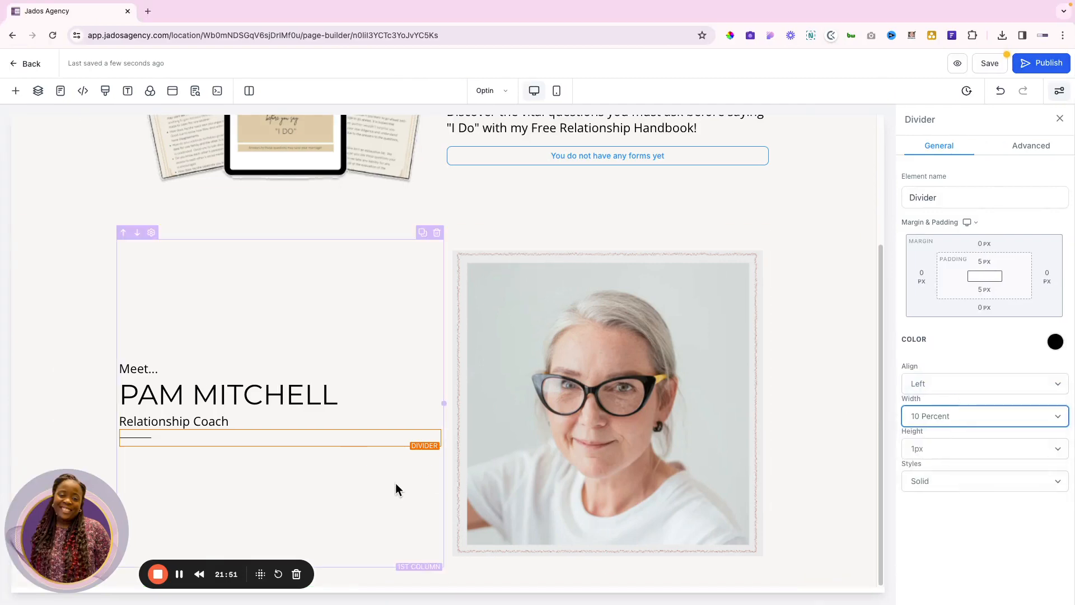
Copy the body paragraphs from the Figma design
{"action": "key", "text": "ctrl+Right"}
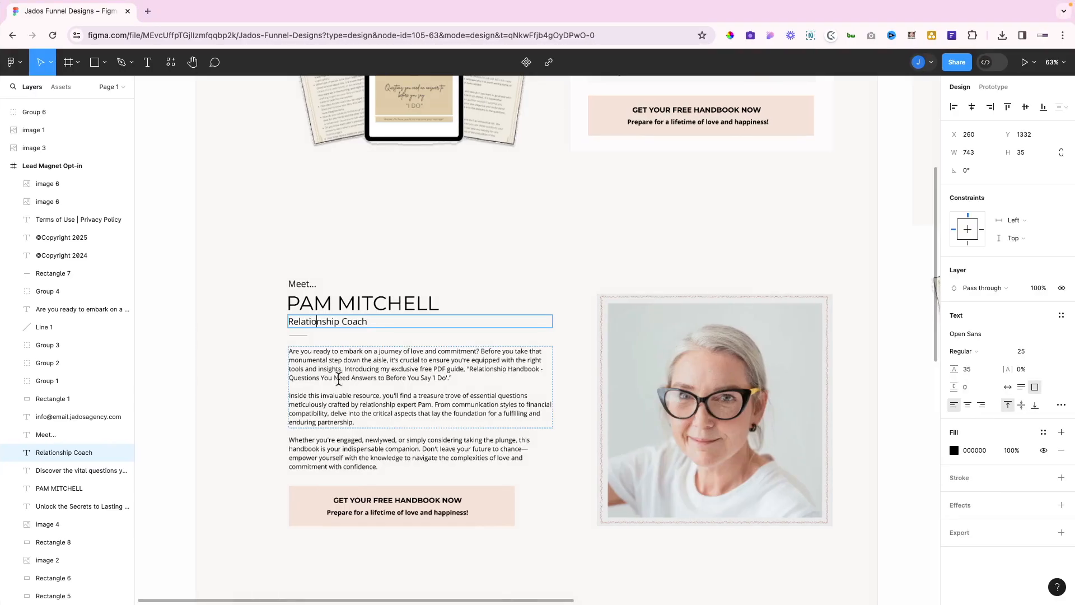
{"action": "left_click", "coordinate": [332, 376]}
{"action": "triple_click", "coordinate": [332, 376]}
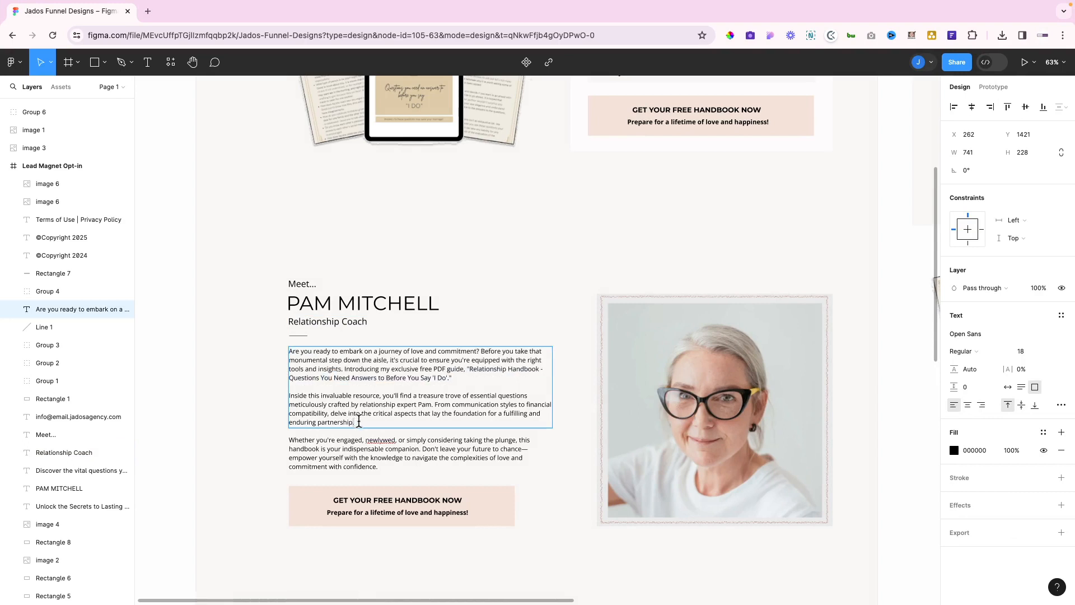
{"action": "triple_click", "coordinate": [359, 422]}
{"action": "left_click", "coordinate": [358, 423]}
{"action": "left_click_drag", "start_coordinate": [358, 422], "coordinate": [292, 351]}
{"action": "key", "text": "ctrl+c"}
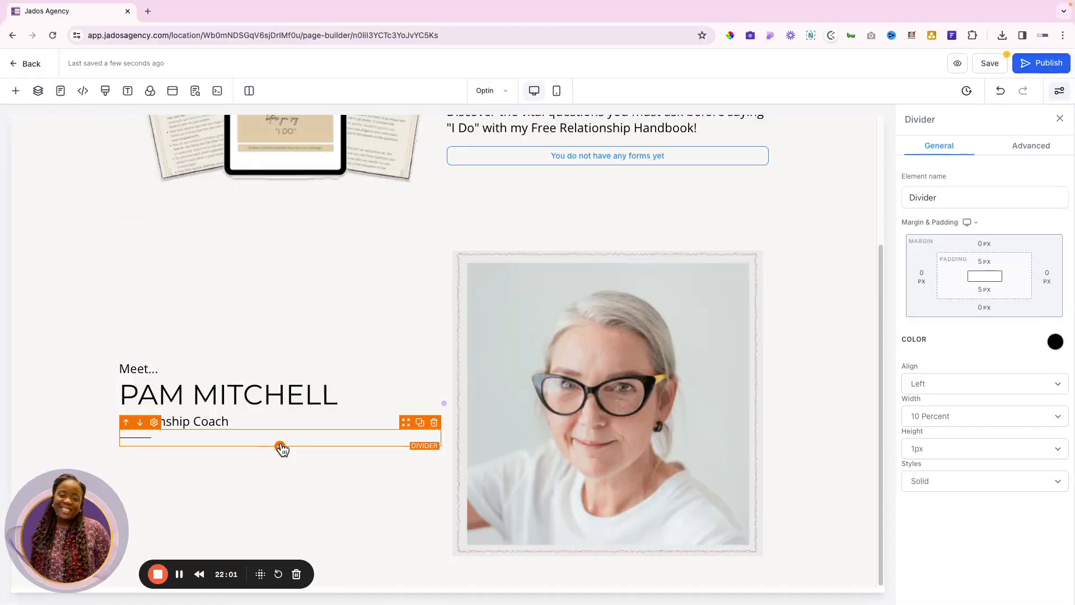
Add a left-aligned paragraph below the divider and paste in the copied body text
{"action": "left_click", "coordinate": [280, 447]}
{"action": "scroll", "coordinate": [263, 241], "scroll_direction": "up", "scroll_amount": 10}
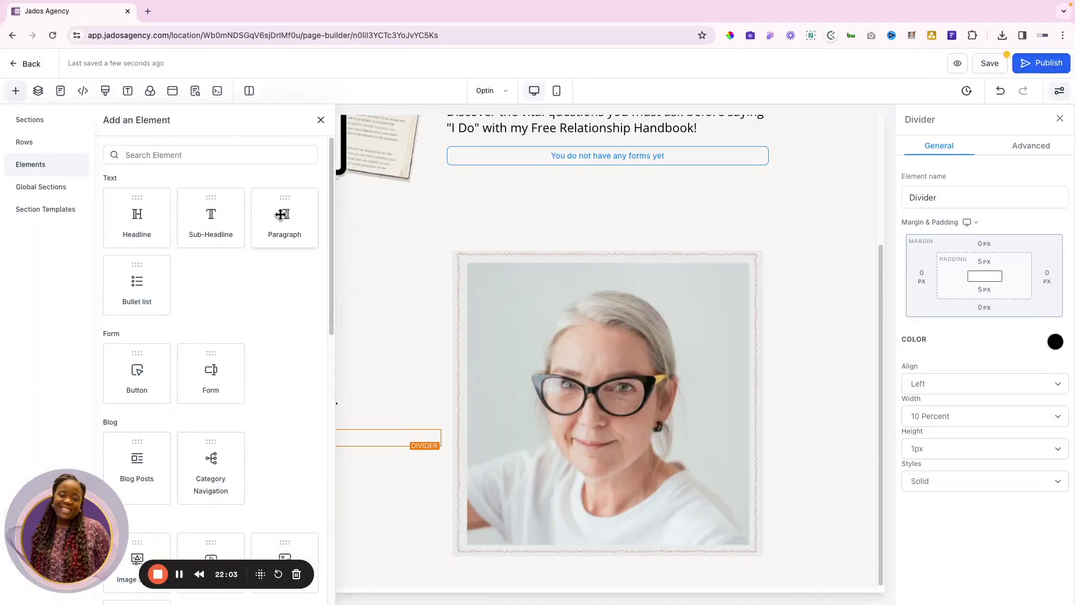
{"action": "left_click_drag", "start_coordinate": [283, 219], "coordinate": [375, 422]}
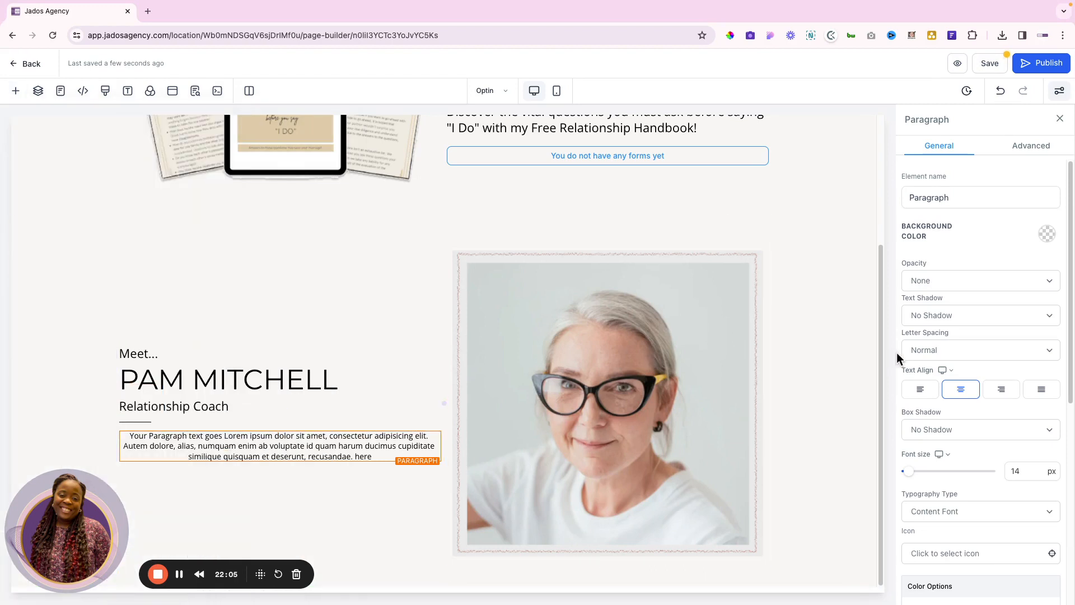
{"action": "left_click", "coordinate": [919, 392]}
{"action": "left_click", "coordinate": [1016, 472]}
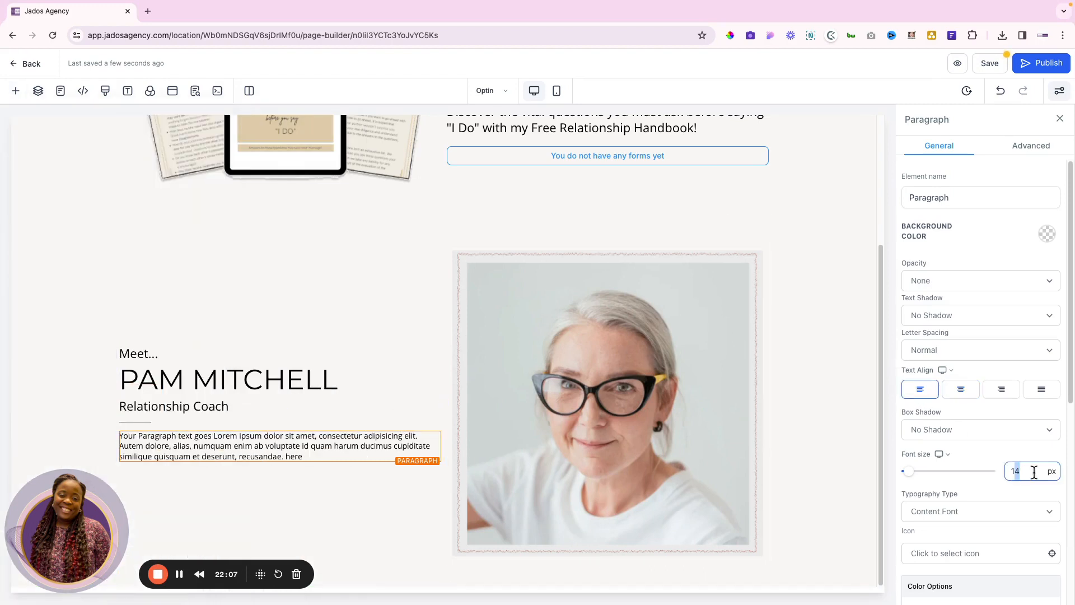
{"action": "triple_click", "coordinate": [273, 440]}
{"action": "key", "text": "ctrl+v"}
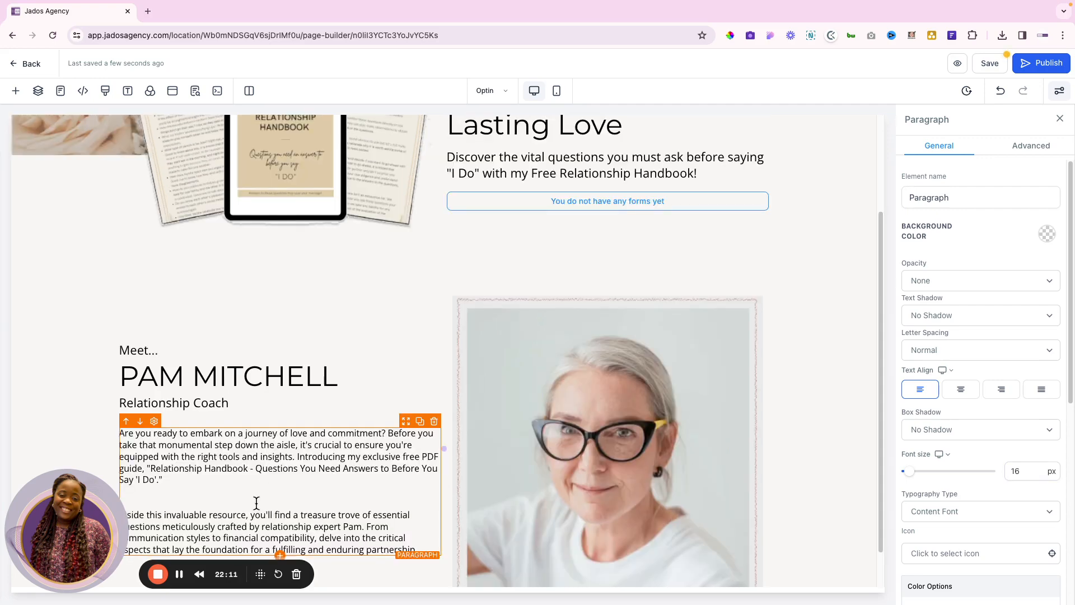
Set the body paragraph's line height to 1.5 and remove the extra blank lines
{"action": "scroll", "coordinate": [257, 504], "scroll_direction": "down", "scroll_amount": 1}
{"action": "left_click", "coordinate": [1027, 145]}
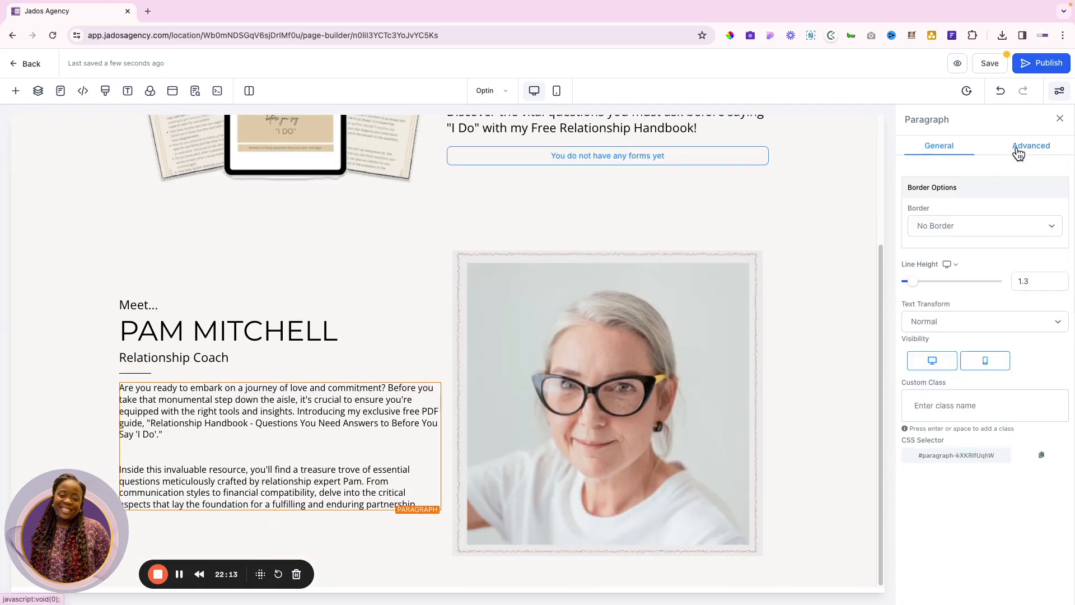
{"action": "left_click", "coordinate": [1023, 282]}
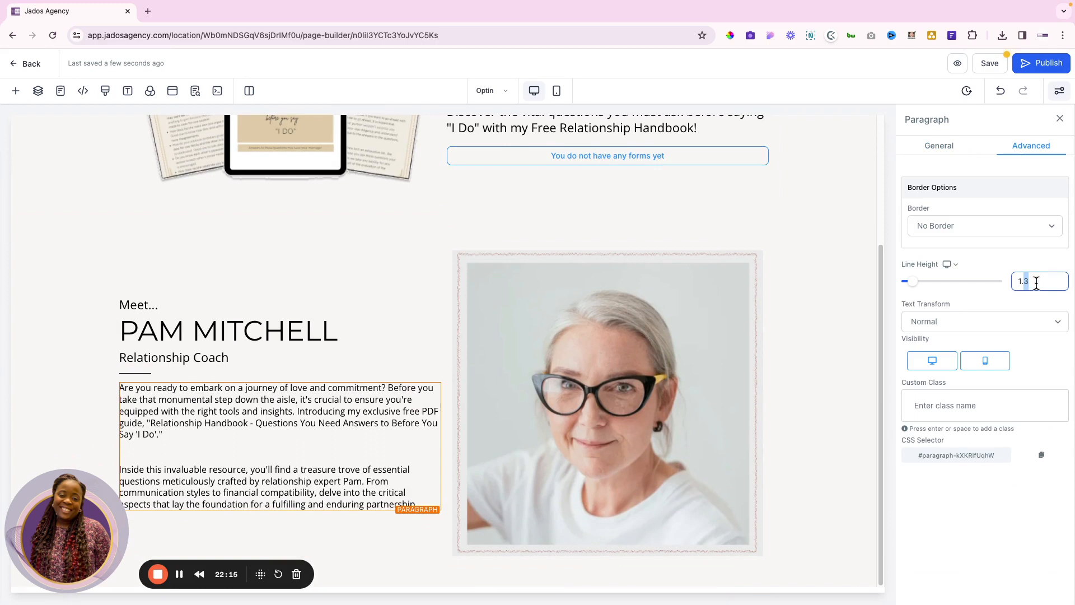
{"action": "left_click", "coordinate": [998, 303]}
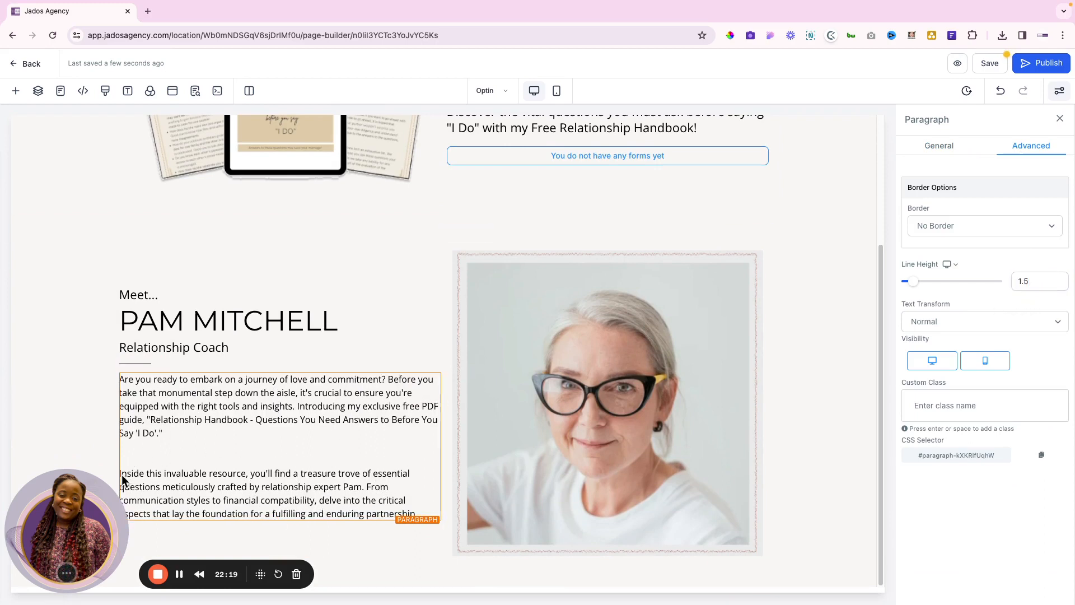
{"action": "key", "text": "BackSpace"}
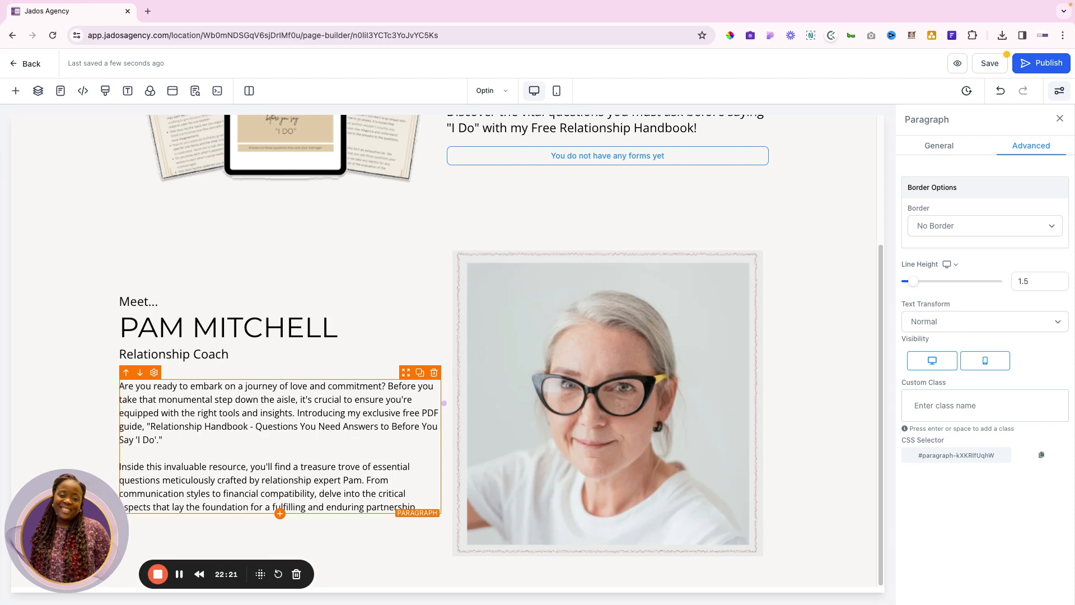
{"action": "left_click", "coordinate": [424, 498]}
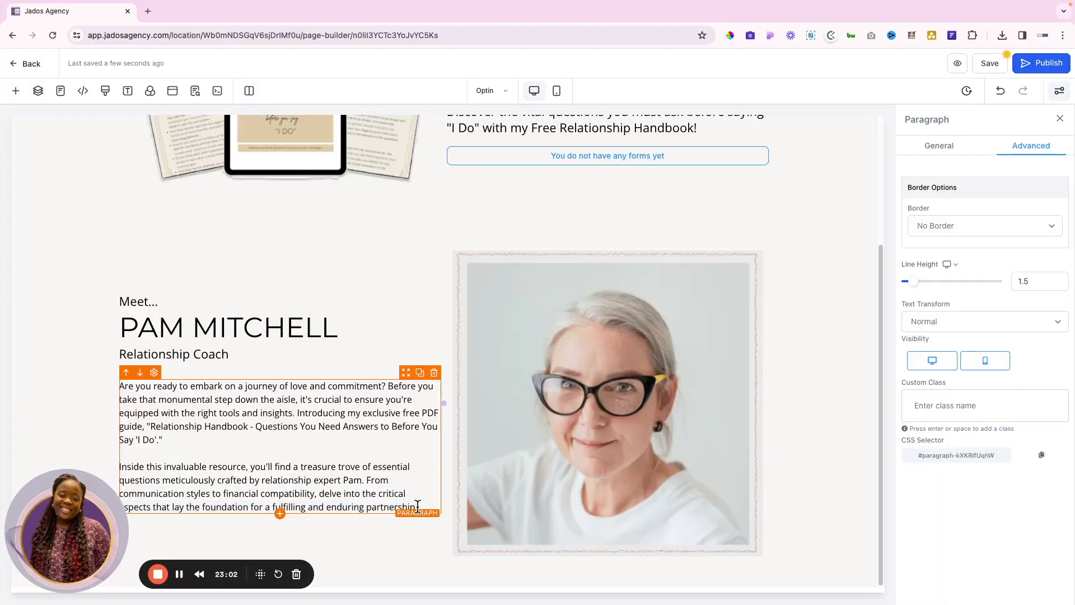
{"action": "left_click_drag", "start_coordinate": [418, 506], "coordinate": [120, 389]}
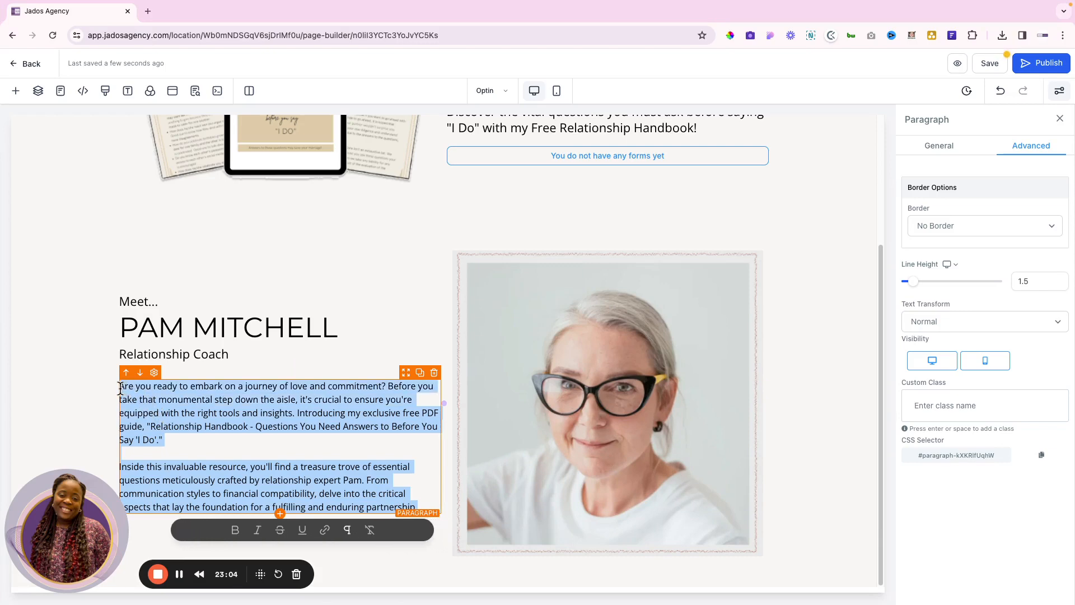
{"action": "left_click", "coordinate": [120, 388]}
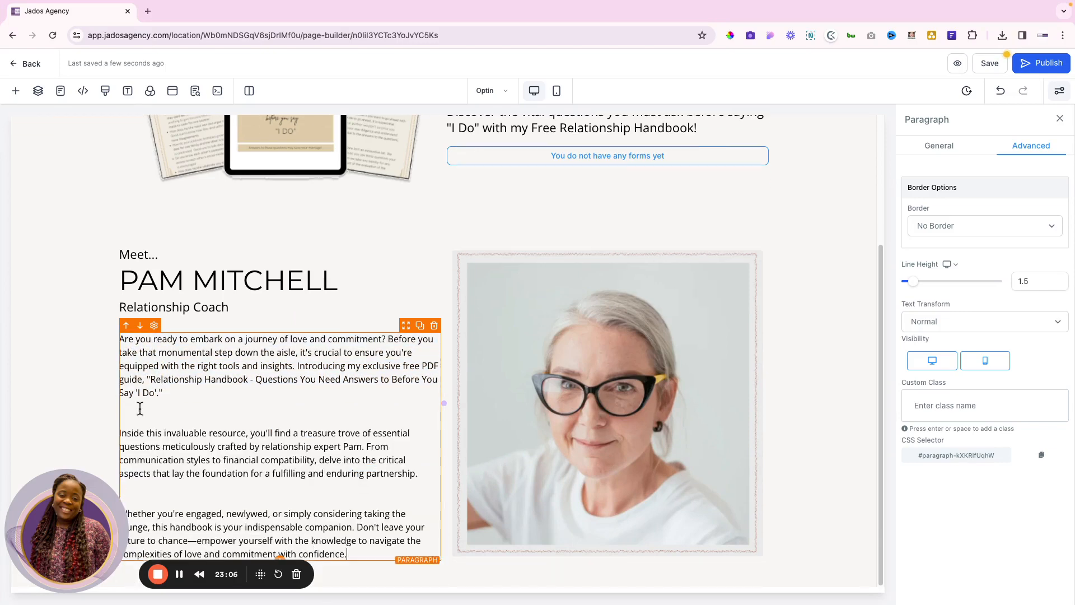
{"action": "key", "text": "BackSpace"}
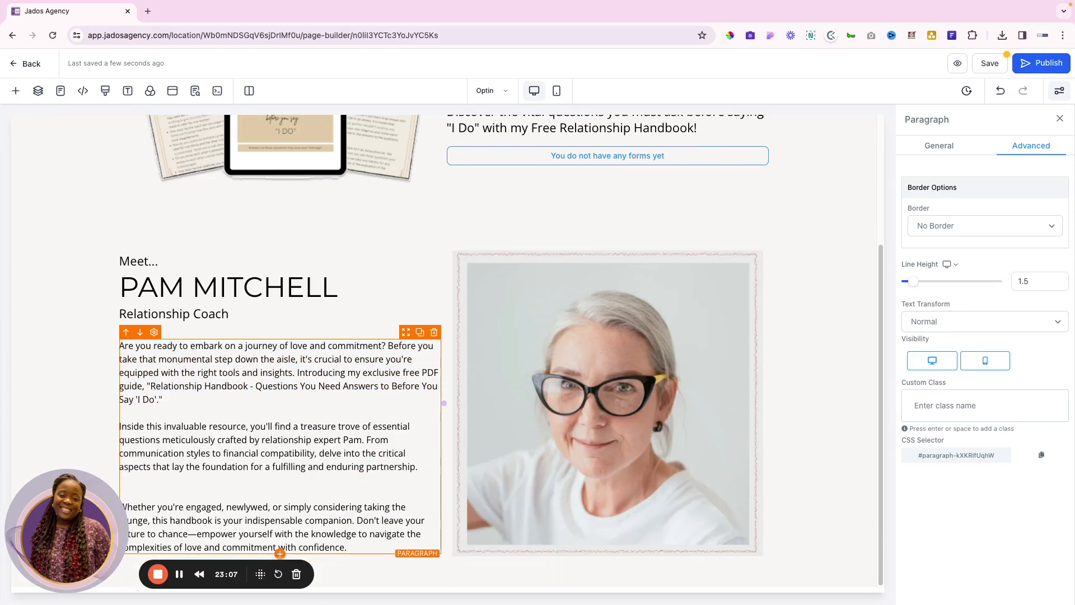
{"action": "left_click", "coordinate": [146, 486]}
{"action": "key", "text": "BackSpace"}
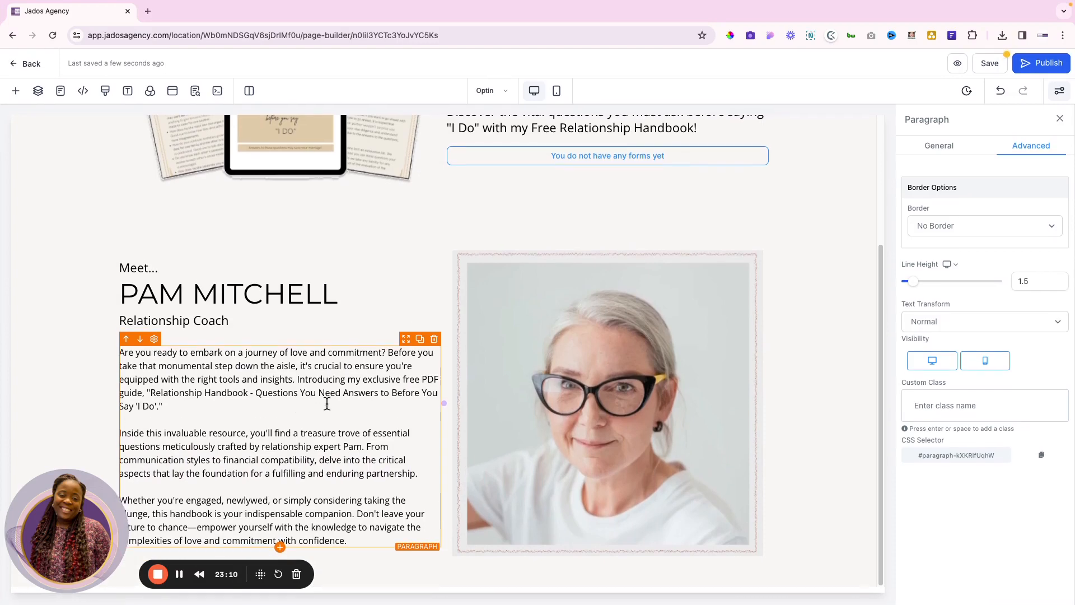
Copy the 'GET YOUR FREE HANDBOOK NOW' button label from the Figma design
{"action": "key", "text": "ctrl+Right"}
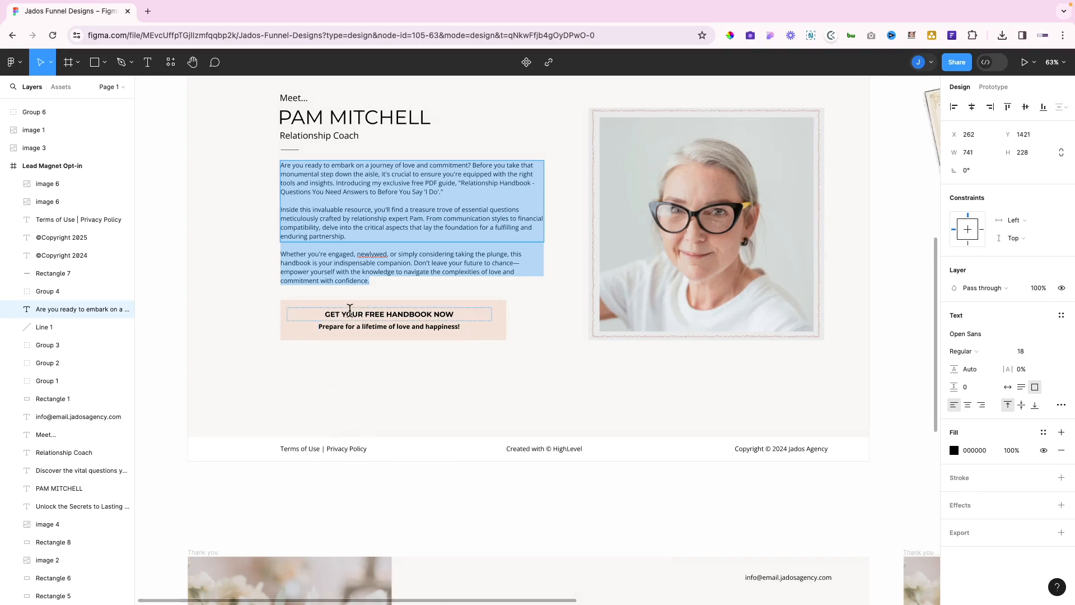
{"action": "double_click", "coordinate": [350, 315]}
{"action": "triple_click", "coordinate": [350, 315]}
{"action": "key", "text": "ctrl+c"}
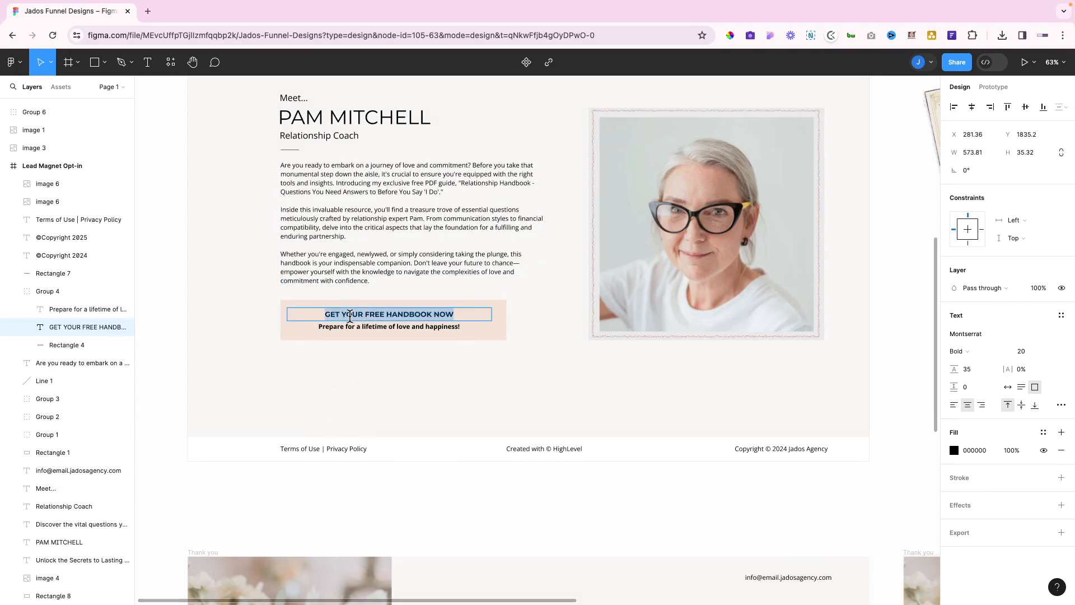
{"action": "key", "text": "ctrl+Left"}
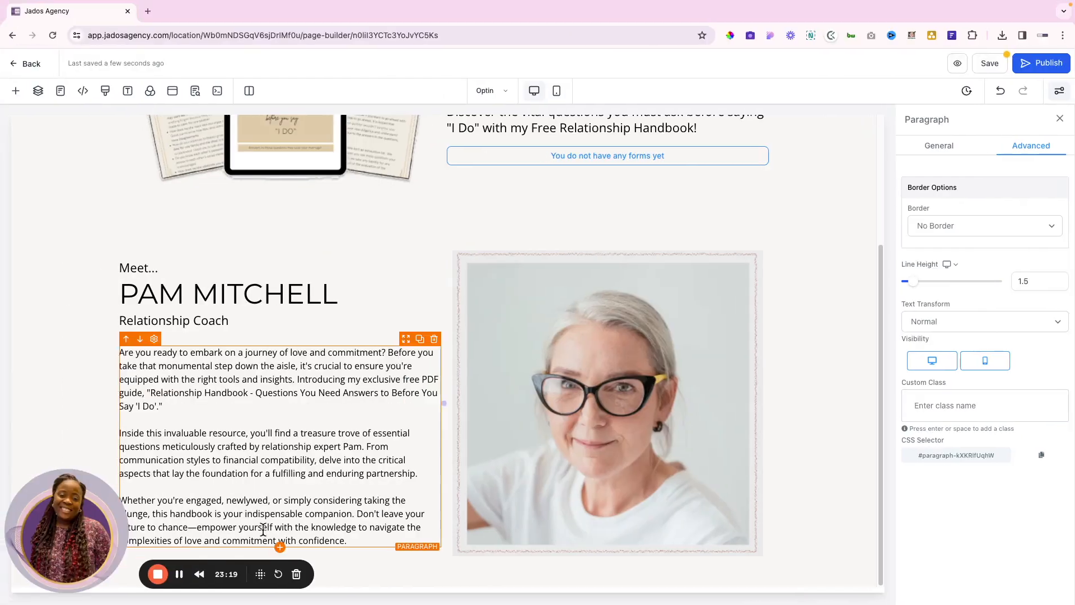
Add a Button below the body text labelled 'GET YOUR FREE HANDBOOK NOW'
{"action": "left_click", "coordinate": [281, 548]}
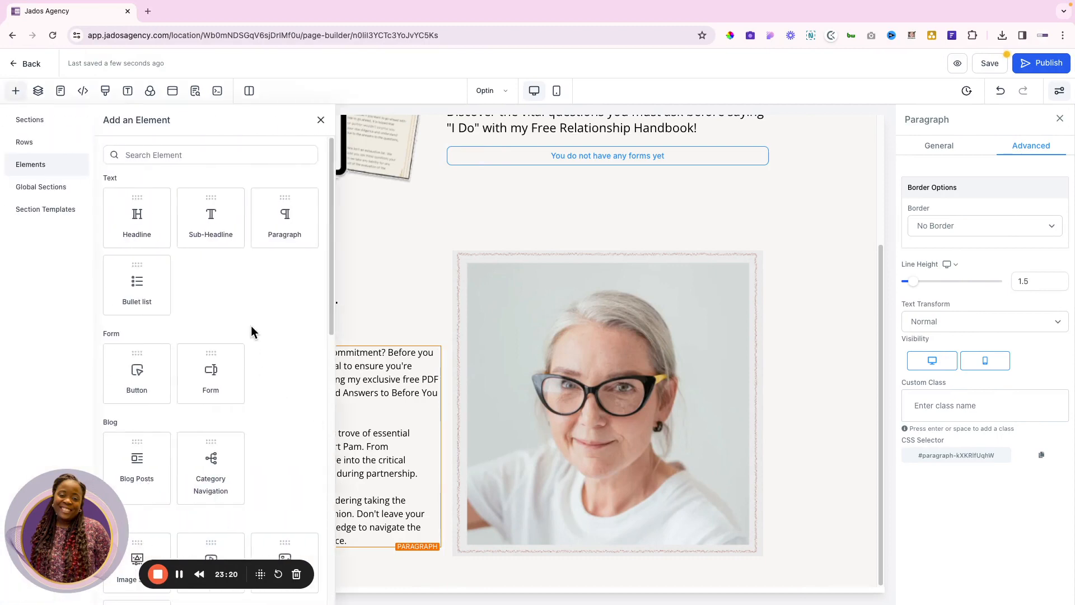
{"action": "scroll", "coordinate": [252, 333], "scroll_direction": "down", "scroll_amount": 6}
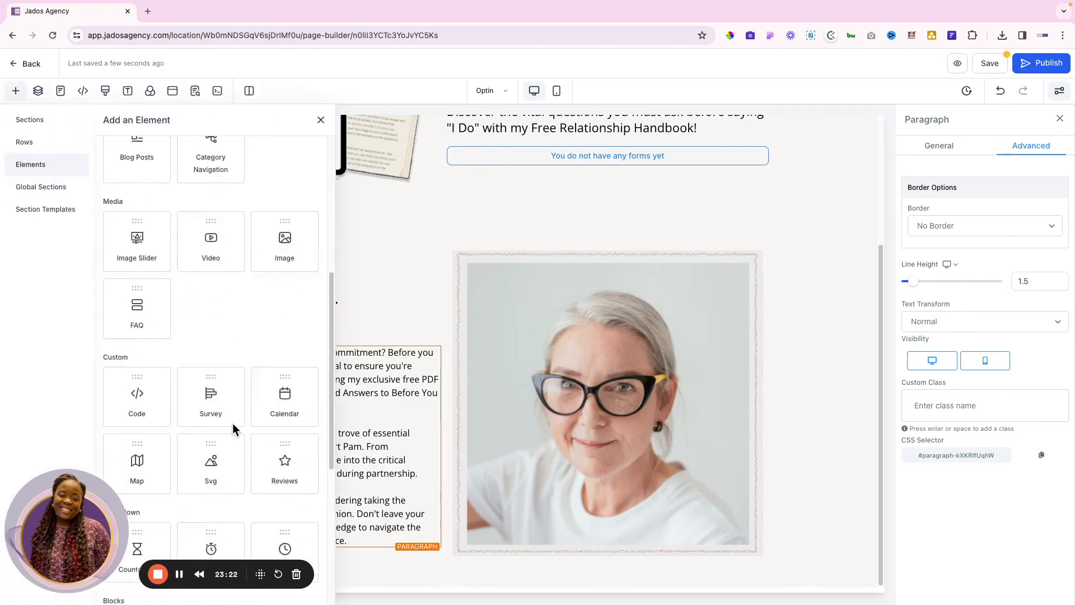
{"action": "scroll", "coordinate": [233, 427], "scroll_direction": "down", "scroll_amount": 2}
{"action": "scroll", "coordinate": [233, 426], "scroll_direction": "up", "scroll_amount": 5}
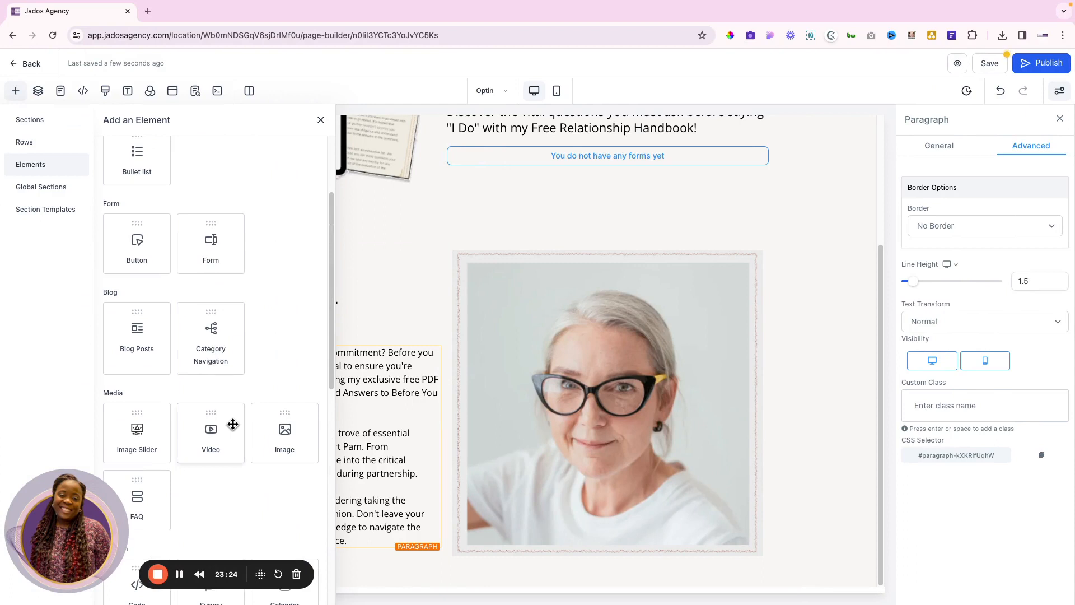
{"action": "scroll", "coordinate": [233, 424], "scroll_direction": "up", "scroll_amount": 1}
{"action": "left_click", "coordinate": [139, 276]}
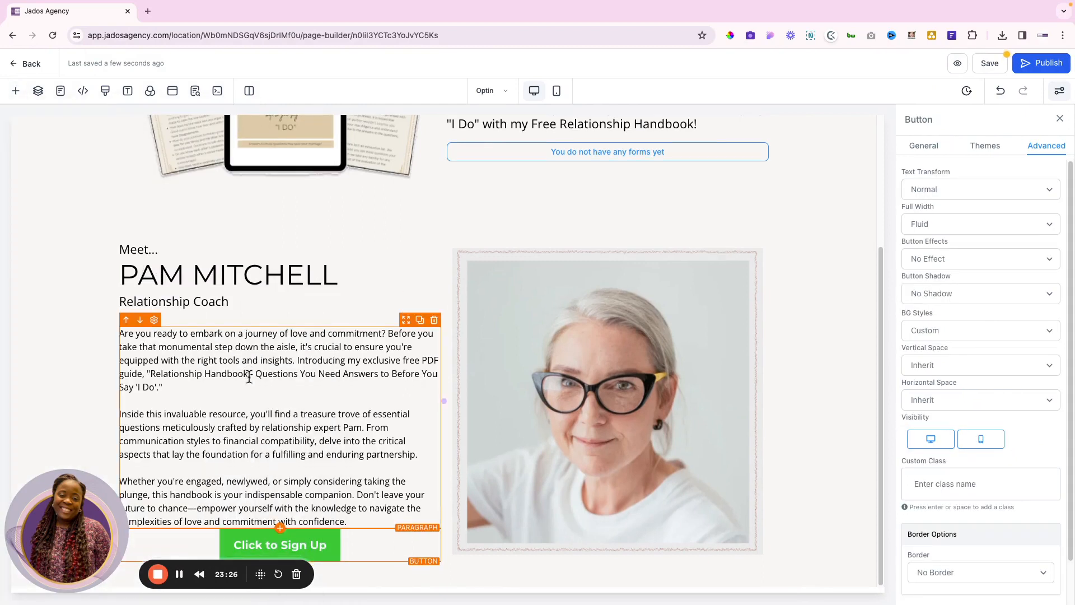
{"action": "left_click", "coordinate": [929, 152]}
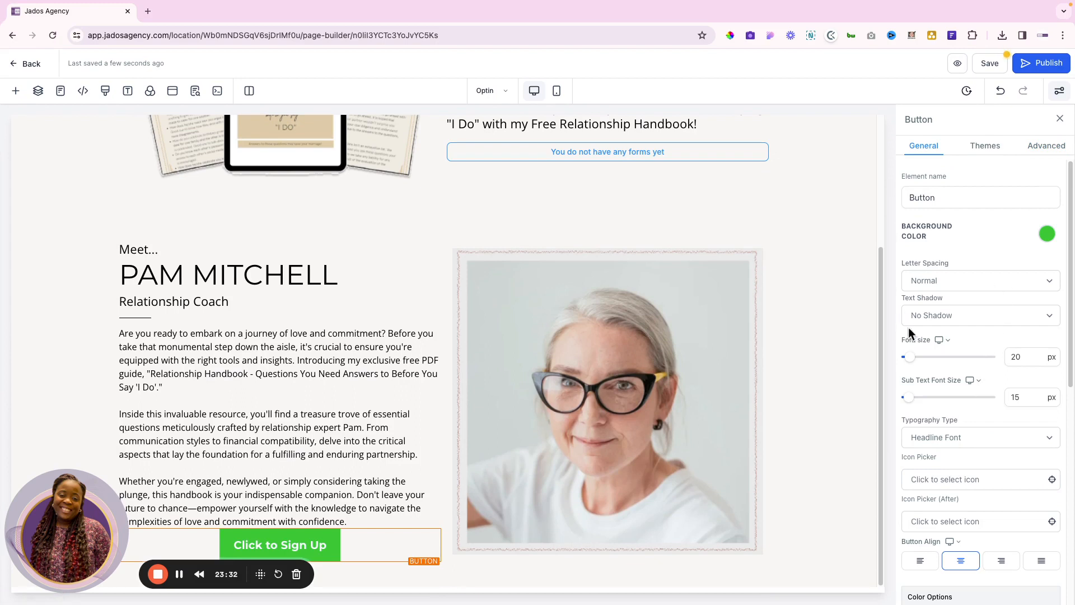
{"action": "scroll", "coordinate": [950, 413], "scroll_direction": "down", "scroll_amount": 1}
{"action": "scroll", "coordinate": [949, 412], "scroll_direction": "down", "scroll_amount": 7}
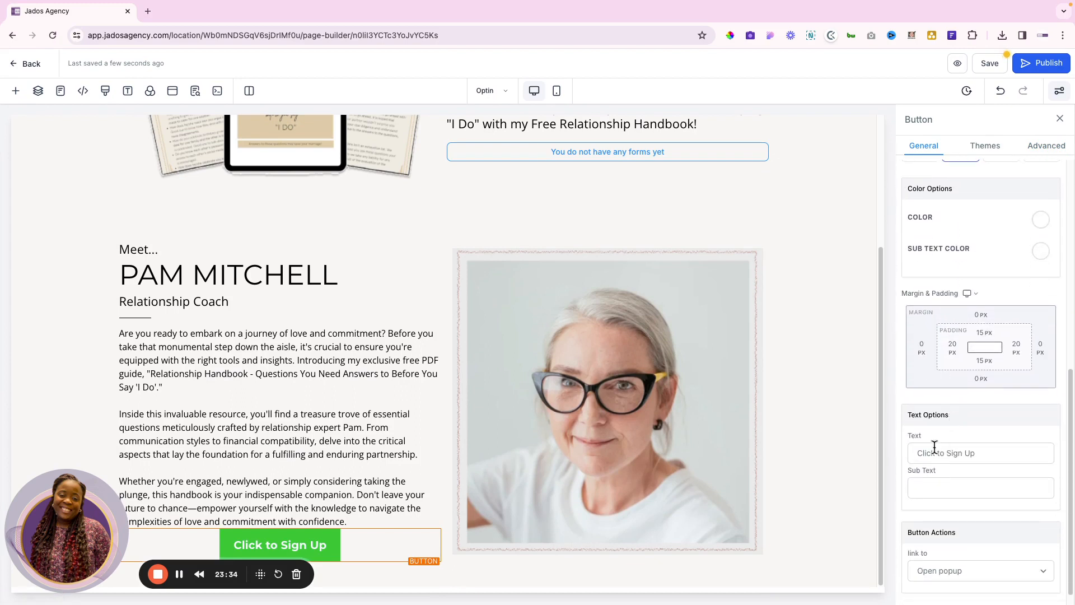
{"action": "double_click", "coordinate": [932, 454]}
{"action": "key", "text": "ctrl+a"}
{"action": "key", "text": "ctrl+v"}
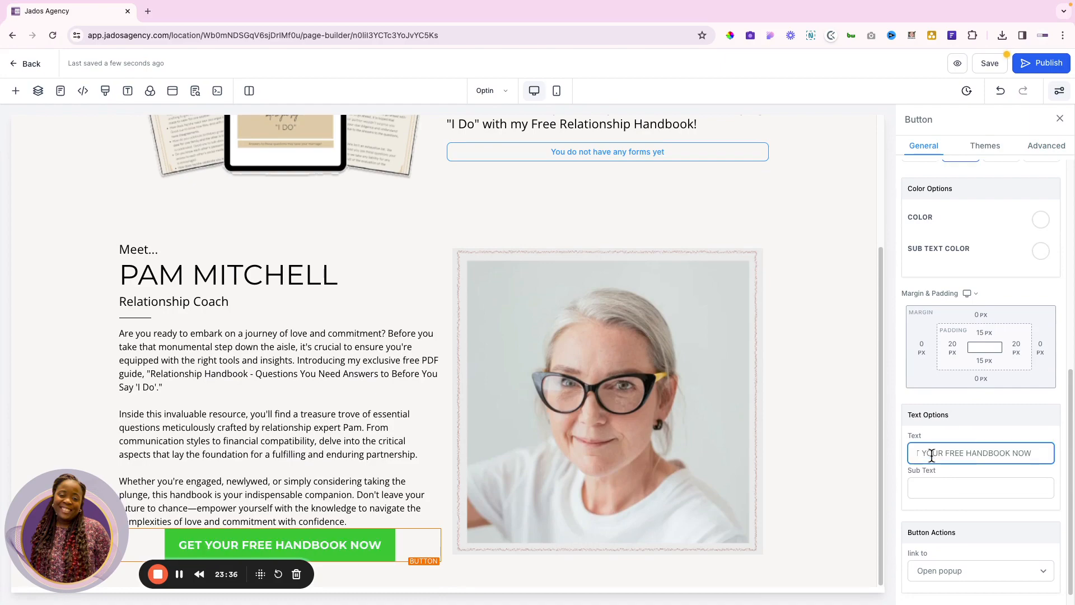
{"action": "scroll", "coordinate": [999, 291], "scroll_direction": "up", "scroll_amount": 4}
Select the Figma button's background rectangle to read its colour
{"action": "key", "text": "ctrl+Right"}
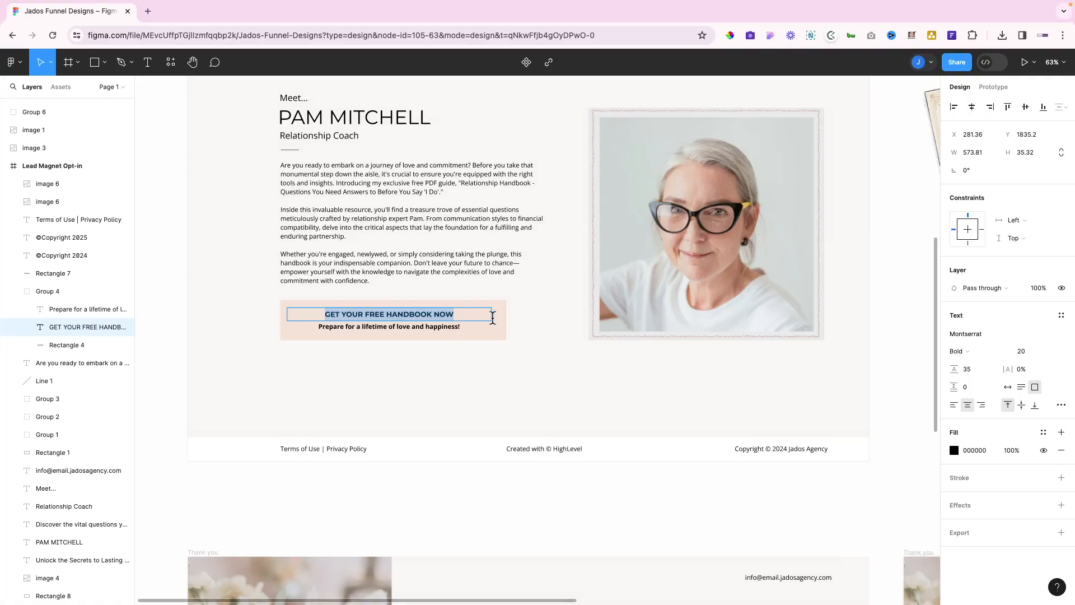
{"action": "left_click", "coordinate": [502, 322]}
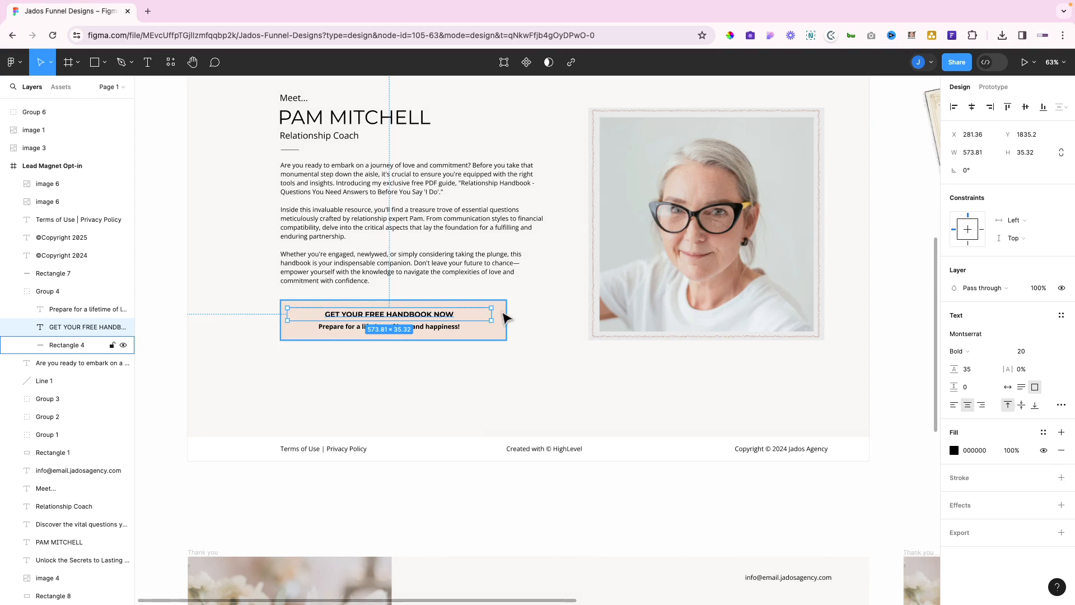
{"action": "left_click", "coordinate": [504, 318]}
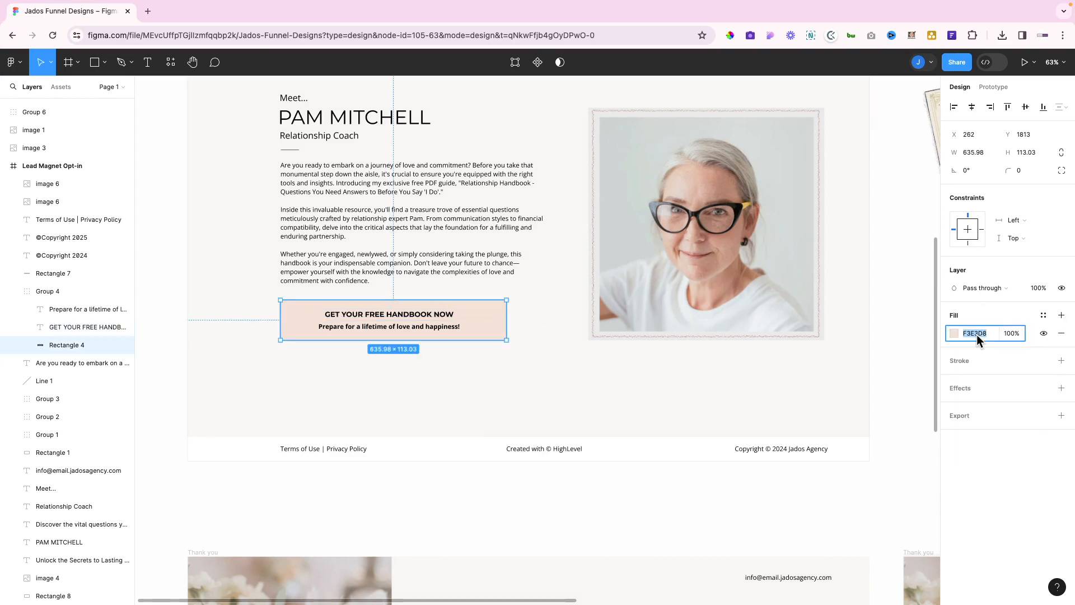
{"action": "key", "text": "ctrl+Left"}
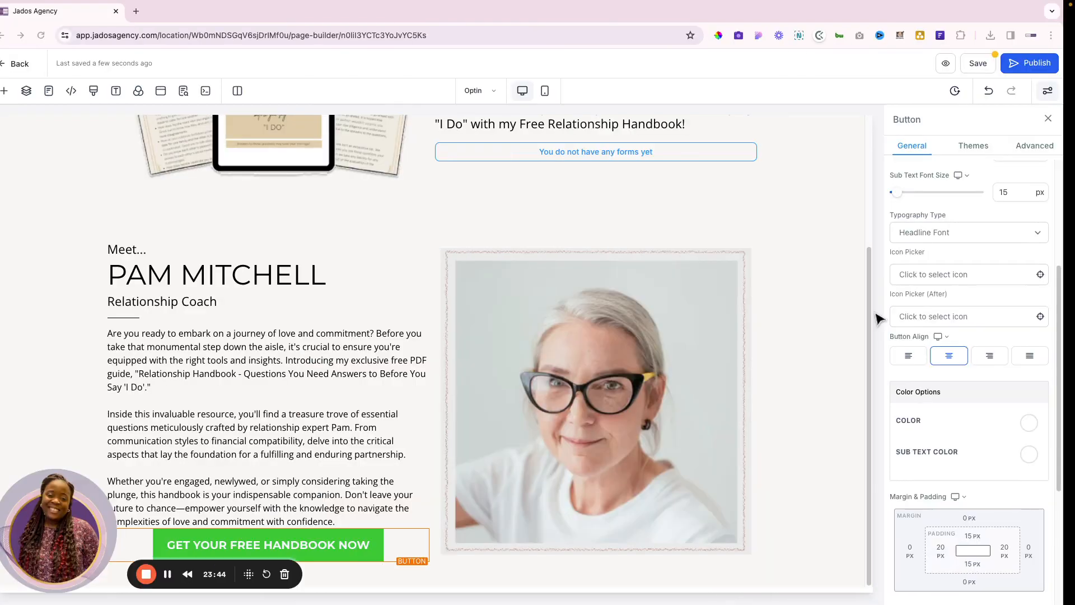
{"action": "scroll", "coordinate": [996, 367], "scroll_direction": "up", "scroll_amount": 4}
Set the handbook button's background to the Figma colour #F3E3D8
{"action": "left_click", "coordinate": [1045, 236]}
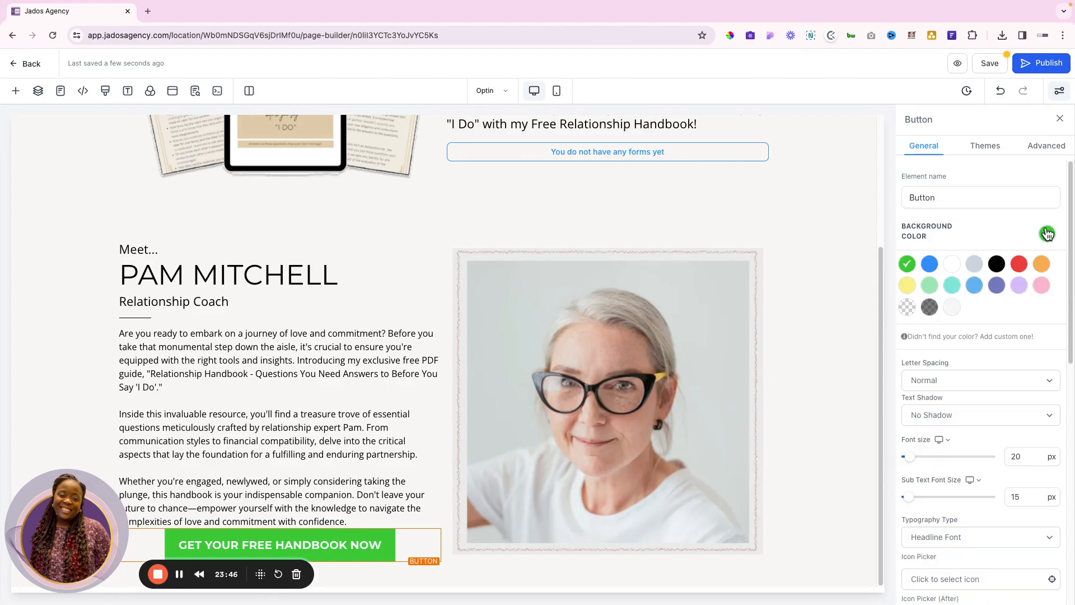
{"action": "left_click", "coordinate": [945, 336]}
{"action": "left_click", "coordinate": [925, 377]}
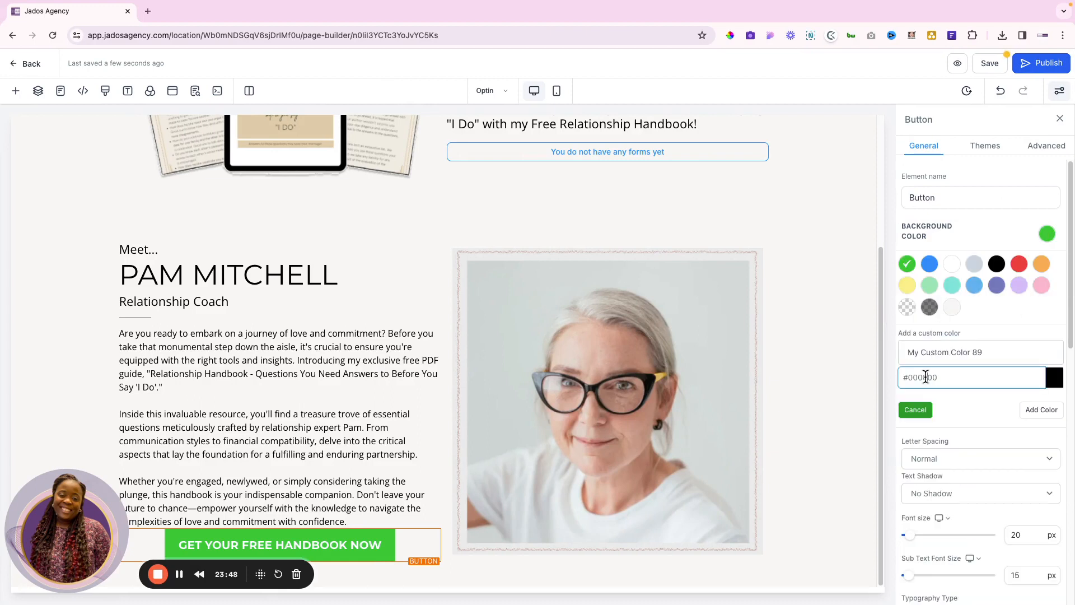
{"action": "key", "text": "ctrl+a"}
{"action": "type", "text": "#F3E3D8"}
{"action": "left_click", "coordinate": [1043, 409]}
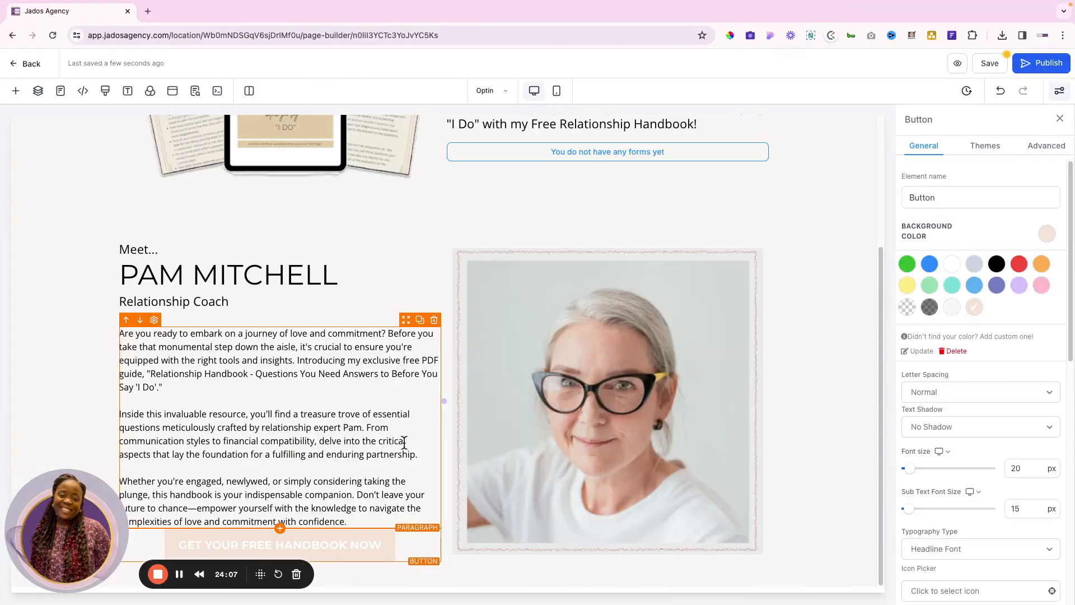
Change the button's main text font size from 20 px and check the result
{"action": "scroll", "coordinate": [782, 418], "scroll_direction": "down", "scroll_amount": 1}
{"action": "left_click", "coordinate": [1015, 394]}
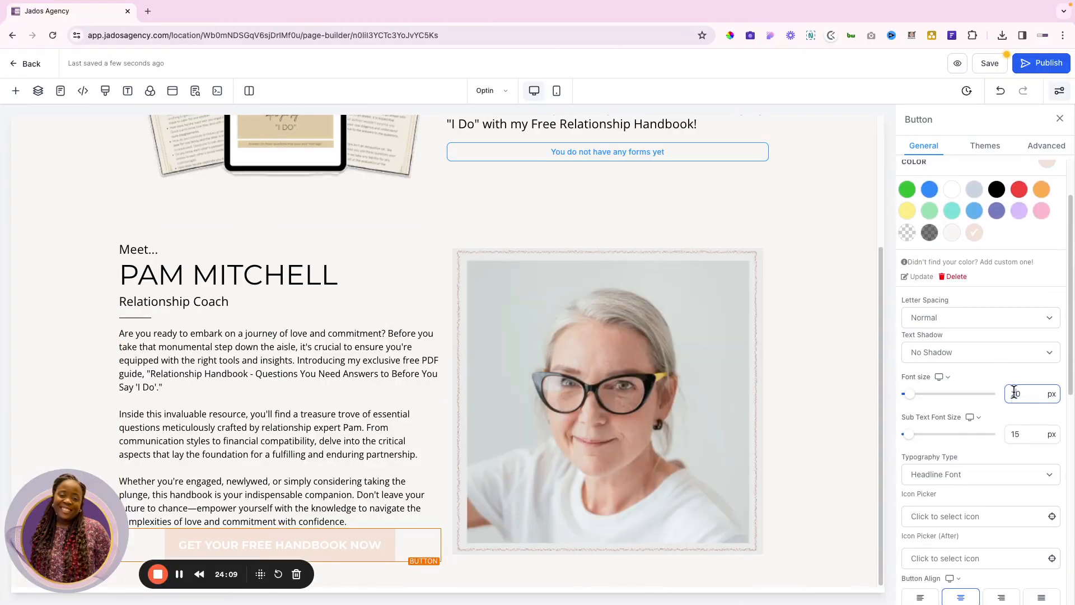
{"action": "double_click", "coordinate": [1014, 394]}
{"action": "type", "text": "18"}
{"action": "left_click", "coordinate": [829, 437]}
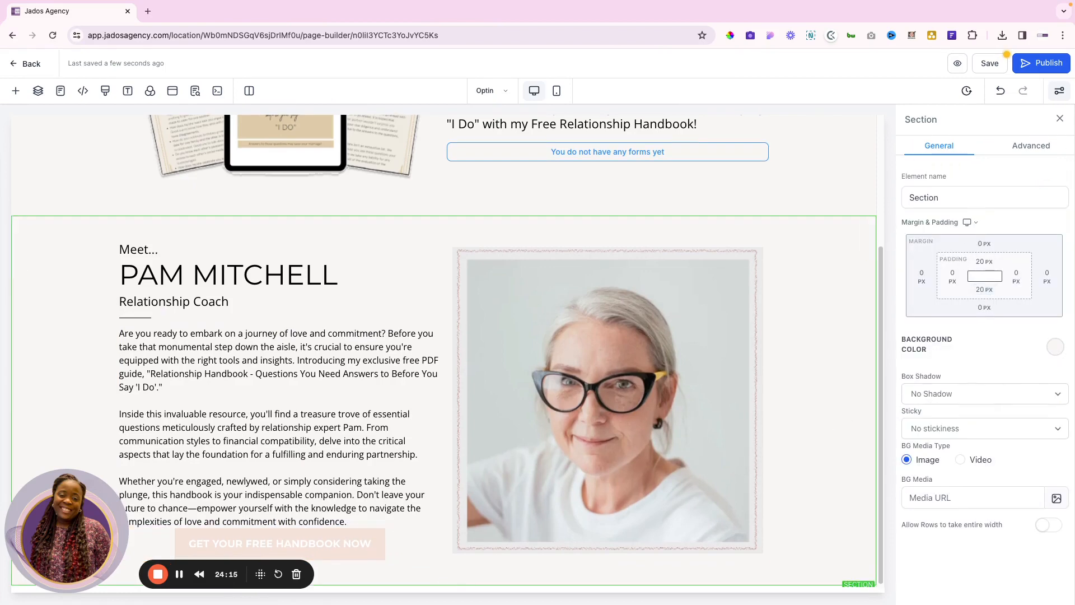
Reselect the handbook button and adjust its sub text font size against the Figma design
{"action": "left_click", "coordinate": [372, 542]}
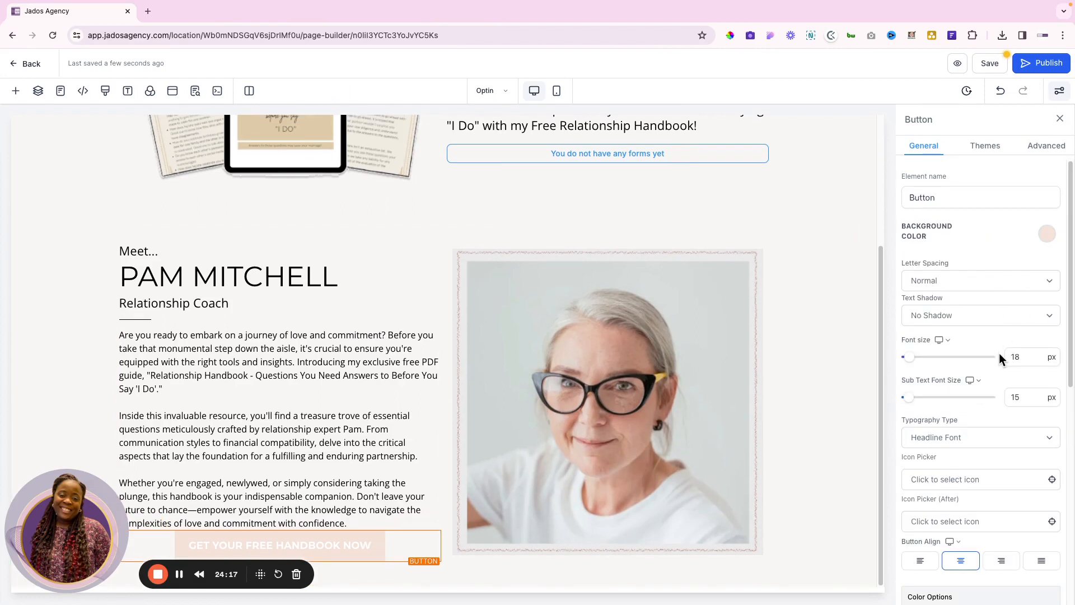
{"action": "scroll", "coordinate": [999, 353], "scroll_direction": "down", "scroll_amount": 2}
{"action": "left_click", "coordinate": [1015, 289]}
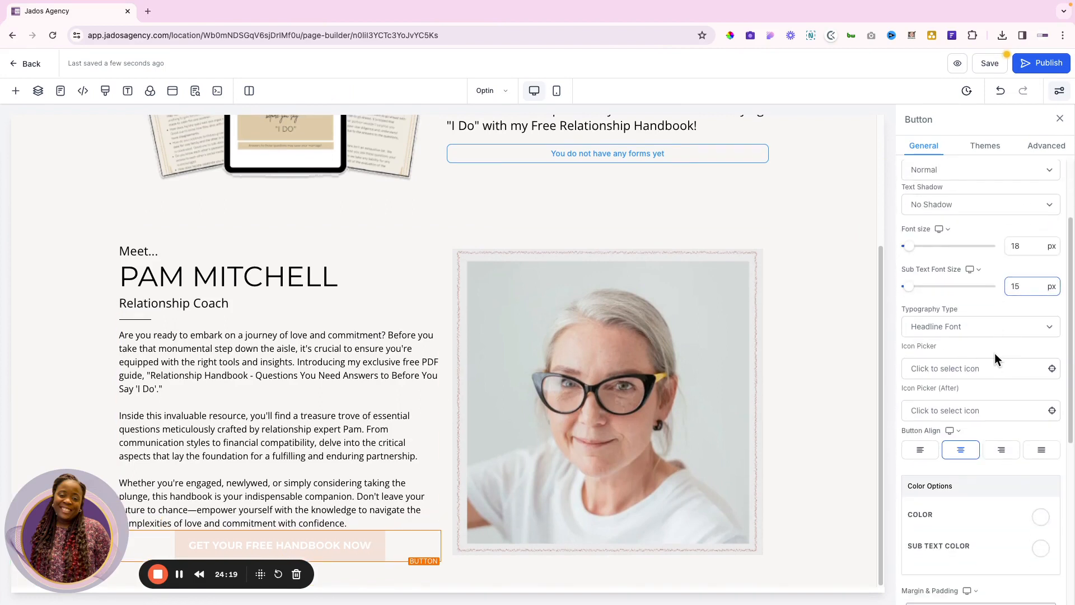
{"action": "scroll", "coordinate": [993, 355], "scroll_direction": "down", "scroll_amount": 1}
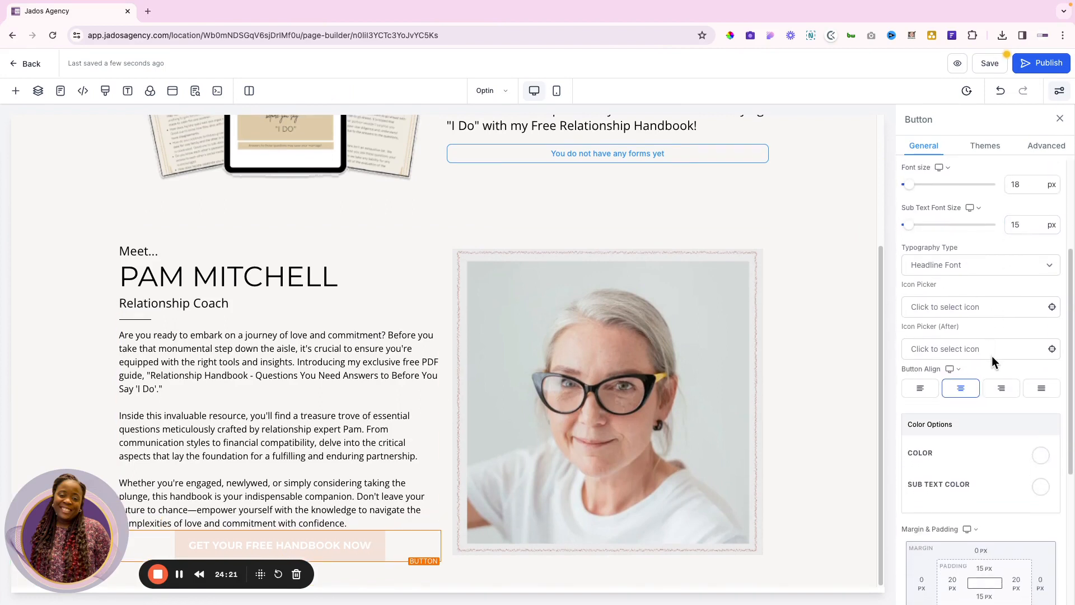
{"action": "key", "text": "ctrl+Right"}
{"action": "key", "text": "ctrl+Left"}
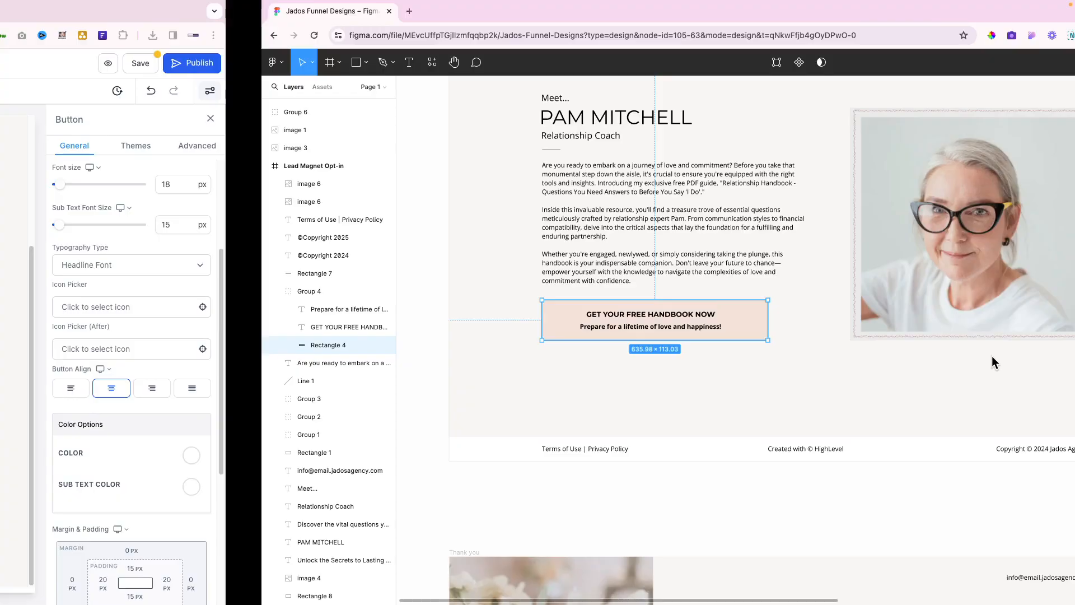
{"action": "scroll", "coordinate": [989, 361], "scroll_direction": "down", "scroll_amount": 2}
{"action": "scroll", "coordinate": [990, 362], "scroll_direction": "up", "scroll_amount": 2}
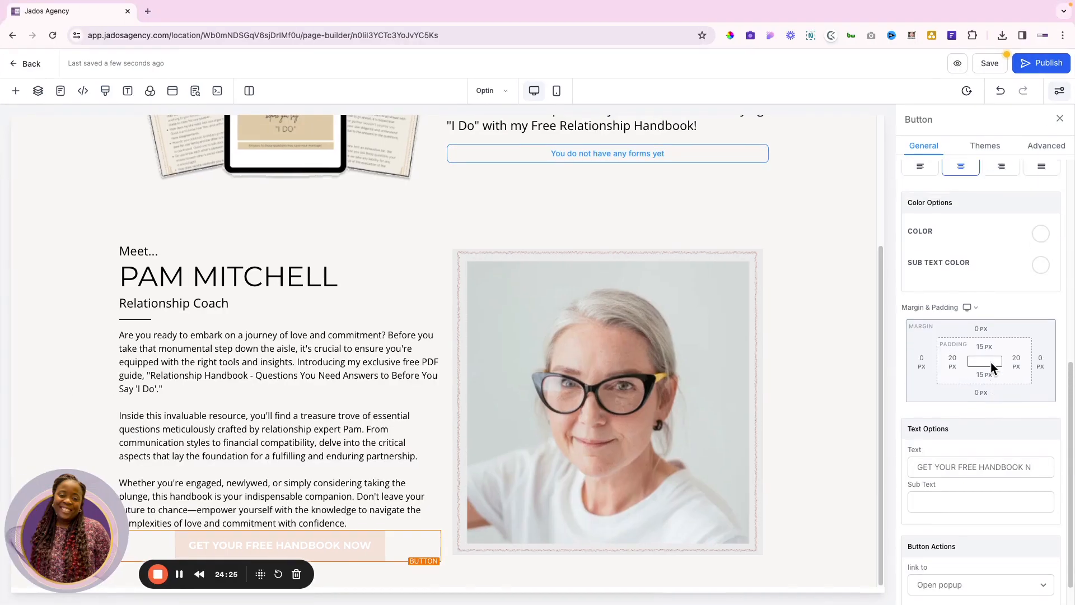
Make the button's main text colour and sub text colour black
{"action": "left_click", "coordinate": [1040, 310]}
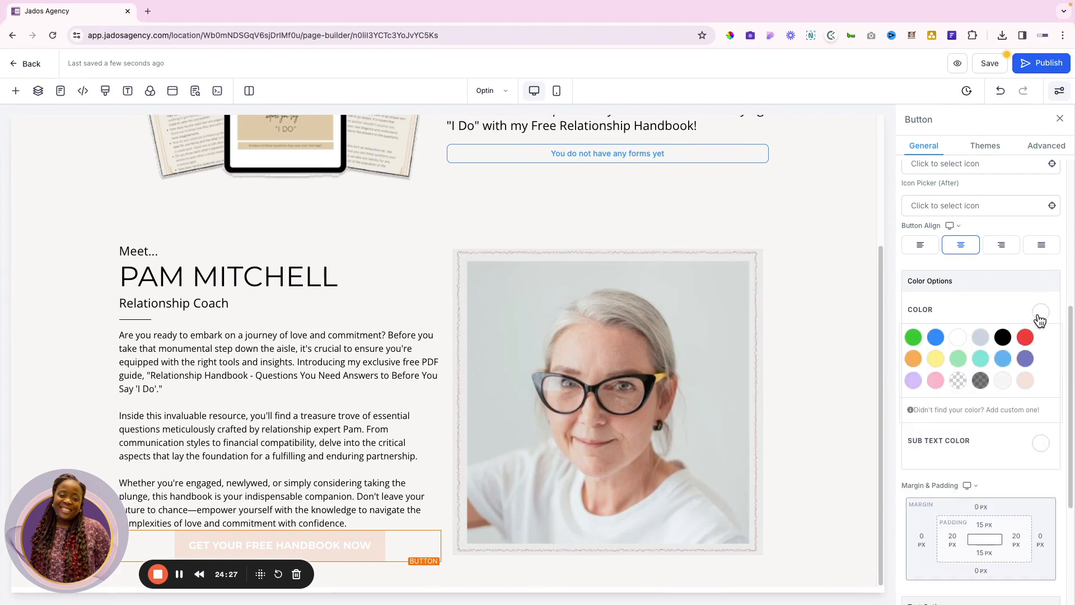
{"action": "left_click", "coordinate": [1003, 339]}
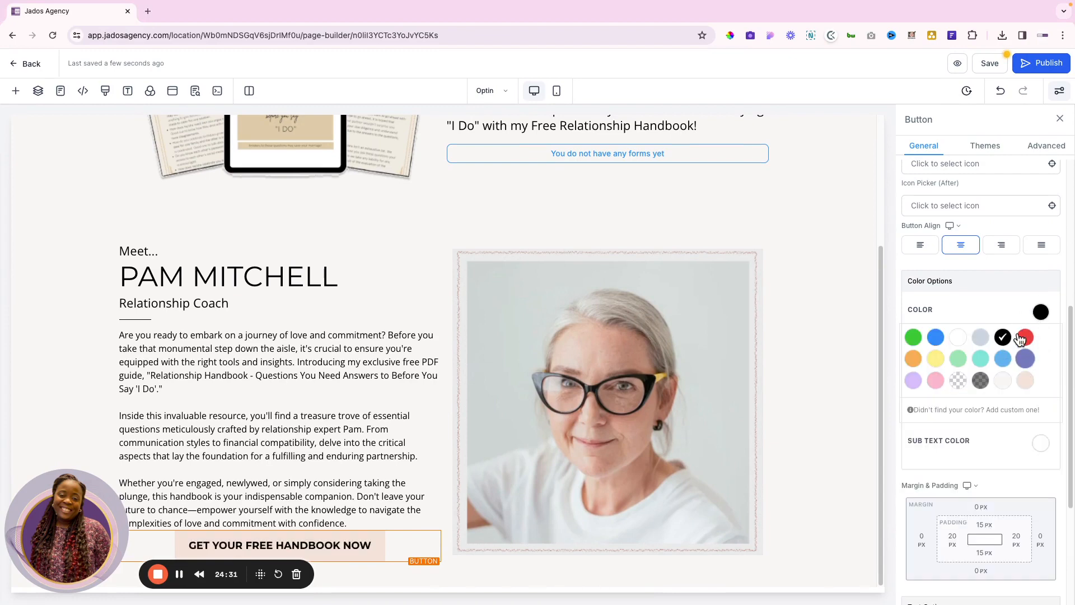
{"action": "left_click", "coordinate": [1040, 445]}
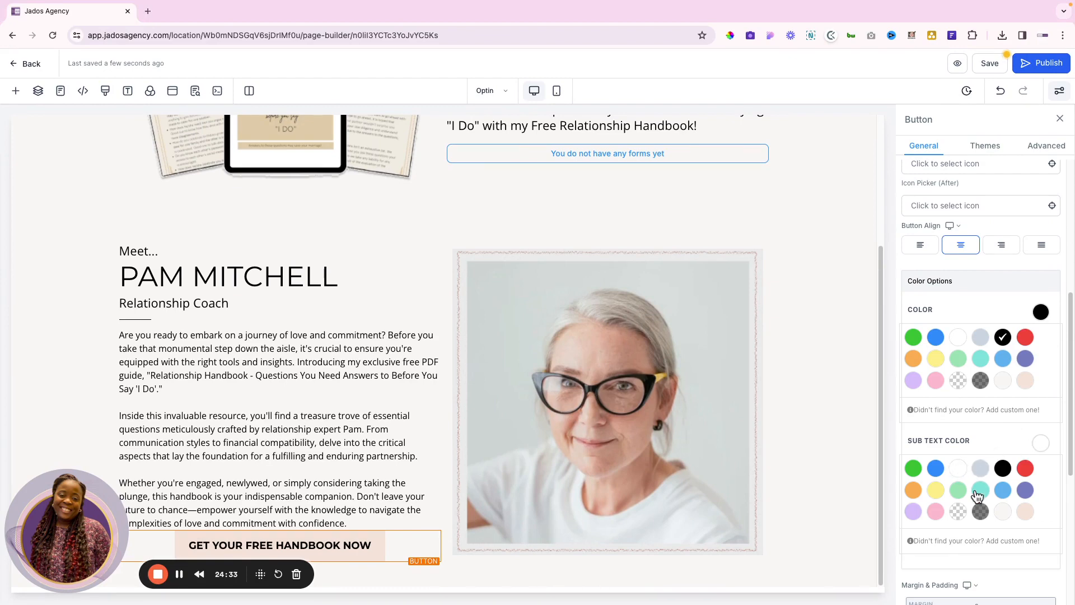
{"action": "left_click", "coordinate": [1002, 469]}
Copy the button subtitle wording from Figma and place the cursor in the Sub Text field
{"action": "key", "text": "ctrl+Right"}
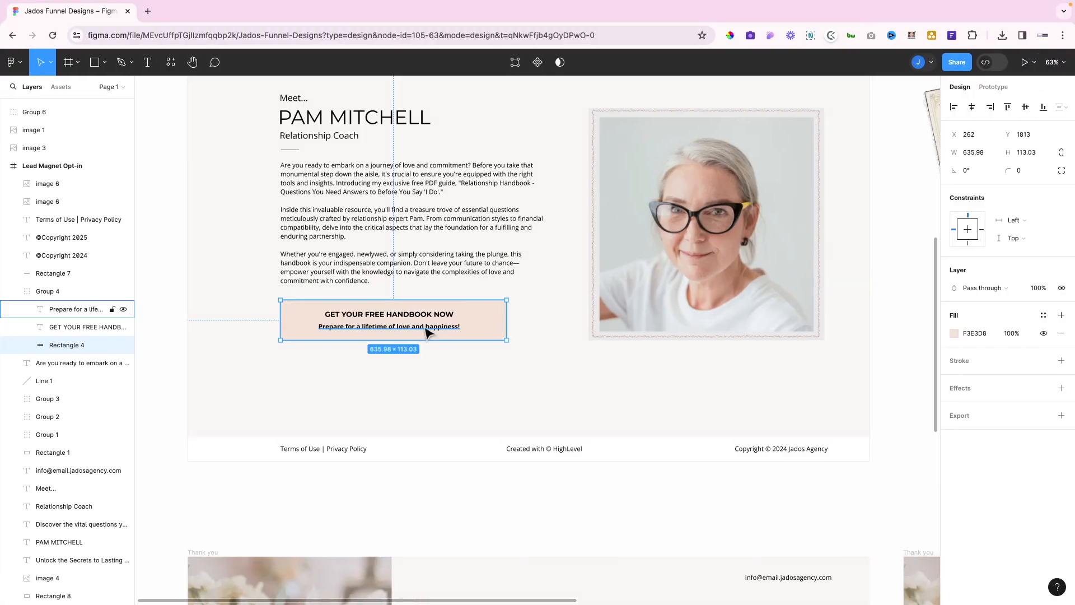
{"action": "left_click", "coordinate": [425, 328]}
{"action": "double_click", "coordinate": [424, 327]}
{"action": "key", "text": "ctrl+c"}
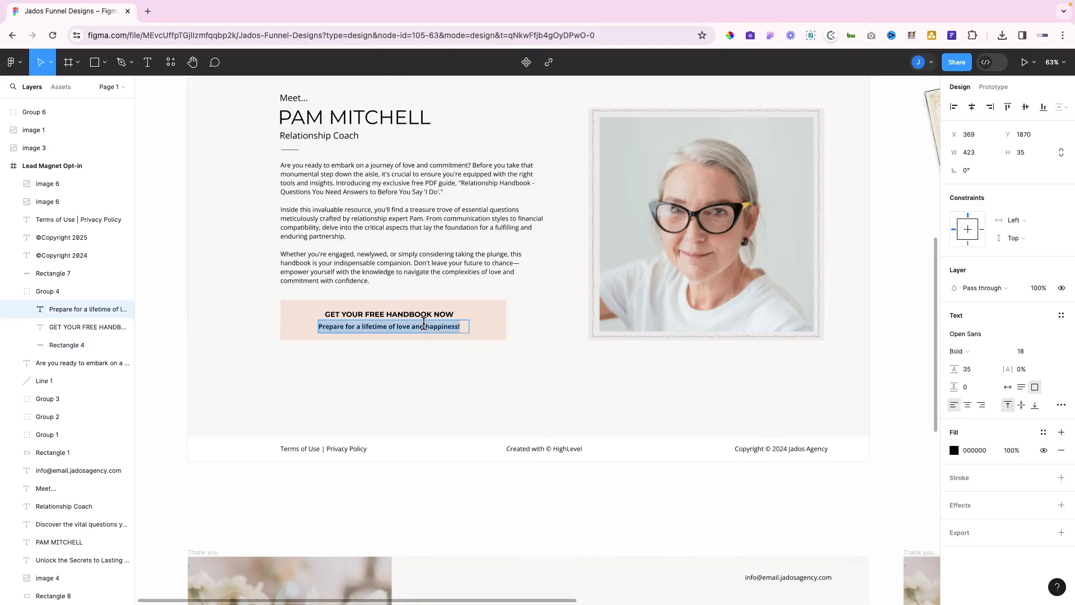
{"action": "key", "text": "ctrl+Left"}
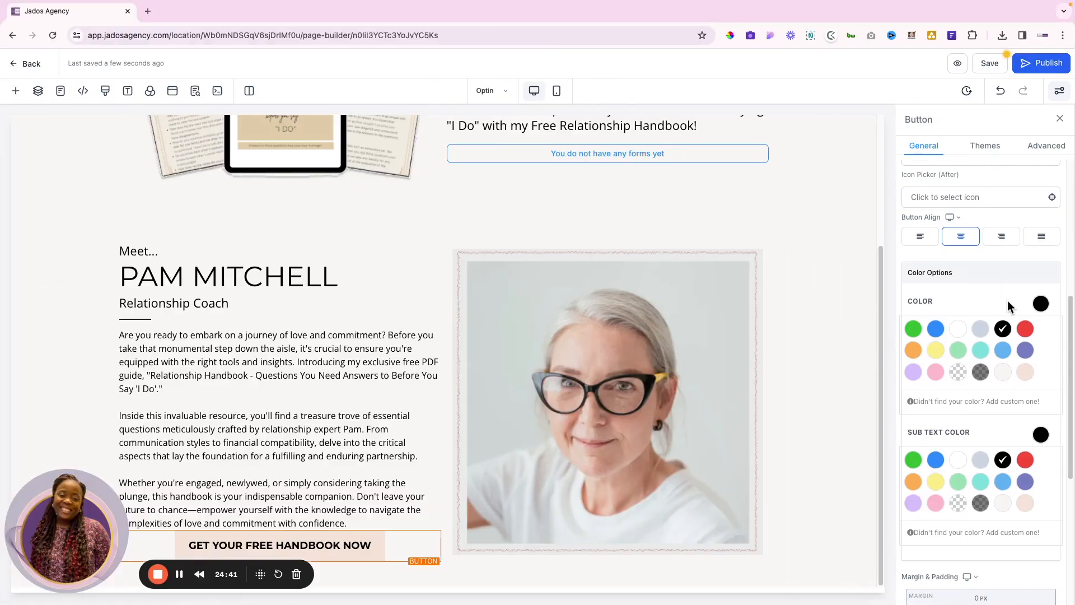
{"action": "scroll", "coordinate": [1006, 300], "scroll_direction": "down", "scroll_amount": 4}
{"action": "scroll", "coordinate": [1006, 301], "scroll_direction": "down", "scroll_amount": 2}
{"action": "left_click", "coordinate": [936, 466]}
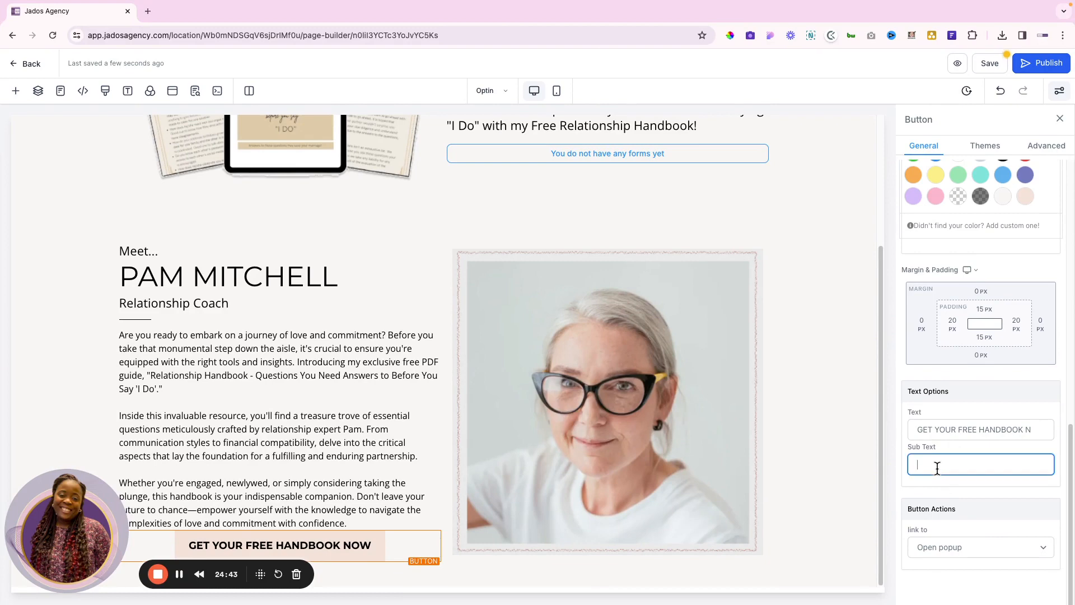
Paste 'Prepare for a lifetime of love and happiness!' as the button's sub text
{"action": "key", "text": "ctrl+v"}
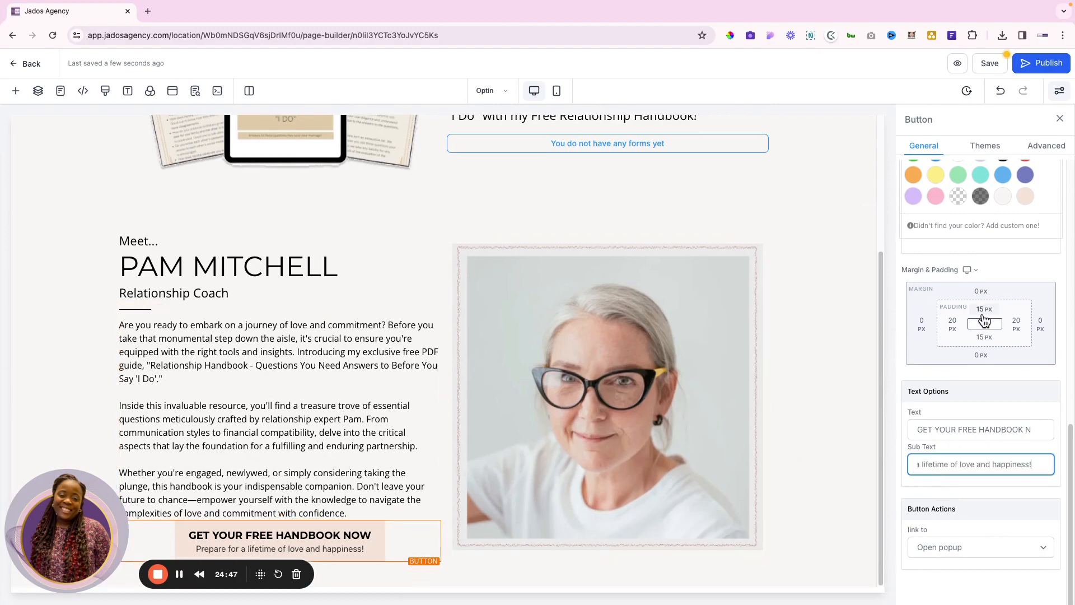
{"action": "scroll", "coordinate": [984, 319], "scroll_direction": "up", "scroll_amount": 1}
{"action": "key", "text": "ctrl+Right"}
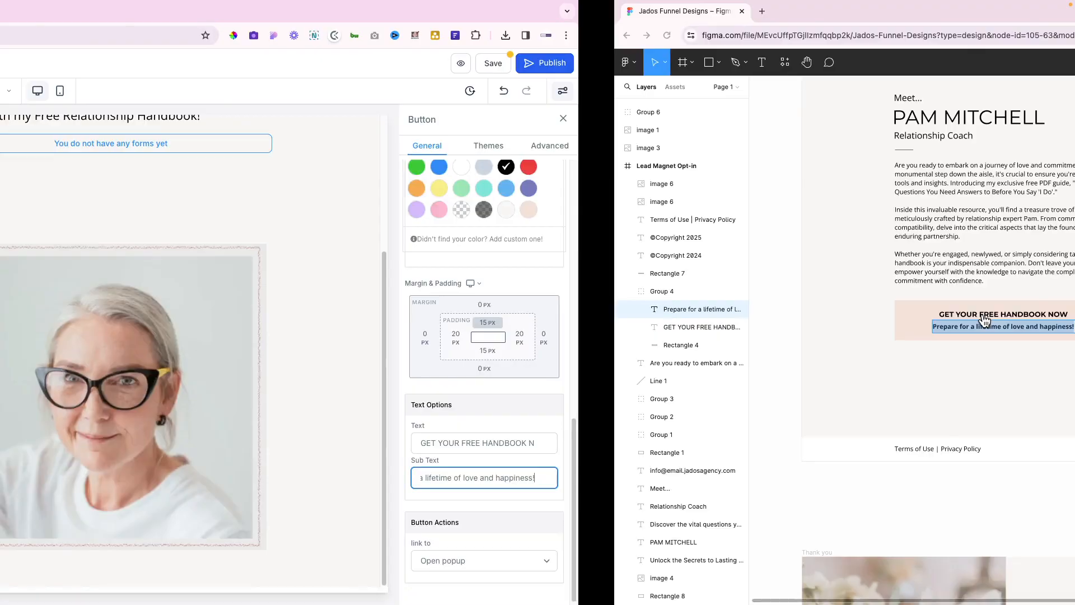
{"action": "key", "text": "ctrl+Left"}
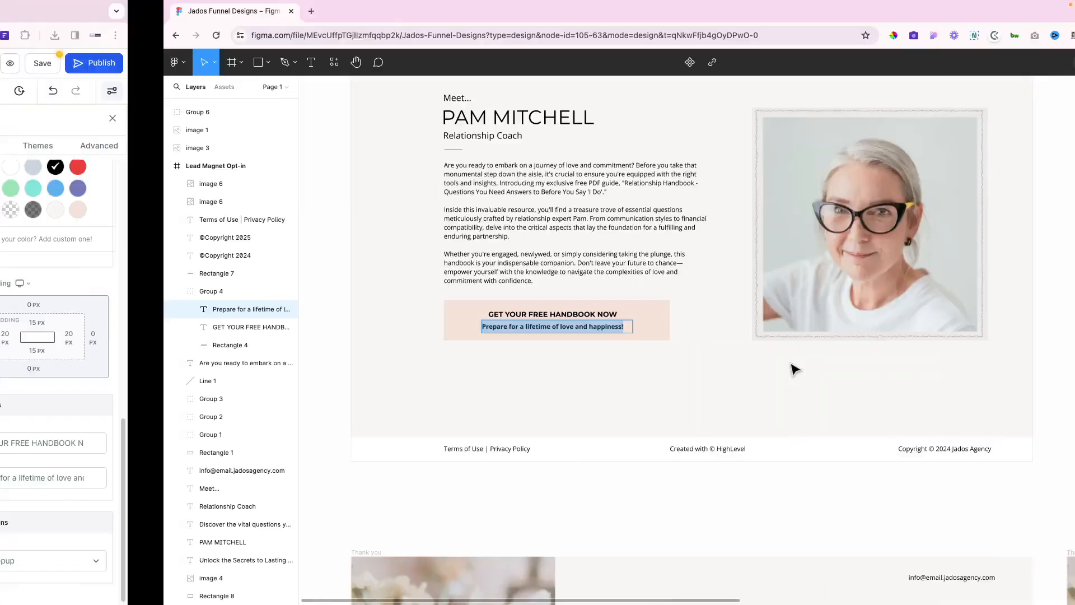
Give the handbook button a 20 px top margin and compare with Figma
{"action": "left_click", "coordinate": [977, 307]}
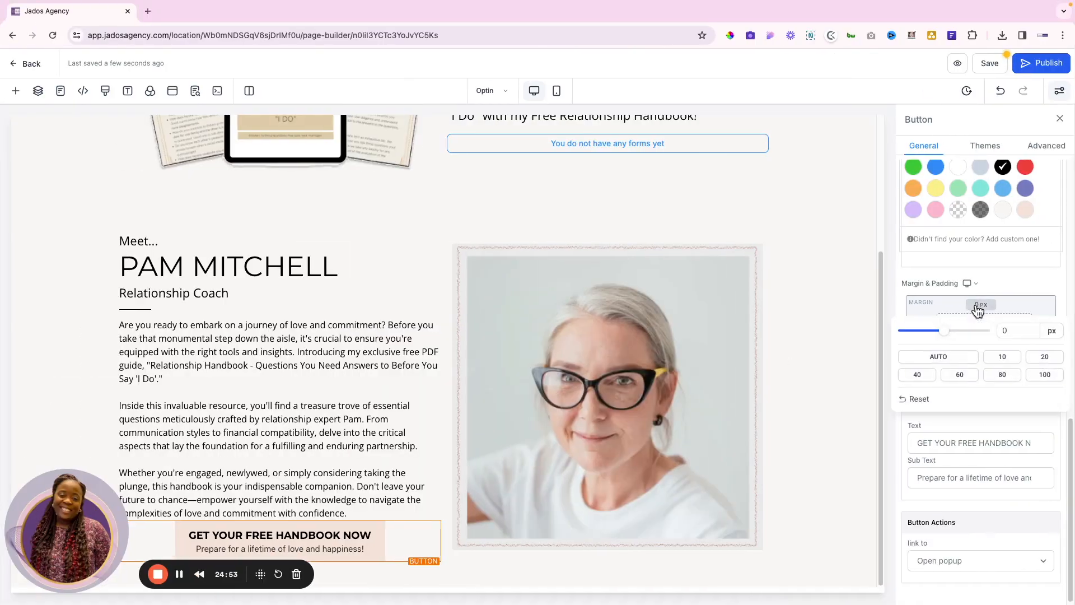
{"action": "left_click", "coordinate": [1045, 358]}
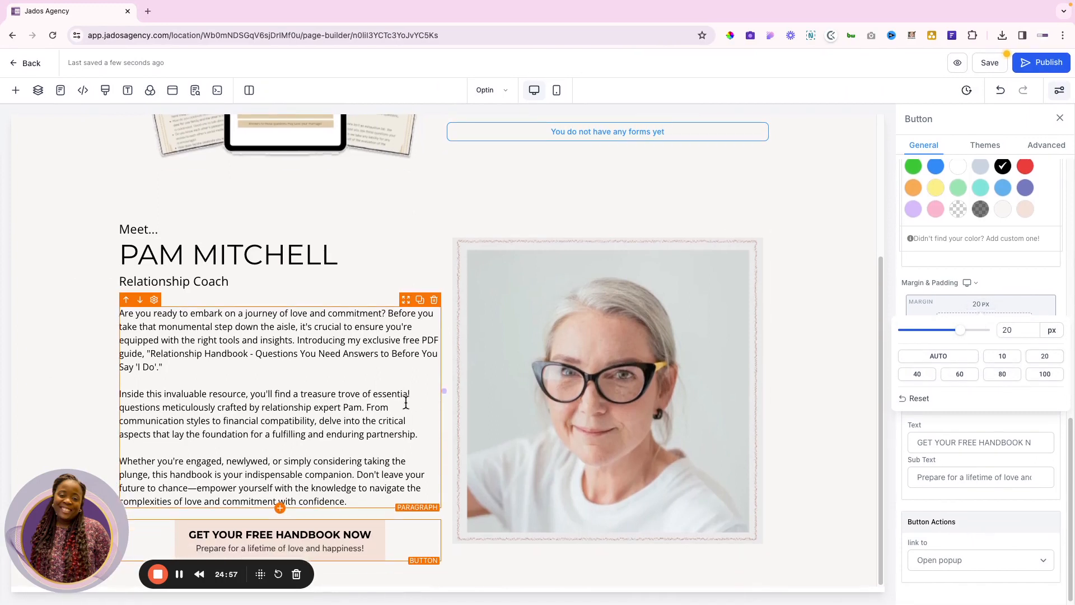
{"action": "key", "text": "ctrl+Right"}
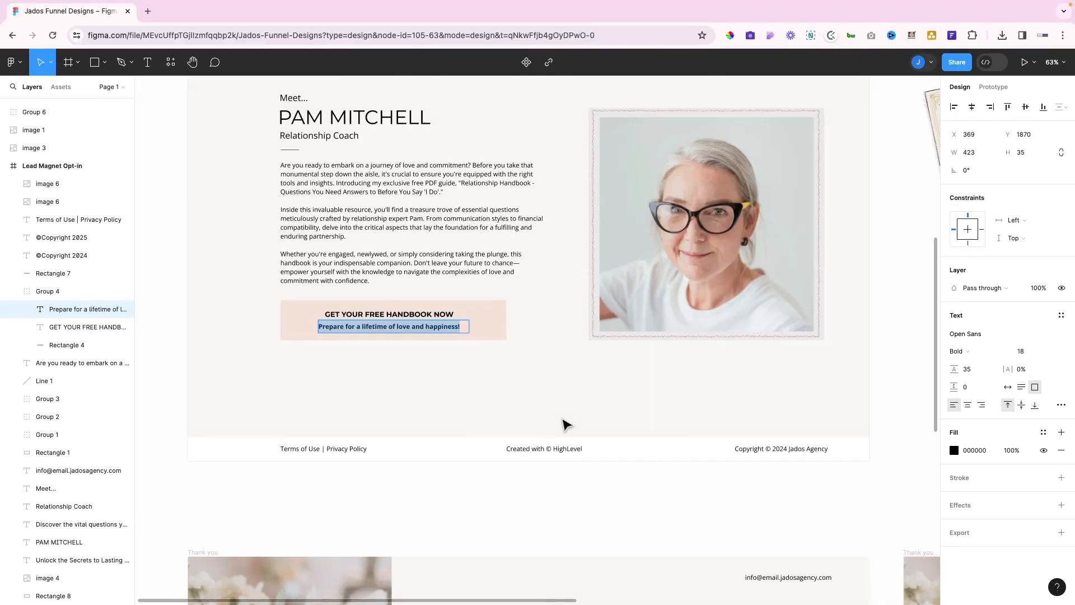
{"action": "key", "text": "ctrl+Left"}
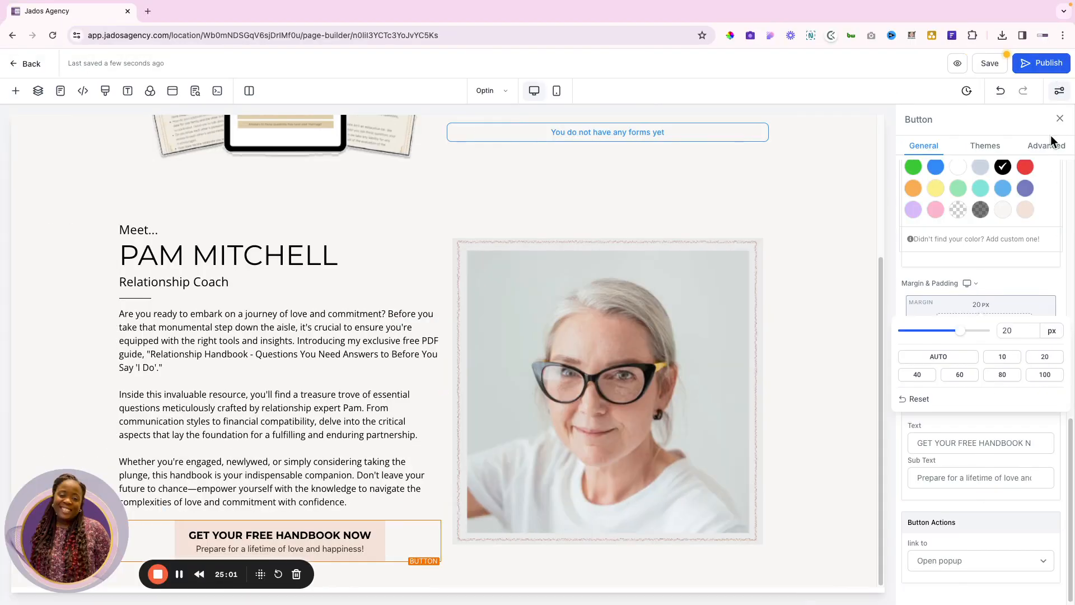
Try Fill Width, revert the button to Fluid width, and set Button Align to left
{"action": "left_click", "coordinate": [1046, 145]}
{"action": "left_click", "coordinate": [943, 173]}
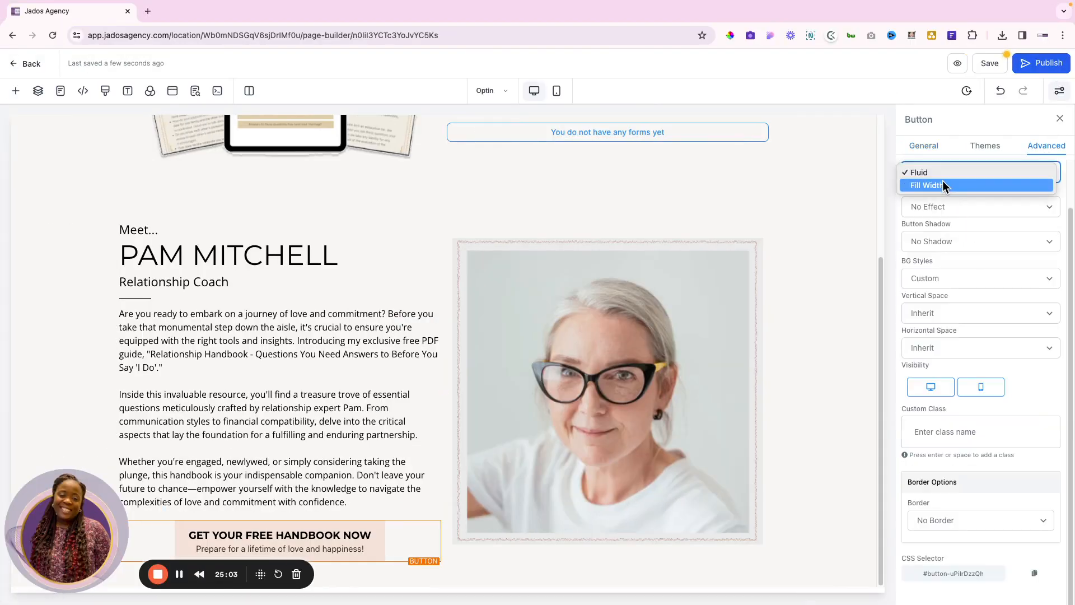
{"action": "left_click", "coordinate": [942, 189]}
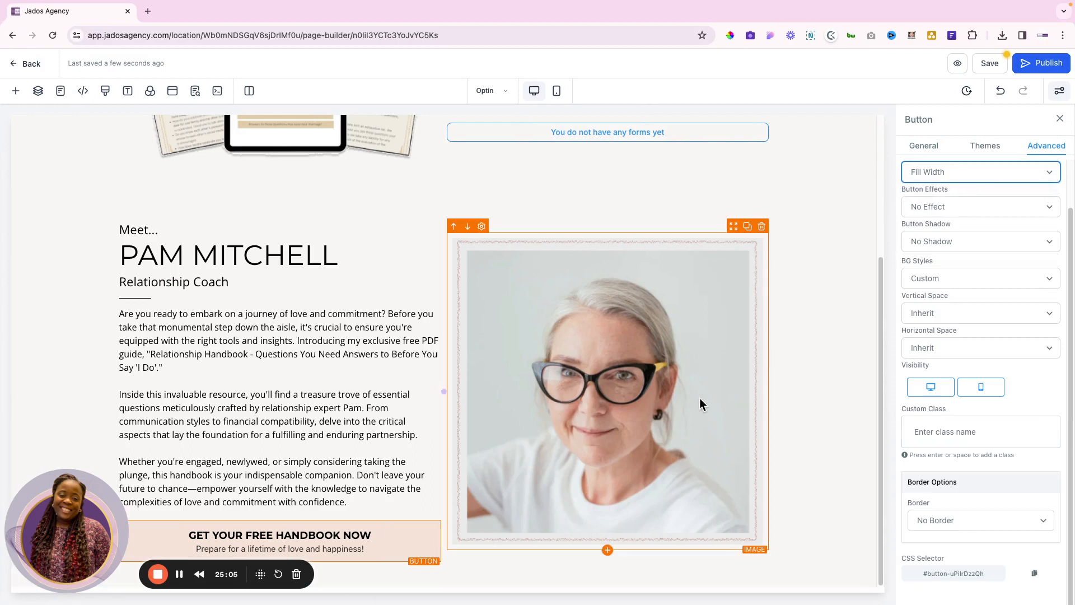
{"action": "left_click_drag", "start_coordinate": [104, 522], "coordinate": [116, 322]}
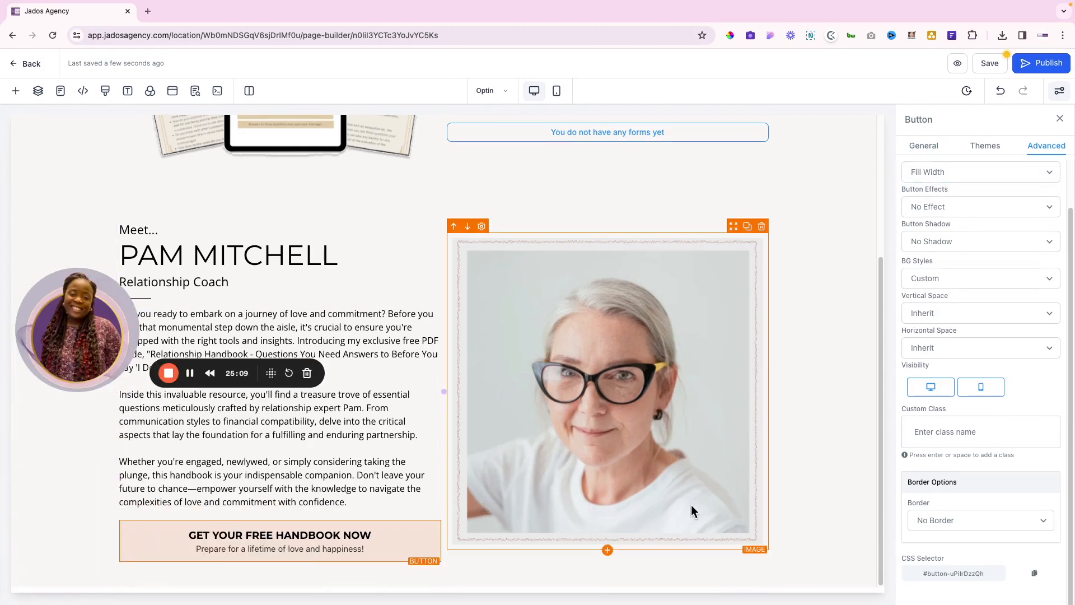
{"action": "key", "text": "ctrl+Right"}
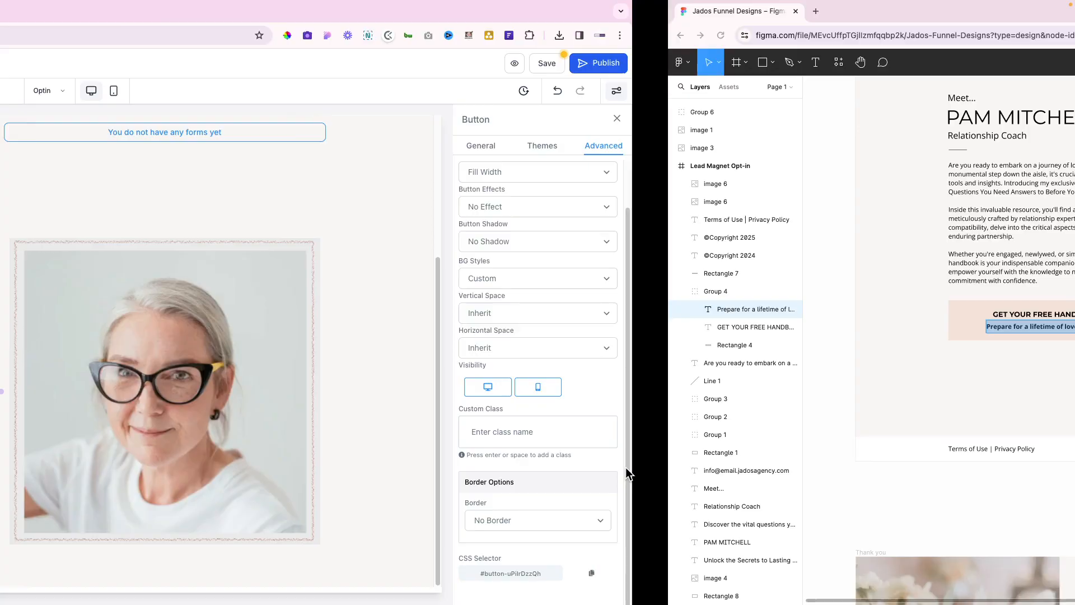
{"action": "key", "text": "ctrl+Left"}
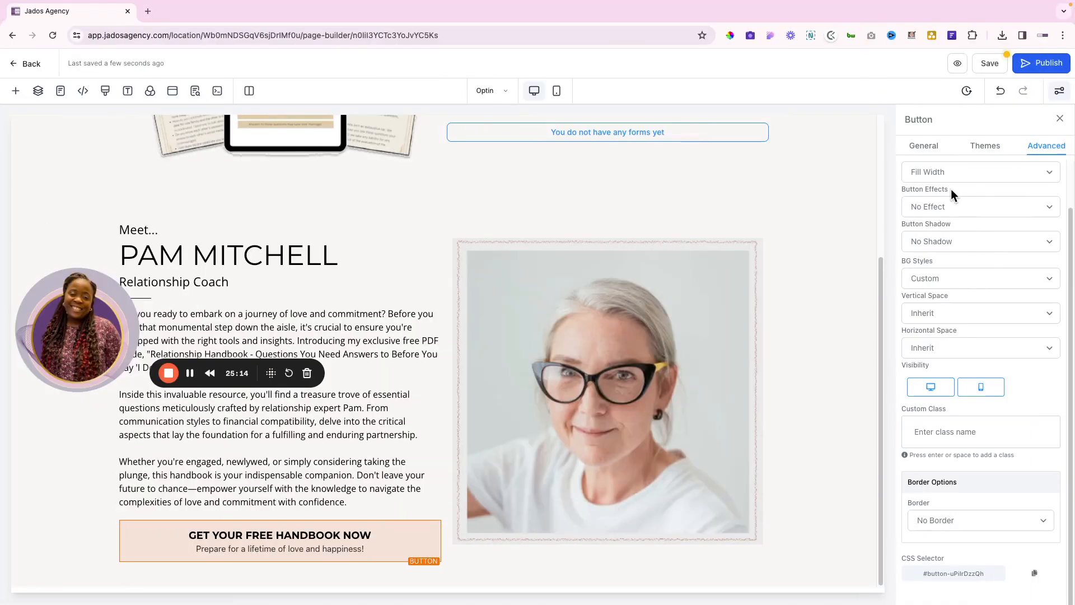
{"action": "left_click", "coordinate": [945, 173]}
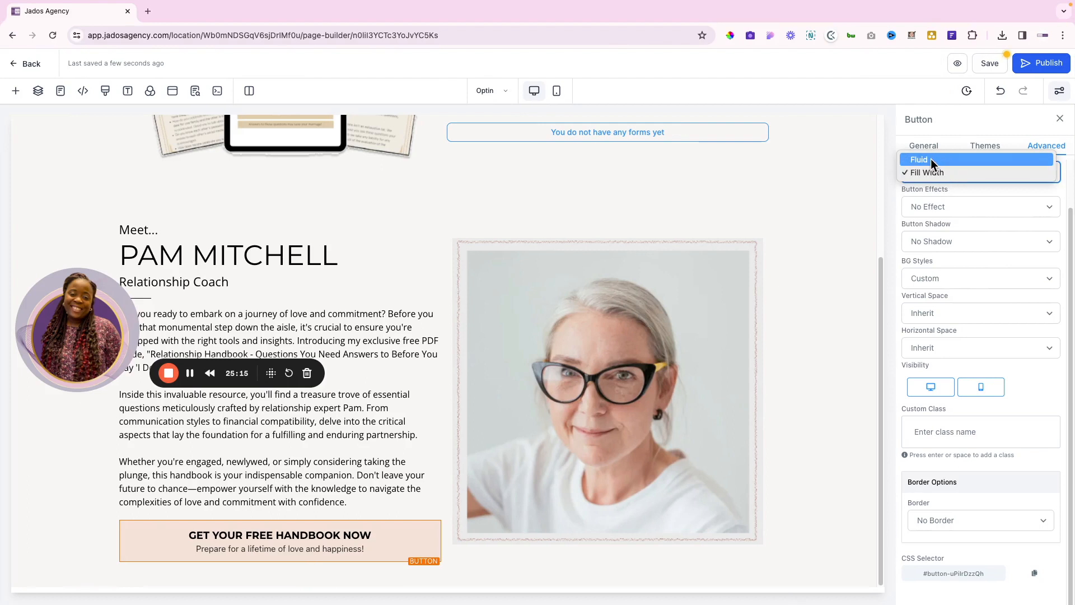
{"action": "left_click", "coordinate": [929, 159]}
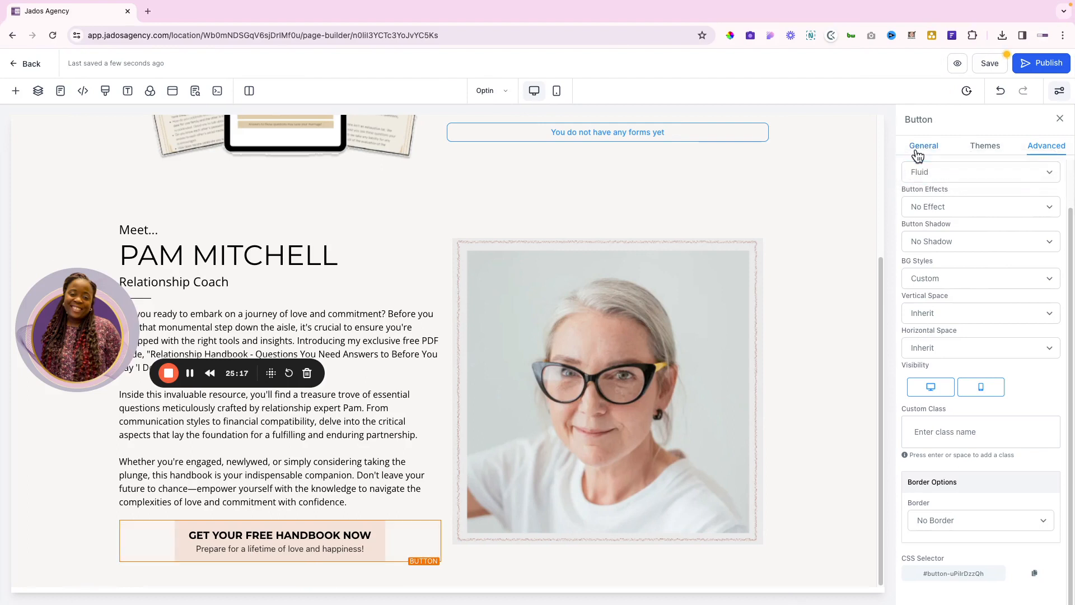
{"action": "left_click", "coordinate": [923, 147]}
{"action": "left_click", "coordinate": [920, 460]}
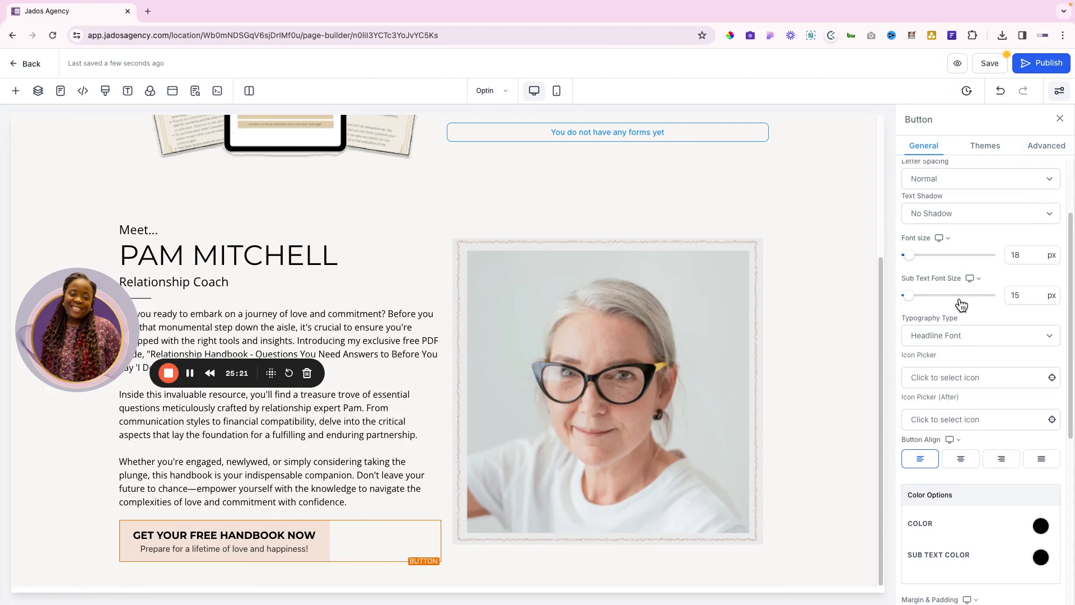
Set the handbook button's left and right padding to 60 px
{"action": "scroll", "coordinate": [977, 329], "scroll_direction": "down", "scroll_amount": 5}
{"action": "scroll", "coordinate": [978, 330], "scroll_direction": "down", "scroll_amount": 1}
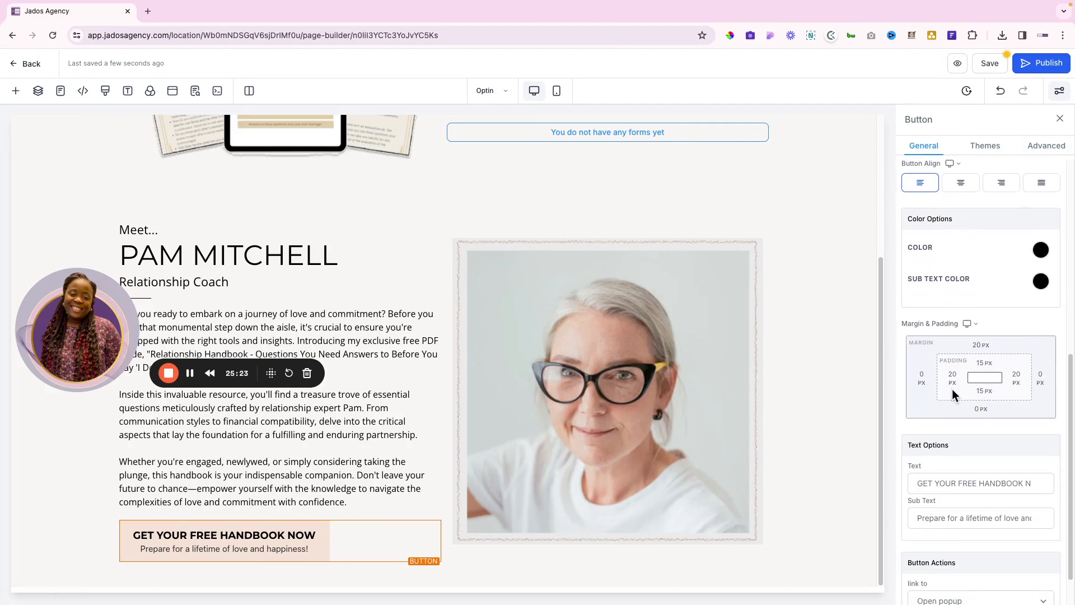
{"action": "left_click", "coordinate": [951, 377]}
{"action": "left_click", "coordinate": [968, 439]}
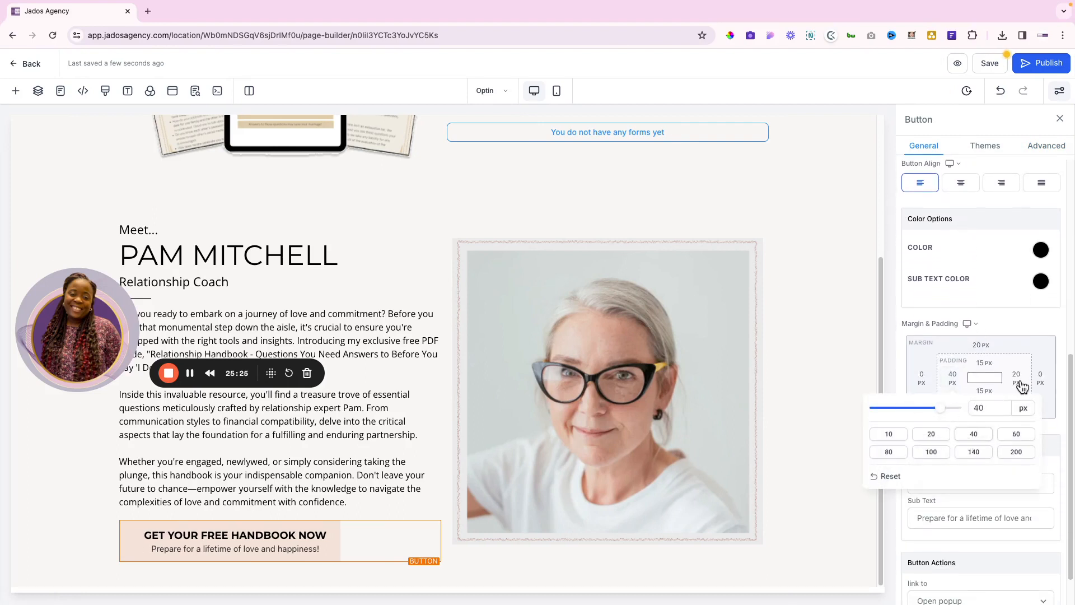
{"action": "left_click", "coordinate": [1016, 377]}
{"action": "left_click", "coordinate": [961, 438]}
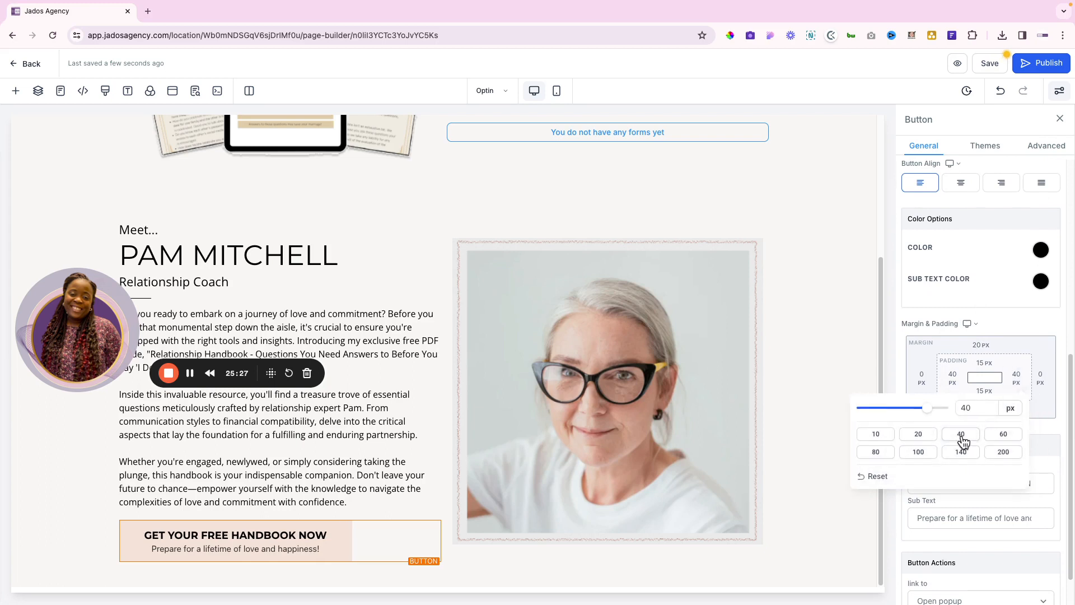
{"action": "left_click", "coordinate": [1003, 434]}
{"action": "left_click", "coordinate": [951, 381]}
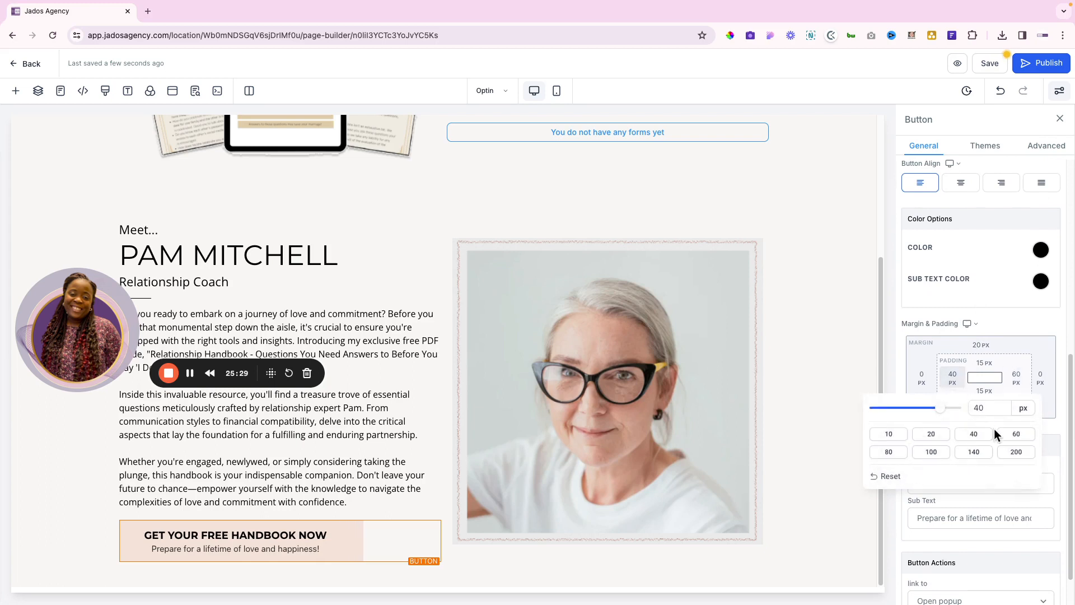
{"action": "left_click", "coordinate": [1010, 436]}
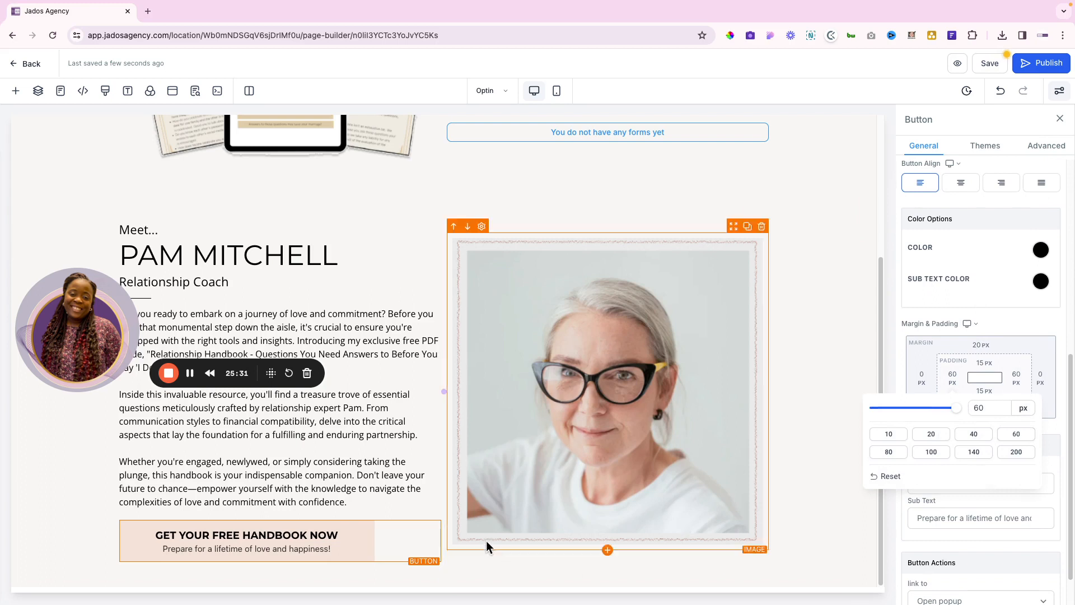
Set the button's top and bottom padding to 16 px each
{"action": "left_click", "coordinate": [984, 362]}
{"action": "left_click", "coordinate": [962, 416]}
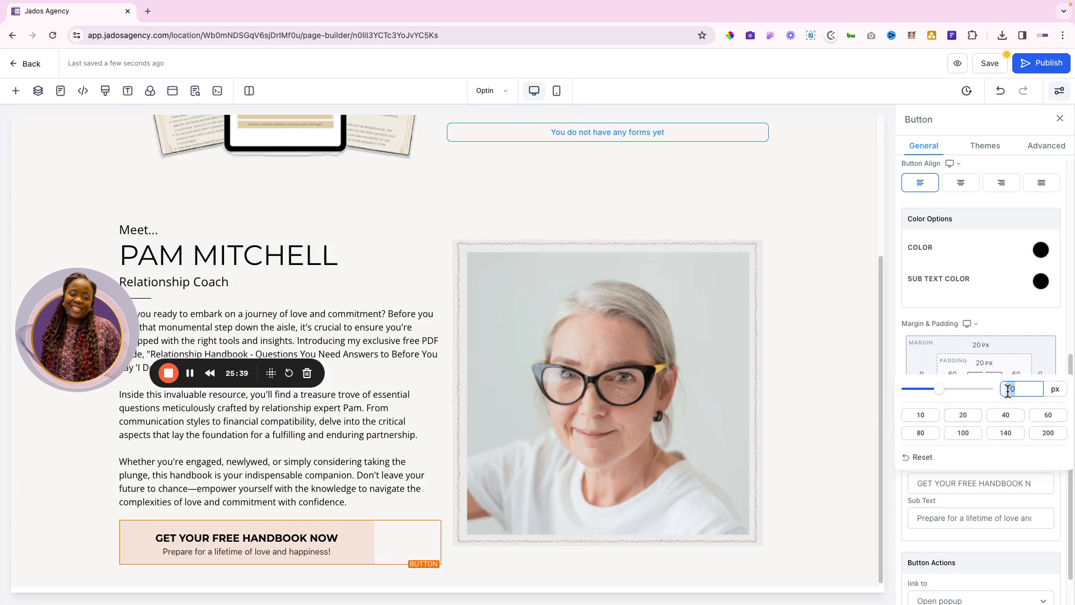
{"action": "type", "text": "16"}
{"action": "left_click", "coordinate": [1039, 350]}
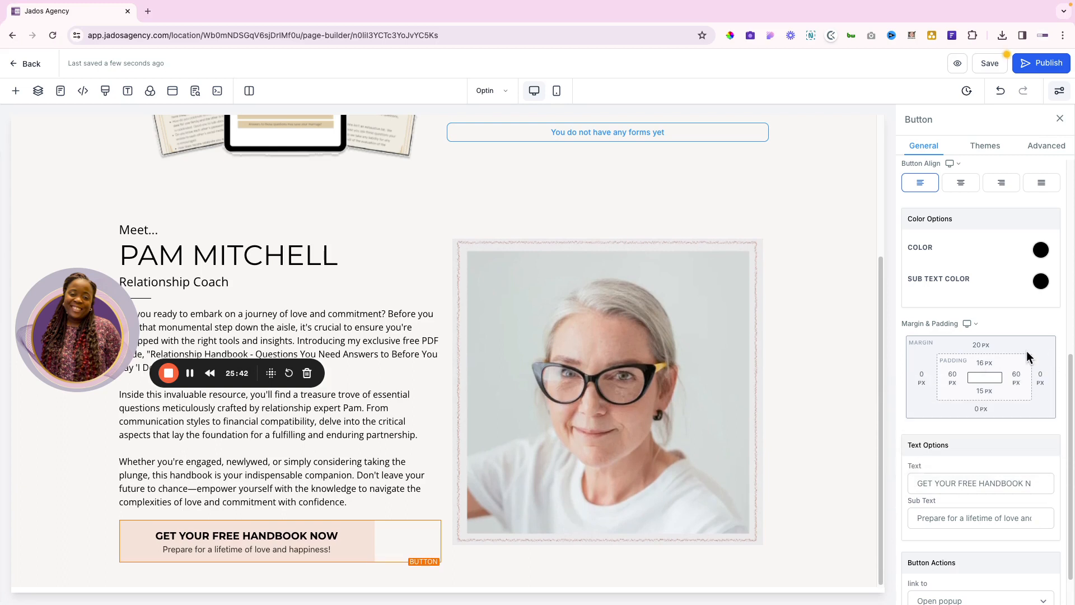
{"action": "left_click", "coordinate": [982, 391]}
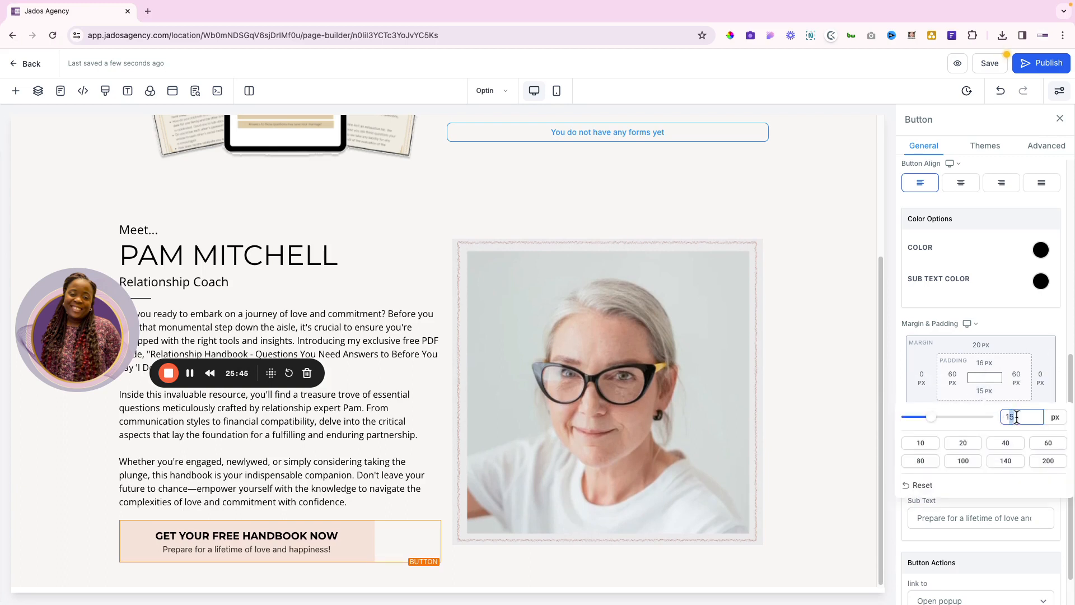
{"action": "type", "text": "16"}
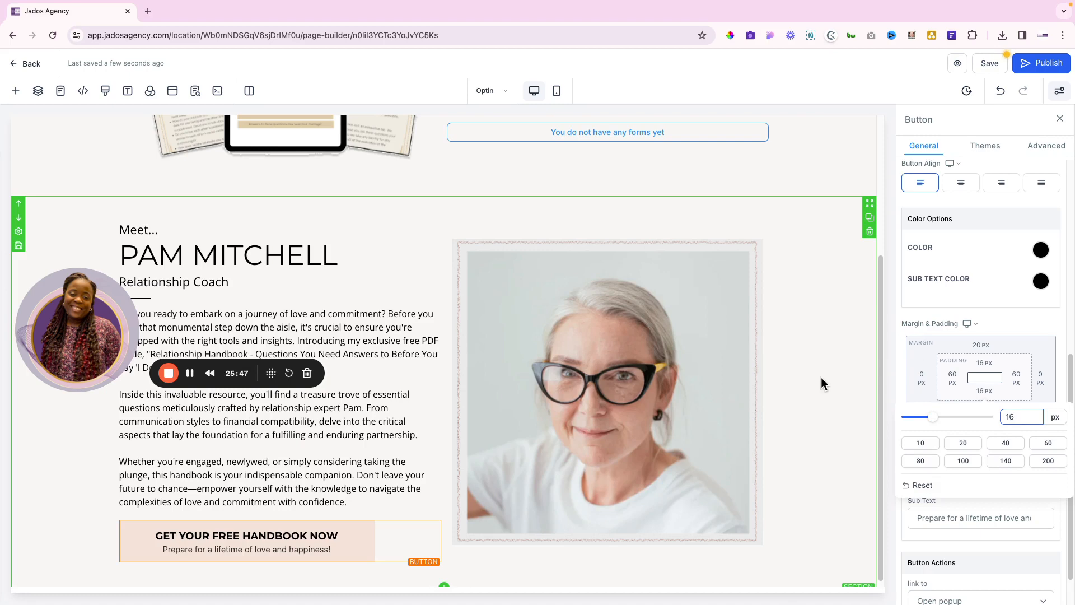
{"action": "left_click", "coordinate": [821, 377]}
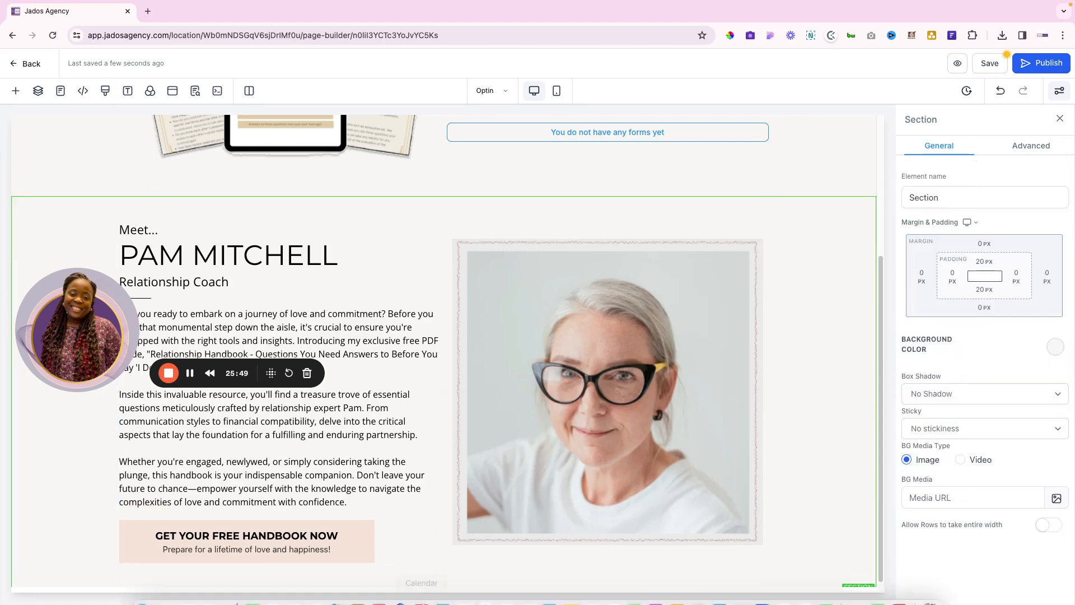
{"action": "scroll", "coordinate": [460, 361], "scroll_direction": "up", "scroll_amount": 1}
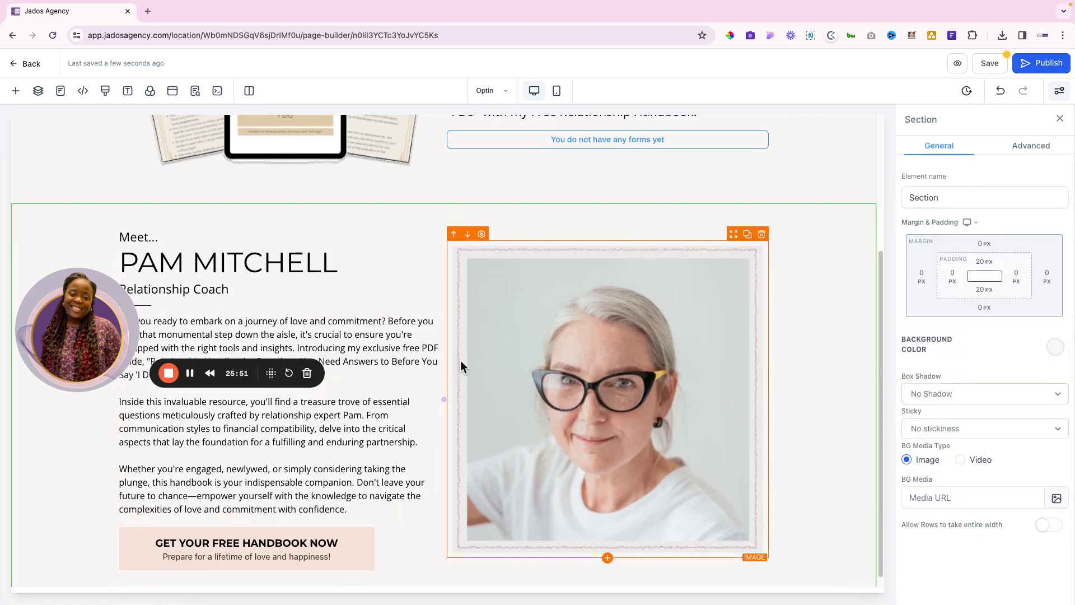
{"action": "scroll", "coordinate": [460, 361], "scroll_direction": "down", "scroll_amount": 1}
{"action": "key", "text": "ctrl+Right"}
{"action": "key", "text": "ctrl+Left"}
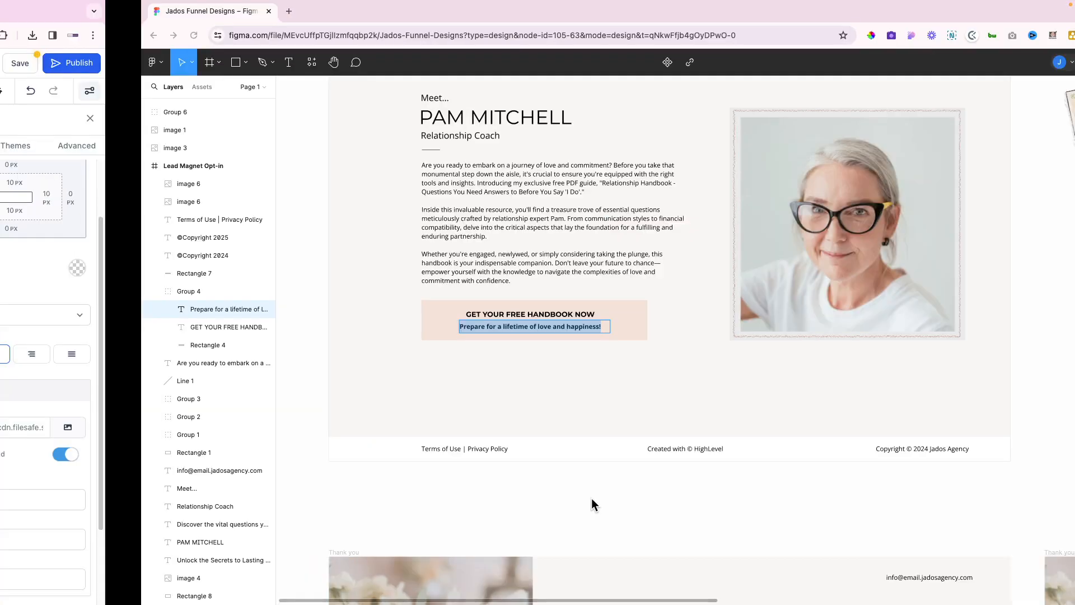
{"action": "key", "text": "ctrl+Left"}
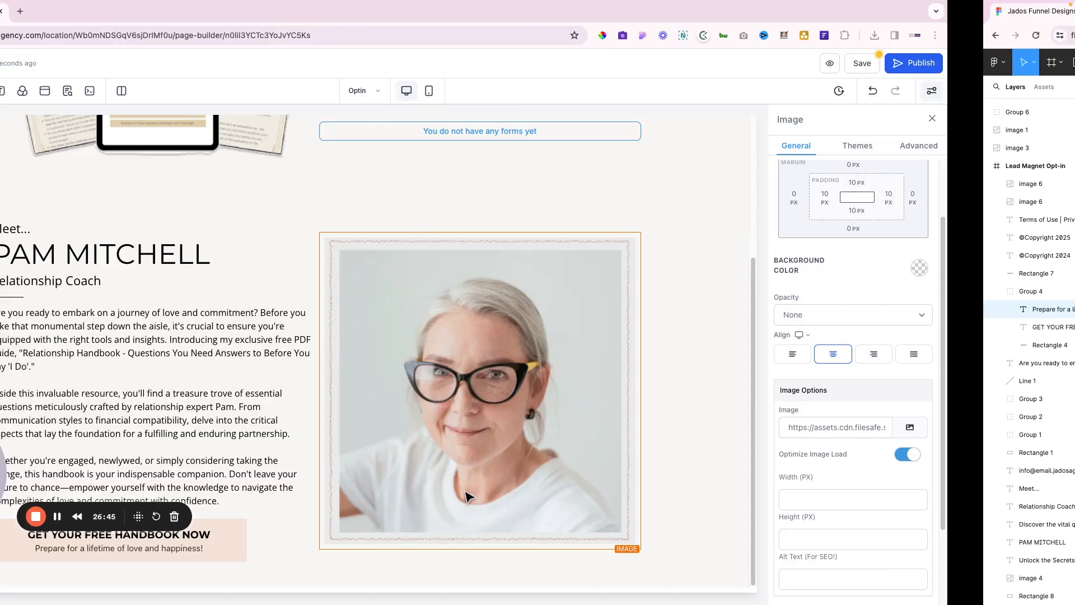
{"action": "left_click", "coordinate": [443, 587]}
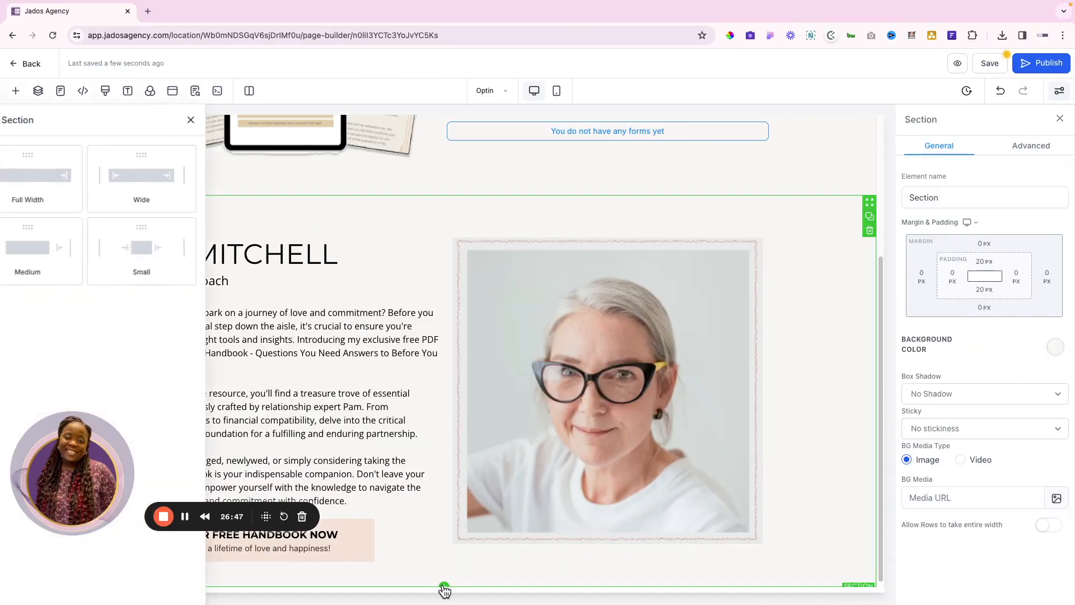
{"action": "left_click", "coordinate": [158, 196]}
{"action": "scroll", "coordinate": [442, 428], "scroll_direction": "down", "scroll_amount": 3}
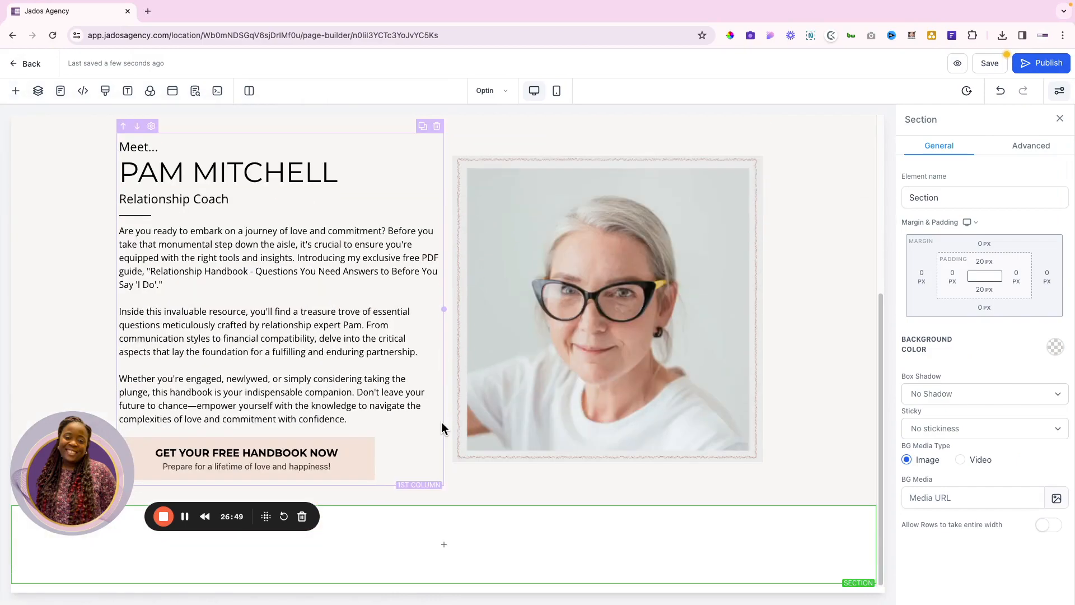
{"action": "key", "text": "ctrl+Right"}
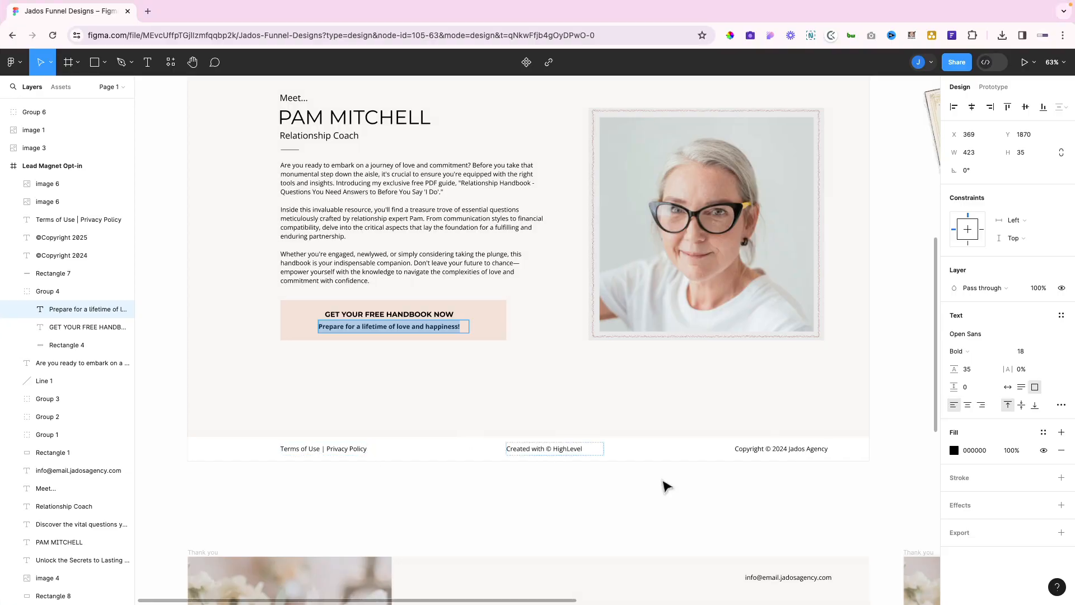
{"action": "key", "text": "ctrl+Left"}
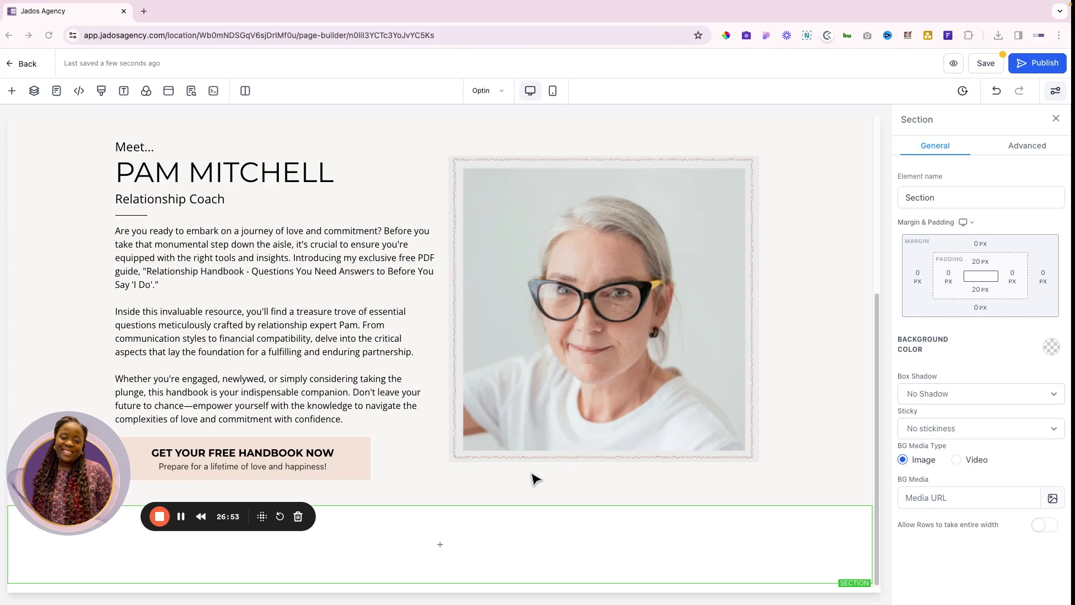
{"action": "left_click", "coordinate": [445, 544]}
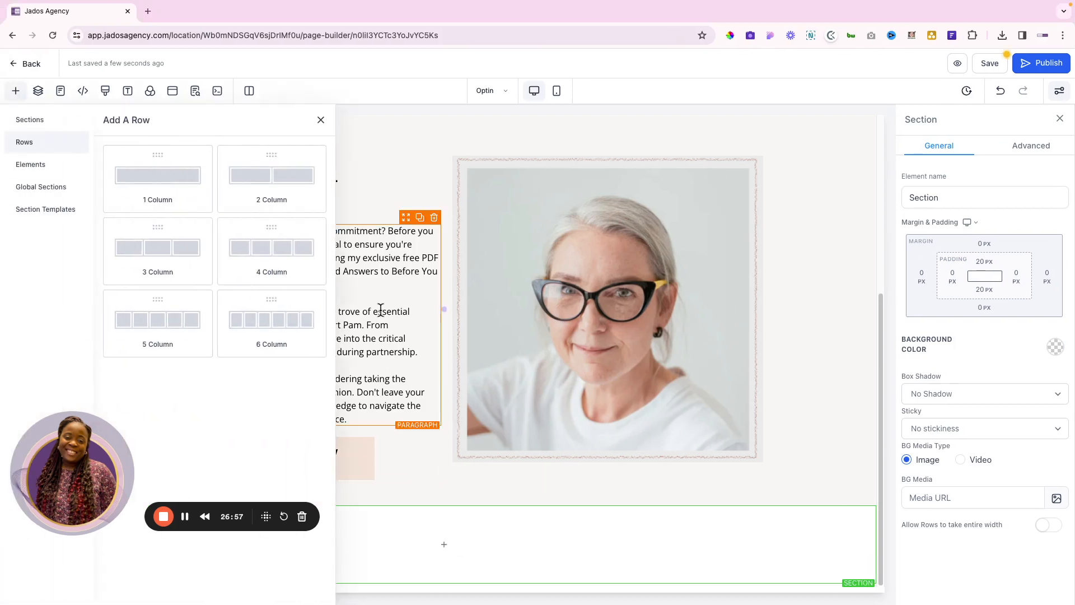
Add a one-column row and set the column's content alignment to Horizontal
{"action": "left_click", "coordinate": [162, 183]}
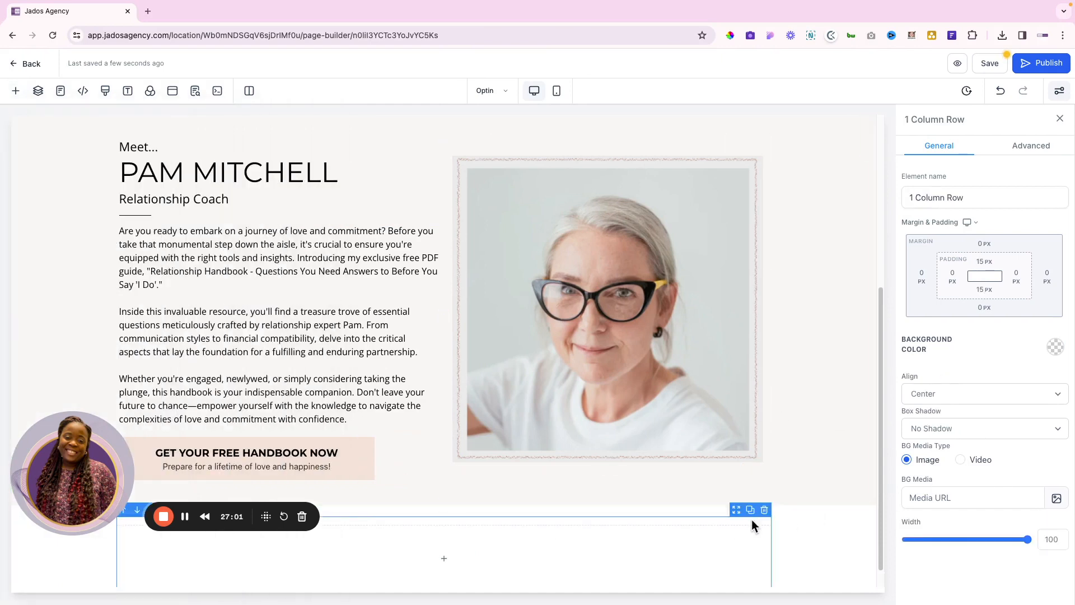
{"action": "scroll", "coordinate": [688, 539], "scroll_direction": "down", "scroll_amount": 1}
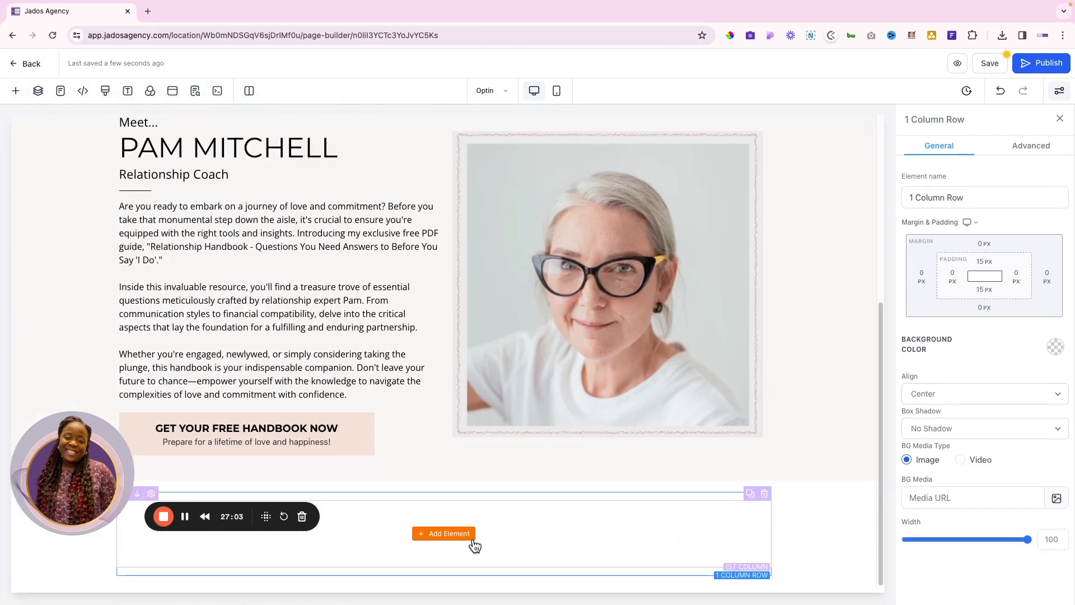
{"action": "left_click", "coordinate": [687, 516]}
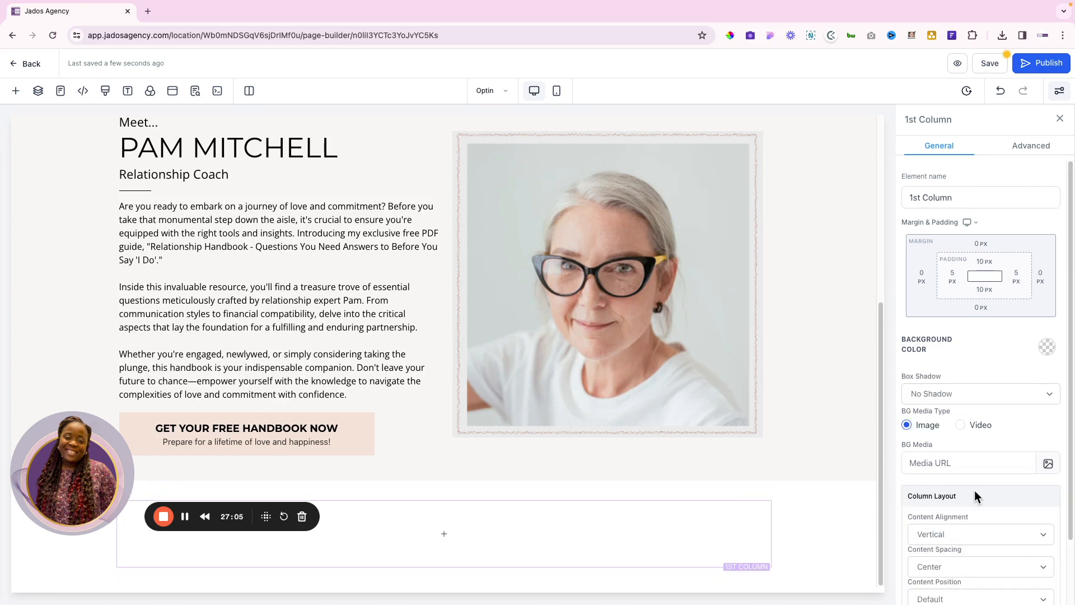
{"action": "scroll", "coordinate": [973, 493], "scroll_direction": "down", "scroll_amount": 2}
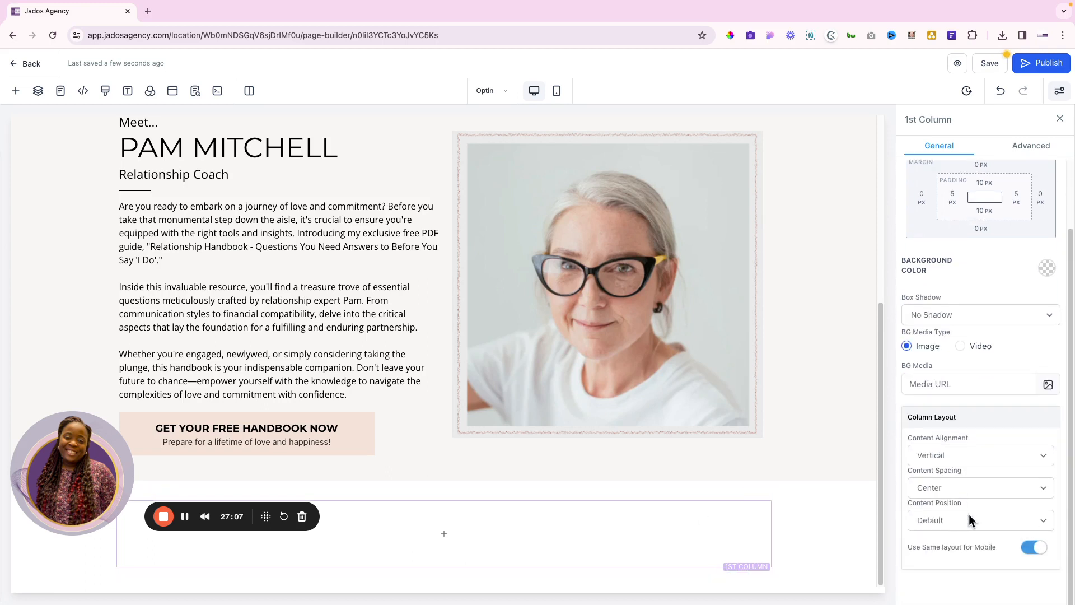
{"action": "left_click", "coordinate": [953, 455]}
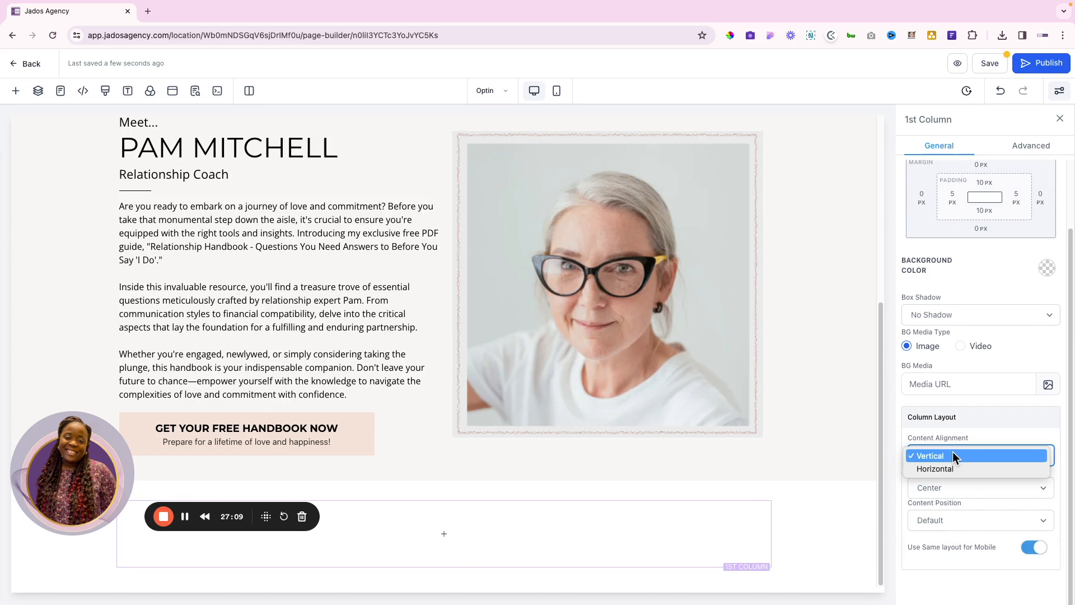
{"action": "left_click", "coordinate": [930, 472]}
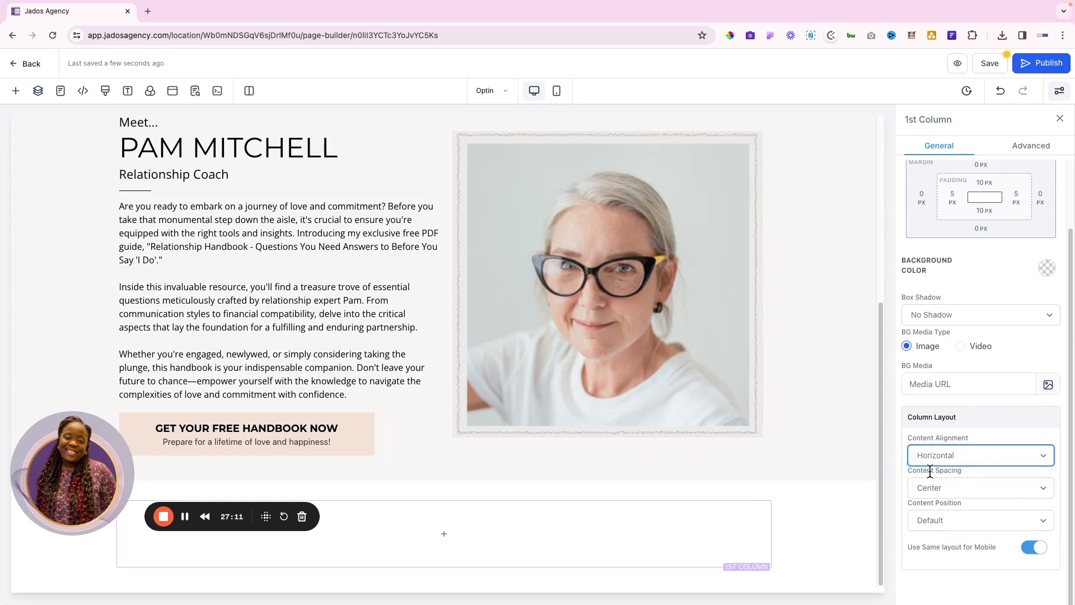
Set the column's content spacing to Space Evenly, then select Figma's footer text
{"action": "left_click", "coordinate": [960, 514]}
{"action": "left_click", "coordinate": [950, 482]}
{"action": "left_click", "coordinate": [951, 482]}
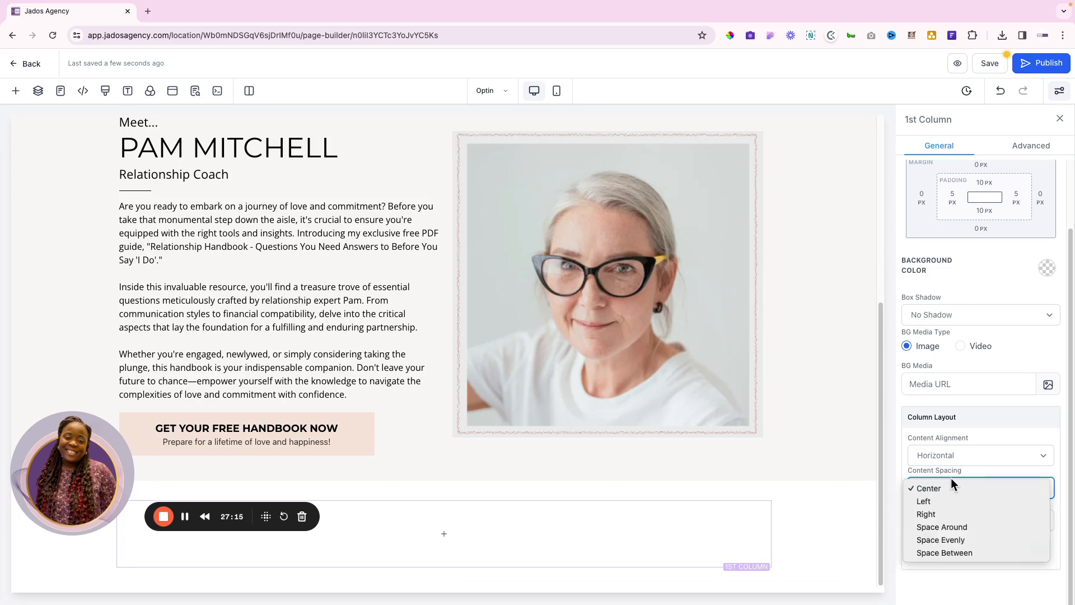
{"action": "left_click", "coordinate": [944, 541]}
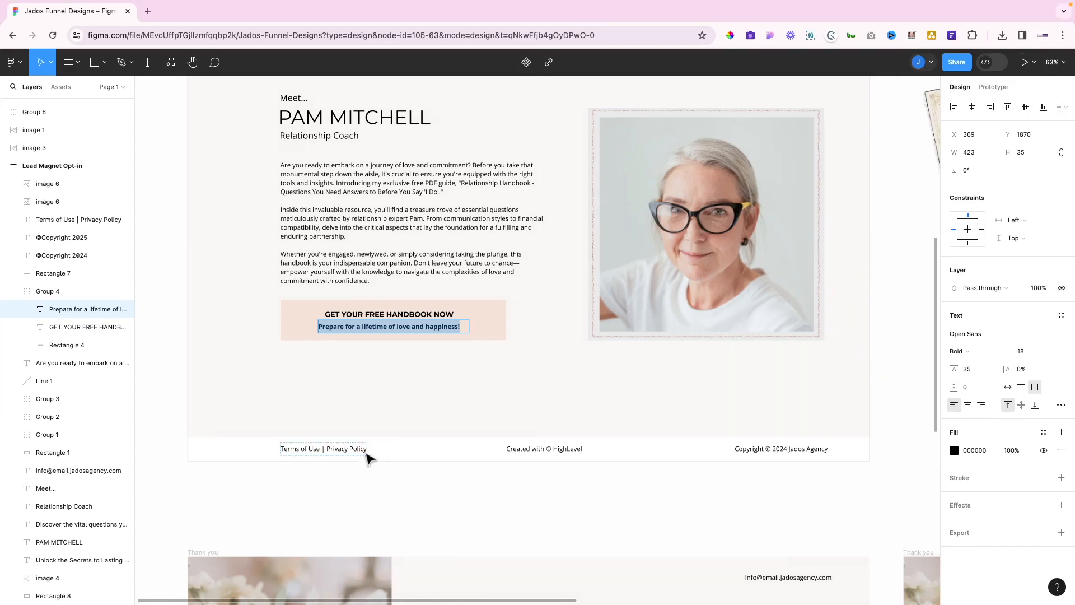
{"action": "double_click", "coordinate": [336, 448]}
{"action": "key", "text": "ctrl+c"}
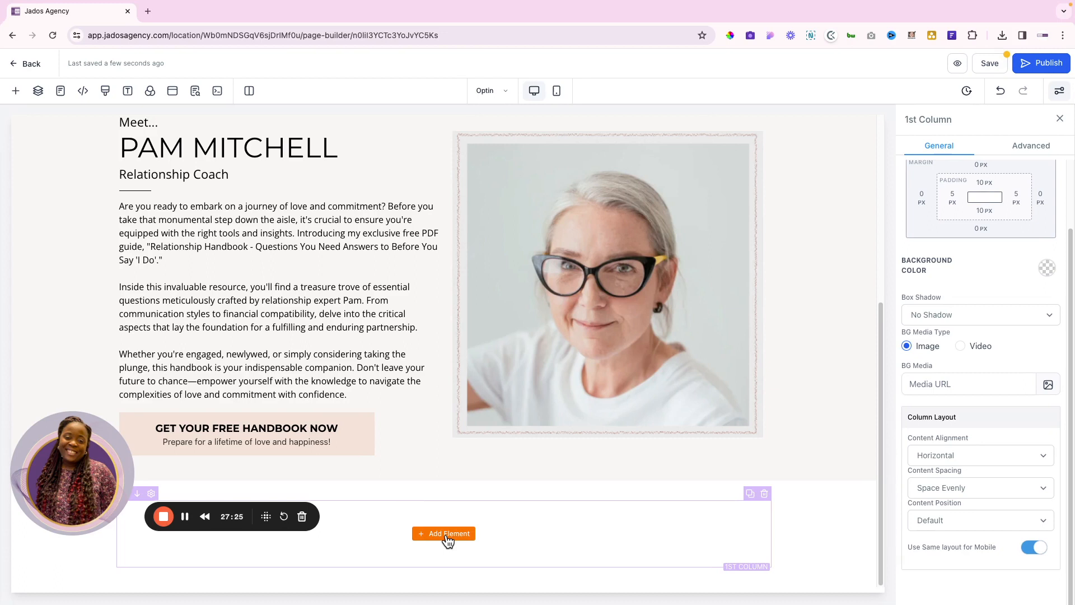
Drop a Paragraph into the footer column and paste 'Terms of Use | Privacy Policy' into it
{"action": "left_click", "coordinate": [447, 534]}
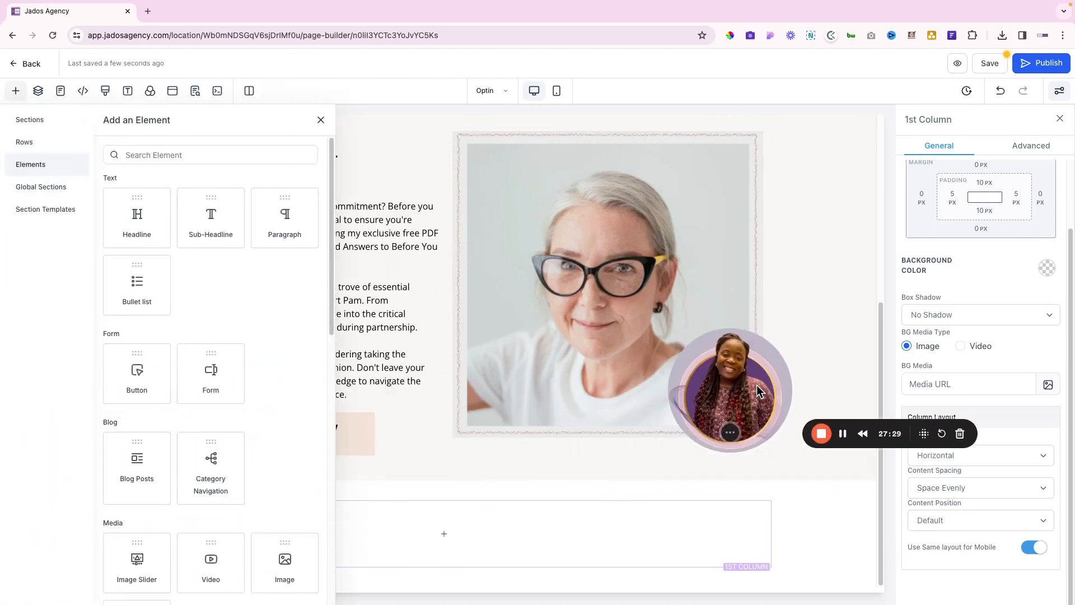
{"action": "left_click_drag", "start_coordinate": [756, 385], "coordinate": [757, 411]}
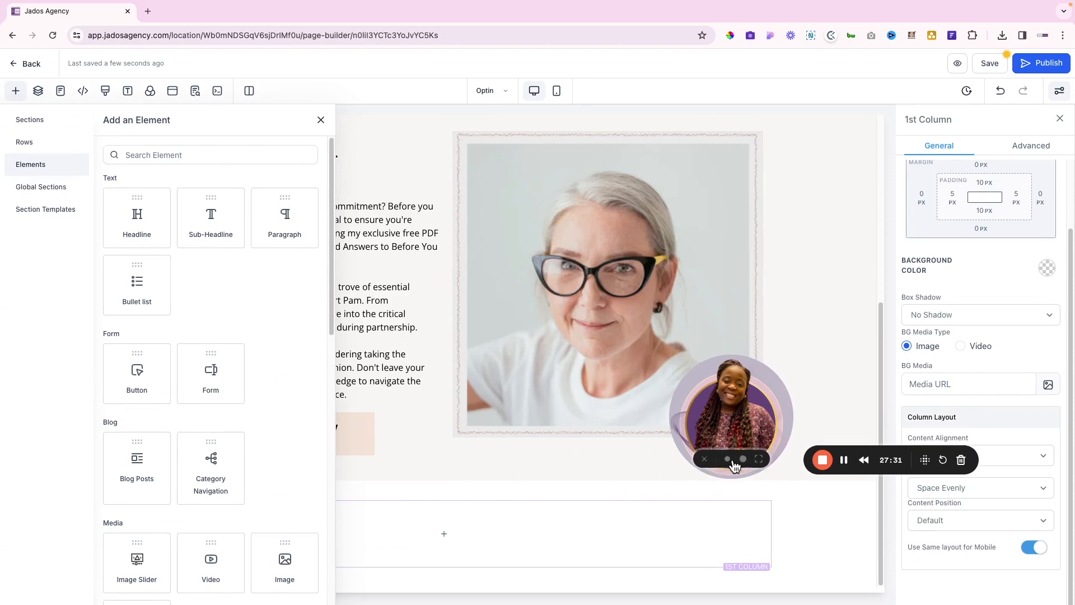
{"action": "left_click", "coordinate": [704, 460]}
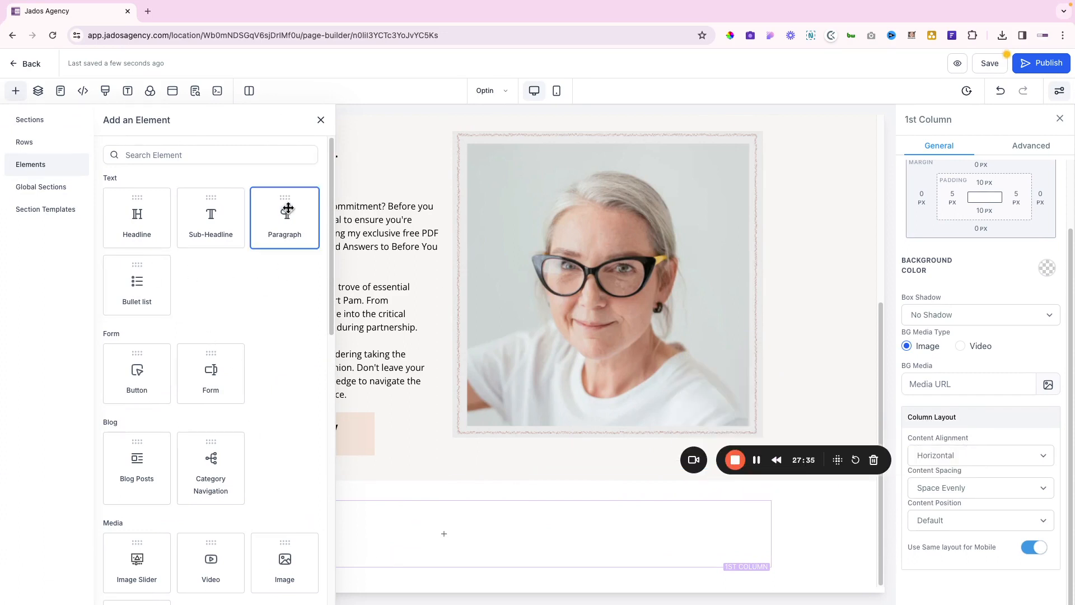
{"action": "left_click_drag", "start_coordinate": [288, 208], "coordinate": [329, 519]}
{"action": "triple_click", "coordinate": [386, 551]}
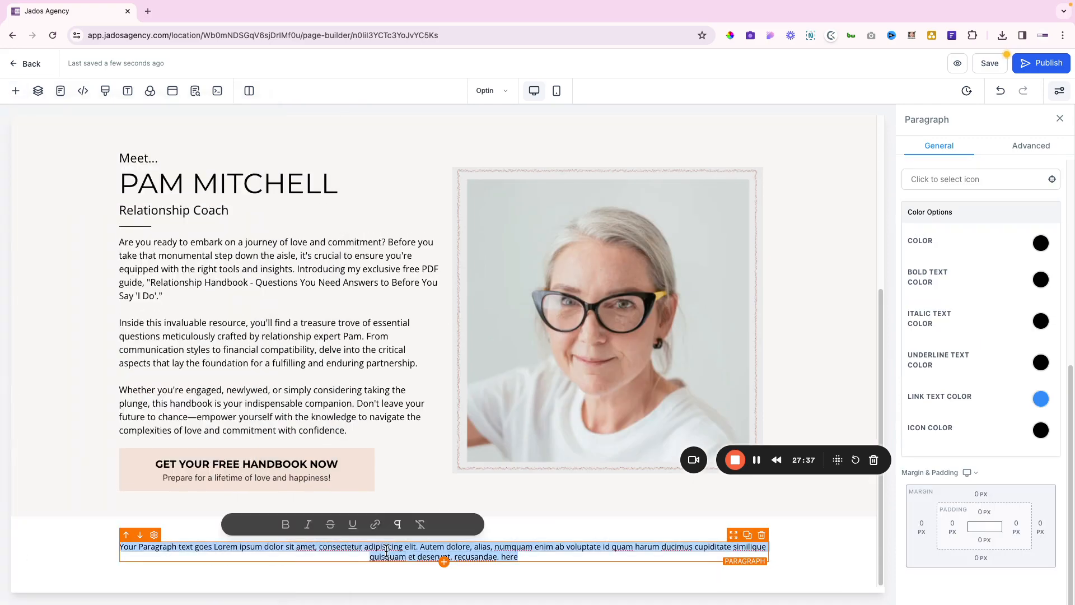
{"action": "key", "text": "ctrl+v"}
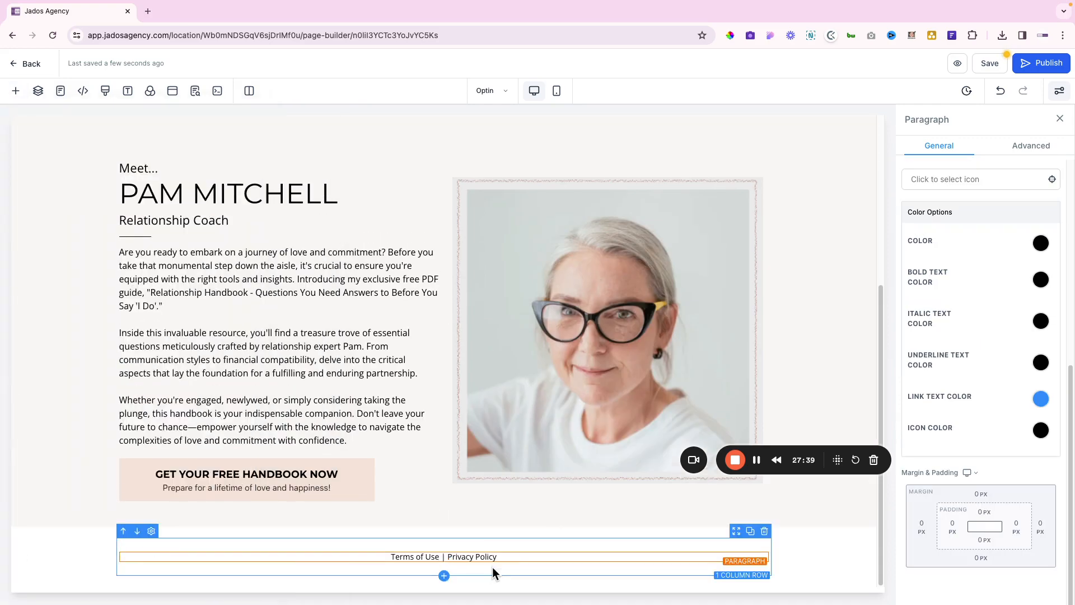
{"action": "left_click", "coordinate": [444, 576]}
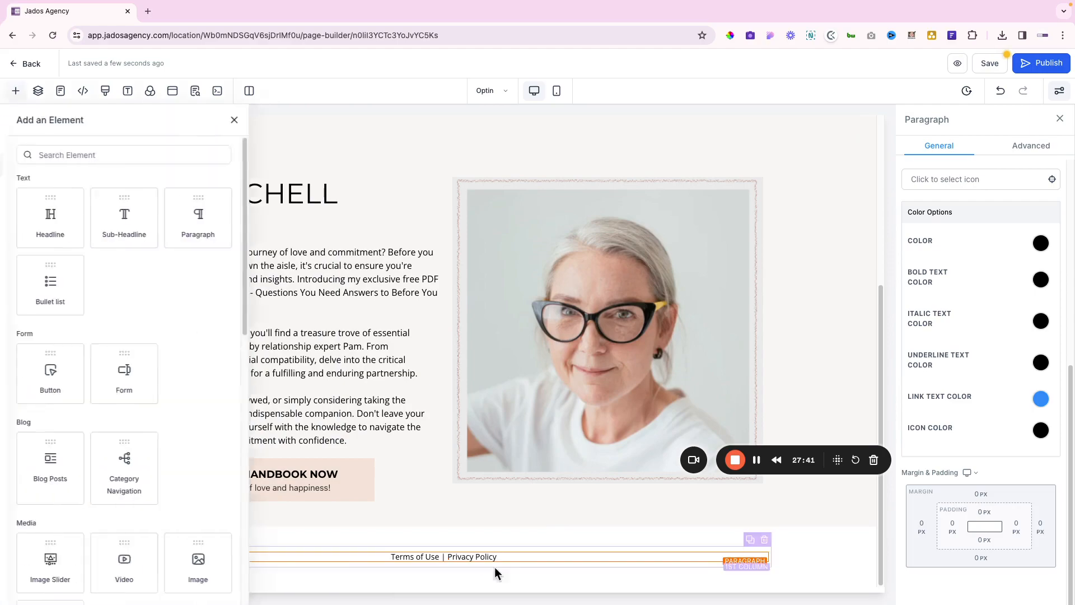
{"action": "key", "text": "ctrl+Right"}
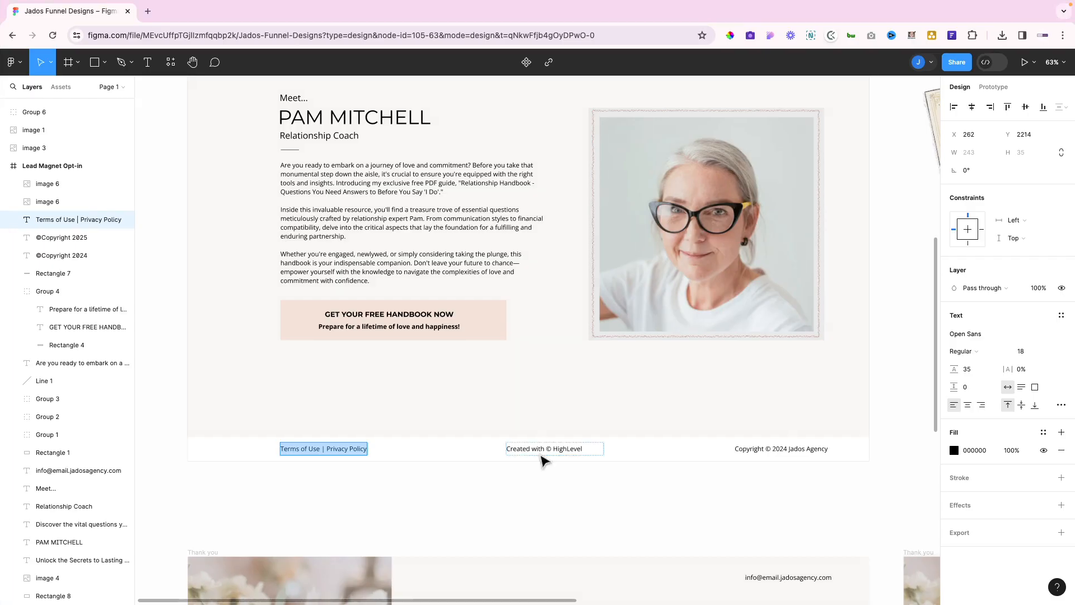
Add a second footer paragraph reading 'Created with © HighLevel', copied from Figma
{"action": "left_click", "coordinate": [539, 448]}
{"action": "key", "text": "ctrl+a"}
{"action": "key", "text": "ctrl+c"}
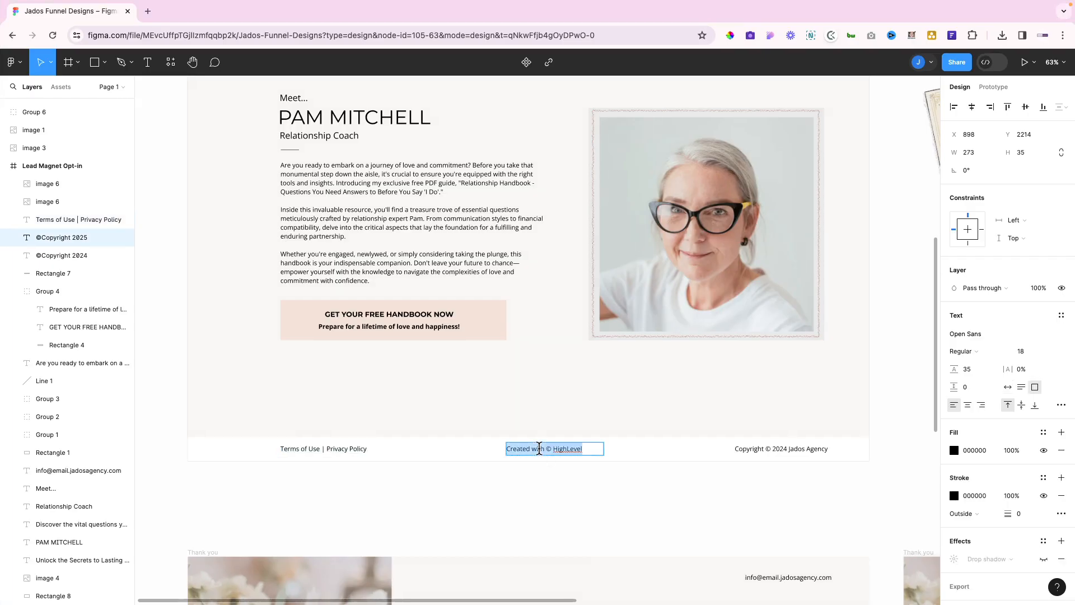
{"action": "key", "text": "ctrl+Left"}
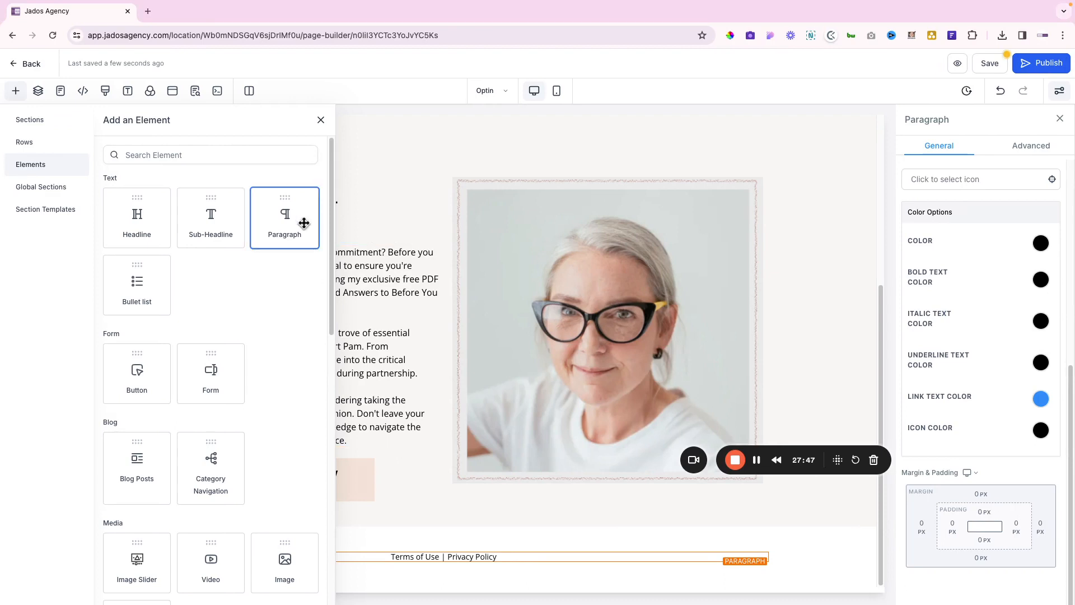
{"action": "left_click_drag", "start_coordinate": [303, 223], "coordinate": [549, 529]}
{"action": "left_click", "coordinate": [548, 567]}
{"action": "key", "text": "ctrl+a"}
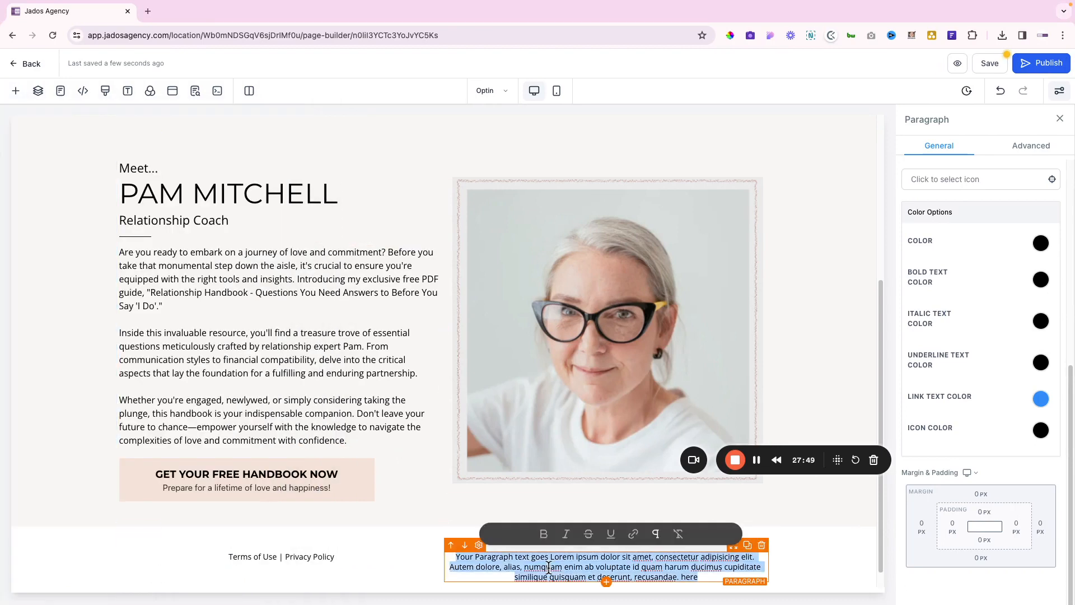
{"action": "key", "text": "ctrl+v"}
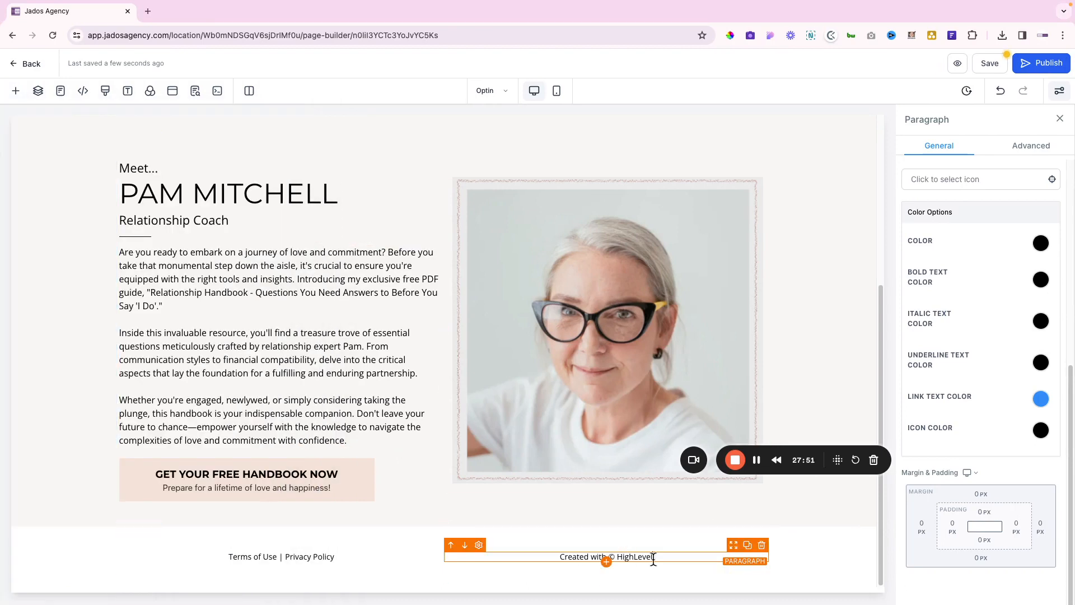
Link 'HighLevel' to jadosagency.com/highlevel in a new window and make the link text black
{"action": "left_click_drag", "start_coordinate": [652, 558], "coordinate": [616, 558]}
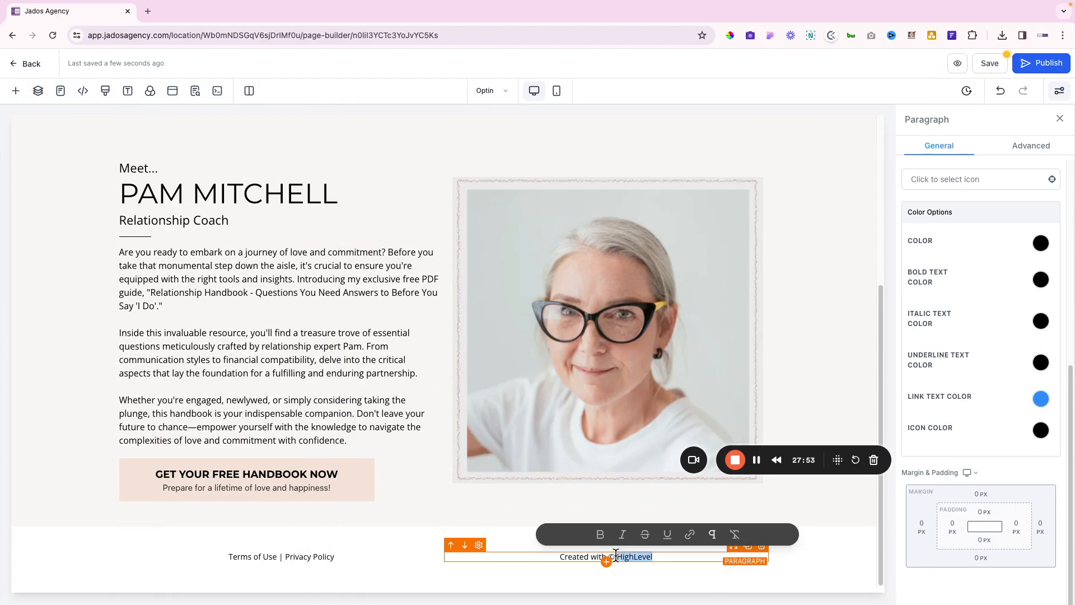
{"action": "left_click", "coordinate": [684, 558]}
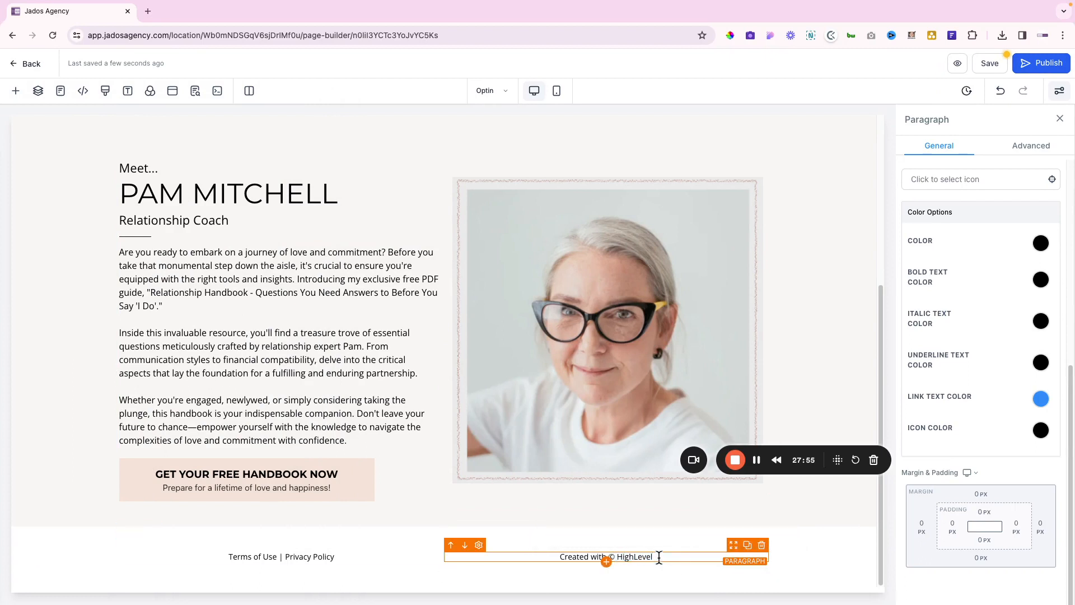
{"action": "left_click_drag", "start_coordinate": [659, 557], "coordinate": [618, 560]}
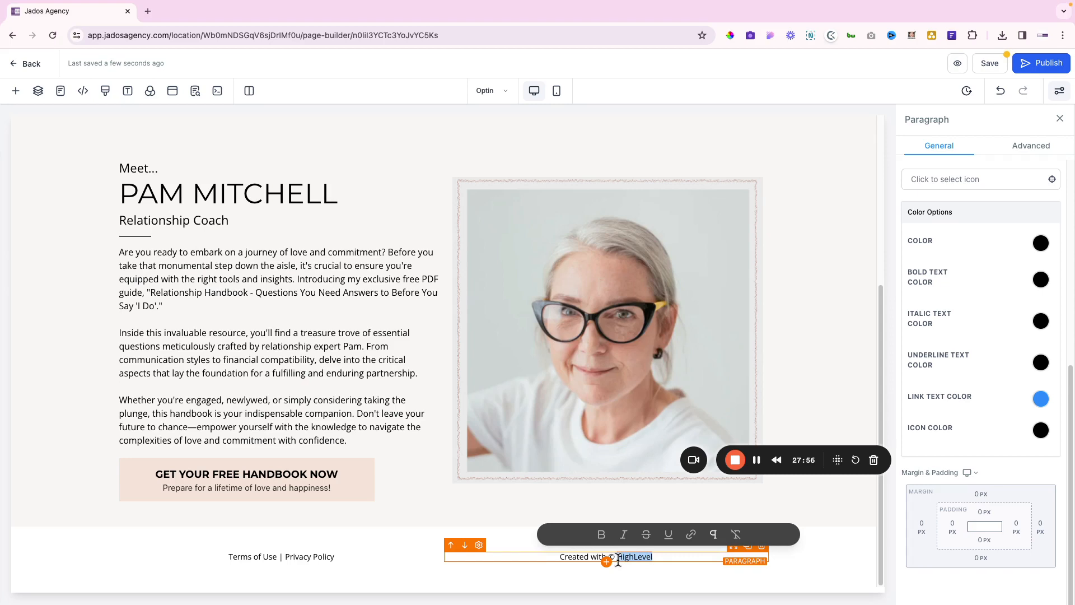
{"action": "left_click", "coordinate": [691, 534]}
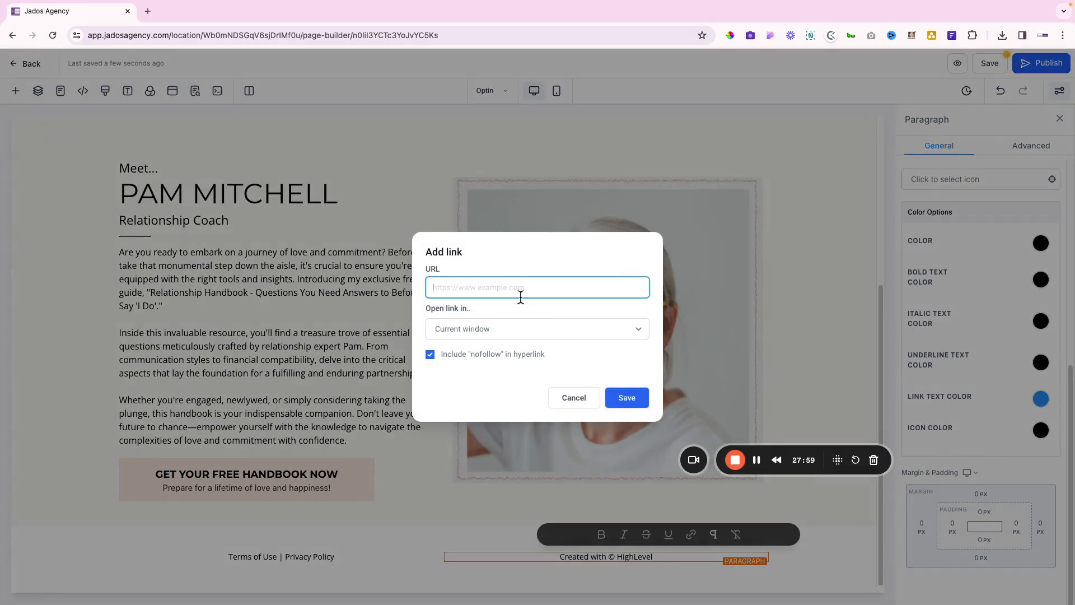
{"action": "type", "text": "h"}
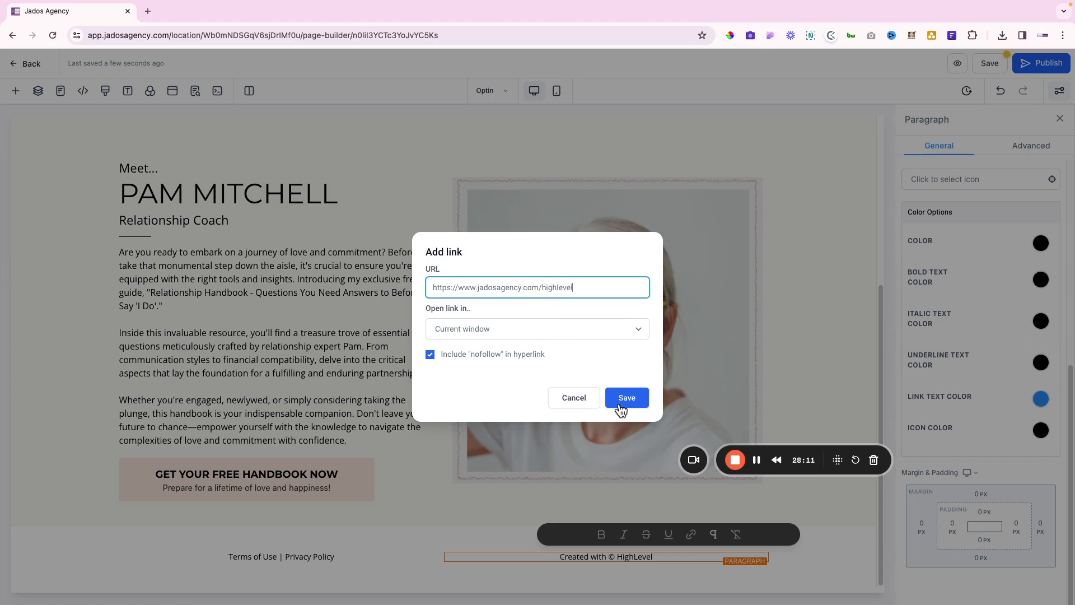
{"action": "left_click", "coordinate": [514, 319]}
{"action": "left_click", "coordinate": [482, 342]}
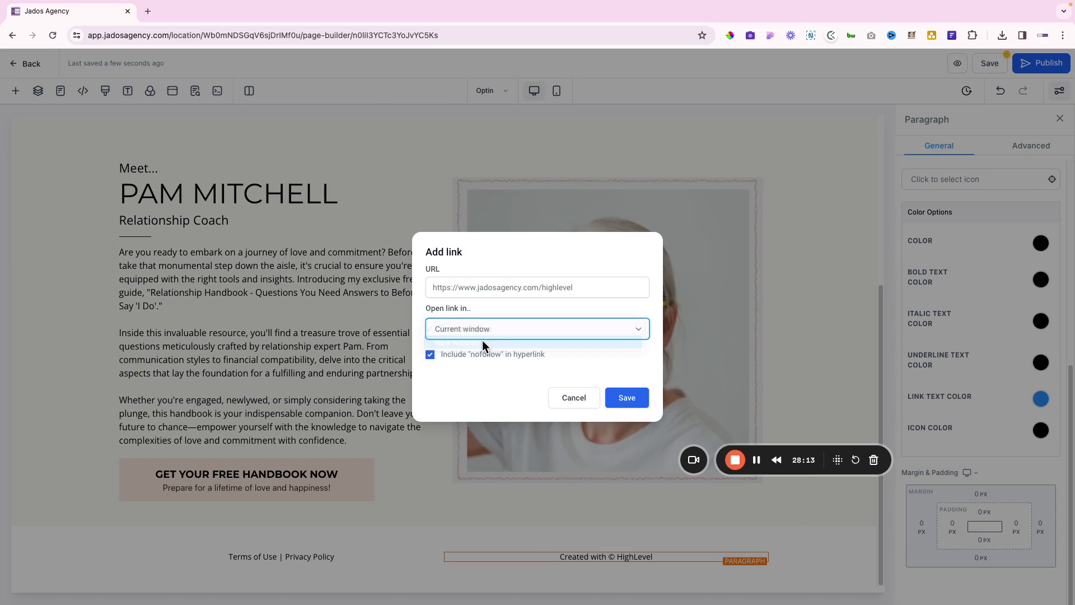
{"action": "left_click", "coordinate": [633, 399]}
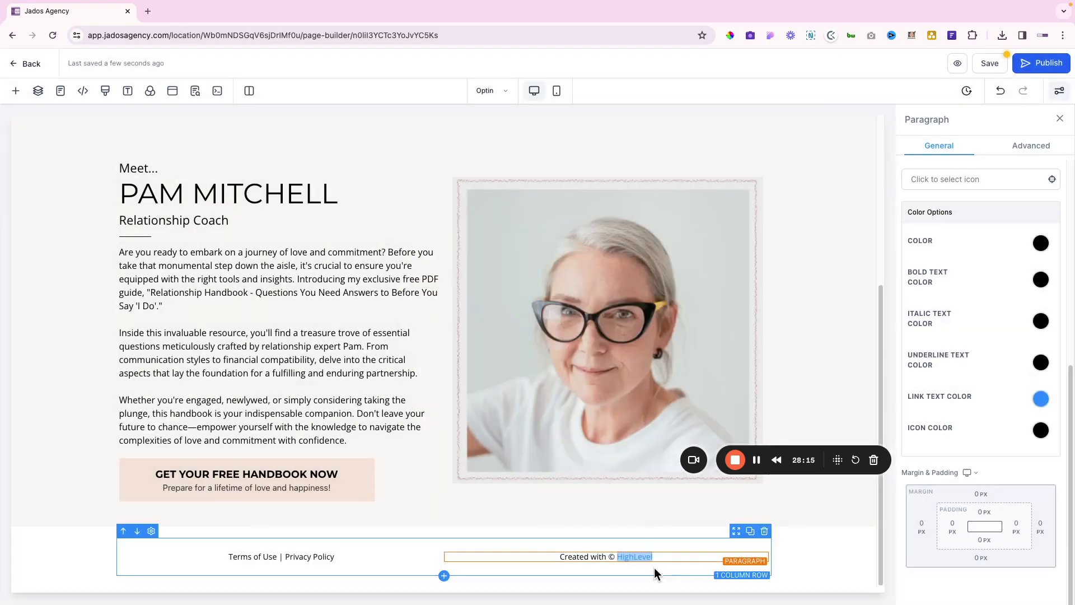
{"action": "left_click", "coordinate": [1041, 399]}
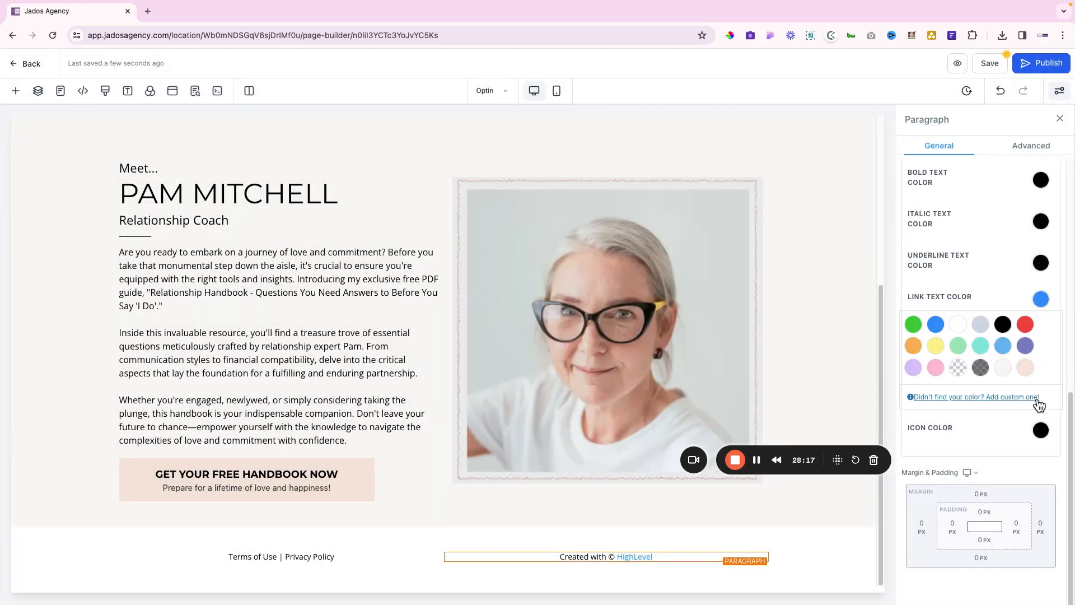
{"action": "left_click", "coordinate": [1003, 325]}
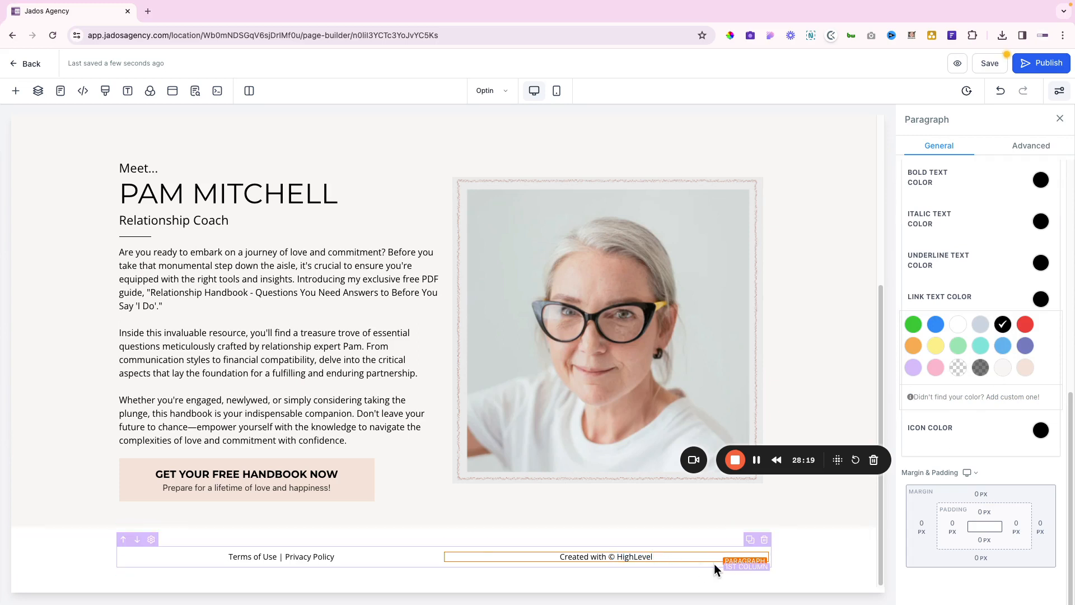
{"action": "left_click", "coordinate": [608, 579]}
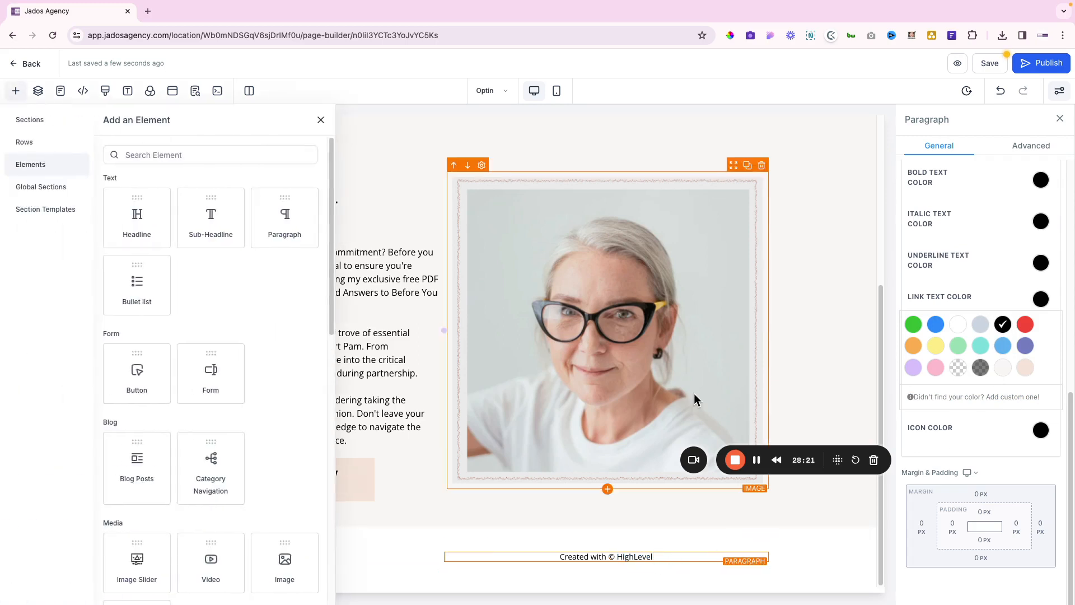
{"action": "key", "text": "ctrl+Right"}
Add a right-aligned footer paragraph reading 'Copyright © 2024 Jados Agency'
{"action": "triple_click", "coordinate": [776, 449]}
{"action": "key", "text": "ctrl+c"}
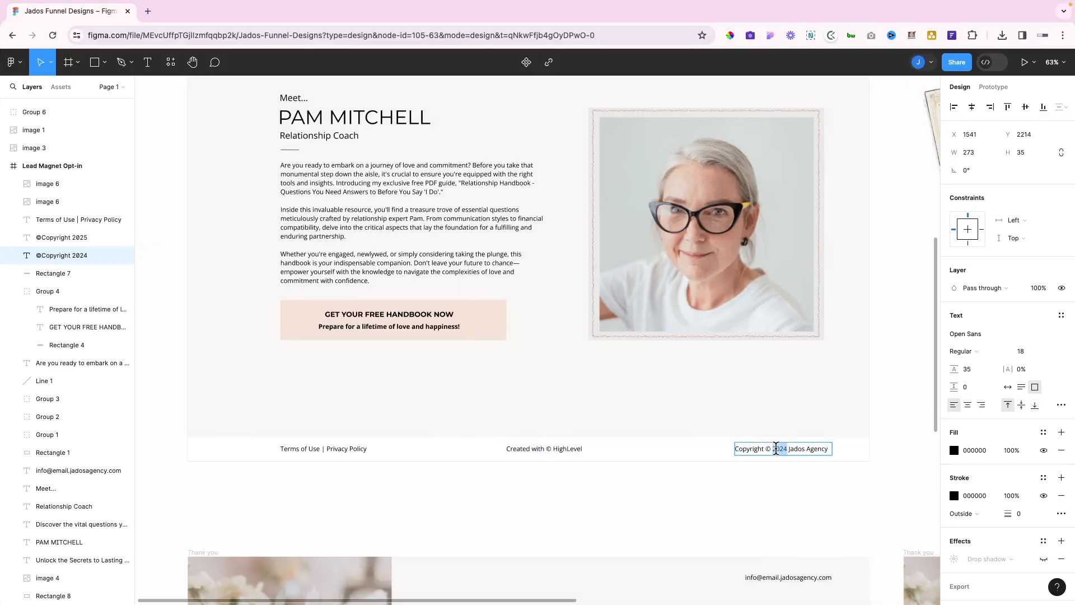
{"action": "key", "text": "ctrl+Left"}
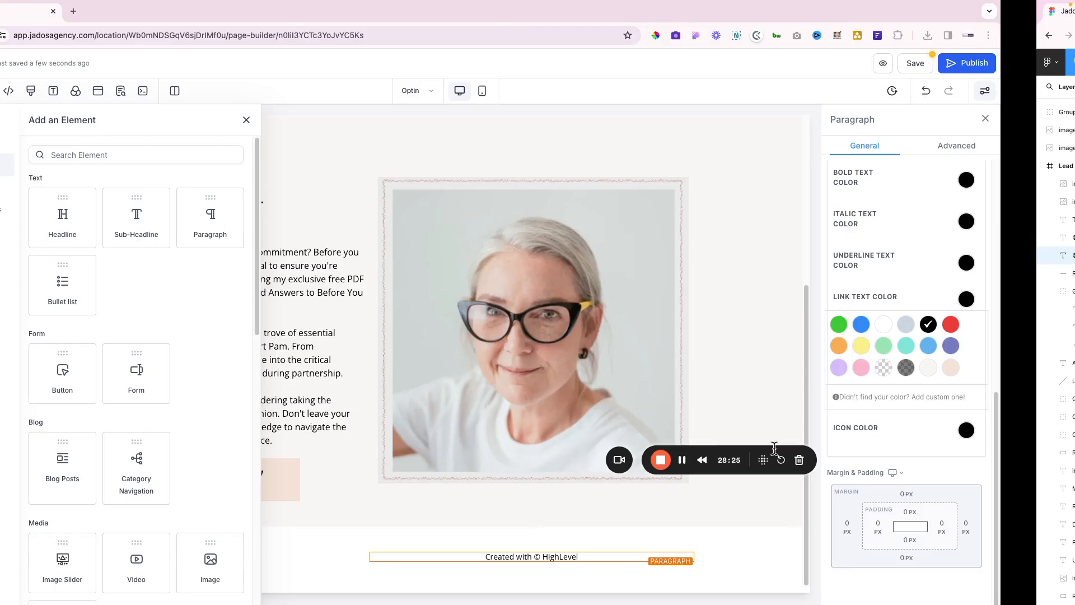
{"action": "left_click", "coordinate": [285, 219]}
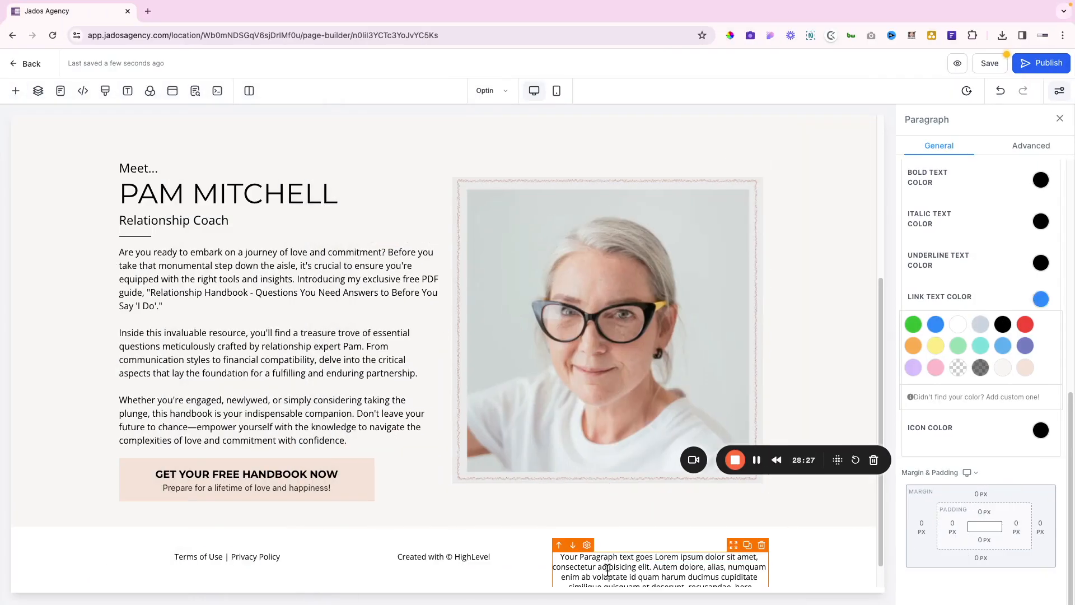
{"action": "scroll", "coordinate": [614, 521], "scroll_direction": "down", "scroll_amount": 1}
{"action": "triple_click", "coordinate": [611, 531]}
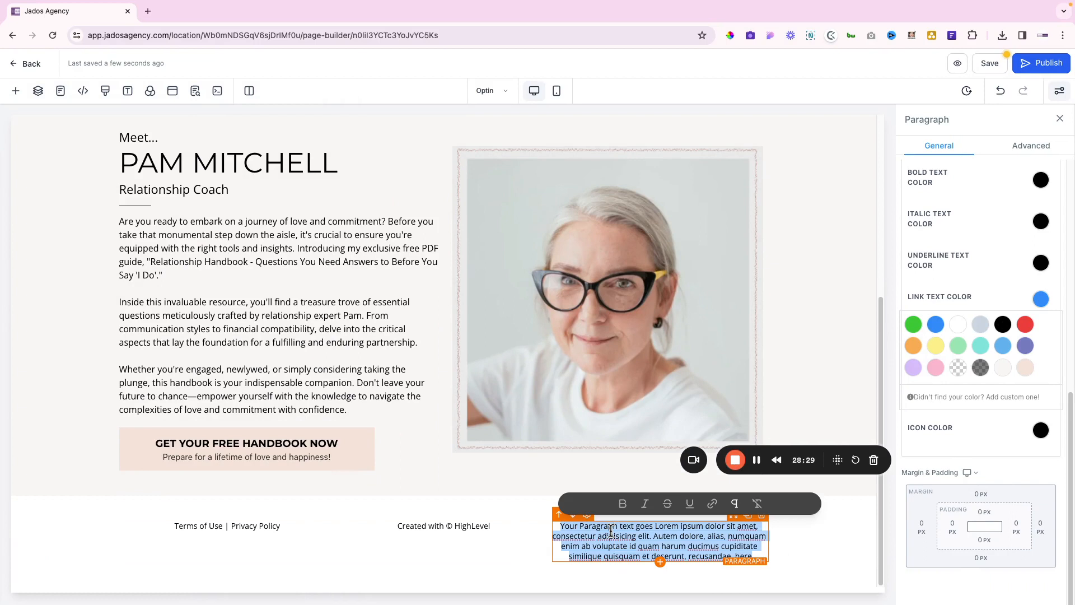
{"action": "key", "text": "ctrl+v"}
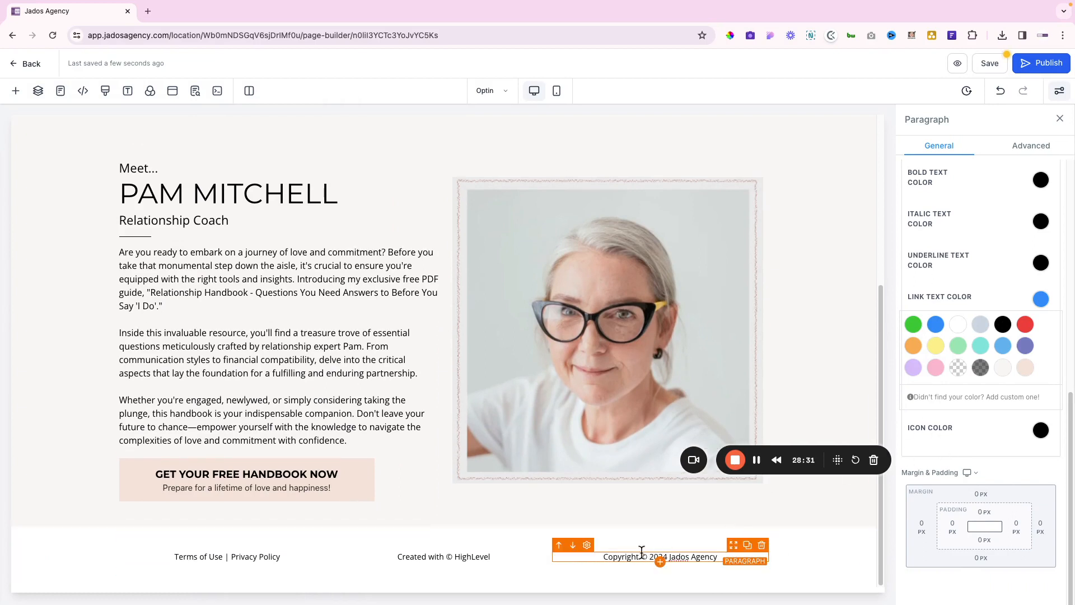
{"action": "scroll", "coordinate": [960, 346], "scroll_direction": "up", "scroll_amount": 5}
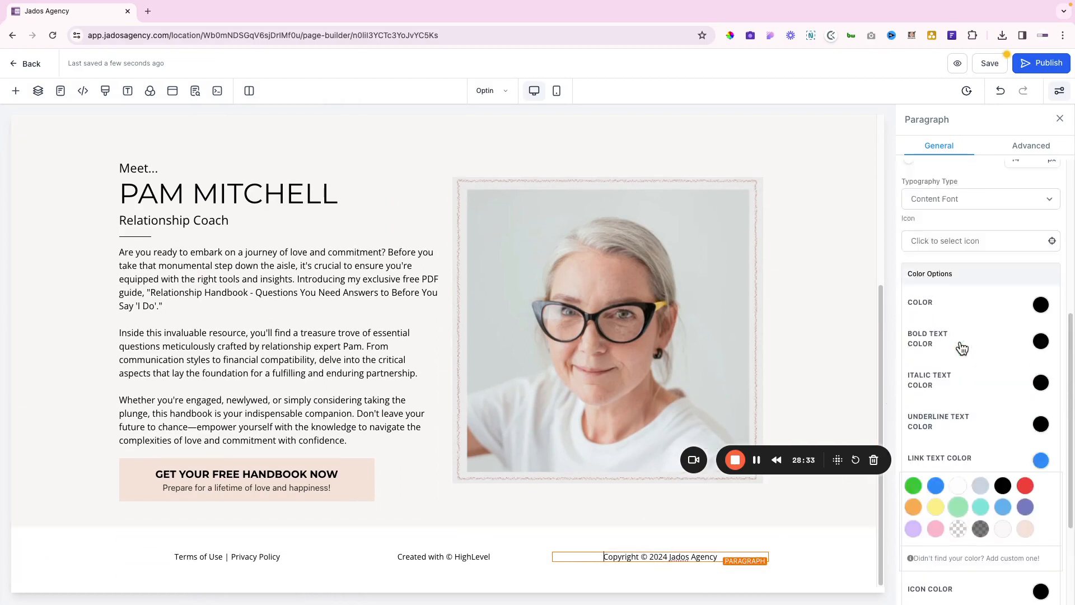
{"action": "left_click", "coordinate": [1002, 224]}
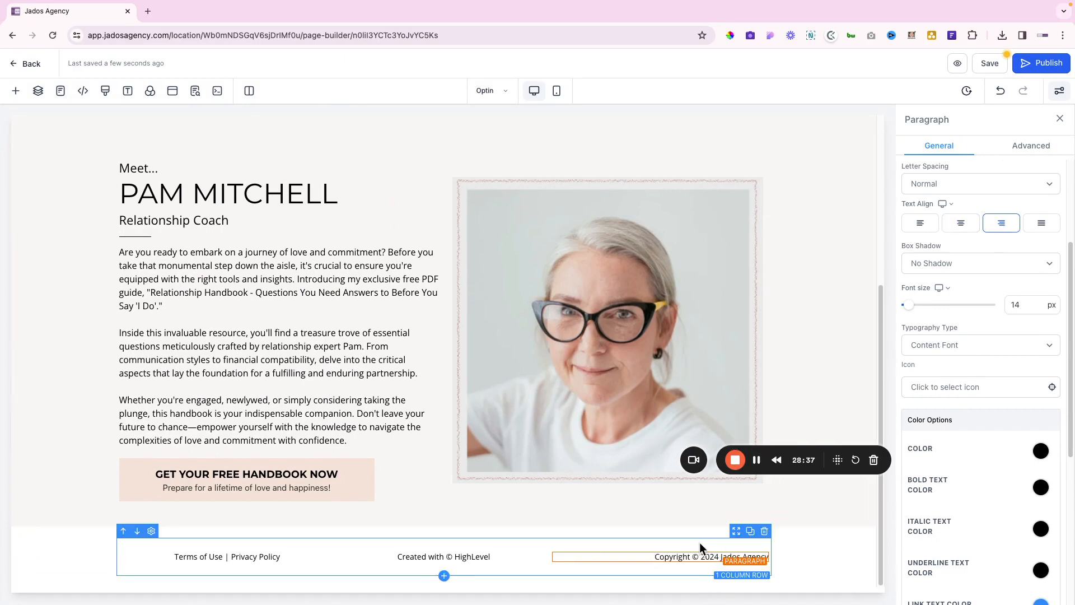
Replace 2024 with {{right_now.year}}, then save and preview the page
{"action": "double_click", "coordinate": [710, 556]}
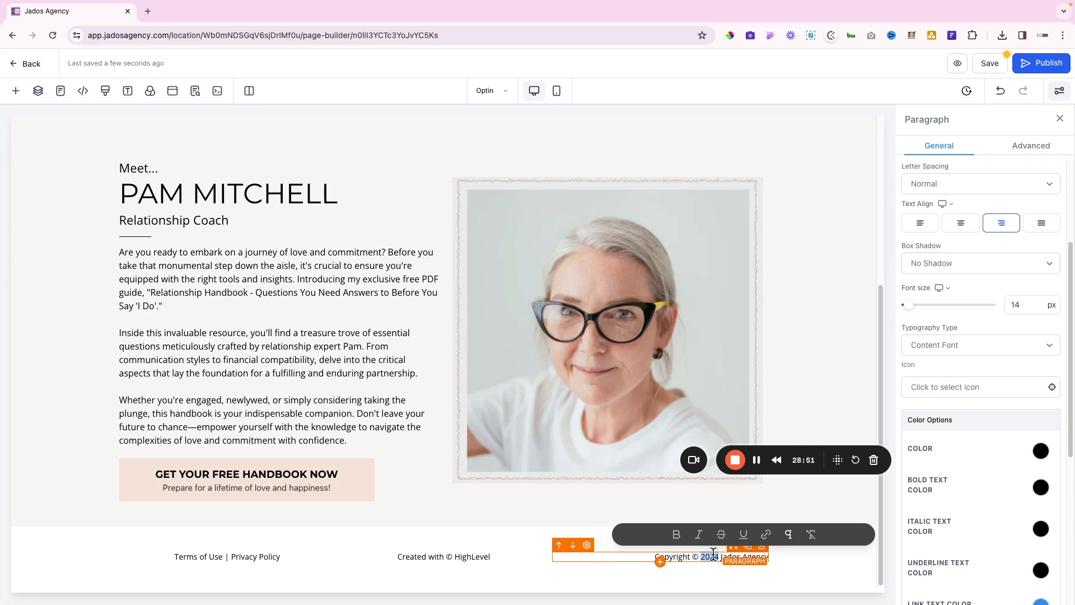
{"action": "type", "text": "{{"}
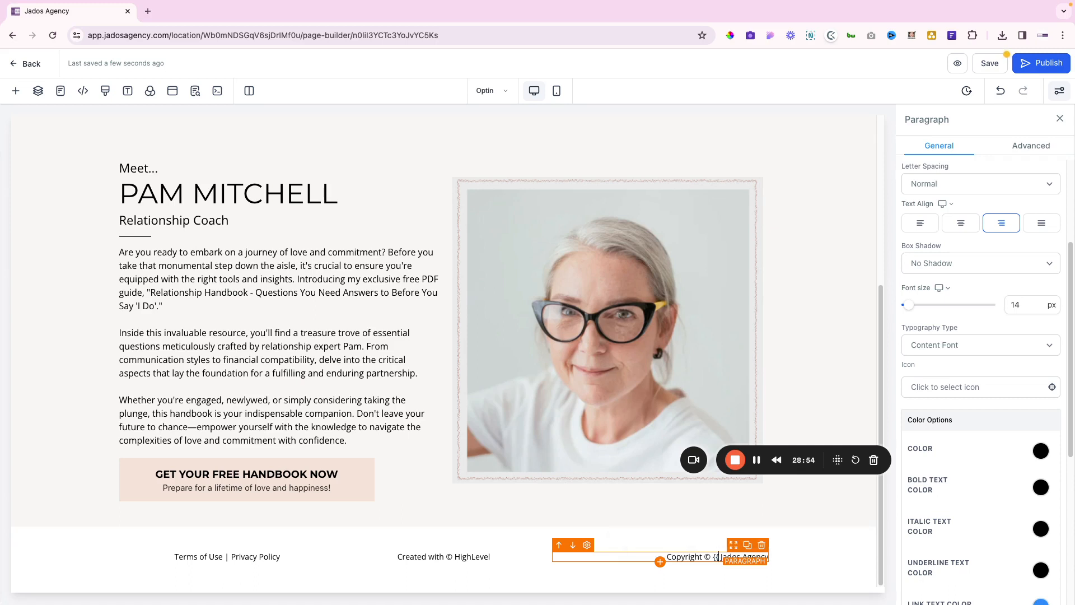
{"action": "left_click", "coordinate": [756, 462]}
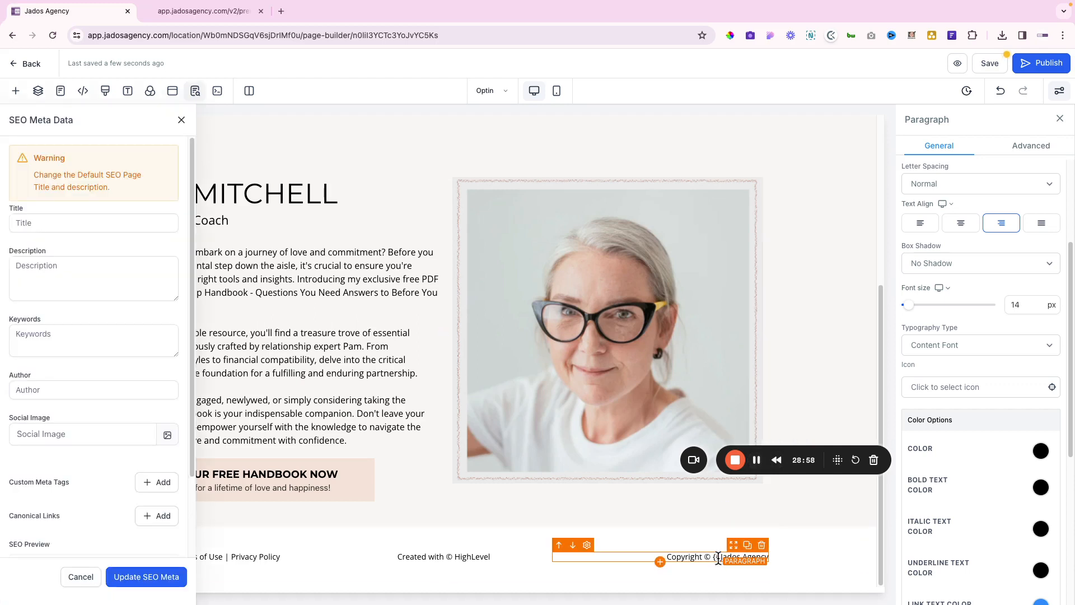
{"action": "type", "text": "right"}
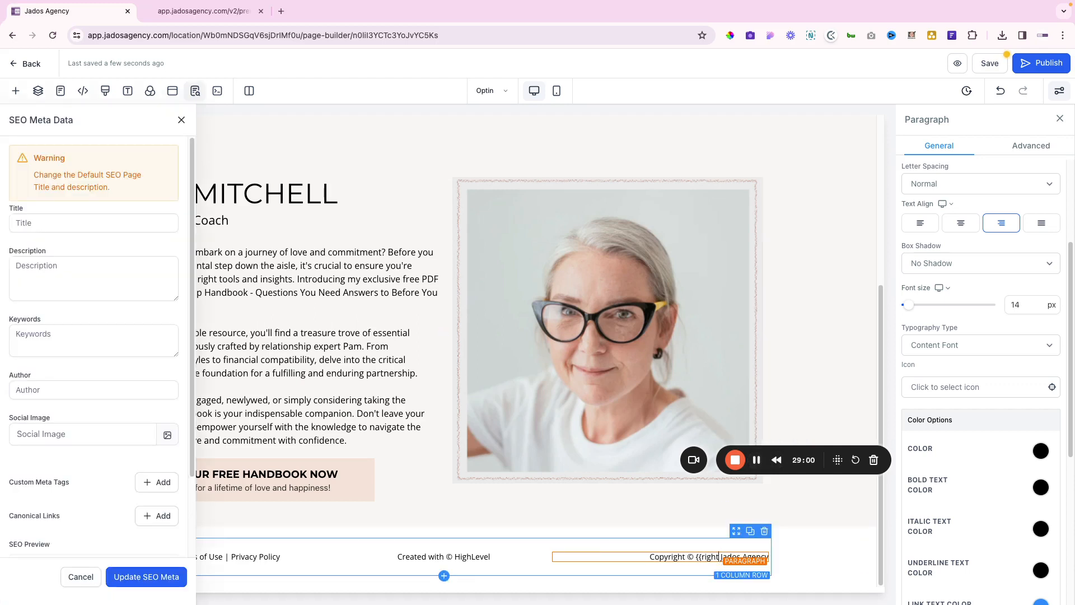
{"action": "type", "text": "_now.year}"}
{"action": "key", "text": "BackSpace"}
{"action": "type", "text": "}}"}
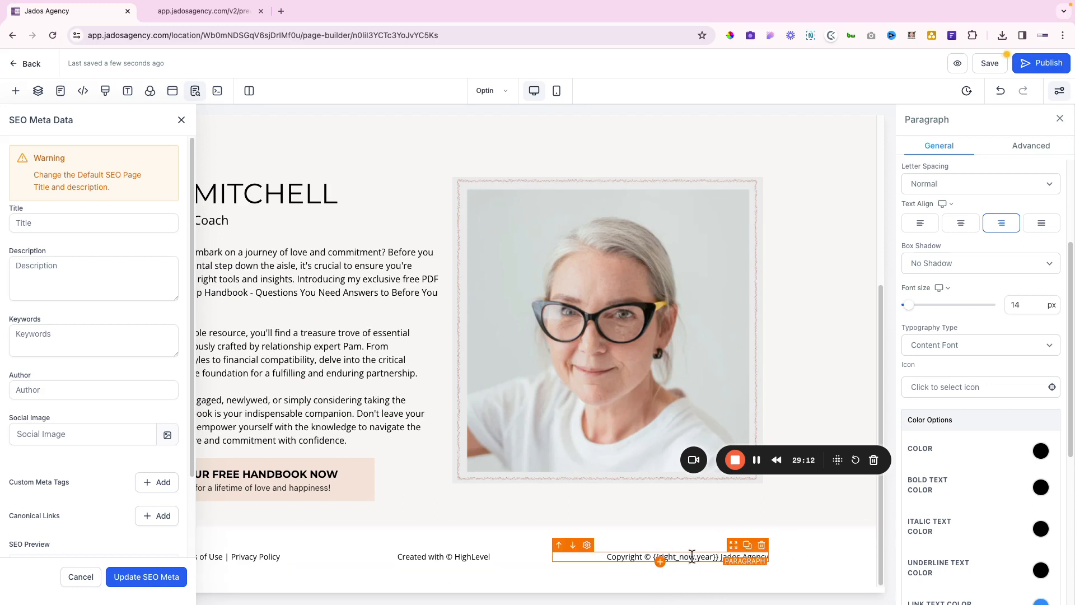
{"action": "left_click", "coordinate": [988, 64]}
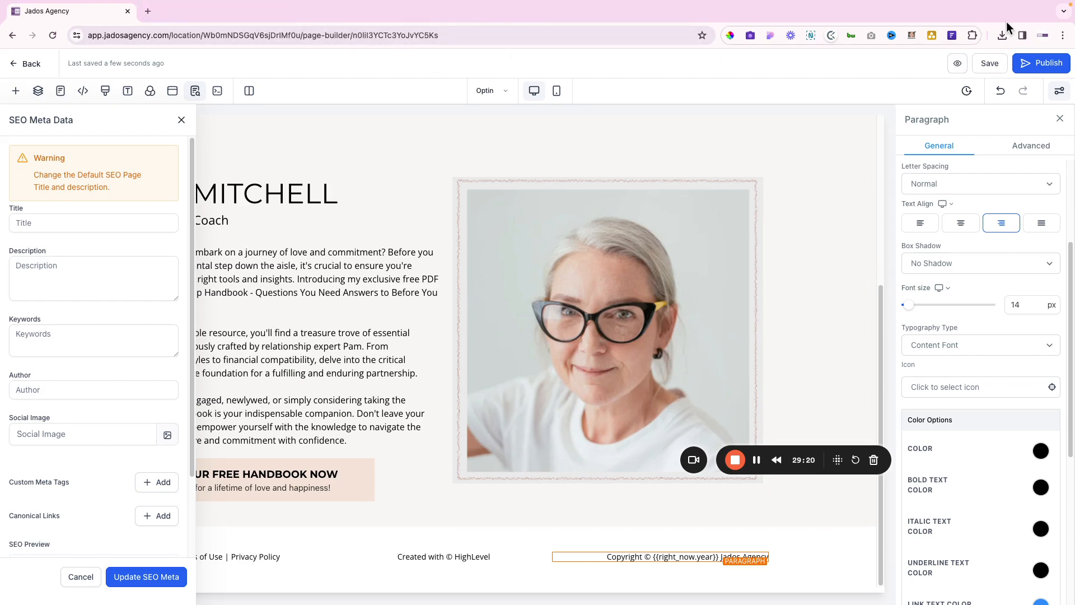
{"action": "left_click", "coordinate": [958, 63]}
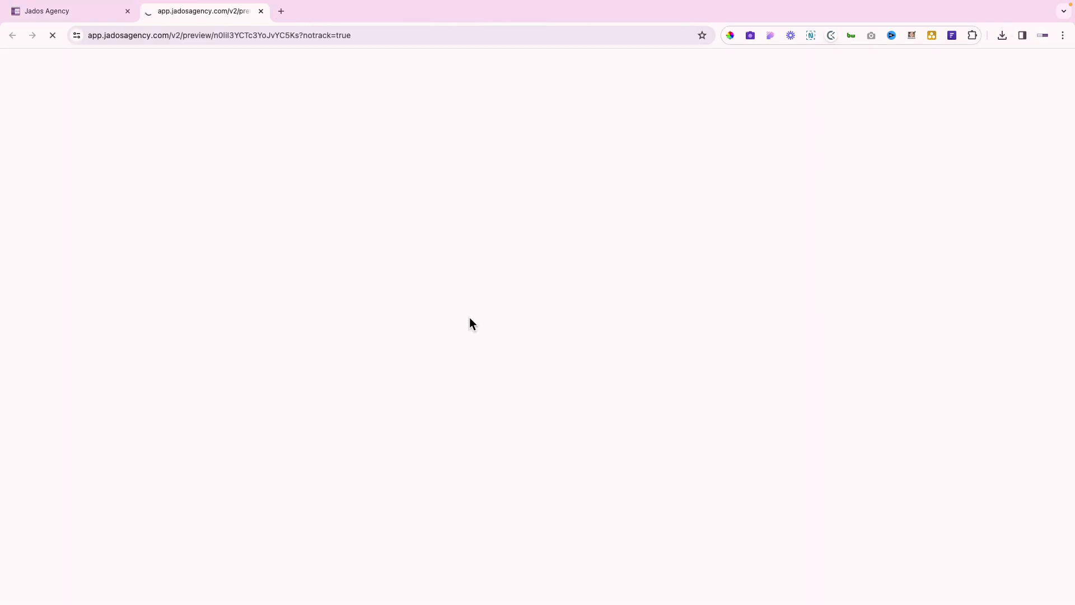
{"action": "scroll", "coordinate": [451, 384], "scroll_direction": "down", "scroll_amount": 4}
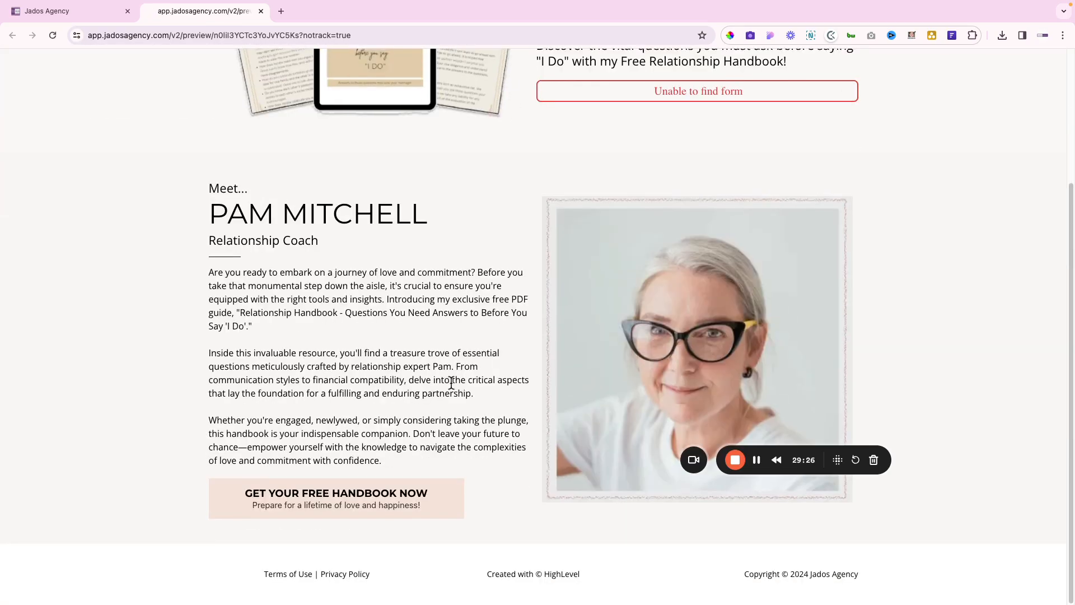
{"action": "scroll", "coordinate": [451, 386], "scroll_direction": "up", "scroll_amount": 3}
{"action": "scroll", "coordinate": [451, 387], "scroll_direction": "down", "scroll_amount": 3}
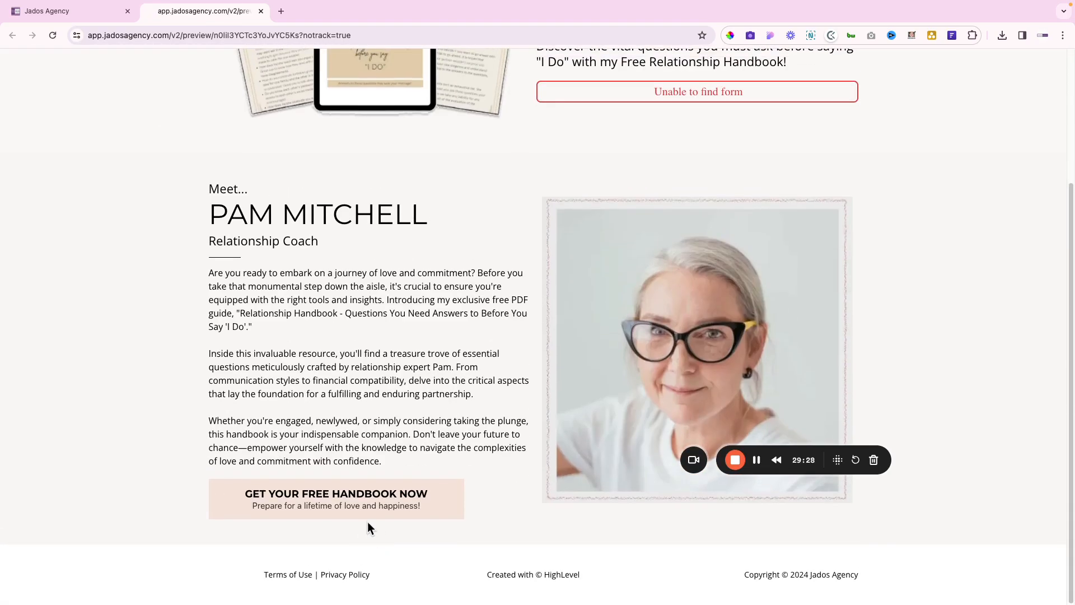
{"action": "scroll", "coordinate": [560, 392], "scroll_direction": "up", "scroll_amount": 3}
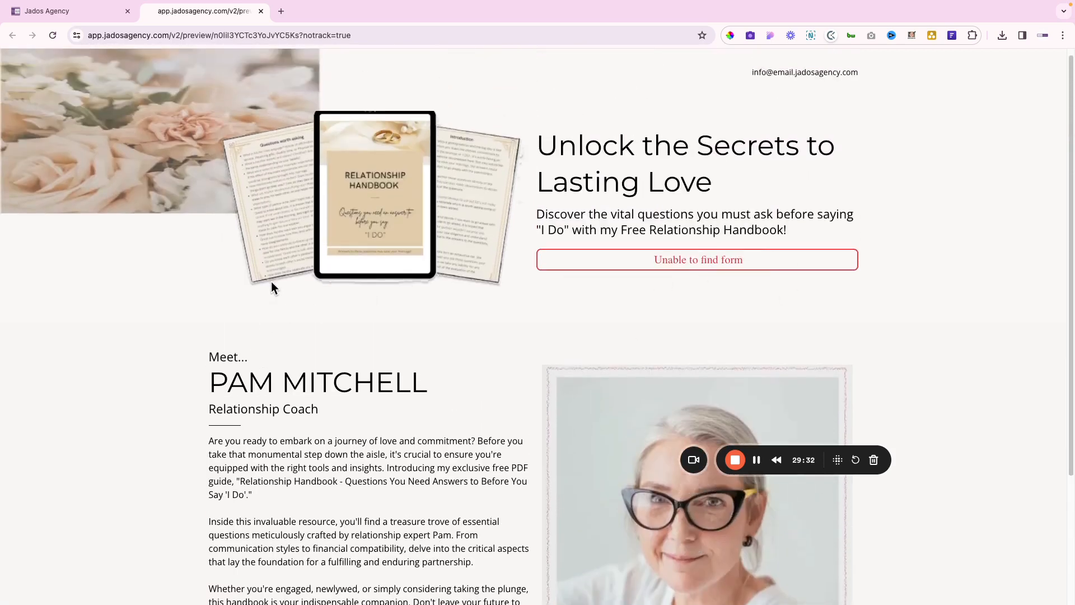
Back in the builder, set the Meet section's bottom padding to 80 px
{"action": "left_click", "coordinate": [79, 17]}
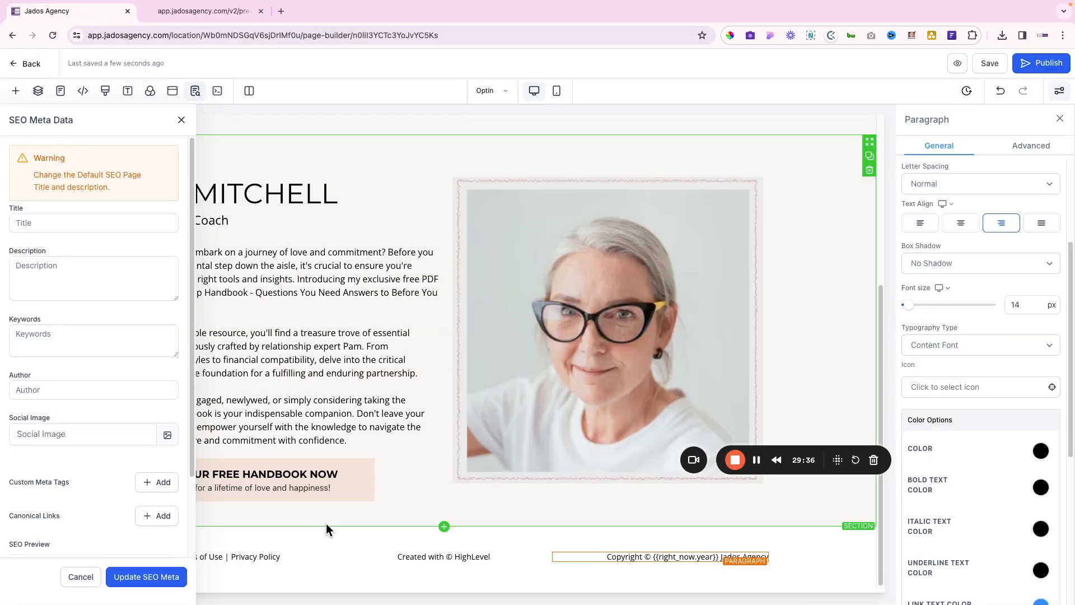
{"action": "left_click", "coordinate": [326, 525]}
{"action": "left_click", "coordinate": [984, 291]}
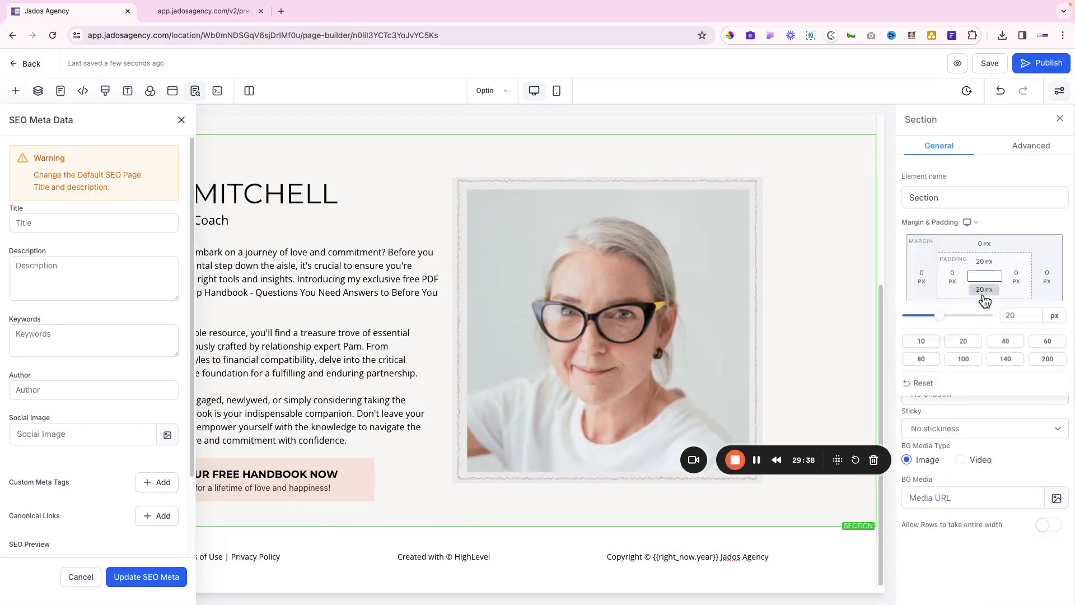
{"action": "left_click", "coordinate": [1046, 342]}
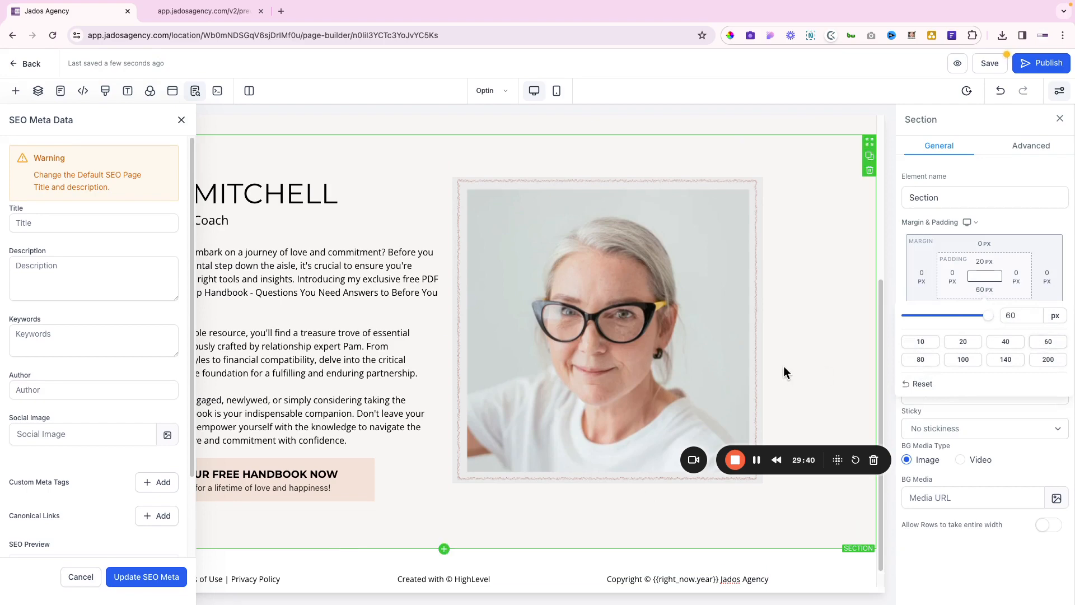
{"action": "scroll", "coordinate": [784, 372], "scroll_direction": "up", "scroll_amount": 3}
{"action": "scroll", "coordinate": [783, 373], "scroll_direction": "down", "scroll_amount": 1}
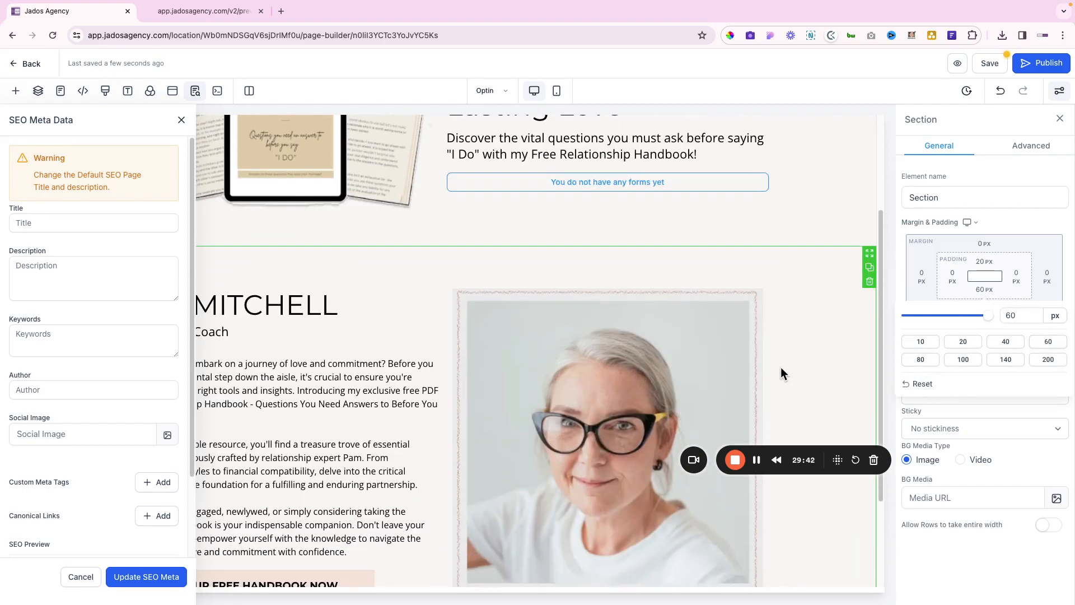
{"action": "scroll", "coordinate": [767, 336], "scroll_direction": "down", "scroll_amount": 3}
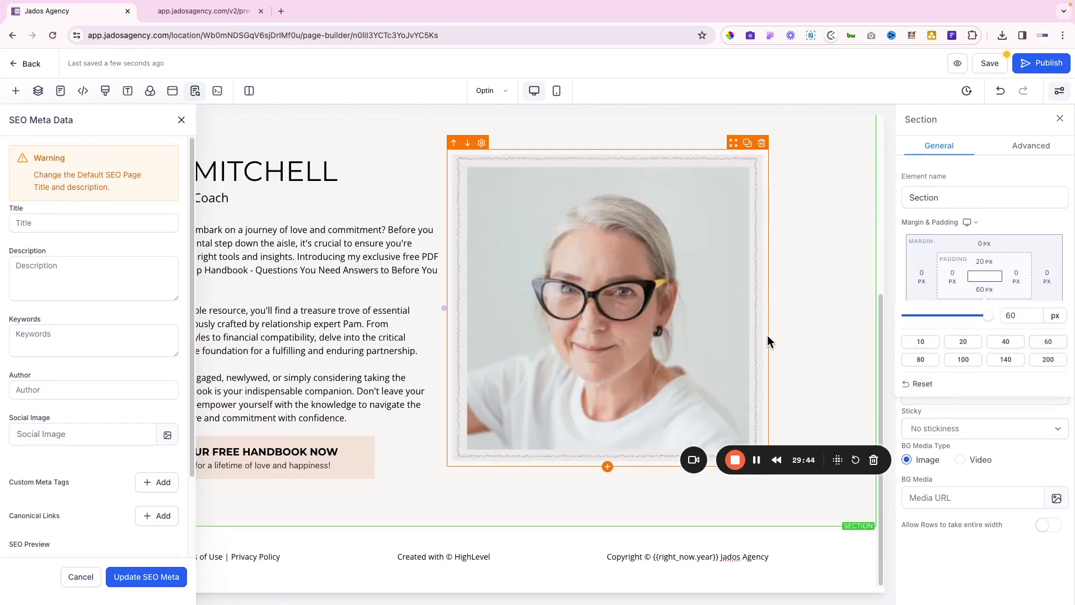
{"action": "left_click", "coordinate": [921, 359]}
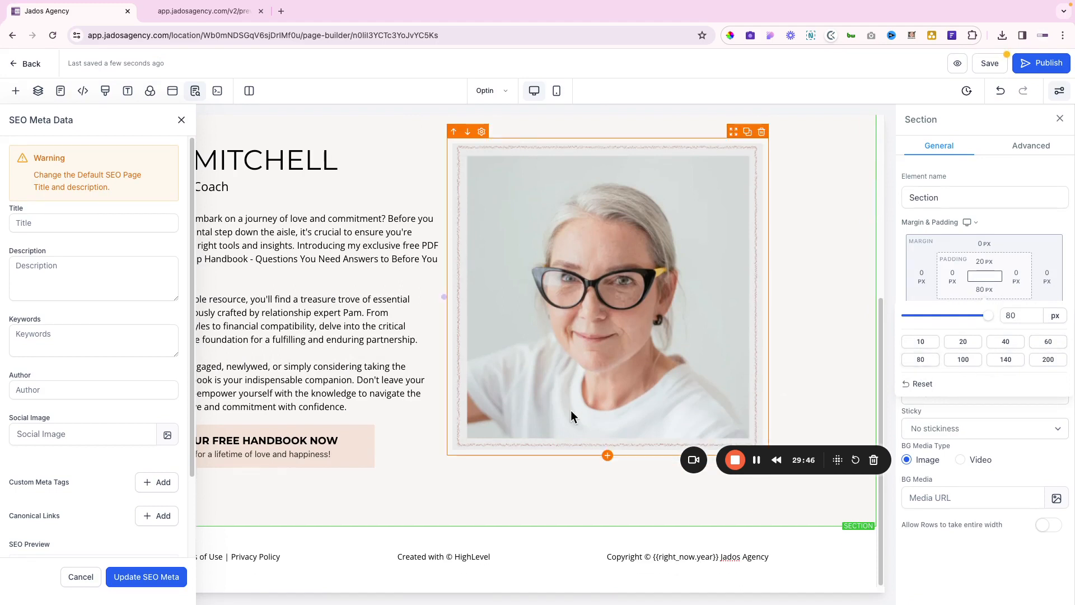
{"action": "scroll", "coordinate": [570, 410], "scroll_direction": "up", "scroll_amount": 2}
Enter the SEO title 'Lead Magnet' followed by the coach's name and update the SEO meta
{"action": "left_click", "coordinate": [38, 217]}
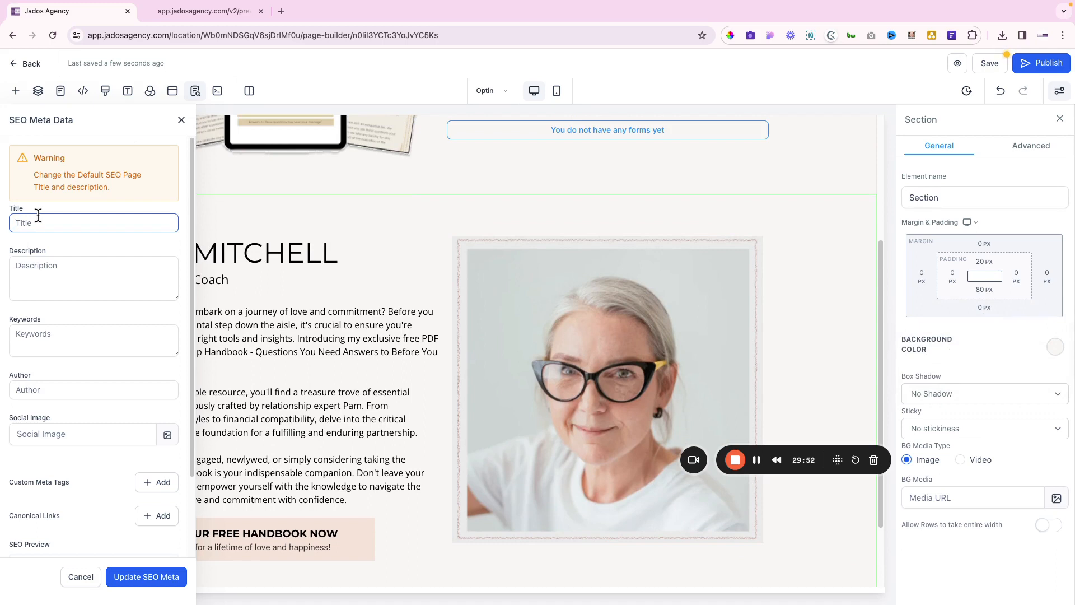
{"action": "type", "text": "Lead Magen"}
{"action": "key", "text": "BackSpace"}
{"action": "left_click", "coordinate": [129, 579]}
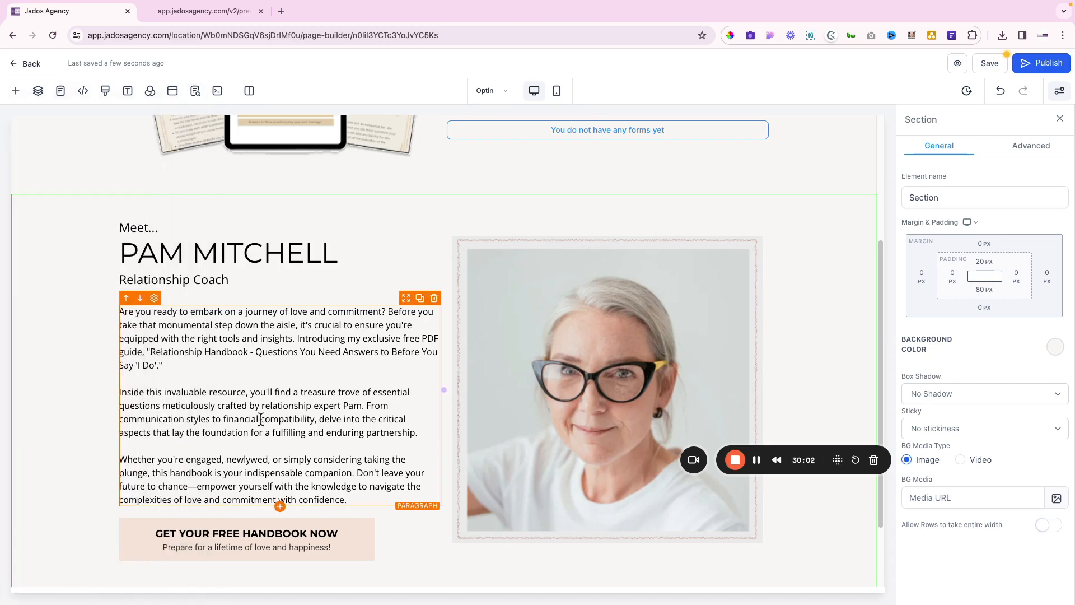
Set the Meet section's top padding to 60 px
{"action": "scroll", "coordinate": [385, 199], "scroll_direction": "up", "scroll_amount": 2}
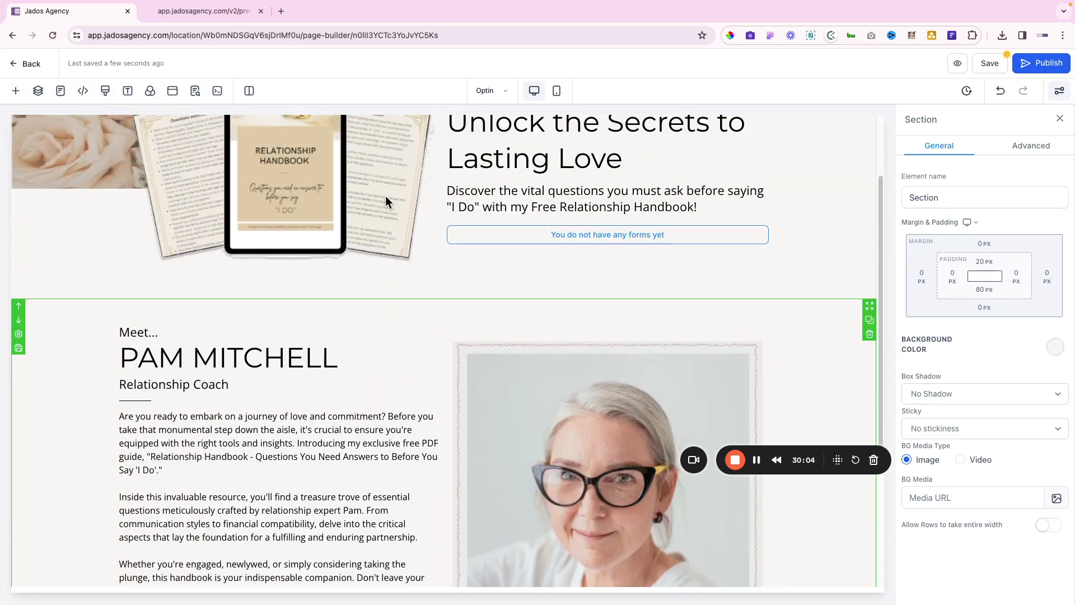
{"action": "scroll", "coordinate": [386, 196], "scroll_direction": "up", "scroll_amount": 2}
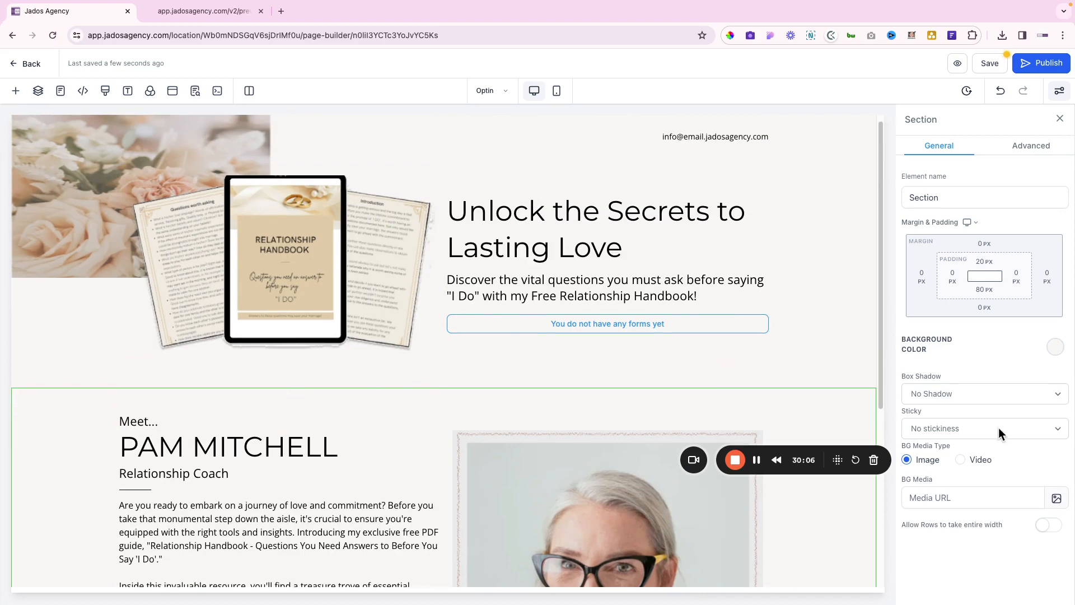
{"action": "left_click", "coordinate": [984, 262]}
{"action": "left_click", "coordinate": [1047, 313]}
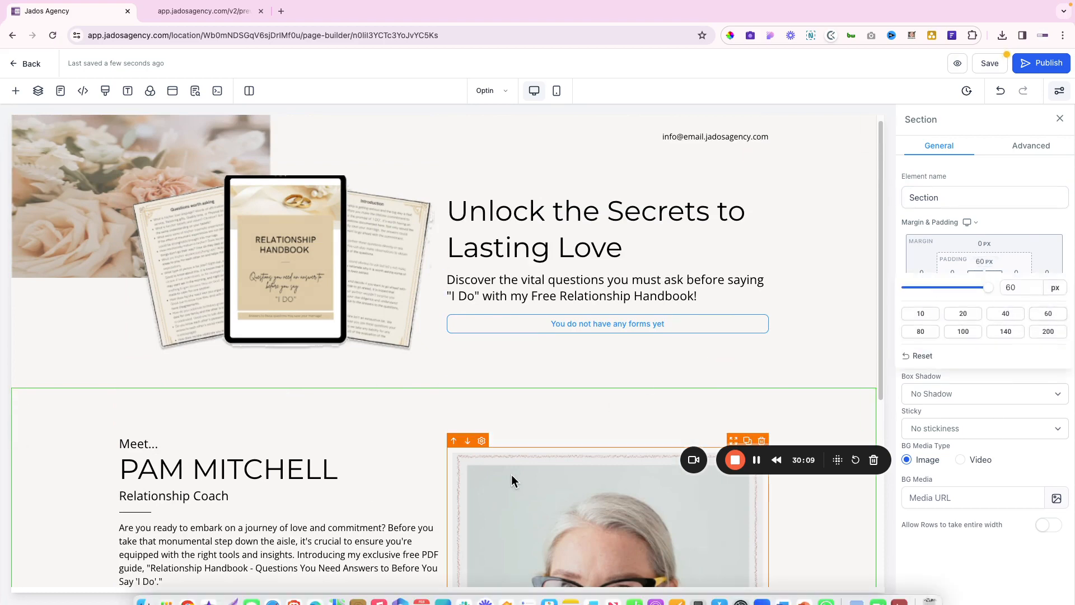
{"action": "scroll", "coordinate": [354, 493], "scroll_direction": "down", "scroll_amount": 6}
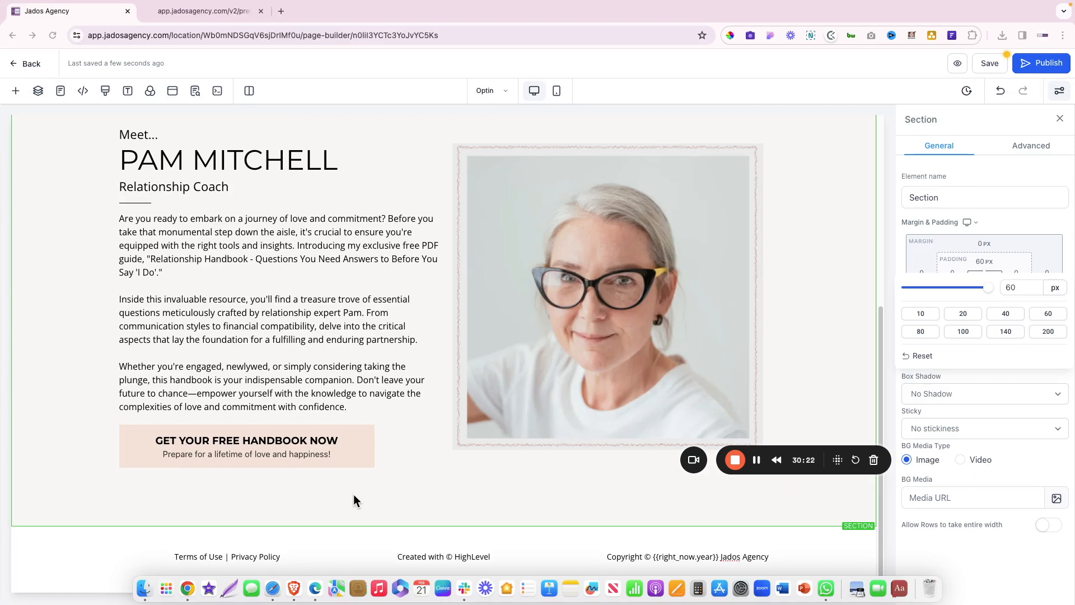
{"action": "scroll", "coordinate": [503, 342], "scroll_direction": "up", "scroll_amount": 6}
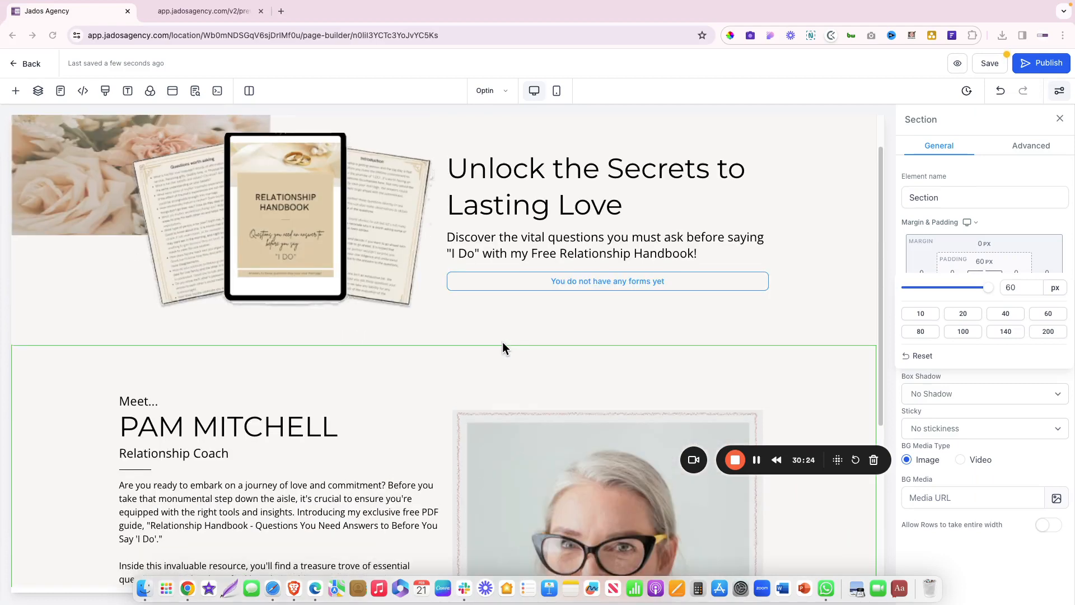
Tick off 'Build Funnel Opt-in Page' on the funnel checklist and return to the builder
{"action": "key", "text": "ctrl+Right"}
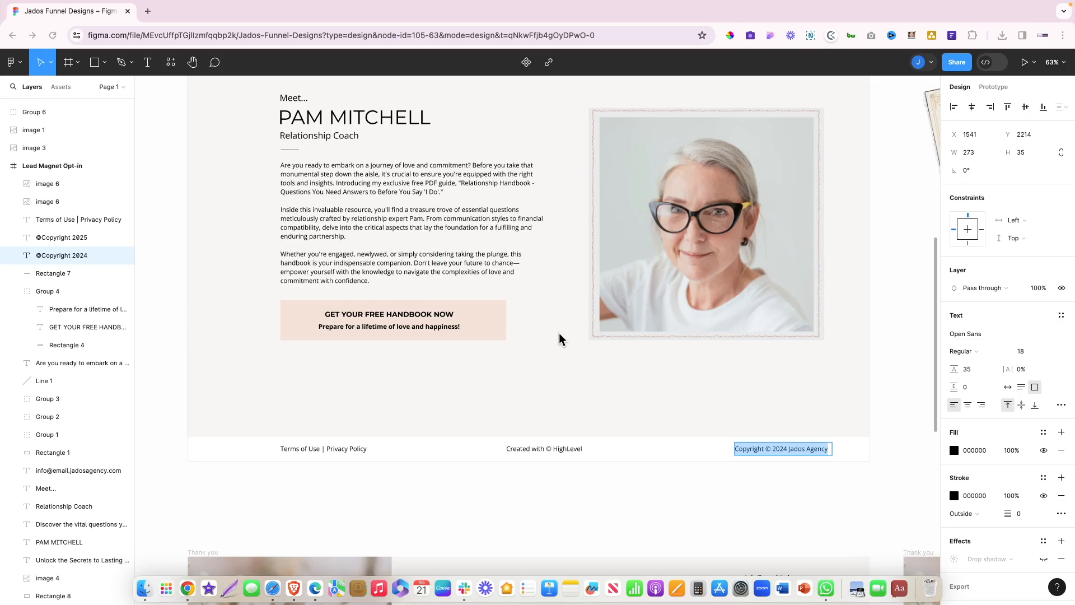
{"action": "key", "text": "ctrl+Right"}
{"action": "key", "text": "ctrl+Right"}
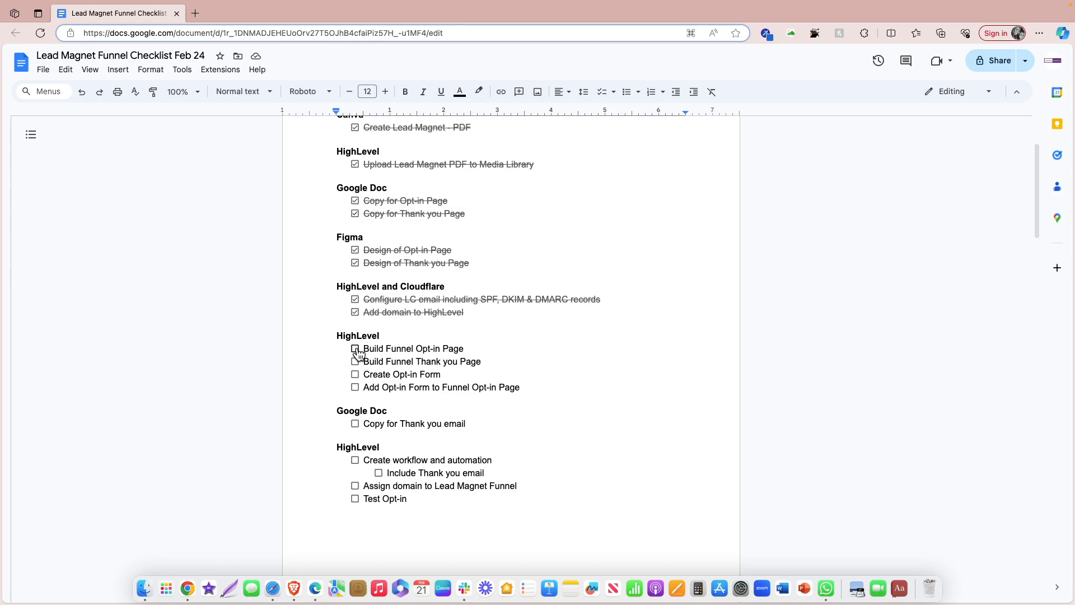
{"action": "left_click", "coordinate": [356, 348]}
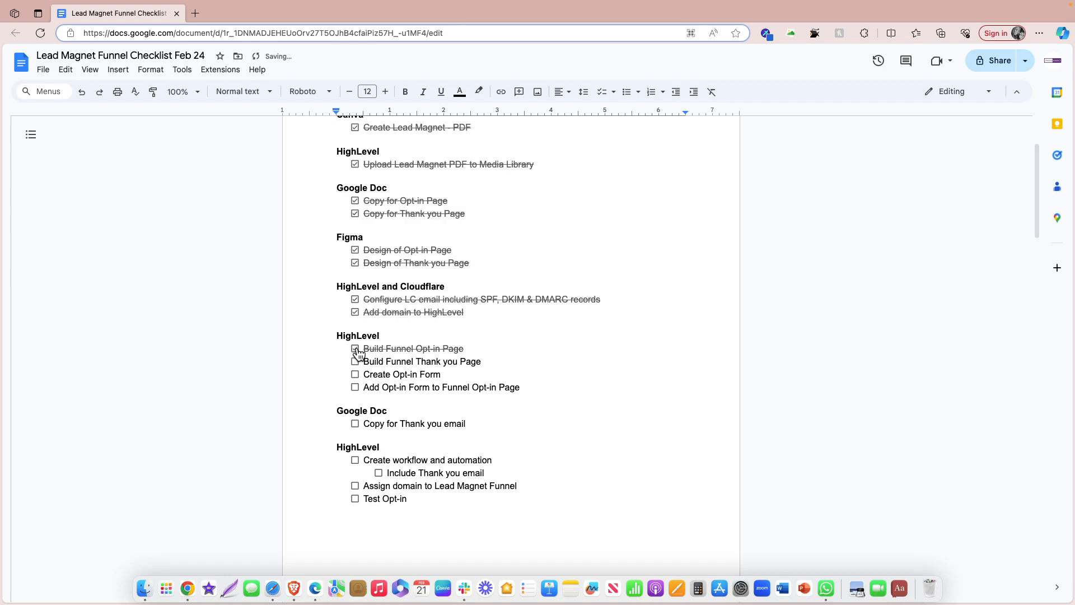
{"action": "key", "text": "ctrl+Left"}
{"action": "key", "text": "ctrl+Left"}
{"action": "key", "text": "ctrl+Left"}
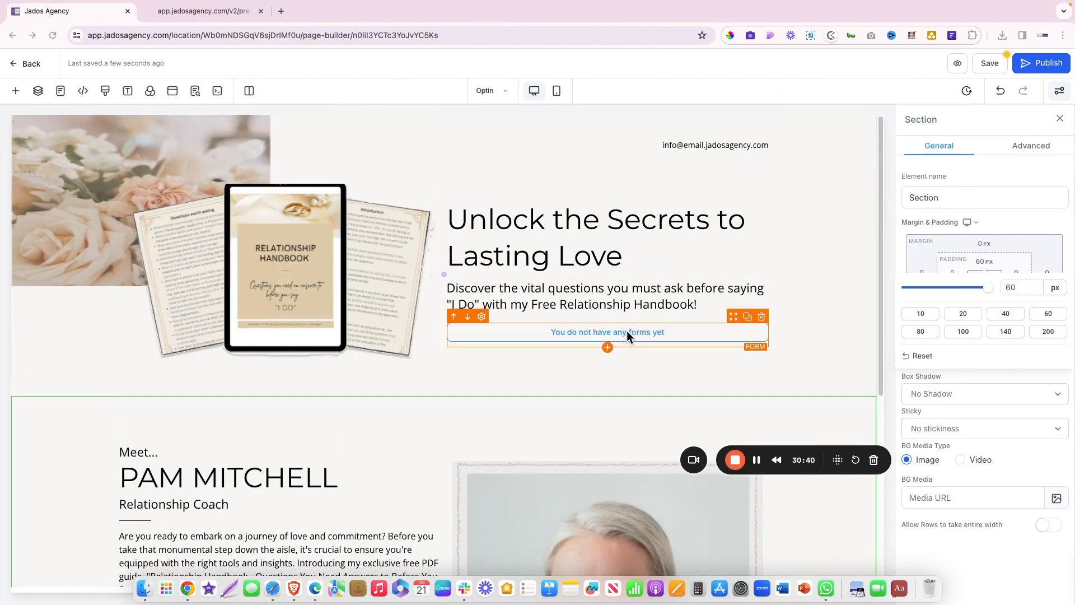
Save the opt-in page, review it, and exit the builder back to the Lead Magnet funnel steps
{"action": "left_click", "coordinate": [984, 64]}
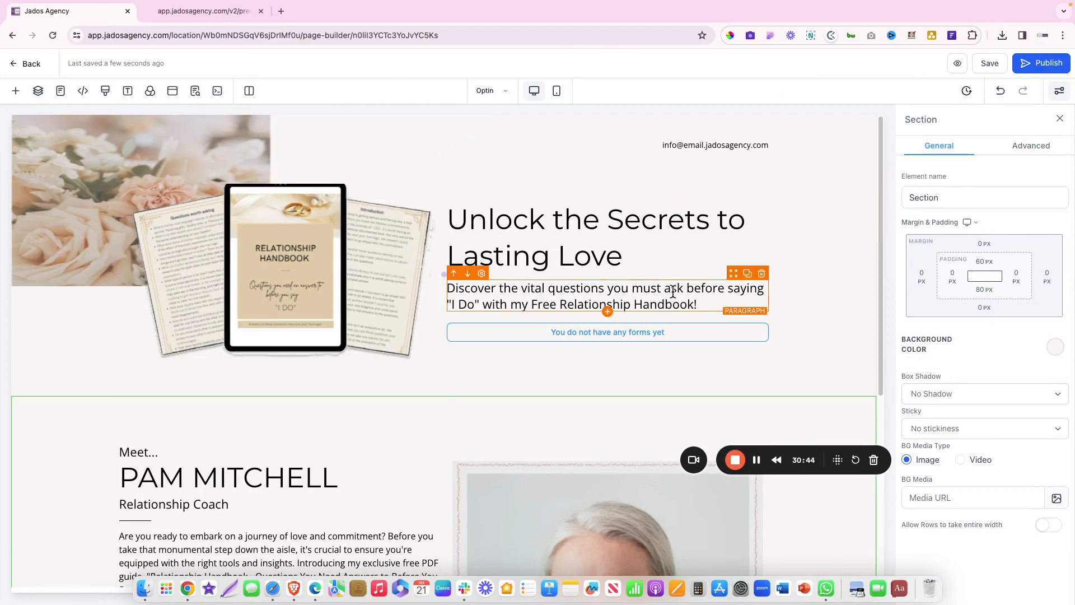
{"action": "scroll", "coordinate": [663, 352], "scroll_direction": "down", "scroll_amount": 6}
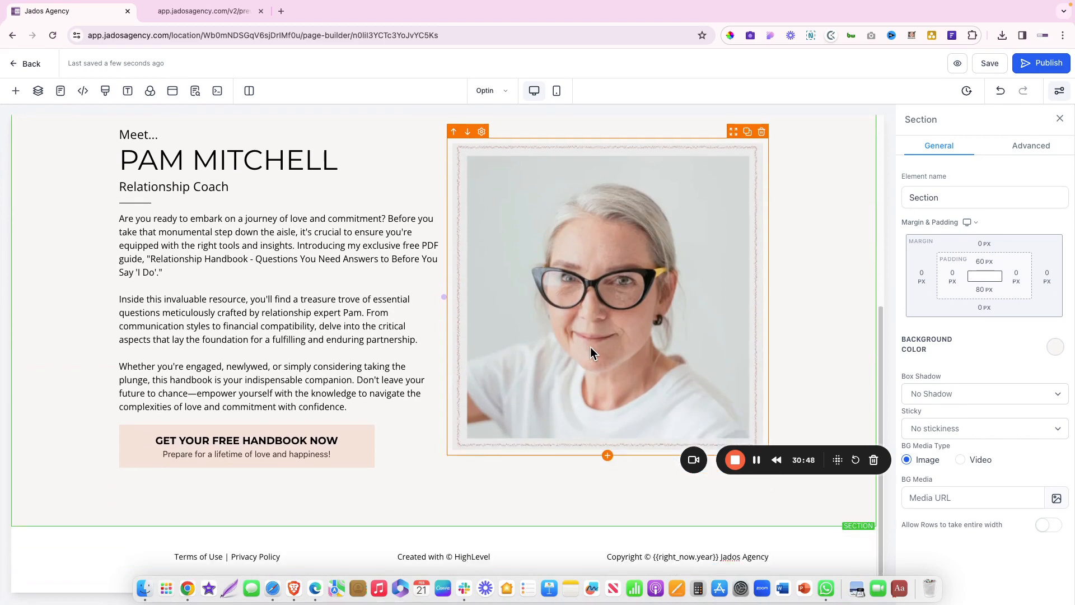
{"action": "scroll", "coordinate": [590, 347], "scroll_direction": "up", "scroll_amount": 6}
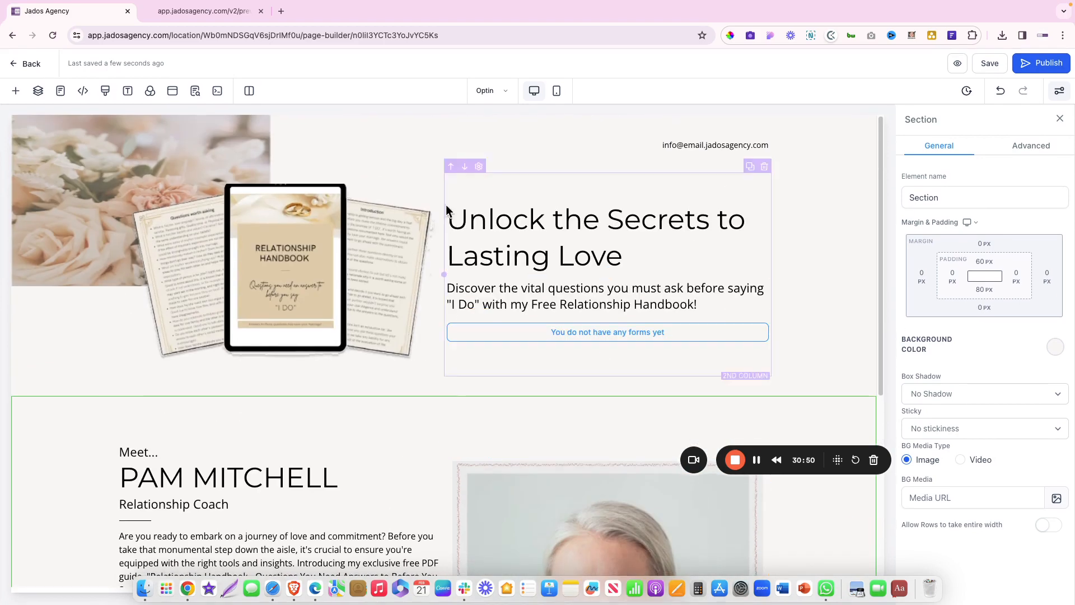
{"action": "left_click", "coordinate": [32, 64]}
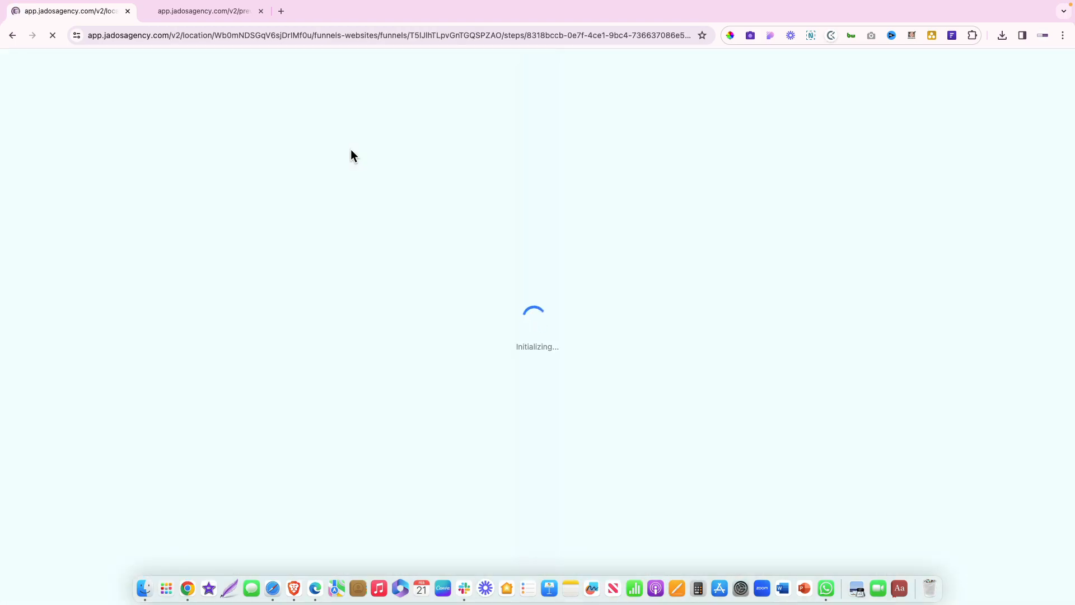
{"action": "key", "text": "ctrl+Right"}
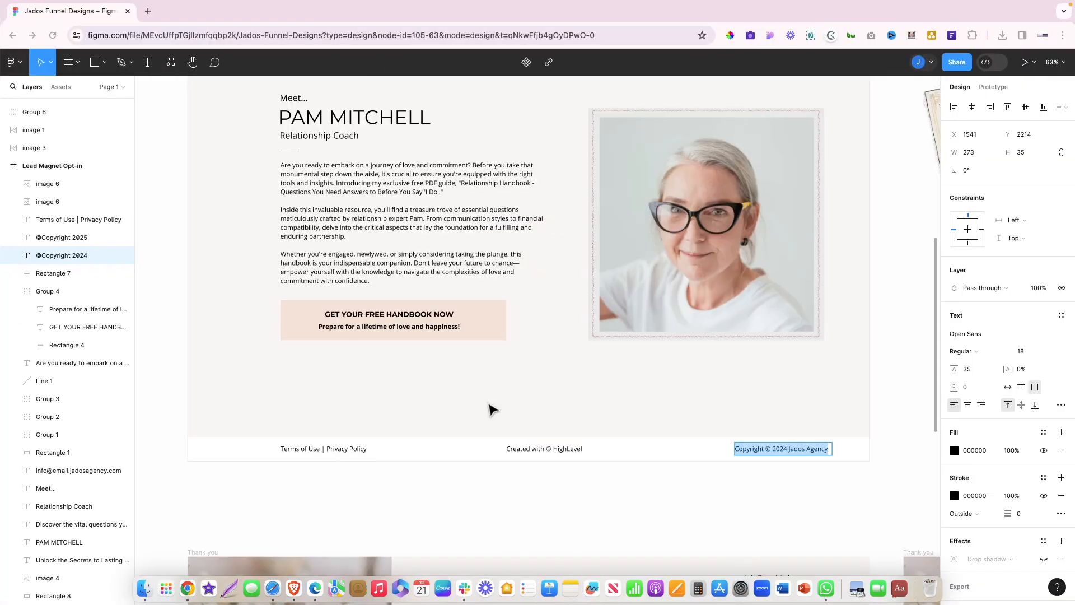
In the Figma design, select Group 5, the flower-and-portrait background group
{"action": "scroll", "coordinate": [491, 409], "scroll_direction": "down", "scroll_amount": 10}
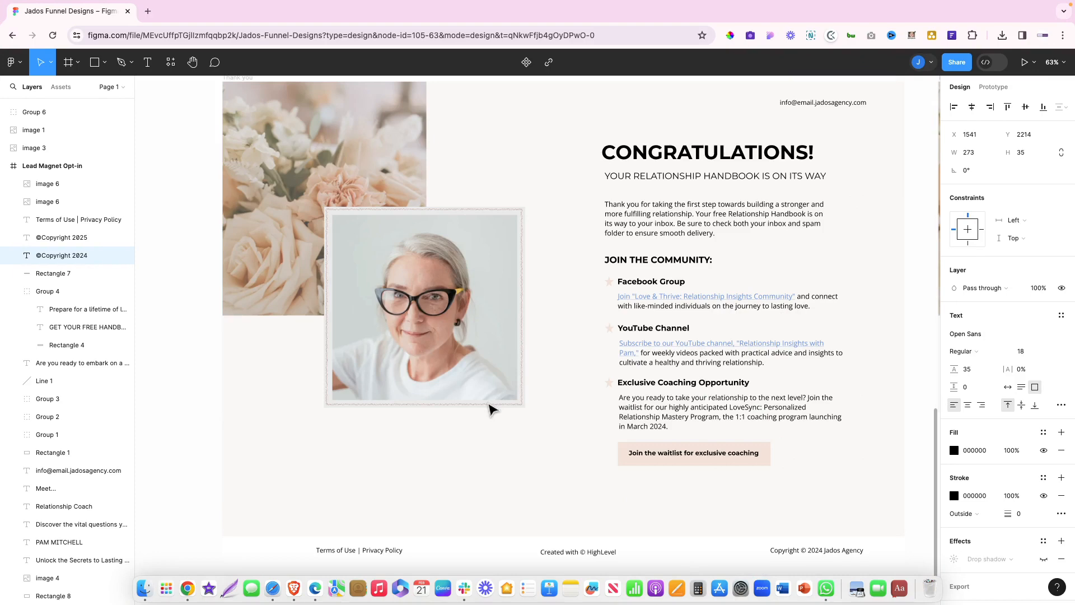
{"action": "scroll", "coordinate": [491, 409], "scroll_direction": "up", "scroll_amount": 2}
{"action": "scroll", "coordinate": [491, 409], "scroll_direction": "right", "scroll_amount": 2}
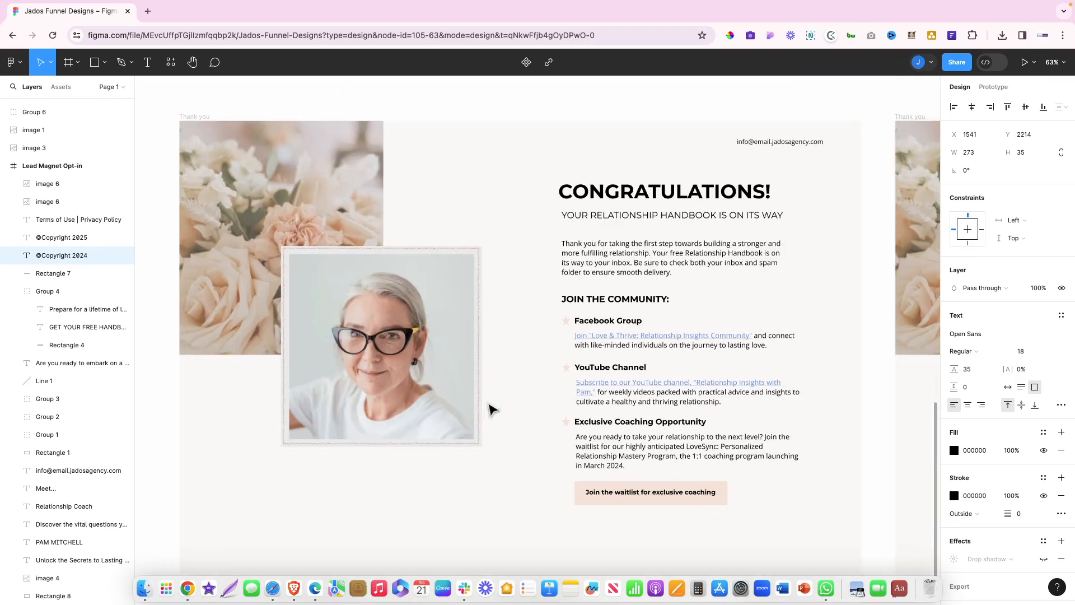
{"action": "scroll", "coordinate": [491, 410], "scroll_direction": "right", "scroll_amount": 10}
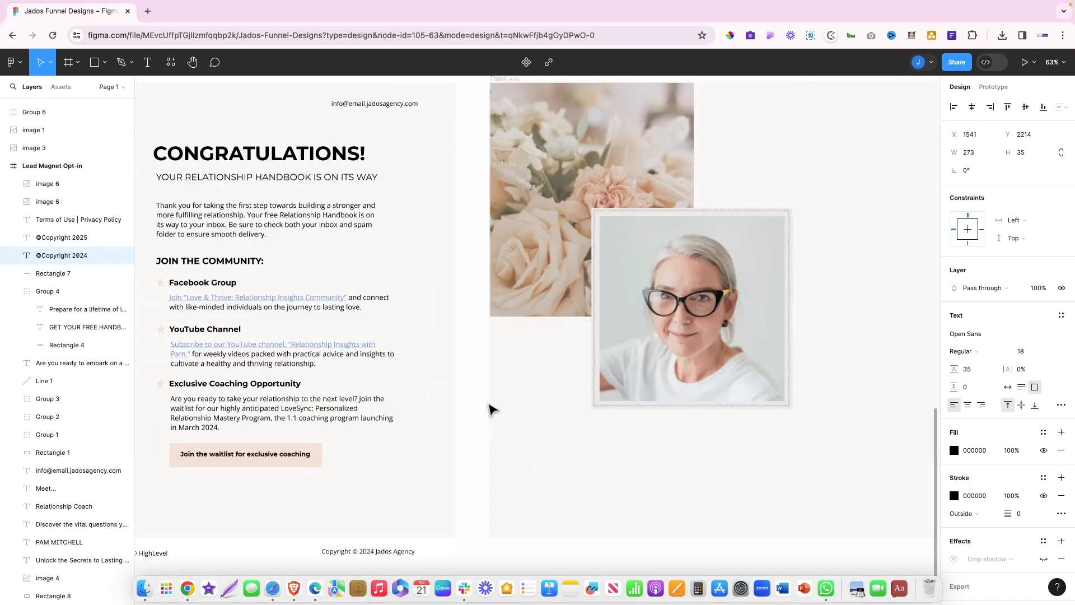
{"action": "scroll", "coordinate": [491, 409], "scroll_direction": "right", "scroll_amount": 5}
{"action": "scroll", "coordinate": [491, 409], "scroll_direction": "left", "scroll_amount": 1}
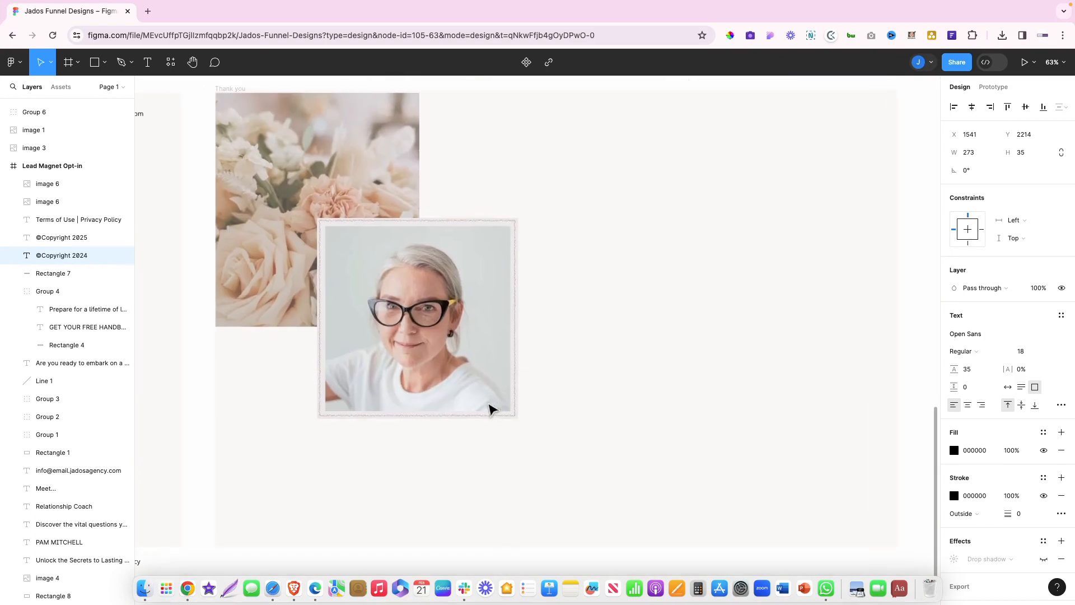
{"action": "left_click", "coordinate": [325, 190]}
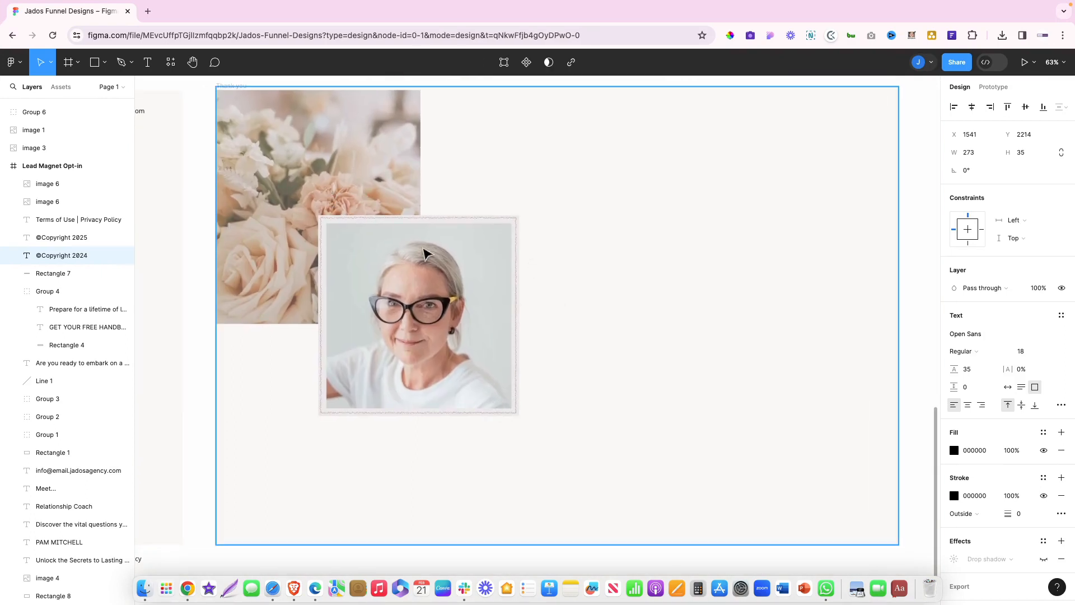
{"action": "left_click", "coordinate": [425, 252]}
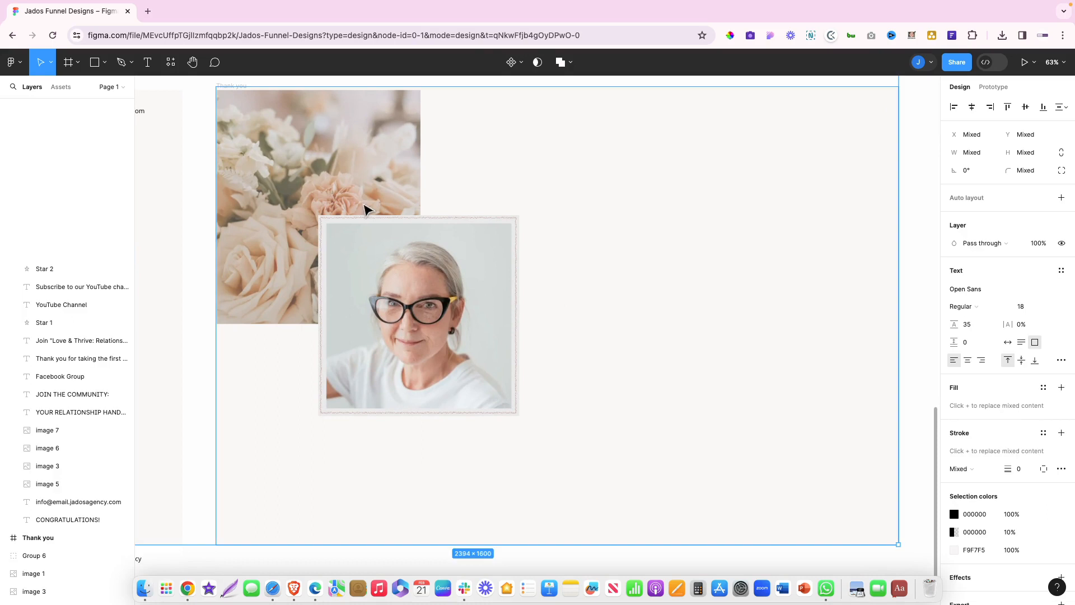
{"action": "right_click", "coordinate": [595, 181]}
{"action": "left_click", "coordinate": [572, 170]}
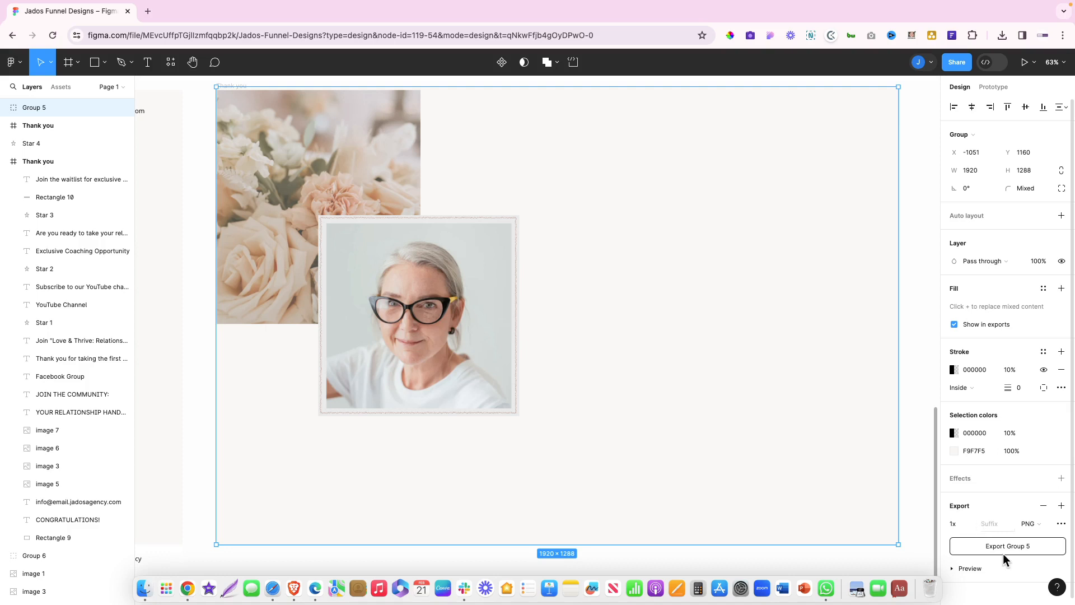
Export Group 5 as a JPG named 'thank you bg'
{"action": "left_click", "coordinate": [1039, 524]}
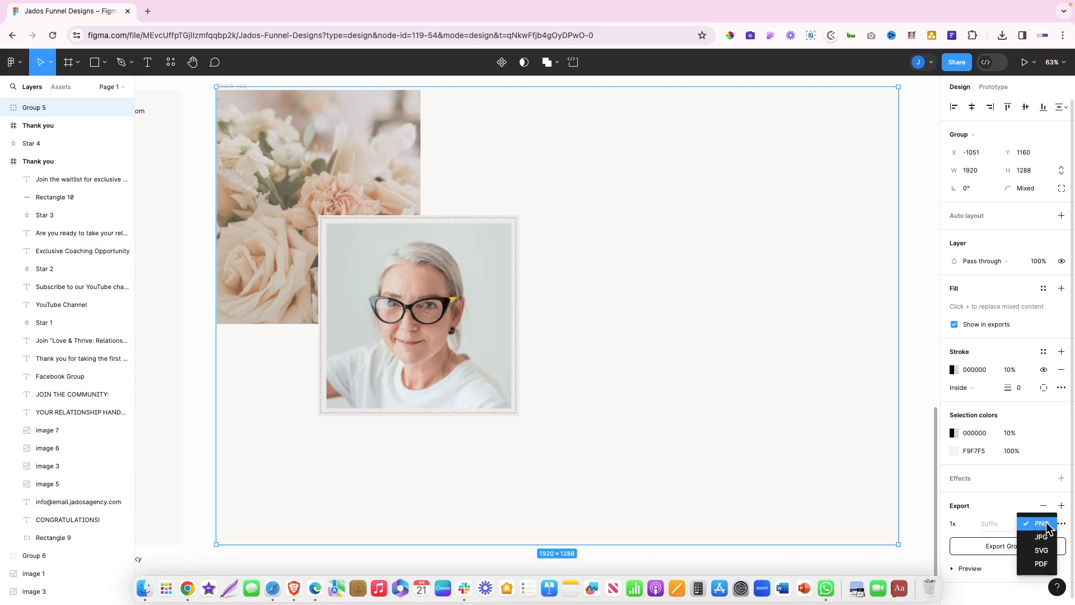
{"action": "left_click", "coordinate": [1036, 538]}
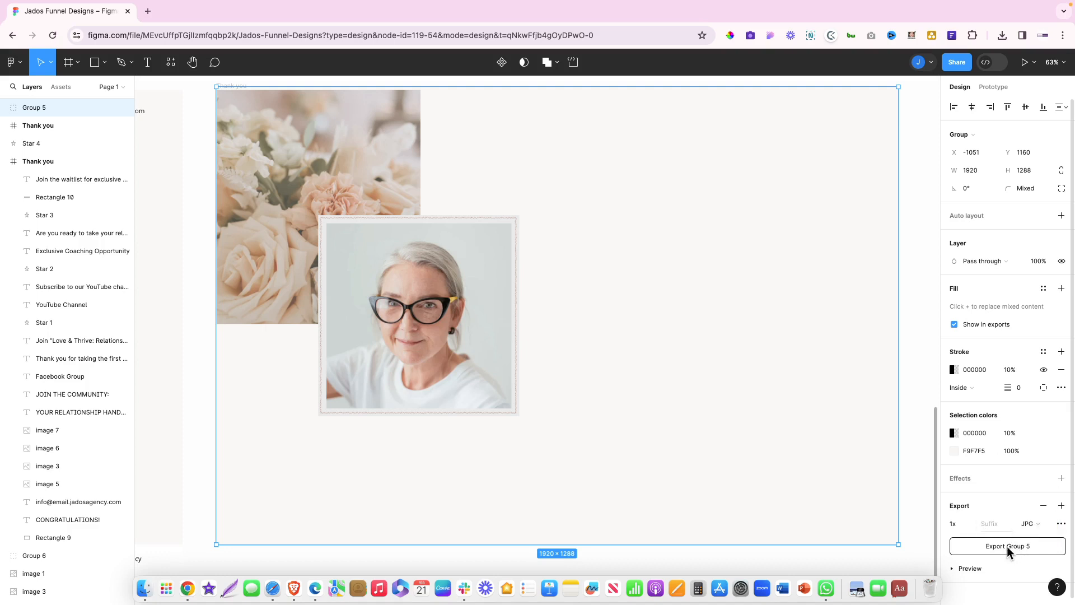
{"action": "left_click", "coordinate": [1007, 546]}
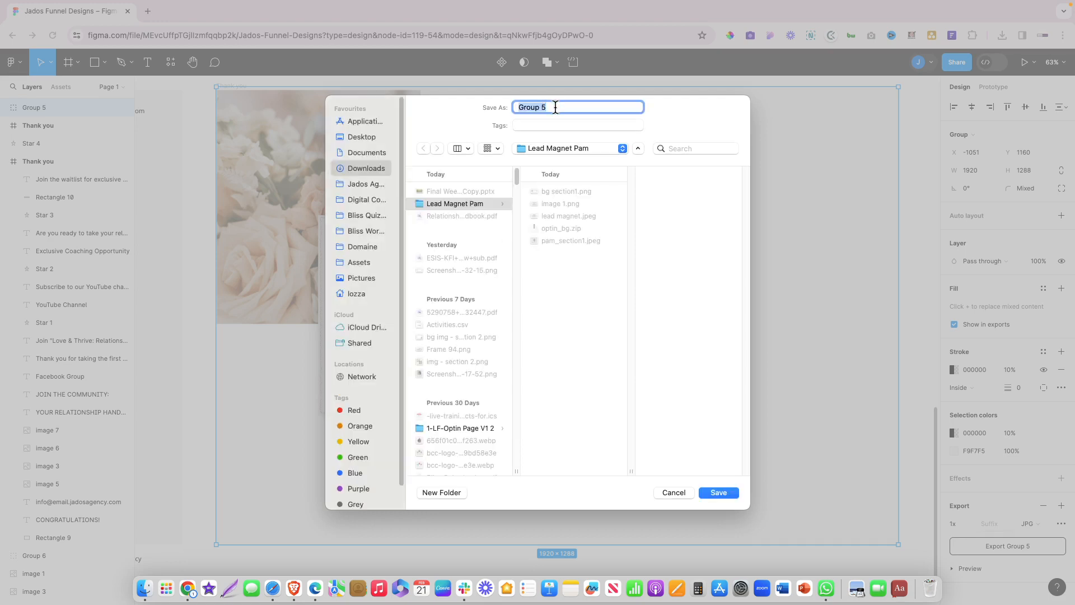
{"action": "type", "text": "thannk yo"}
{"action": "key", "text": "BackSpace"}
{"action": "key", "text": "BackSpace"}
{"action": "key", "text": "BackSpace"}
{"action": "key", "text": "BackSpace"}
{"action": "key", "text": "BackSpace"}
{"action": "type", "text": "k you bg"}
Save the 'thank you bg' export, then create a 'Thank you' funnel step at path 'thankyou'
{"action": "left_click", "coordinate": [718, 492]}
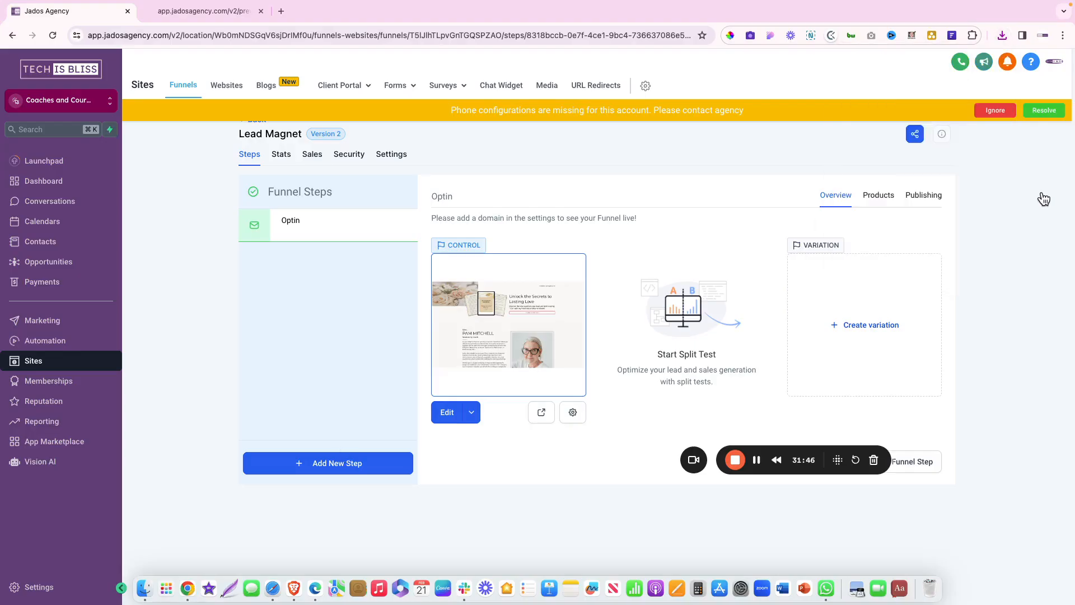
{"action": "left_click", "coordinate": [994, 115]}
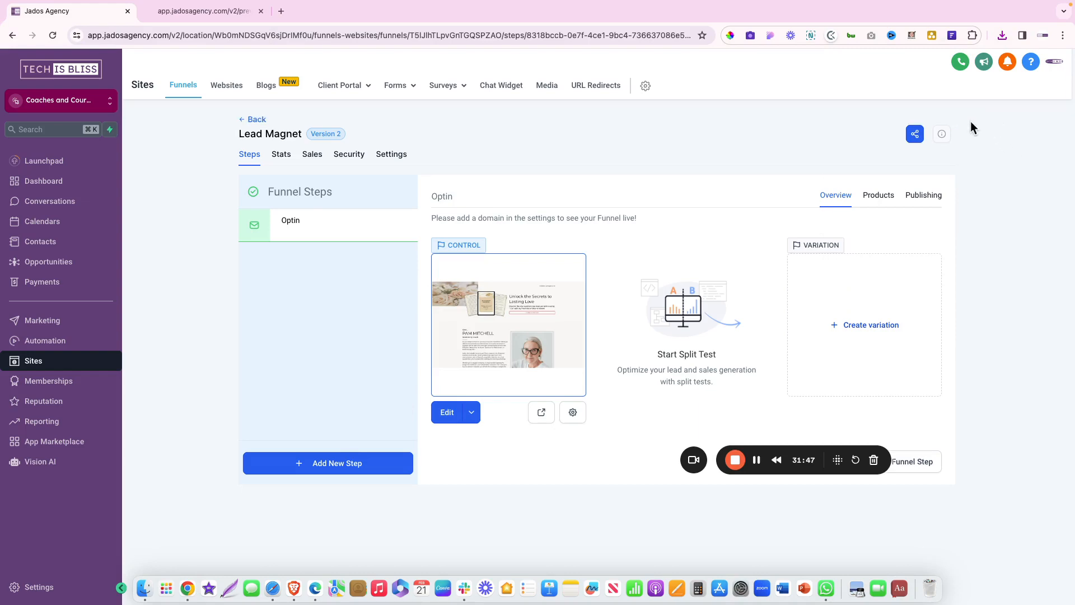
{"action": "left_click", "coordinate": [357, 469]}
{"action": "left_click", "coordinate": [434, 277]}
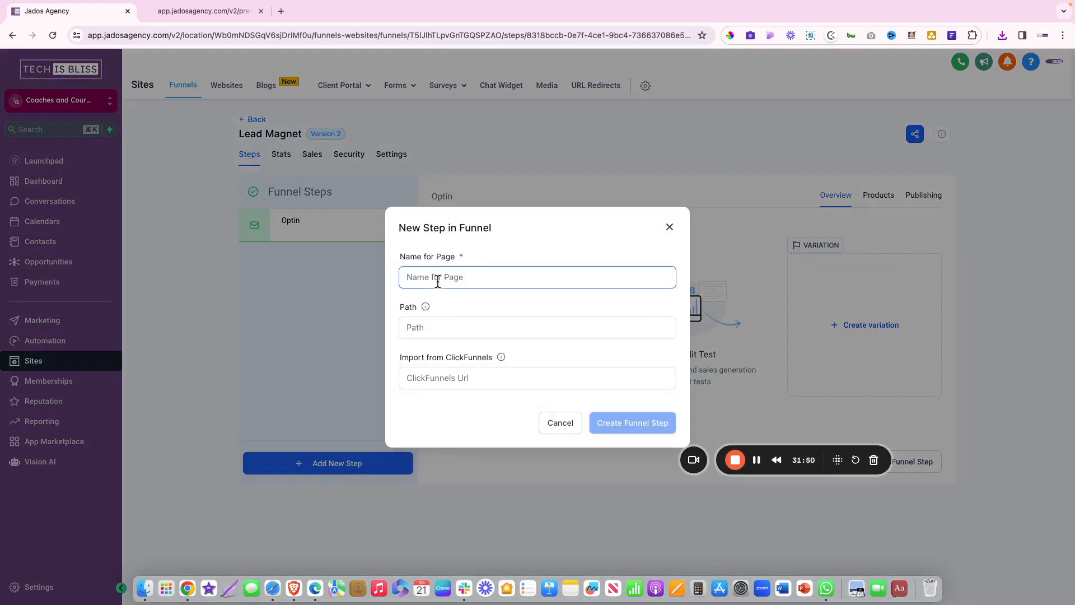
{"action": "type", "text": "Thank you"}
{"action": "left_click", "coordinate": [407, 328]}
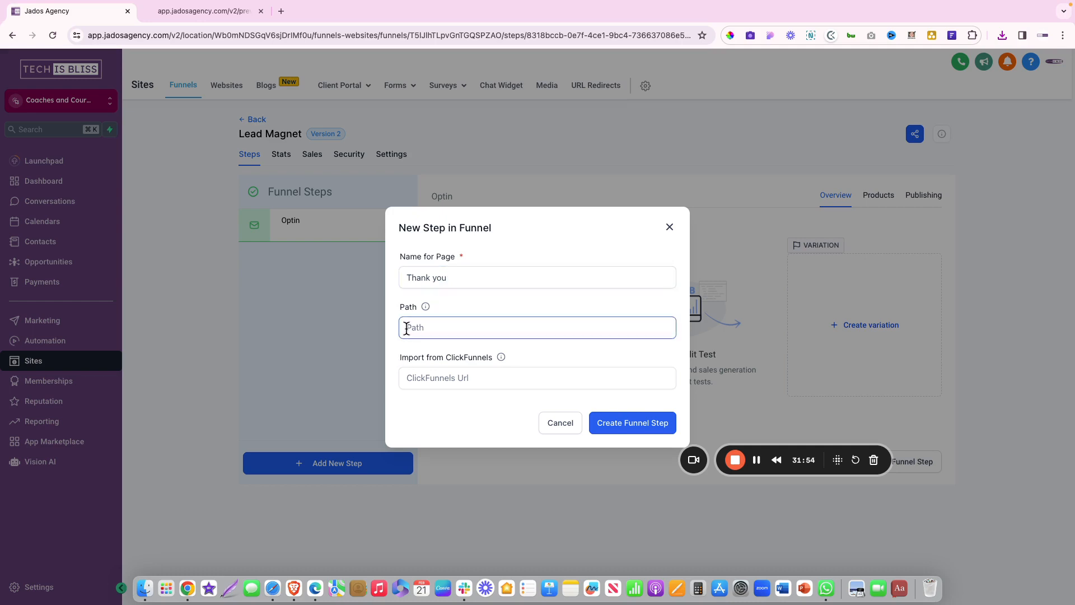
{"action": "type", "text": "thankyou"}
{"action": "left_click", "coordinate": [642, 431]}
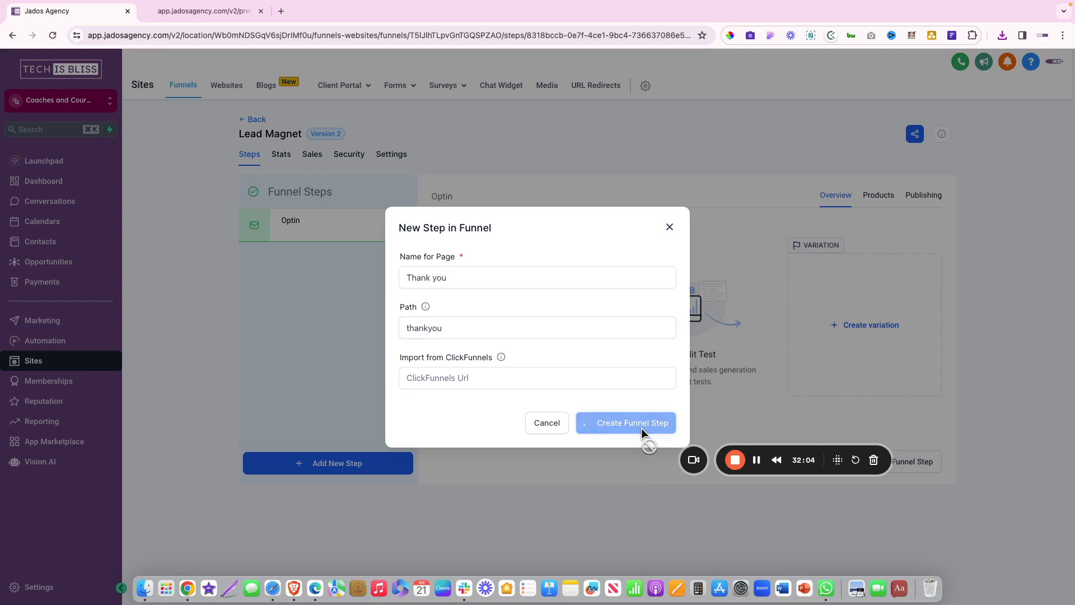
{"action": "left_click", "coordinate": [608, 367]}
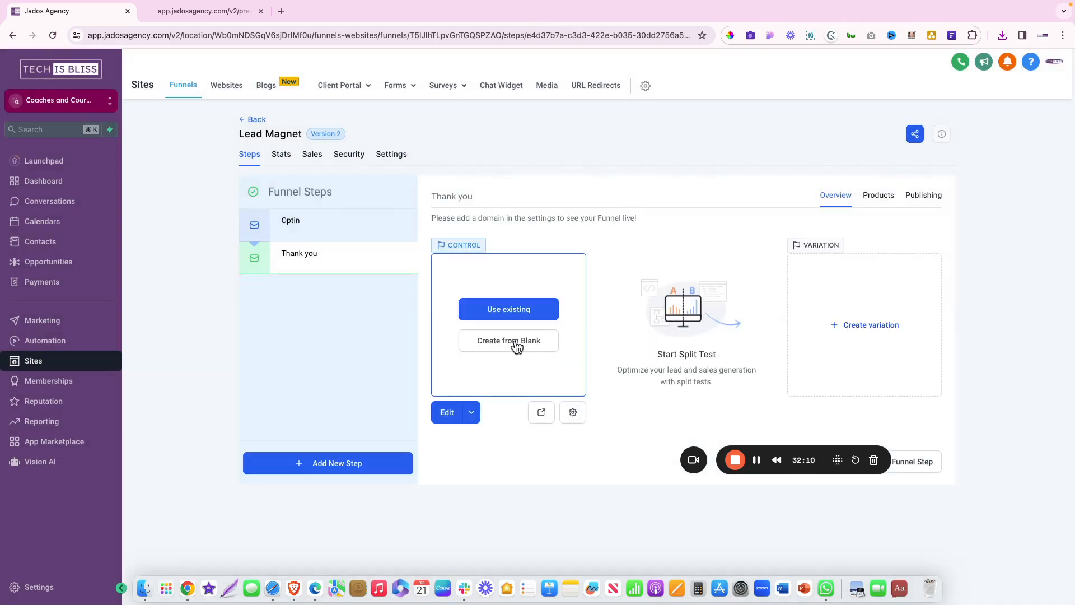
Create the Thank you page from blank, add a Full Width section, and open its BG Media picker
{"action": "left_click", "coordinate": [517, 347]}
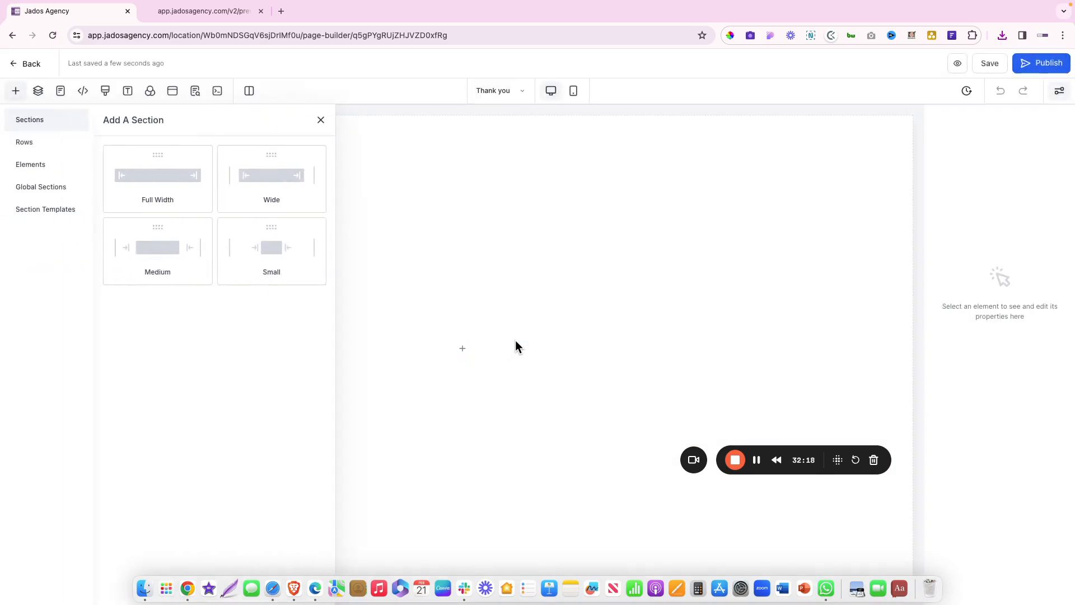
{"action": "left_click", "coordinate": [167, 175]}
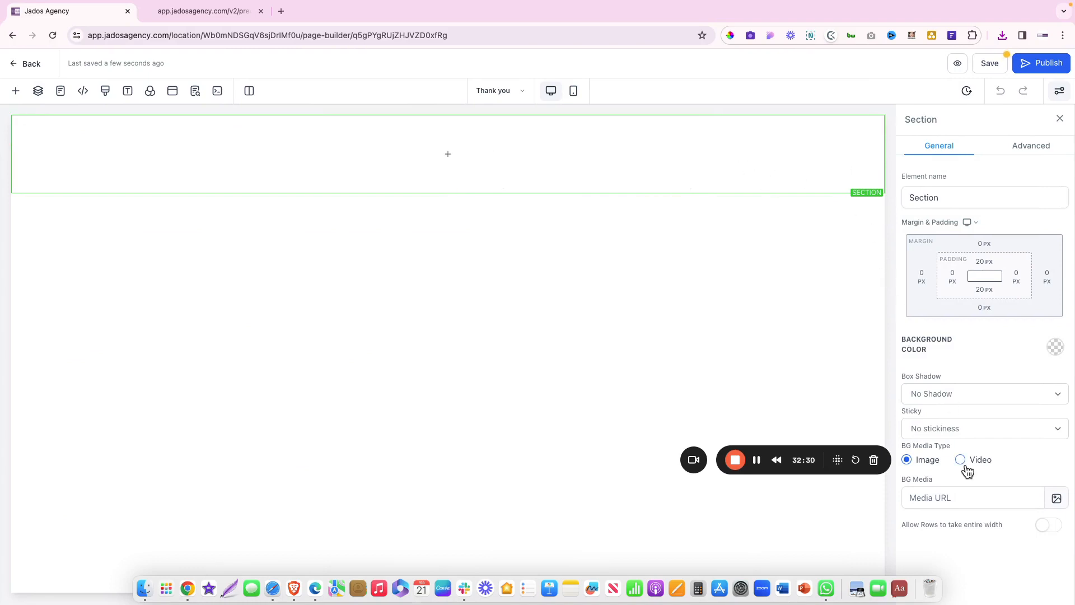
{"action": "left_click", "coordinate": [1056, 499]}
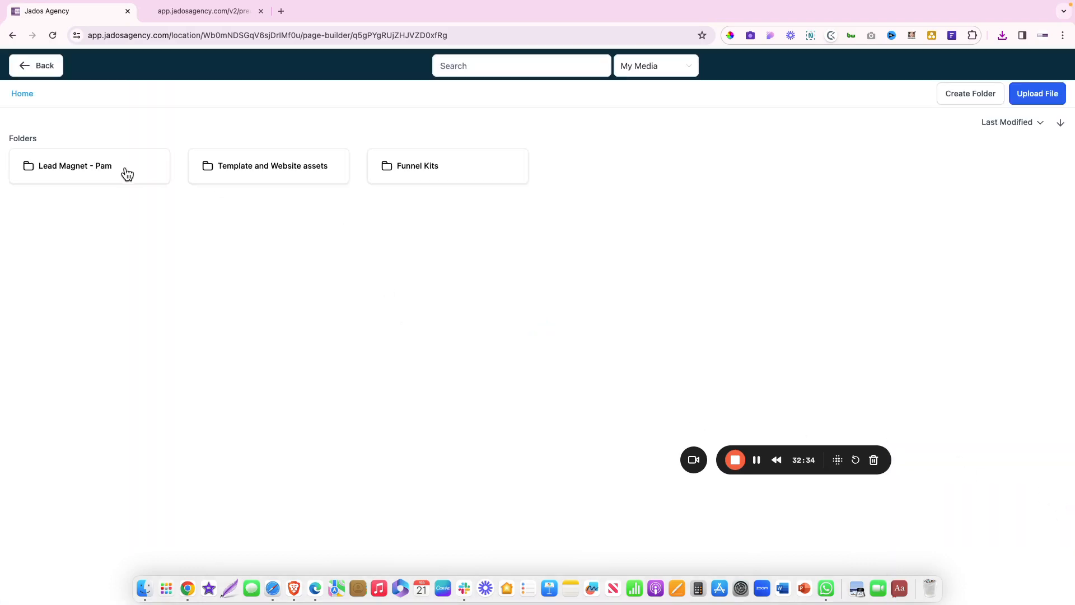
Upload thank you bg.jpeg into the Lead Magnet media folder
{"action": "left_click", "coordinate": [142, 170]}
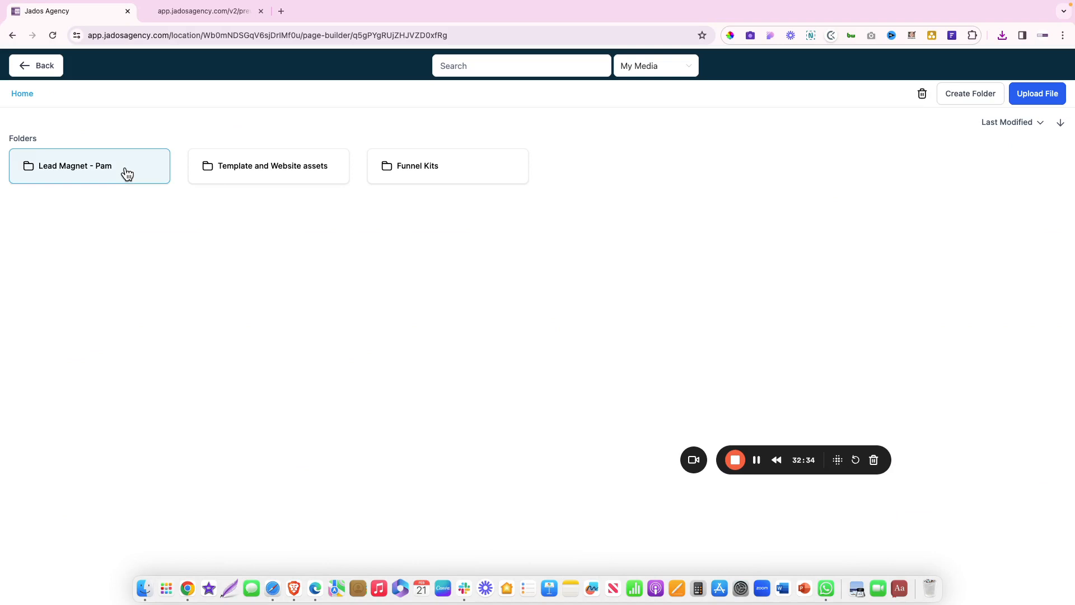
{"action": "left_click", "coordinate": [1032, 99]}
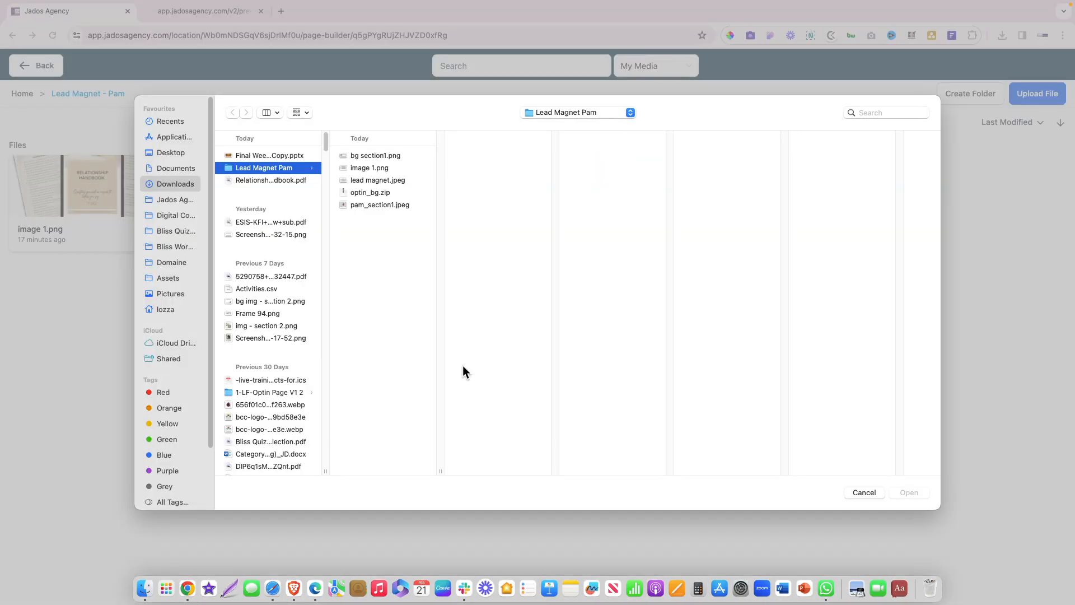
{"action": "left_click", "coordinate": [388, 217]}
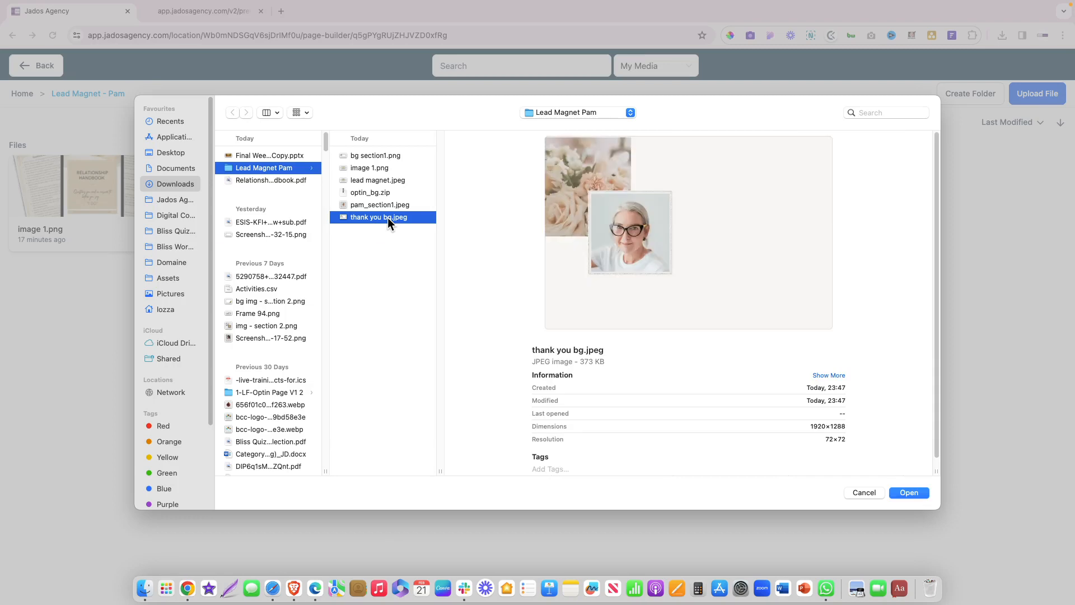
{"action": "double_click", "coordinate": [388, 217]}
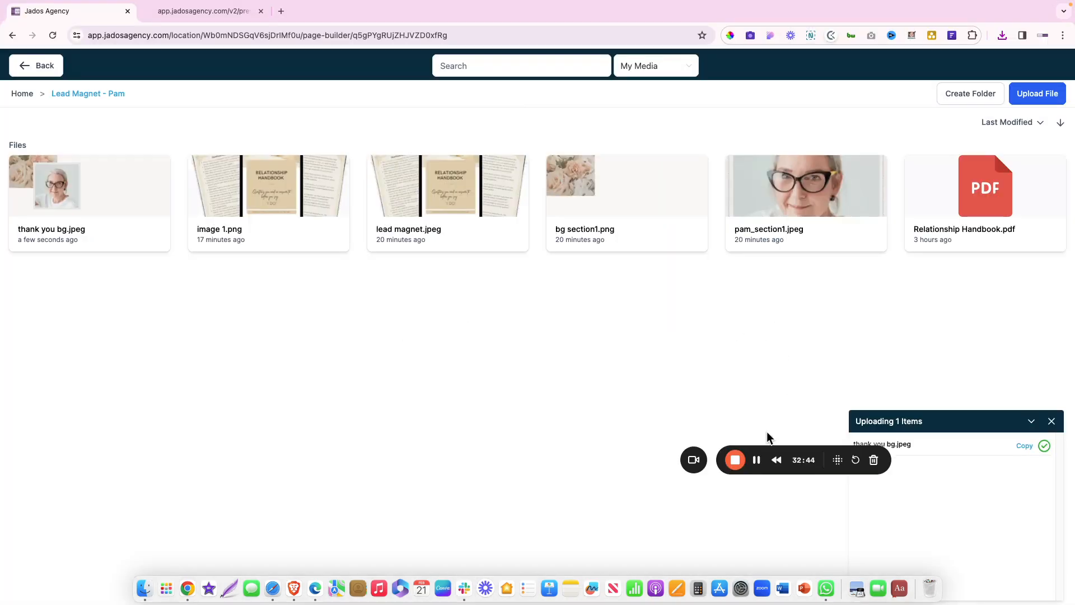
{"action": "left_click_drag", "start_coordinate": [770, 451], "coordinate": [69, 562]}
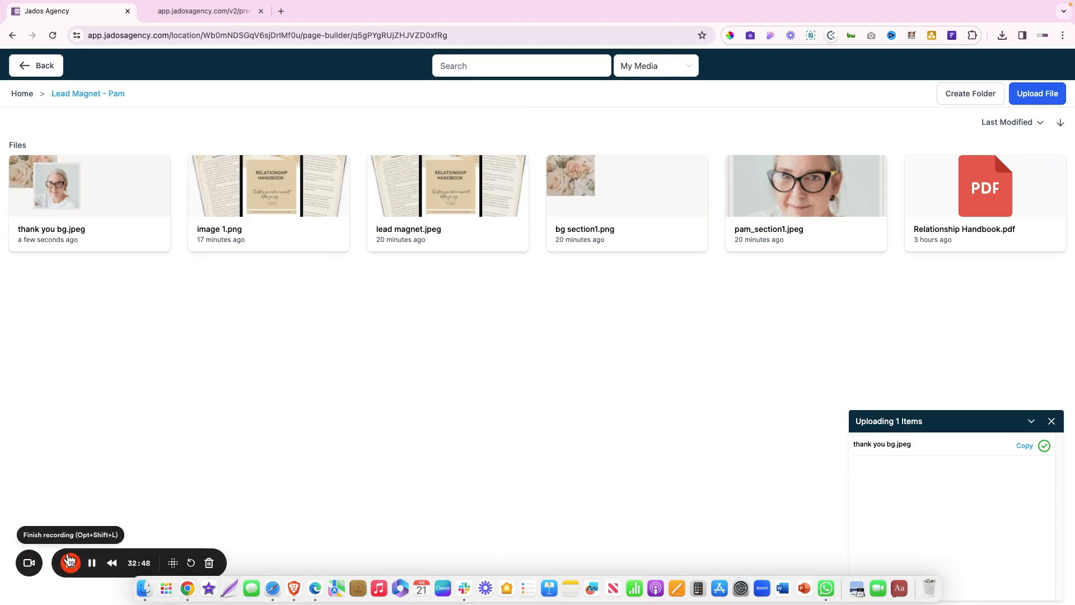
Set thank you bg.jpeg as the section background with Fill 100% Width & Height
{"action": "left_click", "coordinate": [84, 218]}
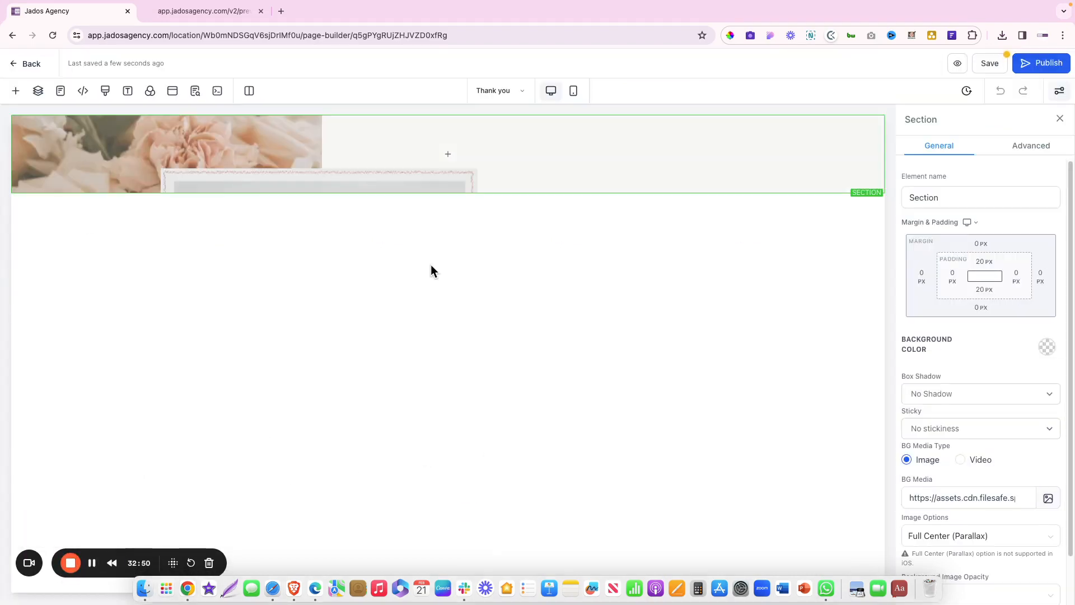
{"action": "left_click", "coordinate": [993, 499]}
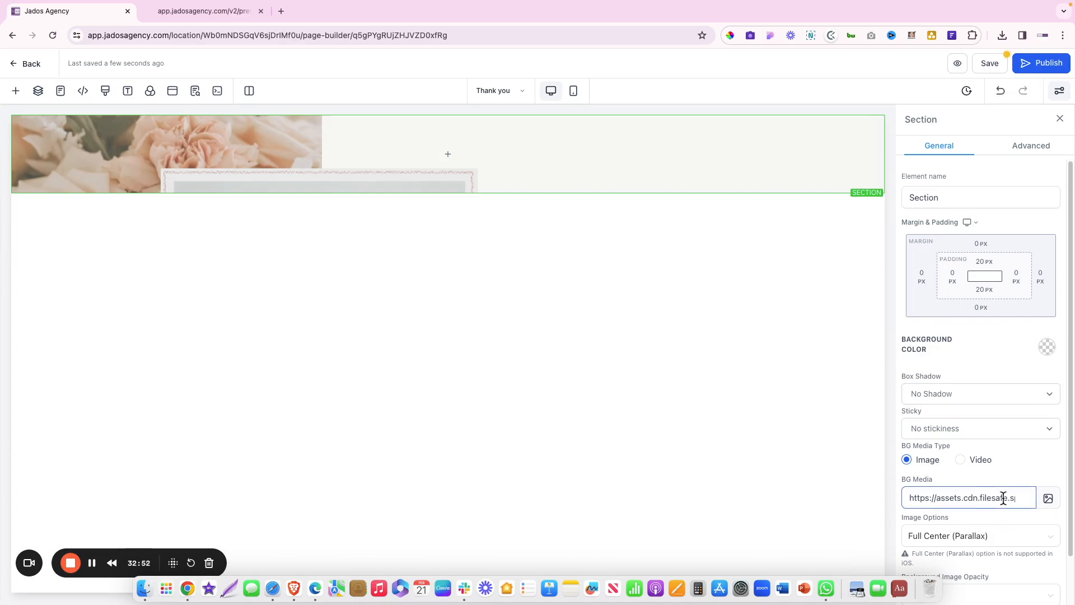
{"action": "left_click", "coordinate": [1005, 537]}
{"action": "left_click", "coordinate": [940, 446]}
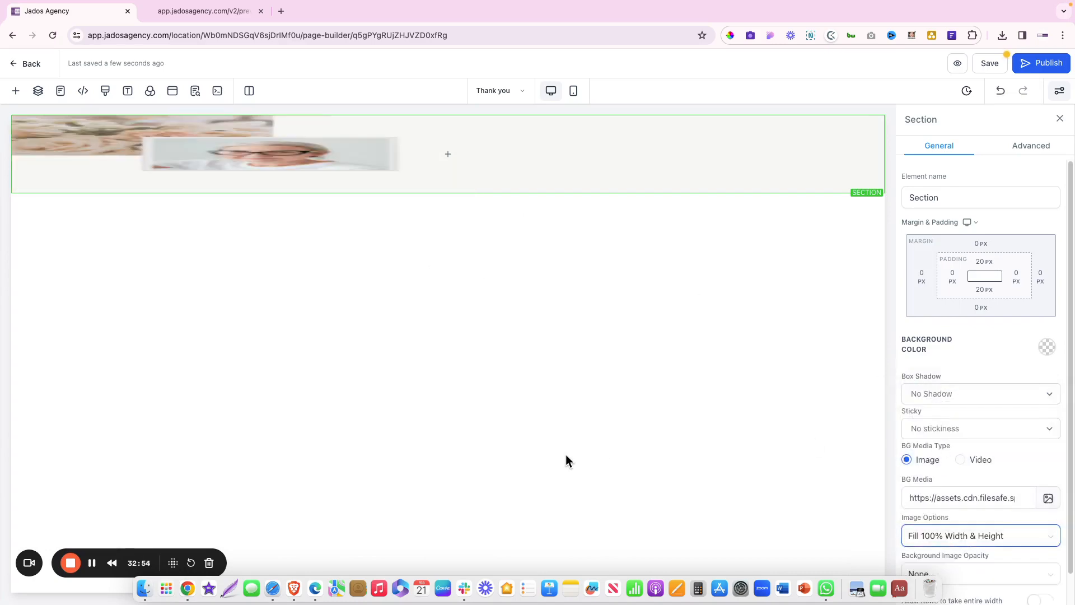
Pan the Figma canvas left to the Thank you design with its CONGRATULATIONS! heading
{"action": "key", "text": "ctrl+Right"}
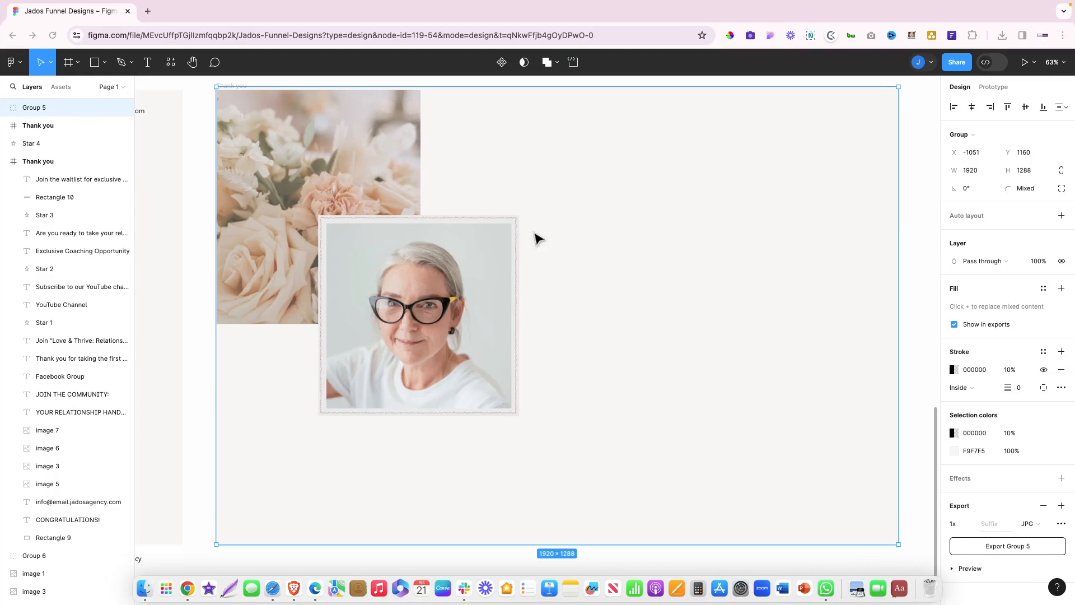
{"action": "scroll", "coordinate": [533, 232], "scroll_direction": "left", "scroll_amount": 2}
{"action": "scroll", "coordinate": [534, 238], "scroll_direction": "left", "scroll_amount": 10}
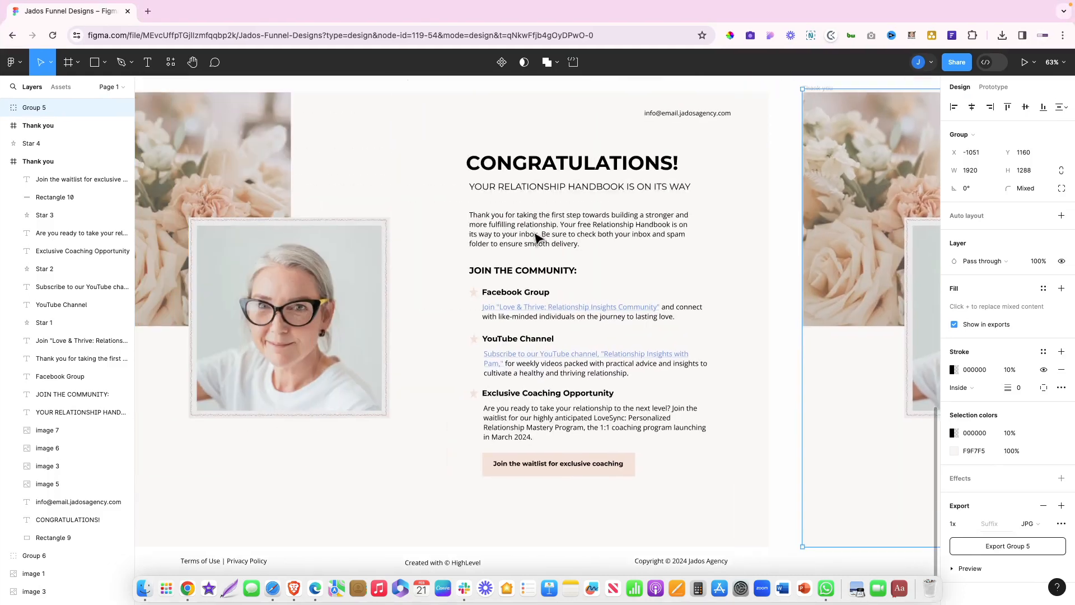
{"action": "scroll", "coordinate": [535, 237], "scroll_direction": "left", "scroll_amount": 1}
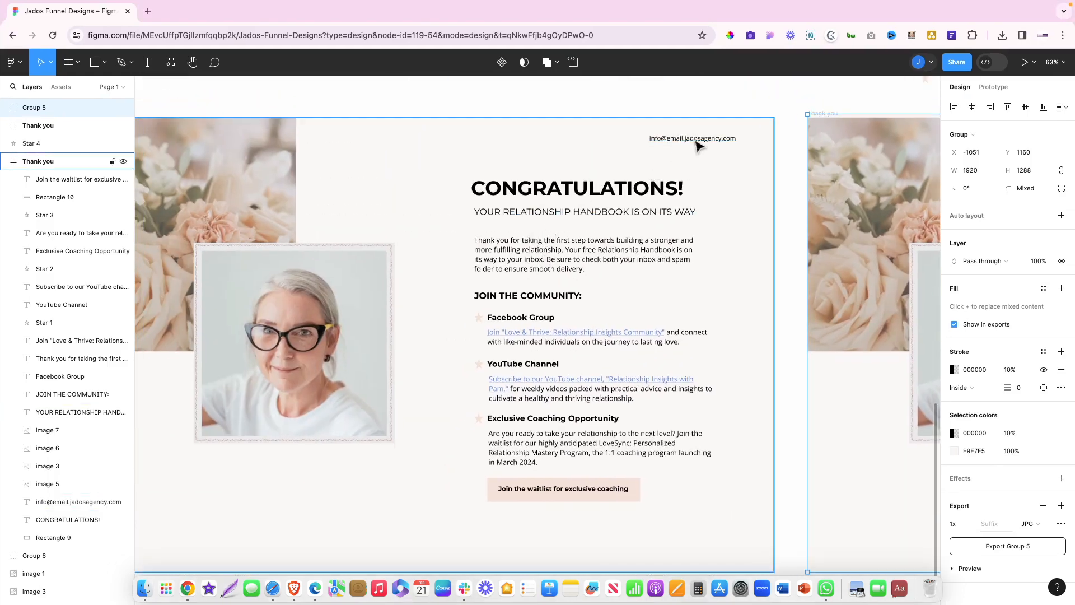
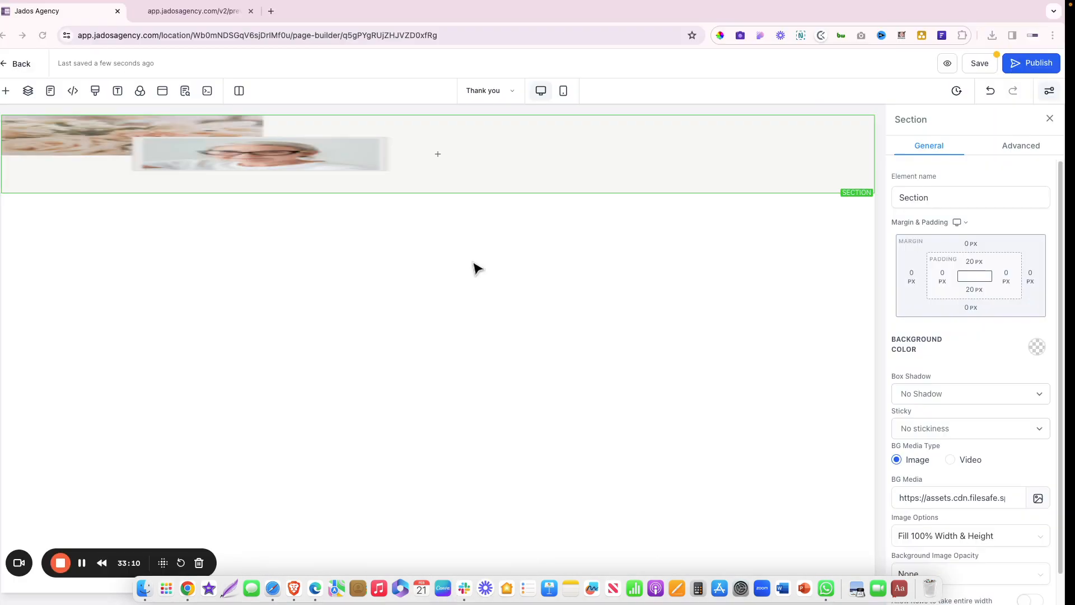
Add a one-column row holding a right-aligned Paragraph at the top of the page
{"action": "left_click", "coordinate": [447, 155]}
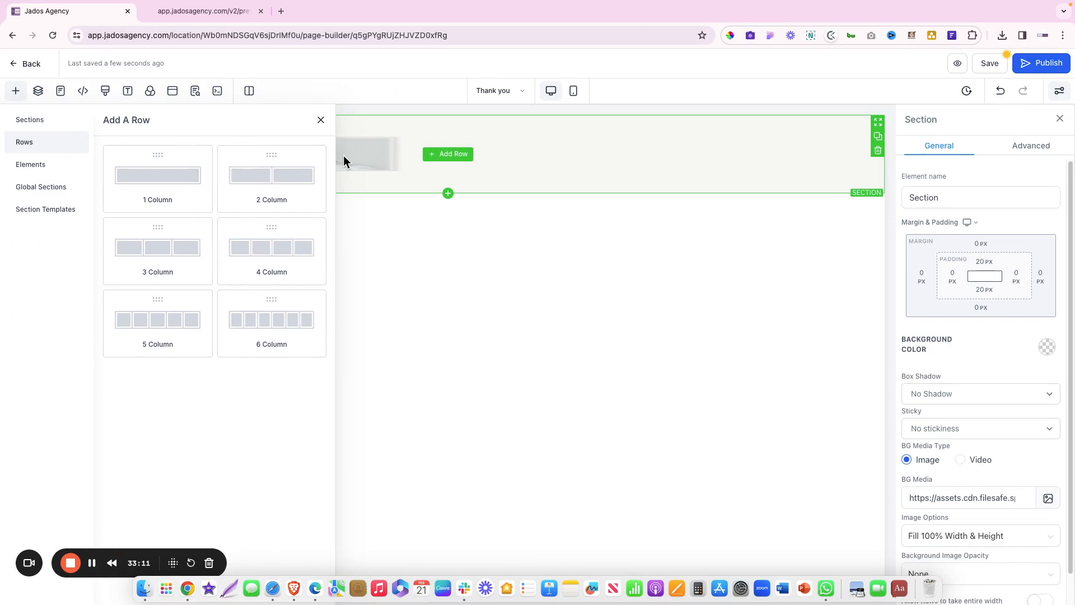
{"action": "left_click", "coordinate": [166, 192]}
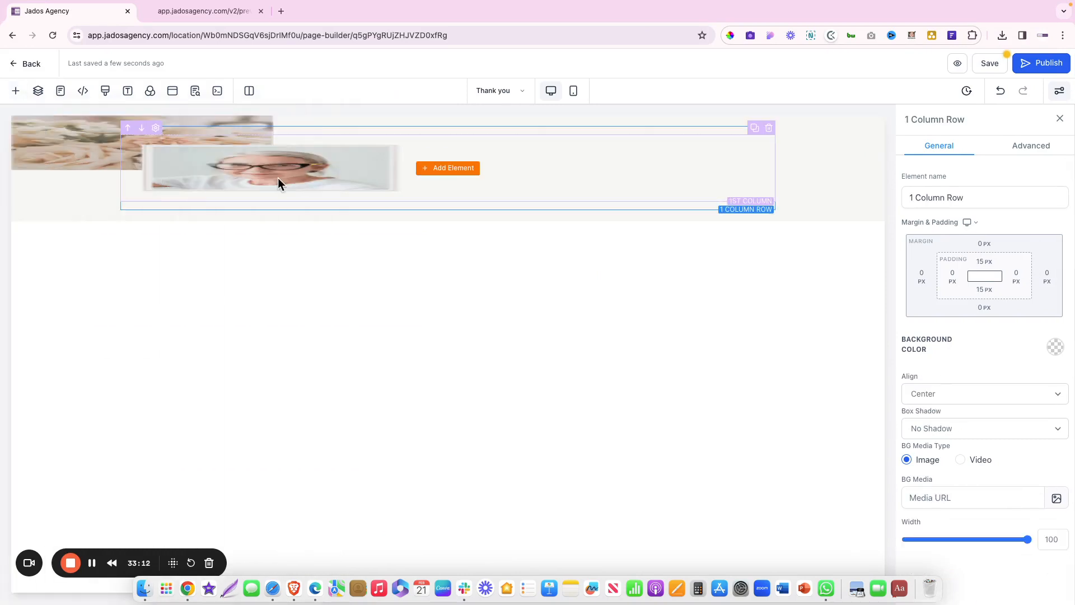
{"action": "left_click", "coordinate": [459, 174]}
{"action": "left_click", "coordinate": [267, 231]}
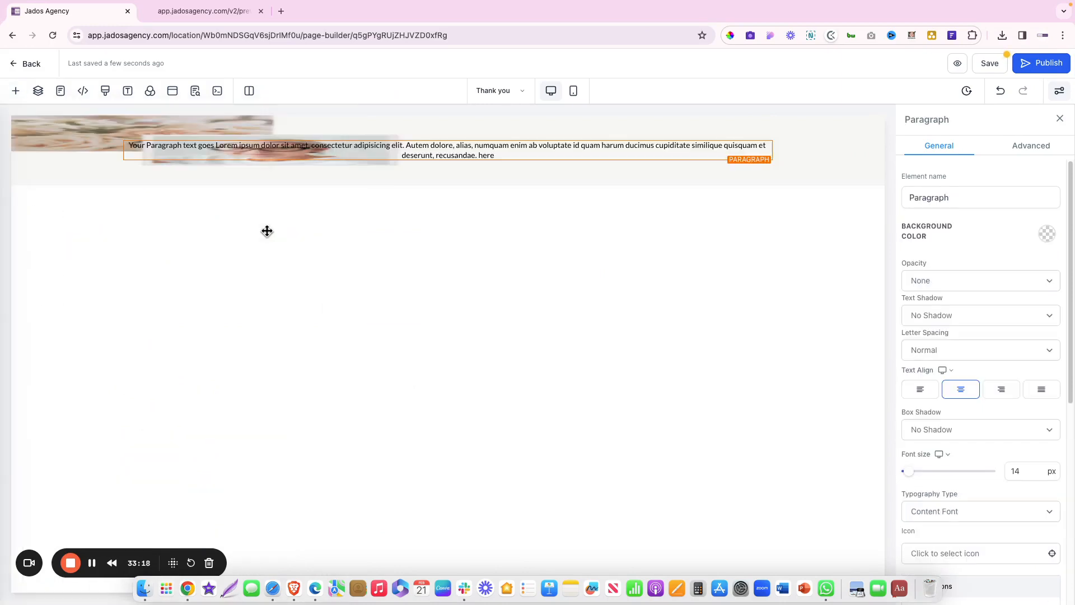
{"action": "left_click", "coordinate": [1000, 390]}
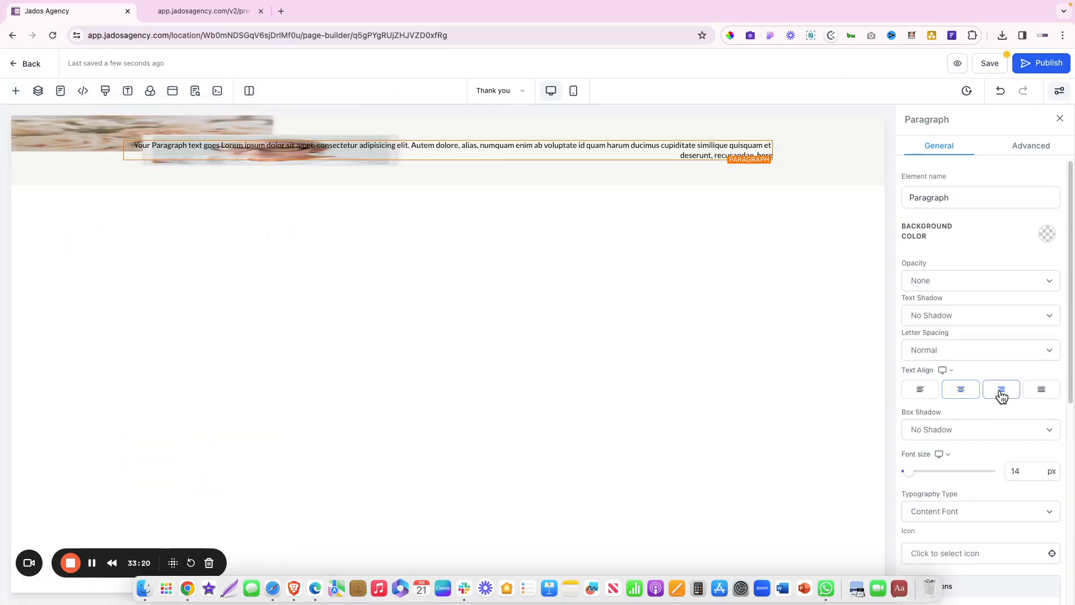
Copy the contact e-mail from the Figma design and paste it over the paragraph placeholder
{"action": "key", "text": "ctrl+Right"}
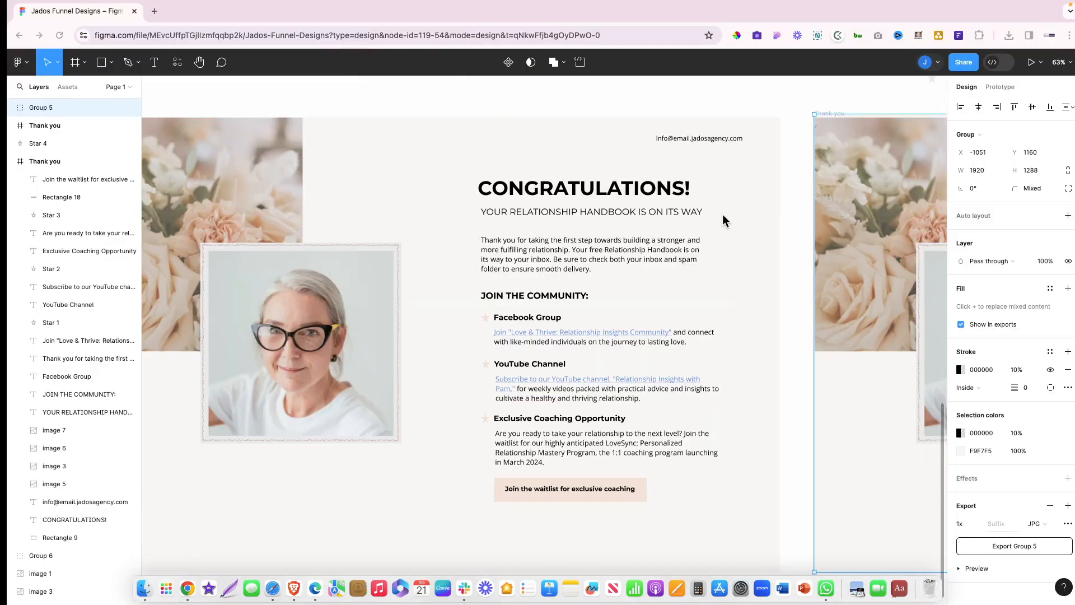
{"action": "double_click", "coordinate": [704, 140]}
{"action": "key", "text": "super+c"}
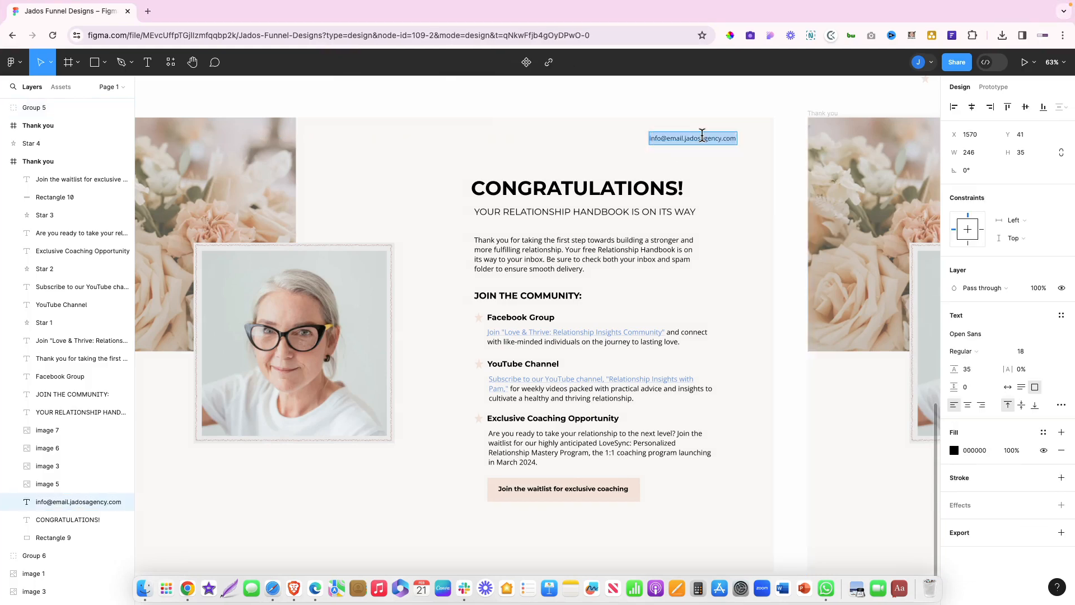
{"action": "key", "text": "ctrl+Left"}
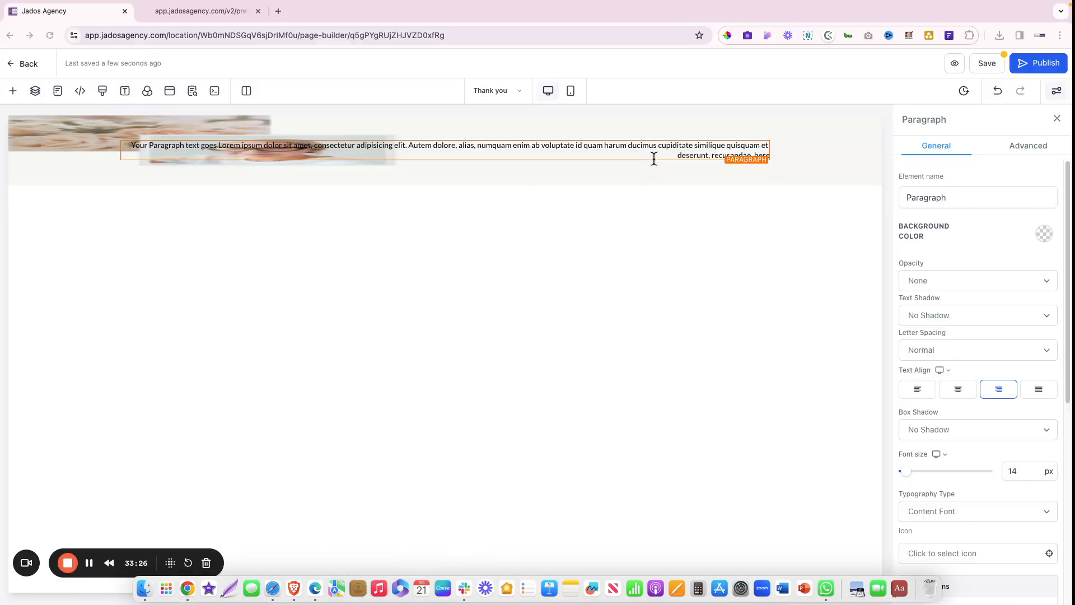
{"action": "triple_click", "coordinate": [659, 149]}
{"action": "key", "text": "super+v"}
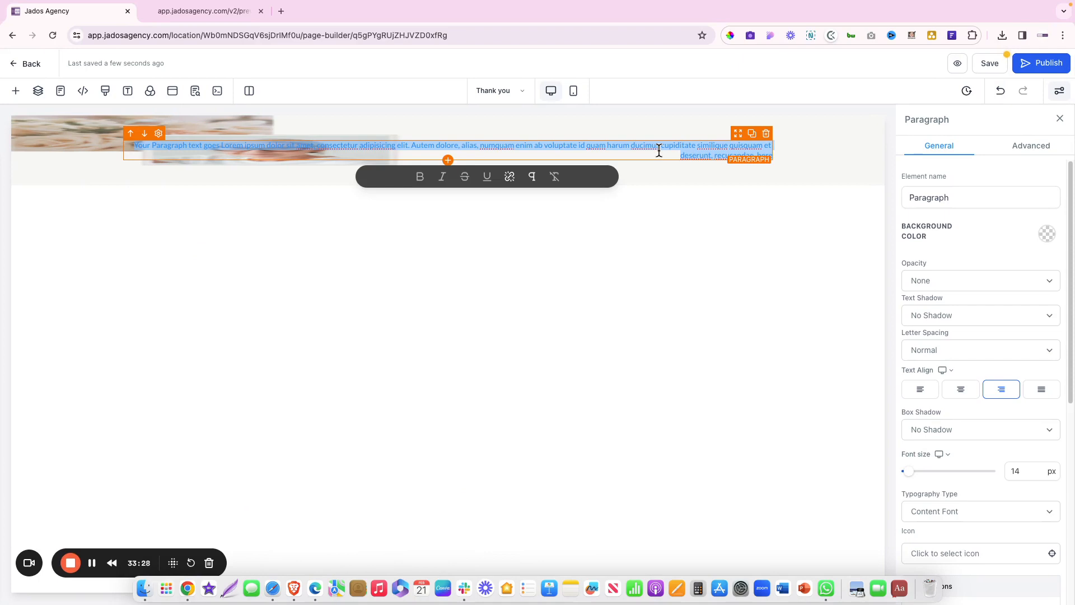
{"action": "key", "text": "super+z"}
{"action": "key", "text": "super+v"}
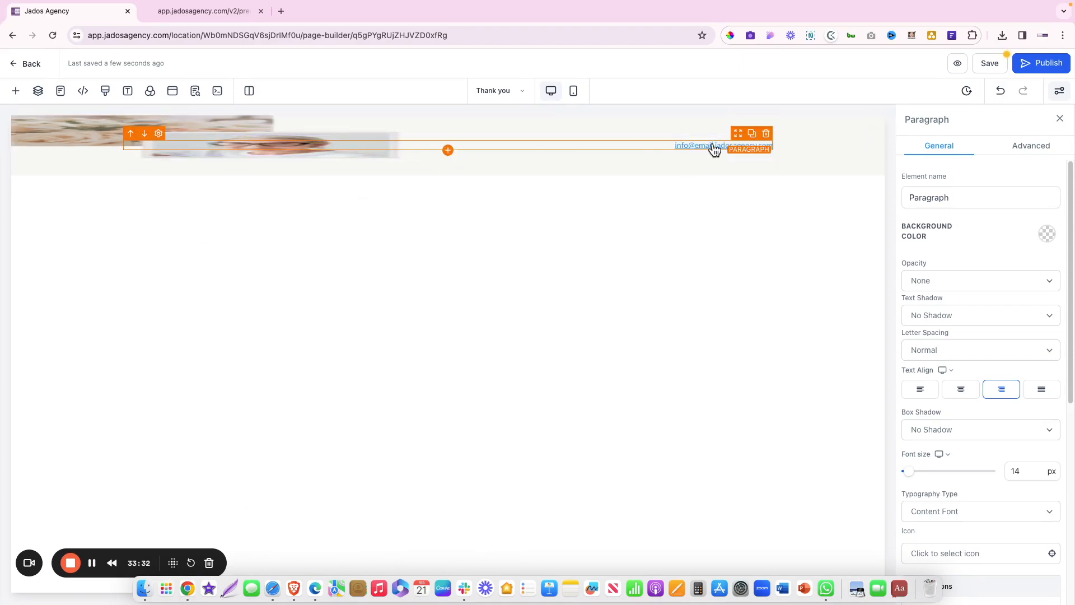
Set the e-mail line's Link Text Color to black
{"action": "triple_click", "coordinate": [714, 146]}
{"action": "left_click", "coordinate": [780, 167]}
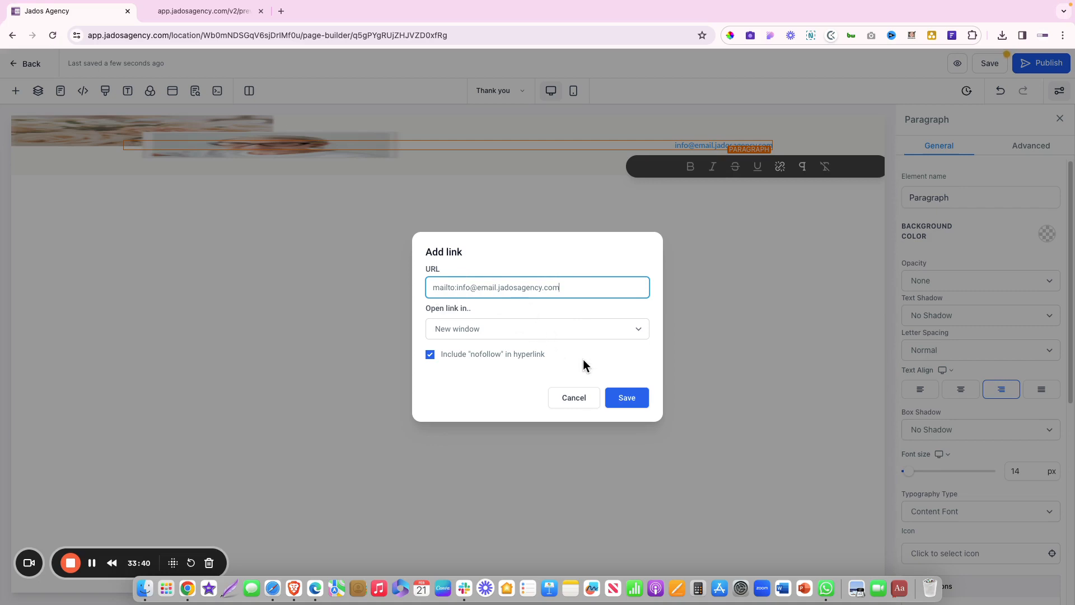
{"action": "left_click", "coordinate": [579, 401]}
{"action": "scroll", "coordinate": [984, 428], "scroll_direction": "down", "scroll_amount": 7}
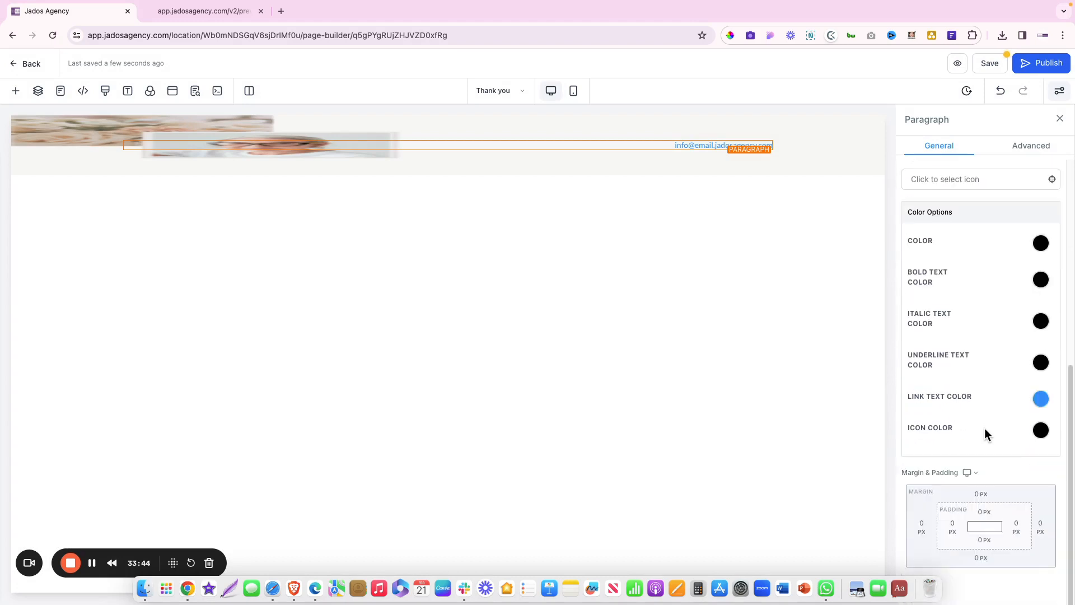
{"action": "left_click", "coordinate": [1040, 398]}
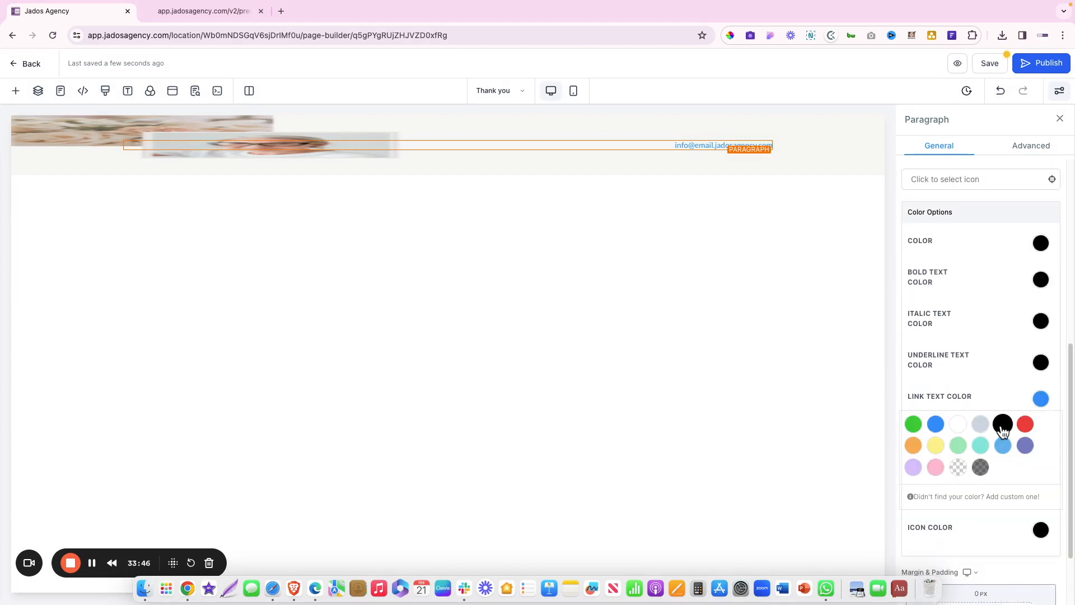
{"action": "left_click", "coordinate": [1002, 424]}
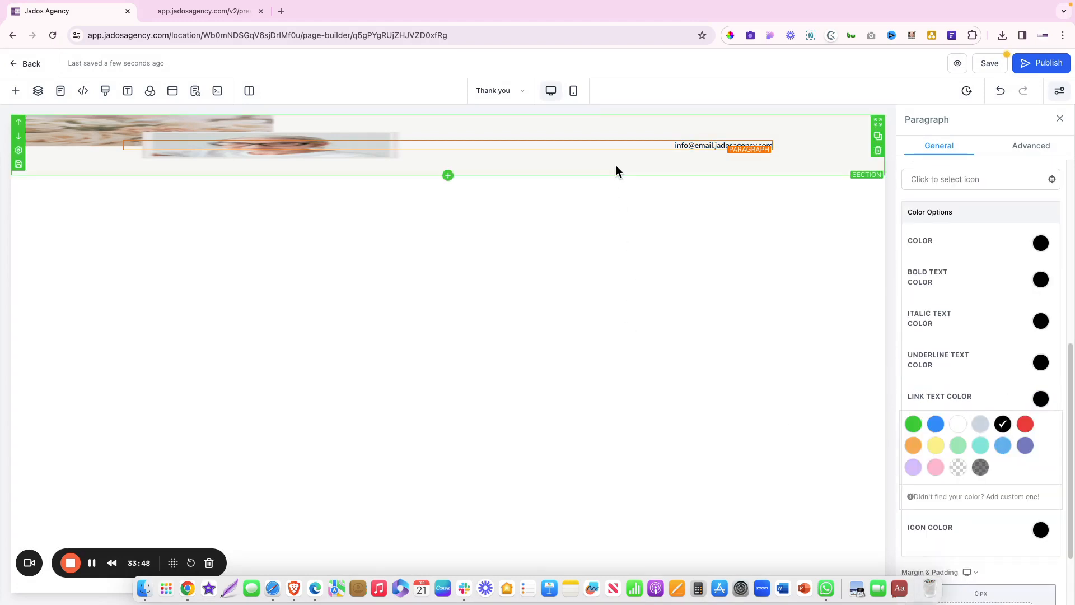
{"action": "left_click", "coordinate": [448, 164]}
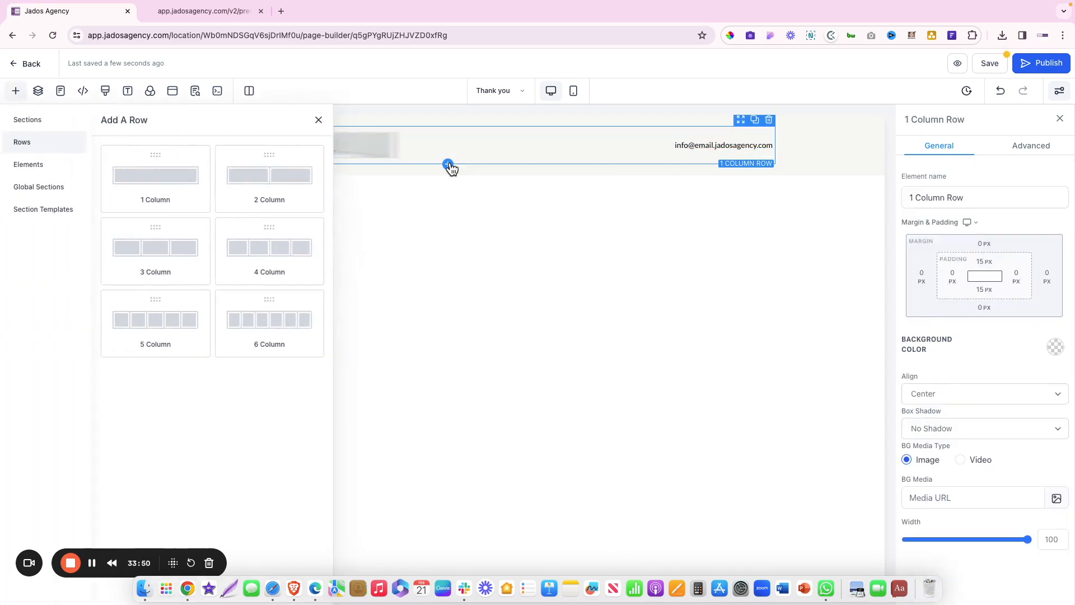
Insert a two-column row, copy CONGRATULATIONS! from Figma, and add a Headline to the second column
{"action": "left_click", "coordinate": [288, 186]}
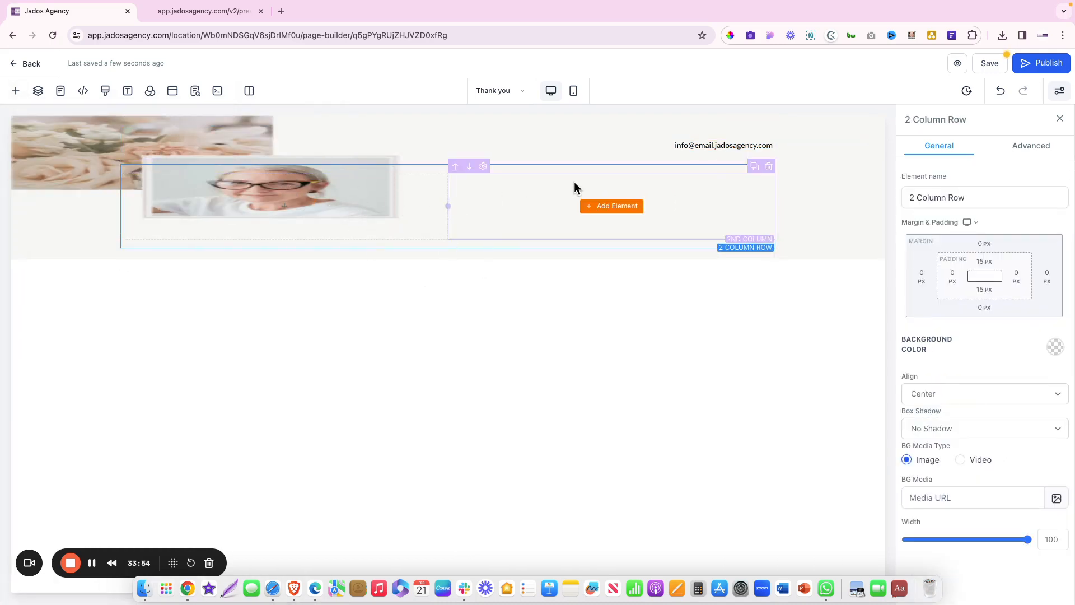
{"action": "key", "text": "ctrl+Right"}
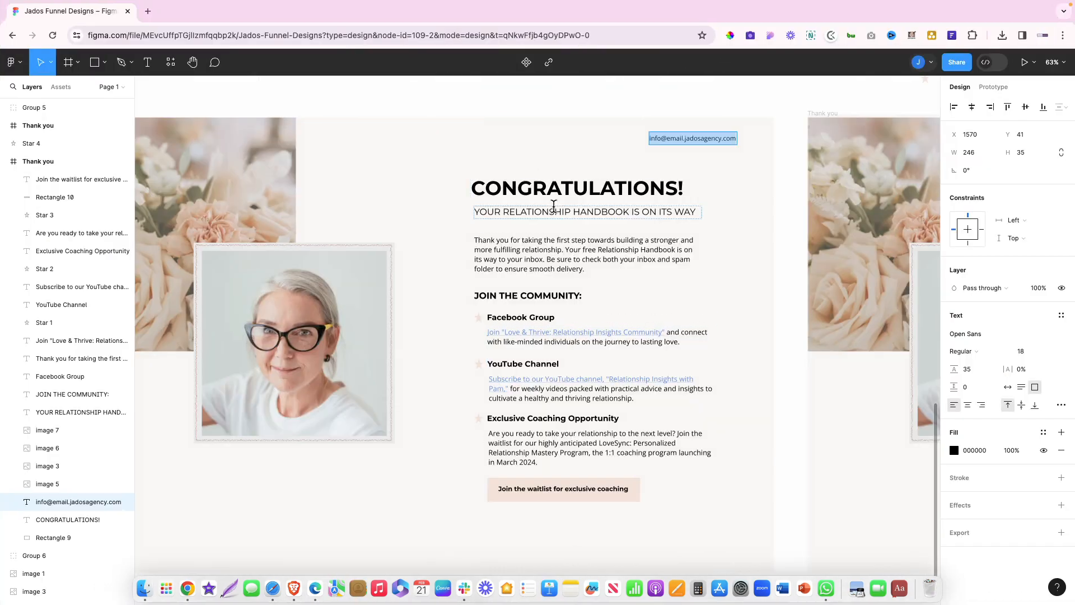
{"action": "double_click", "coordinate": [554, 187]}
{"action": "key", "text": "super+c"}
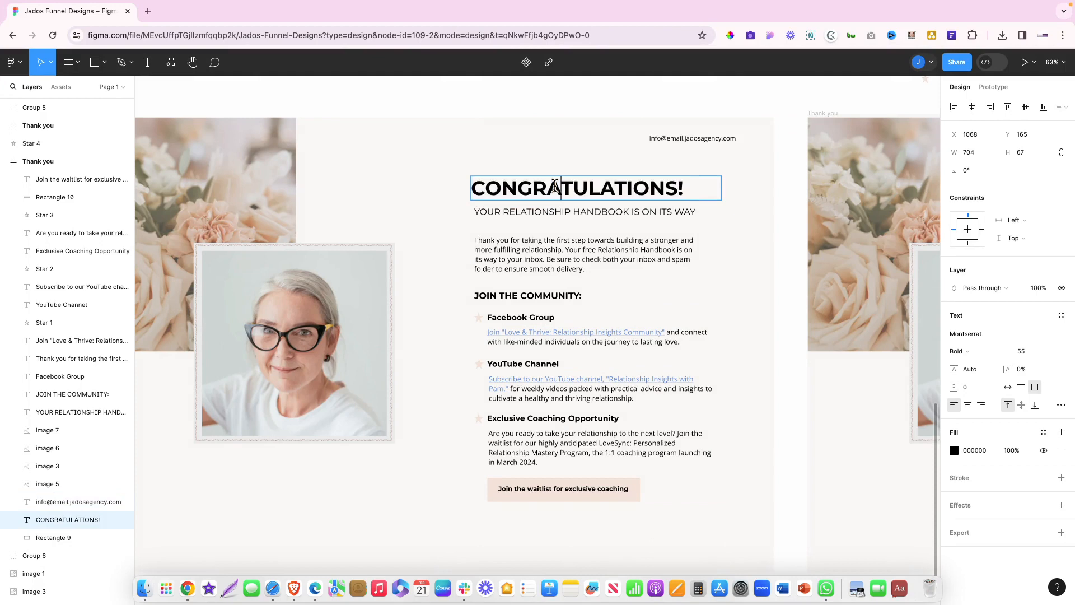
{"action": "key", "text": "ctrl+Left"}
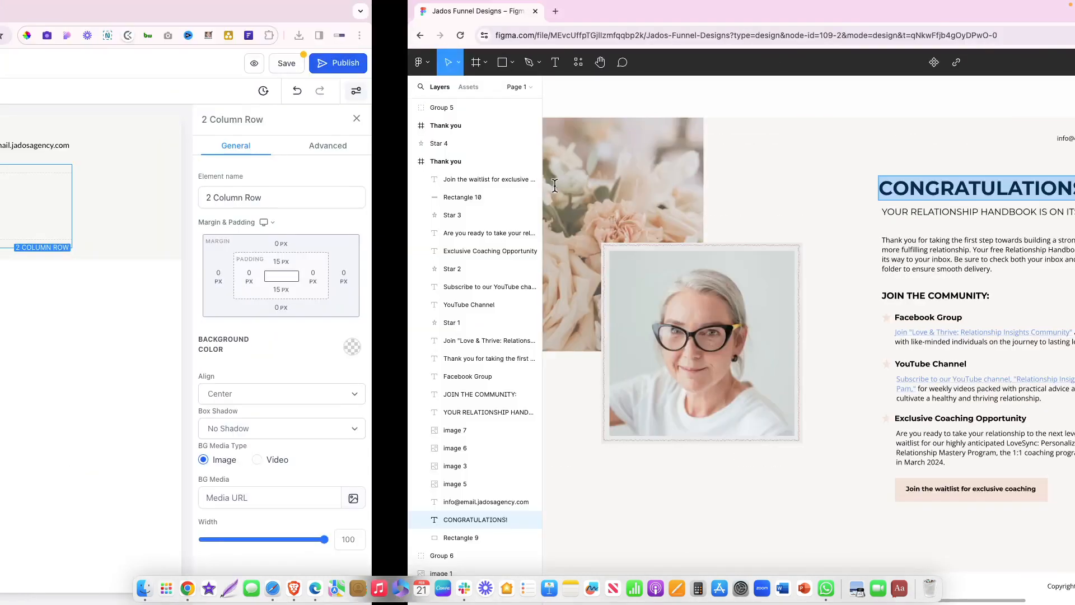
{"action": "left_click", "coordinate": [608, 207]}
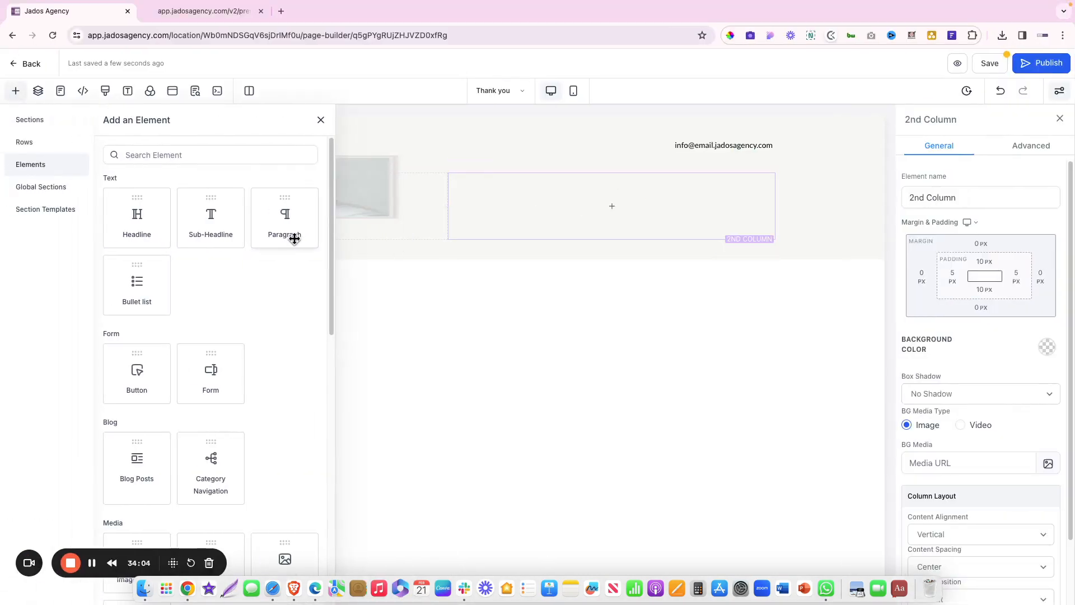
{"action": "left_click", "coordinate": [140, 214]}
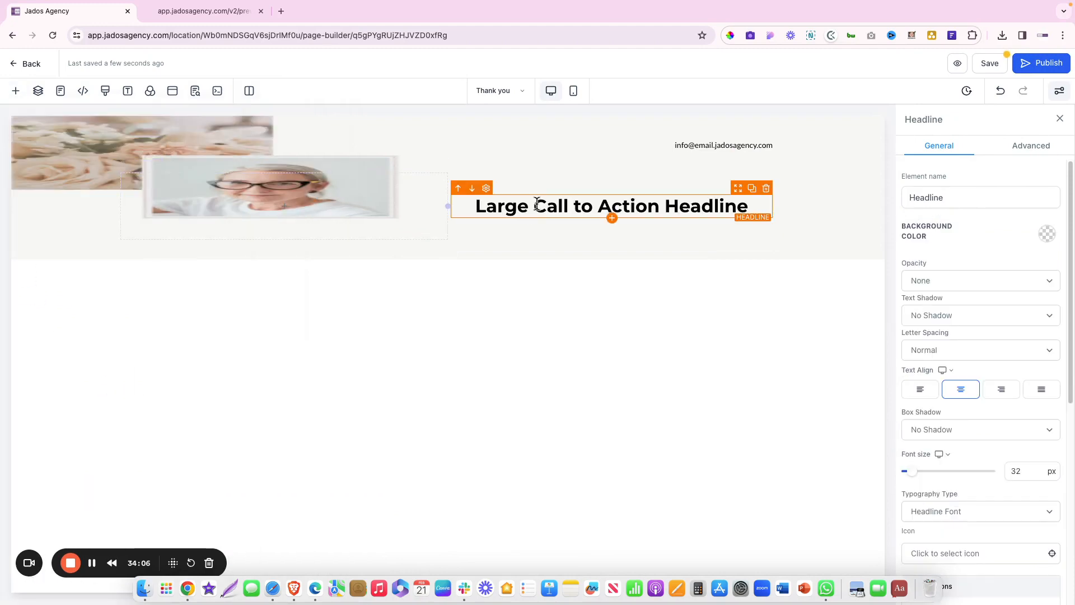
Replace the headline text with CONGRATULATIONS!, bold, 55 px, left-aligned
{"action": "double_click", "coordinate": [537, 204]}
{"action": "key", "text": "super+v"}
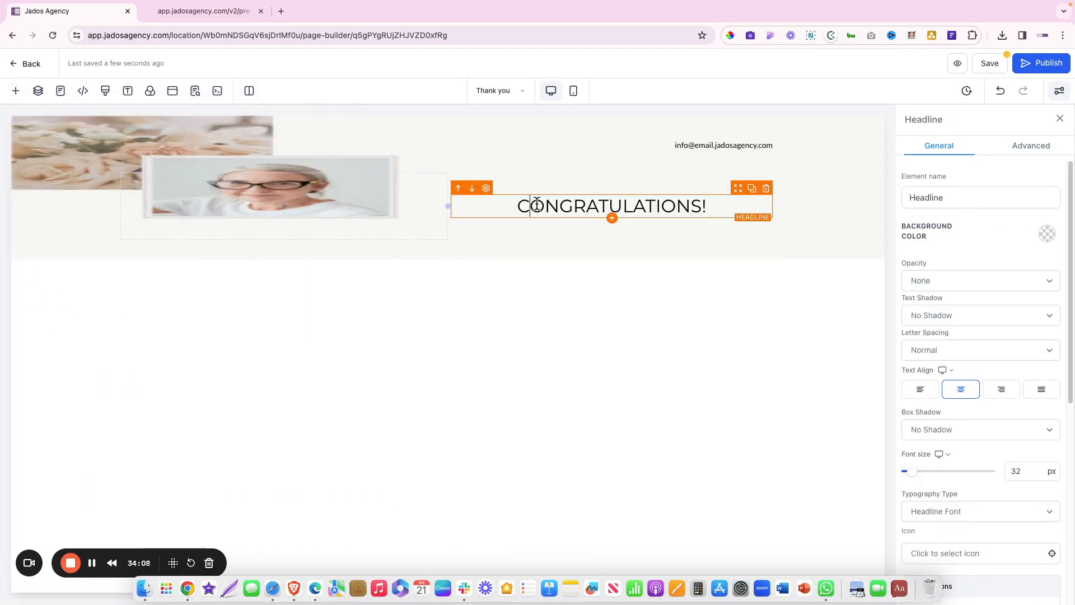
{"action": "key", "text": "super+a"}
{"action": "key", "text": "super+b"}
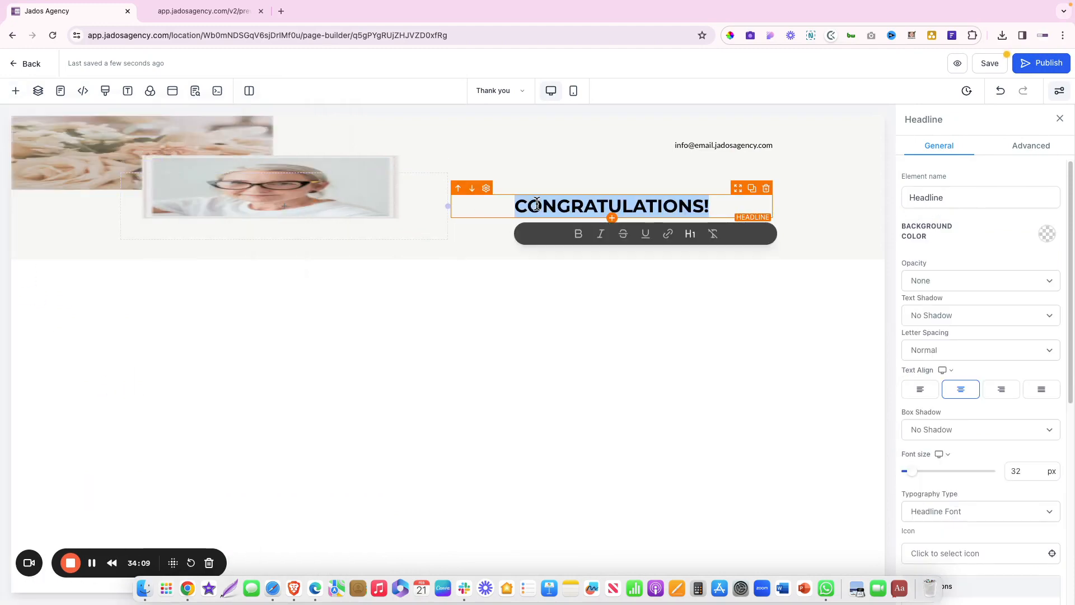
{"action": "double_click", "coordinate": [1016, 472]}
{"action": "type", "text": "6"}
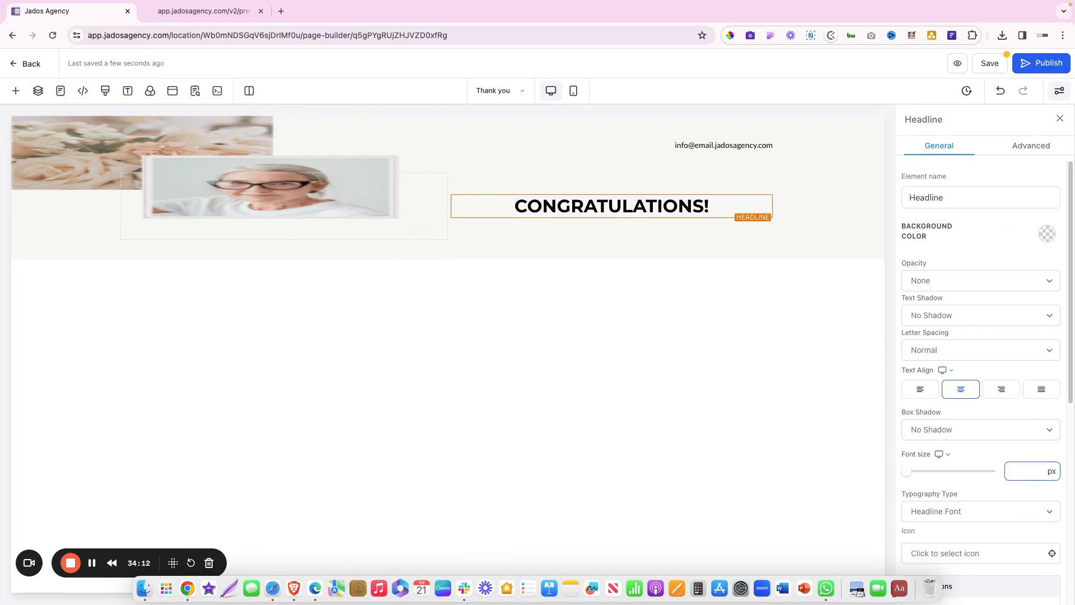
{"action": "left_click", "coordinate": [931, 397]}
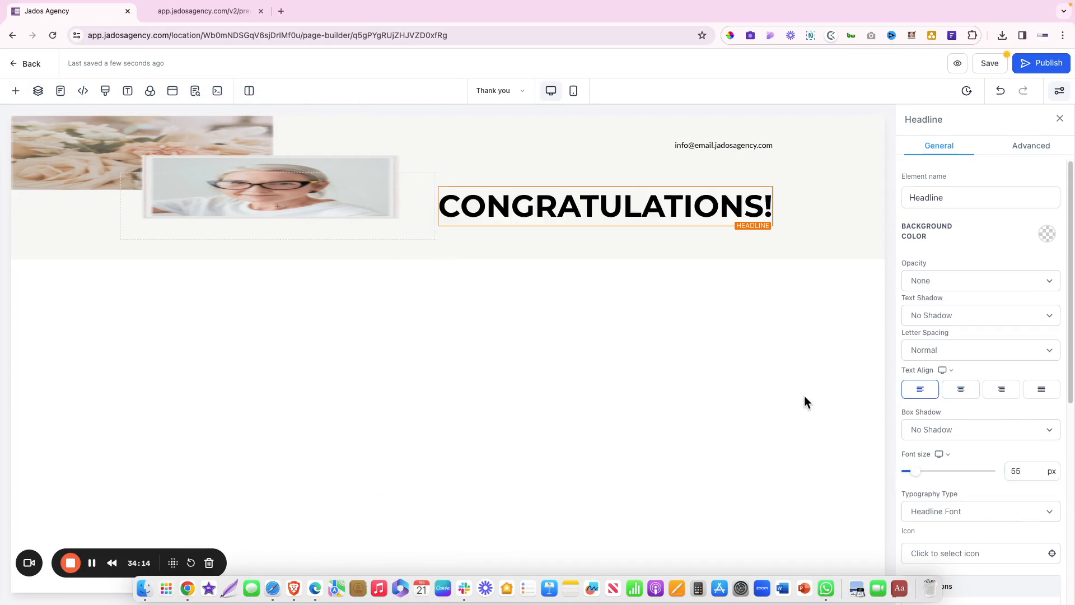
{"action": "key", "text": "ctrl+Right"}
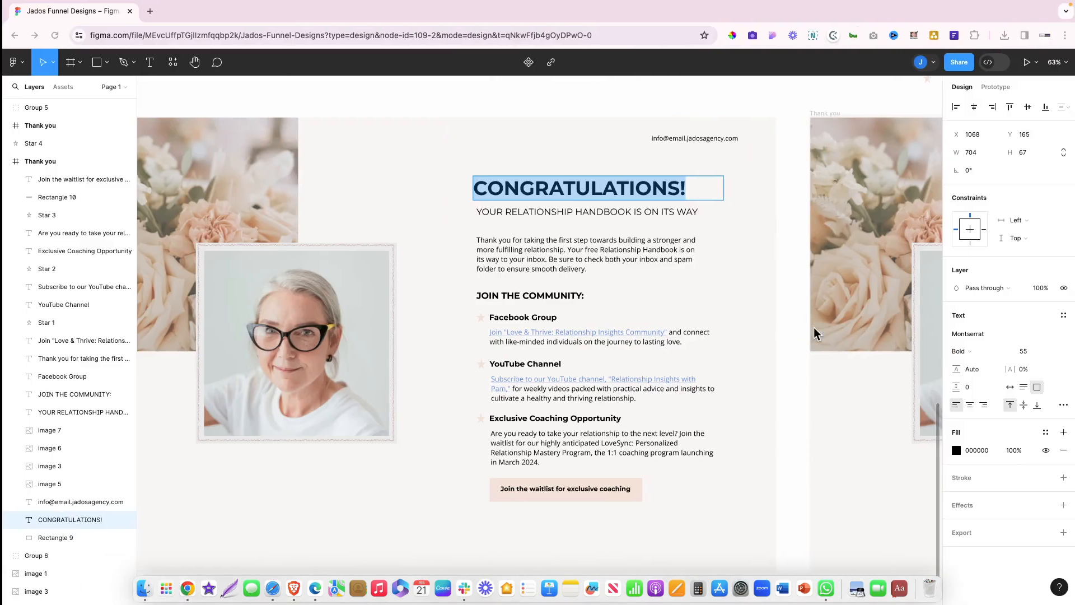
Add a left-aligned sub-headline reading YOUR RELATIONSHIP HANDBOOK IS ON ITS WAY under CONGRATULATIONS!
{"action": "double_click", "coordinate": [584, 212]}
{"action": "key", "text": "super+c"}
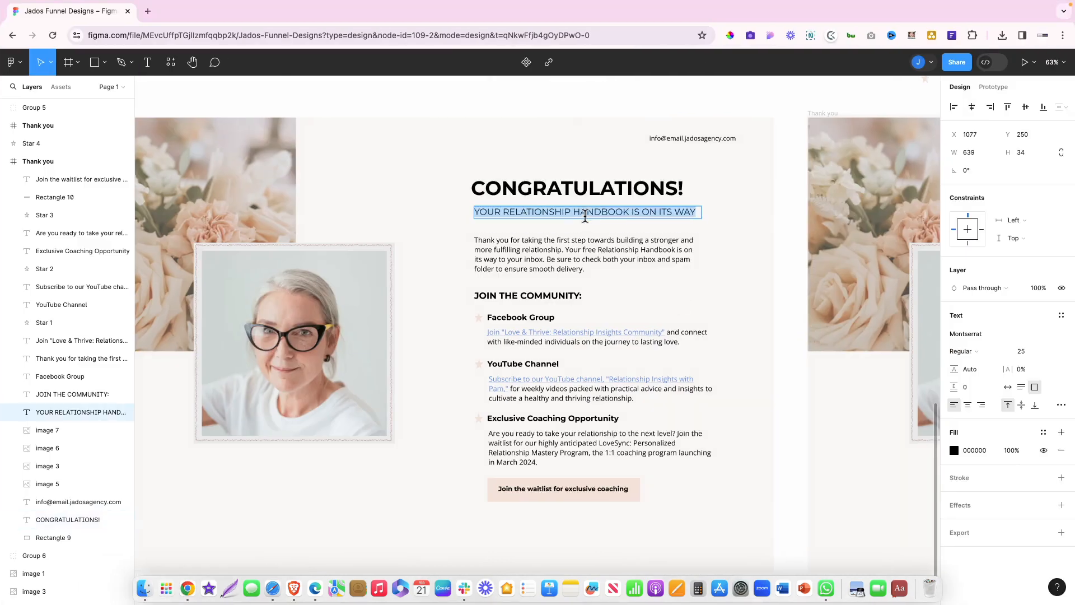
{"action": "key", "text": "ctrl+Left"}
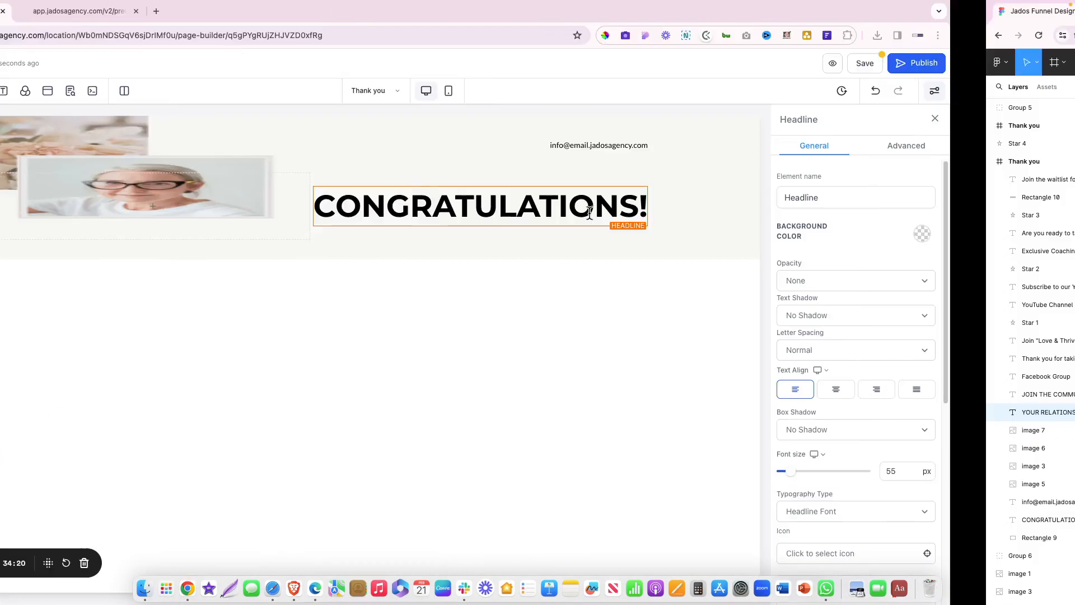
{"action": "left_click", "coordinate": [605, 227]}
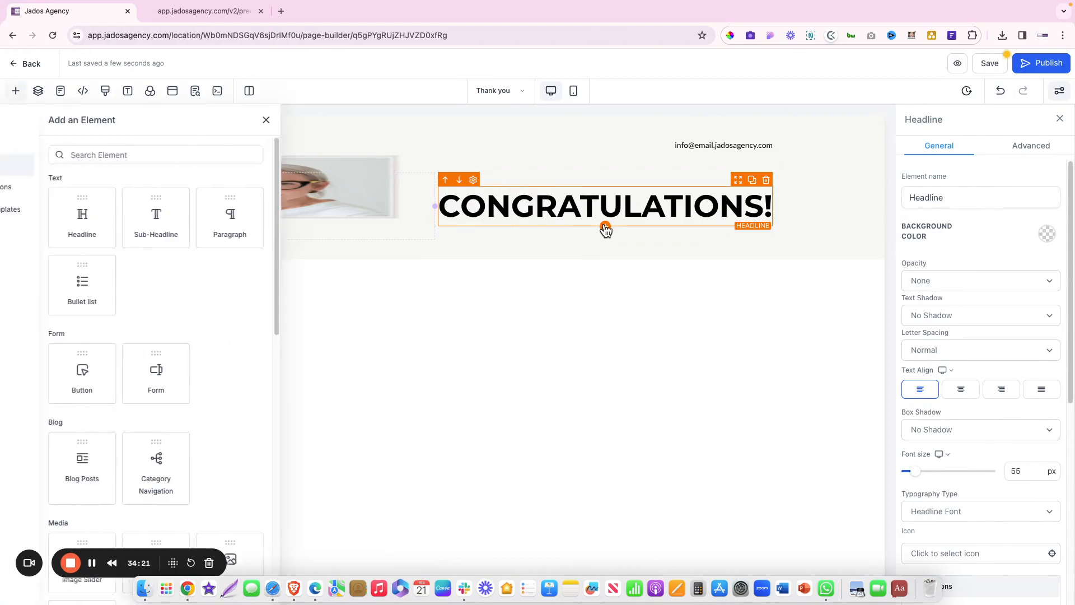
{"action": "left_click", "coordinate": [185, 224]}
{"action": "double_click", "coordinate": [562, 226]}
{"action": "key", "text": "super+a"}
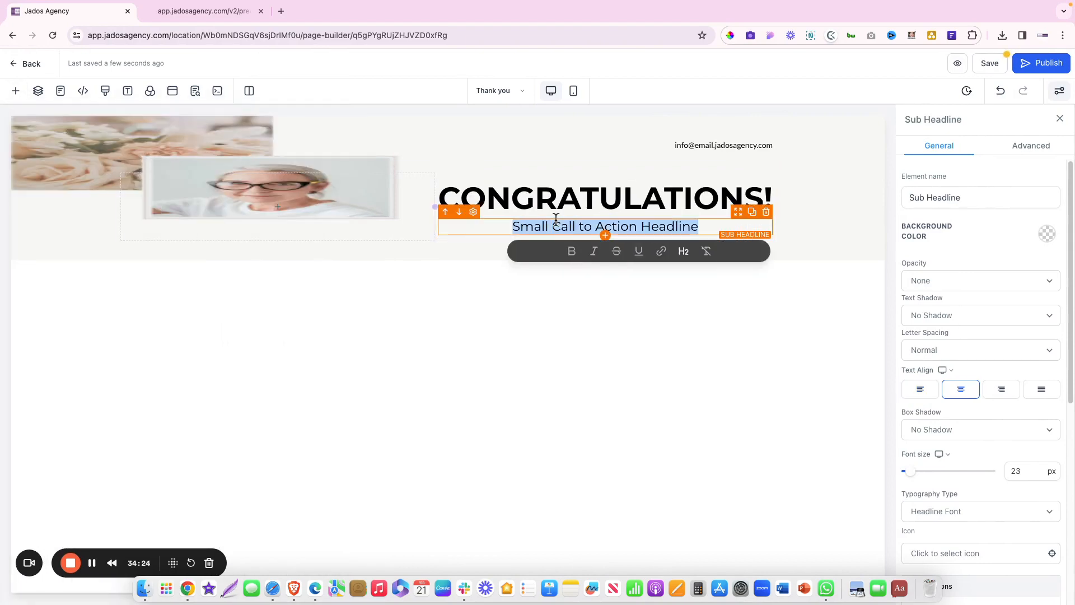
{"action": "key", "text": "super+v"}
{"action": "left_click", "coordinate": [920, 392]}
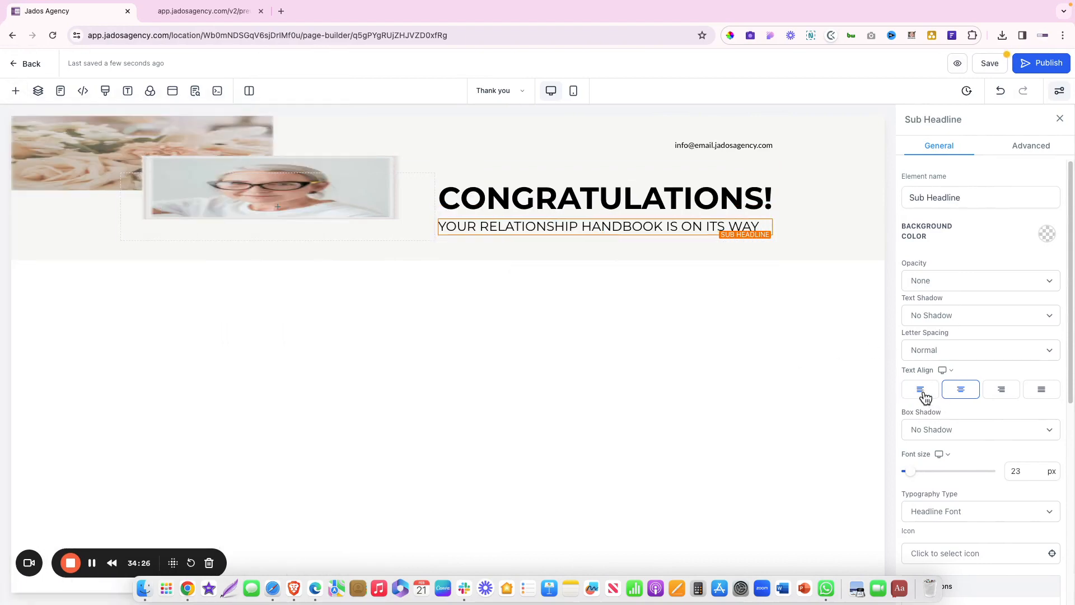
Copy the thank-you paragraph from Figma into a new left-aligned Paragraph below the sub-headline
{"action": "key", "text": "ctrl+Right"}
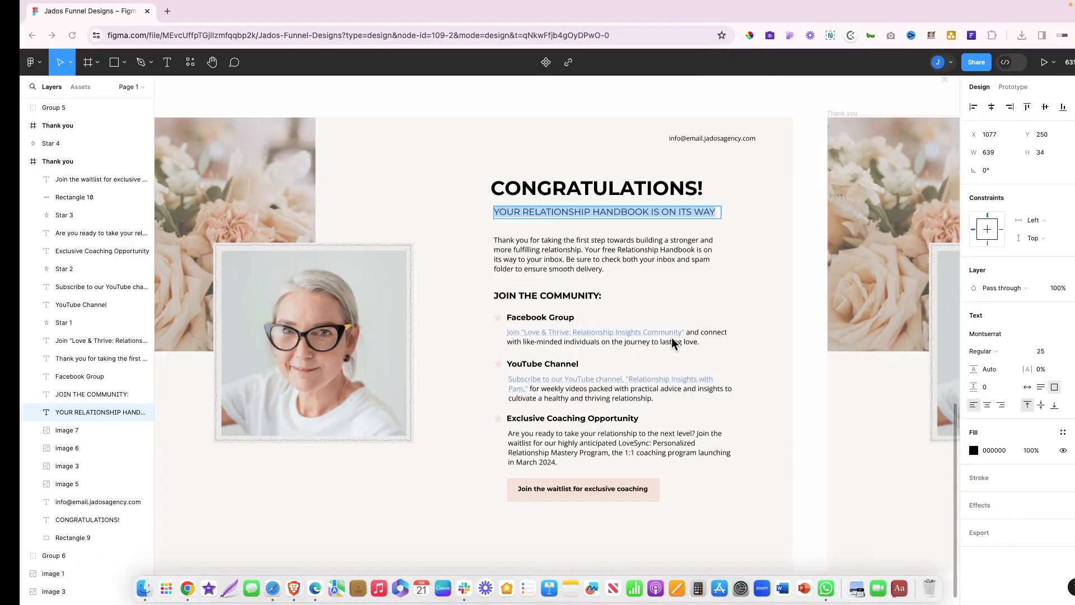
{"action": "double_click", "coordinate": [508, 250]}
{"action": "key", "text": "super+a"}
{"action": "key", "text": "cmd+c"}
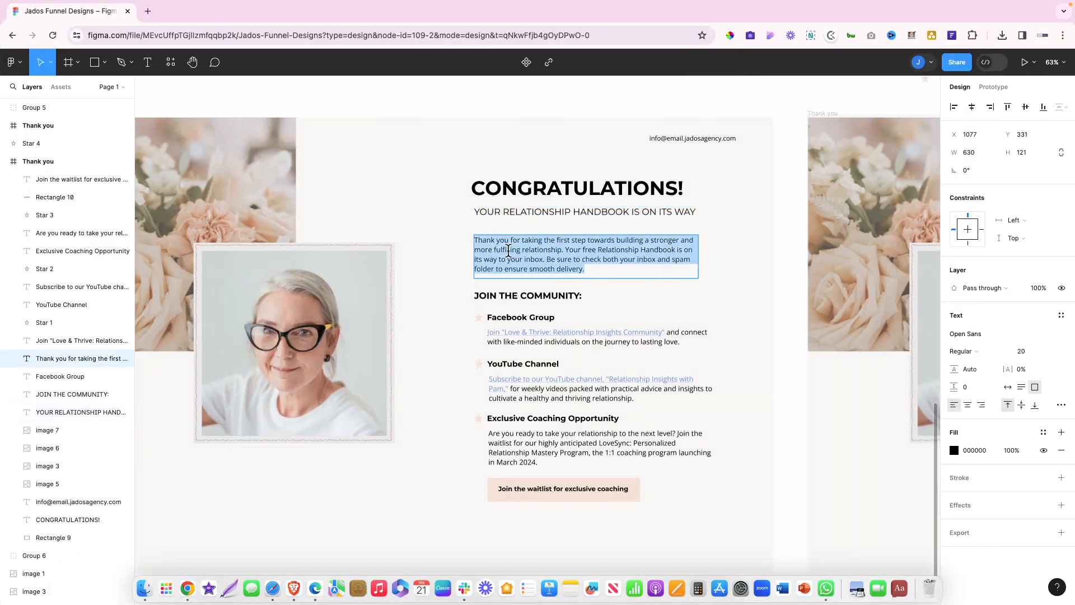
{"action": "key", "text": "ctrl+Left"}
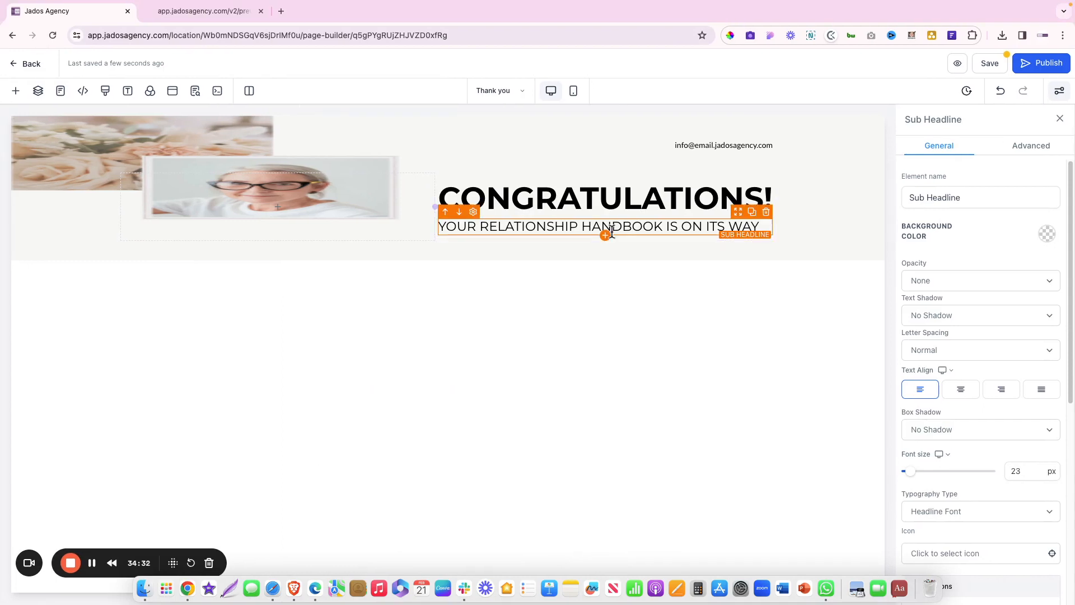
{"action": "left_click", "coordinate": [607, 235]}
{"action": "left_click", "coordinate": [285, 220]}
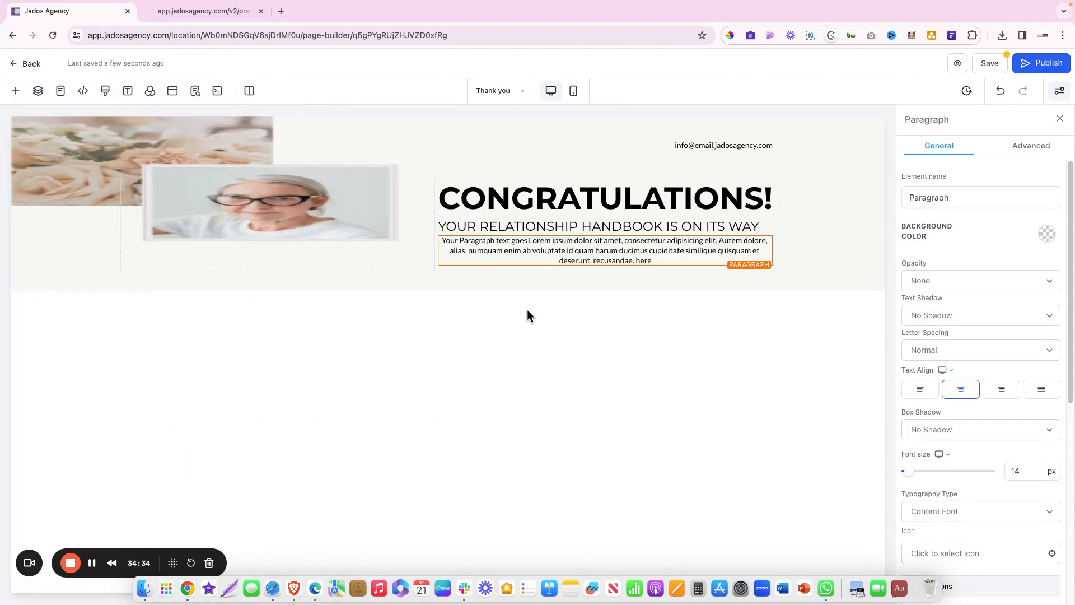
{"action": "double_click", "coordinate": [553, 257]}
{"action": "key", "text": "cmd+v"}
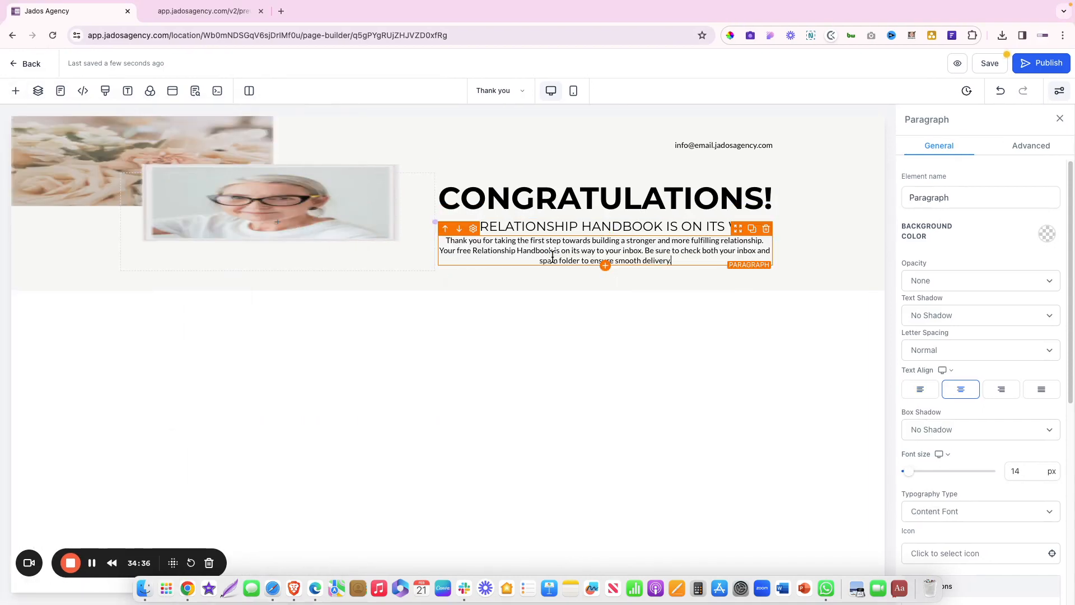
{"action": "left_click", "coordinate": [920, 389]}
{"action": "double_click", "coordinate": [621, 227]}
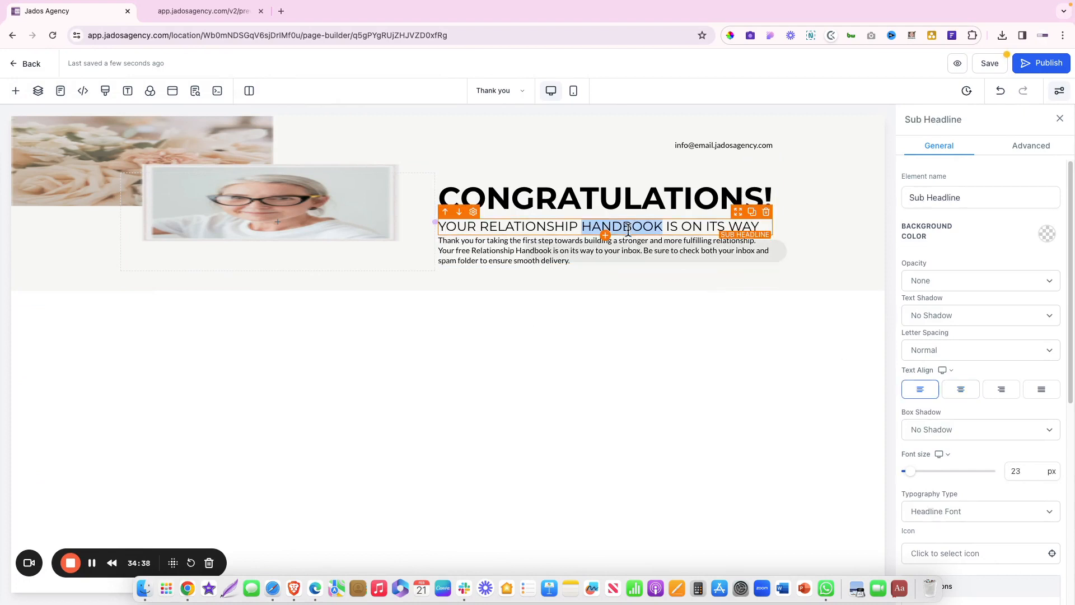
{"action": "triple_click", "coordinate": [621, 227]}
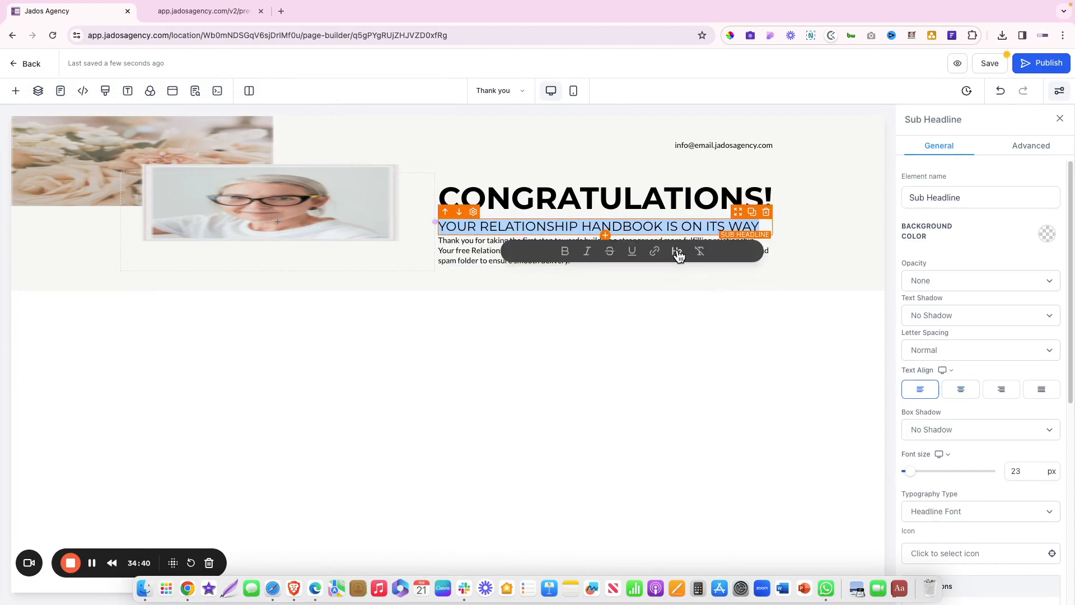
Set the thank-you paragraph's font size to 16 px
{"action": "left_click", "coordinate": [468, 260]}
{"action": "double_click", "coordinate": [468, 260]}
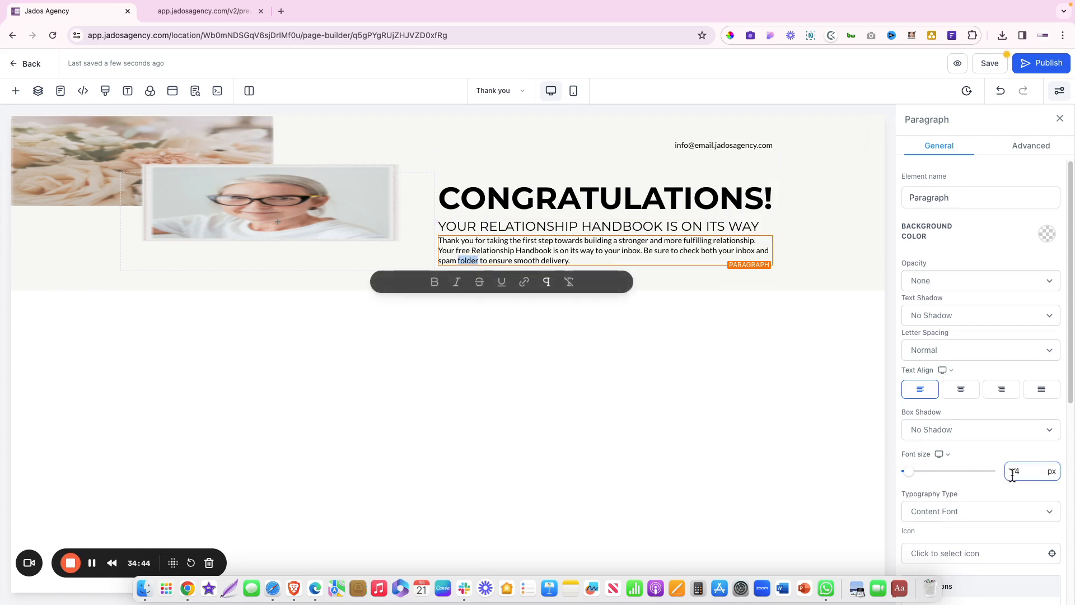
{"action": "left_click_drag", "start_coordinate": [1012, 472], "coordinate": [1034, 472]}
{"action": "type", "text": "16"}
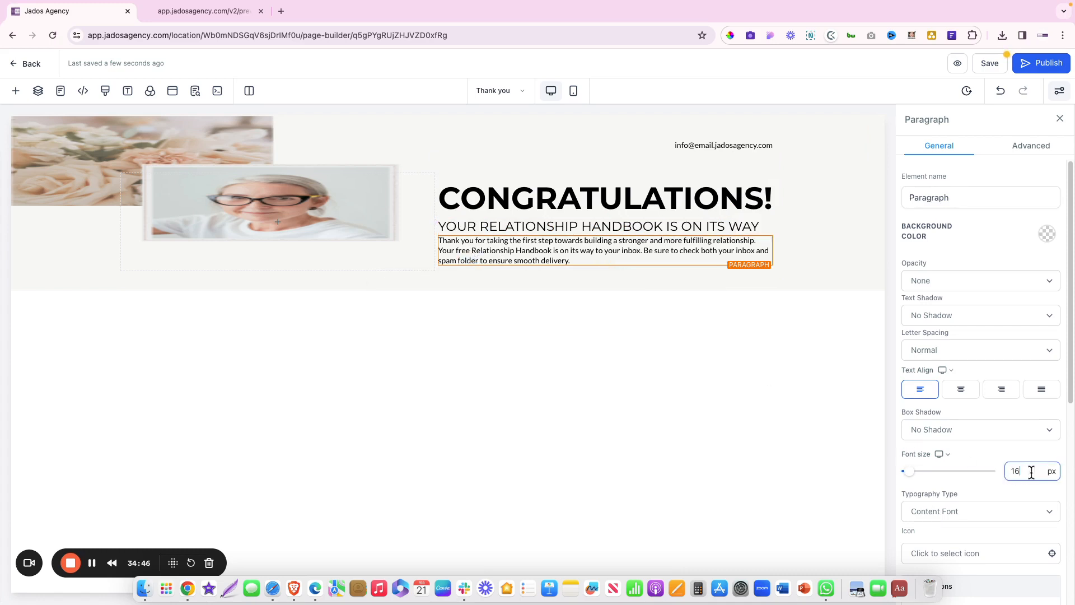
{"action": "scroll", "coordinate": [940, 475], "scroll_direction": "down", "scroll_amount": 7}
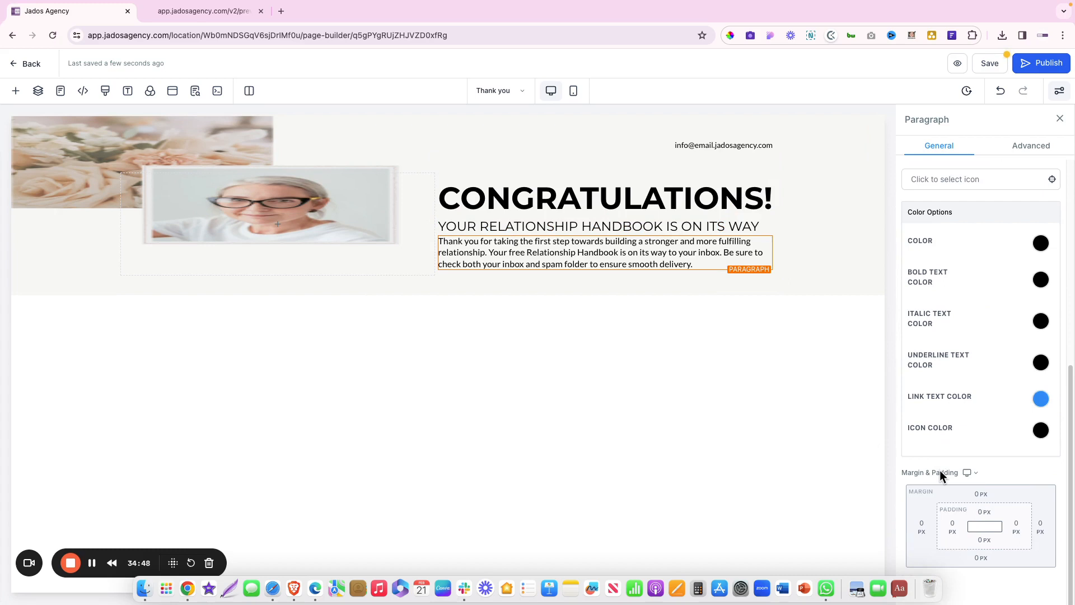
Give the thank-you paragraph a 30 px top margin, checked against the Figma spacing
{"action": "left_click", "coordinate": [980, 493]}
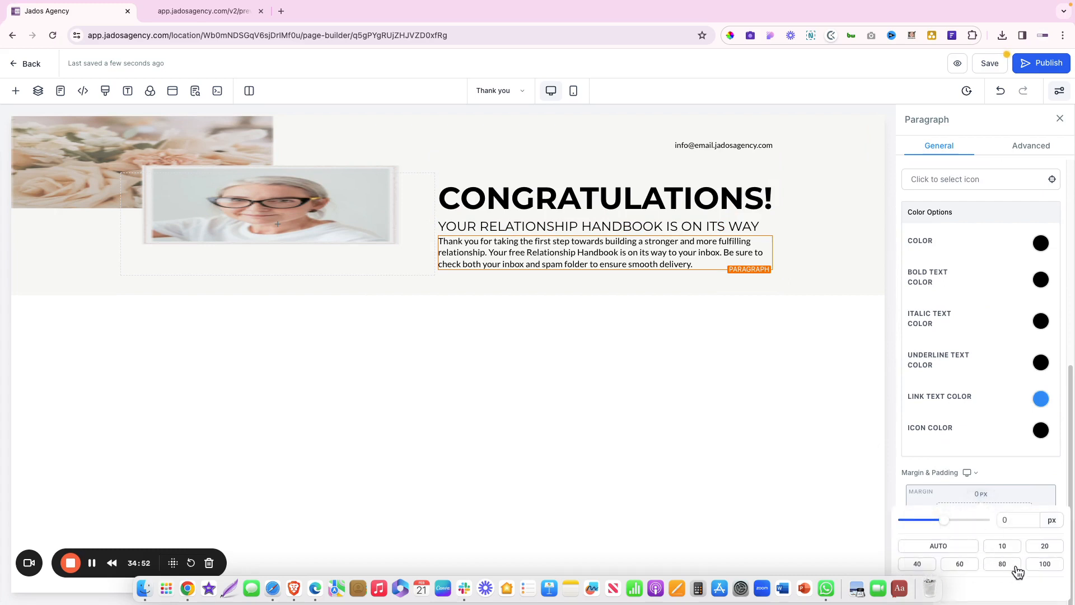
{"action": "left_click", "coordinate": [1042, 548]}
{"action": "key", "text": "ctrl+Right"}
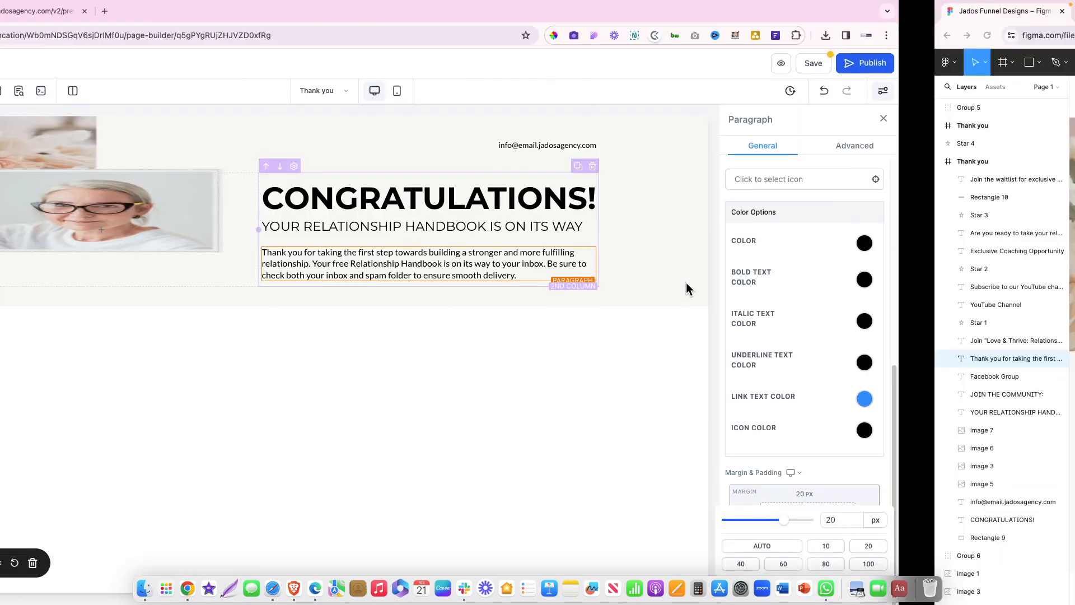
{"action": "key", "text": "ctrl+Left"}
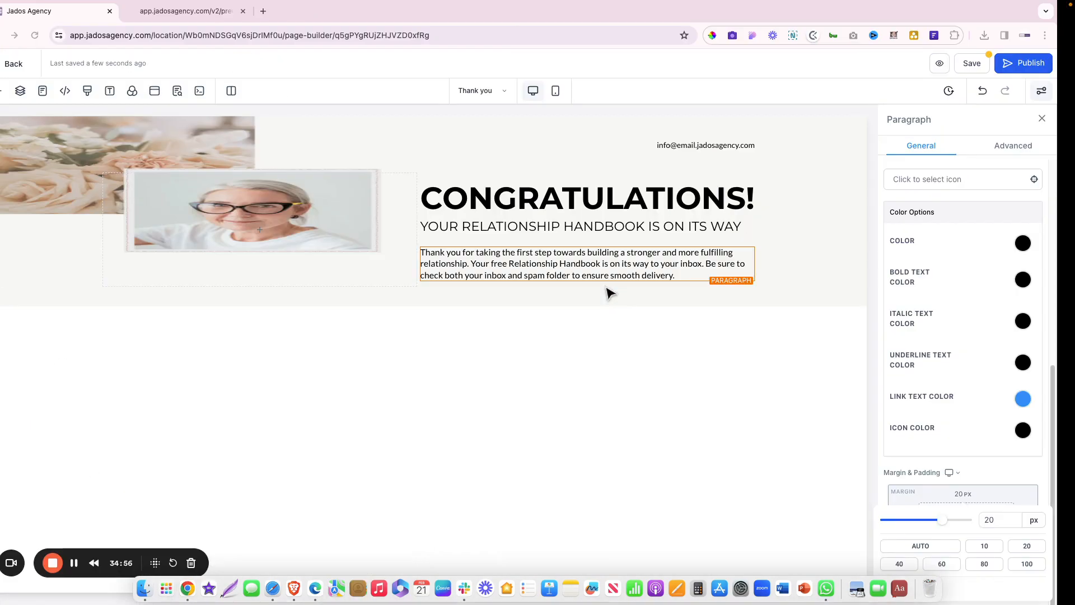
{"action": "key", "text": "ctrl+Right"}
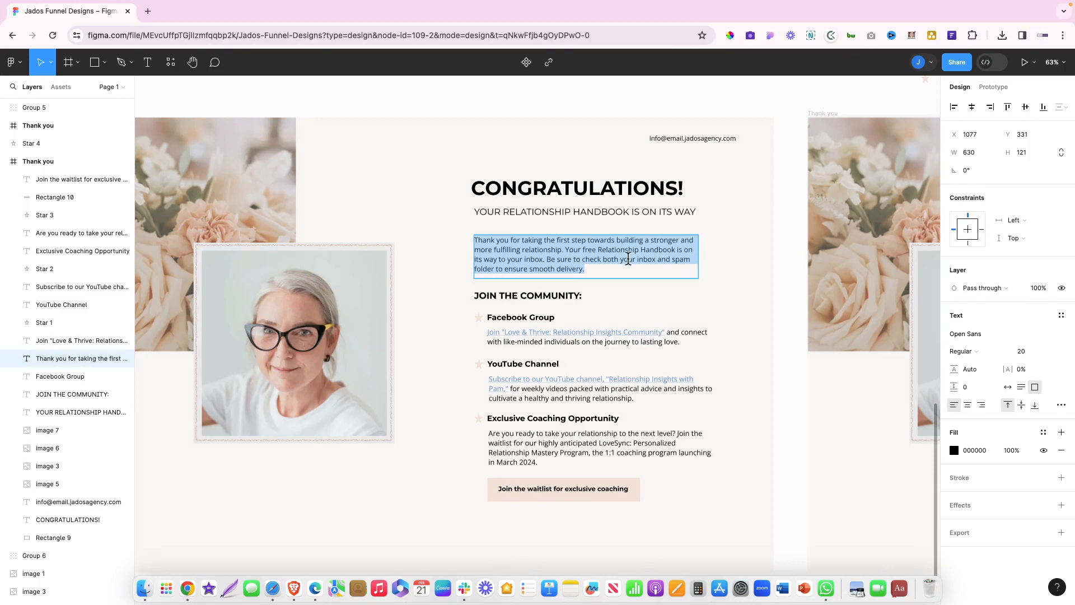
{"action": "key", "text": "ctrl+Left"}
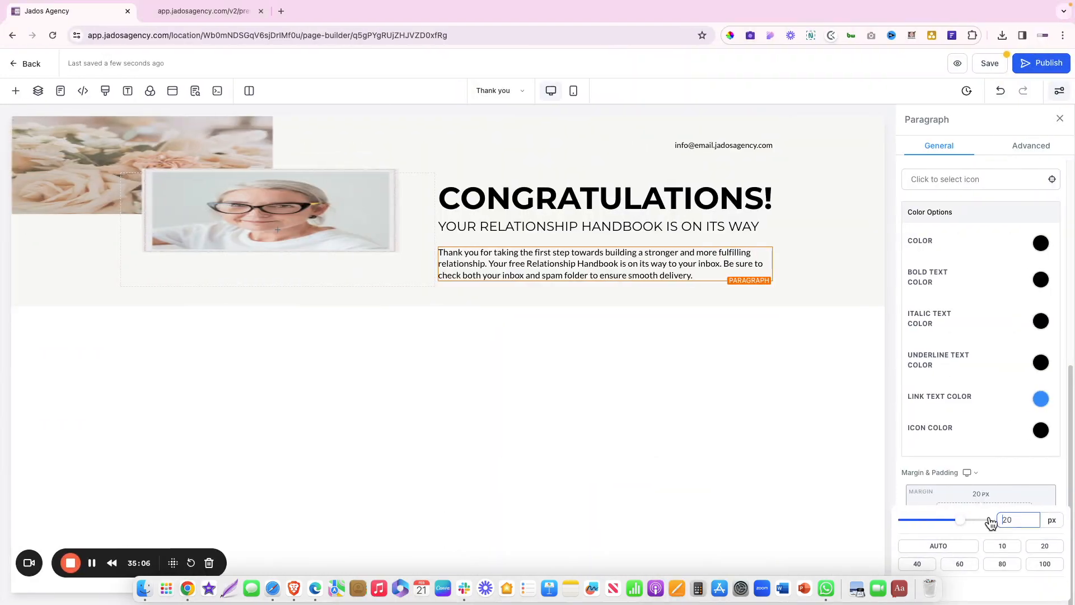
{"action": "key", "text": "BackSpace"}
{"action": "type", "text": "3"}
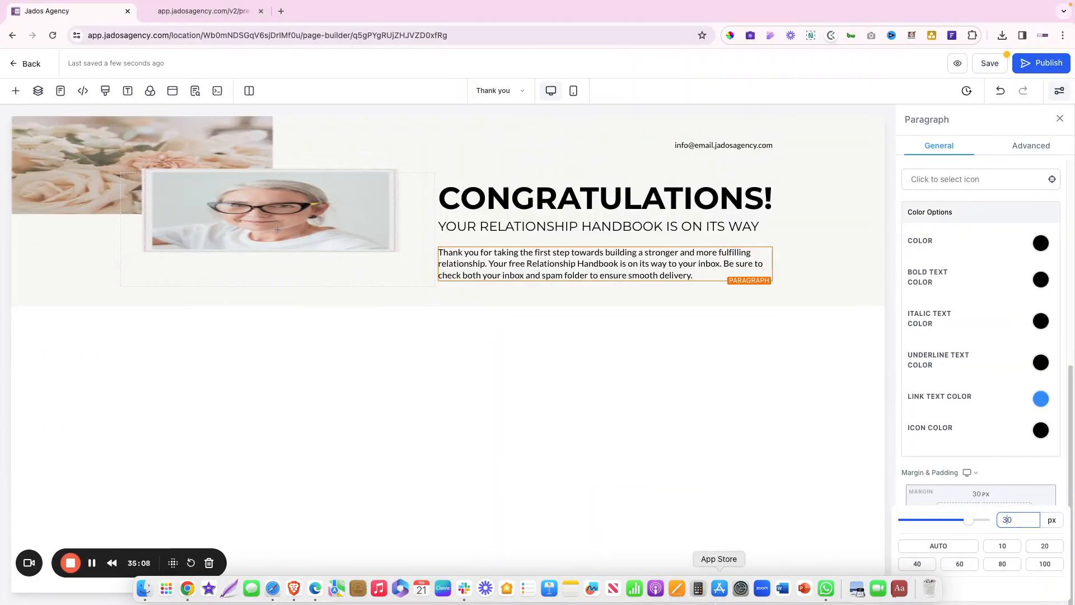
{"action": "left_click", "coordinate": [625, 307]}
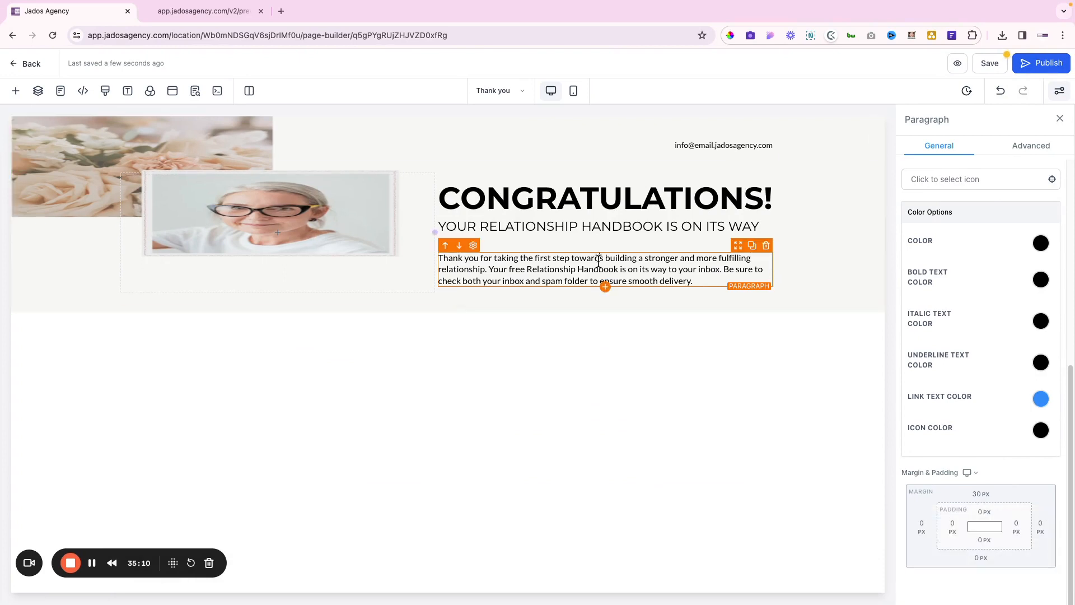
Set the thank-you paragraph's line height to 1.6
{"action": "left_click", "coordinate": [1028, 145]}
{"action": "left_click", "coordinate": [1025, 281]}
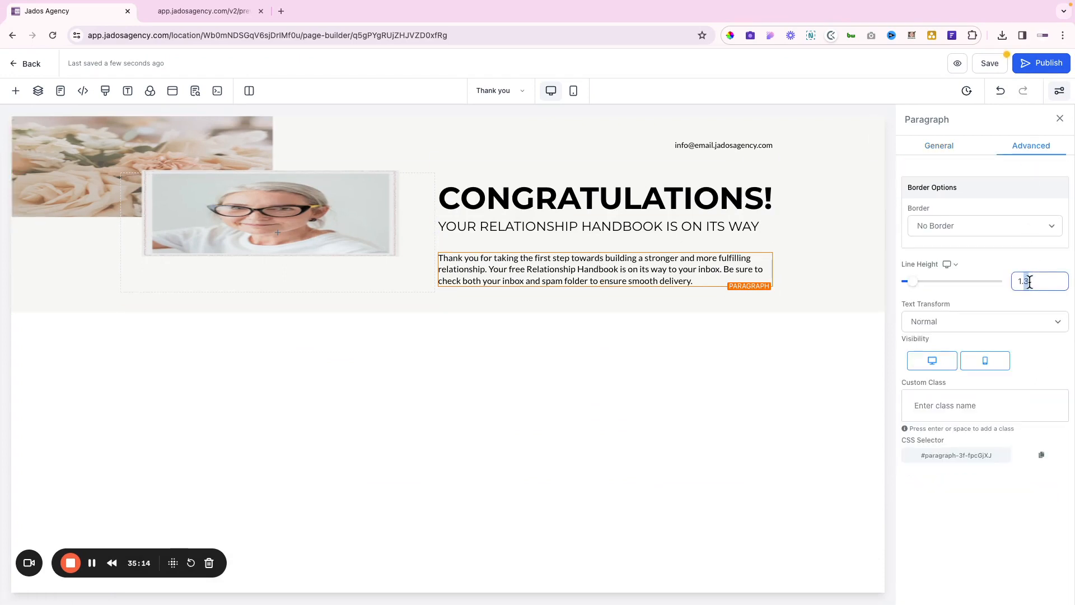
{"action": "type", "text": "6"}
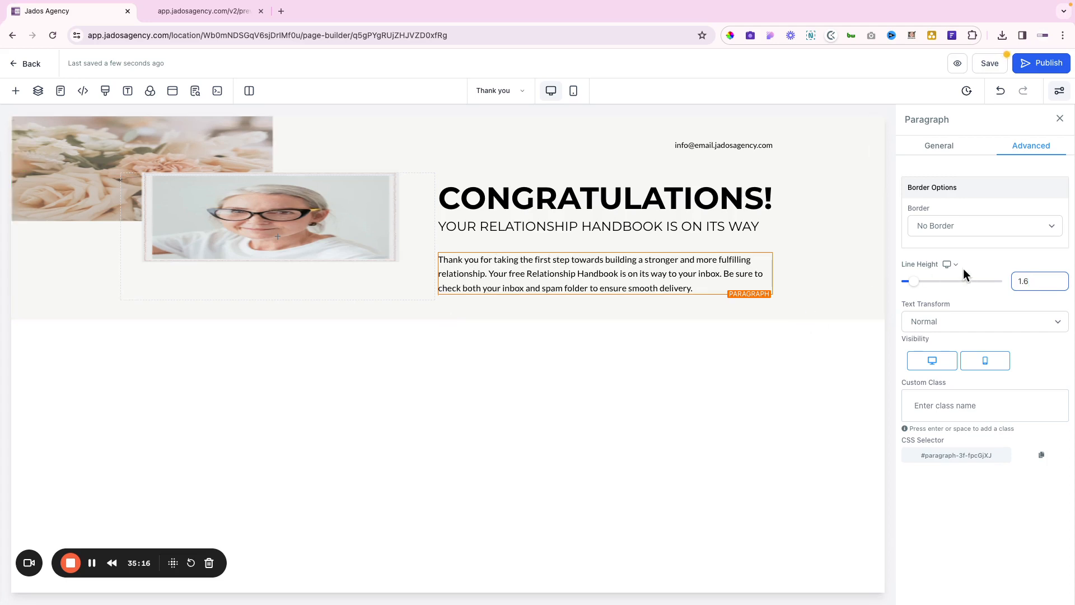
{"action": "left_click_drag", "start_coordinate": [1024, 280], "coordinate": [1033, 279]}
{"action": "left_click", "coordinate": [835, 290]}
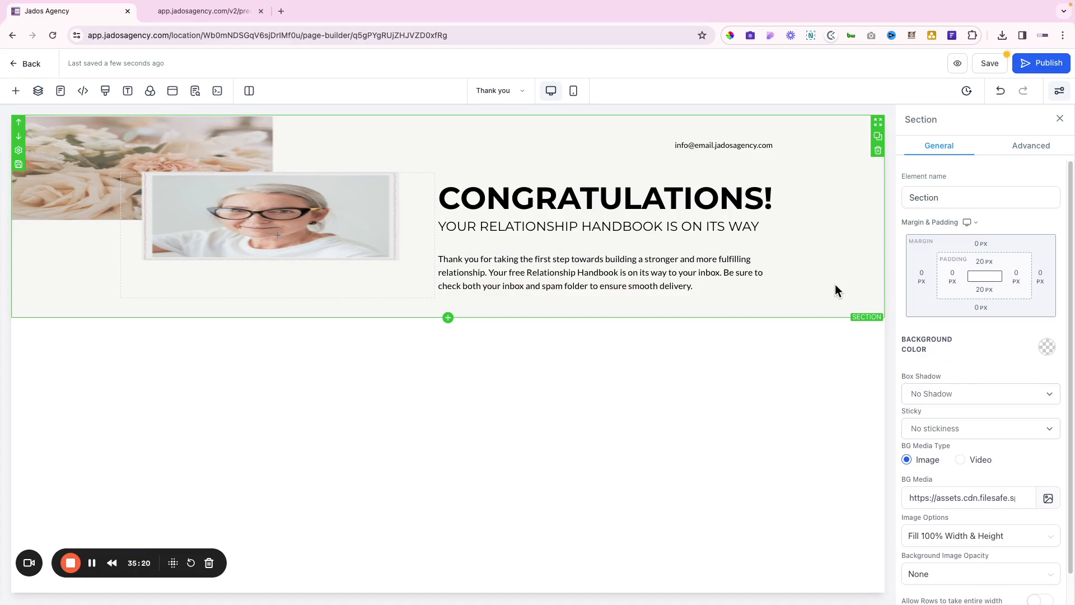
Copy the JOIN THE COMMUNITY: heading text from the Figma design
{"action": "key", "text": "ctrl+Right"}
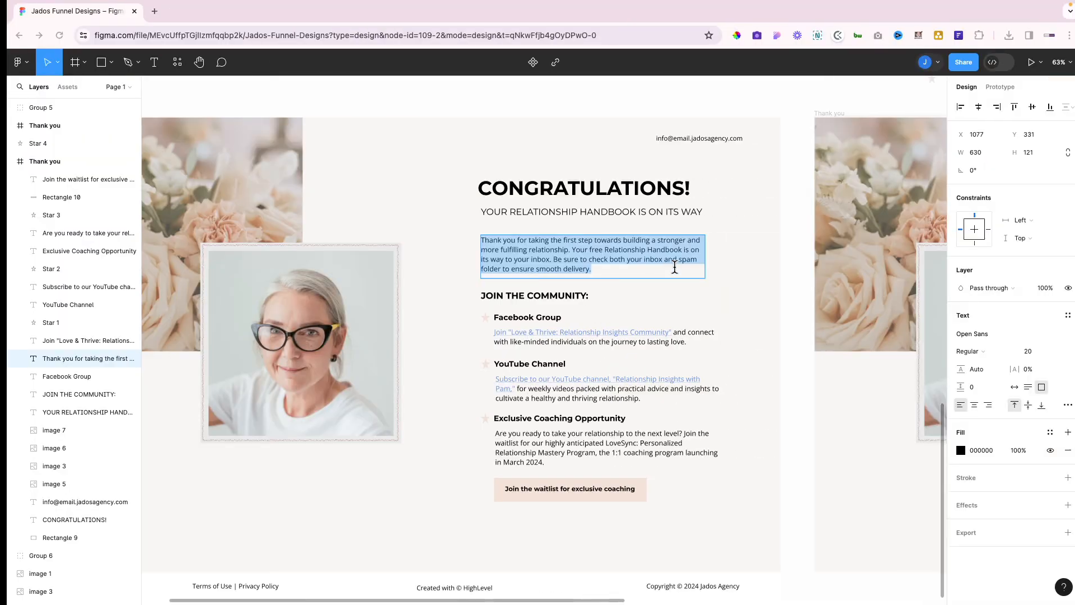
{"action": "double_click", "coordinate": [538, 292]}
{"action": "key", "text": "ctrl+c"}
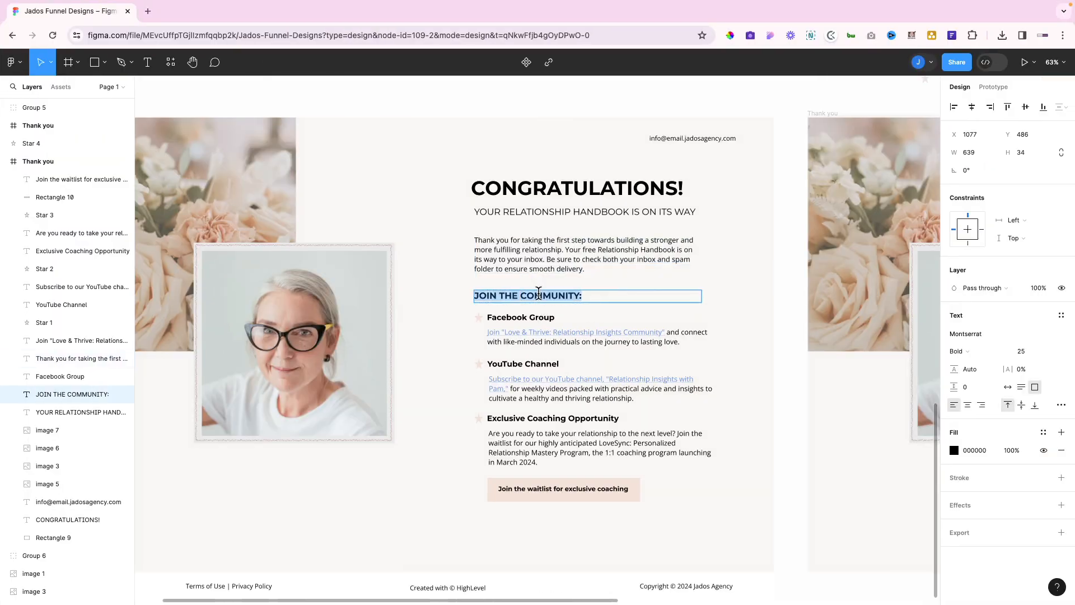
{"action": "key", "text": "ctrl+Left"}
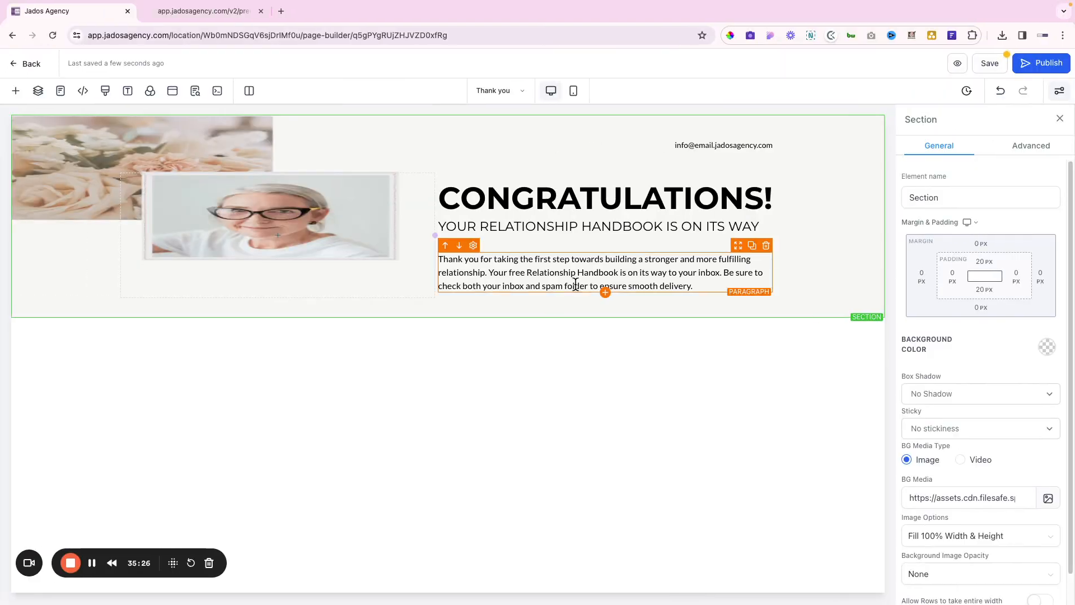
{"action": "left_click", "coordinate": [607, 295]}
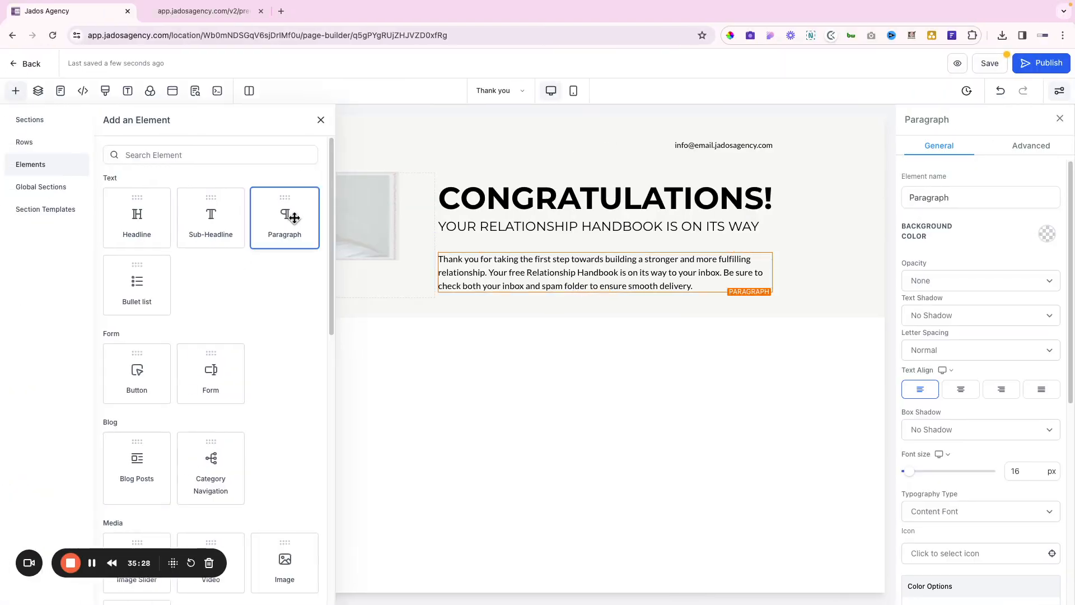
Place a new Paragraph below the thank-you text with a 40 px top margin
{"action": "left_click_drag", "start_coordinate": [285, 218], "coordinate": [560, 303]}
{"action": "scroll", "coordinate": [940, 480], "scroll_direction": "down", "scroll_amount": 4}
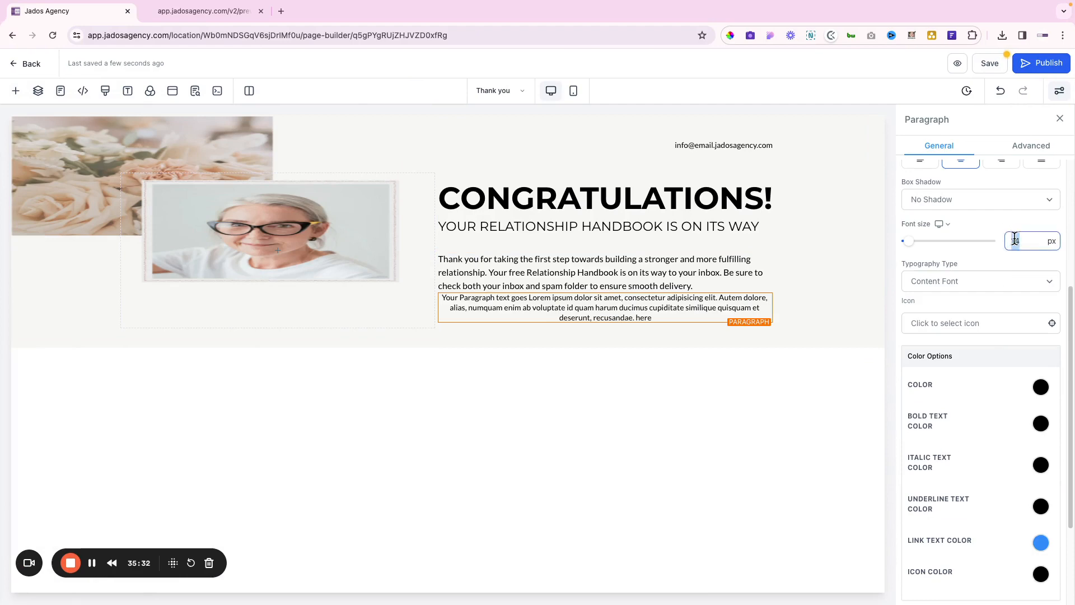
{"action": "type", "text": "20"}
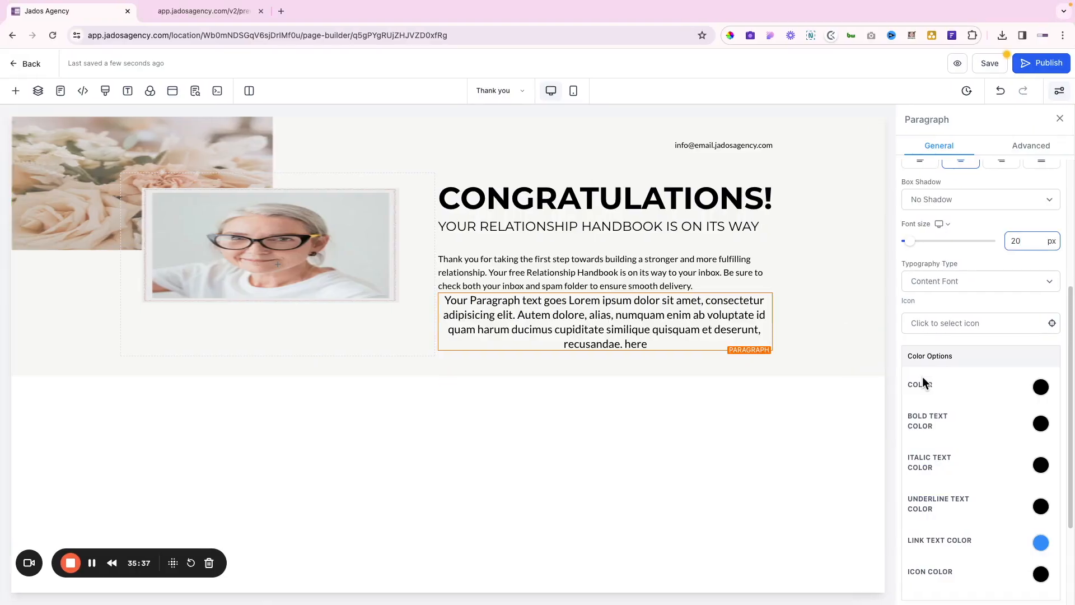
{"action": "scroll", "coordinate": [923, 376], "scroll_direction": "down", "scroll_amount": 3}
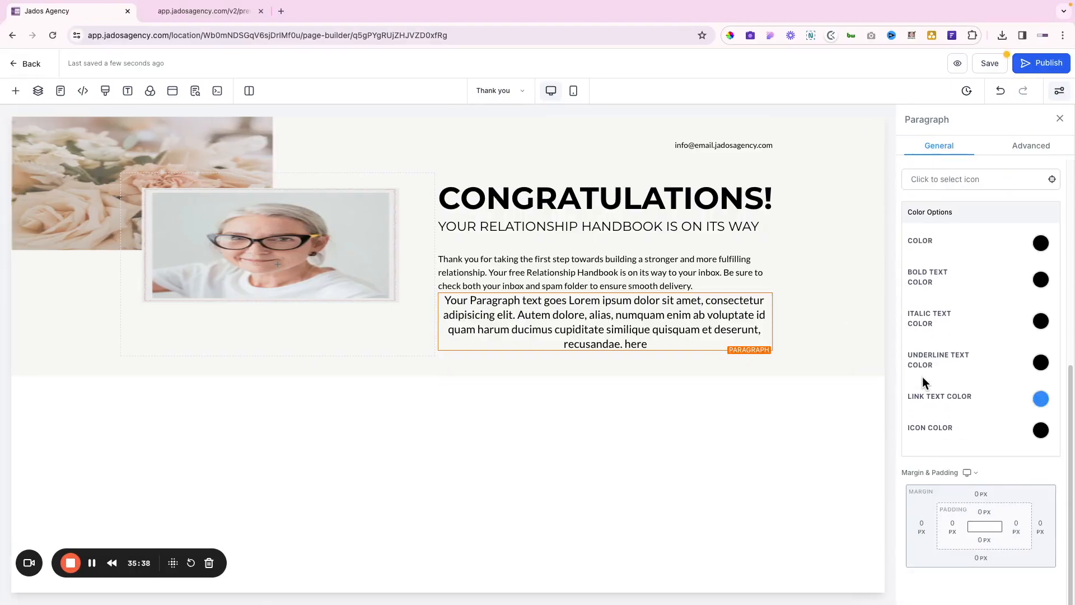
{"action": "left_click", "coordinate": [980, 497]}
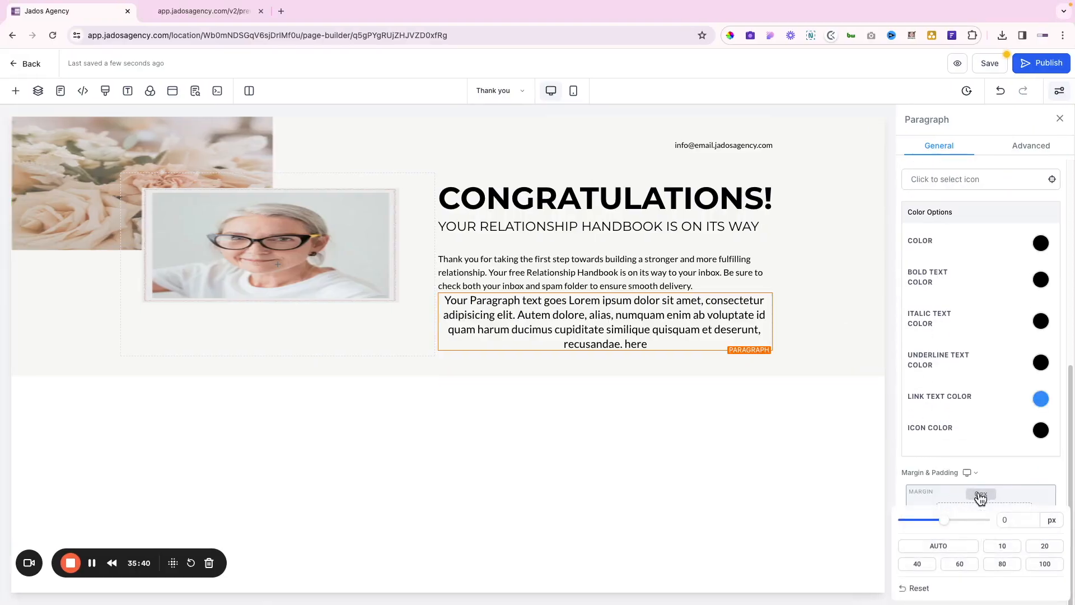
{"action": "left_click", "coordinate": [921, 566]}
Paste JOIN THE COMMUNITY: into the new paragraph and make it bold
{"action": "double_click", "coordinate": [594, 352]}
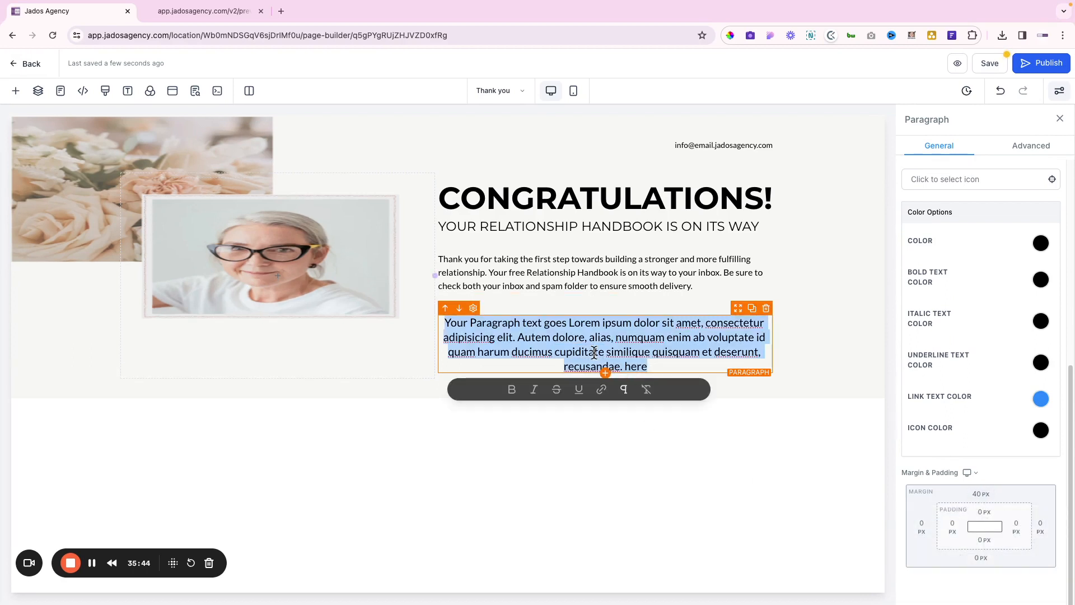
{"action": "key", "text": "ctrl+v"}
{"action": "triple_click", "coordinate": [593, 319]}
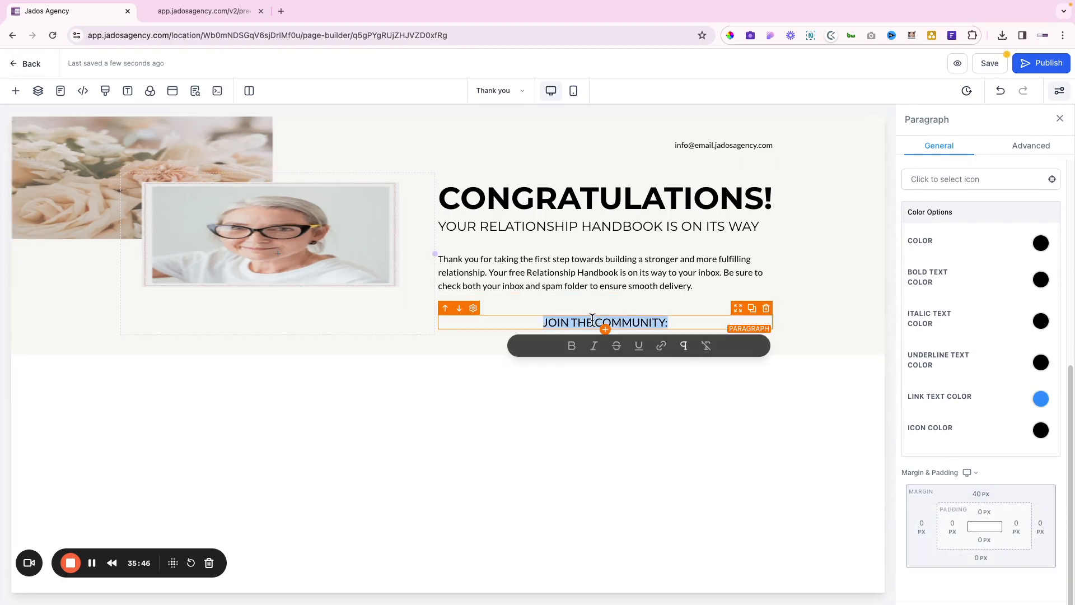
{"action": "left_click", "coordinate": [571, 346]}
{"action": "left_click", "coordinate": [572, 347]}
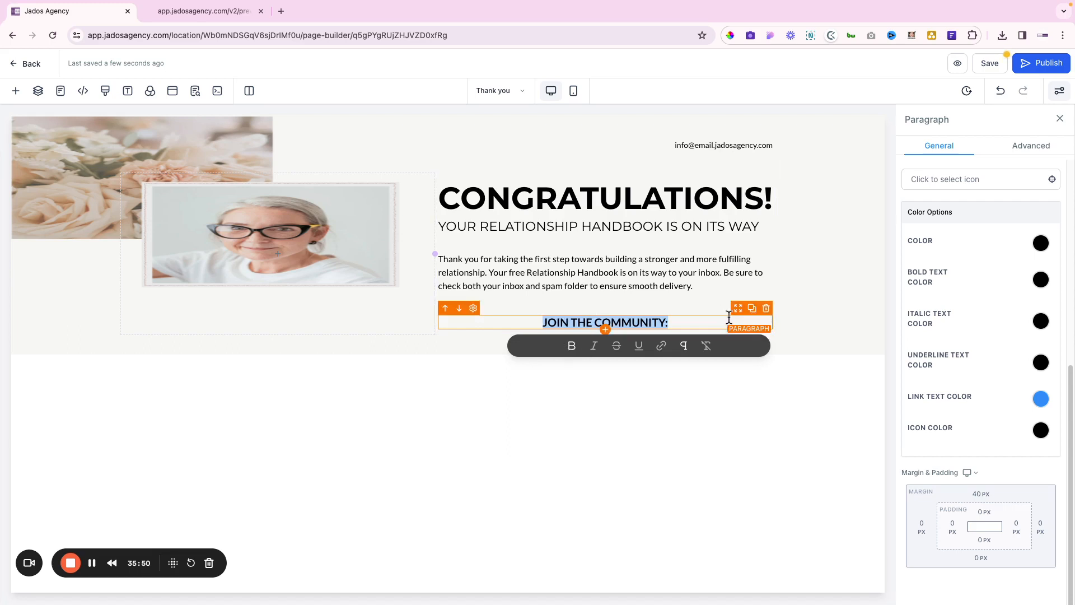
Left-align the JOIN THE COMMUNITY: heading and set its font size to 25 px
{"action": "scroll", "coordinate": [937, 471], "scroll_direction": "up", "scroll_amount": 4}
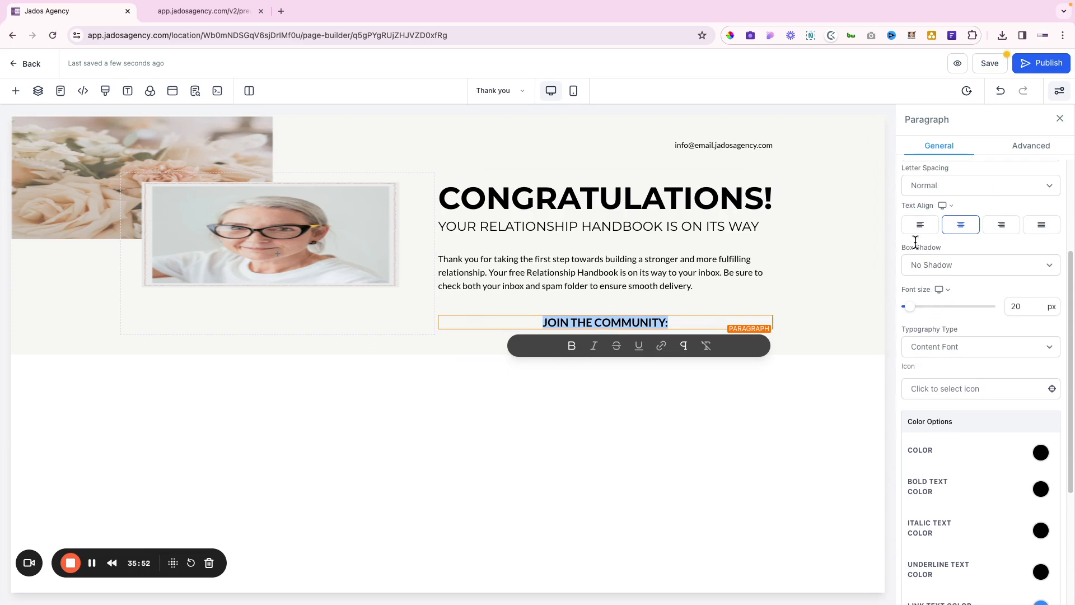
{"action": "left_click", "coordinate": [918, 227]}
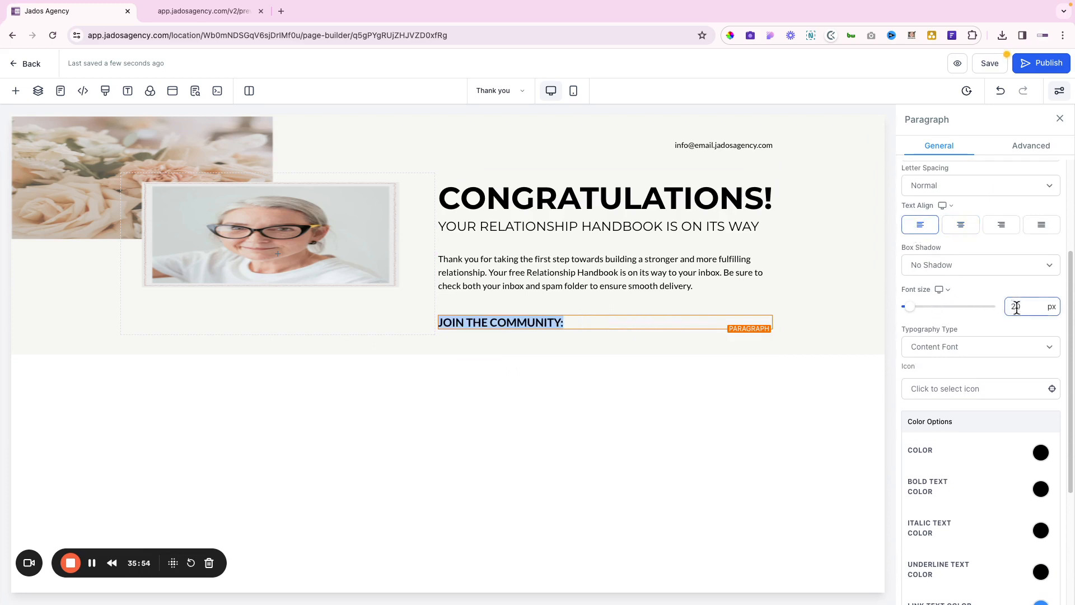
{"action": "left_click_drag", "start_coordinate": [1016, 306], "coordinate": [1024, 307]}
{"action": "type", "text": "5"}
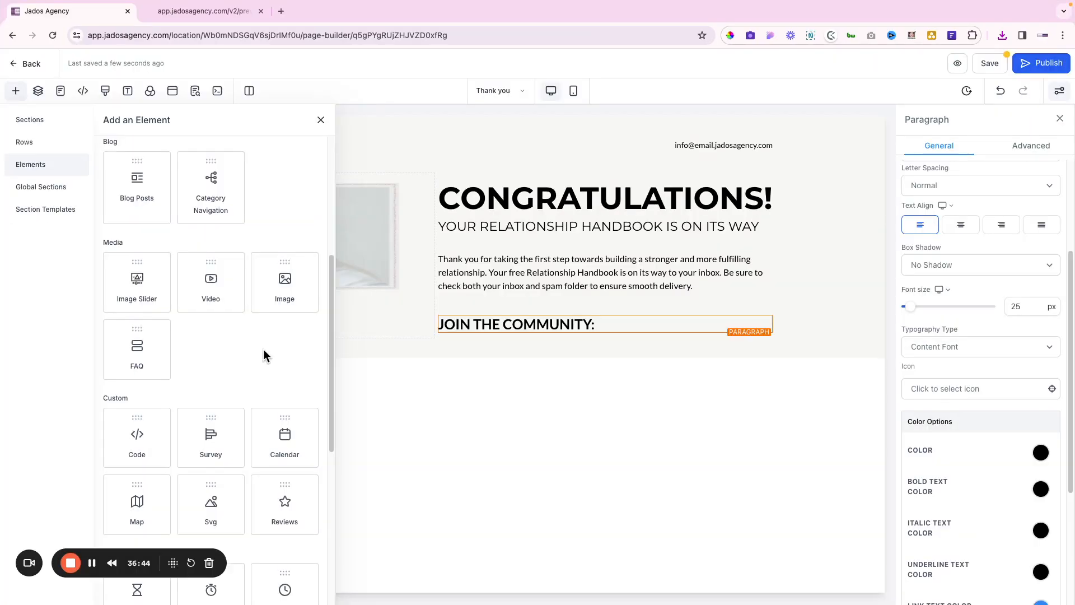
{"action": "scroll", "coordinate": [263, 350], "scroll_direction": "down", "scroll_amount": 2}
{"action": "scroll", "coordinate": [263, 348], "scroll_direction": "up", "scroll_amount": 7}
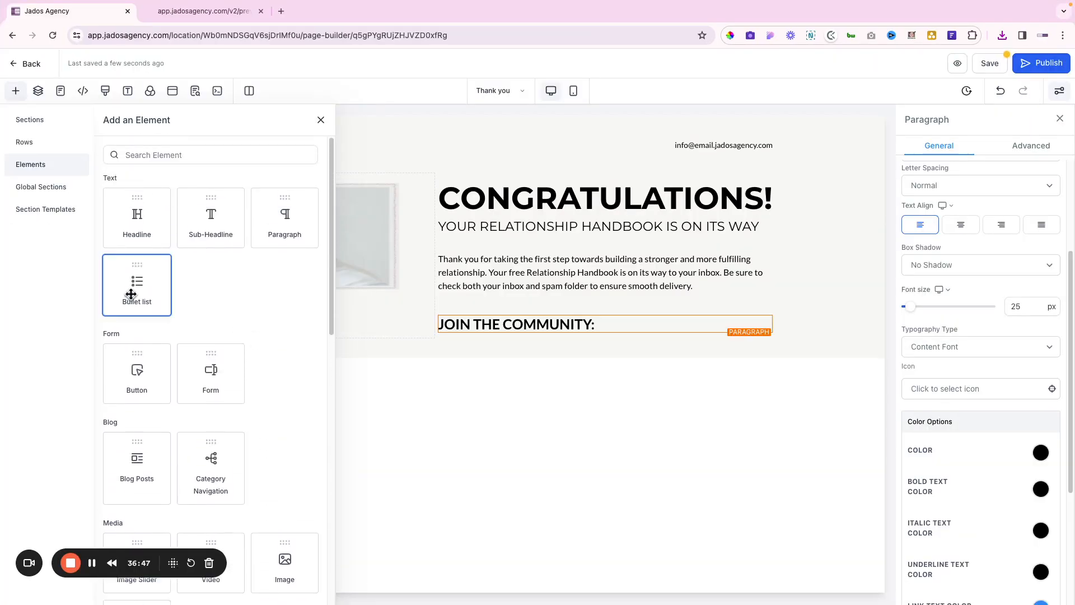
Add a Bullet List under JOIN THE COMMUNITY: and choose the 'star' icon for its bullets
{"action": "left_click_drag", "start_coordinate": [136, 279], "coordinate": [643, 350]}
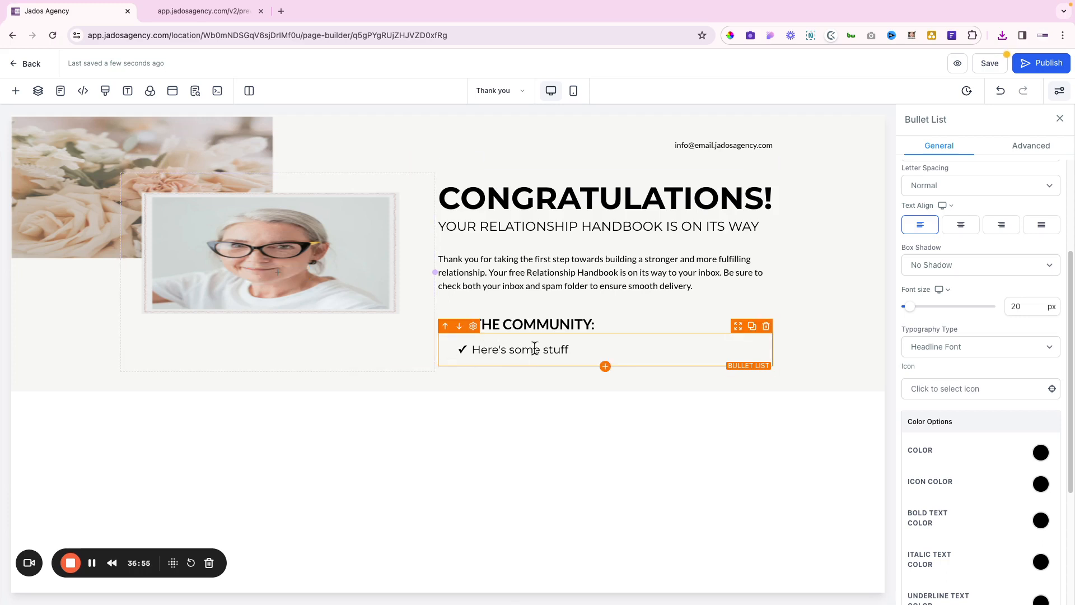
{"action": "scroll", "coordinate": [960, 287], "scroll_direction": "up", "scroll_amount": 3}
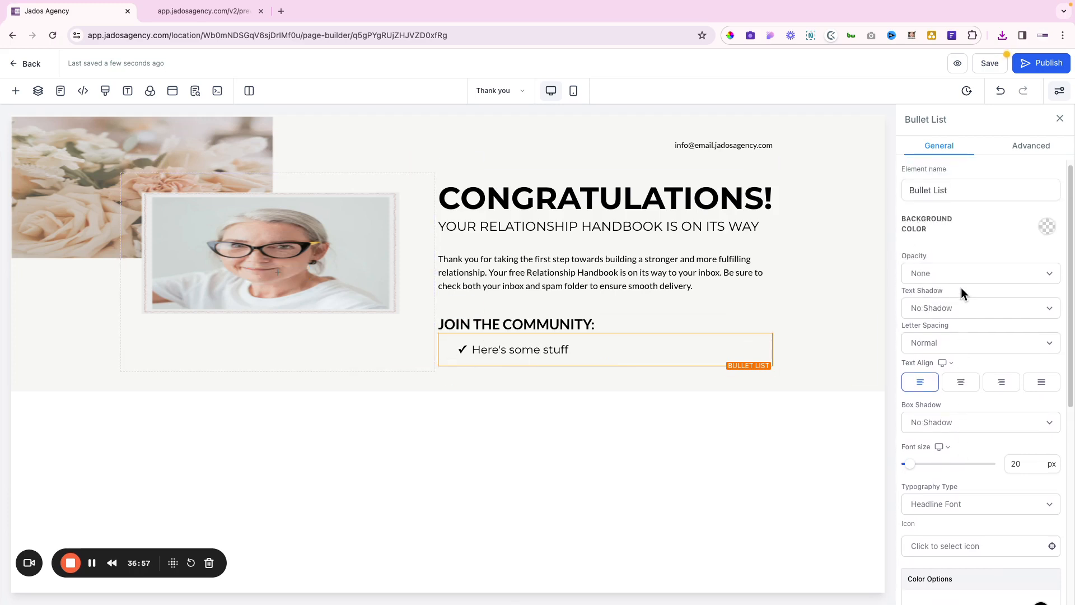
{"action": "scroll", "coordinate": [975, 307], "scroll_direction": "down", "scroll_amount": 5}
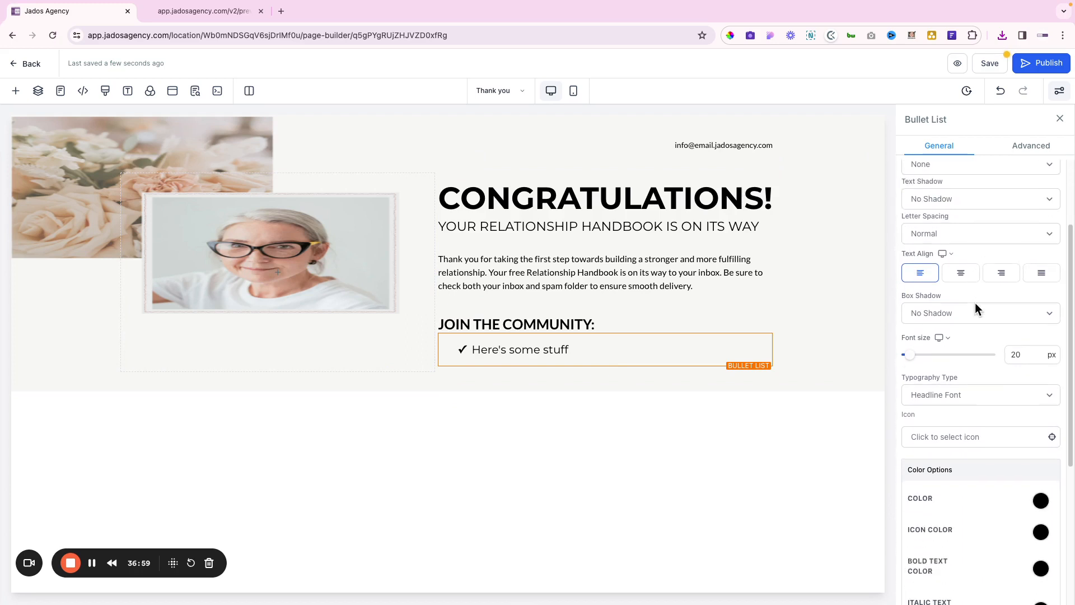
{"action": "left_click", "coordinate": [977, 283]}
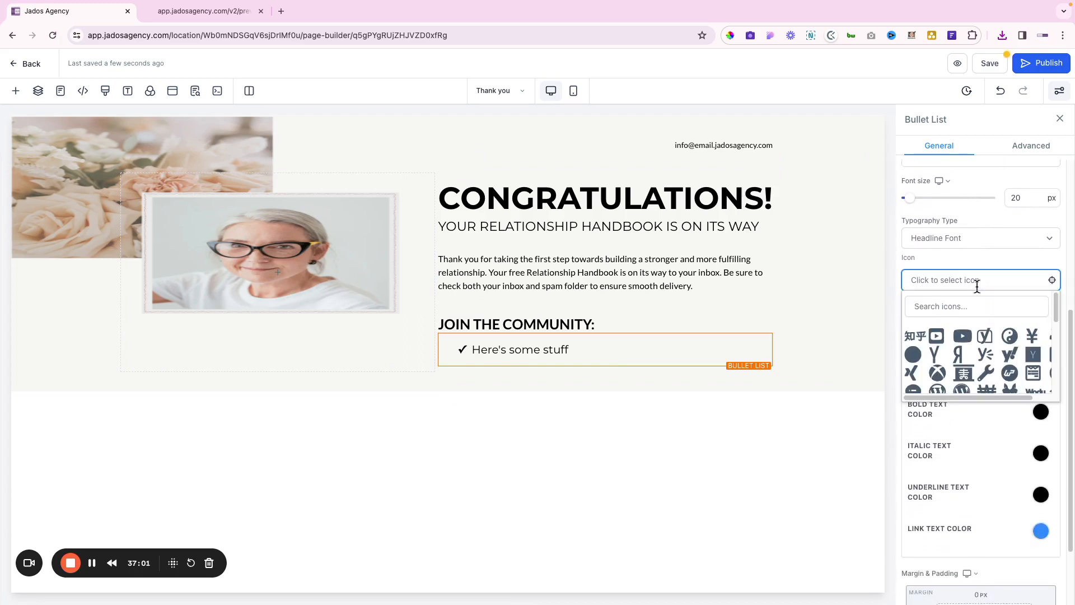
{"action": "left_click", "coordinate": [952, 307]}
{"action": "type", "text": "star"}
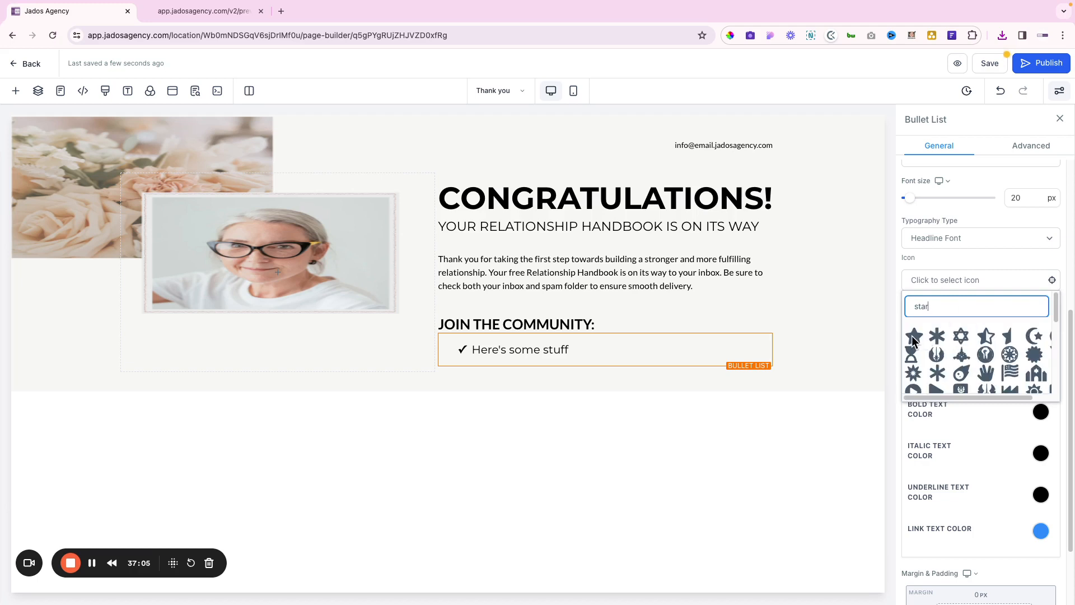
{"action": "left_click", "coordinate": [913, 338]}
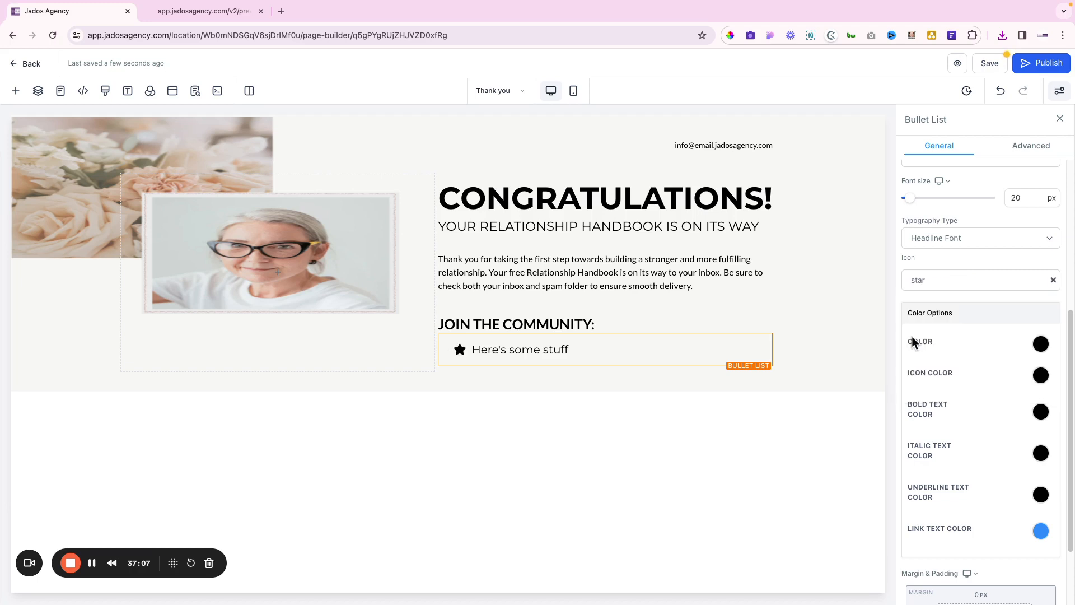
{"action": "scroll", "coordinate": [1014, 358], "scroll_direction": "down", "scroll_amount": 1}
{"action": "scroll", "coordinate": [1009, 364], "scroll_direction": "down", "scroll_amount": 1}
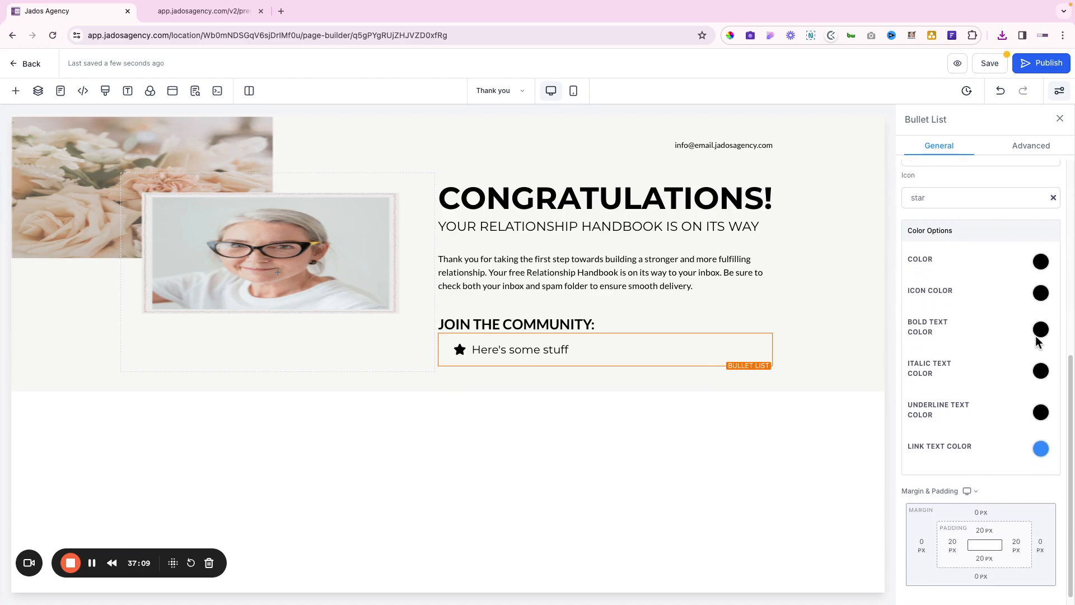
Color the star bullet with a custom #F3E3D8 copied from the Figma star
{"action": "key", "text": "ctrl+Right"}
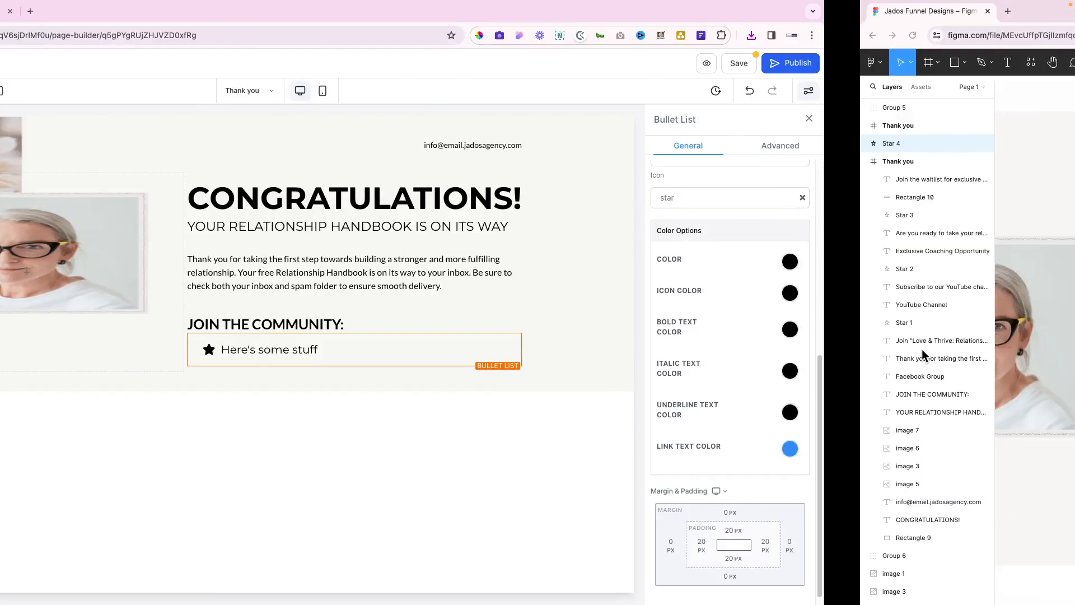
{"action": "left_click", "coordinate": [312, 311]}
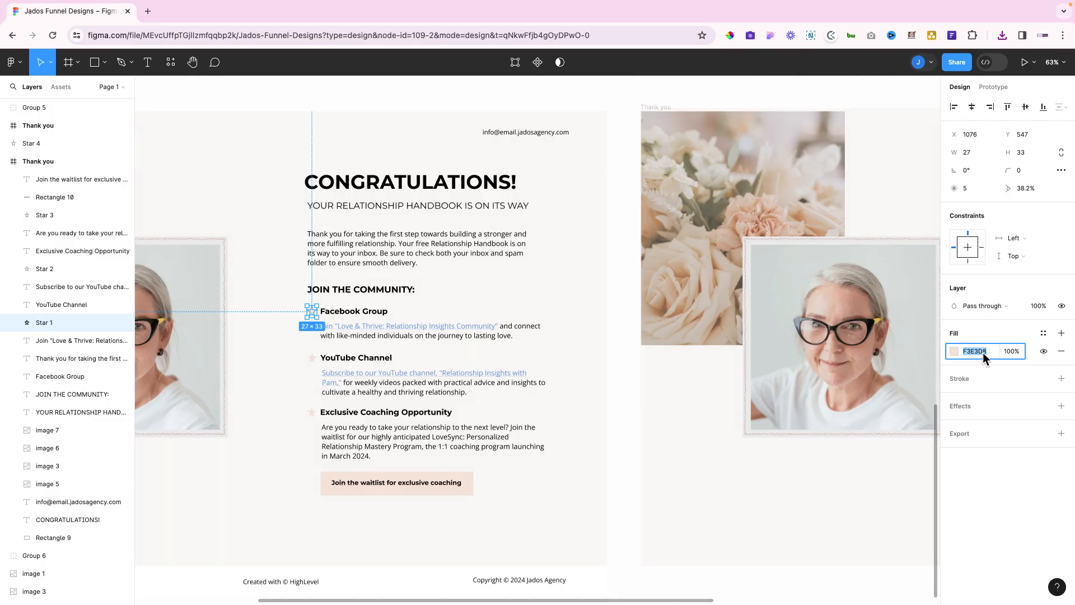
{"action": "key", "text": "ctrl+Left"}
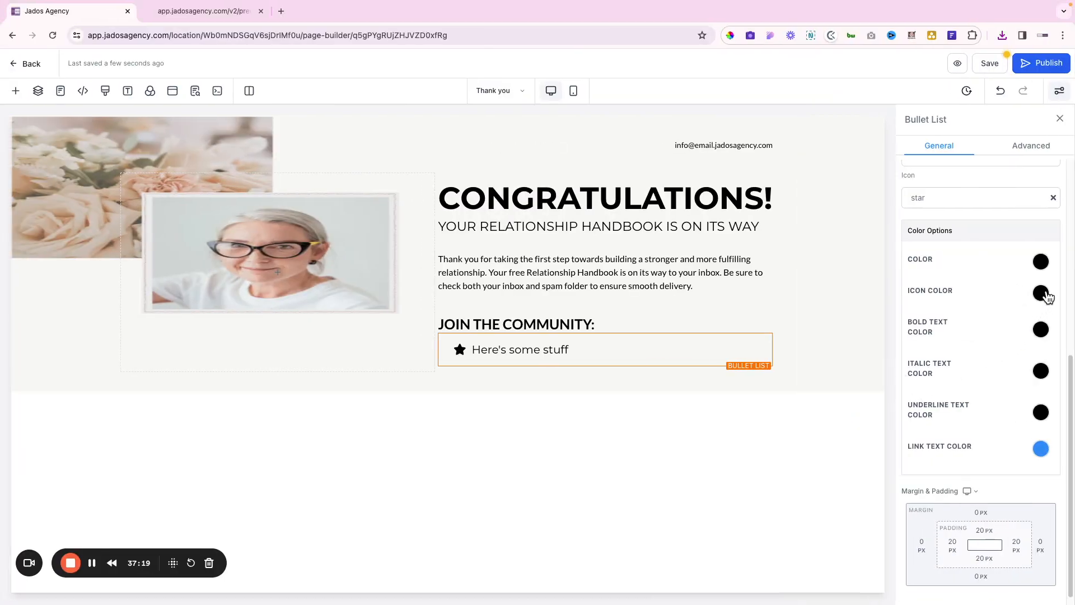
{"action": "left_click", "coordinate": [1042, 293]}
{"action": "left_click", "coordinate": [958, 392]}
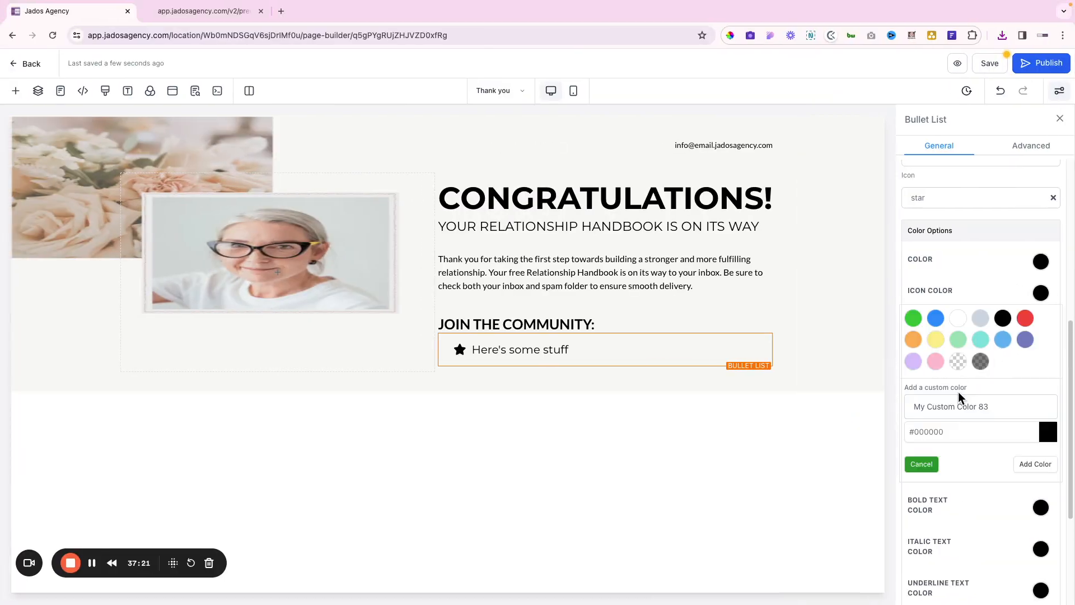
{"action": "left_click", "coordinate": [923, 431]}
{"action": "double_click", "coordinate": [924, 433]}
{"action": "type", "text": "F3E3D8"}
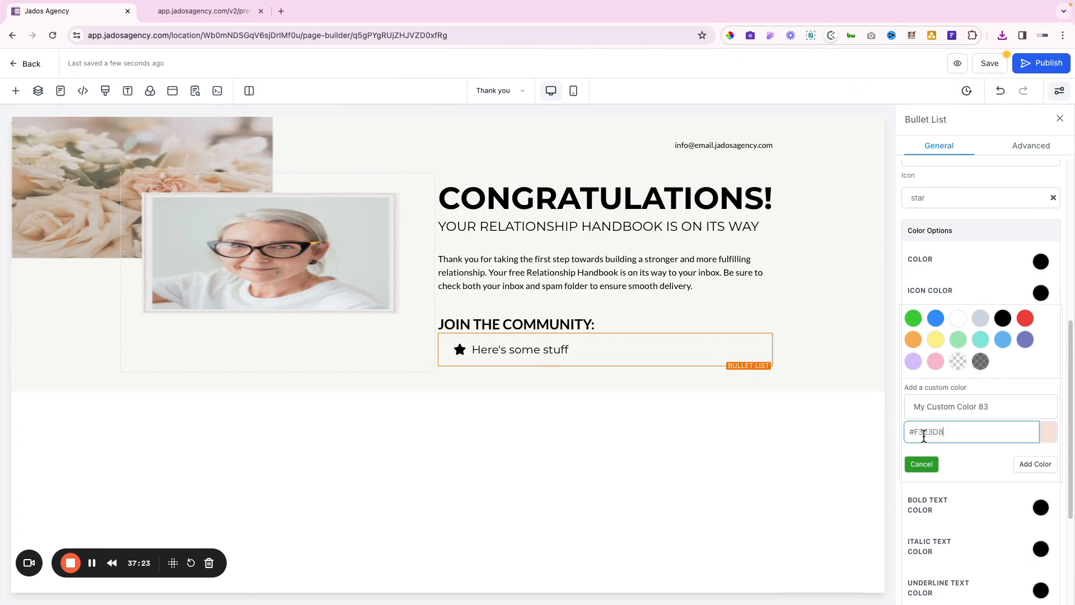
{"action": "left_click", "coordinate": [1035, 465]}
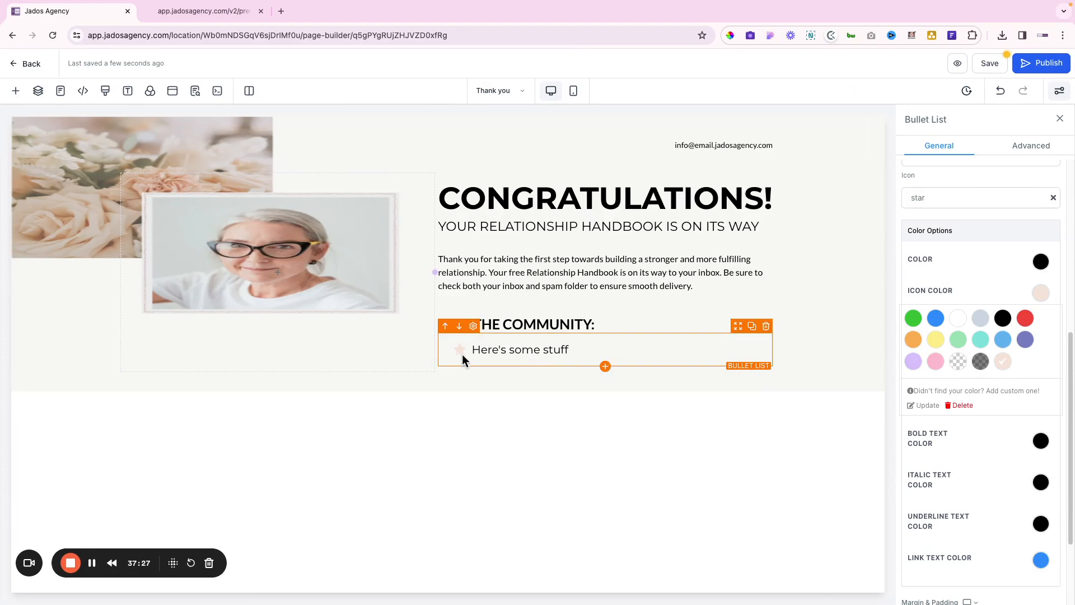
{"action": "key", "text": "super+Tab"}
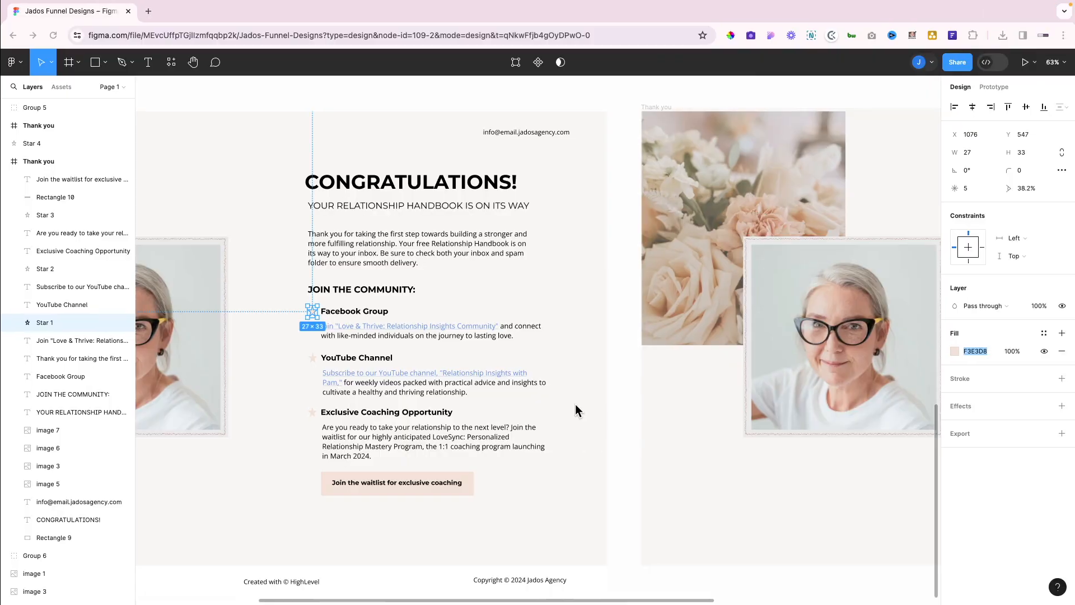
{"action": "key", "text": "super+Tab"}
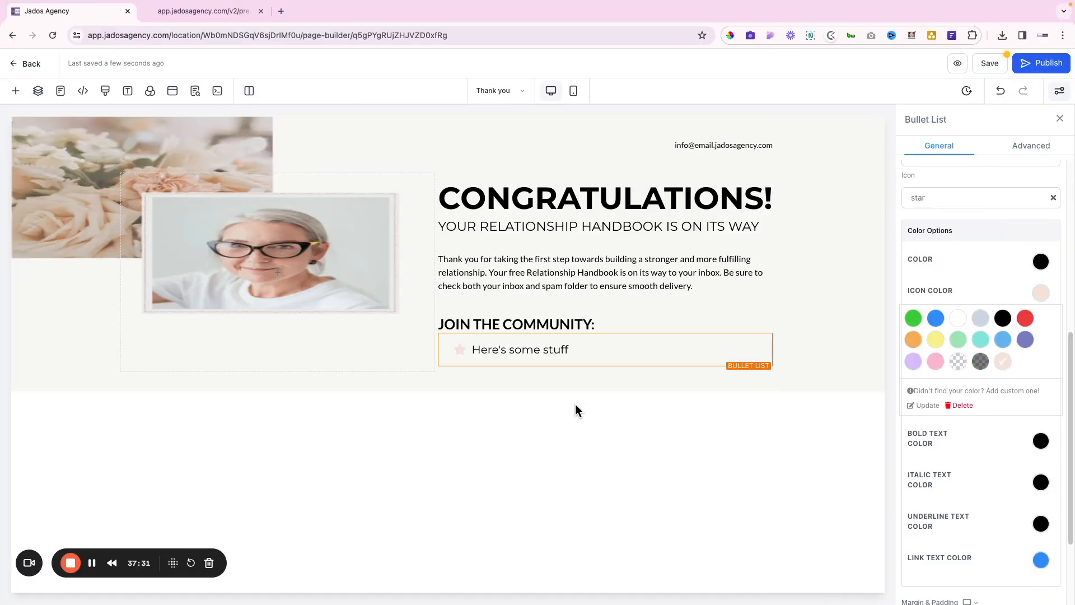
{"action": "key", "text": "super+Tab"}
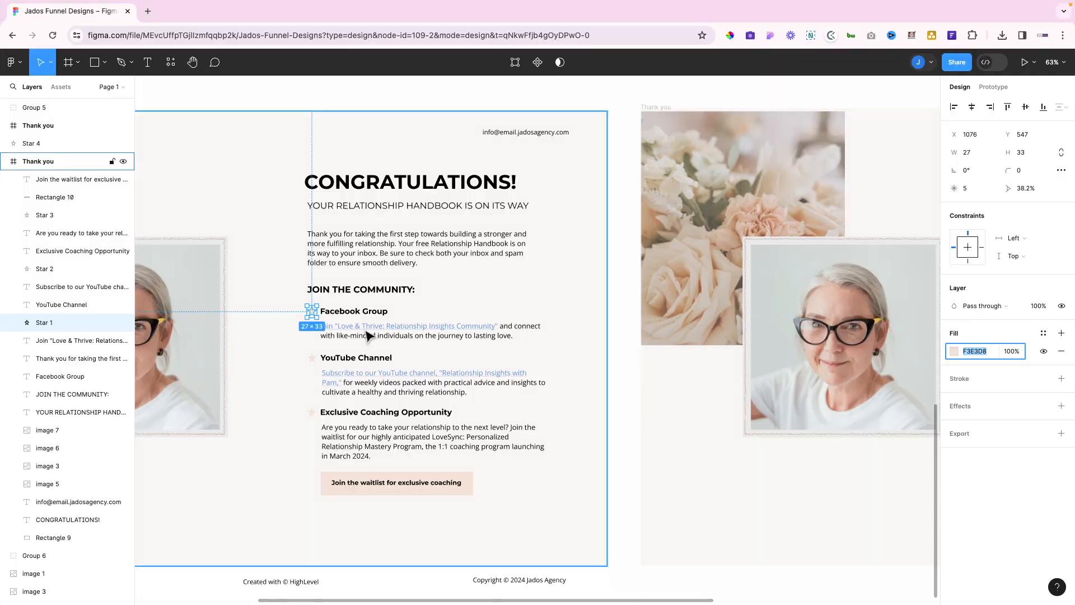
Replace the first bullet's placeholder with a bold Facebook Group copied from Figma
{"action": "double_click", "coordinate": [356, 310]}
{"action": "key", "text": "super+c"}
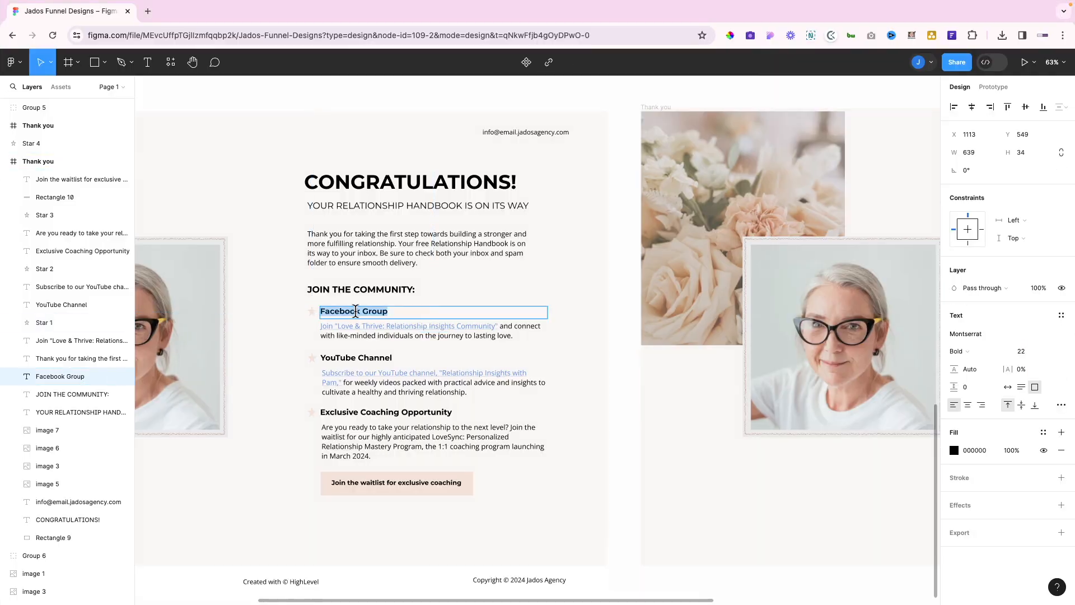
{"action": "key", "text": "super+Tab"}
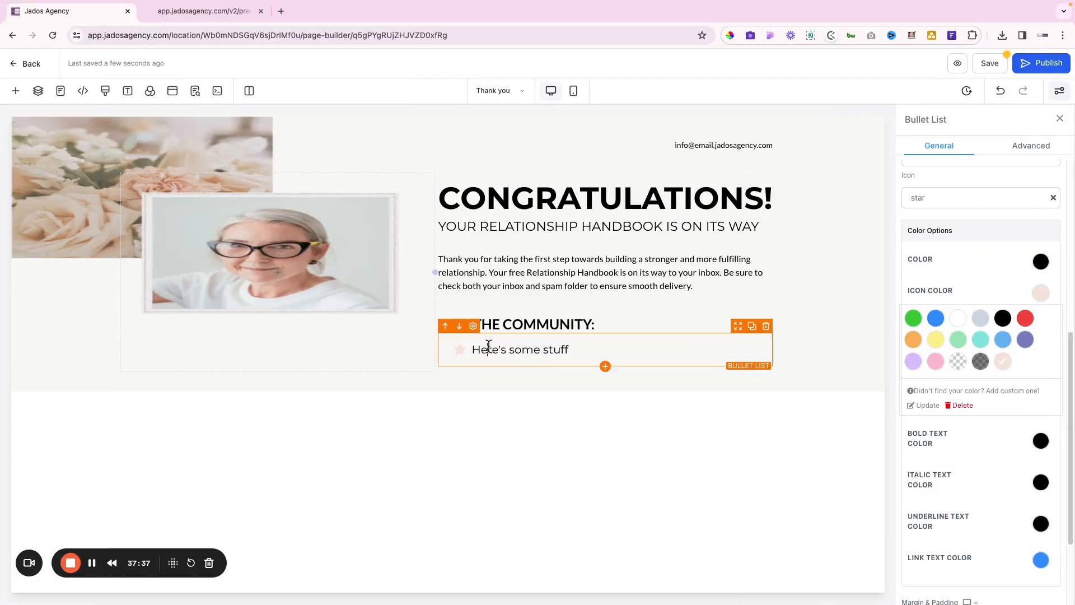
{"action": "triple_click", "coordinate": [489, 347]}
{"action": "key", "text": "super+v"}
{"action": "scroll", "coordinate": [983, 290], "scroll_direction": "up", "scroll_amount": 5}
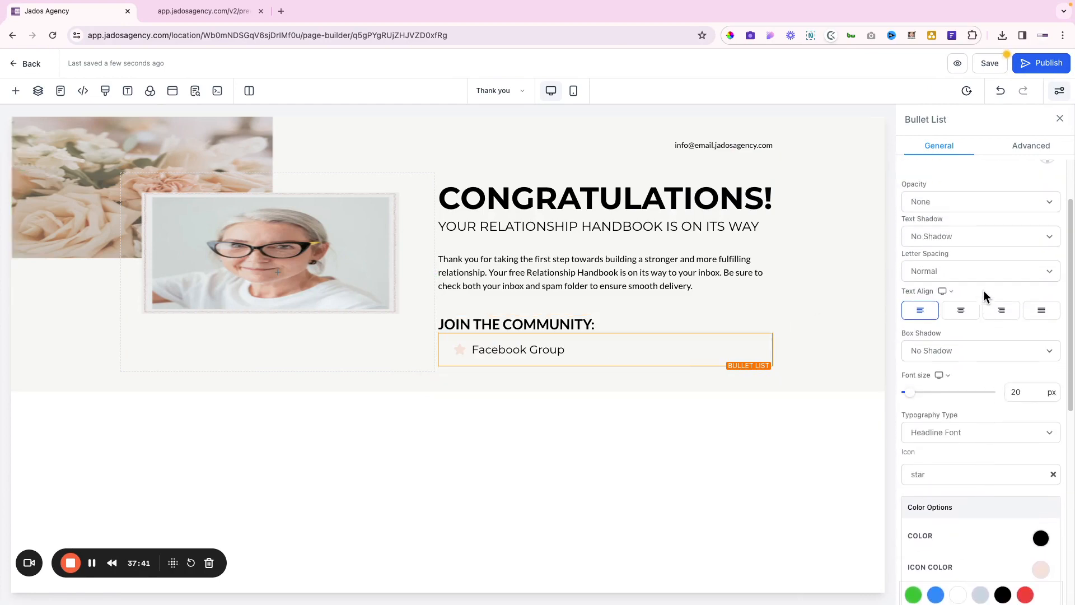
{"action": "triple_click", "coordinate": [497, 348]}
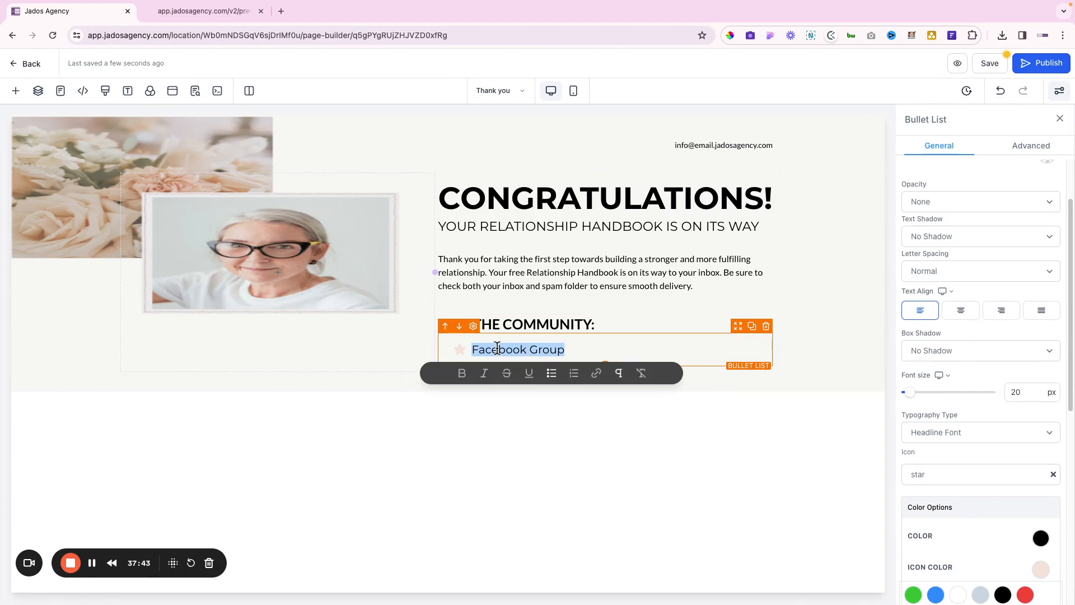
{"action": "key", "text": "ctrl+b"}
{"action": "left_click", "coordinate": [626, 348]}
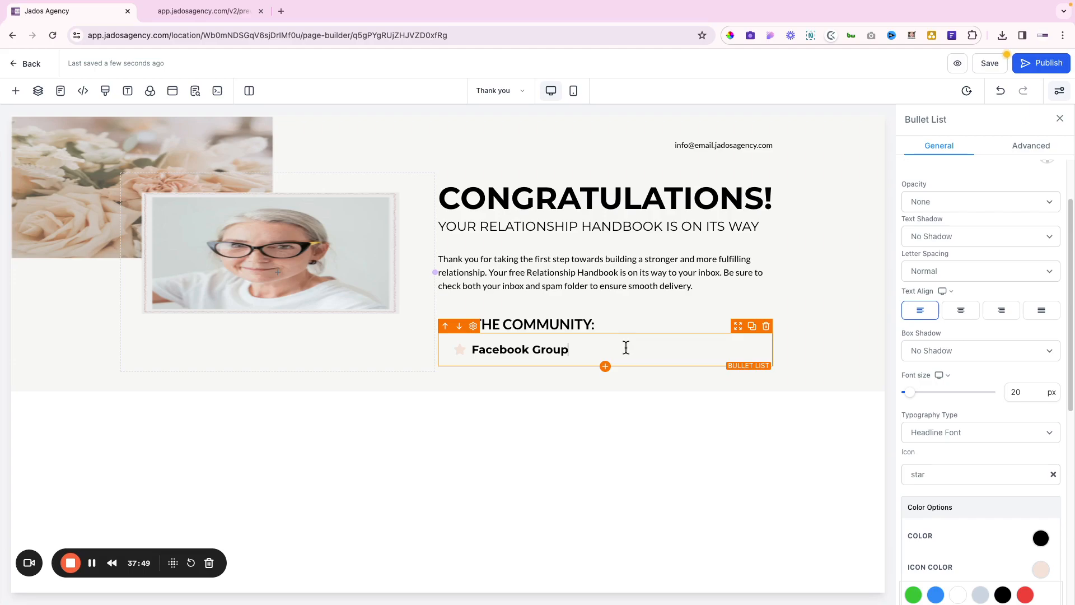
Paste the Love & Thrive community invitation text under Facebook Group with a blank line between
{"action": "key", "text": "alt+Tab"}
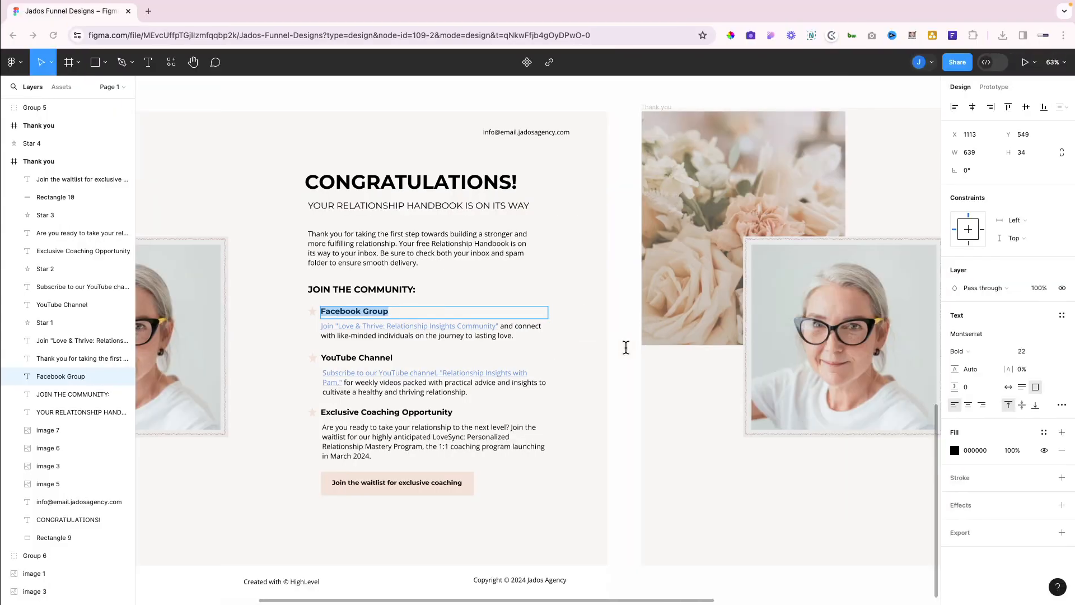
{"action": "left_click", "coordinate": [527, 337]}
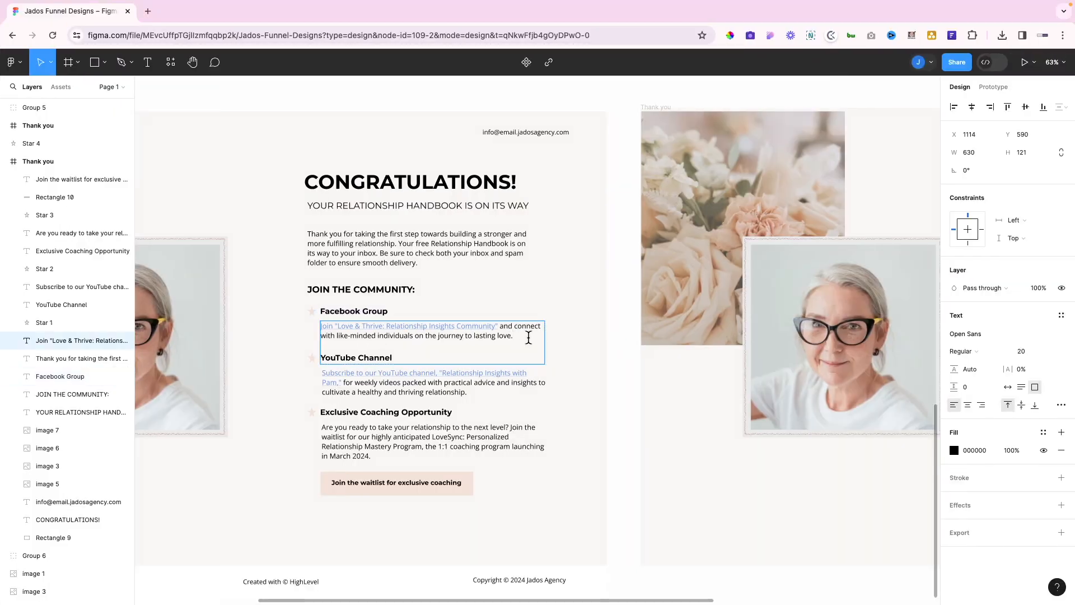
{"action": "left_click_drag", "start_coordinate": [528, 337], "coordinate": [319, 331]}
{"action": "key", "text": "ctrl+c"}
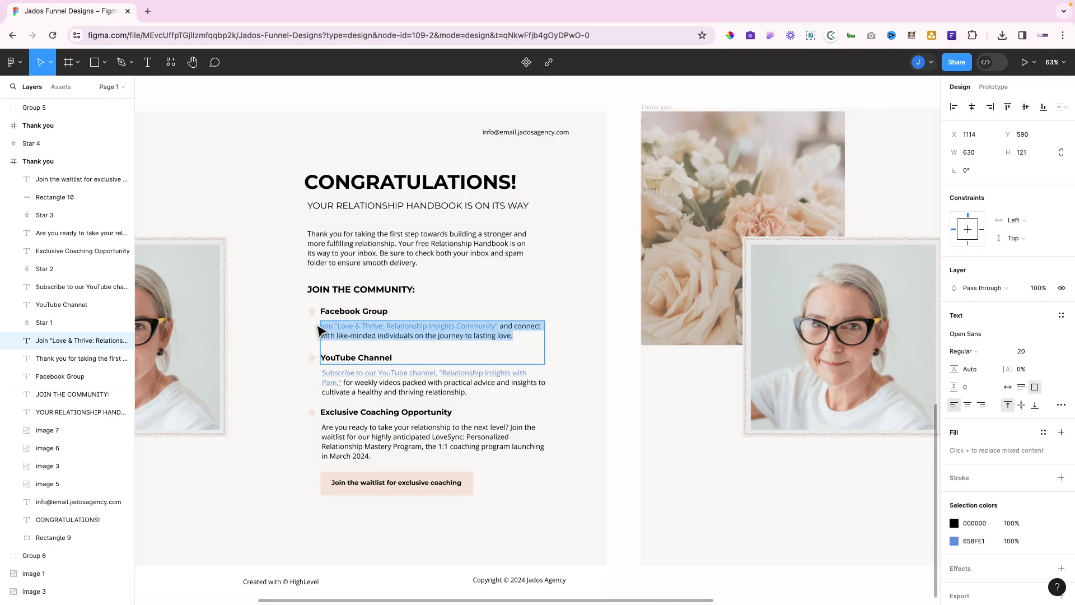
{"action": "key", "text": "alt+Tab"}
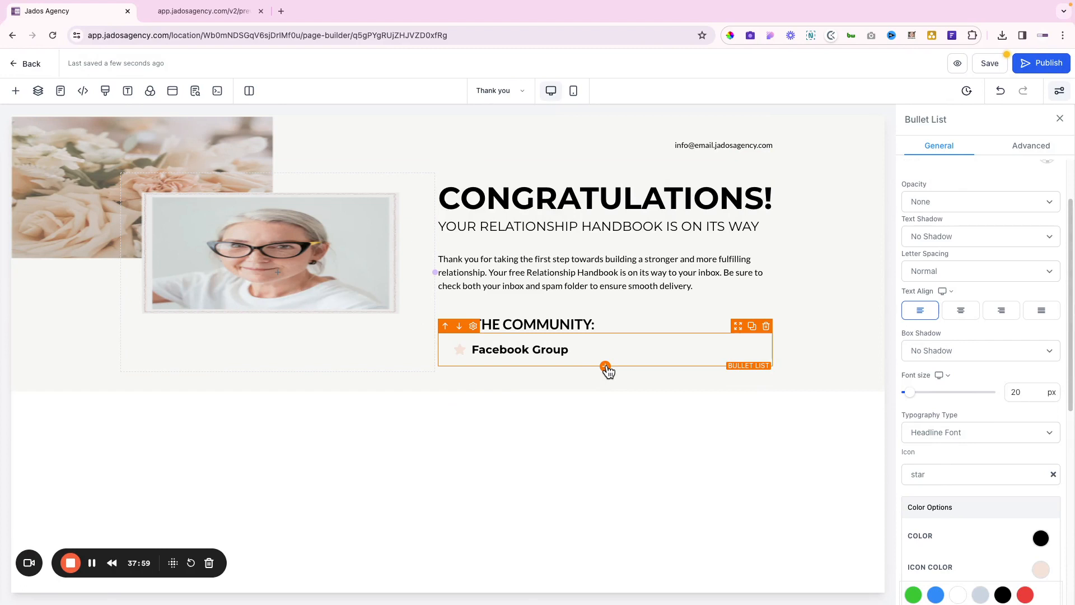
{"action": "key", "text": "Return"}
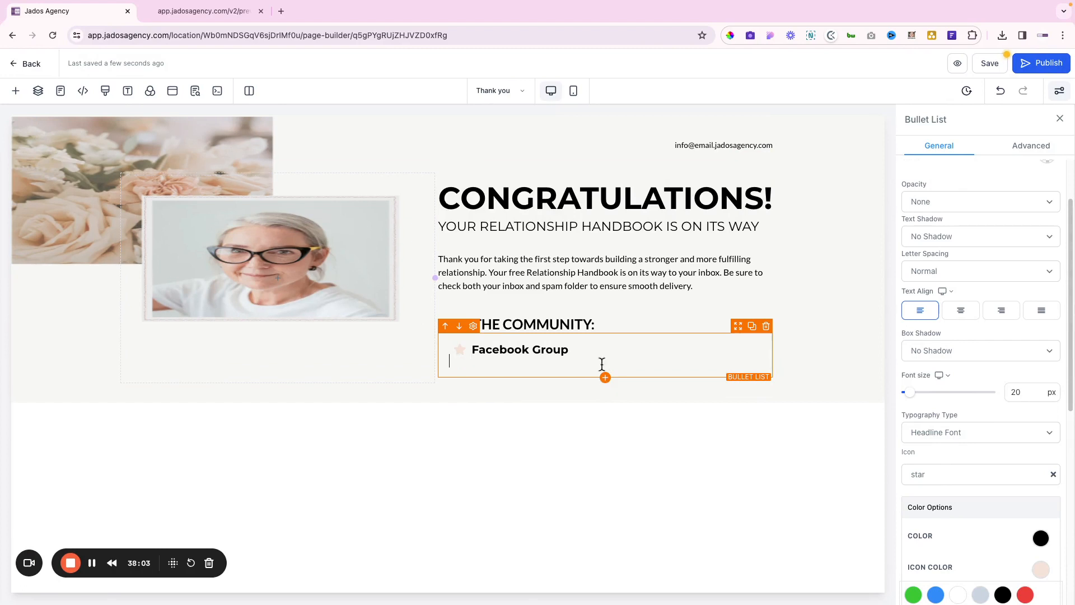
{"action": "left_click", "coordinate": [589, 349]}
{"action": "key", "text": "Return"}
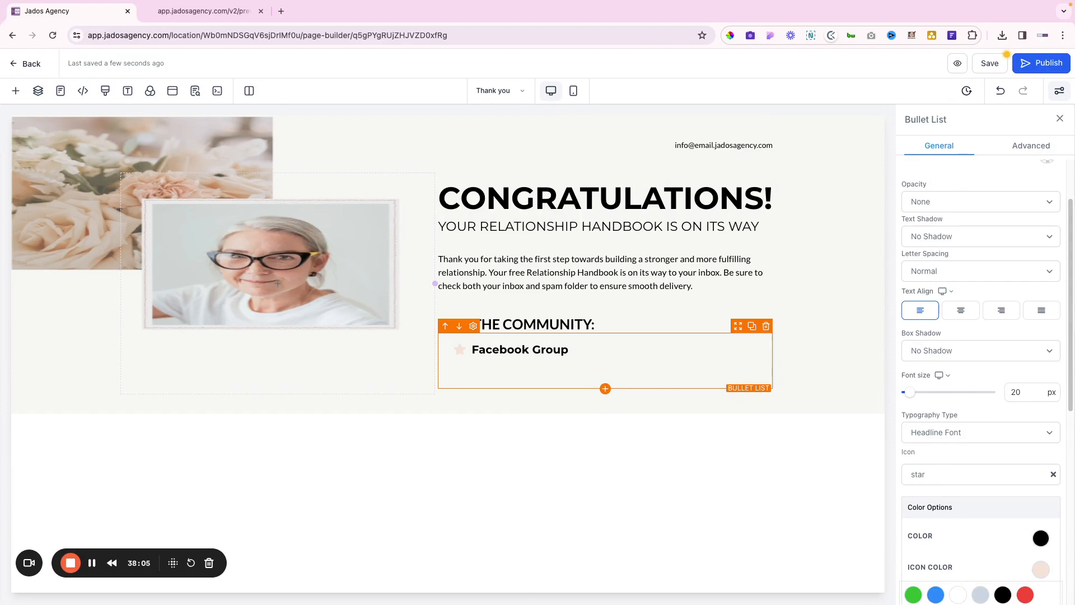
{"action": "key", "text": "ctrl+v"}
{"action": "left_click", "coordinate": [585, 348]}
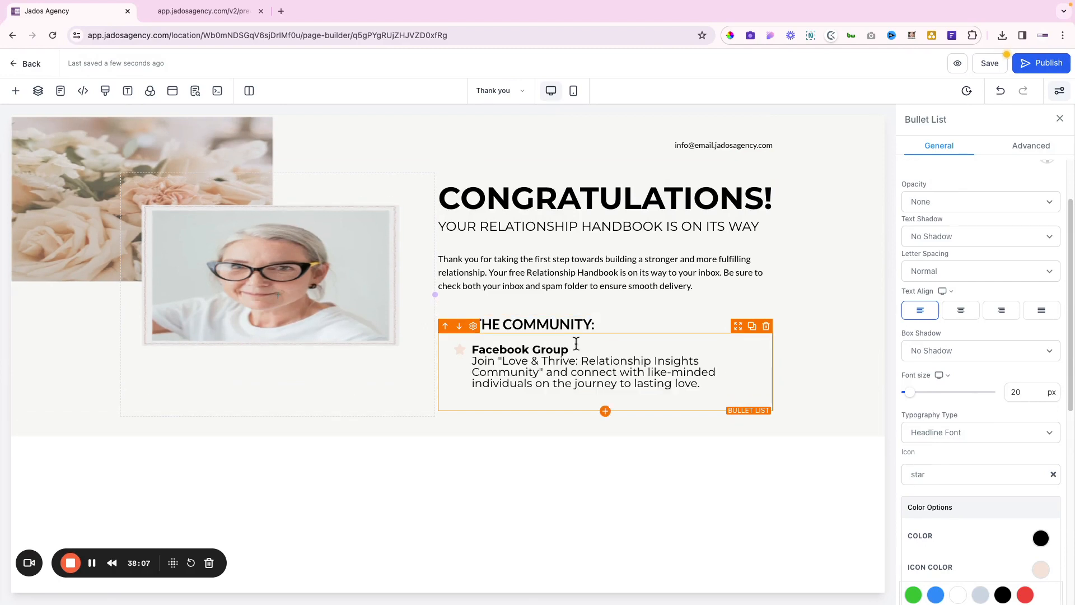
{"action": "key", "text": "Return"}
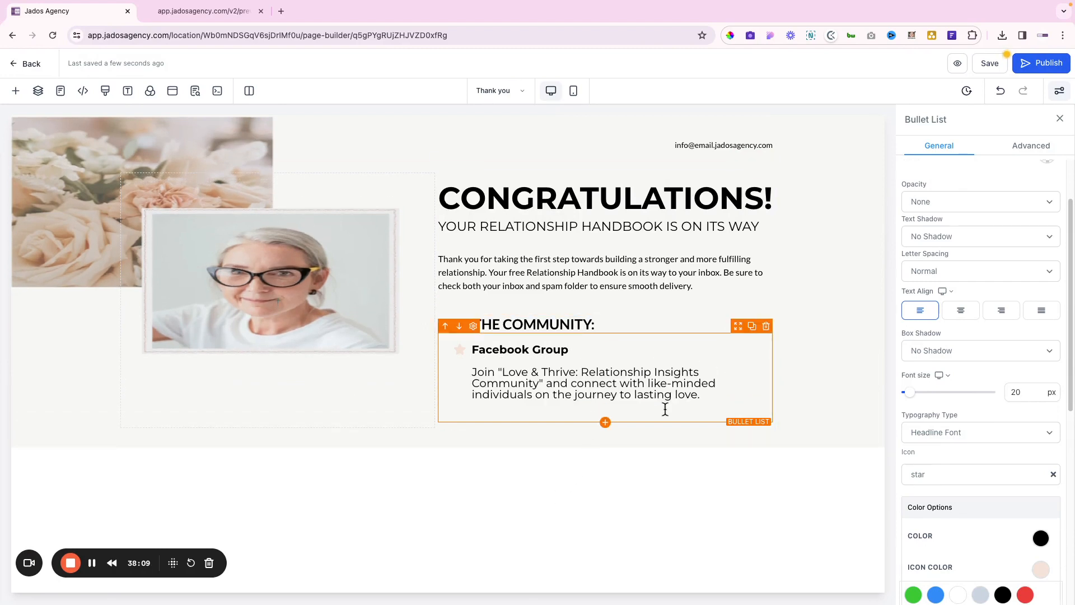
Change the bullet list font size from 20 to 18 px
{"action": "key", "text": "ctrl+Right"}
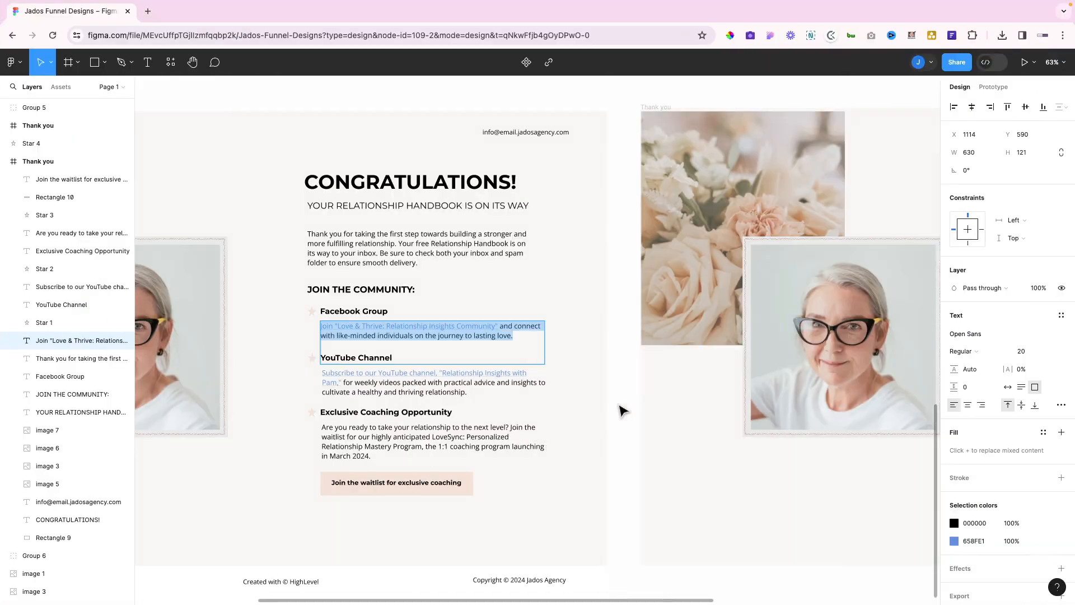
{"action": "key", "text": "ctrl+Left"}
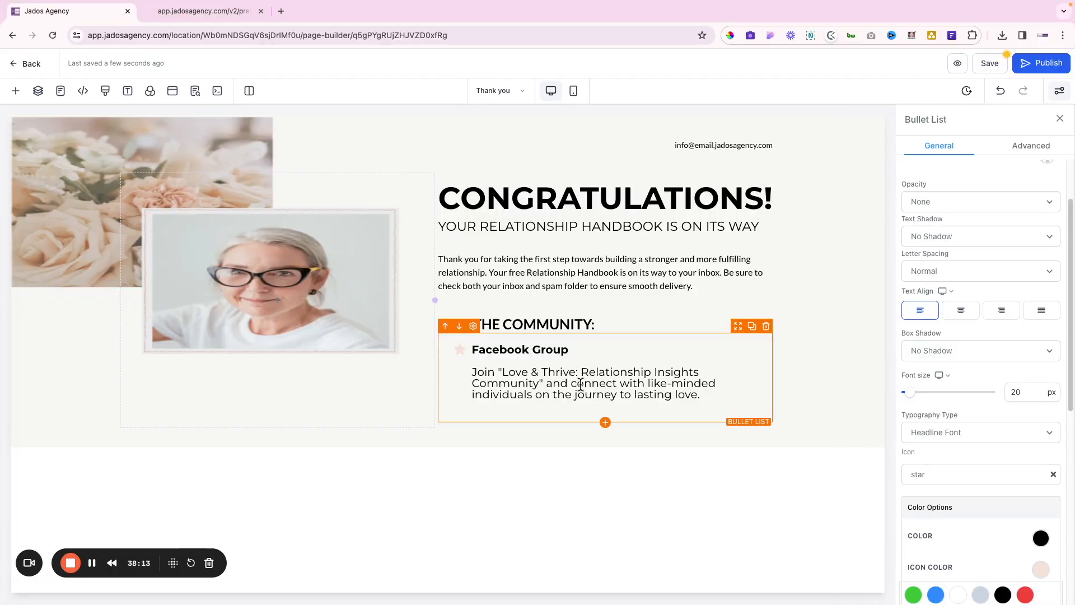
{"action": "triple_click", "coordinate": [581, 383]}
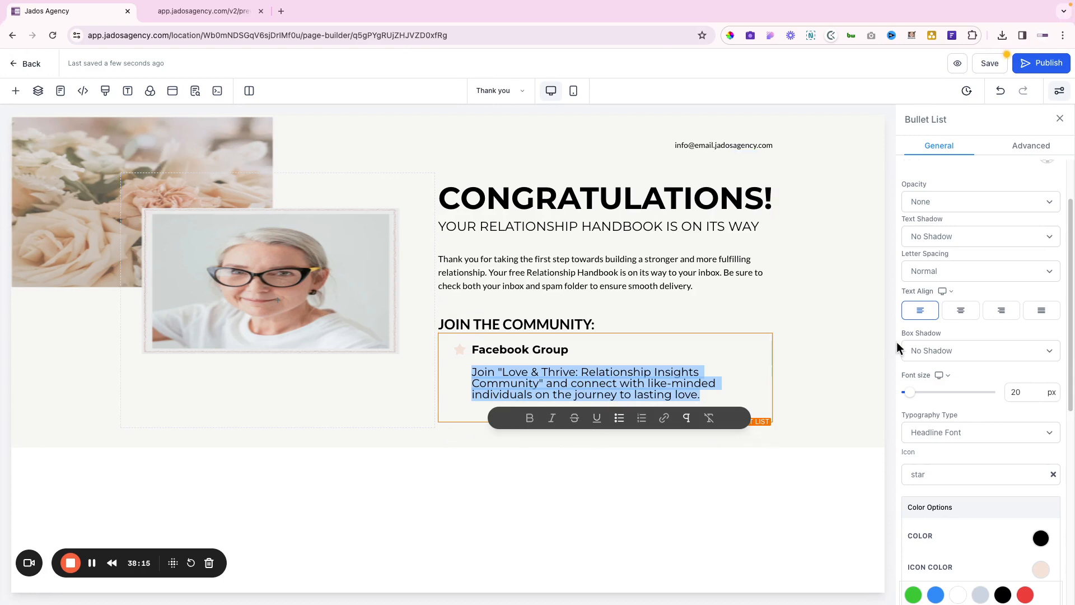
{"action": "left_click", "coordinate": [1018, 393]}
{"action": "double_click", "coordinate": [1017, 393]}
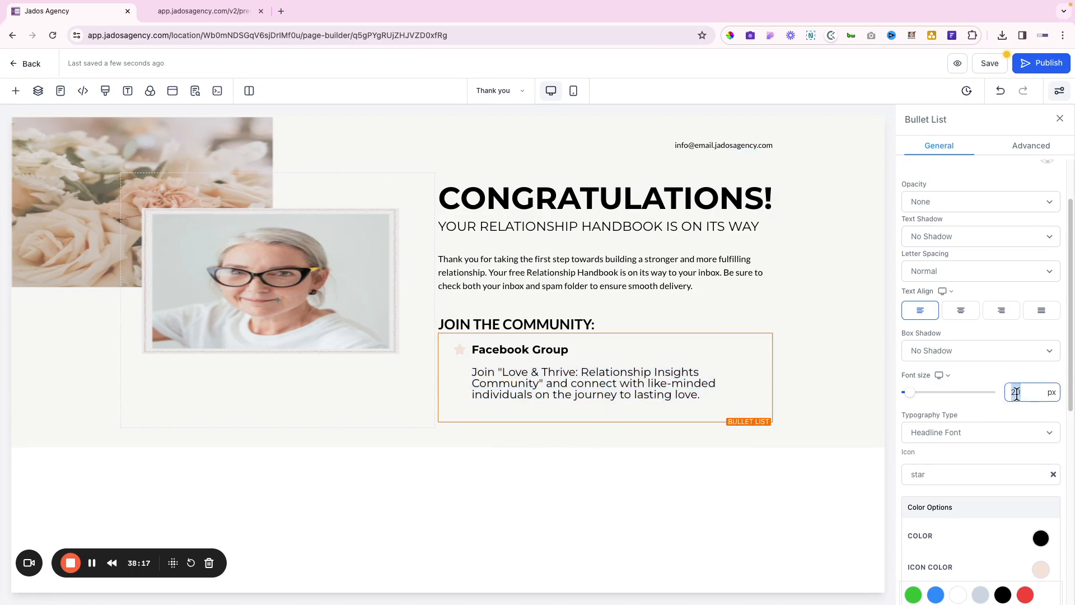
{"action": "type", "text": "18"}
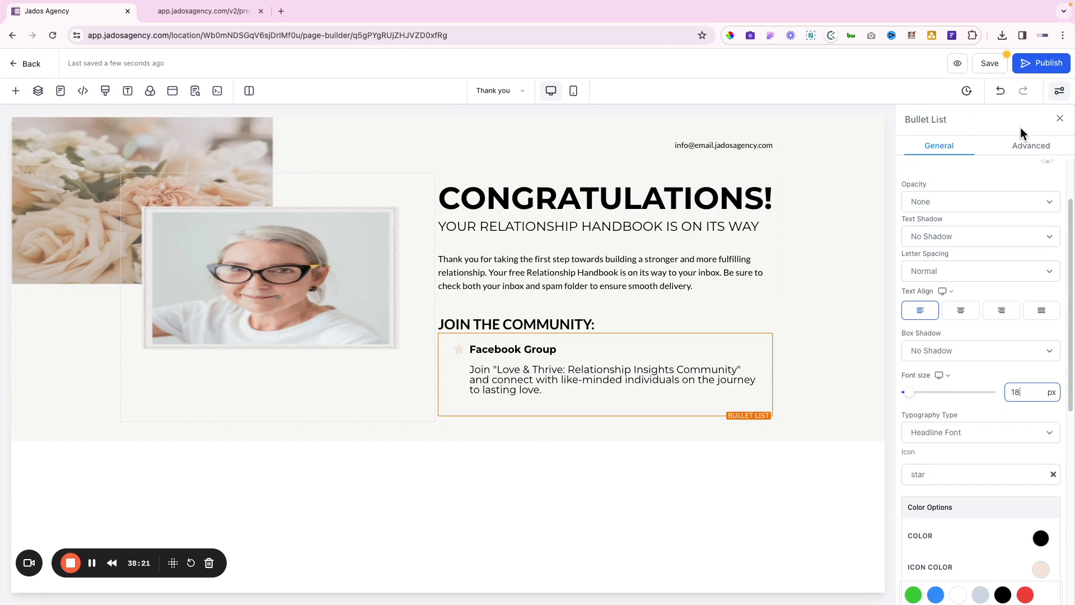
Set the bullet list line height to 1.5 in the Advanced settings
{"action": "left_click", "coordinate": [1029, 147]}
{"action": "left_click", "coordinate": [1035, 280]}
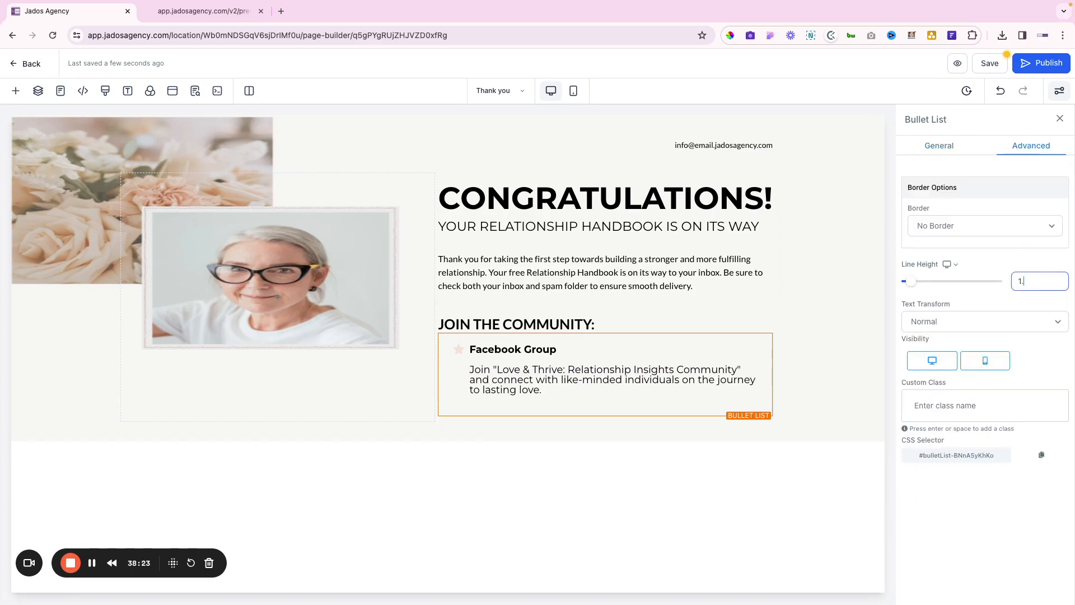
{"action": "type", "text": ".5"}
{"action": "left_click", "coordinate": [805, 311]}
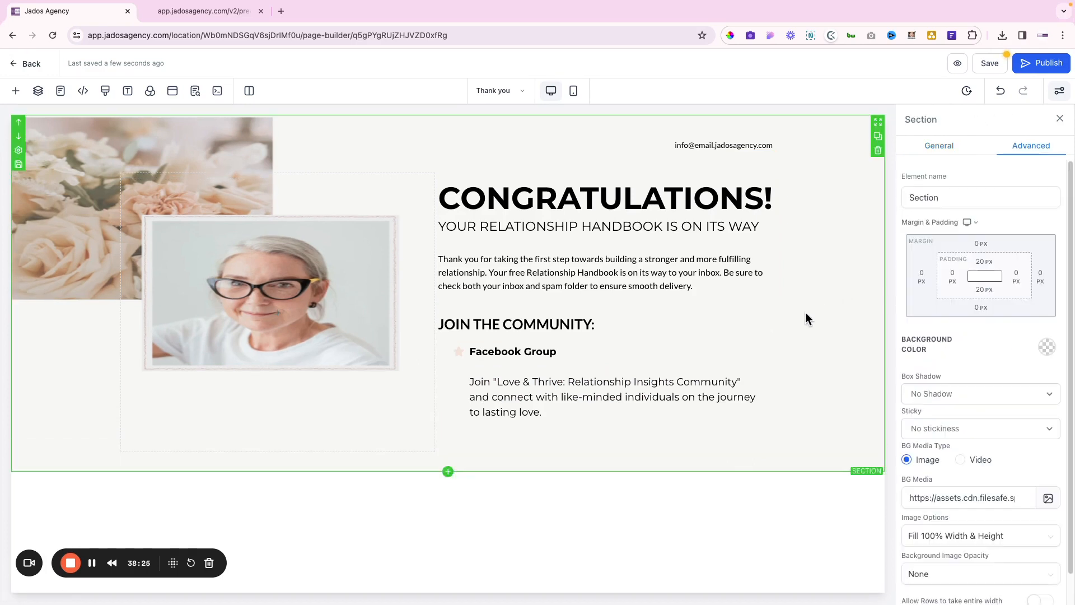
Compare the resized bullet text against the Figma description text
{"action": "left_click", "coordinate": [686, 383]}
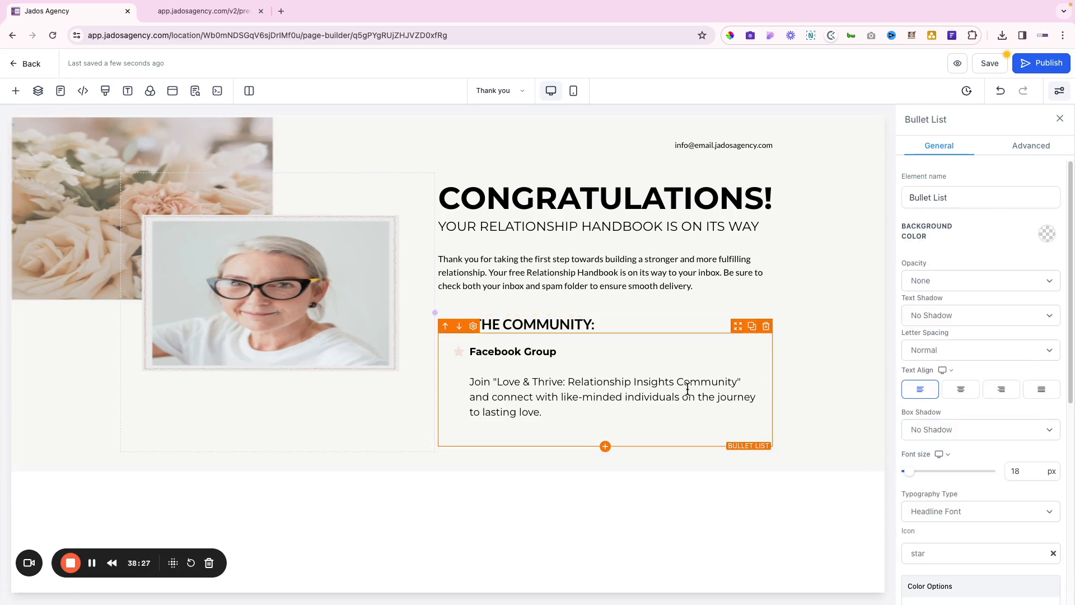
{"action": "triple_click", "coordinate": [687, 386]}
{"action": "left_click", "coordinate": [561, 371]}
{"action": "key", "text": "ctrl+Right"}
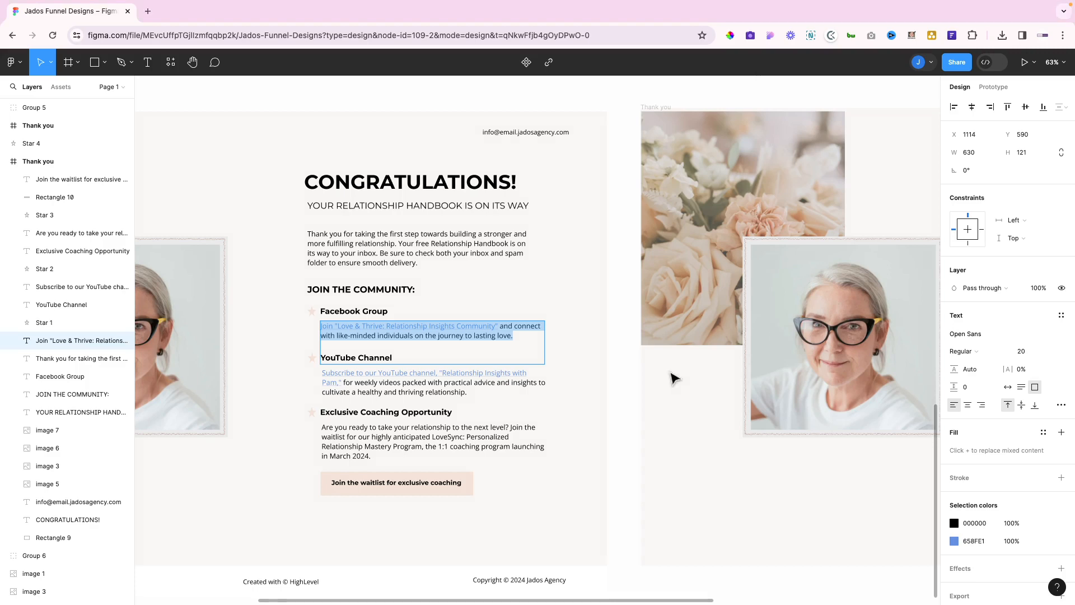
{"action": "key", "text": "Escape"}
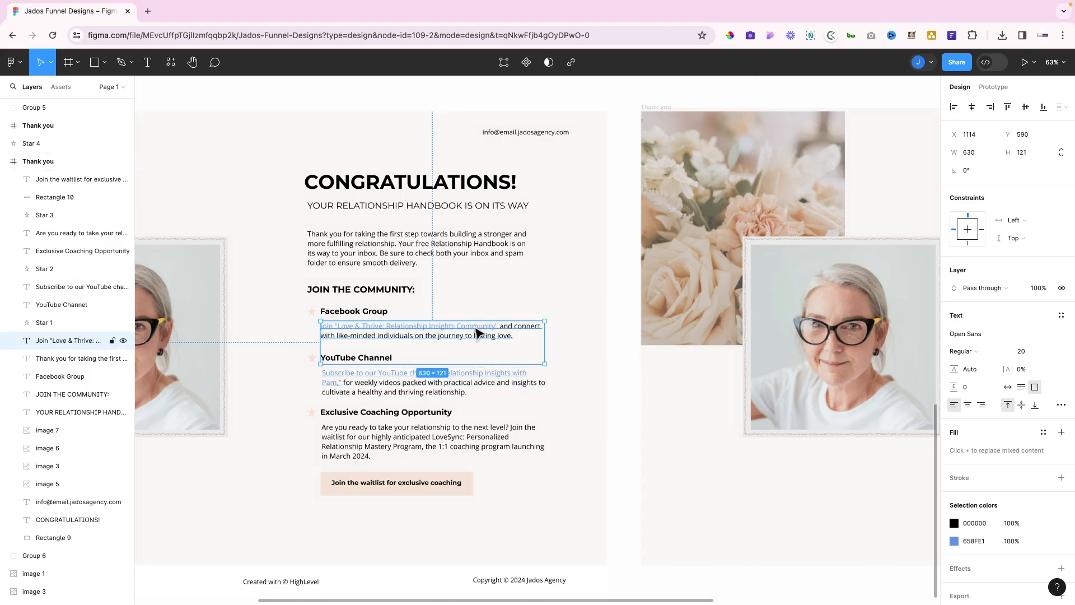
{"action": "key", "text": "Return"}
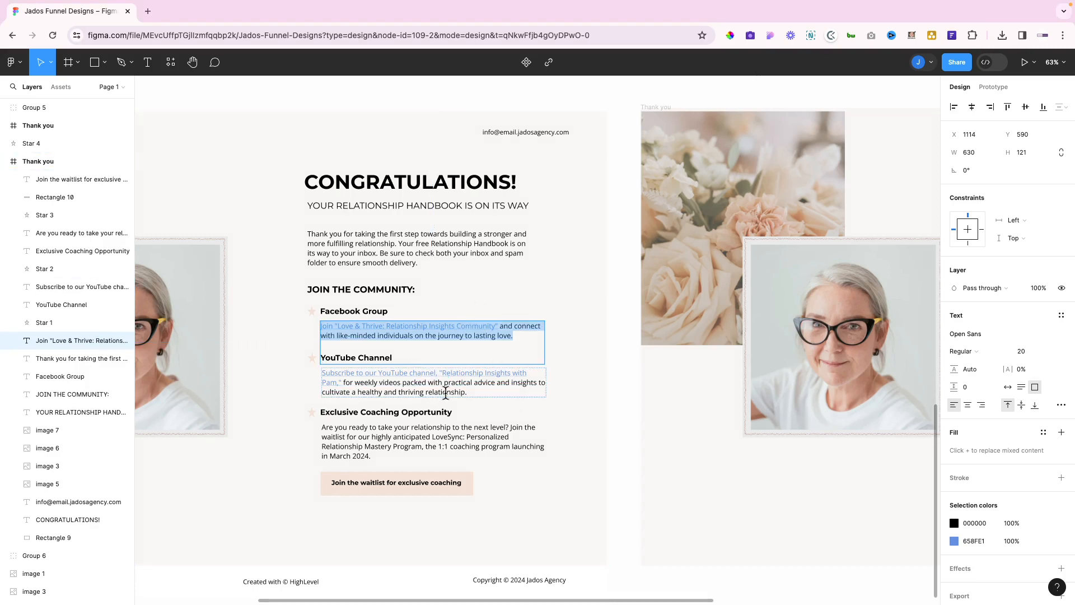
{"action": "key", "text": "ctrl+Left"}
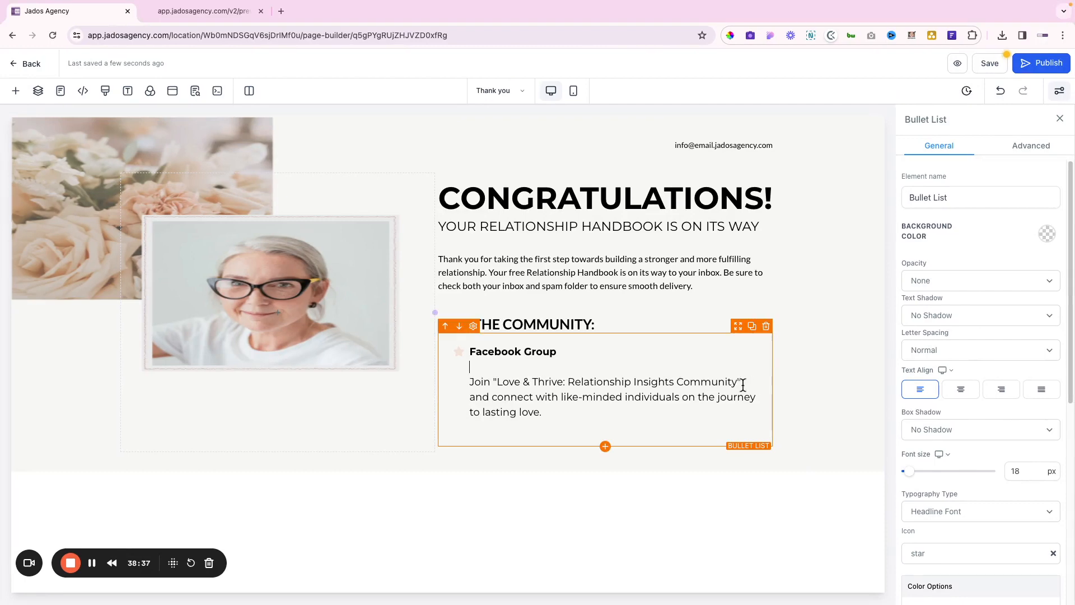
Link the Join "Love & Thrive: Relationship Insights Community" line to #
{"action": "left_click_drag", "start_coordinate": [743, 386], "coordinate": [471, 384]}
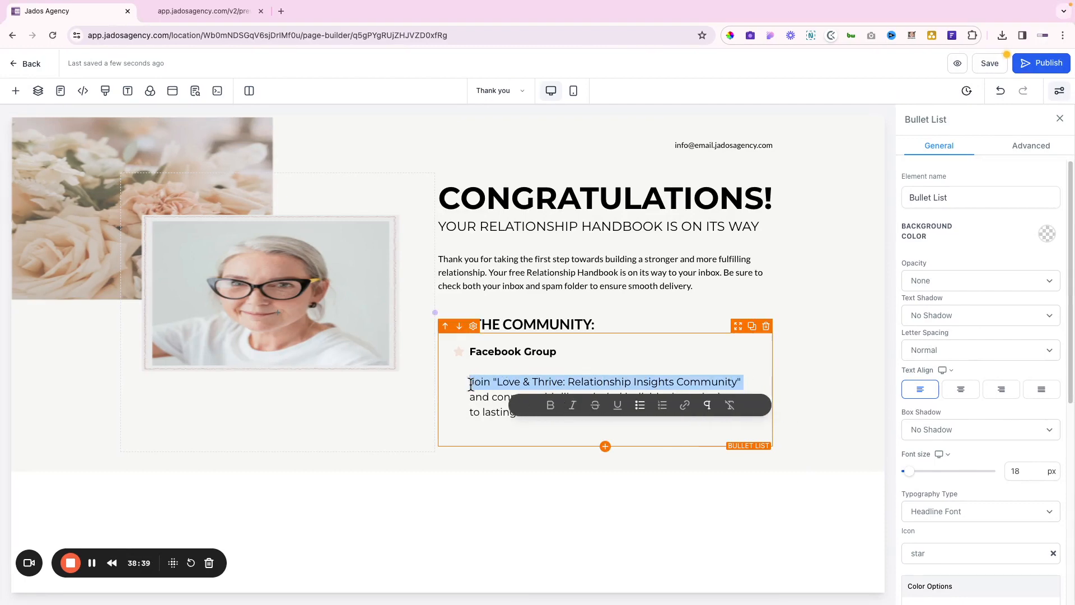
{"action": "left_click", "coordinate": [685, 405]}
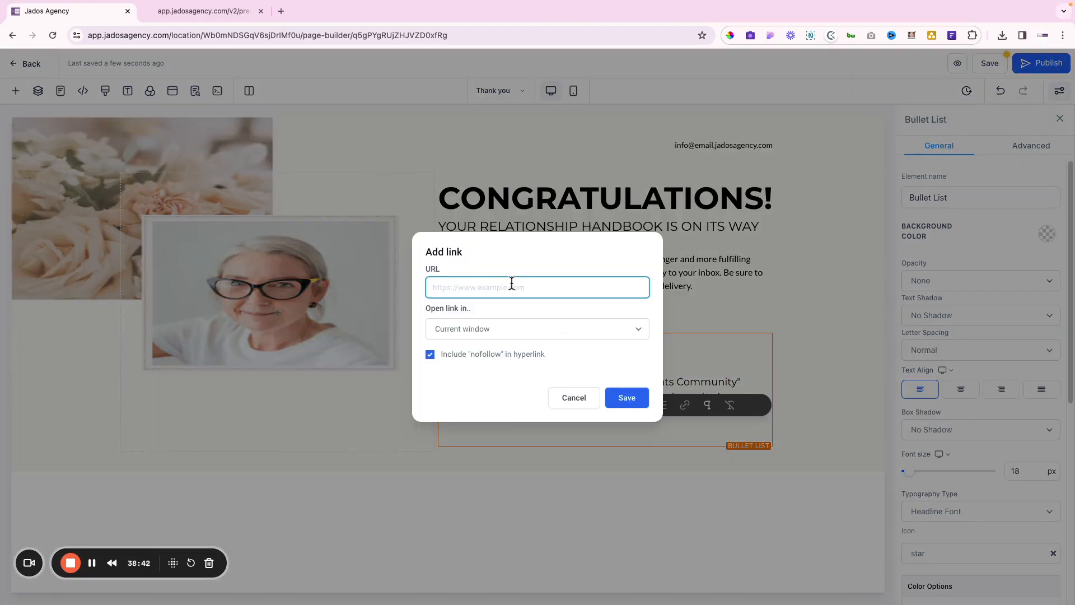
{"action": "type", "text": "#"}
{"action": "left_click", "coordinate": [638, 404]}
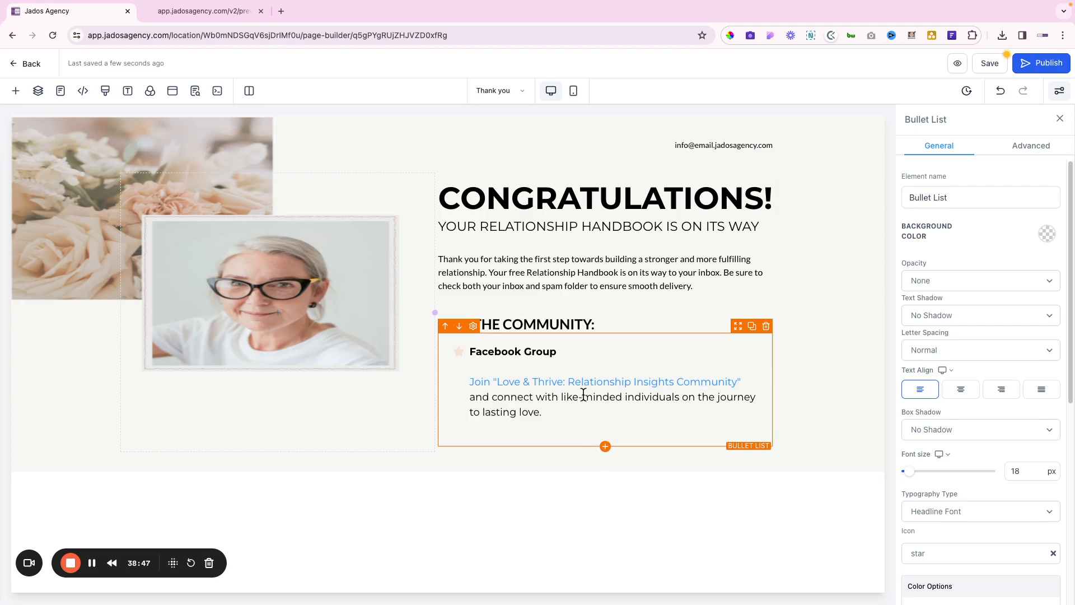
Put the caret on the new empty star bullet below the Facebook Group text
{"action": "left_click", "coordinate": [523, 399]}
{"action": "triple_click", "coordinate": [504, 349]}
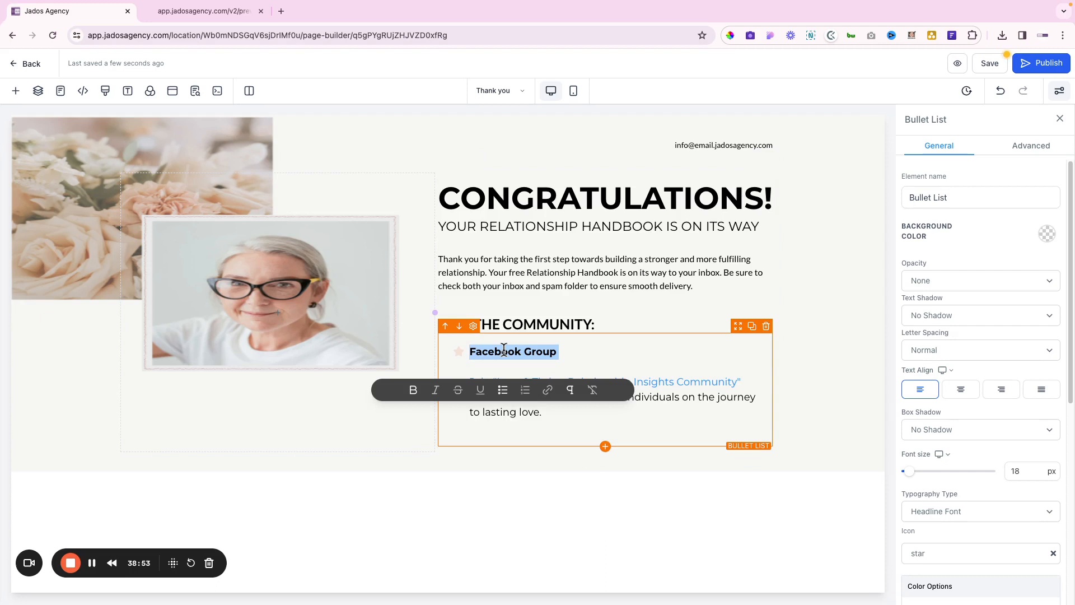
{"action": "left_click", "coordinate": [525, 447]}
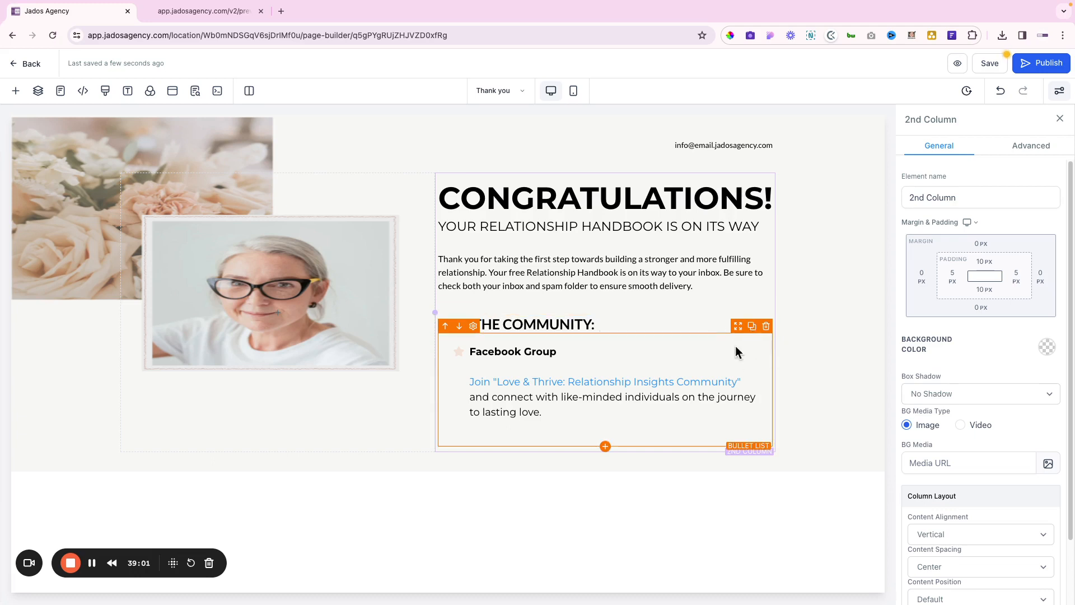
{"action": "left_click", "coordinate": [519, 427]}
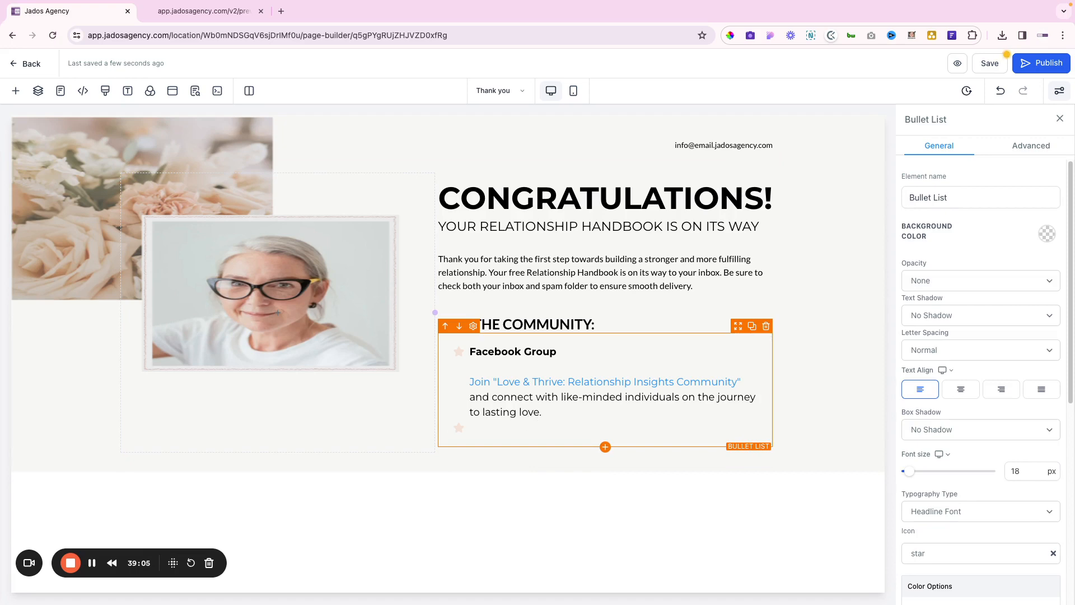
Add the YouTube Channel bullet with the Subscribe description pasted from Figma beneath it
{"action": "key", "text": "Return"}
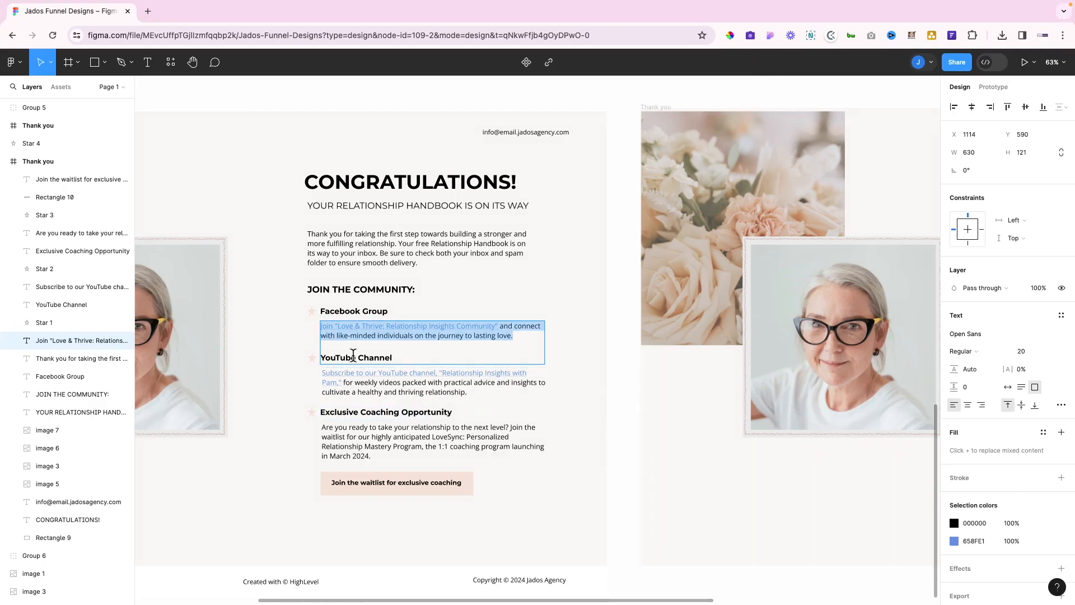
{"action": "left_click", "coordinate": [413, 353]}
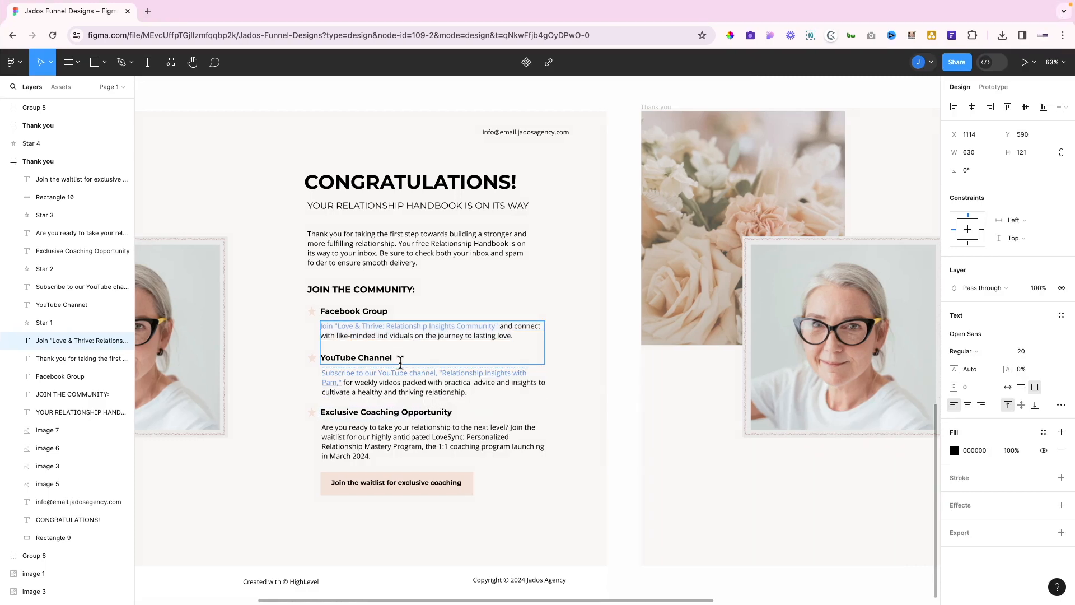
{"action": "left_click", "coordinate": [469, 392]}
{"action": "left_click_drag", "start_coordinate": [470, 392], "coordinate": [291, 369]}
{"action": "key", "text": "ctrl+c"}
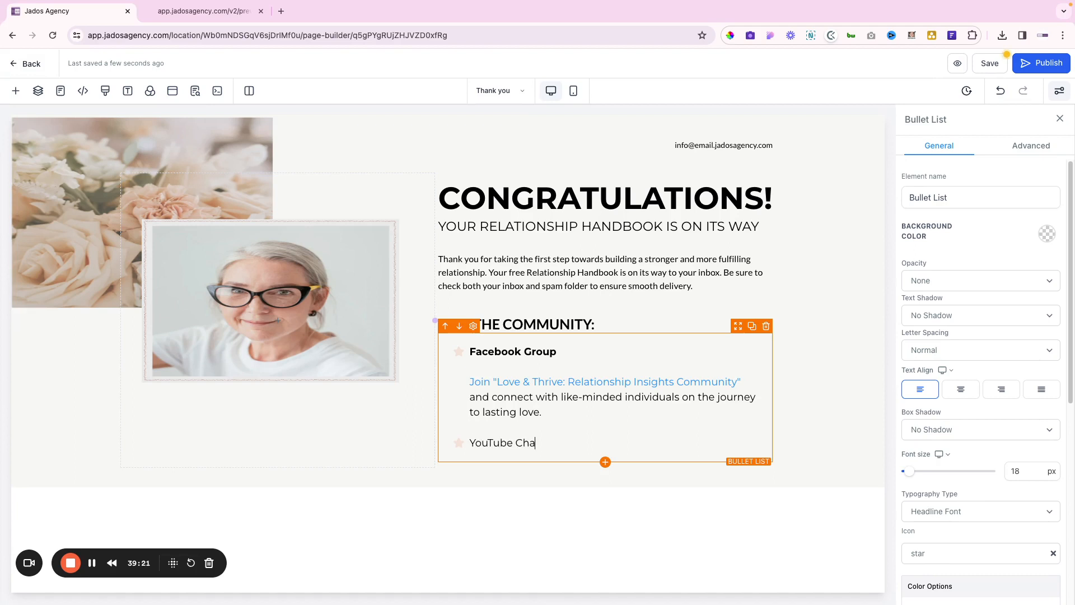
{"action": "key", "text": "Return"}
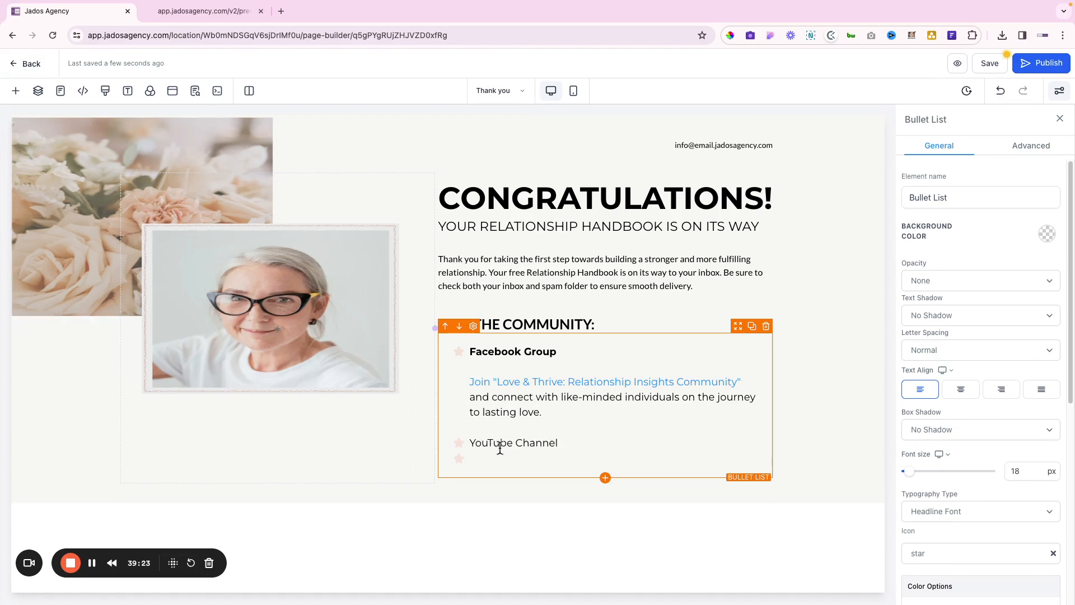
{"action": "left_click", "coordinate": [568, 446]}
{"action": "key", "text": "shift+Return"}
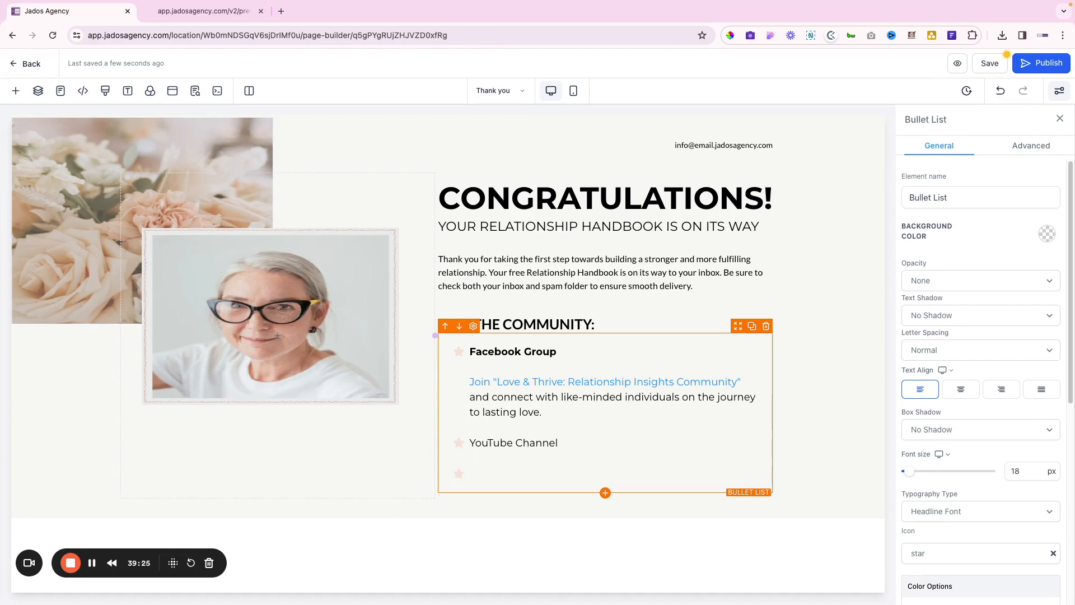
{"action": "key", "text": "ctrl+v"}
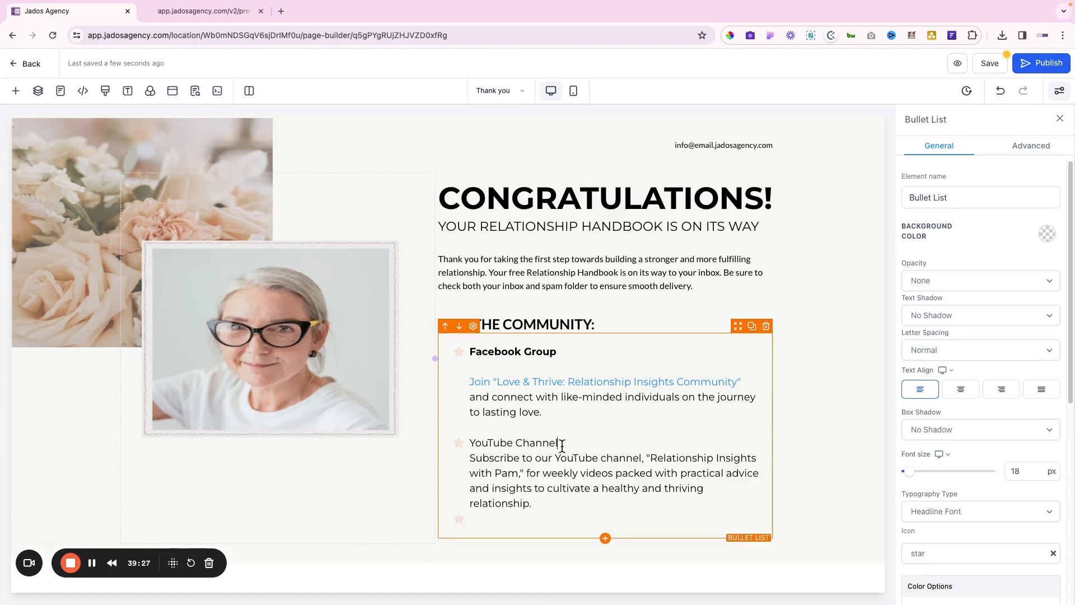
{"action": "key", "text": "shift+Return"}
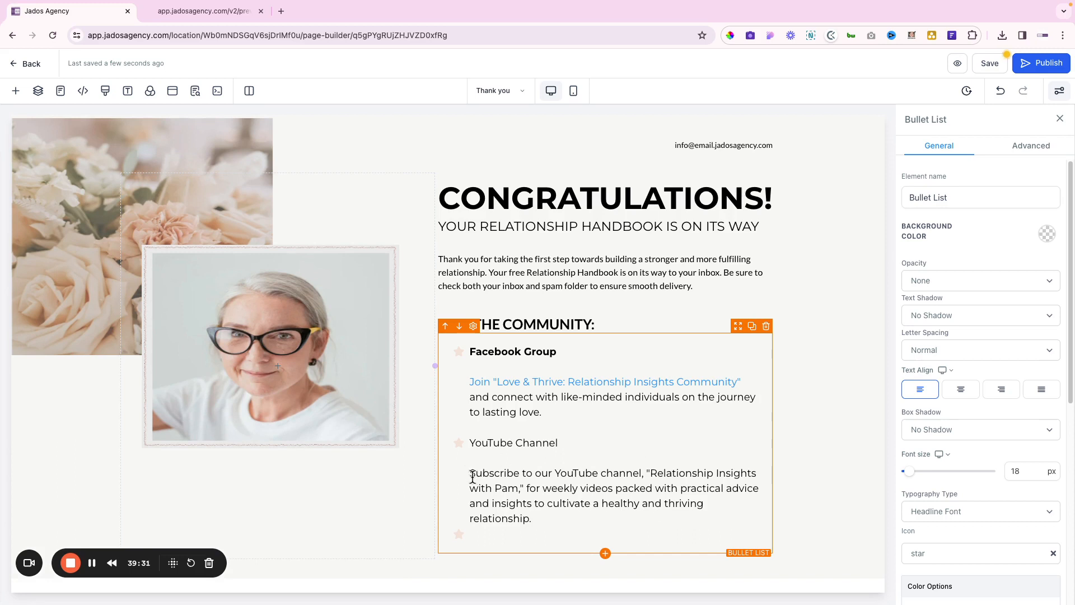
Link the "Subscribe to our YouTube channel" text to #
{"action": "left_click_drag", "start_coordinate": [473, 473], "coordinate": [526, 489]}
{"action": "left_click", "coordinate": [575, 512]}
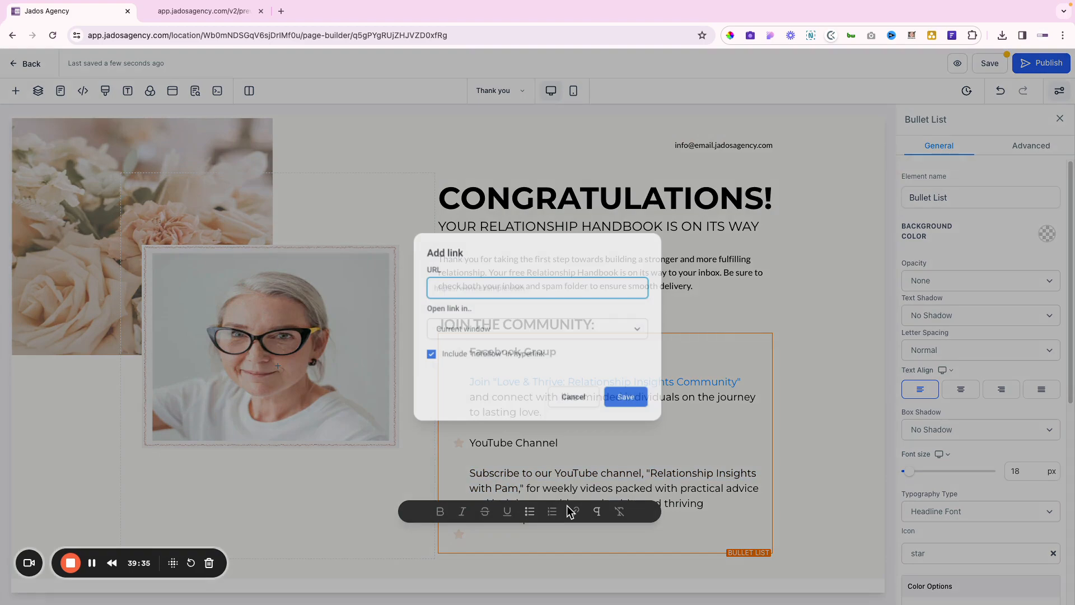
{"action": "type", "text": "#"}
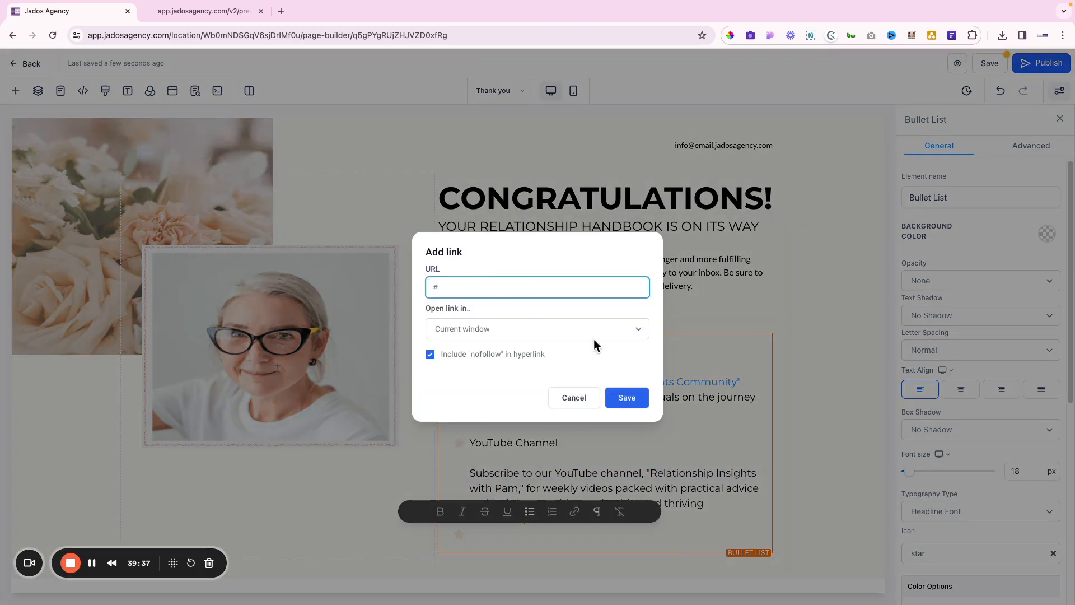
{"action": "left_click", "coordinate": [629, 402]}
Make the YouTube Channel heading bold
{"action": "left_click_drag", "start_coordinate": [562, 442], "coordinate": [469, 444]}
{"action": "left_click", "coordinate": [457, 467]}
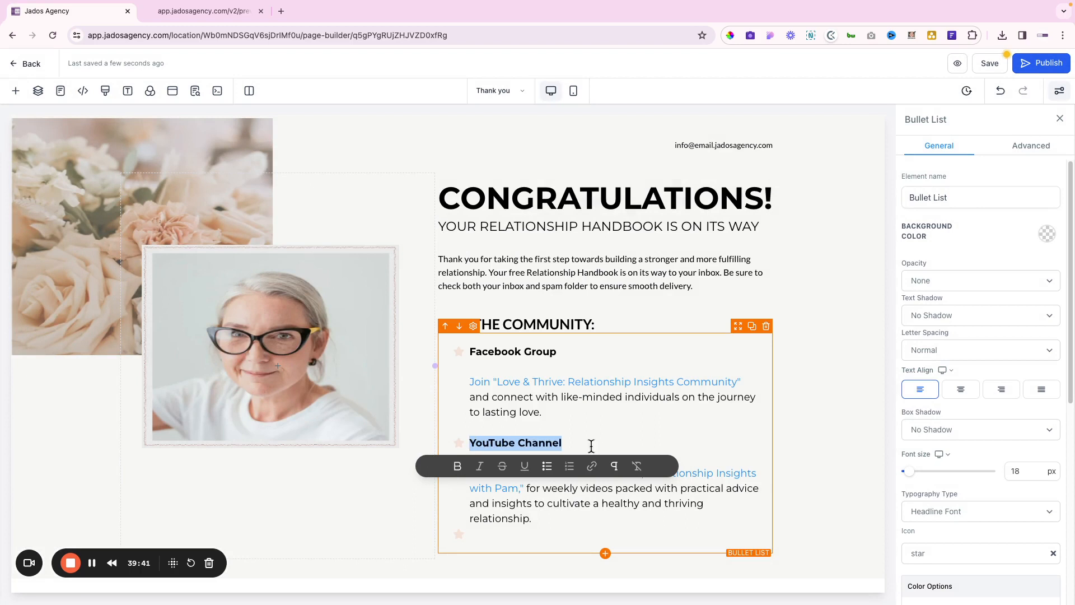
{"action": "left_click", "coordinate": [635, 410]}
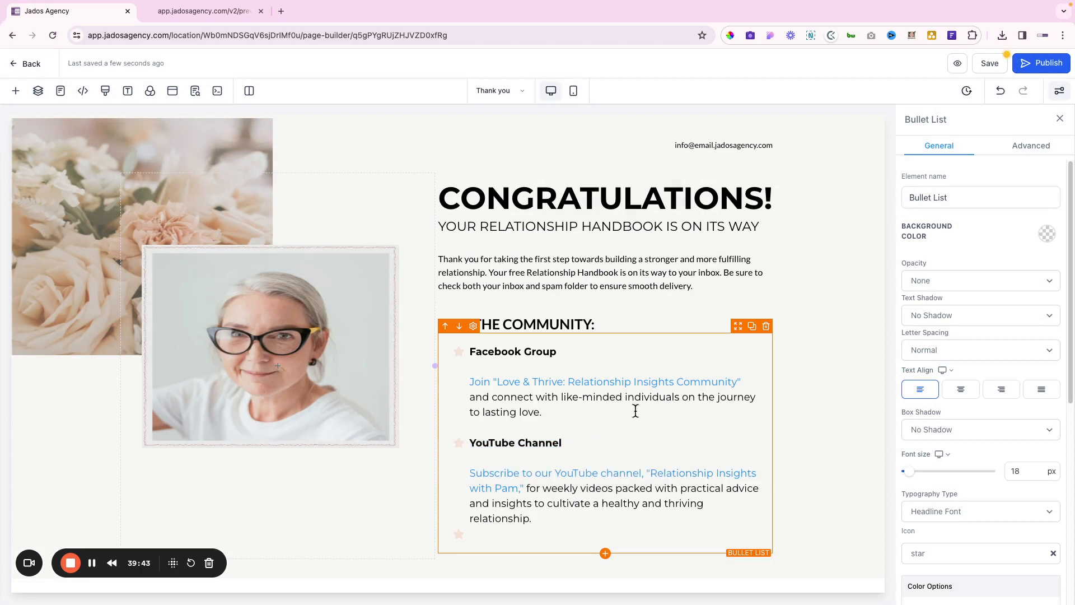
{"action": "left_click", "coordinate": [817, 297]}
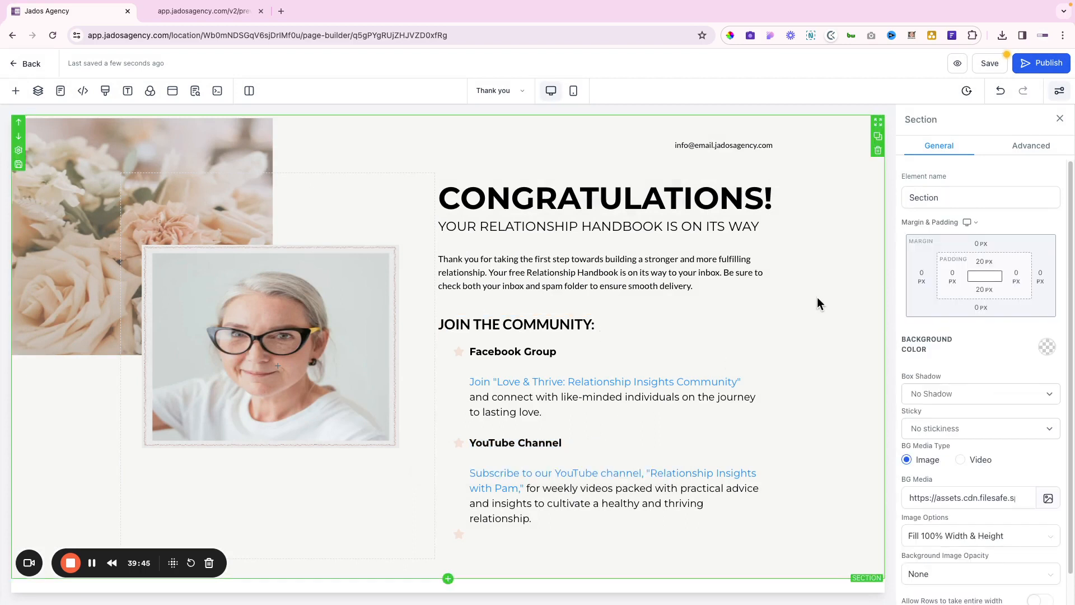
{"action": "key", "text": "ctrl+Right"}
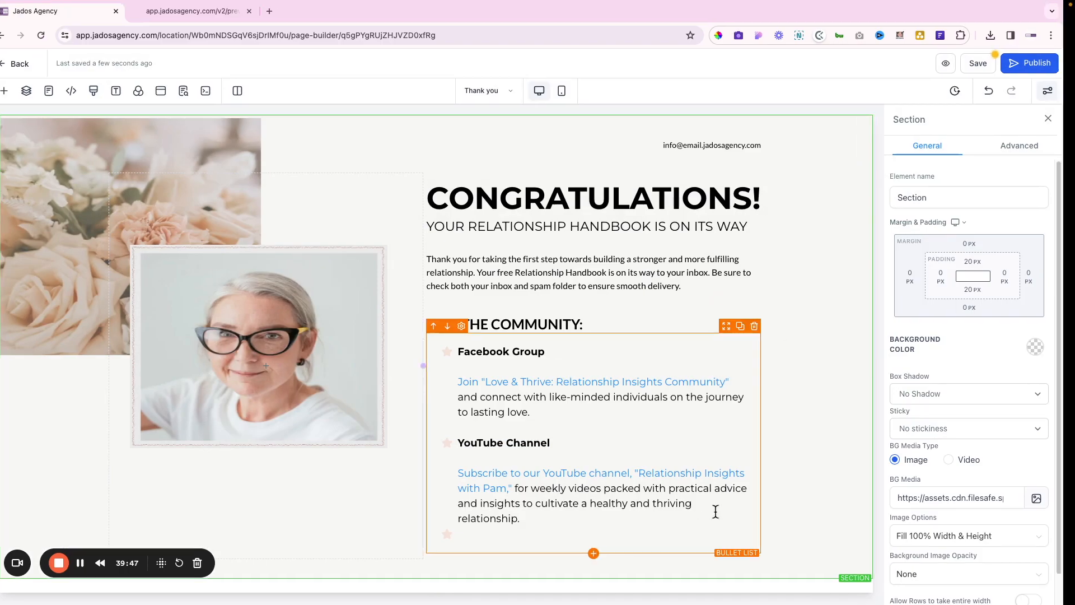
Paste the Exclusive Coaching Opportunity heading from Figma into the third bullet
{"action": "double_click", "coordinate": [545, 455]}
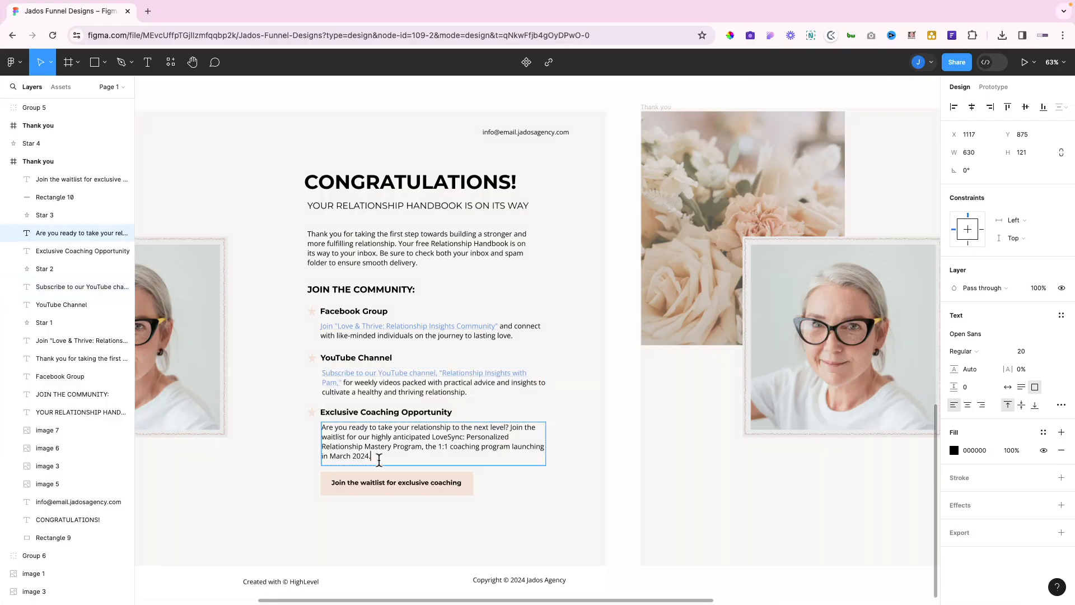
{"action": "left_click_drag", "start_coordinate": [545, 456], "coordinate": [323, 428]}
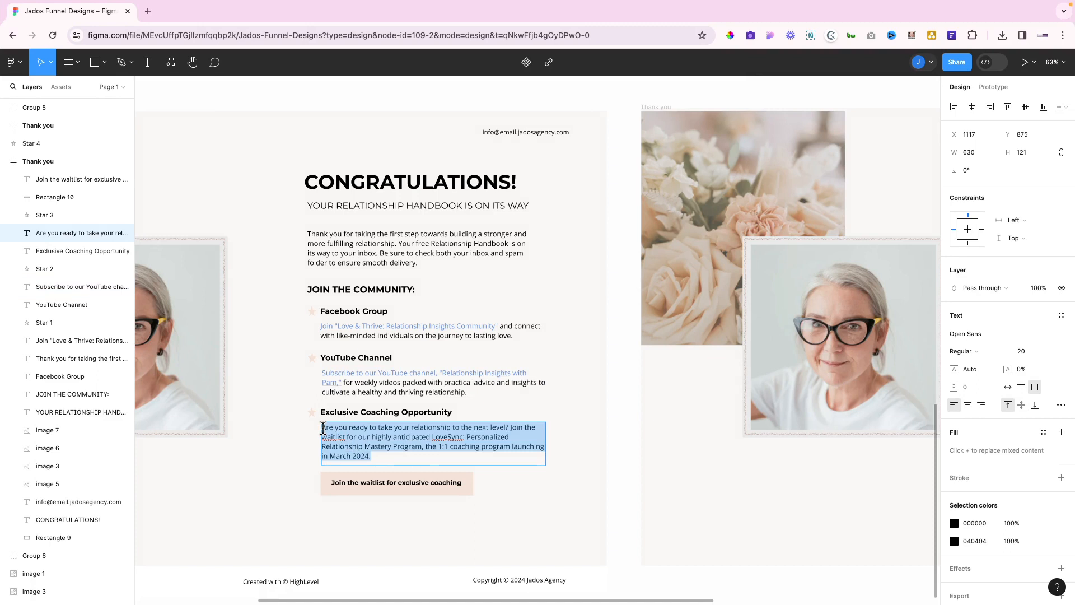
{"action": "double_click", "coordinate": [336, 413]}
{"action": "key", "text": "ctrl+c"}
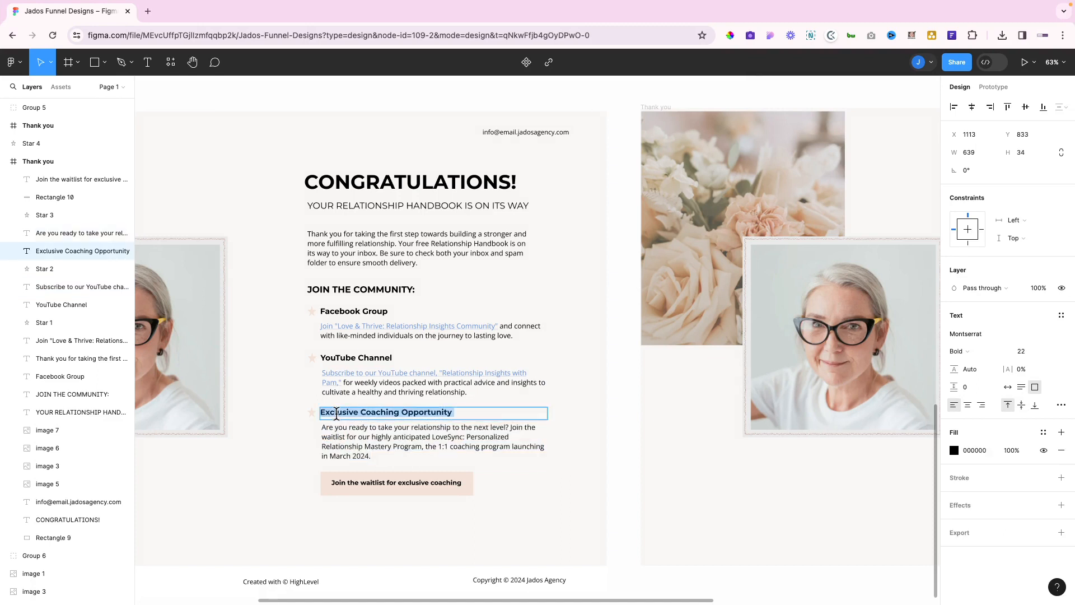
{"action": "key", "text": "ctrl+Left"}
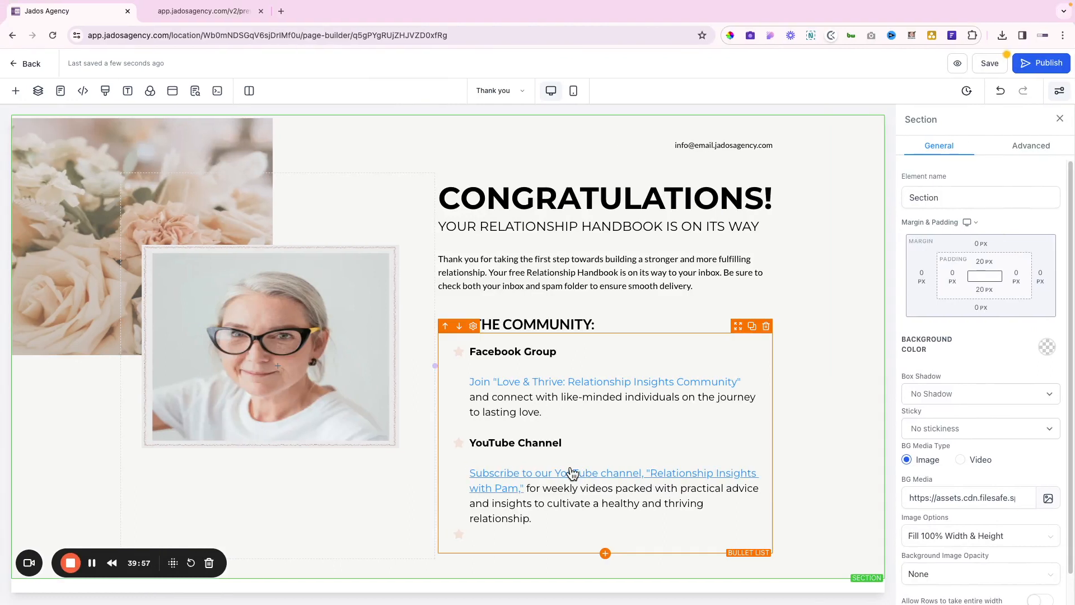
{"action": "double_click", "coordinate": [538, 518]}
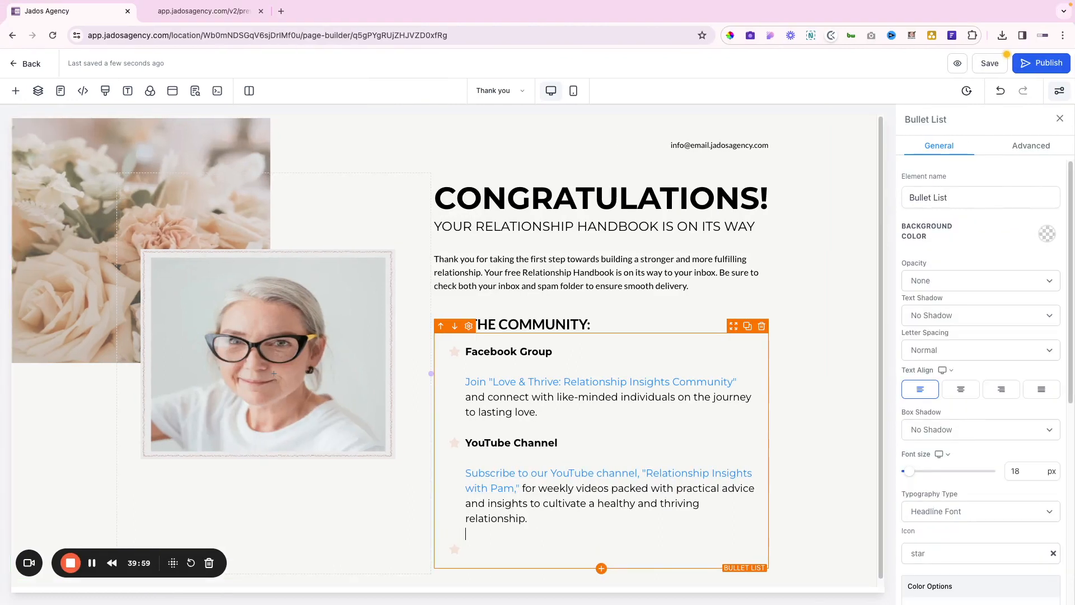
{"action": "key", "text": "ctrl+v"}
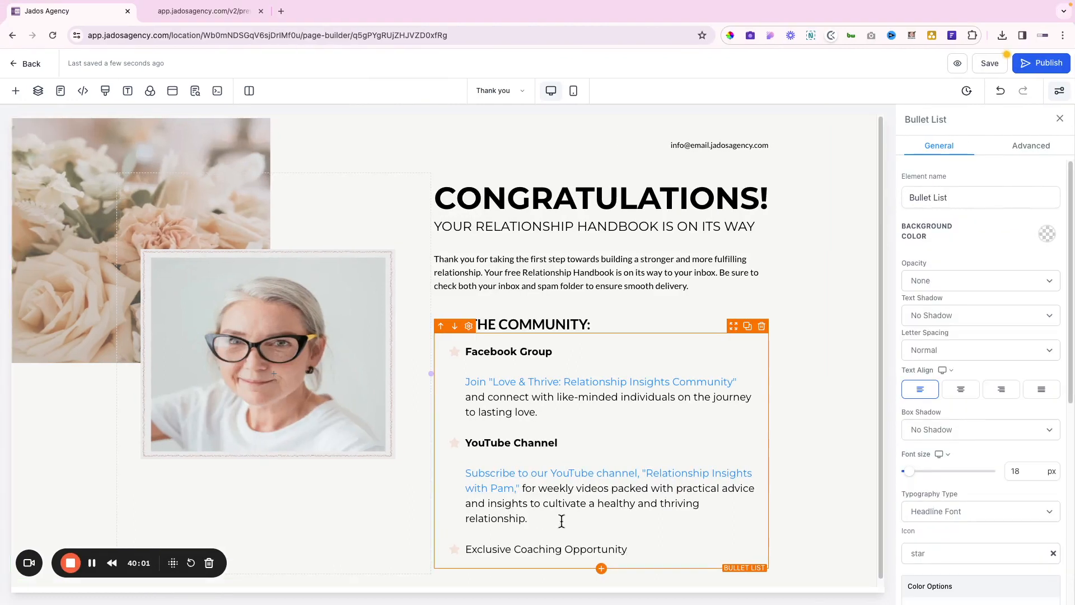
{"action": "key", "text": "Return"}
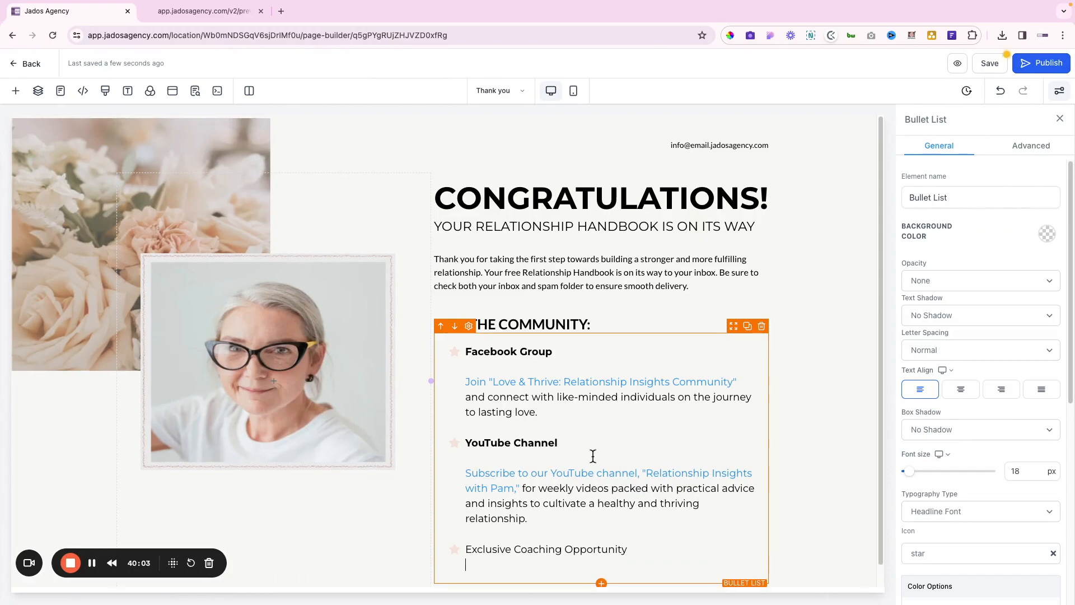
Paste the Figma "Are you ready" waitlist paragraph under the heading
{"action": "key", "text": "ctrl+Right"}
{"action": "left_click_drag", "start_coordinate": [375, 455], "coordinate": [328, 423]}
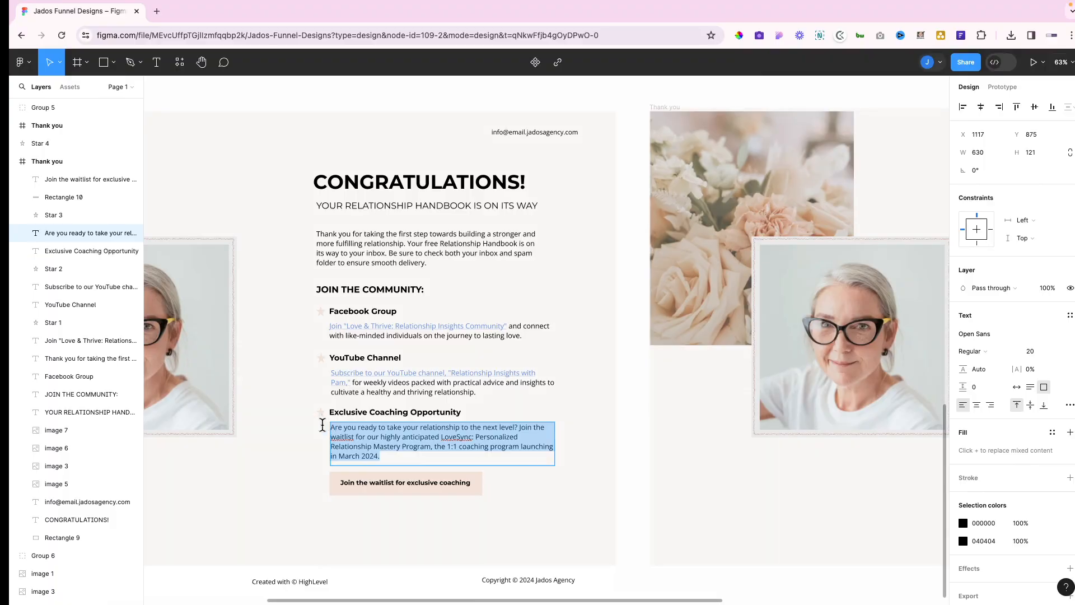
{"action": "key", "text": "ctrl+Left"}
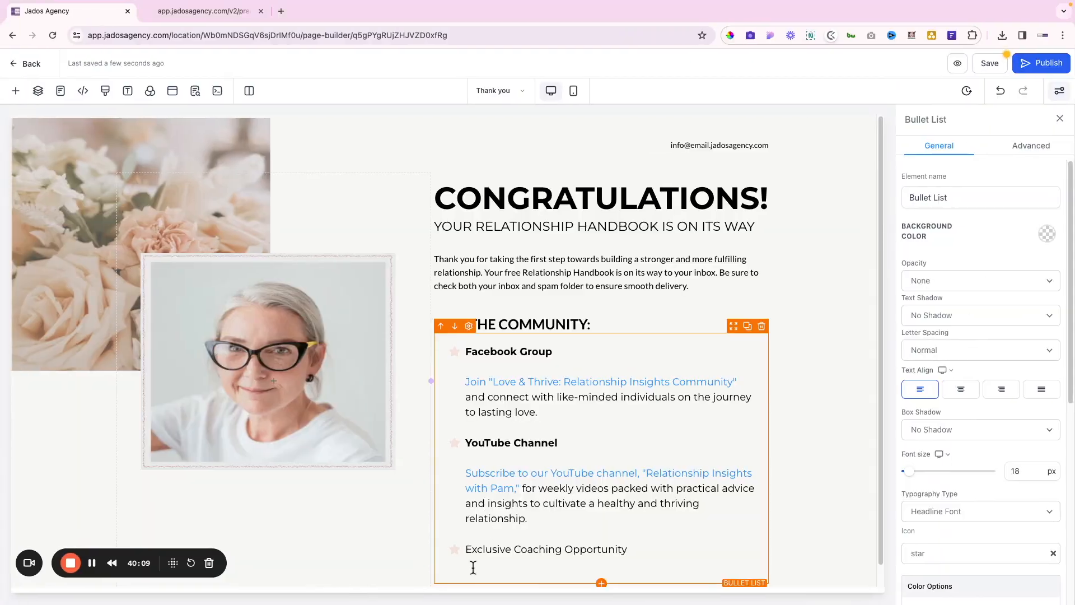
{"action": "type", "text": "Are you ready to take your relationship to the next level? Join the waitlist for our highly anticipated LoveSync: Personalized Relationship Mastery Program, the 1:1 coaching program launching in March 2024."}
Bold the Exclusive Coaching Opportunity heading and add a blank line below it
{"action": "triple_click", "coordinate": [523, 517]}
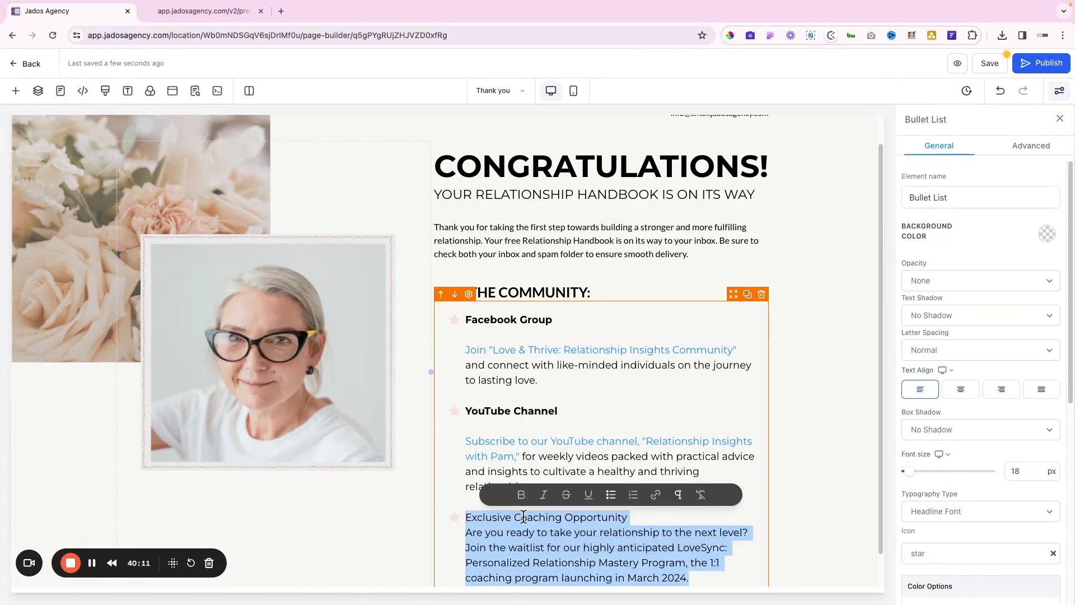
{"action": "left_click", "coordinate": [523, 516]}
{"action": "left_click_drag", "start_coordinate": [630, 516], "coordinate": [467, 514]}
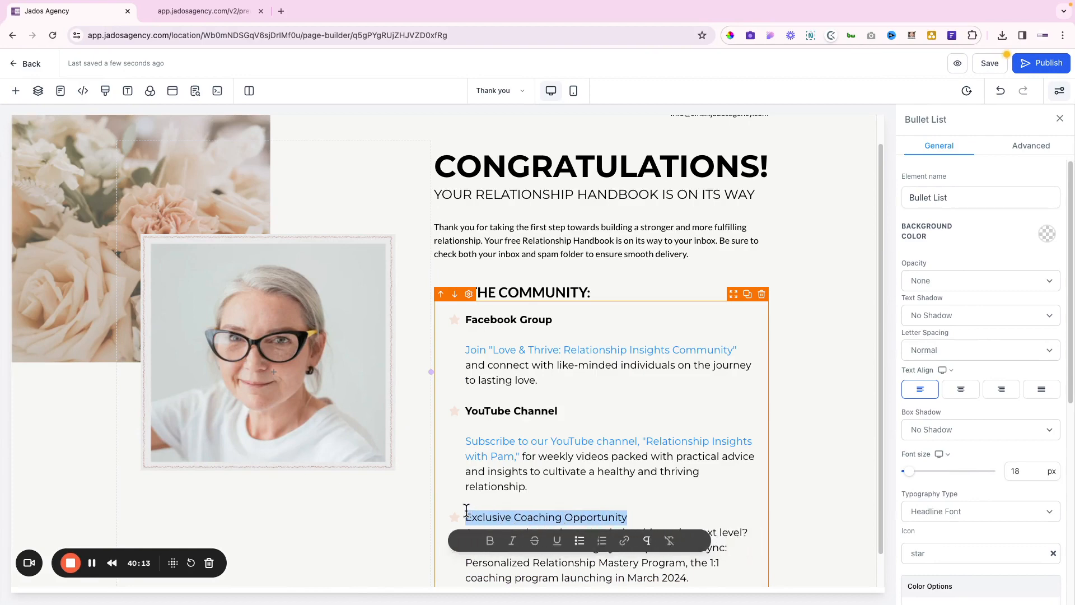
{"action": "key", "text": "ctrl+b"}
{"action": "left_click", "coordinate": [560, 487]}
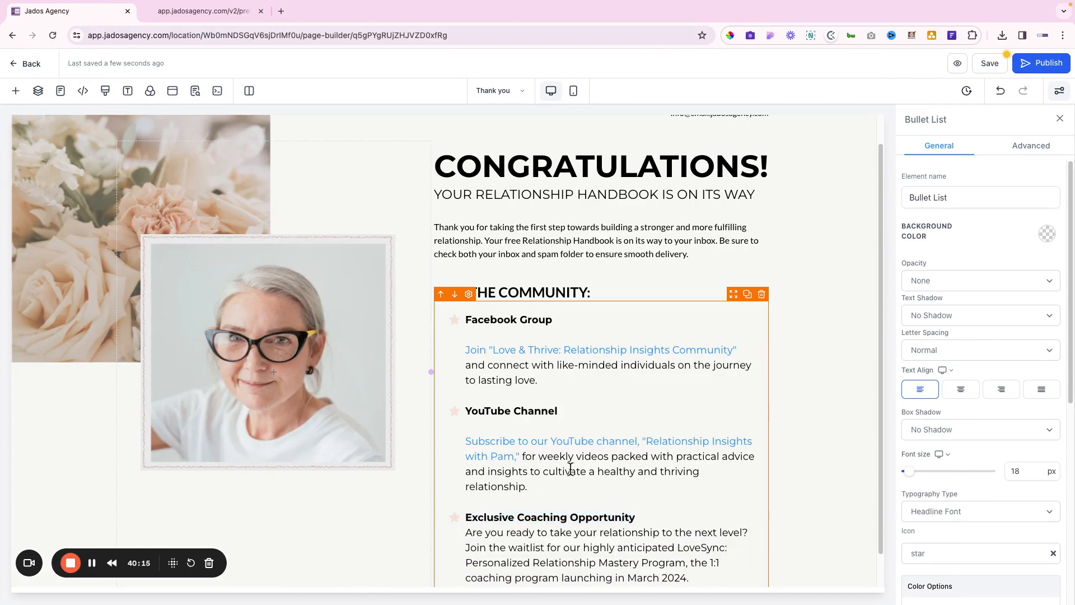
{"action": "scroll", "coordinate": [607, 466], "scroll_direction": "down", "scroll_amount": 1}
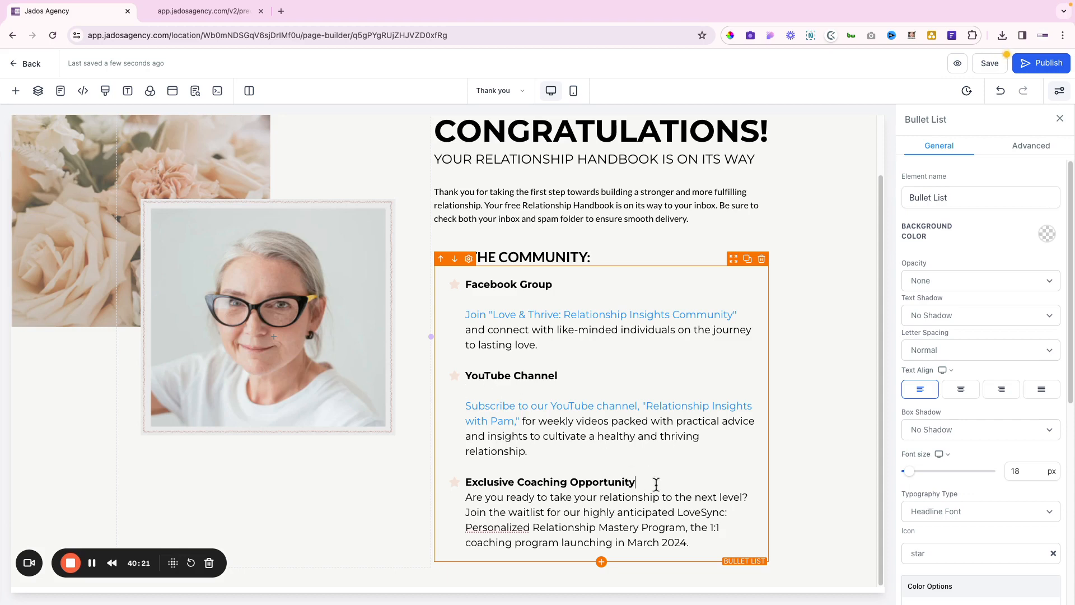
{"action": "key", "text": "Return"}
{"action": "scroll", "coordinate": [579, 371], "scroll_direction": "down", "scroll_amount": 1}
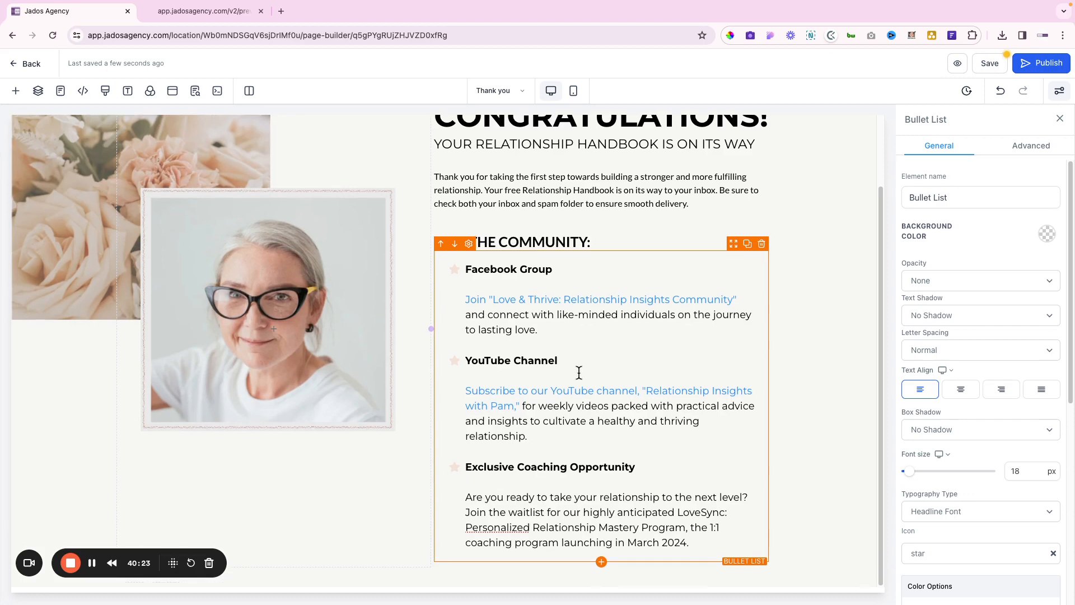
{"action": "scroll", "coordinate": [540, 396], "scroll_direction": "up", "scroll_amount": 1}
{"action": "scroll", "coordinate": [540, 396], "scroll_direction": "up", "scroll_amount": 2}
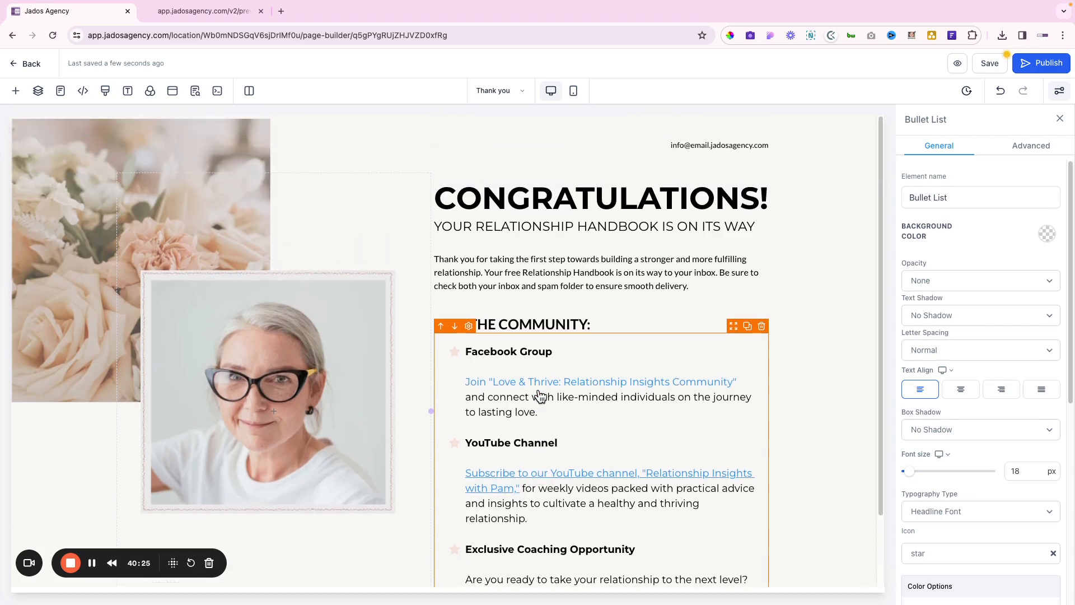
{"action": "scroll", "coordinate": [540, 396], "scroll_direction": "down", "scroll_amount": 3}
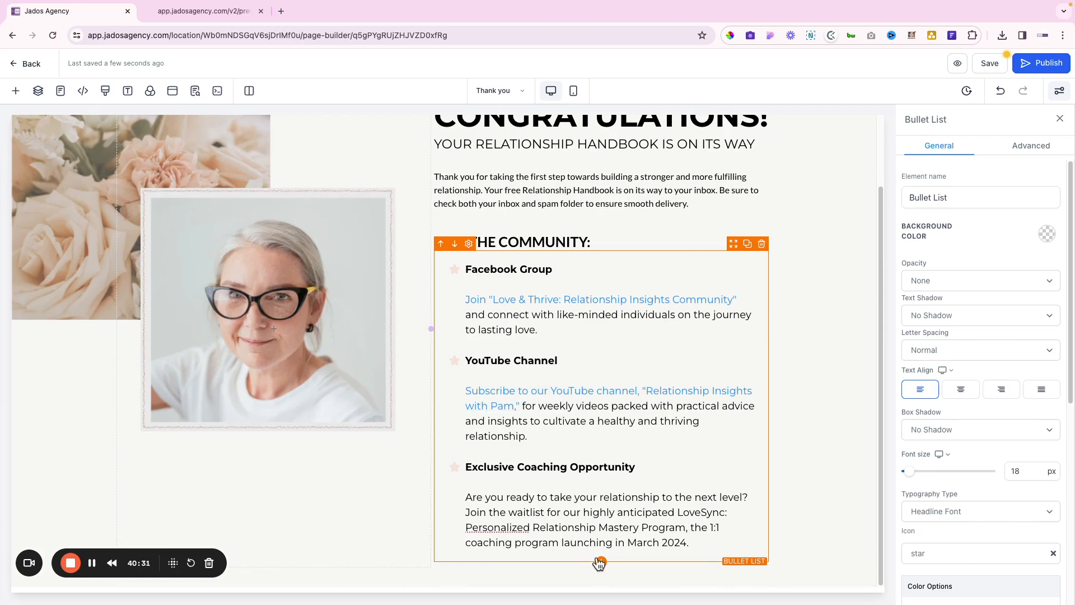
Copy the waitlist button's label text from the Figma design
{"action": "scroll", "coordinate": [592, 456], "scroll_direction": "up", "scroll_amount": 1}
{"action": "scroll", "coordinate": [592, 457], "scroll_direction": "up", "scroll_amount": 3}
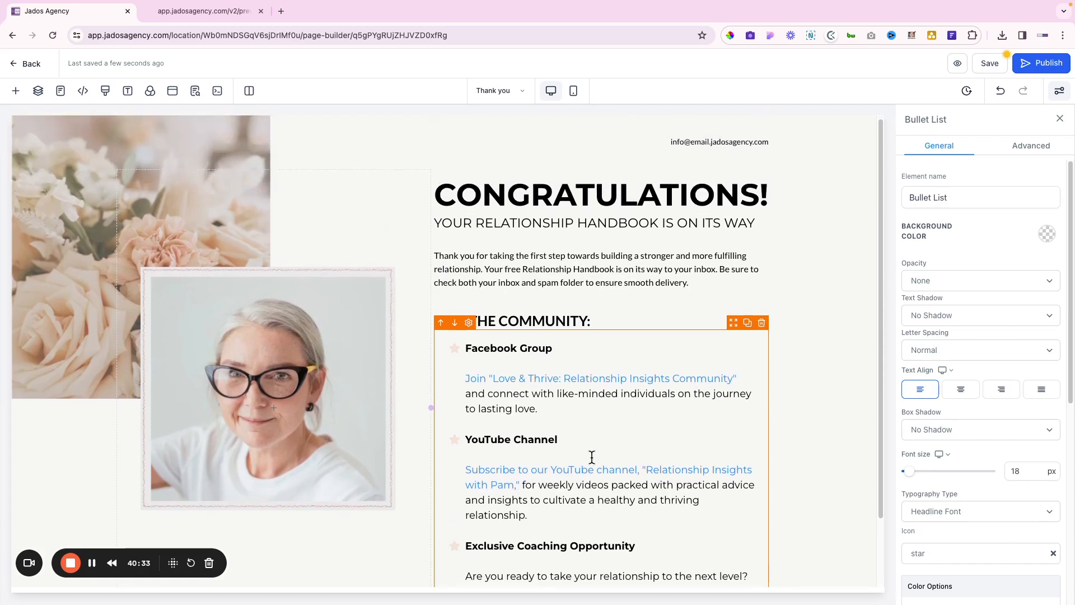
{"action": "scroll", "coordinate": [592, 457], "scroll_direction": "down", "scroll_amount": 3}
{"action": "key", "text": "ctrl+Right"}
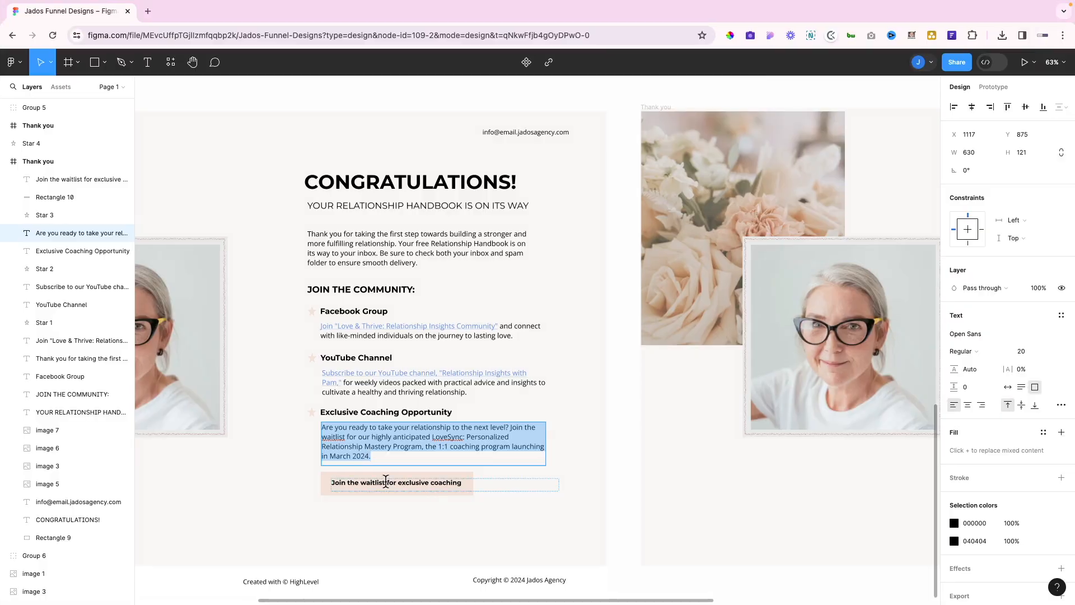
{"action": "double_click", "coordinate": [385, 483]}
{"action": "key", "text": "ctrl+c"}
{"action": "key", "text": "ctrl+Left"}
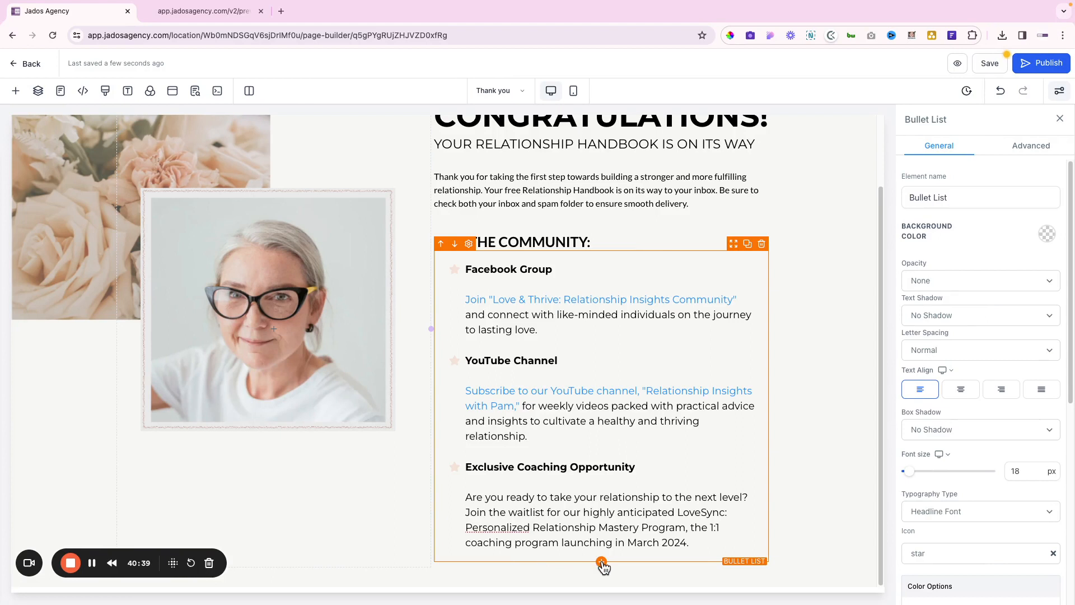
Change the bullet list's bottom padding from 20 to 0 px
{"action": "scroll", "coordinate": [935, 398], "scroll_direction": "down", "scroll_amount": 6}
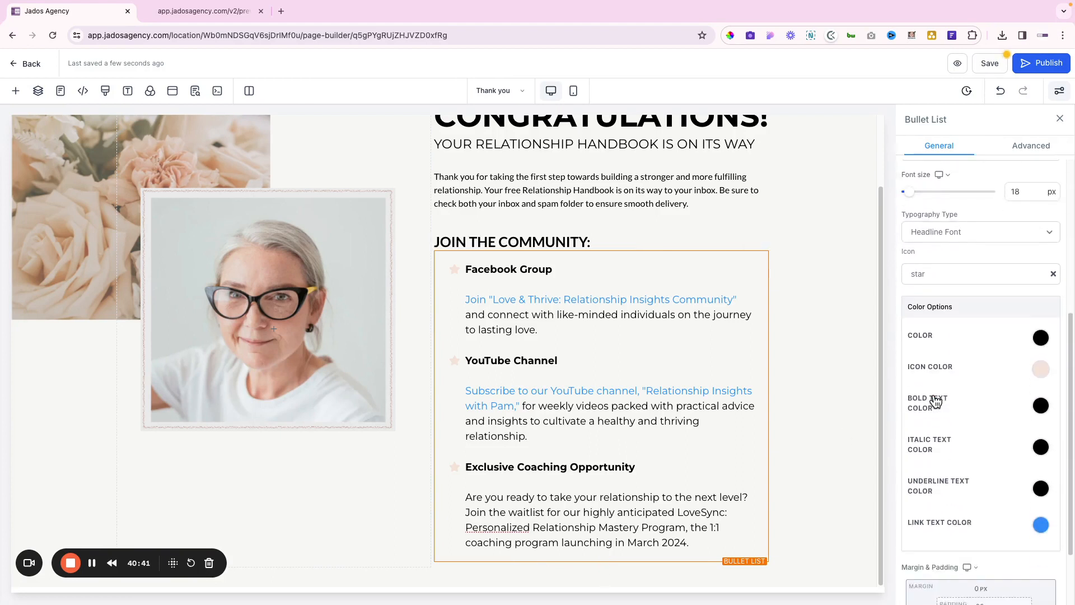
{"action": "left_click", "coordinate": [981, 539]}
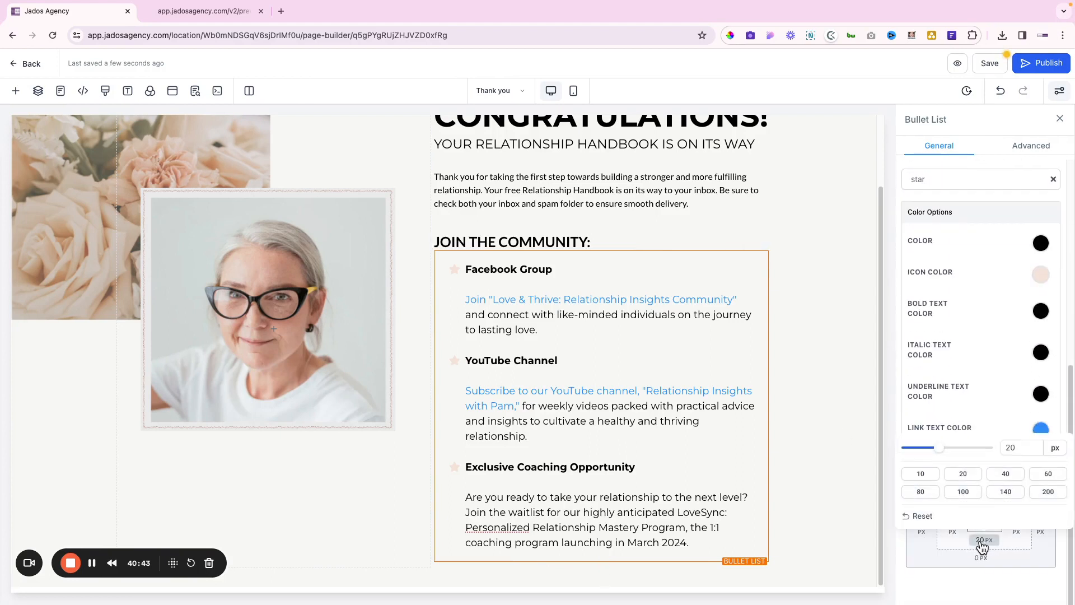
{"action": "left_click", "coordinate": [1023, 449]}
{"action": "left_click_drag", "start_coordinate": [1011, 449], "coordinate": [951, 451]}
{"action": "key", "text": "BackSpace"}
{"action": "left_click", "coordinate": [806, 525]}
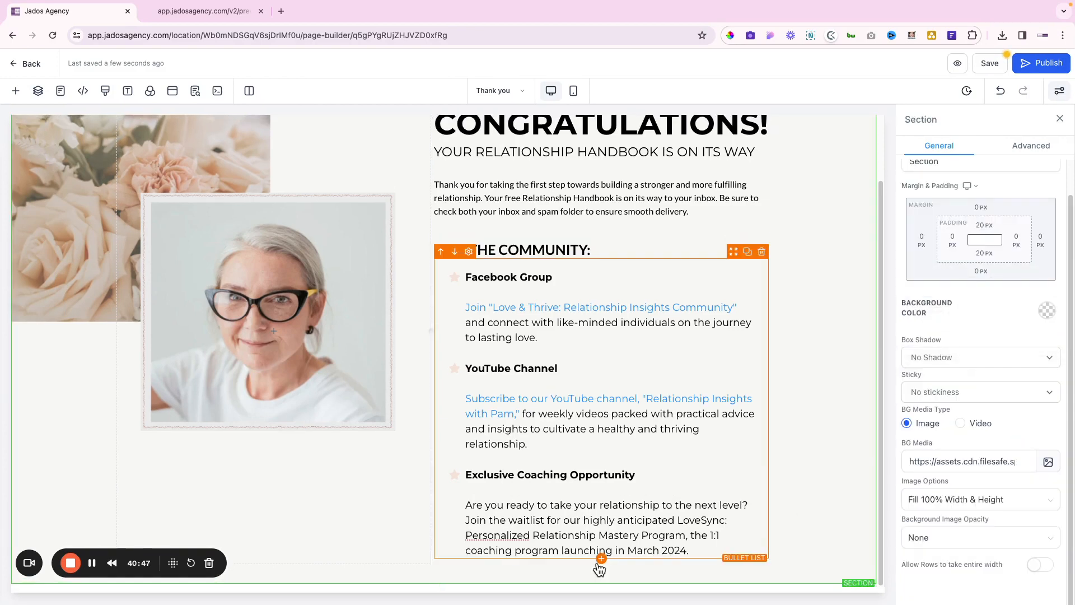
Add a button element below the coaching paragraph
{"action": "left_click", "coordinate": [601, 558]}
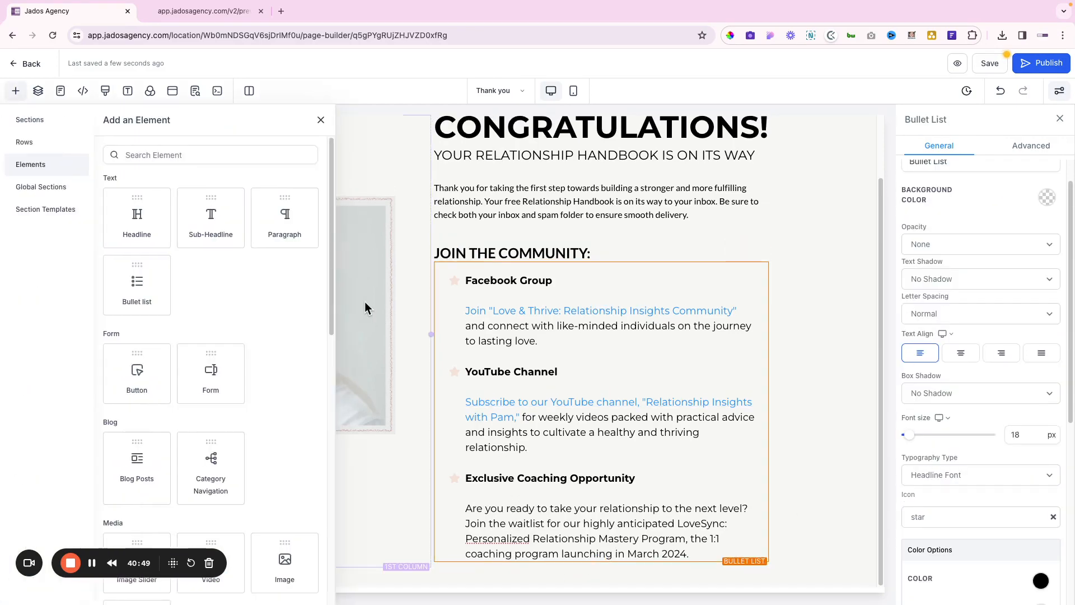
{"action": "scroll", "coordinate": [234, 303], "scroll_direction": "down", "scroll_amount": 2}
{"action": "left_click_drag", "start_coordinate": [137, 266], "coordinate": [555, 571]}
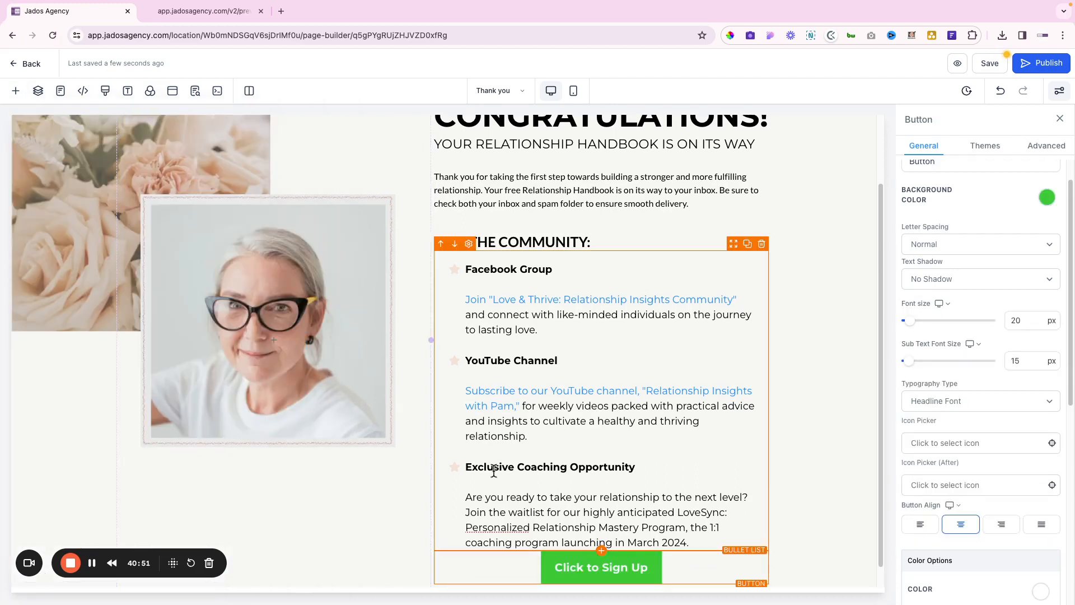
{"action": "scroll", "coordinate": [556, 571], "scroll_direction": "down", "scroll_amount": 1}
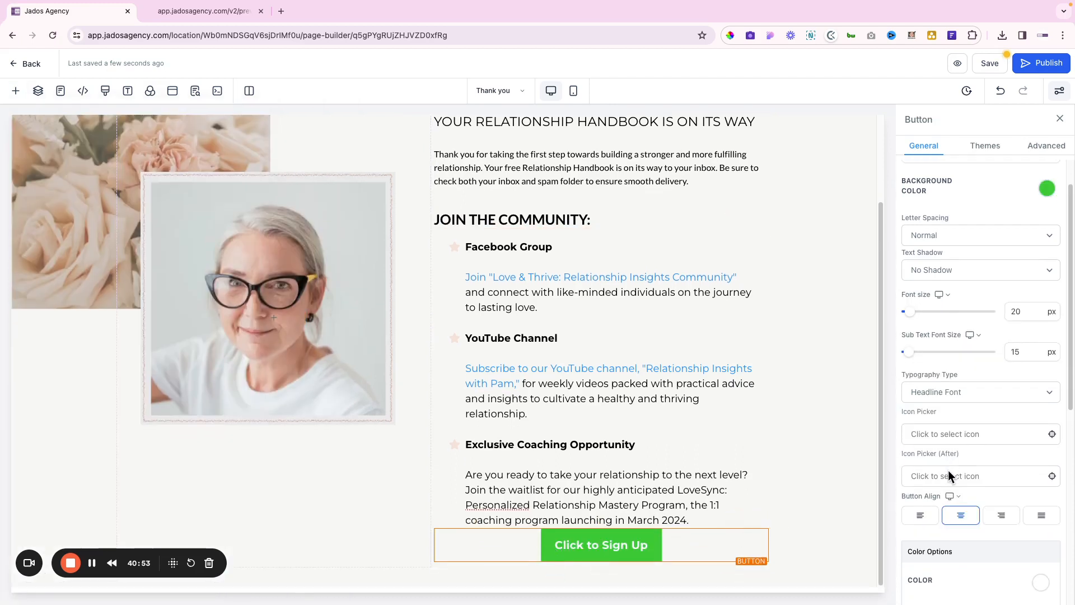
{"action": "scroll", "coordinate": [948, 469], "scroll_direction": "down", "scroll_amount": 2}
{"action": "scroll", "coordinate": [949, 469], "scroll_direction": "up", "scroll_amount": 3}
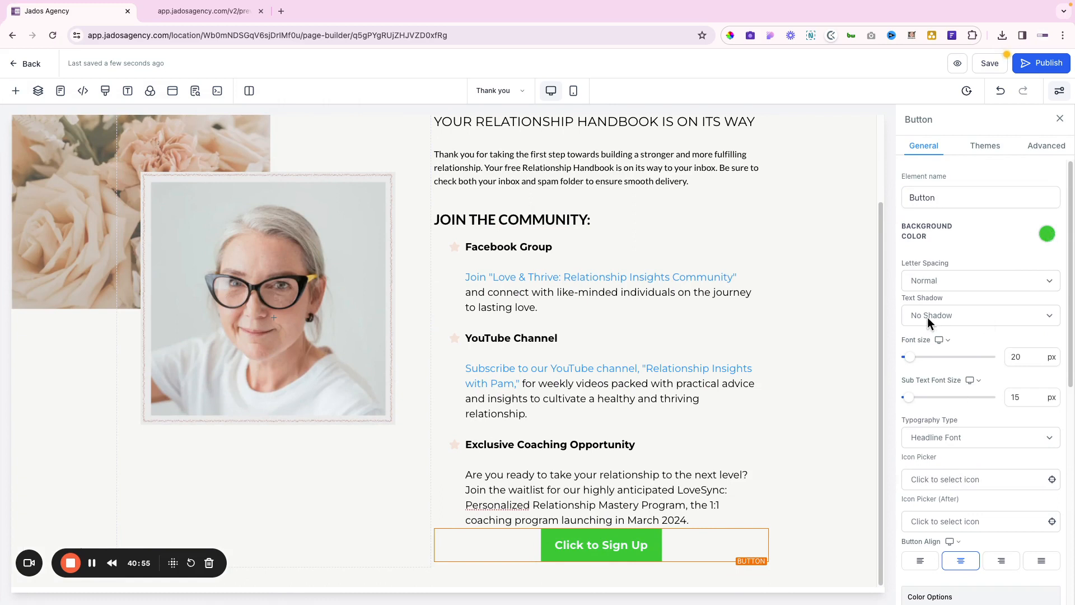
{"action": "scroll", "coordinate": [927, 317], "scroll_direction": "down", "scroll_amount": 2}
{"action": "scroll", "coordinate": [927, 317], "scroll_direction": "down", "scroll_amount": 5}
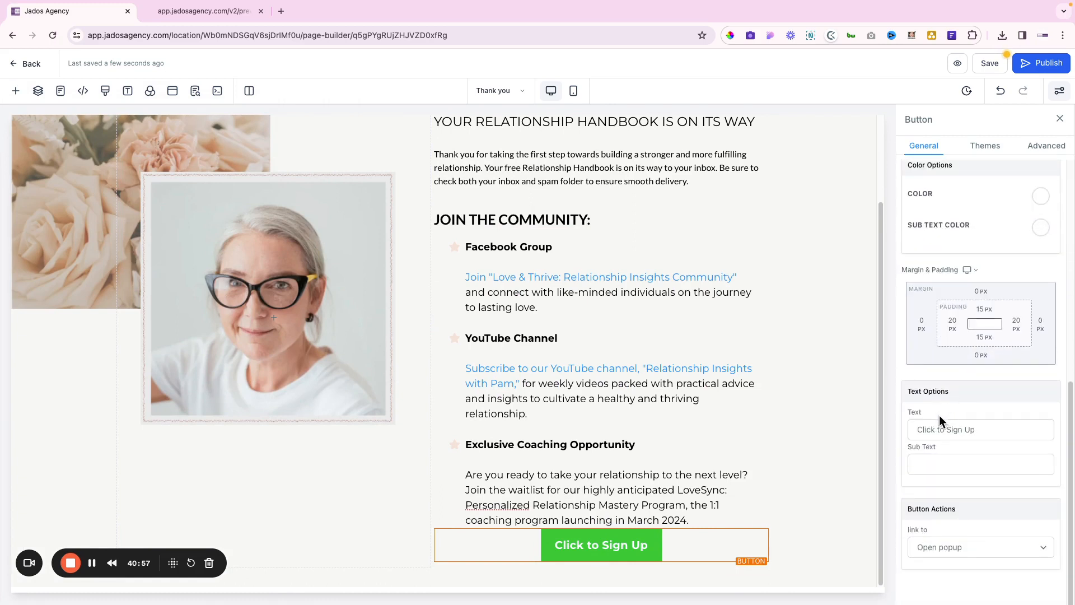
Replace the Click to Sign Up label with "Join the waitlist for exclusive coaching"
{"action": "double_click", "coordinate": [941, 429]}
{"action": "triple_click", "coordinate": [941, 429]}
{"action": "key", "text": "ctrl+v"}
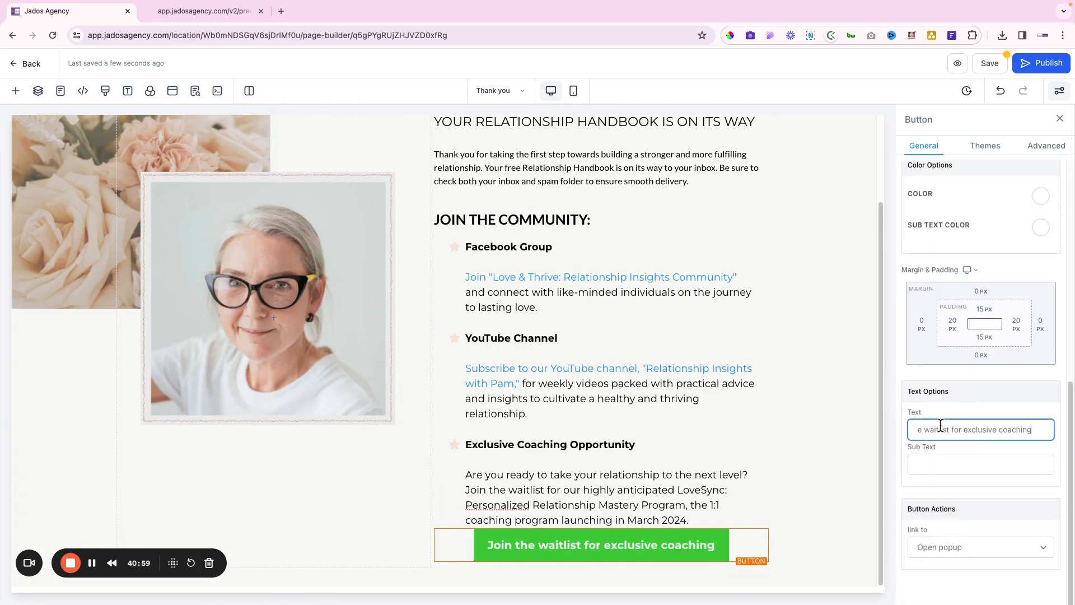
Set the button's font size to 16 px and compare it with Figma
{"action": "scroll", "coordinate": [987, 342], "scroll_direction": "up", "scroll_amount": 1}
{"action": "scroll", "coordinate": [987, 342], "scroll_direction": "up", "scroll_amount": 5}
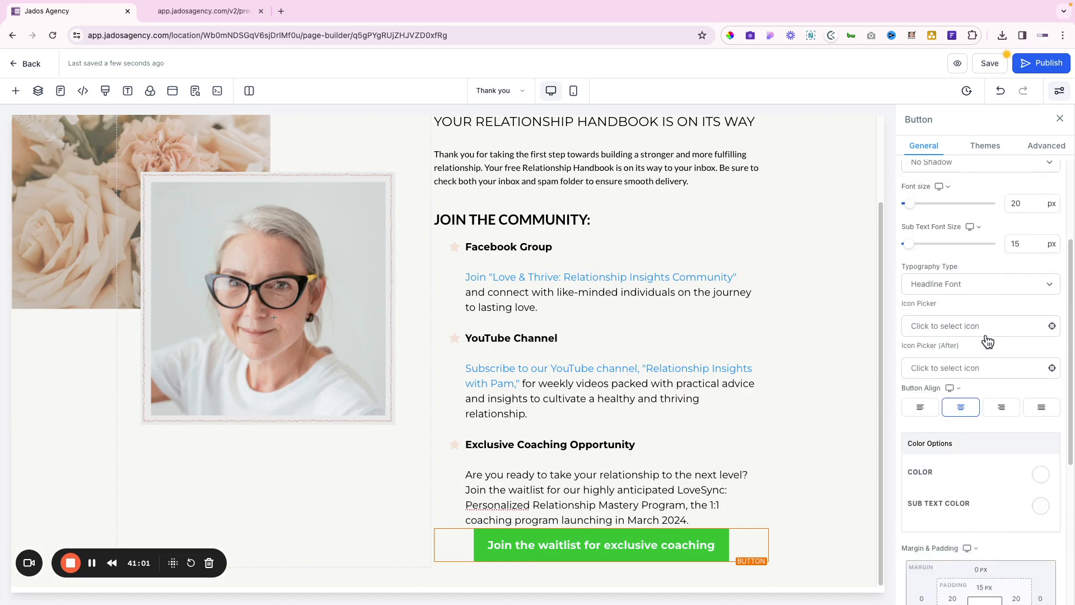
{"action": "double_click", "coordinate": [1015, 169]}
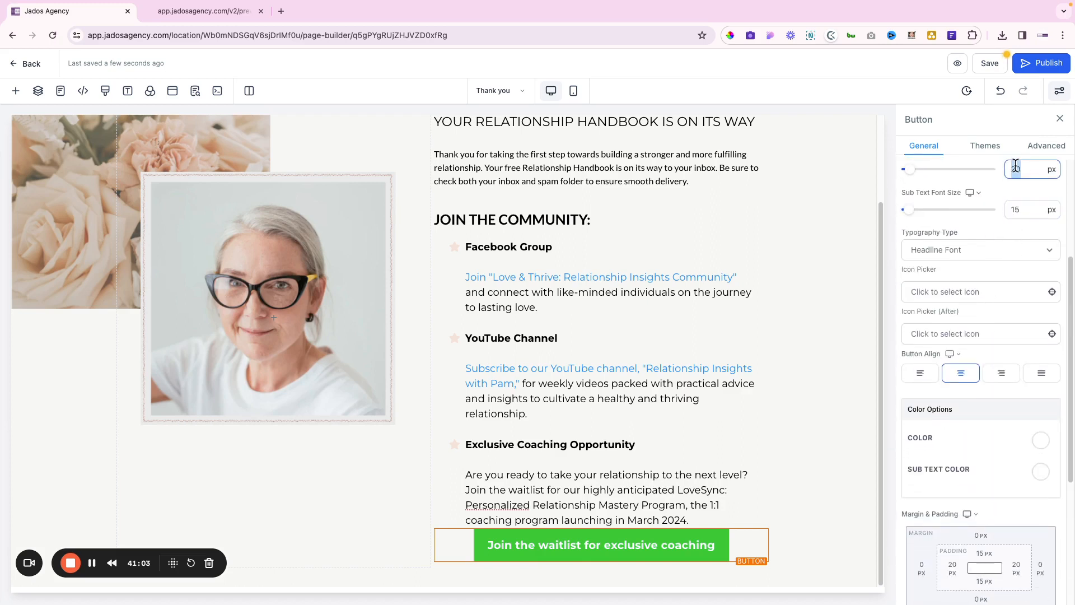
{"action": "type", "text": "16"}
{"action": "key", "text": "alt+Tab"}
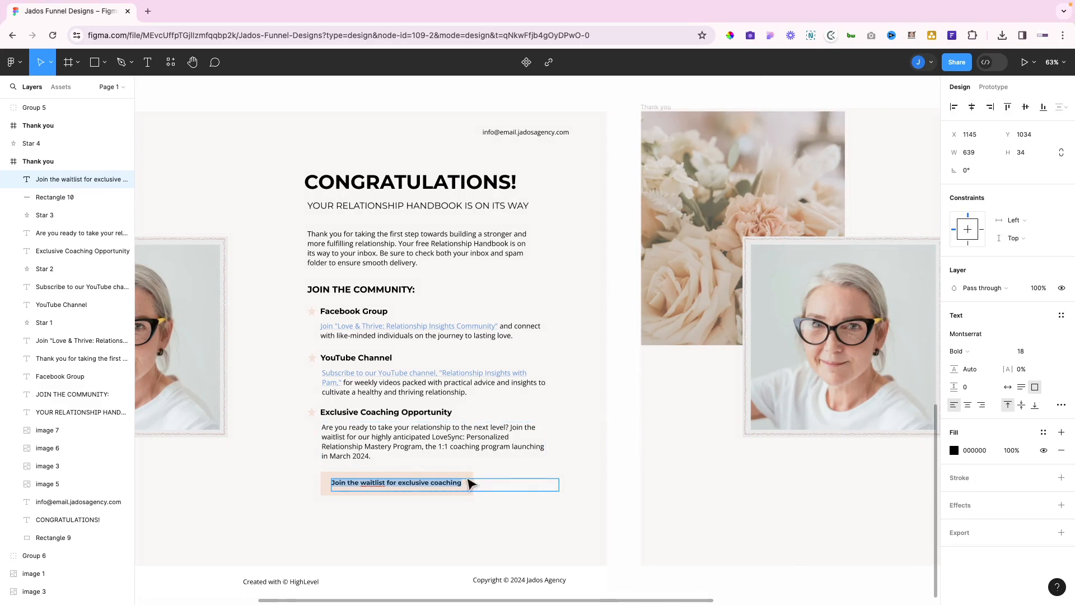
Read F3E3D8 from Figma's Rectangle 10 and apply it as the button's custom background
{"action": "key", "text": "Escape"}
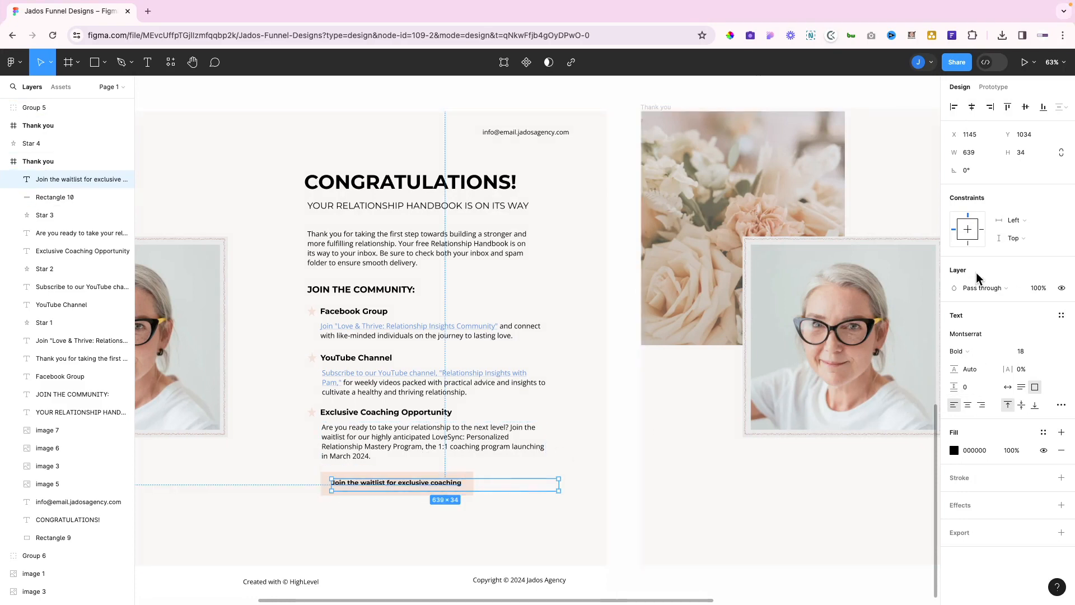
{"action": "left_click", "coordinate": [448, 494]}
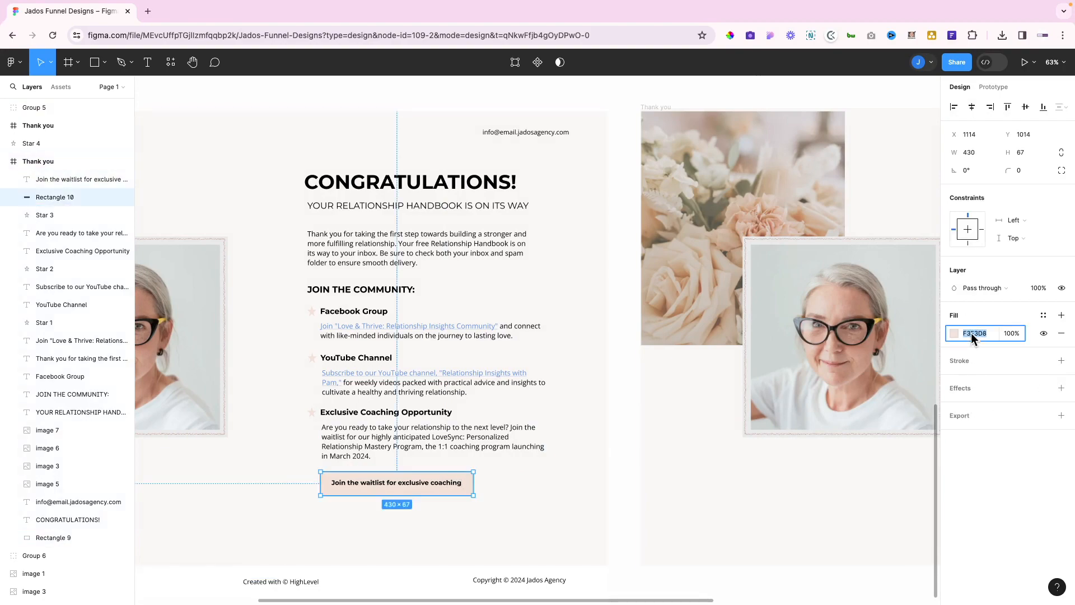
{"action": "key", "text": "ctrl+Left"}
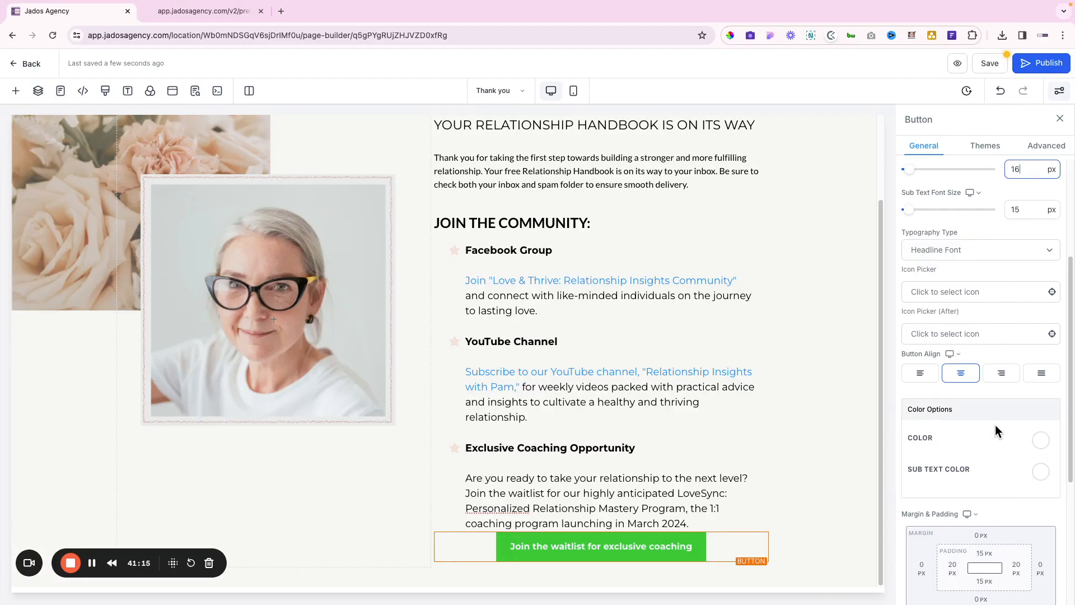
{"action": "scroll", "coordinate": [981, 410], "scroll_direction": "up", "scroll_amount": 1}
{"action": "scroll", "coordinate": [979, 408], "scroll_direction": "up", "scroll_amount": 3}
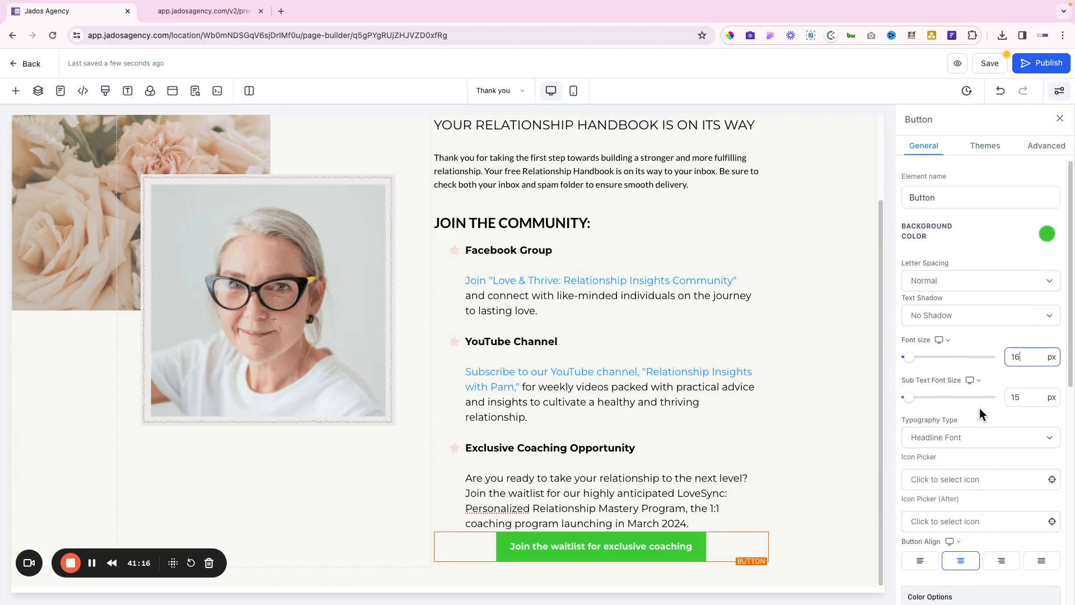
{"action": "left_click", "coordinate": [1046, 234]}
{"action": "left_click", "coordinate": [943, 340]}
{"action": "left_click", "coordinate": [921, 378]}
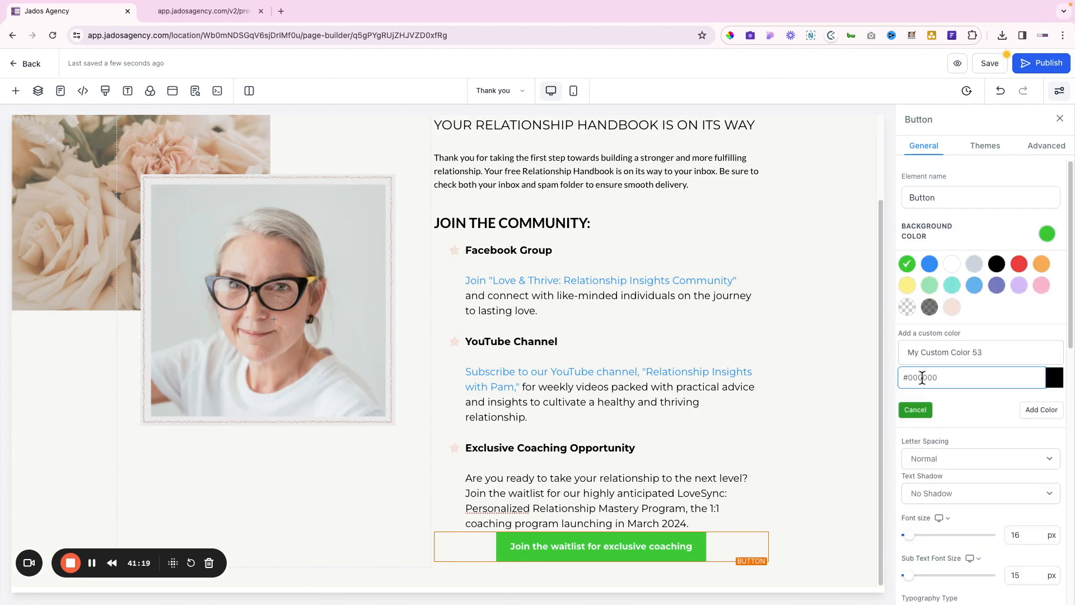
{"action": "double_click", "coordinate": [920, 378]}
{"action": "type", "text": "F3E3D8"}
{"action": "left_click", "coordinate": [1054, 412]}
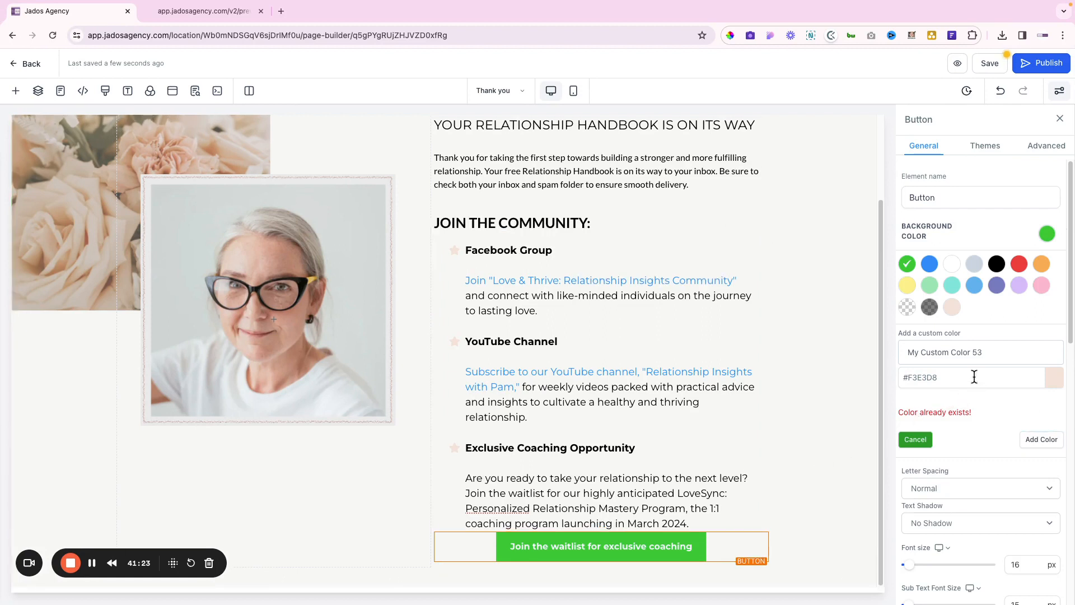
{"action": "left_click", "coordinate": [952, 308]}
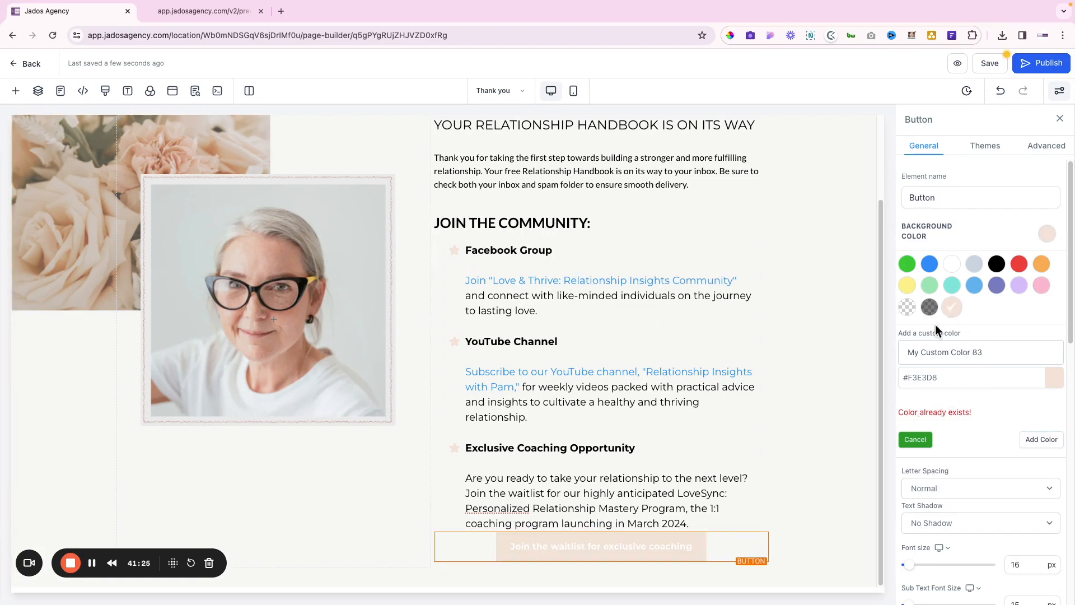
Make the waitlist button's text colour black
{"action": "scroll", "coordinate": [945, 314], "scroll_direction": "down", "scroll_amount": 5}
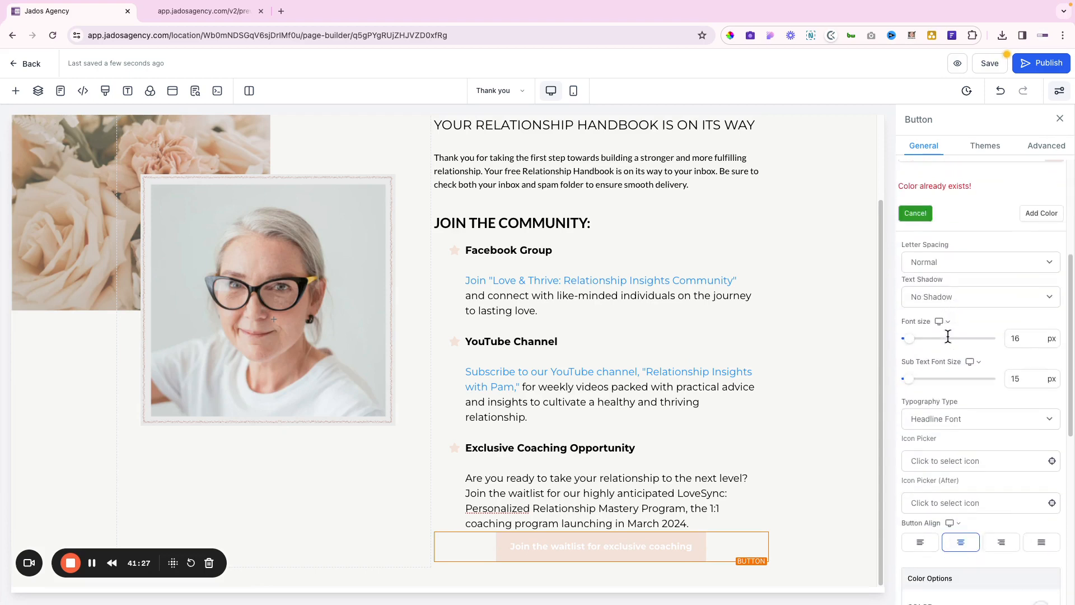
{"action": "scroll", "coordinate": [948, 336], "scroll_direction": "down", "scroll_amount": 5}
{"action": "scroll", "coordinate": [948, 336], "scroll_direction": "up", "scroll_amount": 2}
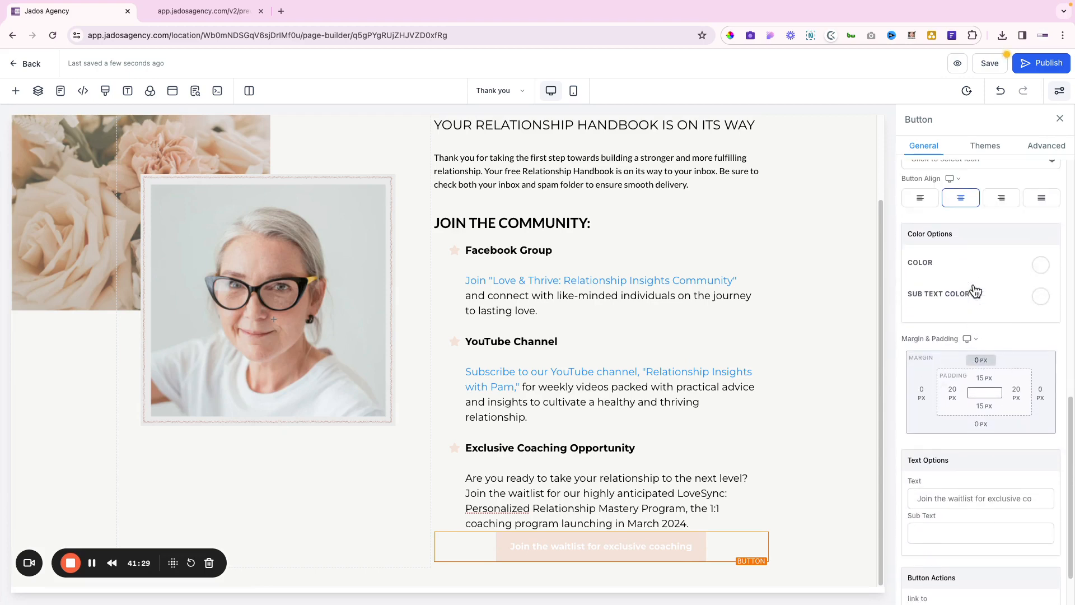
{"action": "left_click", "coordinate": [1041, 264]}
{"action": "left_click", "coordinate": [1002, 289]}
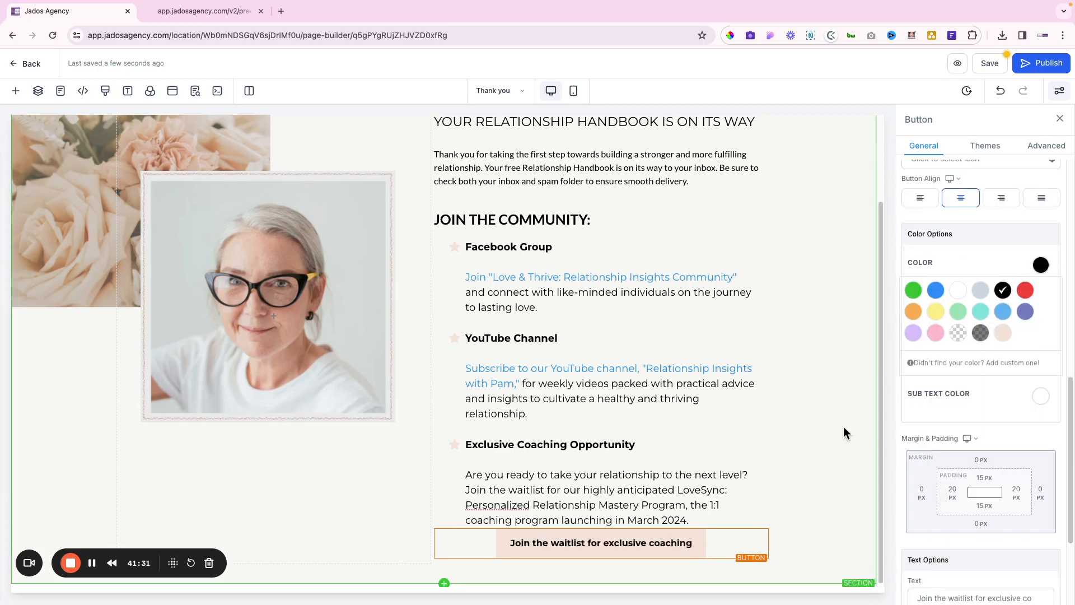
{"action": "scroll", "coordinate": [954, 380], "scroll_direction": "up", "scroll_amount": 1}
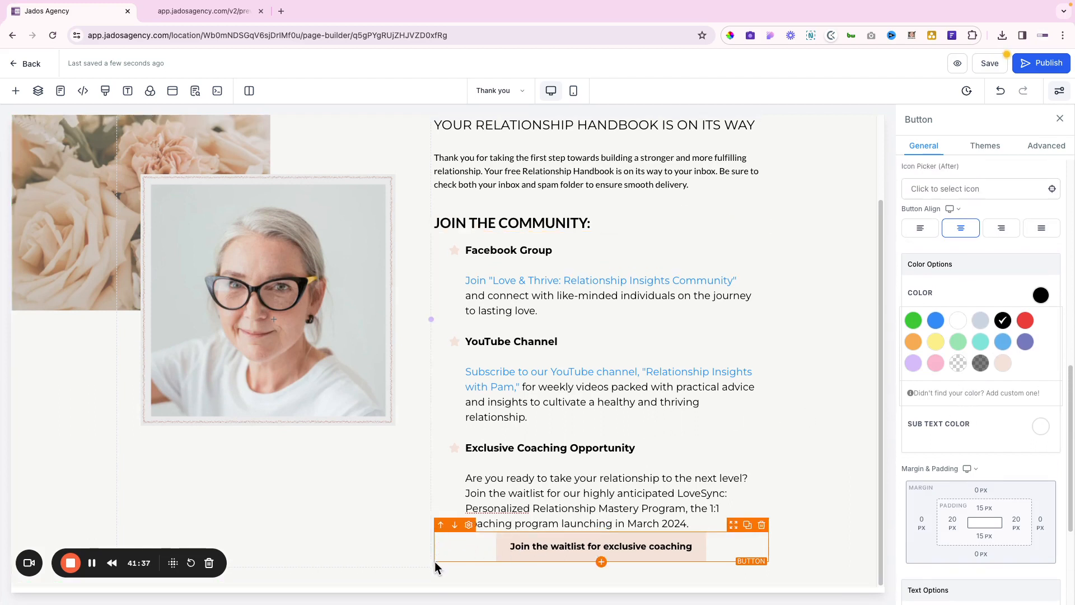
Give the waitlist button a 20 px top margin, left alignment and a 50 px left margin
{"action": "left_click", "coordinate": [981, 491]}
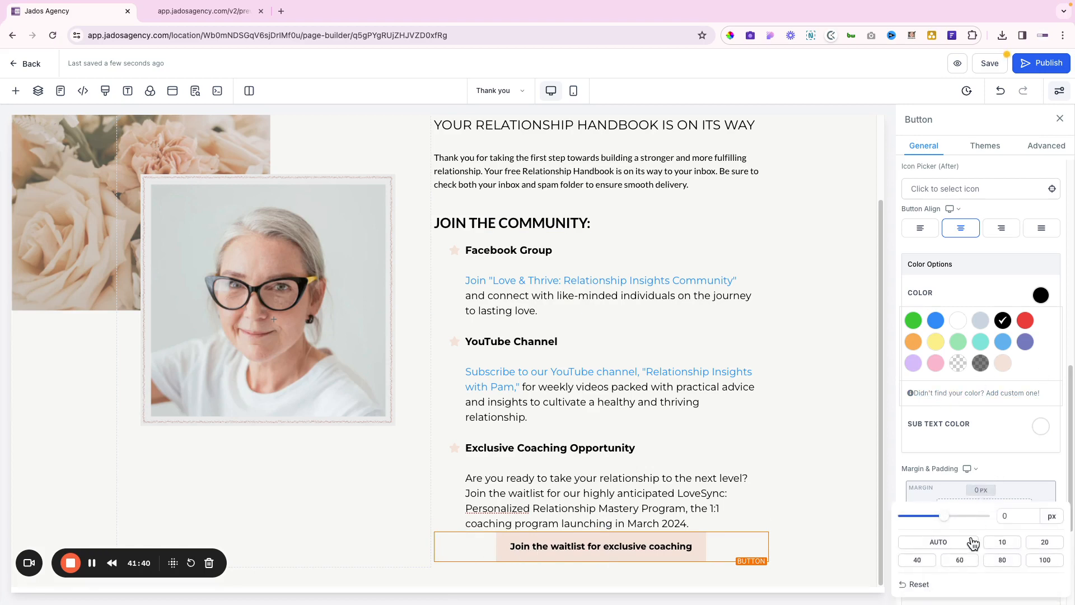
{"action": "left_click", "coordinate": [1045, 542]}
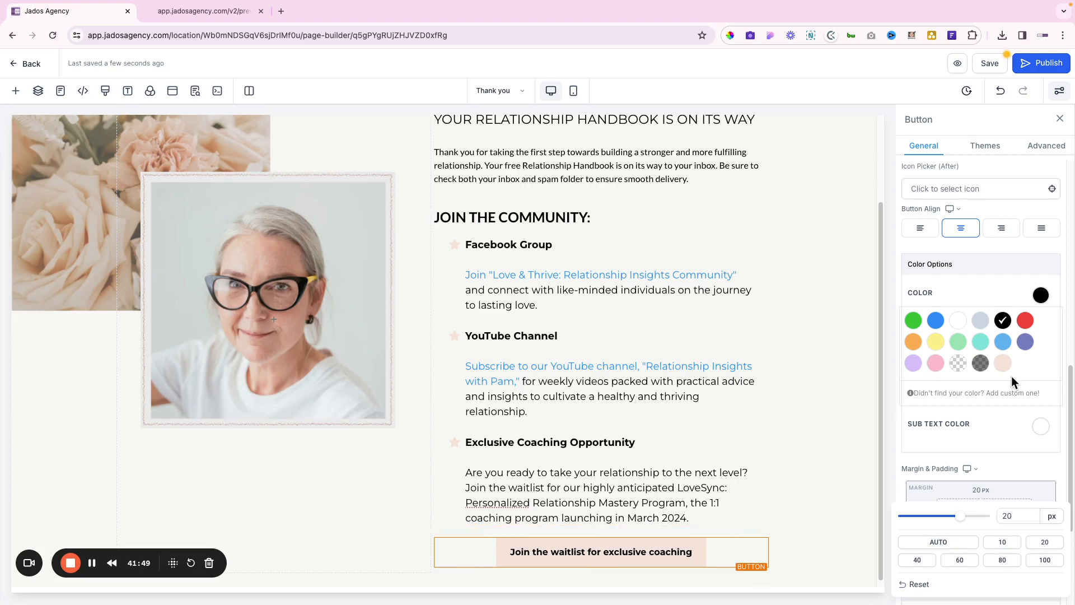
{"action": "left_click", "coordinate": [923, 235]}
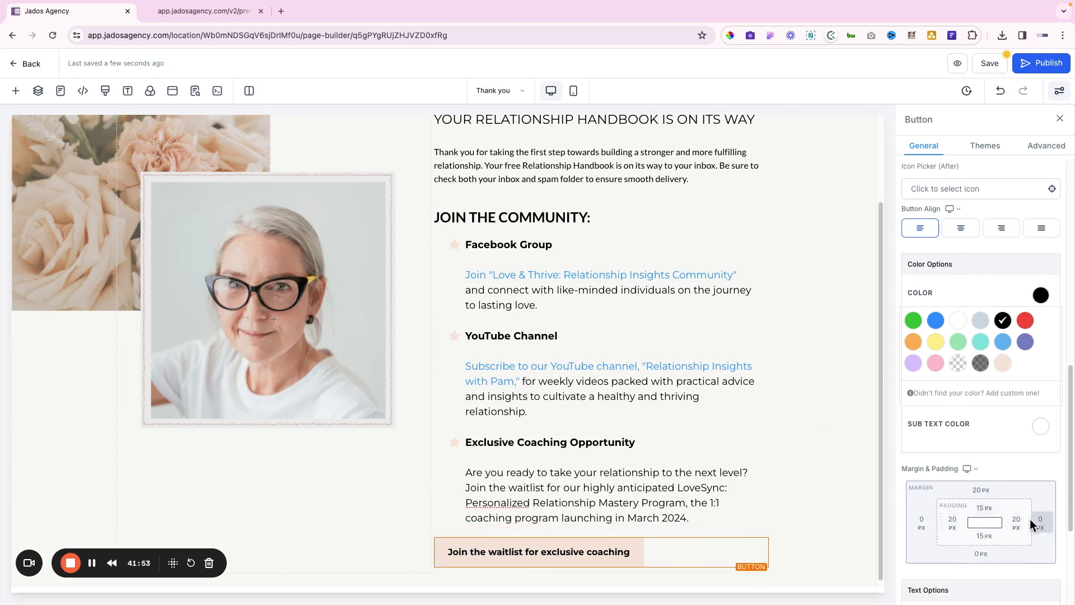
{"action": "left_click", "coordinate": [922, 523]}
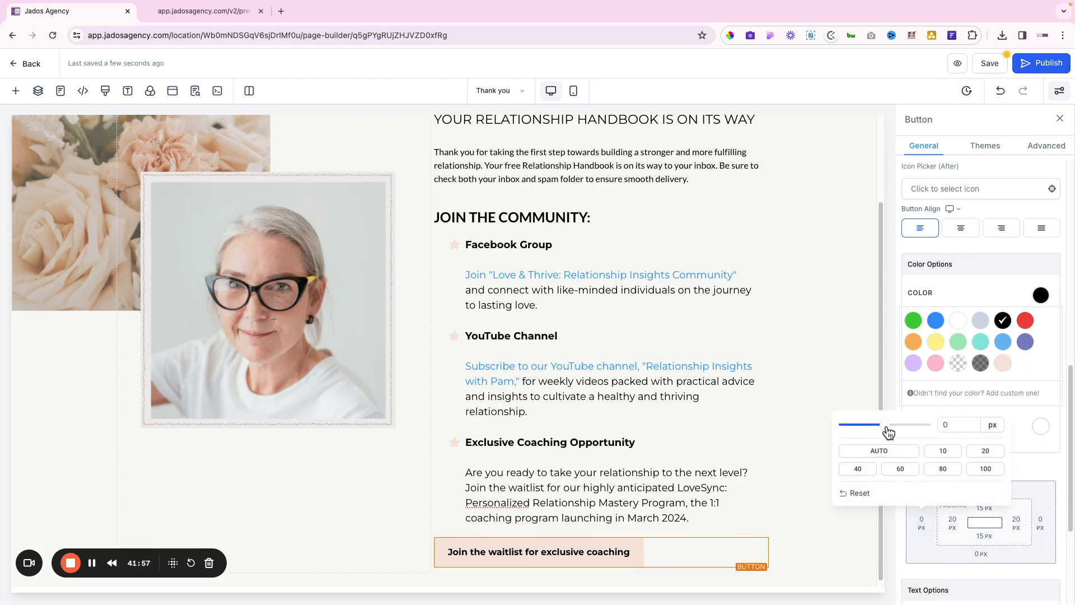
{"action": "left_click_drag", "start_coordinate": [886, 427], "coordinate": [929, 433]}
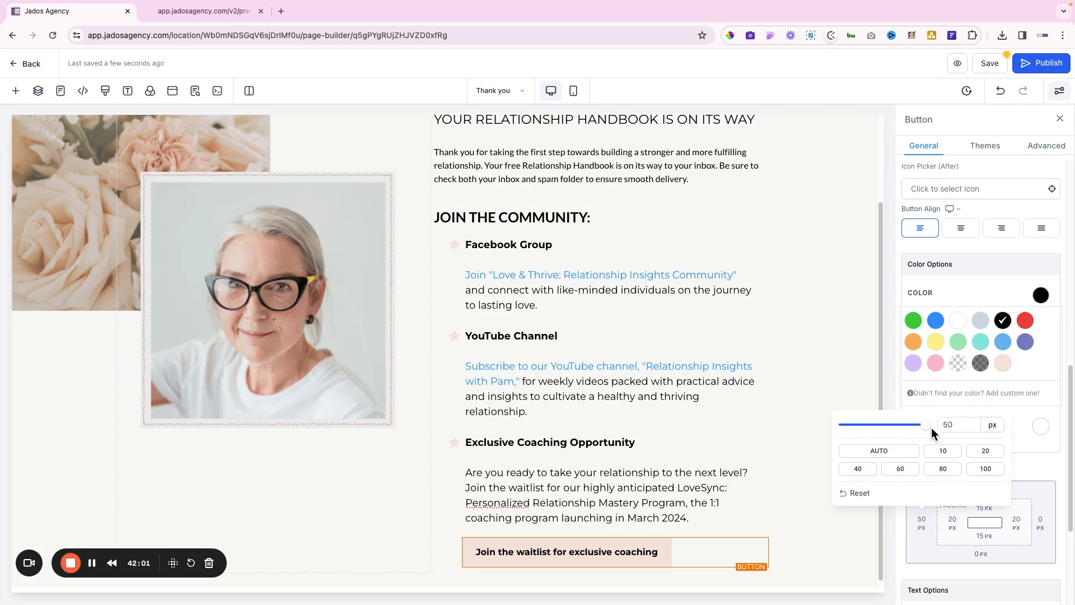
{"action": "scroll", "coordinate": [693, 487], "scroll_direction": "down", "scroll_amount": 1}
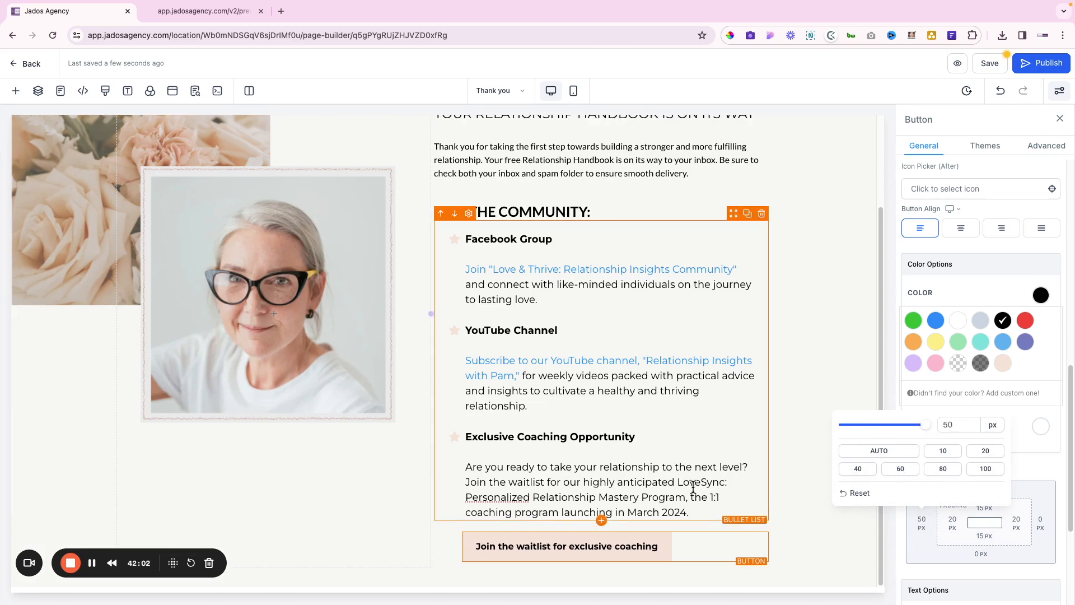
{"action": "left_click", "coordinate": [783, 491]}
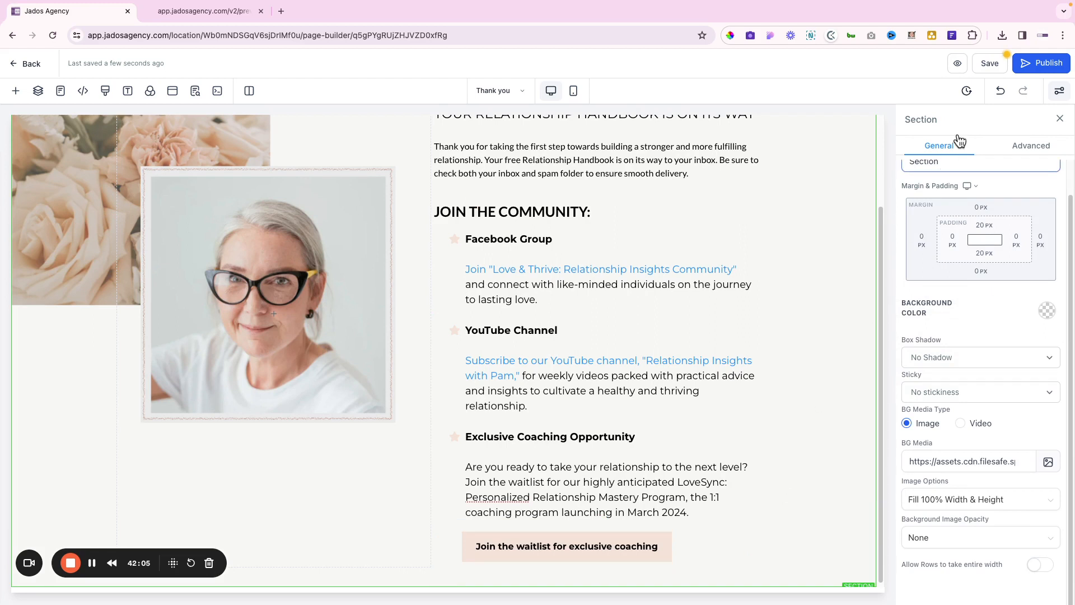
Set the page's SEO meta title to "Thank you" and update it
{"action": "left_click", "coordinate": [989, 63]}
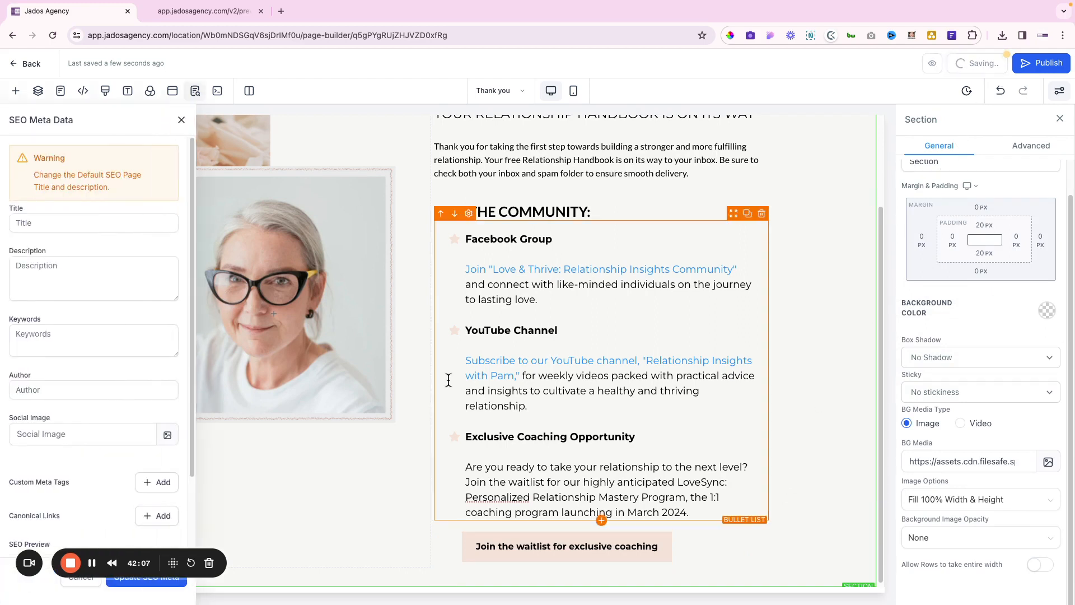
{"action": "left_click", "coordinate": [73, 222]}
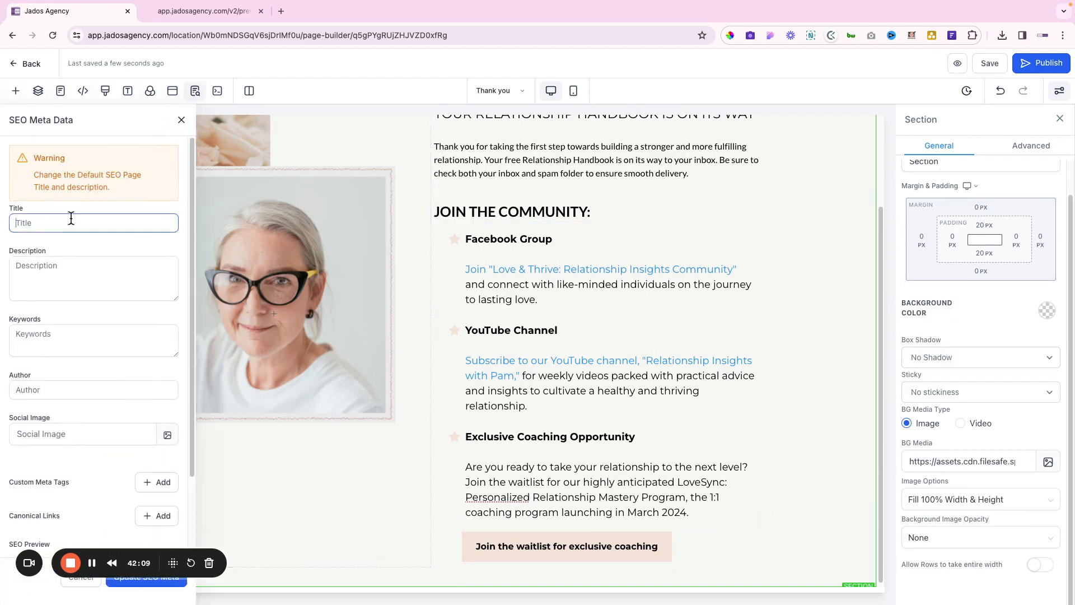
{"action": "type", "text": "Thank yoiu"}
{"action": "key", "text": "BackSpace"}
{"action": "type", "text": "u"}
{"action": "left_click", "coordinate": [150, 579]}
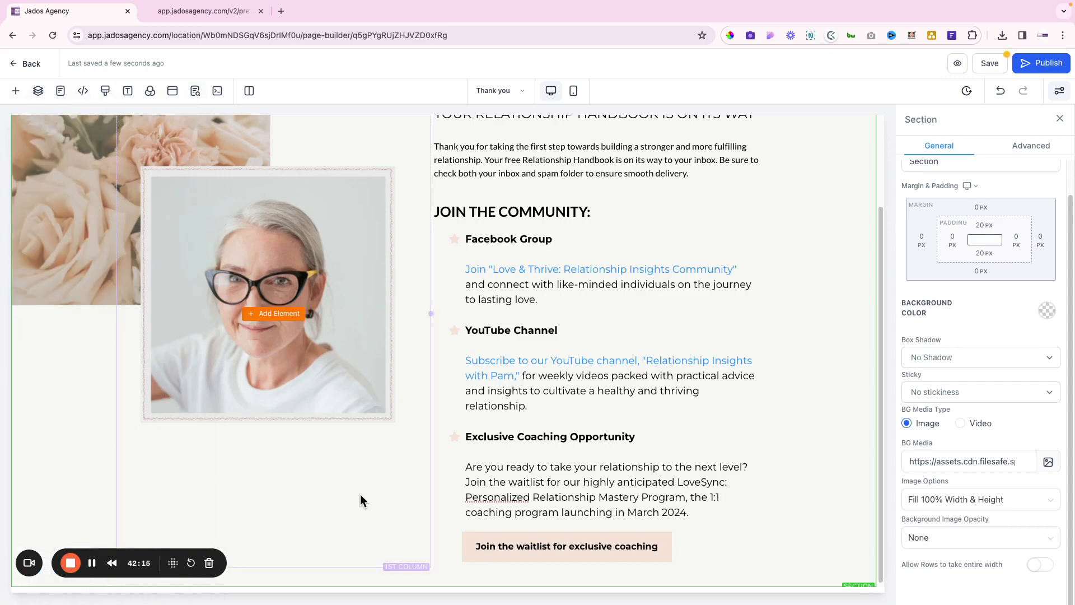
Preview the page in mobile view, then switch back to desktop
{"action": "left_click", "coordinate": [574, 92]}
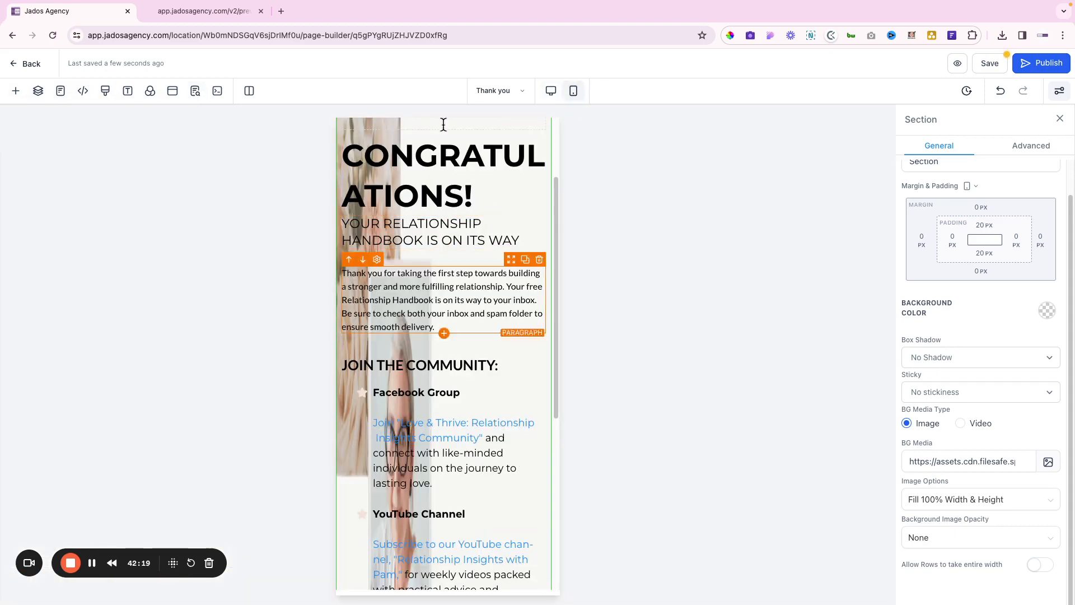
{"action": "left_click", "coordinate": [551, 90]}
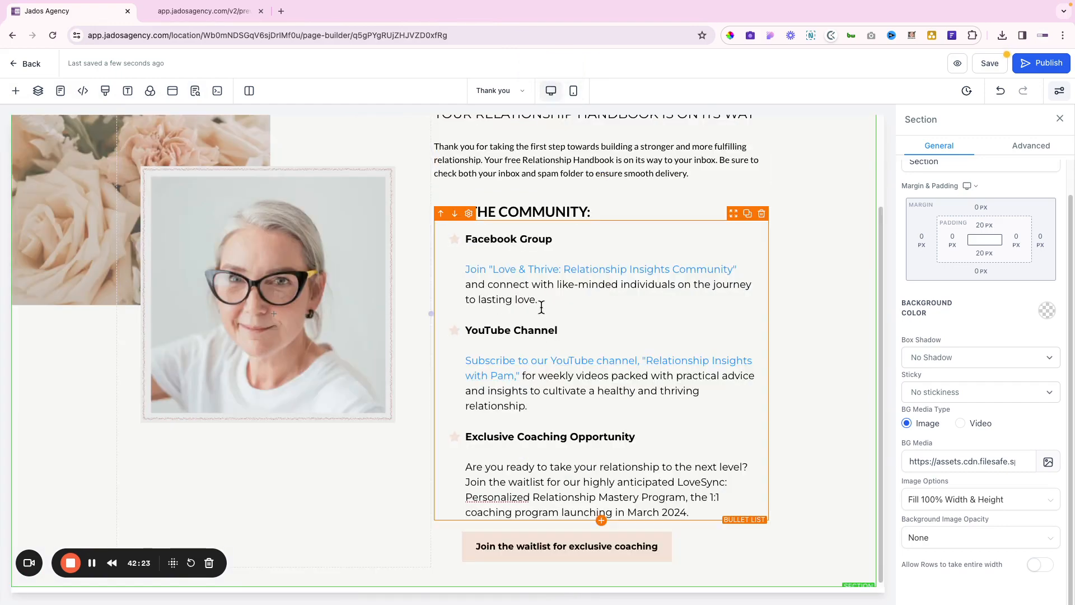
{"action": "scroll", "coordinate": [542, 307], "scroll_direction": "up", "scroll_amount": 2}
{"action": "scroll", "coordinate": [542, 307], "scroll_direction": "down", "scroll_amount": 2}
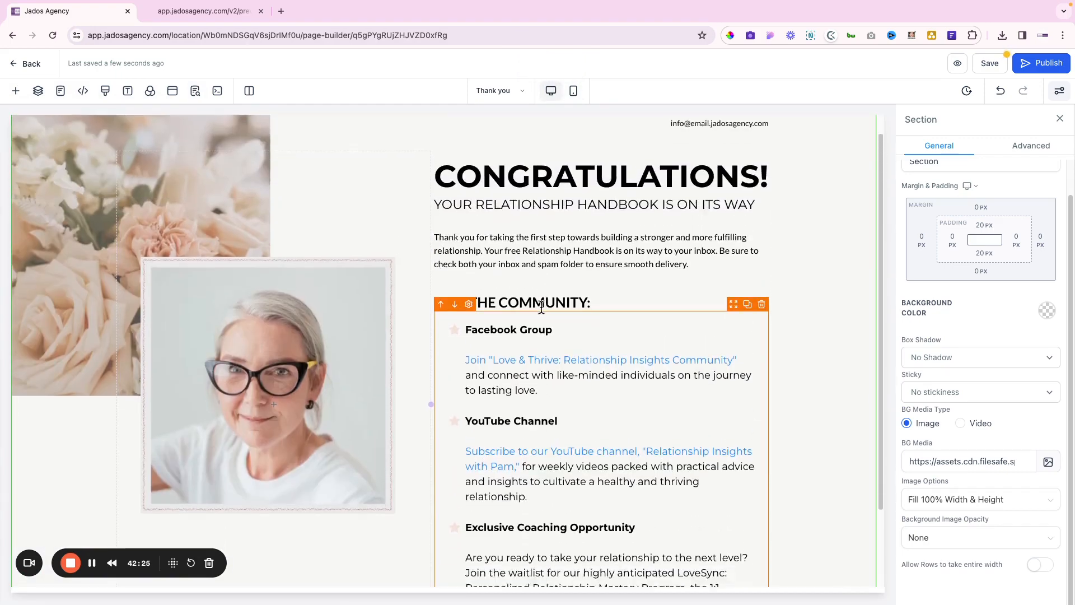
{"action": "scroll", "coordinate": [711, 229], "scroll_direction": "up", "scroll_amount": 2}
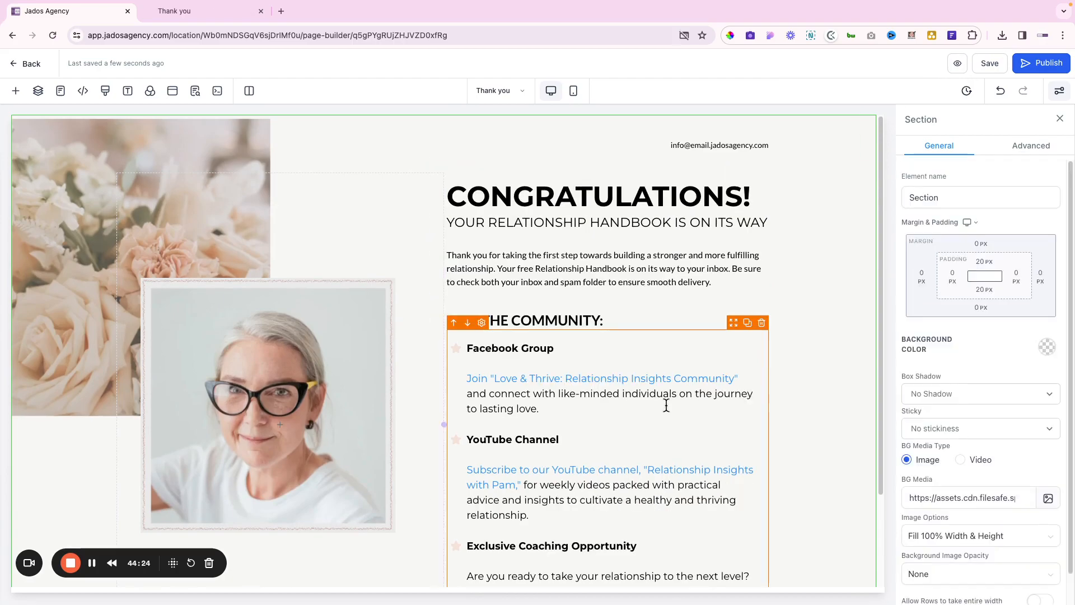
{"action": "key", "text": "ctrl+Right"}
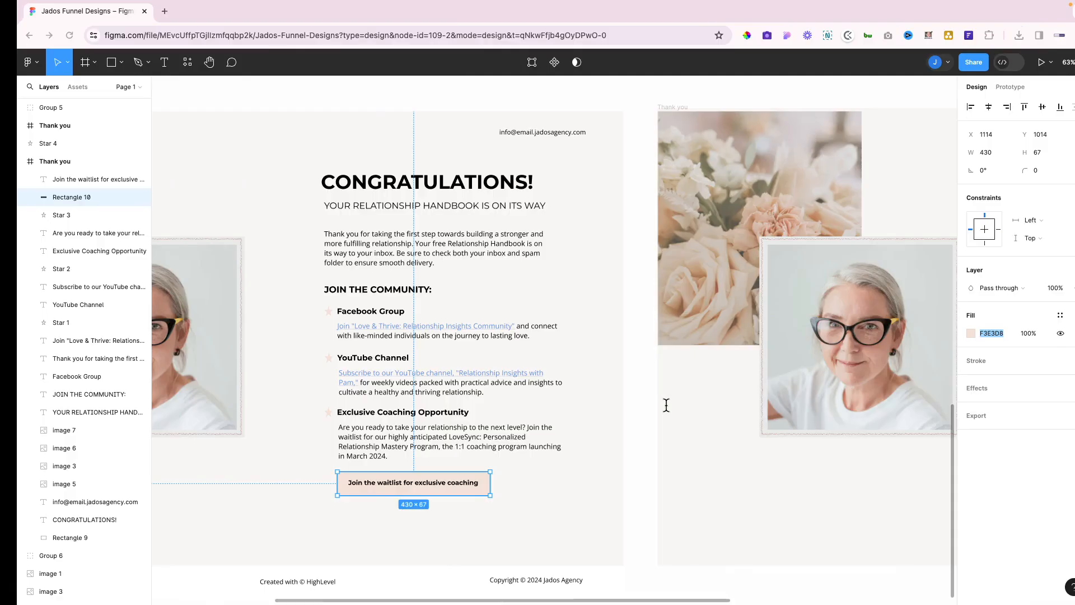
{"action": "key", "text": "ctrl+Right"}
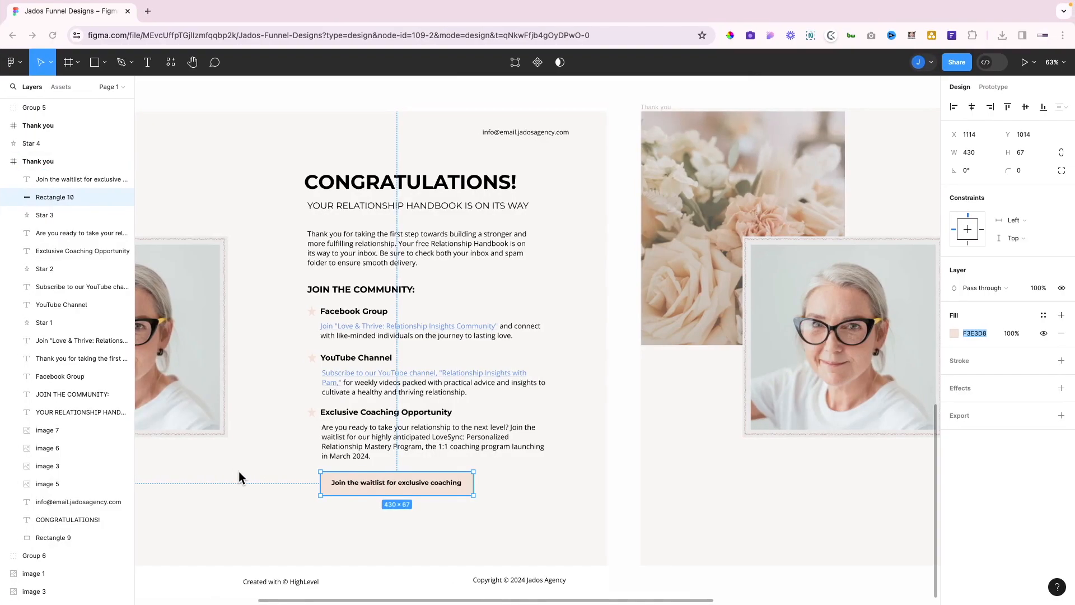
{"action": "key", "text": "ctrl+Left"}
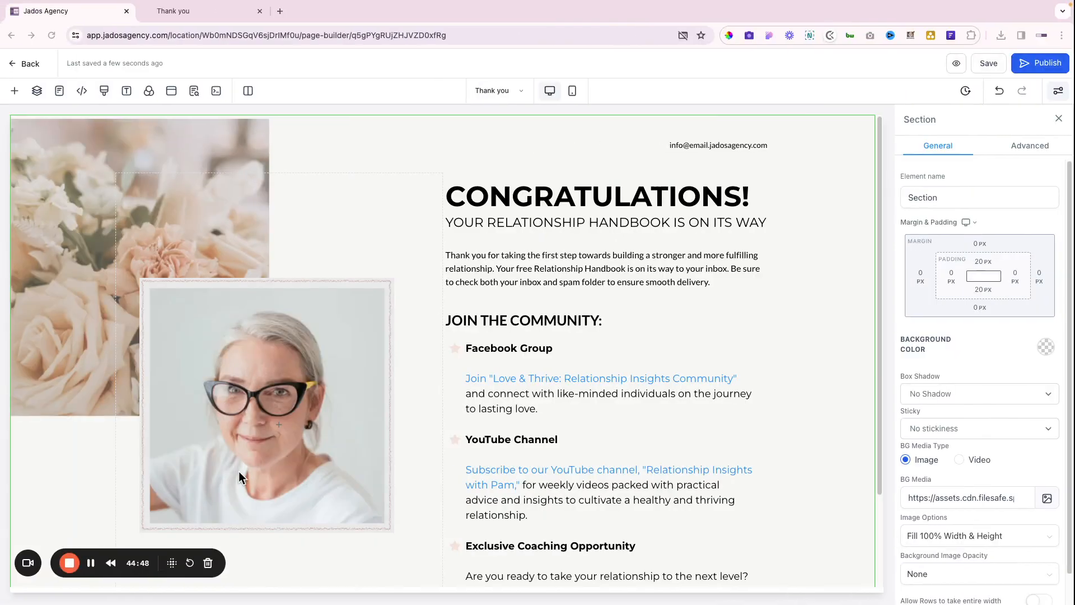